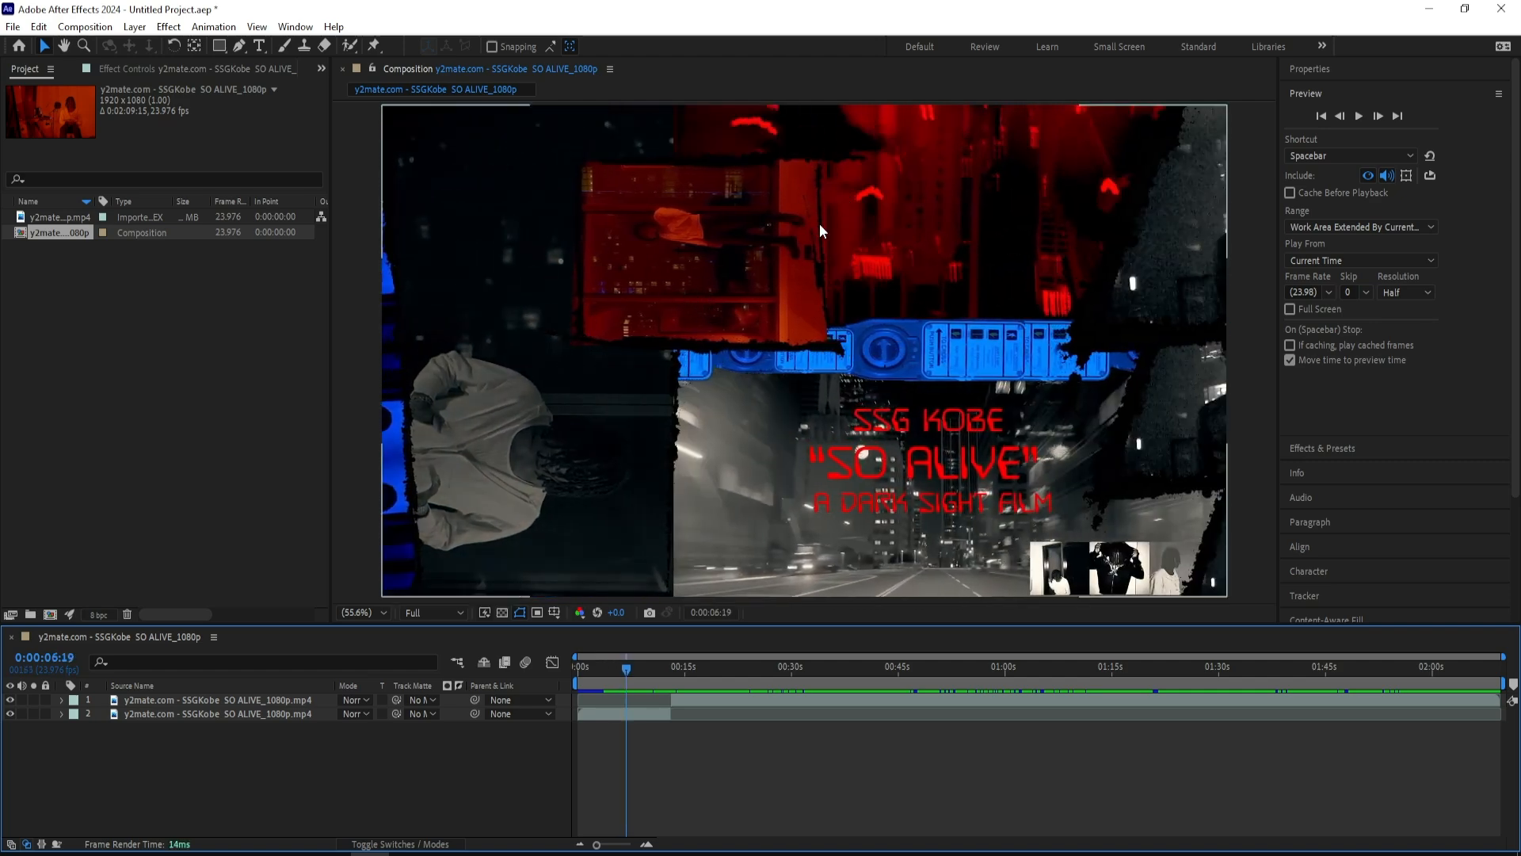
Step: Preview the music video's collage shot from about 0:00:04:08
drag(626, 672, 609, 675)
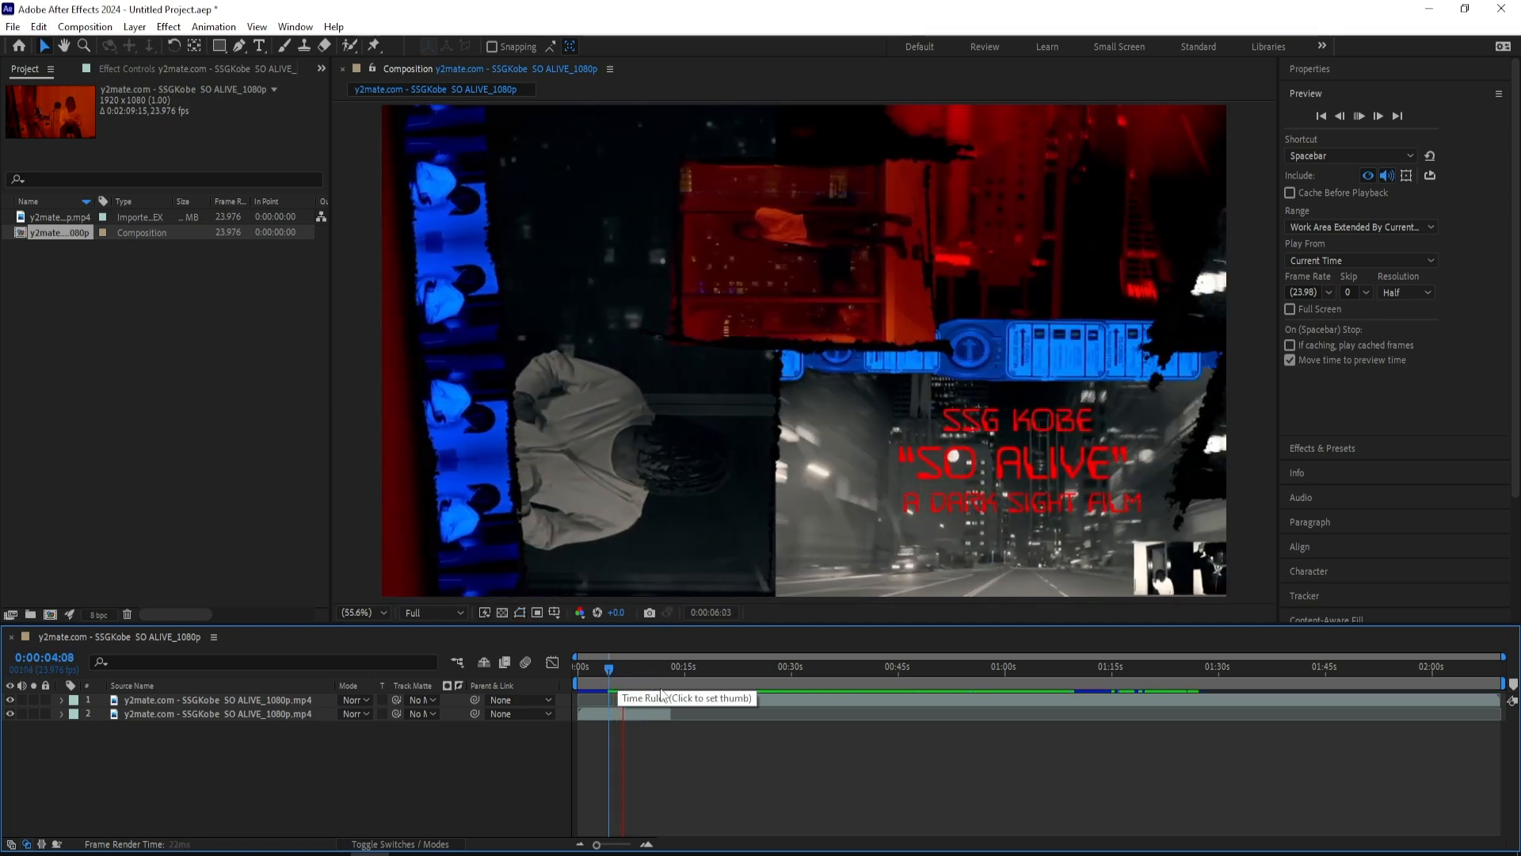
click(610, 674)
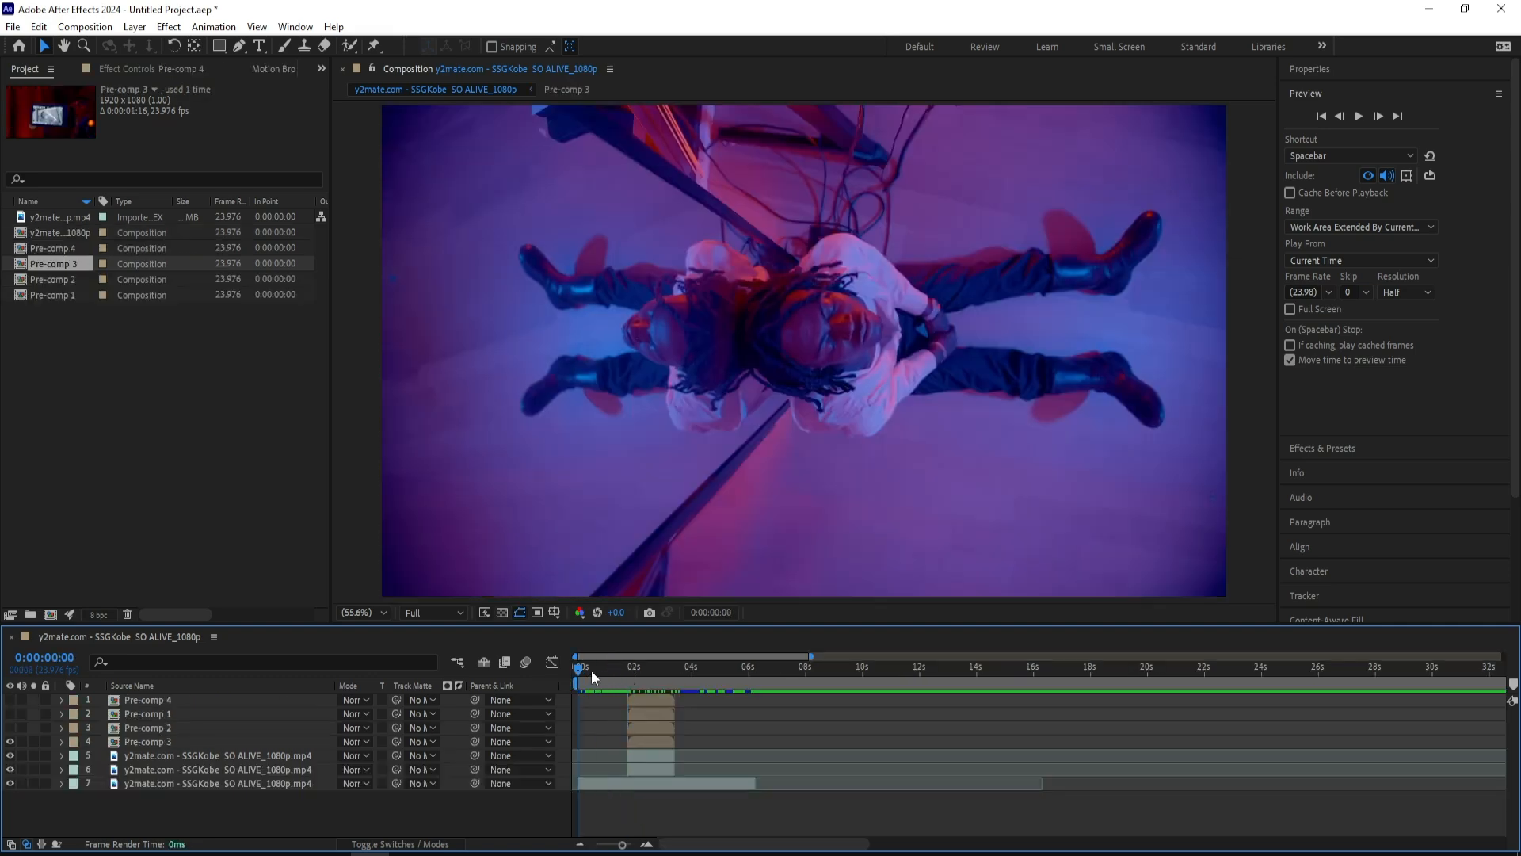
Step: Move the four pre-comps and the two footage layers directly below them to the start of the timeline
click(642, 703)
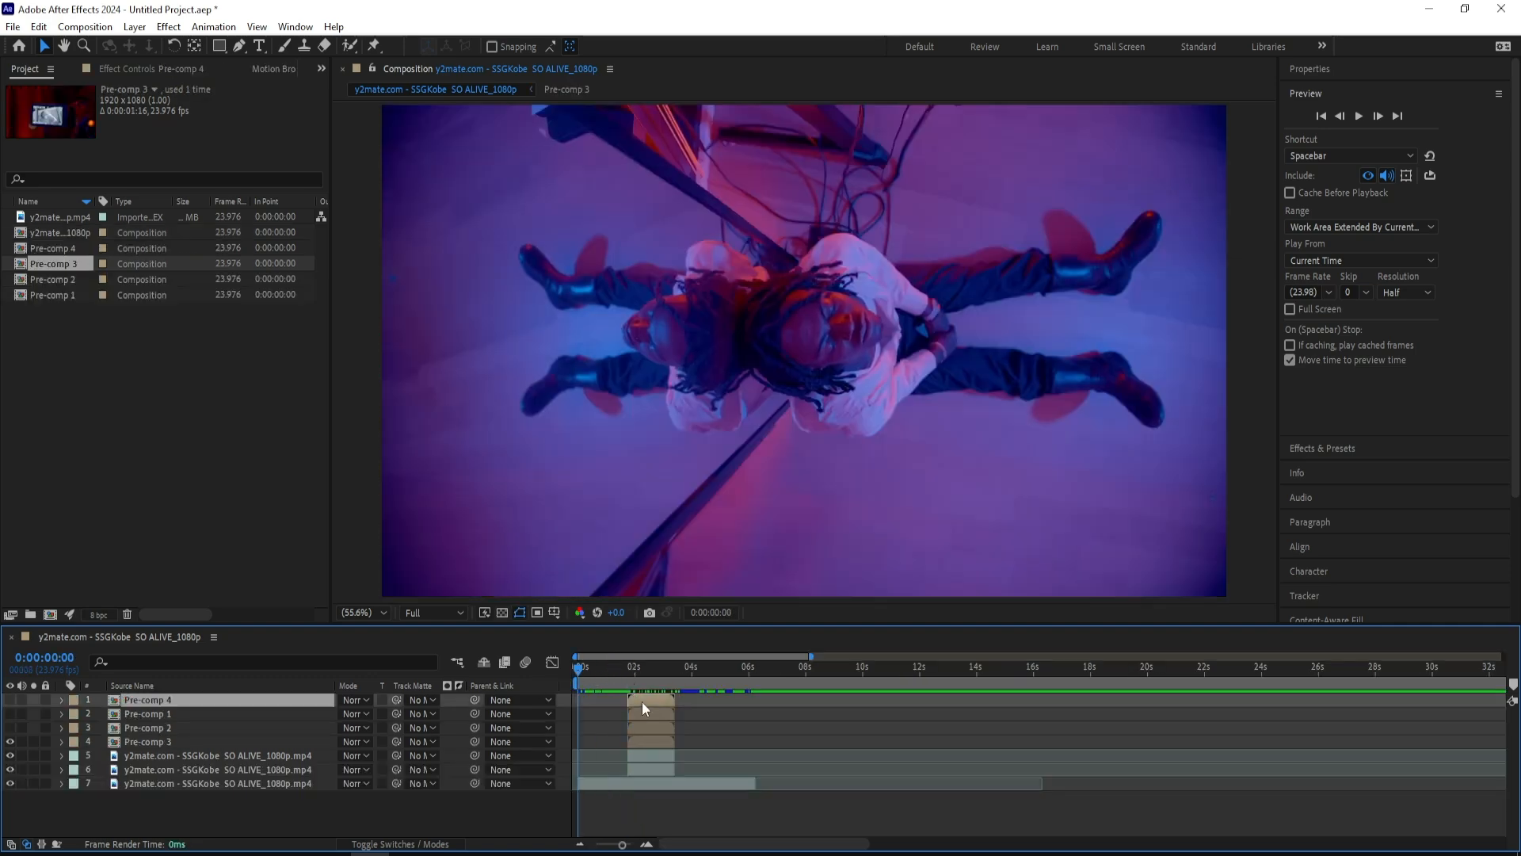
shift+click(663, 770)
drag(664, 770, 608, 770)
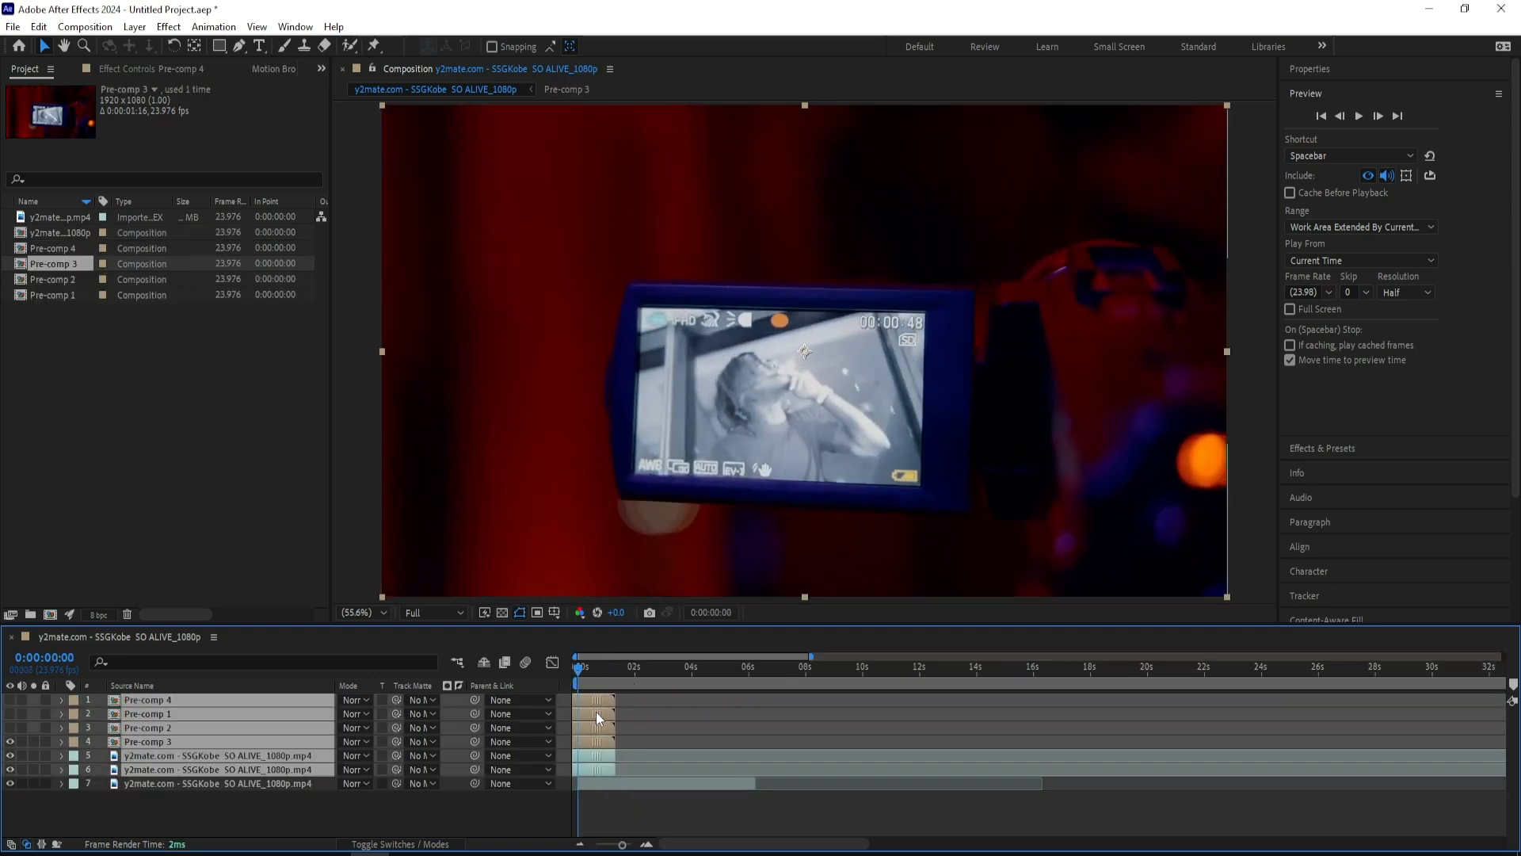
click(664, 820)
Step: Toggle the visibility of Pre-comp 4 and Pre-comp 1 to examine their content
click(11, 713)
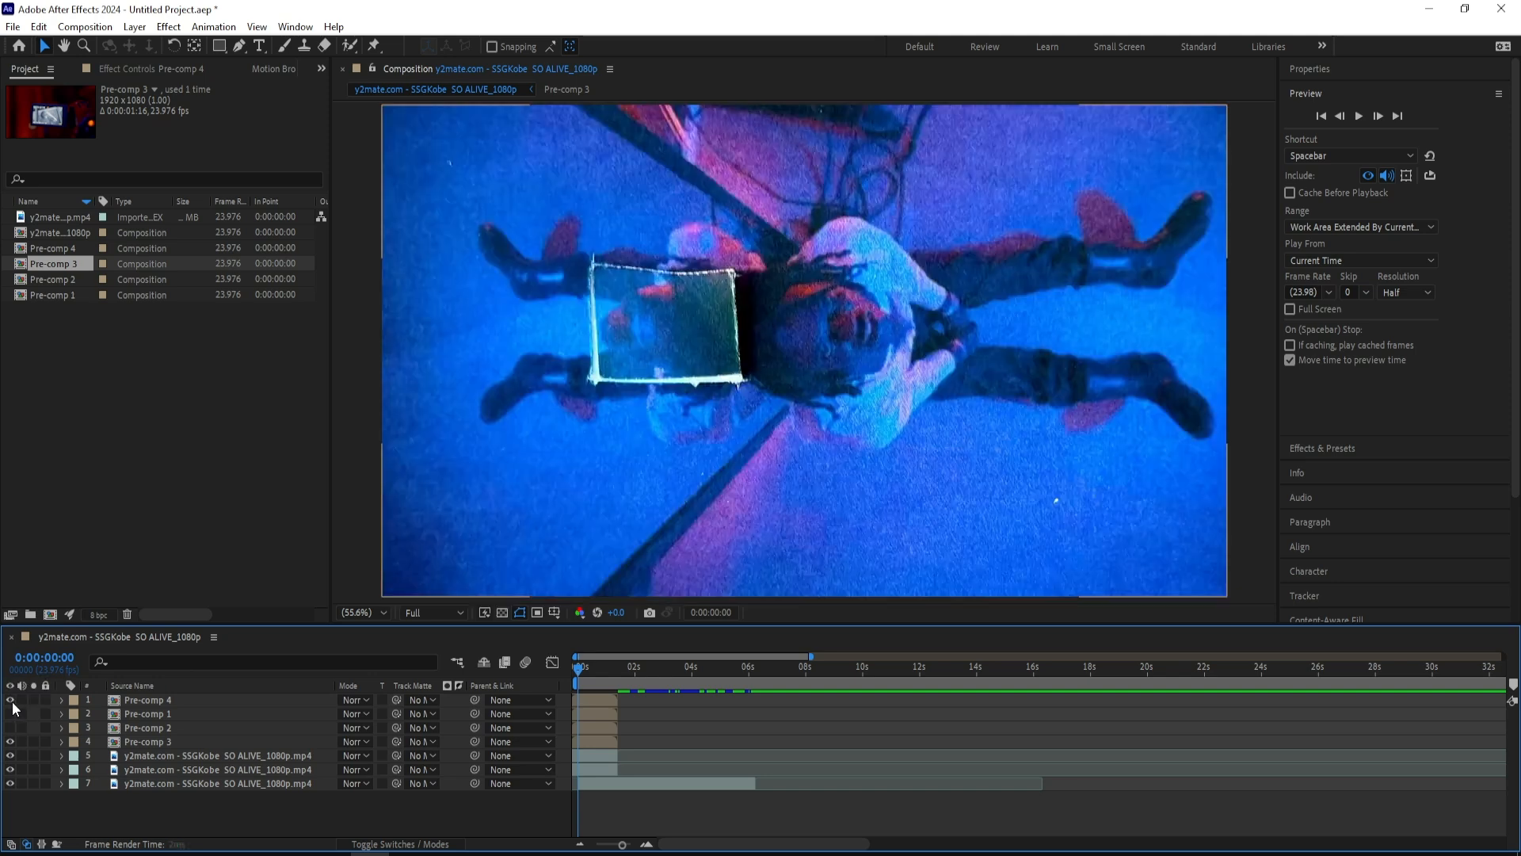
click(11, 714)
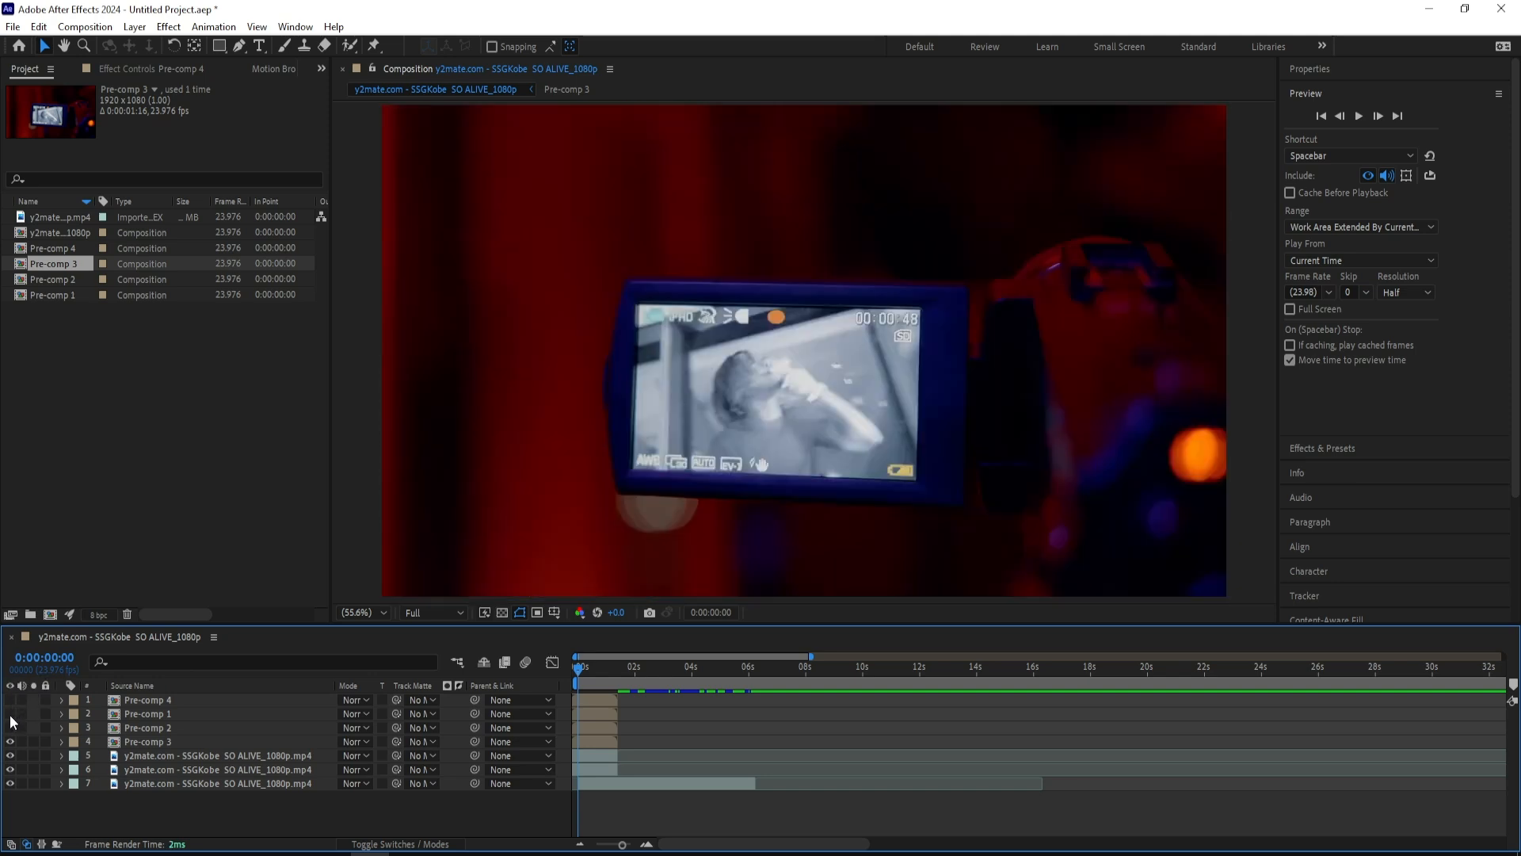
click(10, 714)
click(10, 714)
Step: Shift the four pre-comps and the two footage layers directly below them so that they all start at 0:00:00:13
mouse_move(669, 786)
mouse_down()
mouse_move(627, 790)
mouse_move(643, 786)
mouse_up()
click(594, 703)
shift+click(596, 740)
drag(597, 729, 603, 734)
mouse_move(584, 671)
mouse_down()
mouse_move(625, 675)
mouse_move(596, 680)
mouse_up()
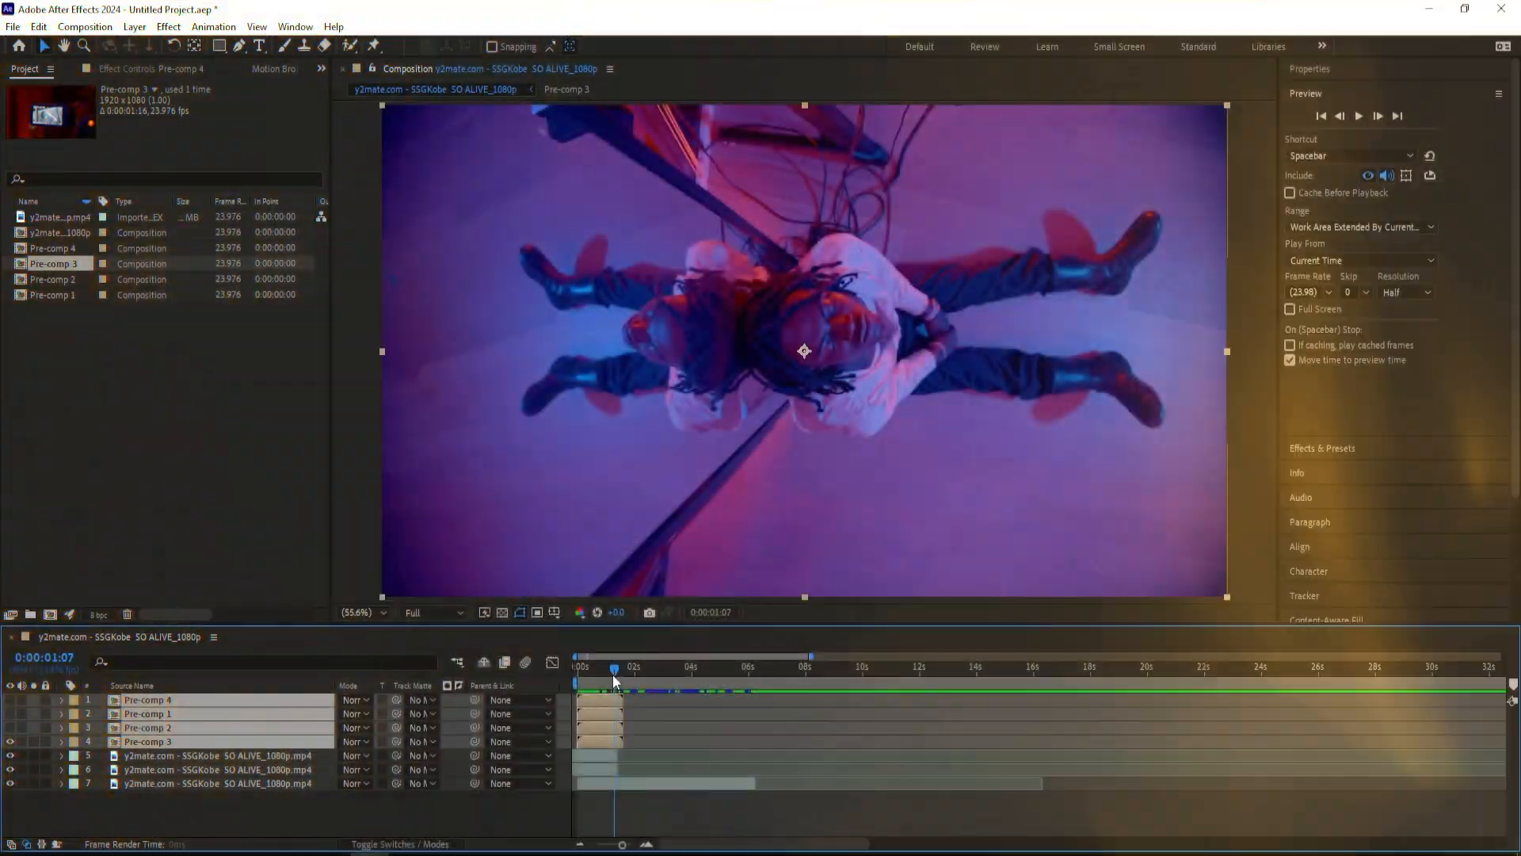
drag(613, 678, 593, 673)
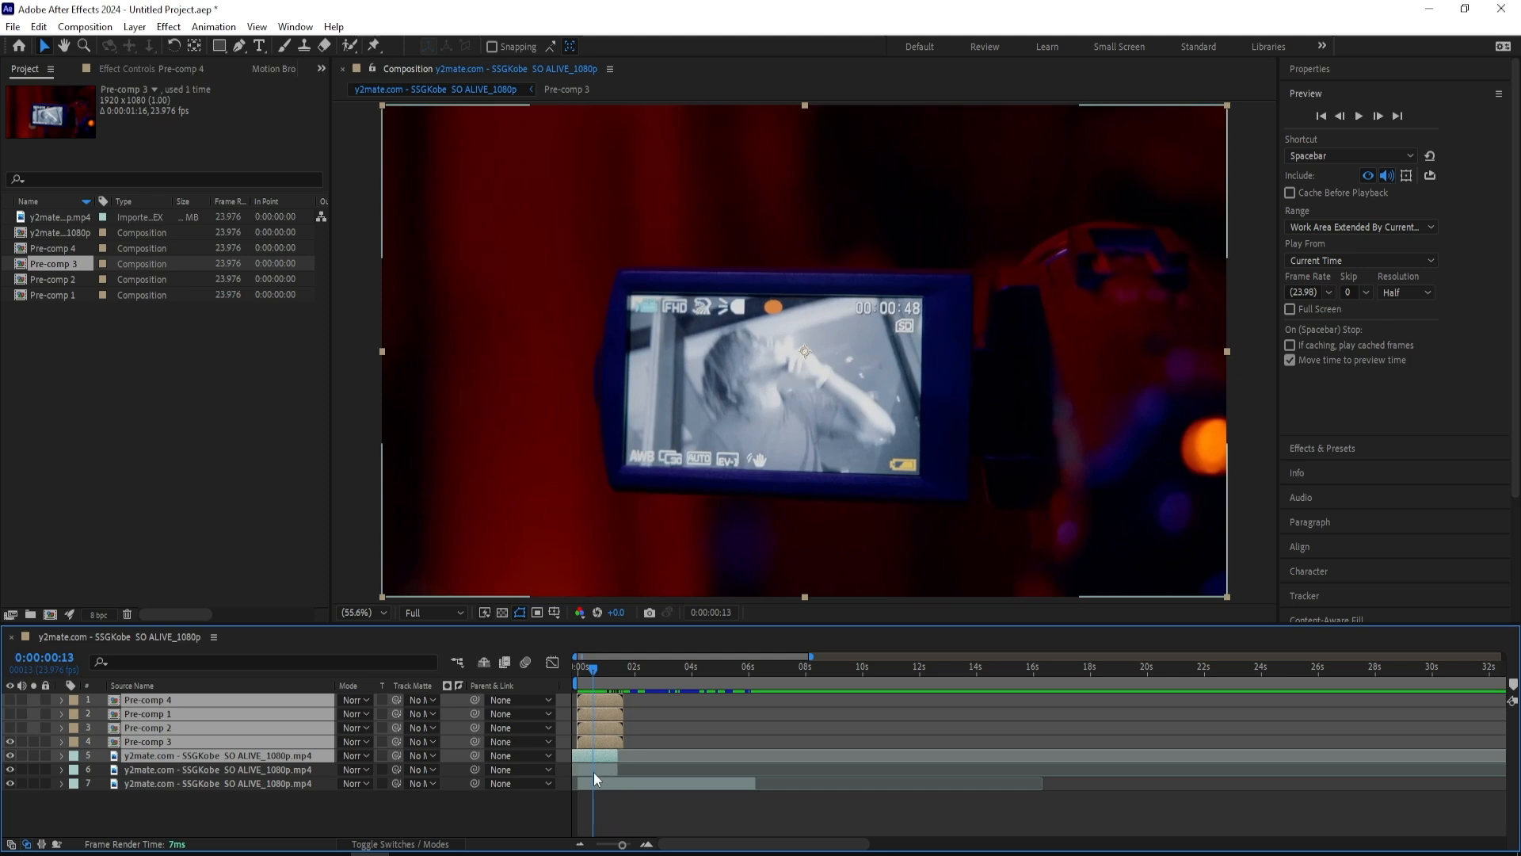
drag(593, 771, 614, 767)
click(629, 740)
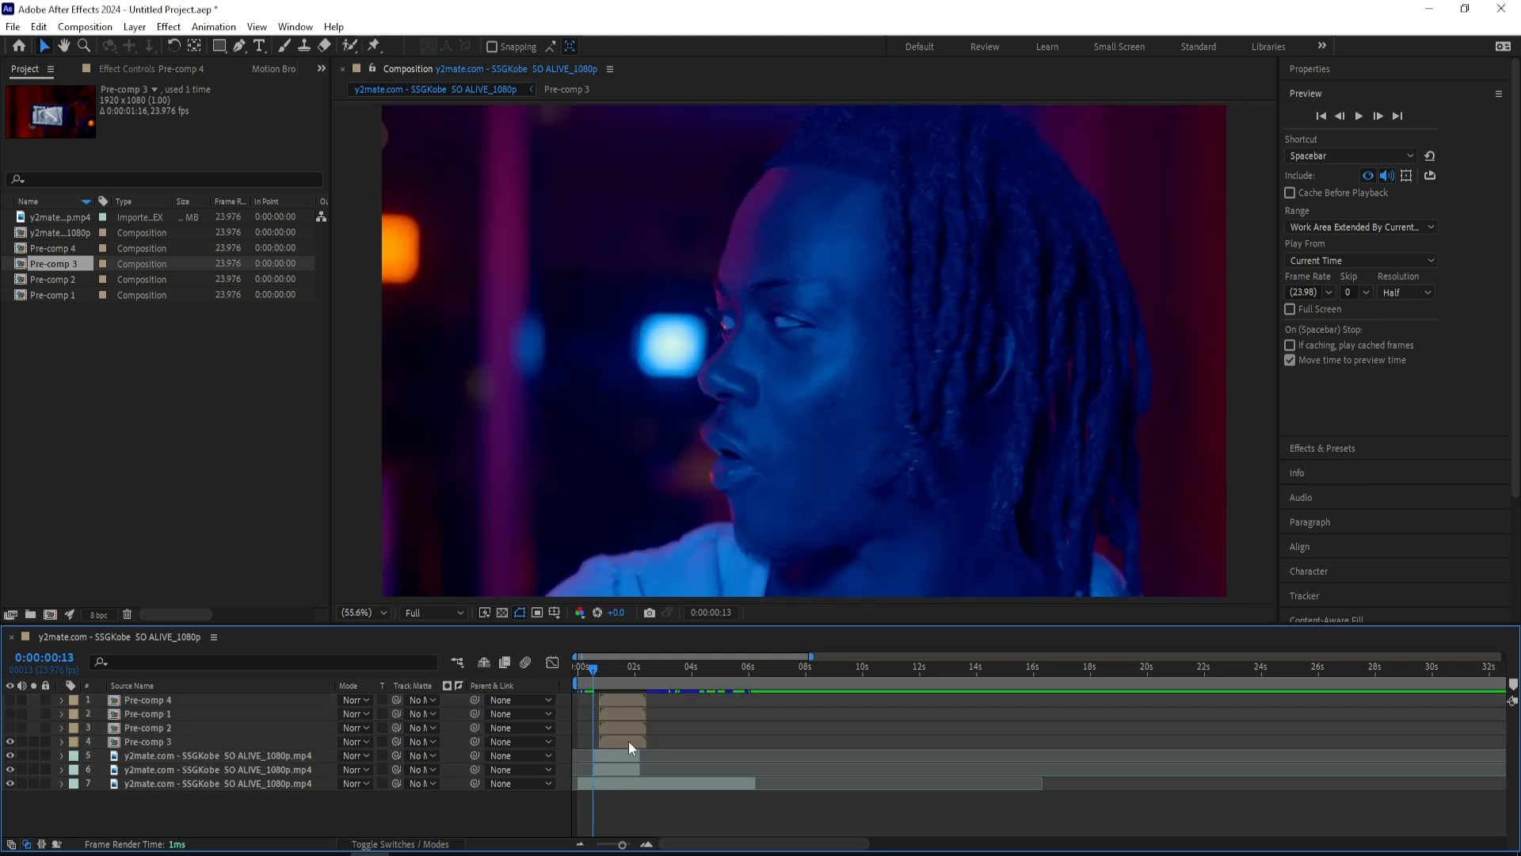
shift+click(626, 698)
drag(630, 706, 626, 699)
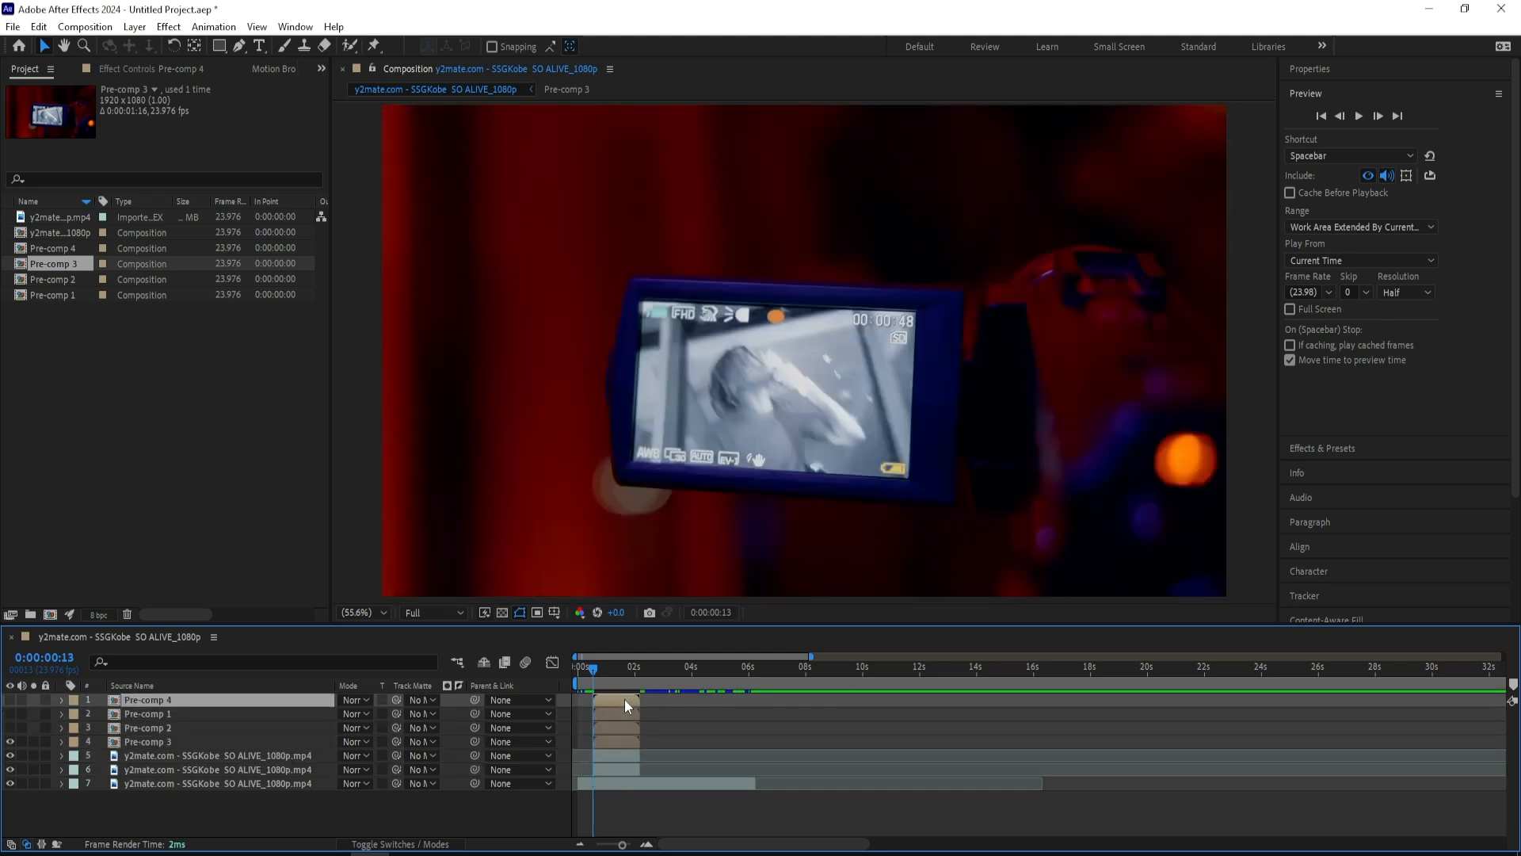
Step: Pre-compose all seven layers, moving all attributes into the new composition
shift+click(266, 781)
right_click(270, 781)
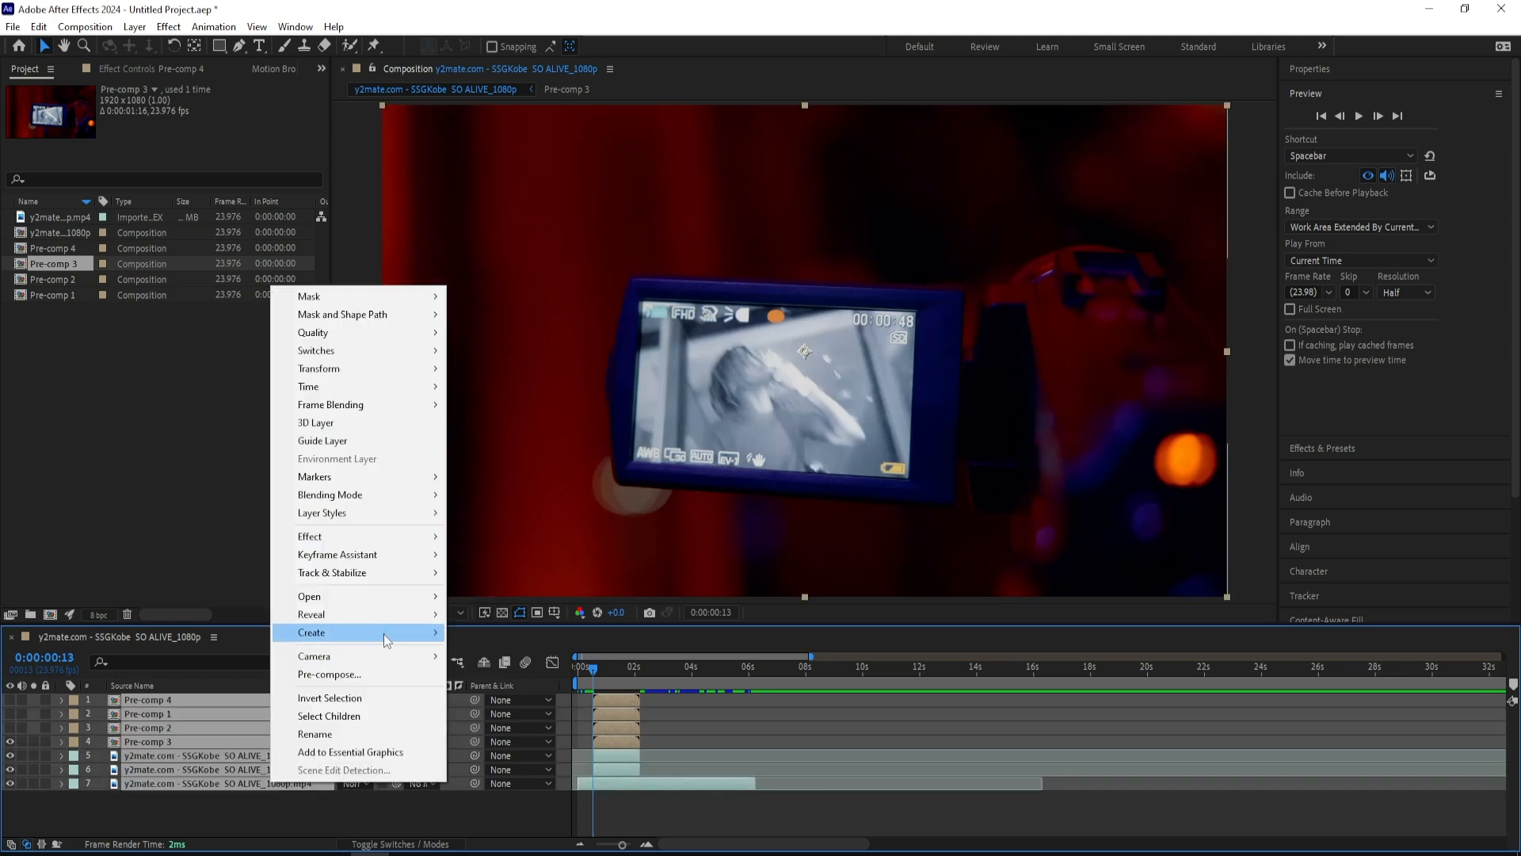
click(372, 675)
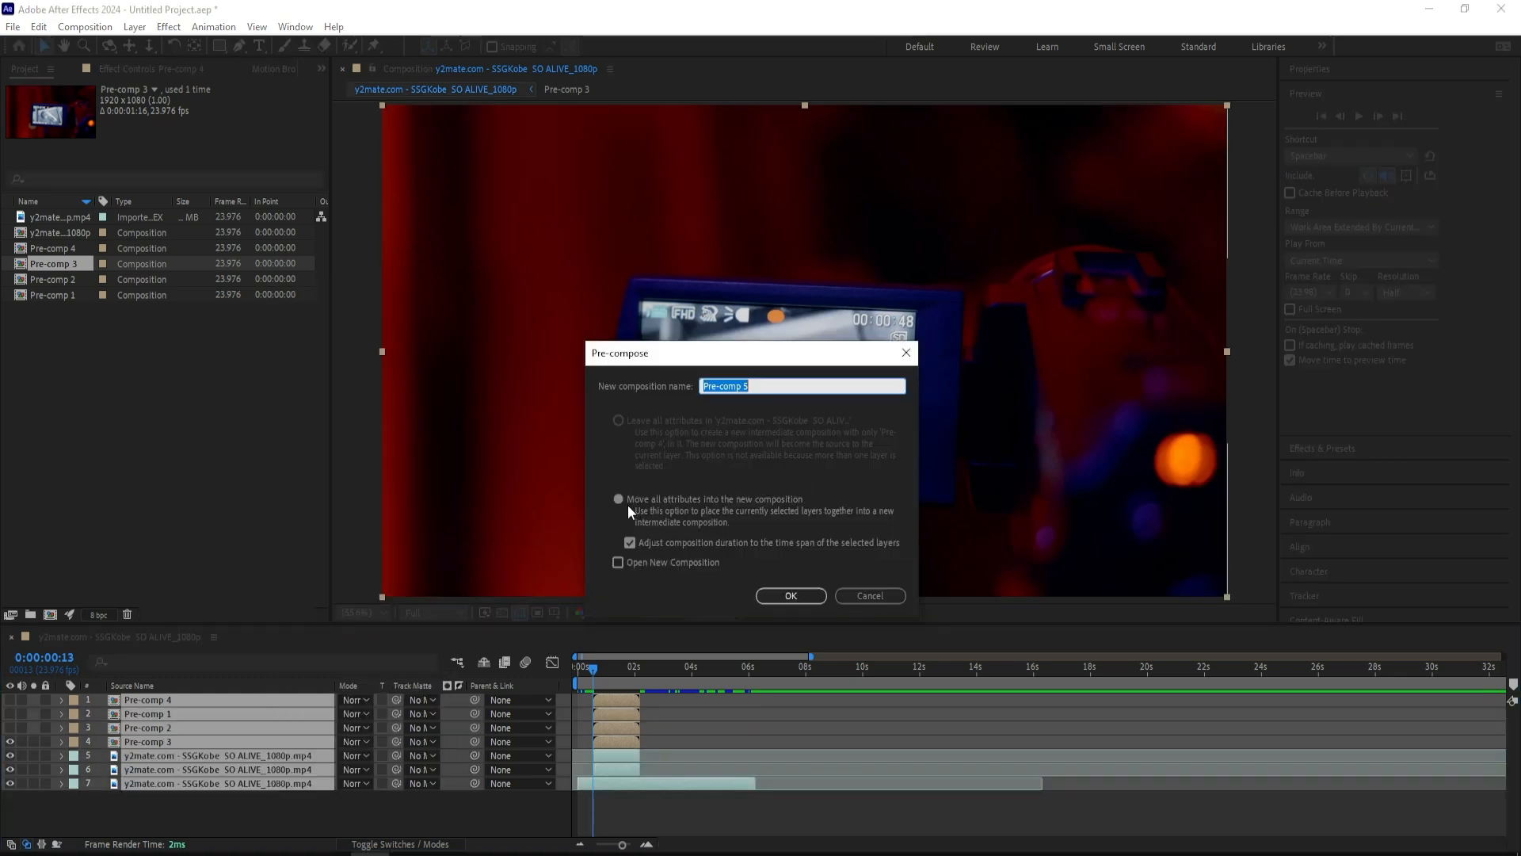
click(806, 596)
Step: Rename the new pre-composition as collage
right_click(70, 249)
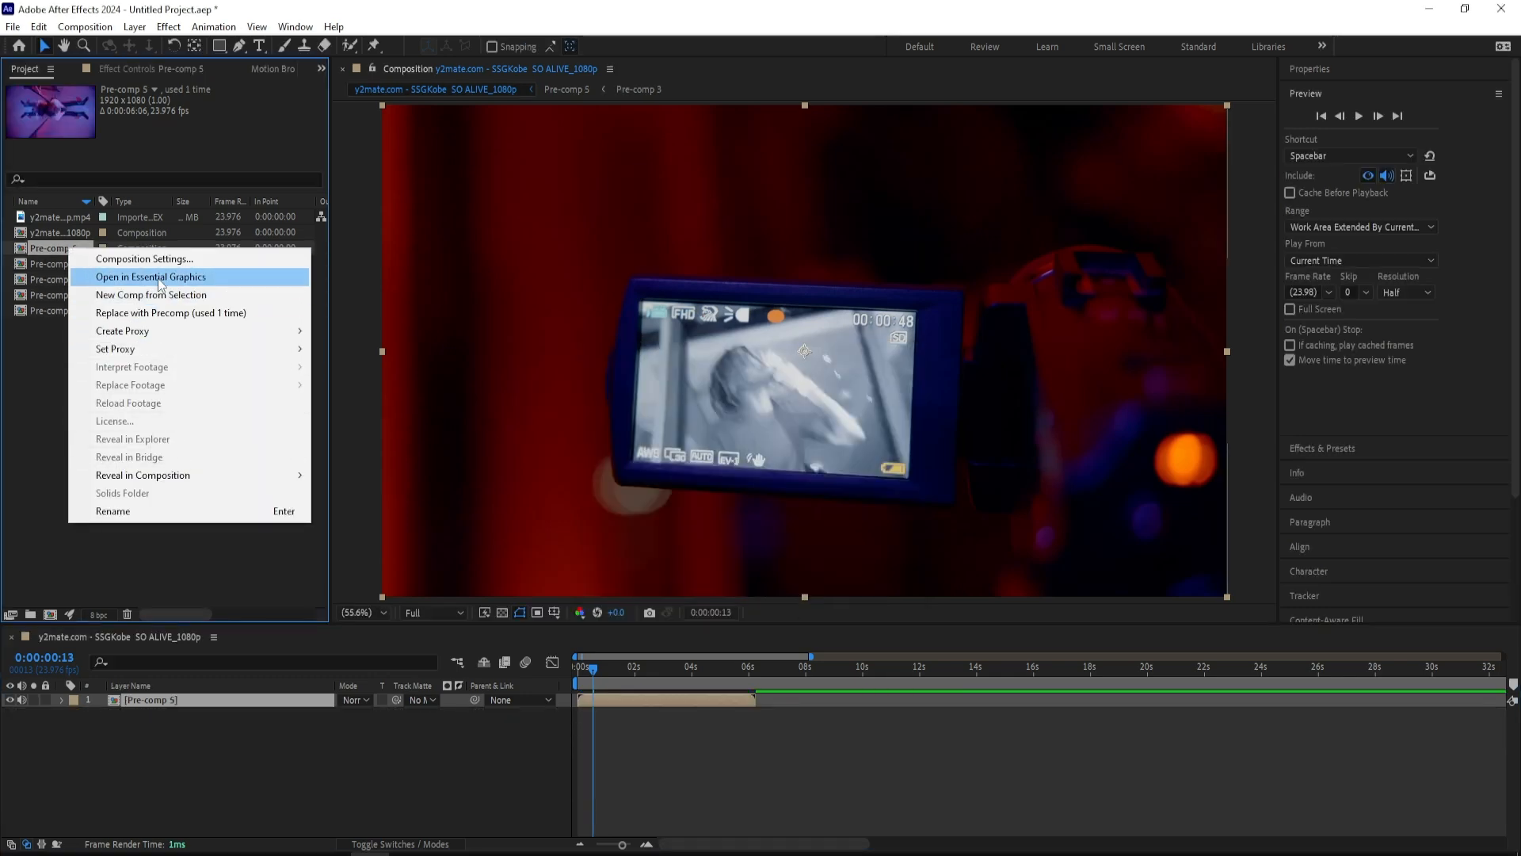
click(155, 512)
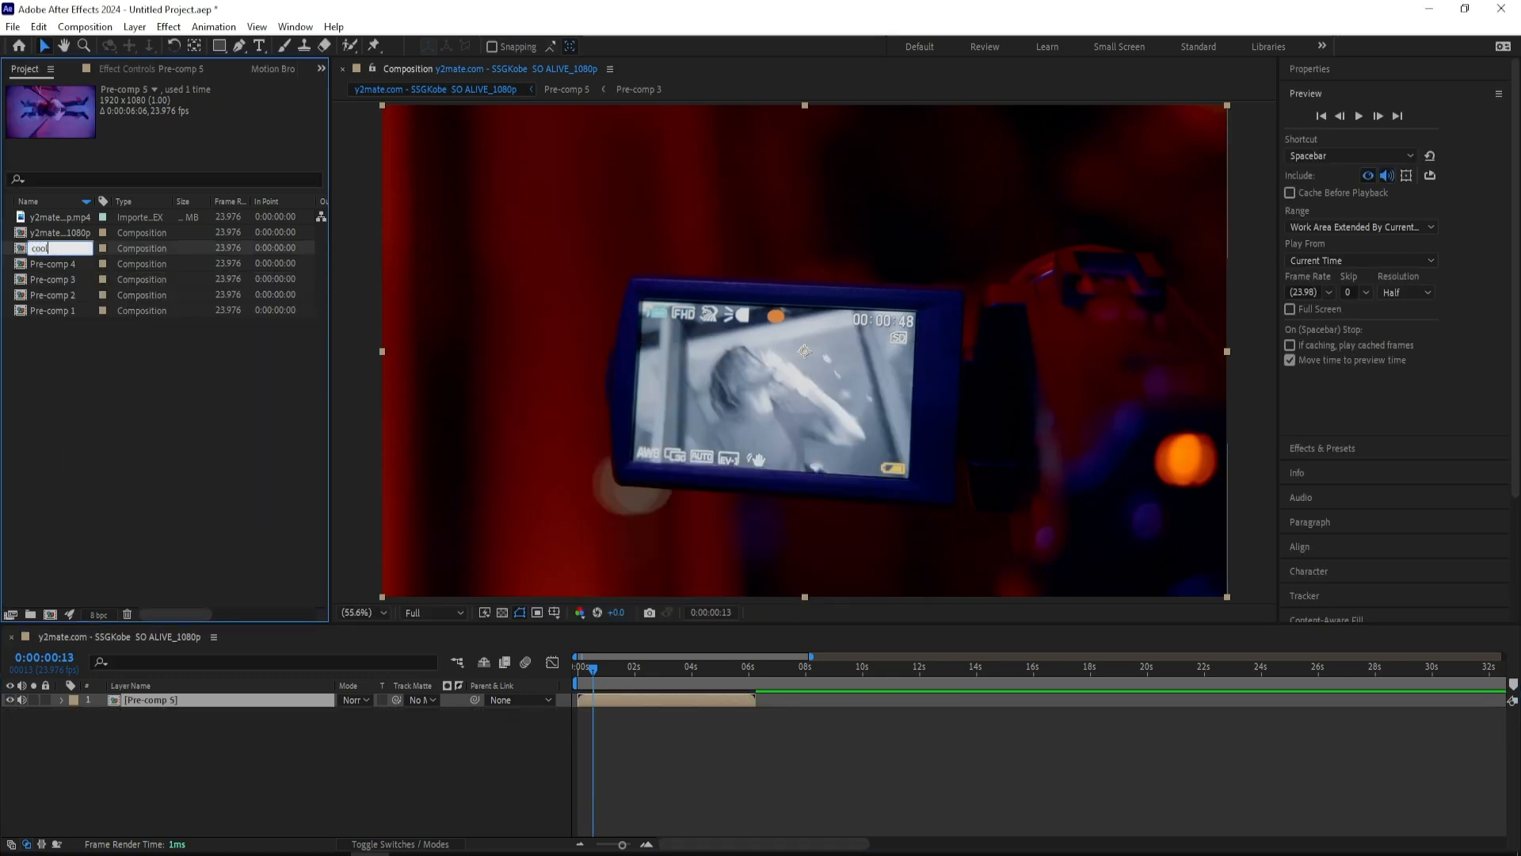
text(collage)
key(Return)
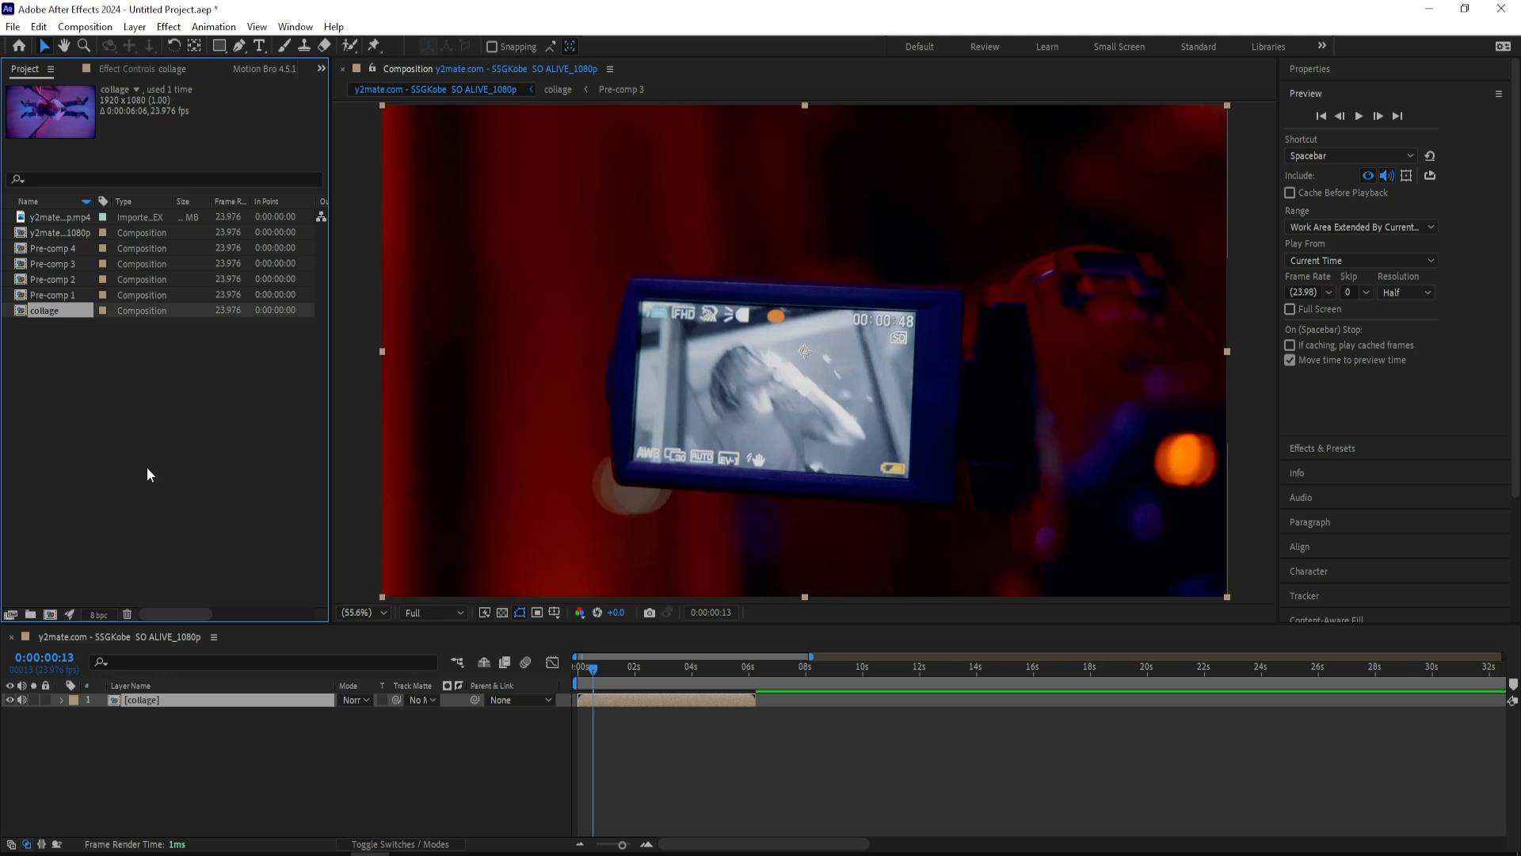
Step: Set the collage composition's width to 1920*5, giving 9600 px
right_click(87, 314)
click(119, 324)
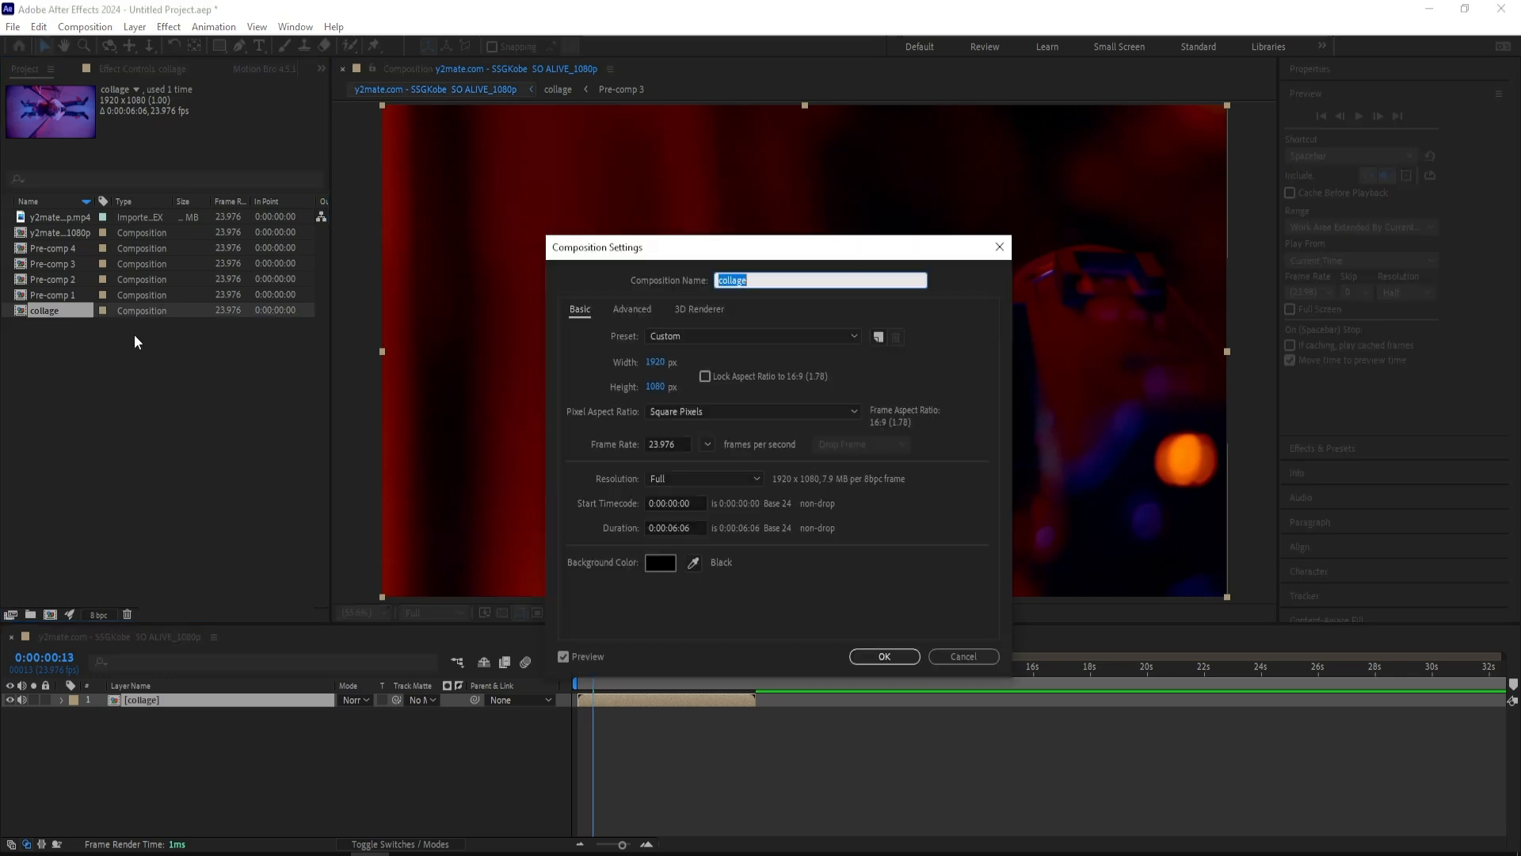
click(653, 365)
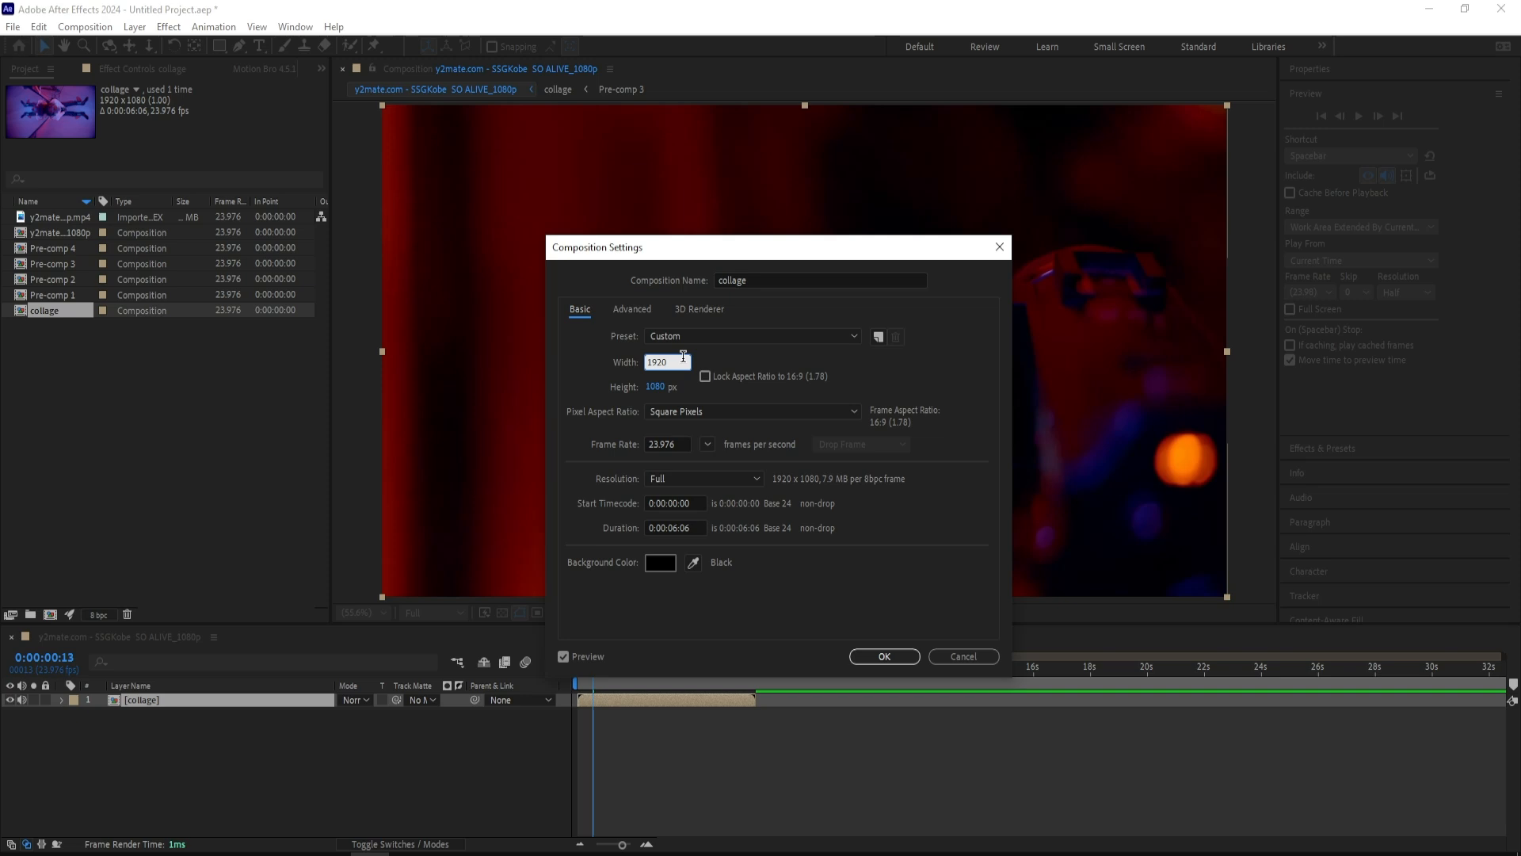
text(*5)
key(Return)
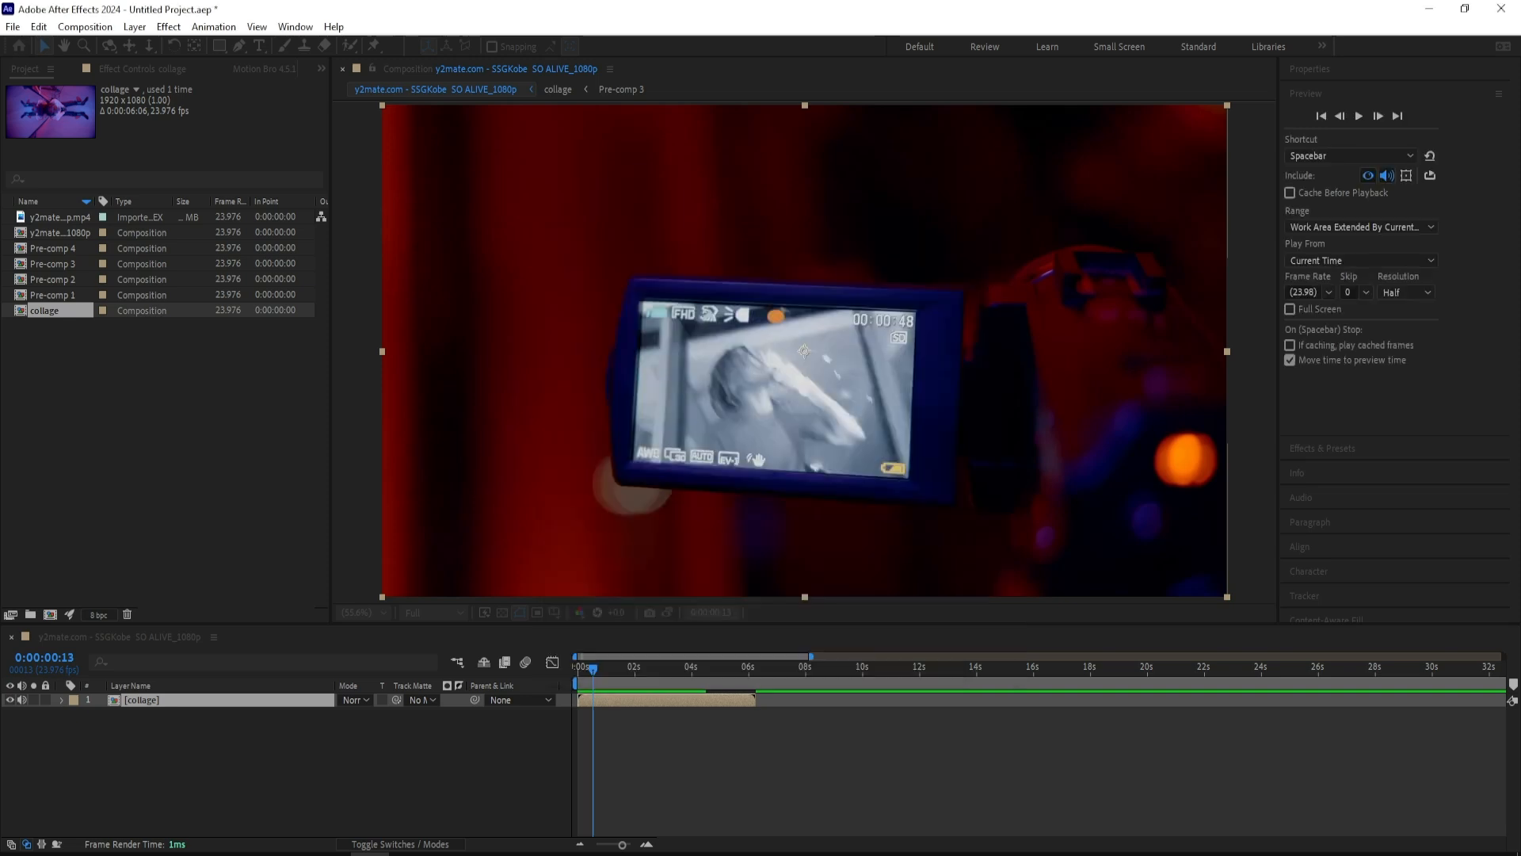
Step: Open the collage composition and, at its first frame, align the bottommost footage layer with the left edge of the canvas
double_click(639, 700)
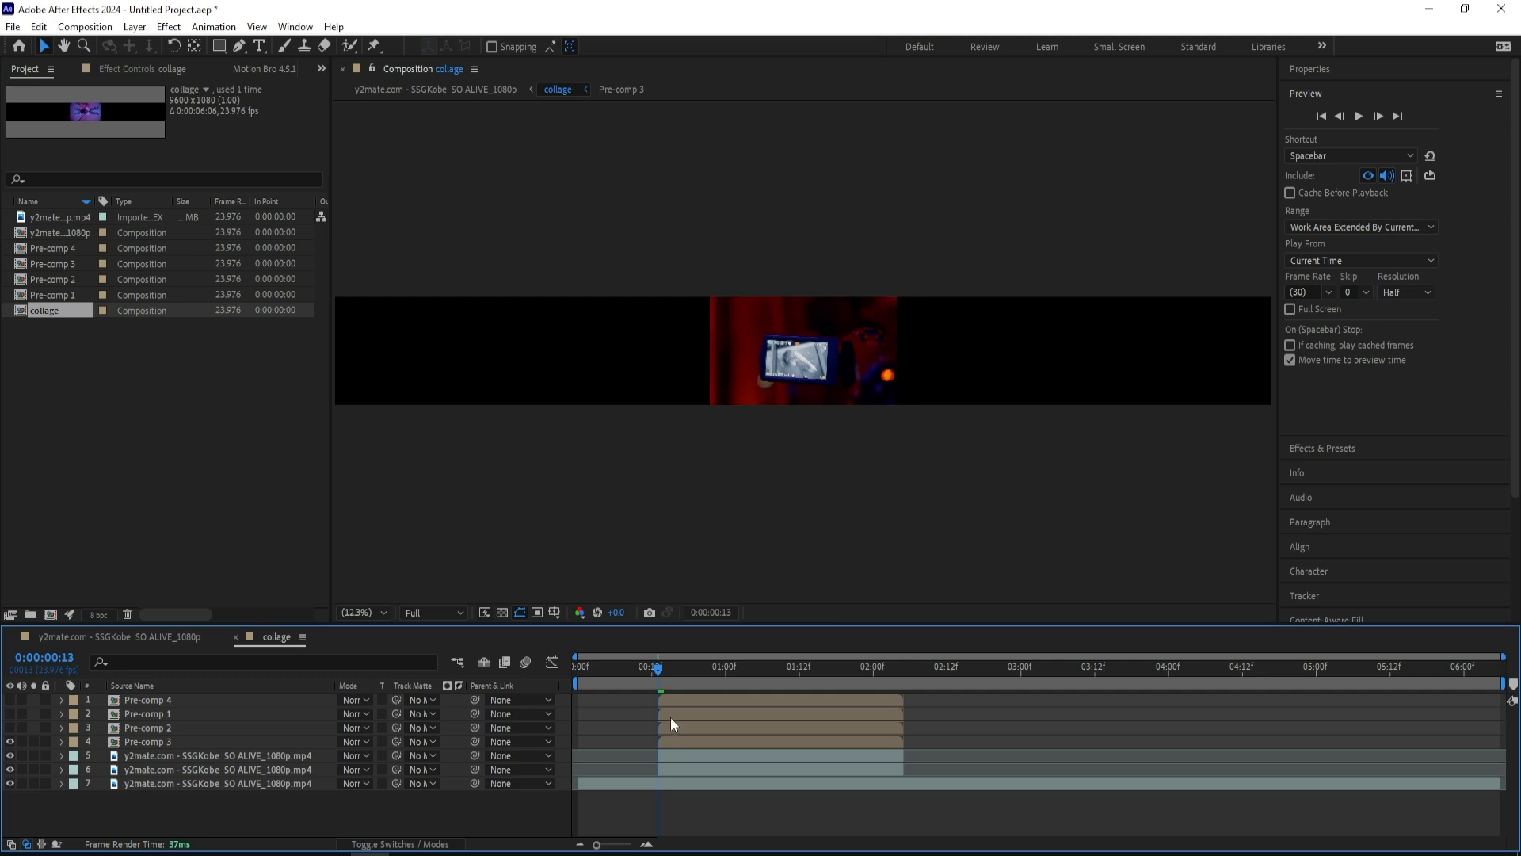
drag(626, 671, 580, 673)
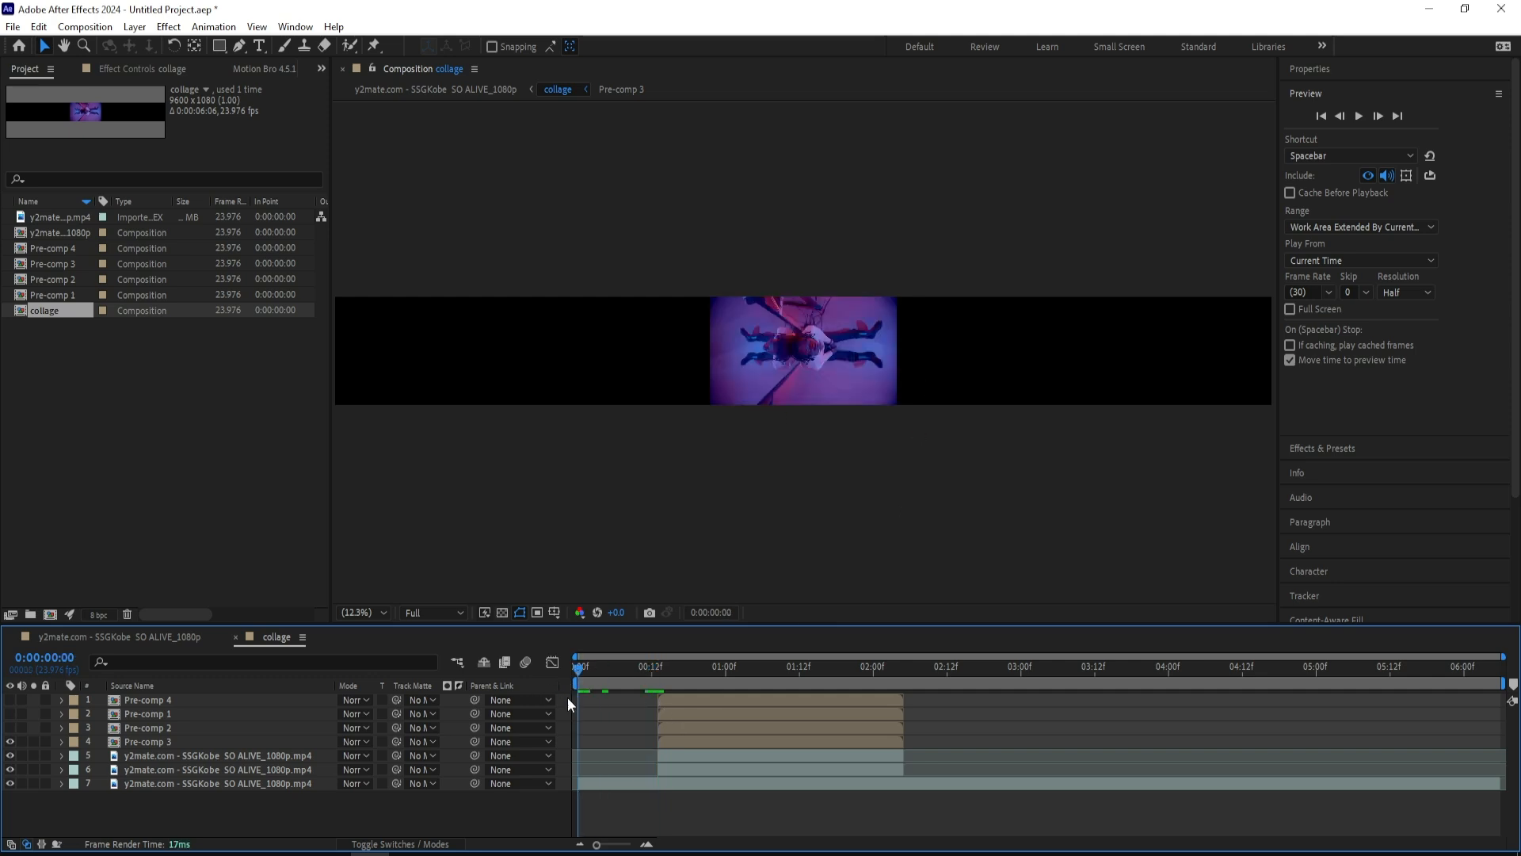
click(642, 784)
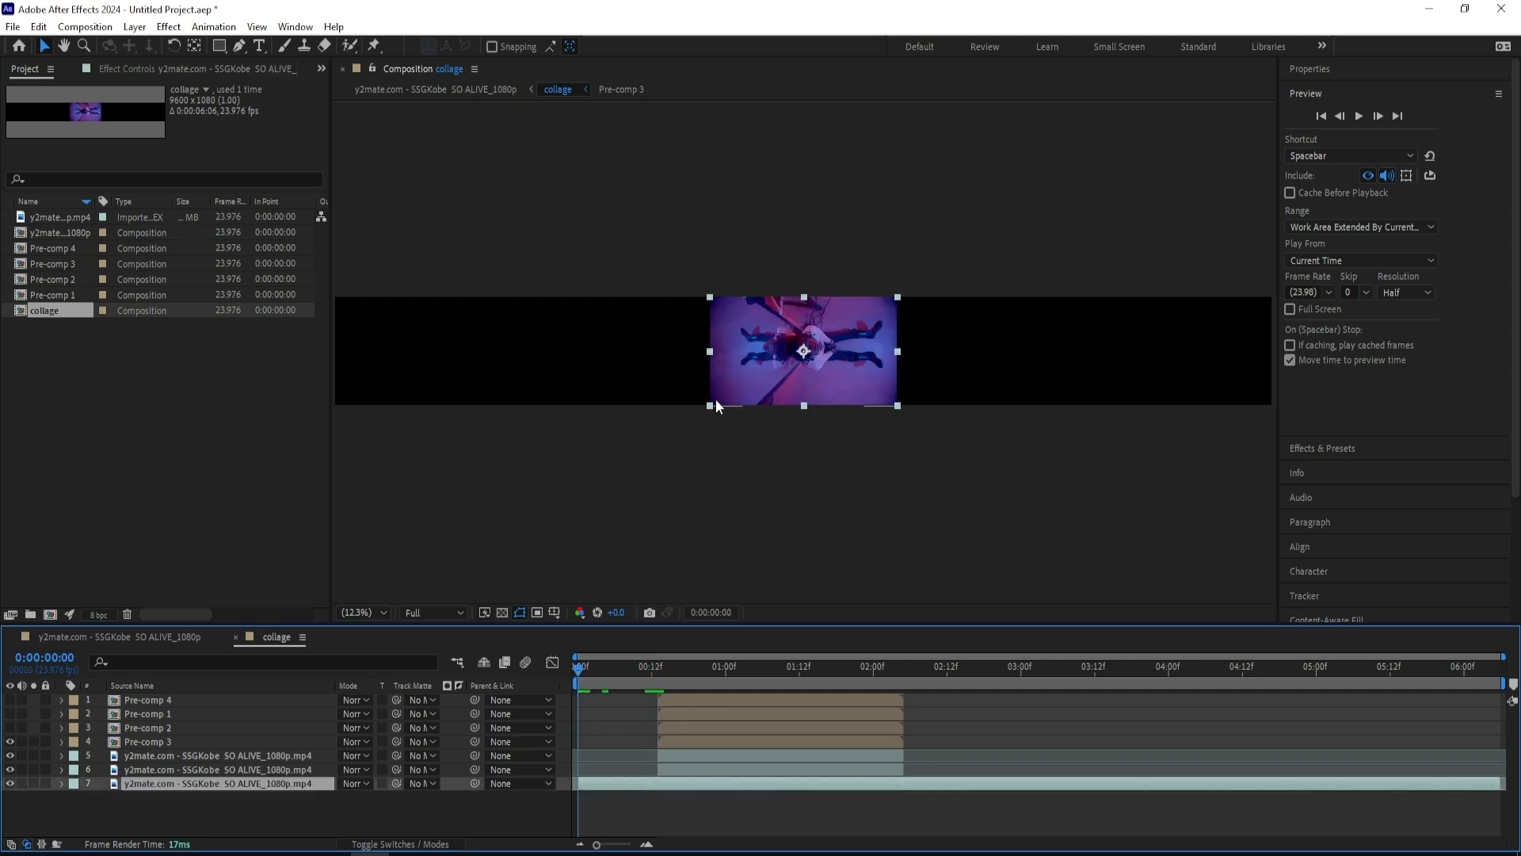
drag(784, 400, 480, 361)
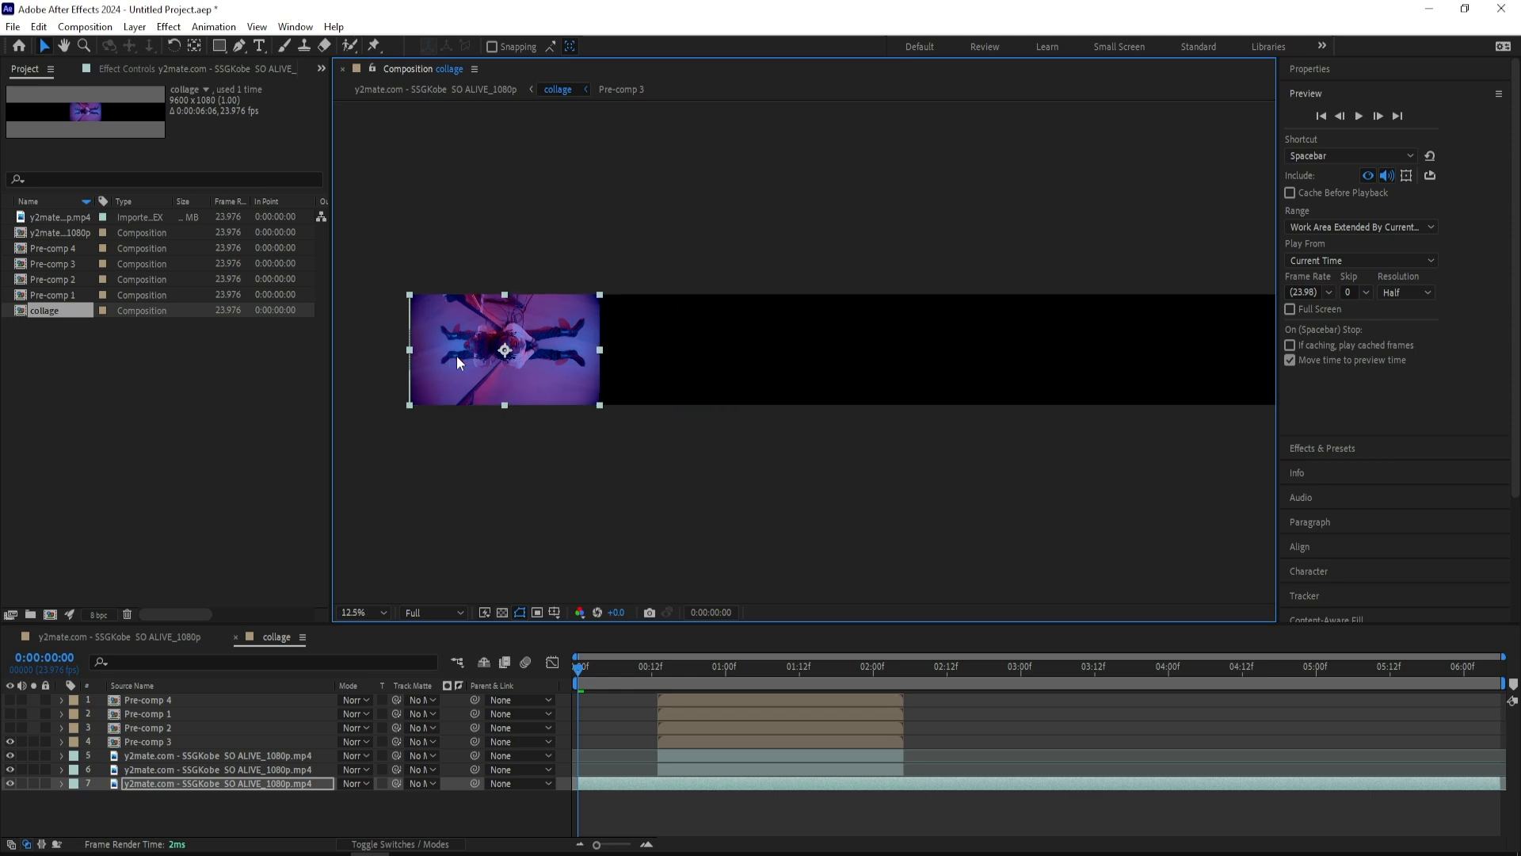
scroll(631, 348, up, 3)
scroll(631, 349, up, 2)
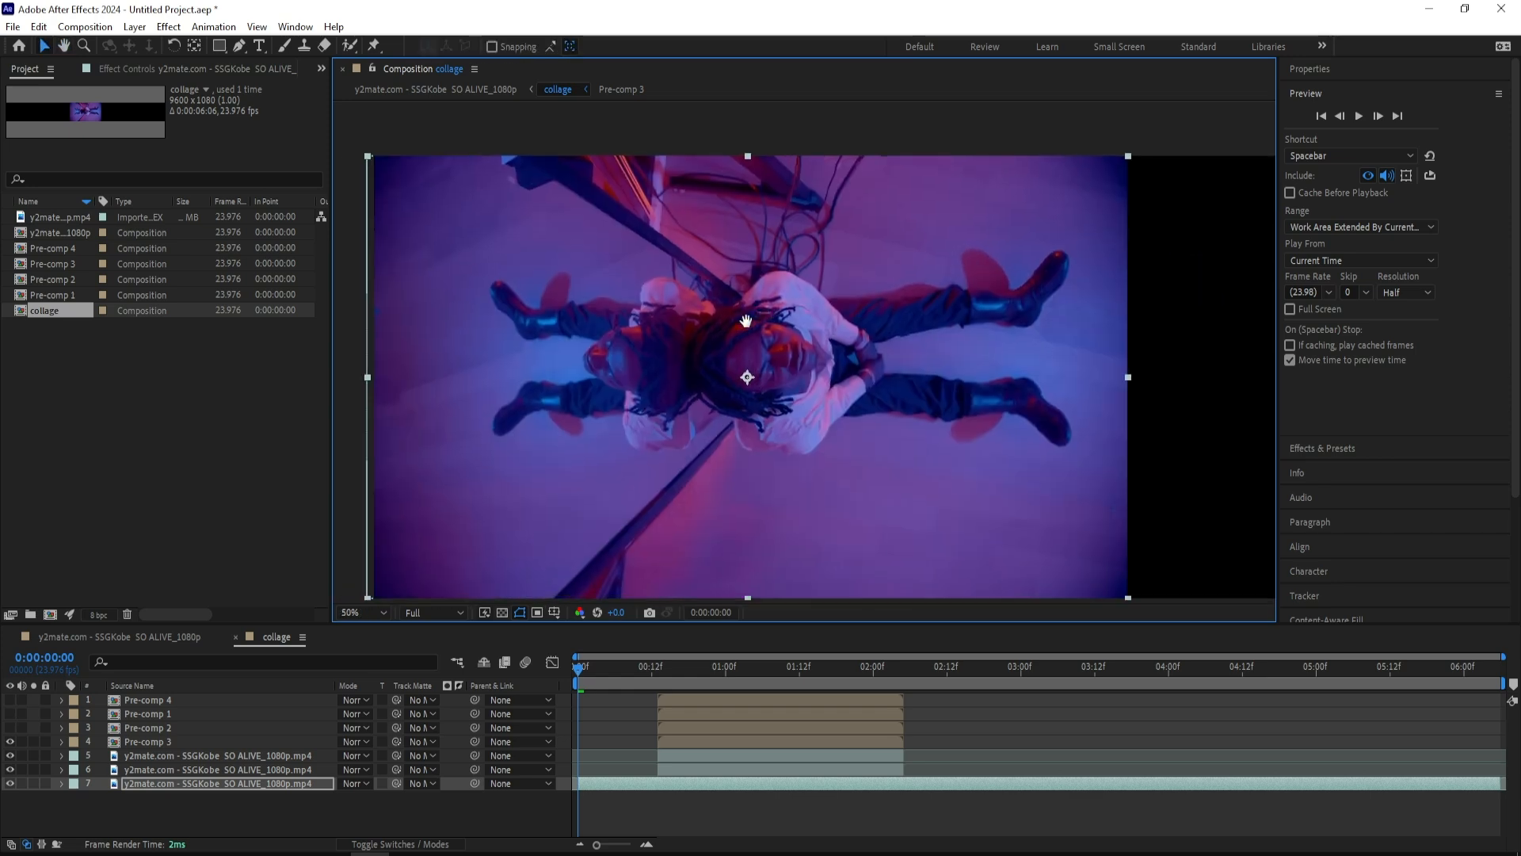
scroll(923, 339, right, 5)
drag(892, 327, 646, 376)
scroll(647, 375, left, 5)
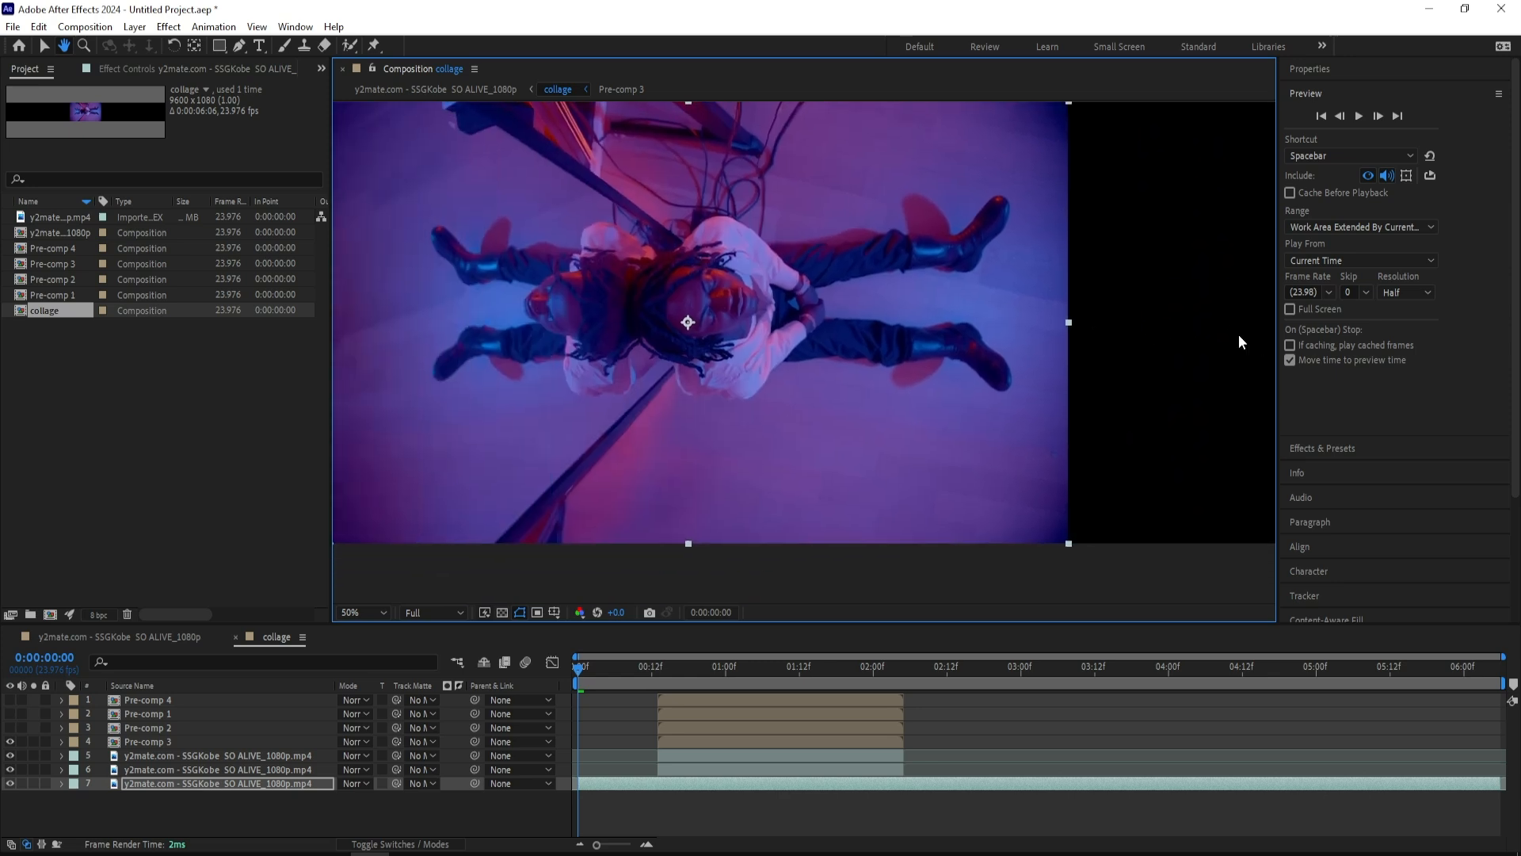
scroll(840, 352, down, 3)
scroll(845, 359, up, 1)
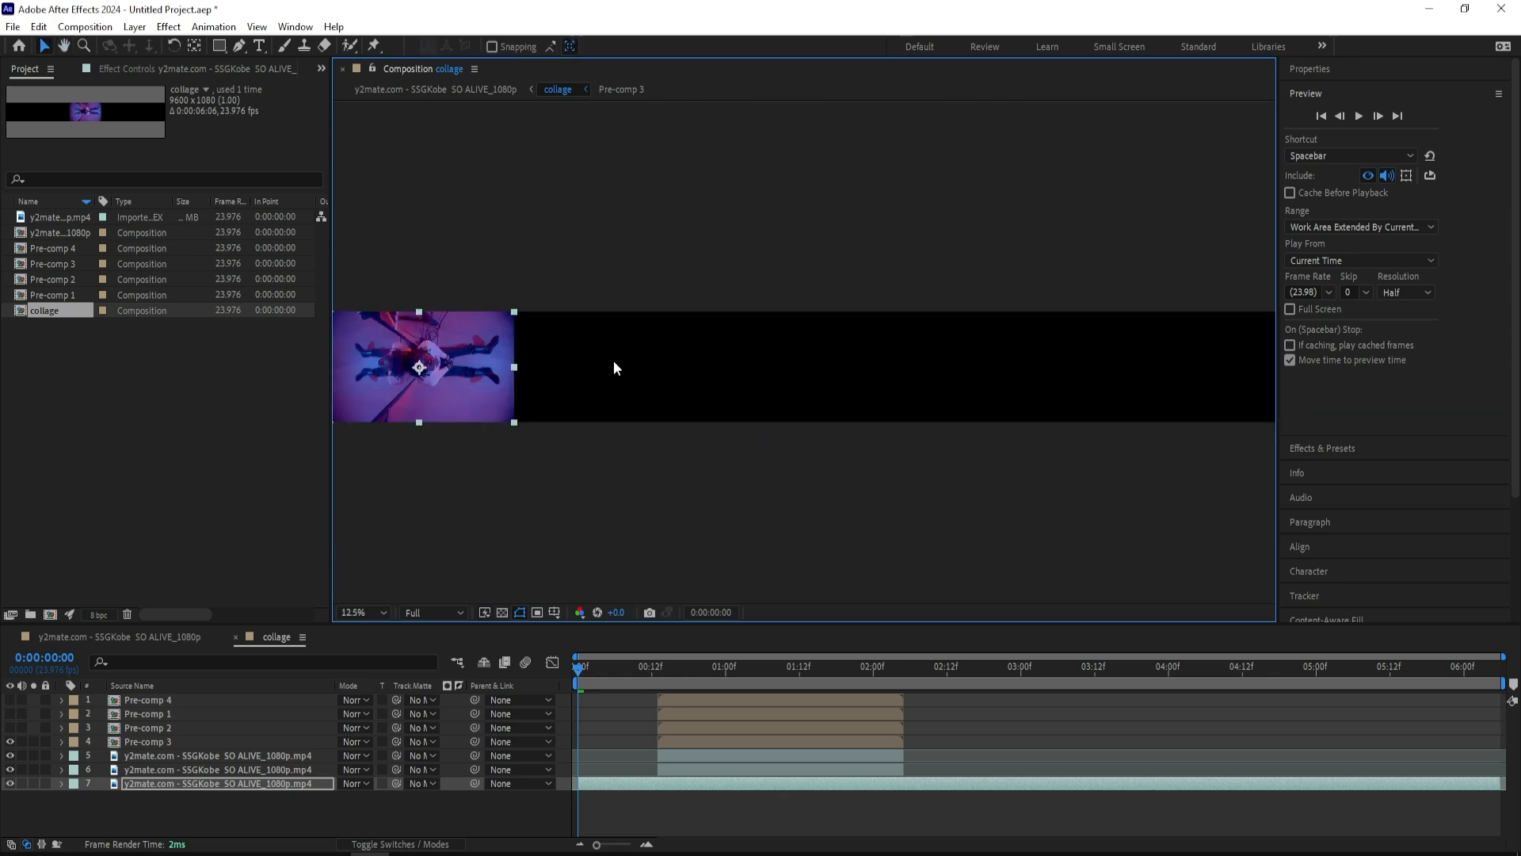
scroll(619, 367, down, 1)
Step: Set the collage composition's width to 5520 px
right_click(61, 312)
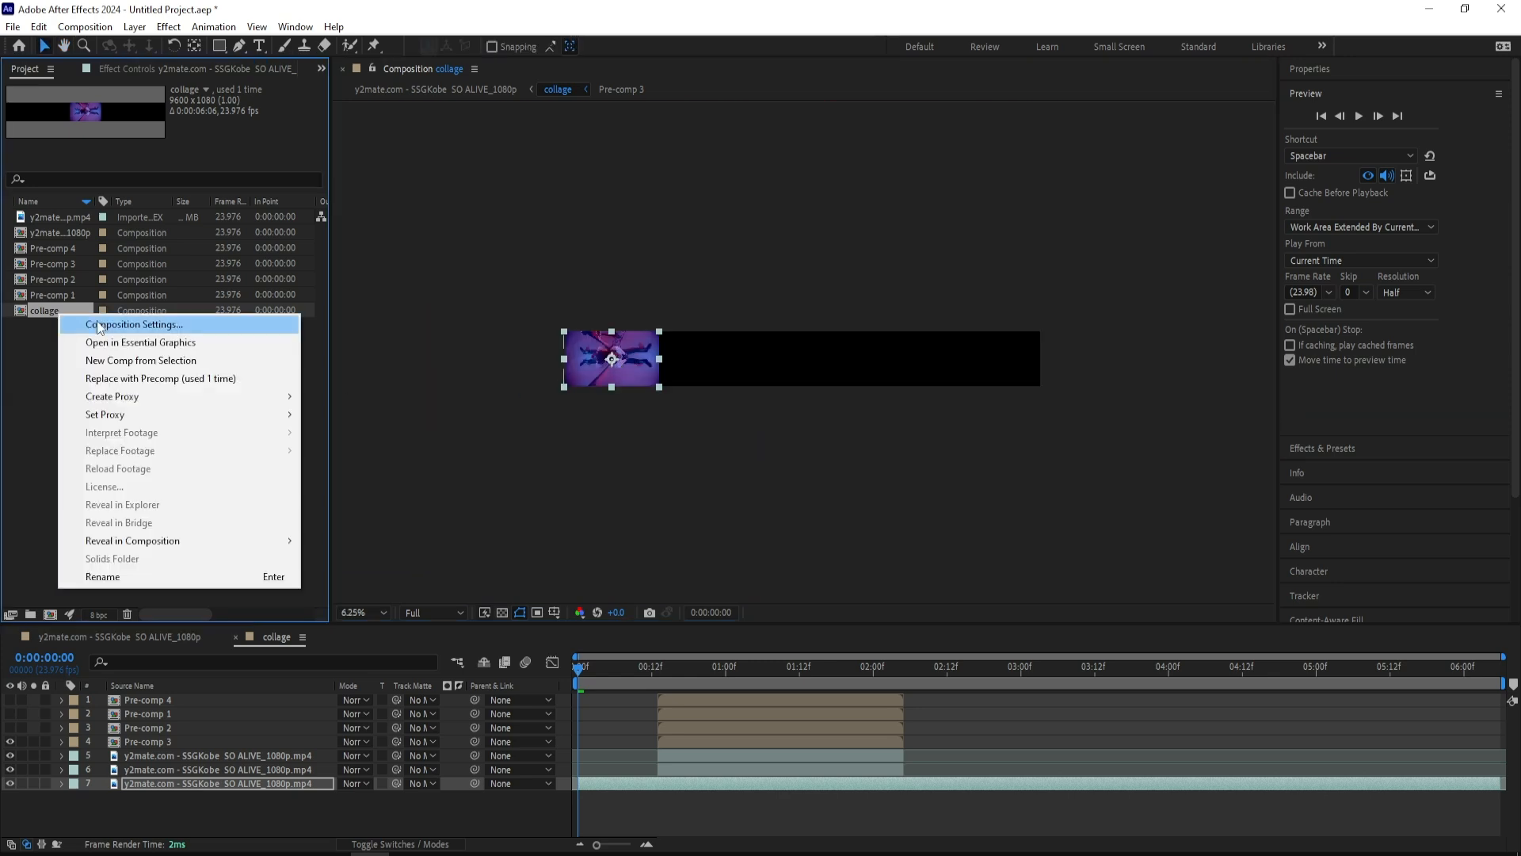
click(103, 320)
click(665, 362)
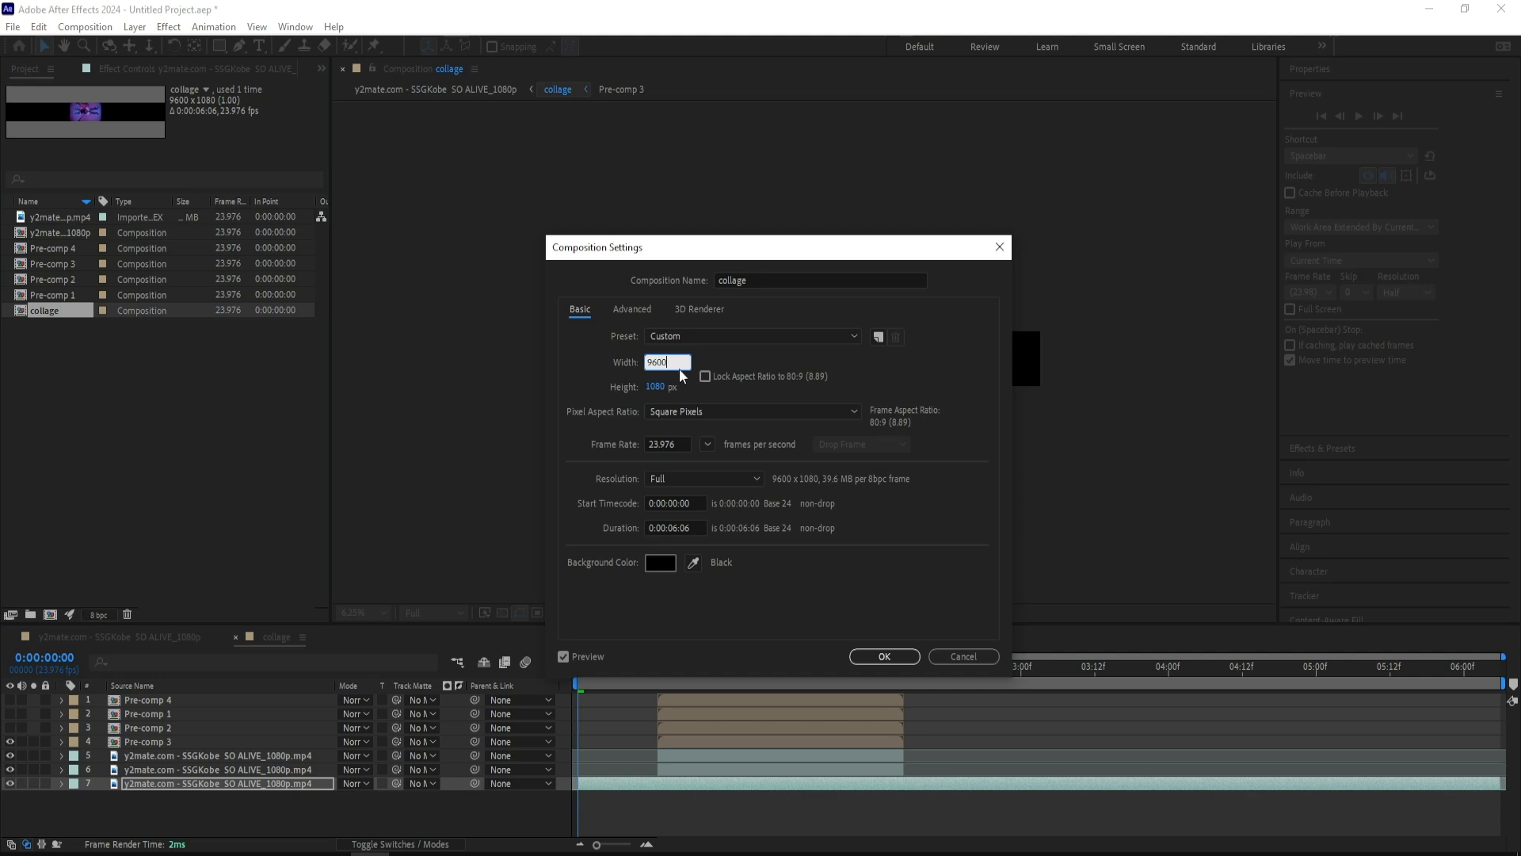
text(4800)
key(Return)
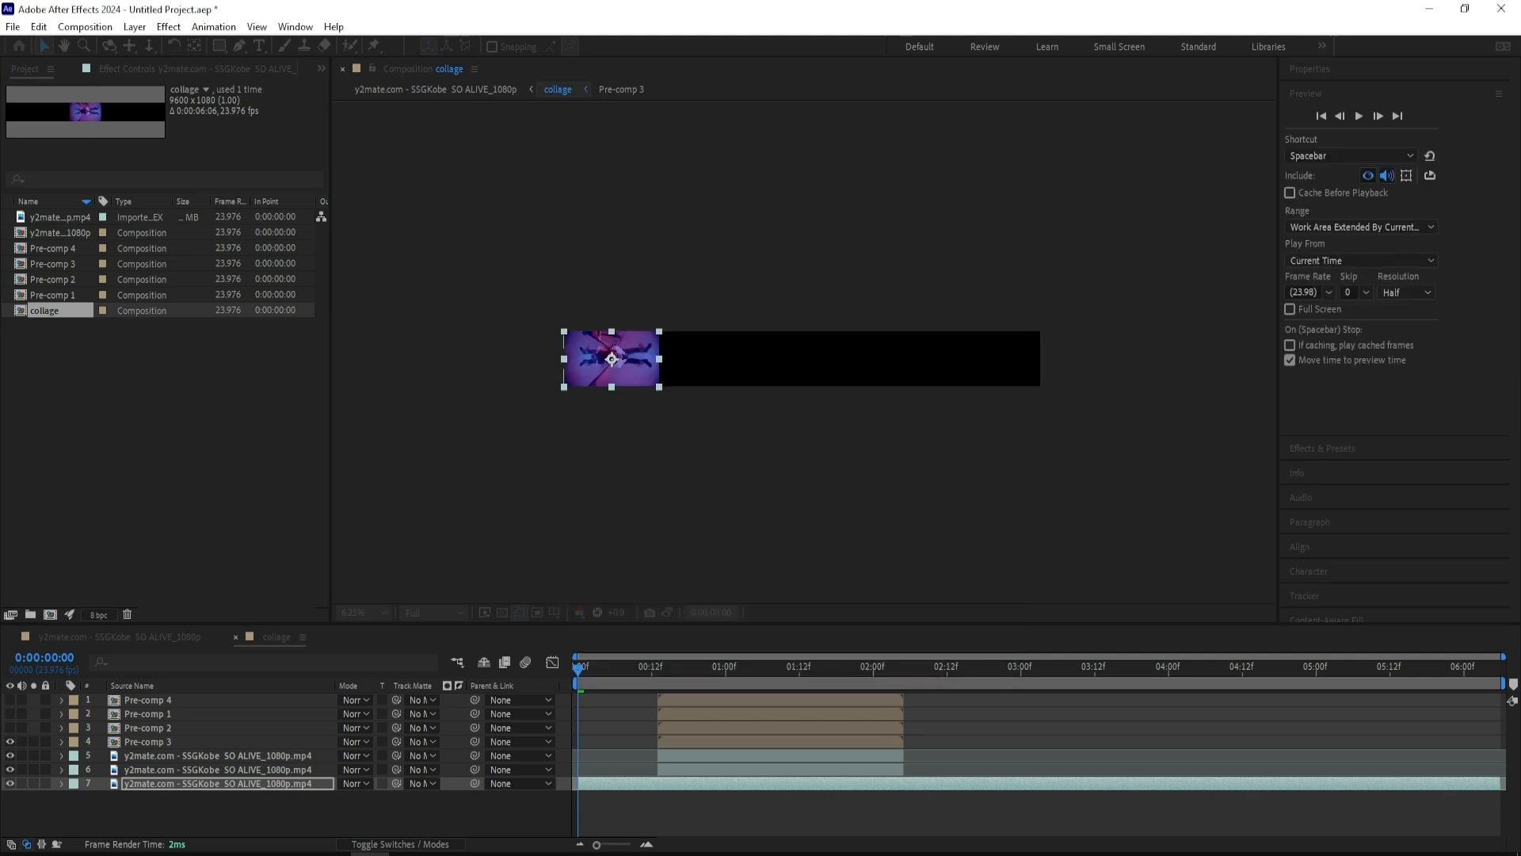
scroll(776, 333, up, 1)
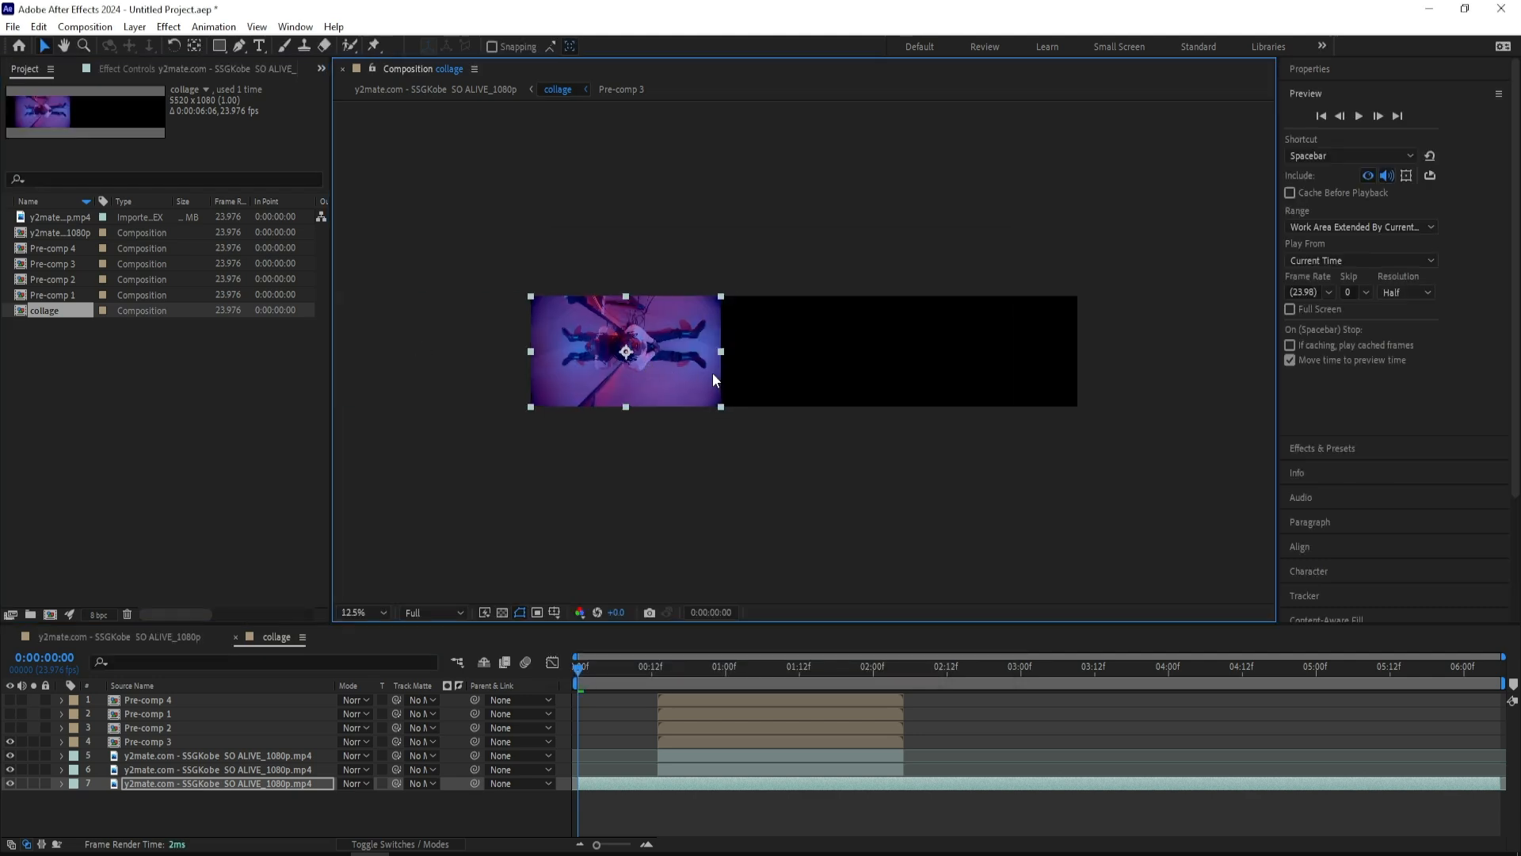
scroll(711, 372, up, 1)
drag(785, 384, 1017, 397)
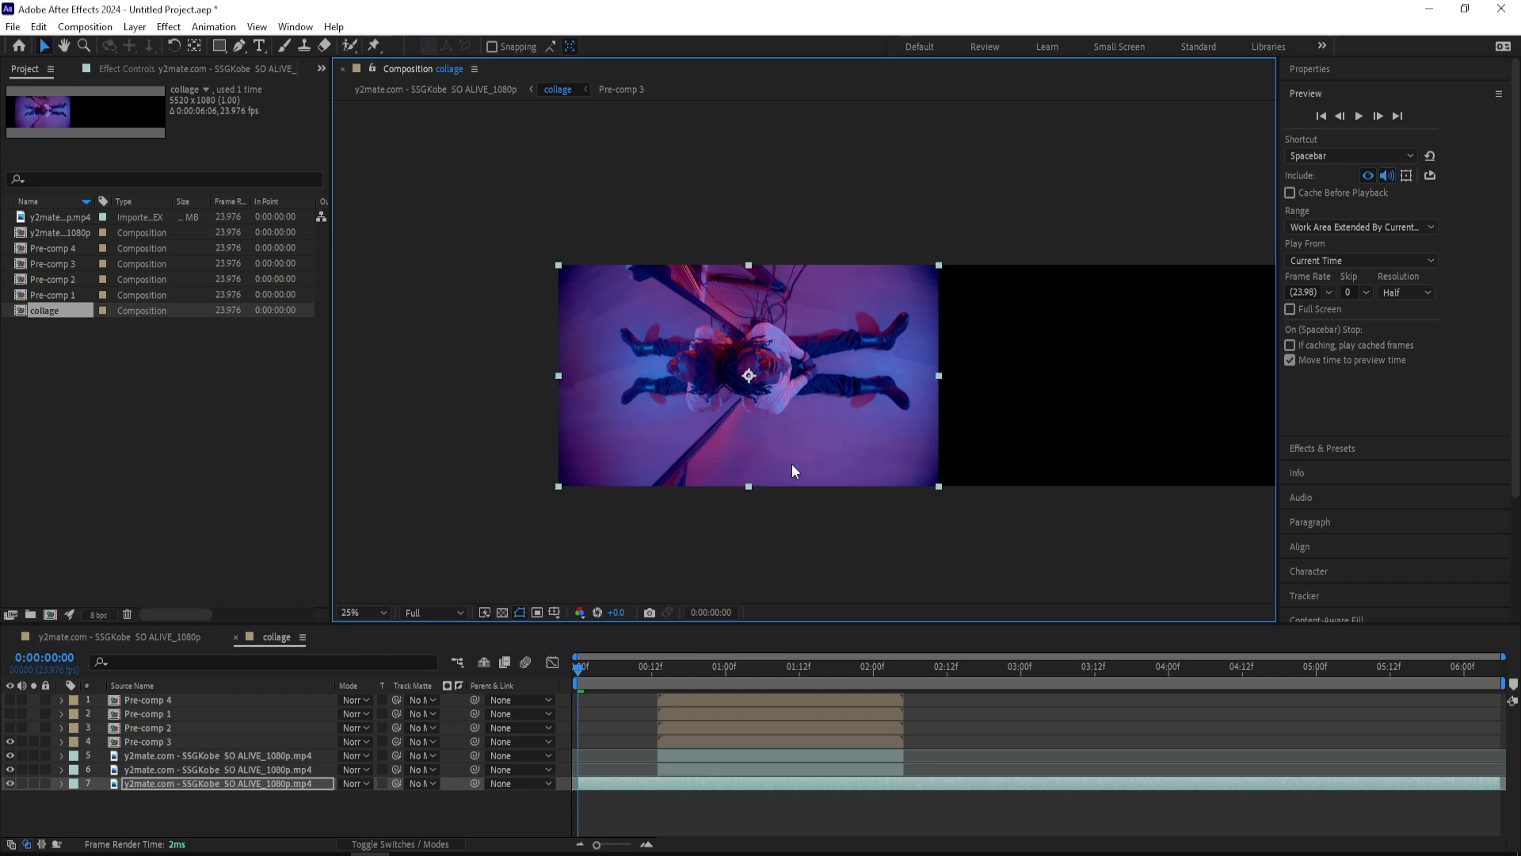
click(384, 613)
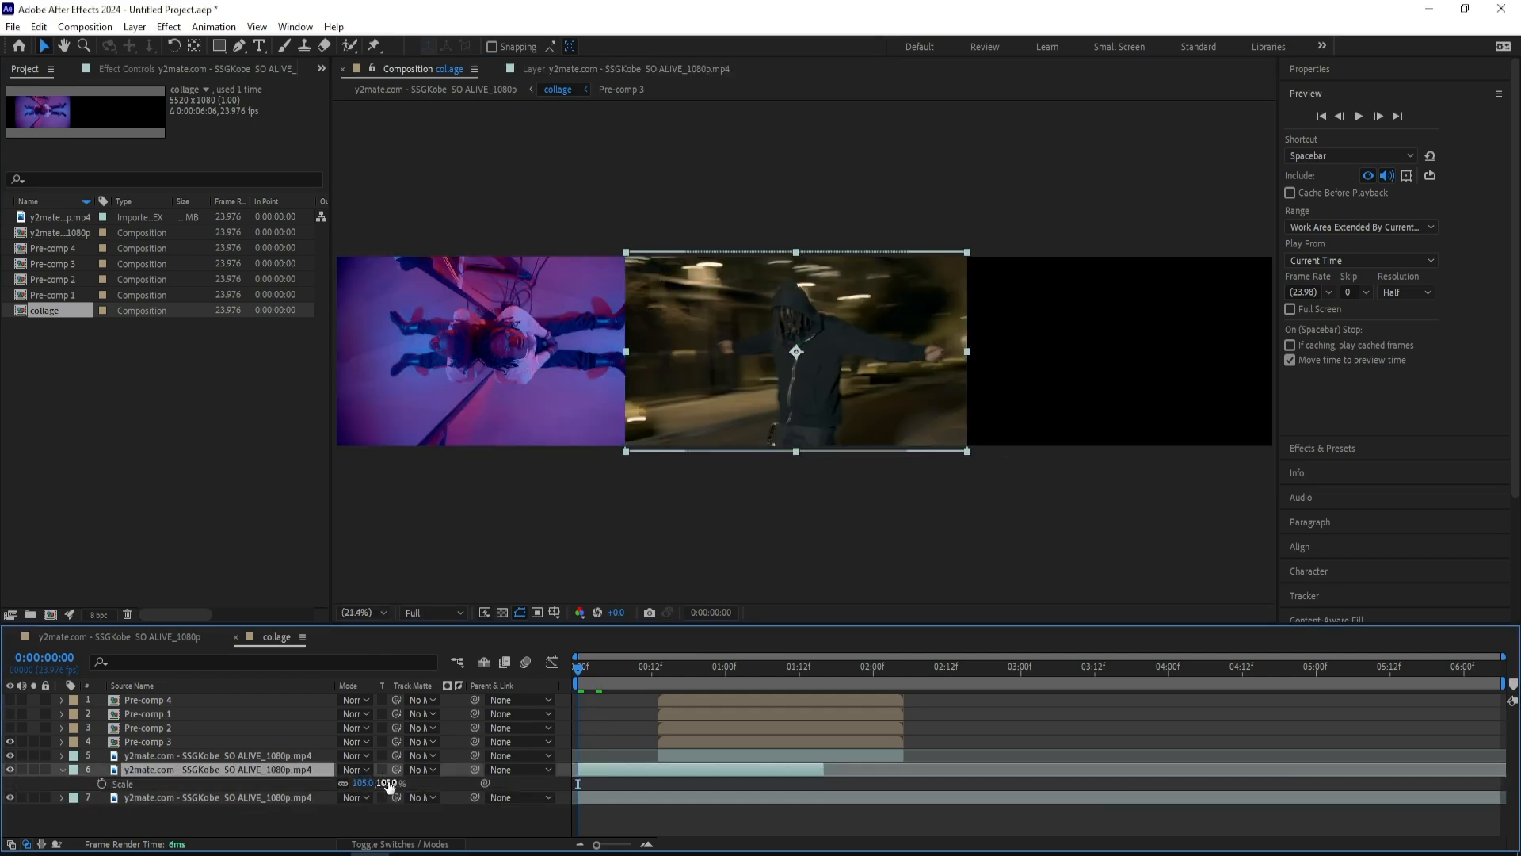
Step: Open the bottommost footage layer in its own viewer and examine the source footage around 0:00:04:02
double_click(301, 797)
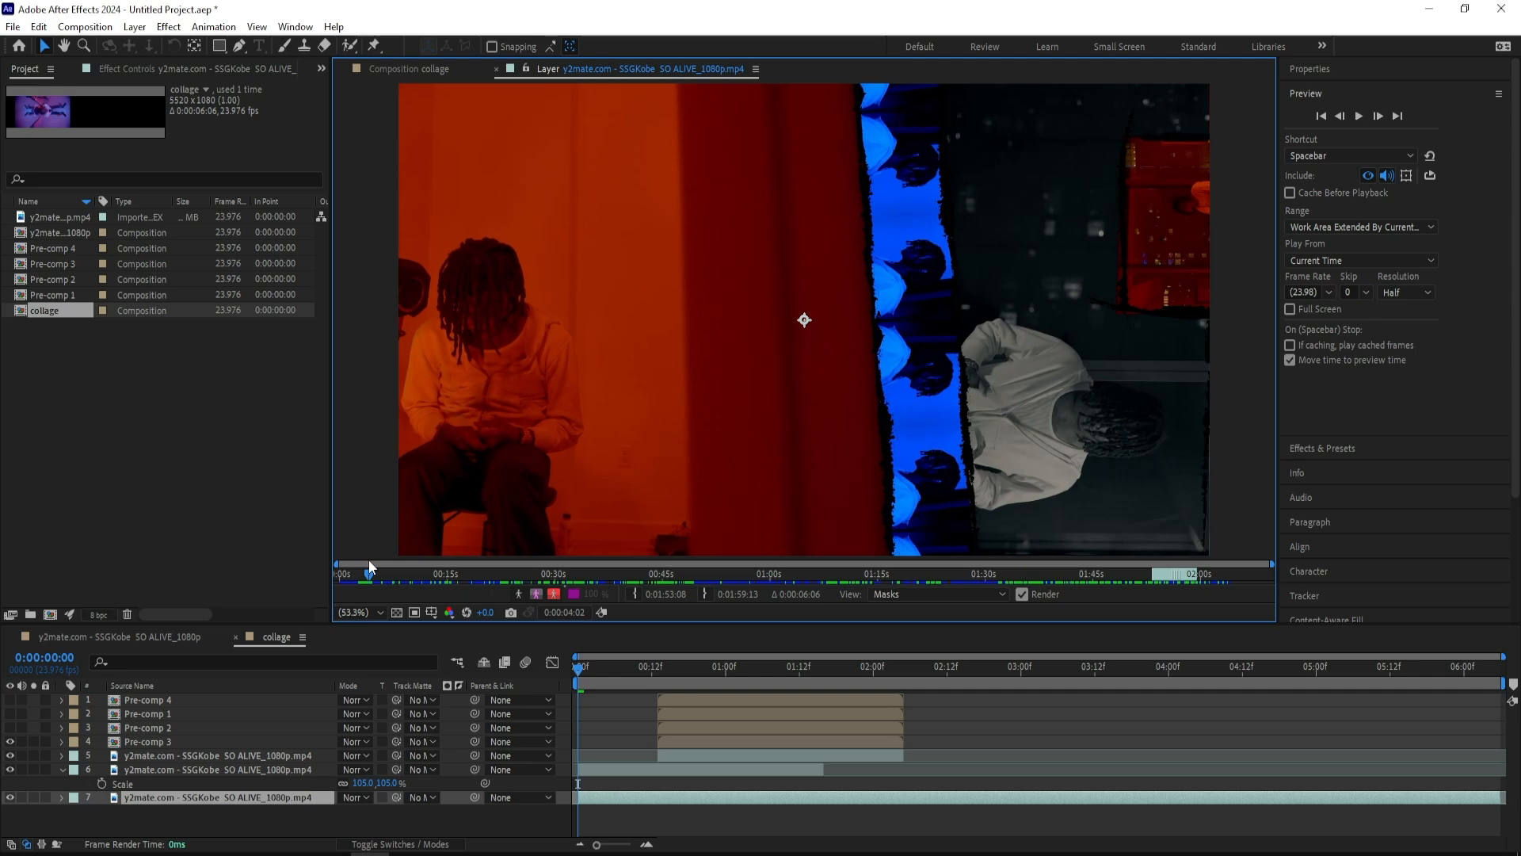
click(370, 566)
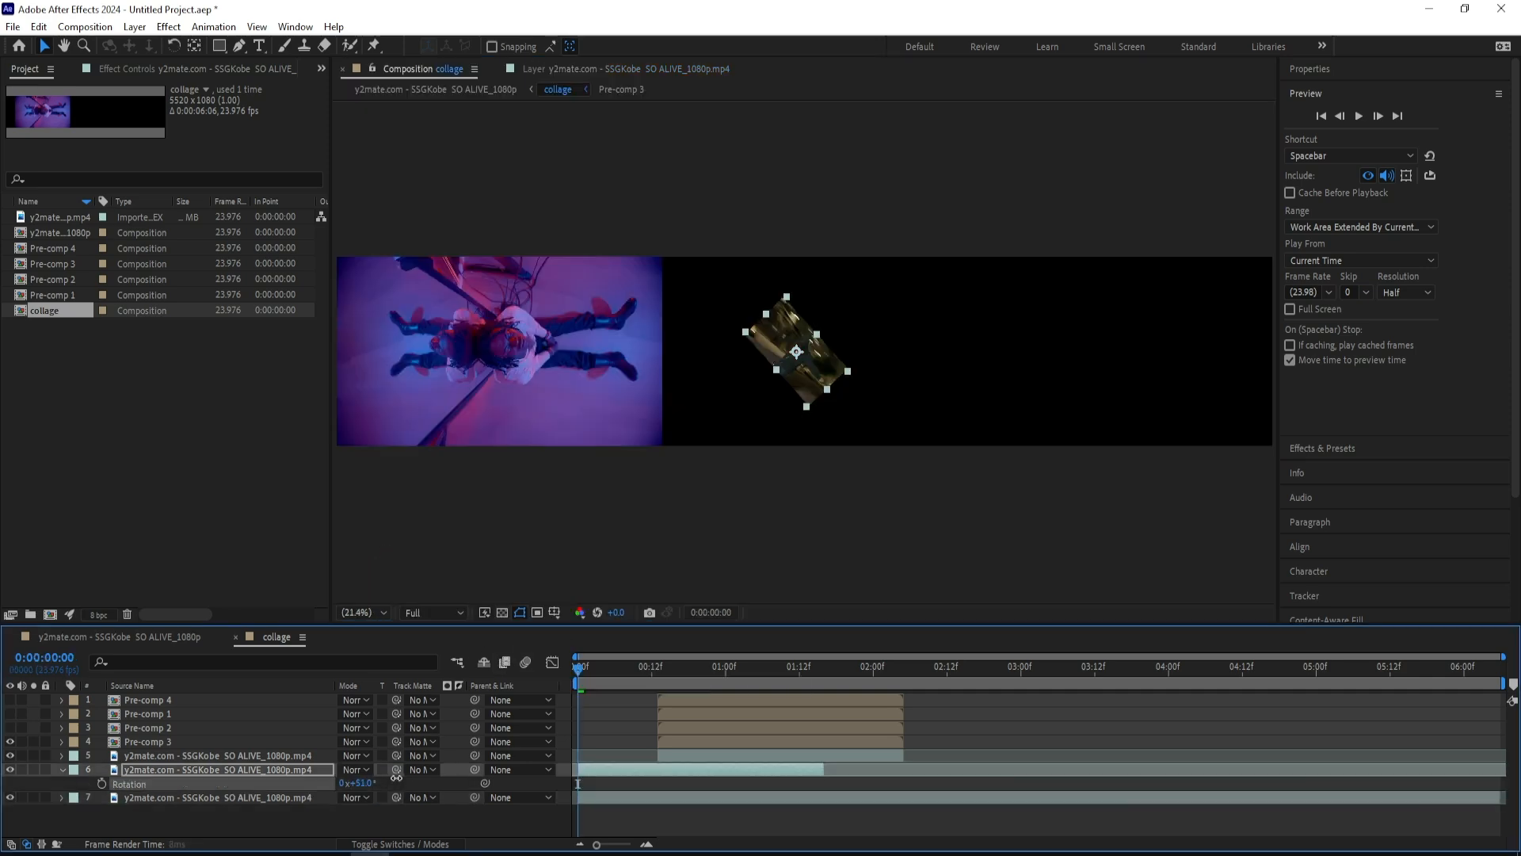
Step: Rotate the scaled-down footage layer 6 to 79°
drag(373, 782, 412, 771)
Step: Apply the Motion Tile effect to the rotated footage layer 6 and set its output width to 250
click(1375, 93)
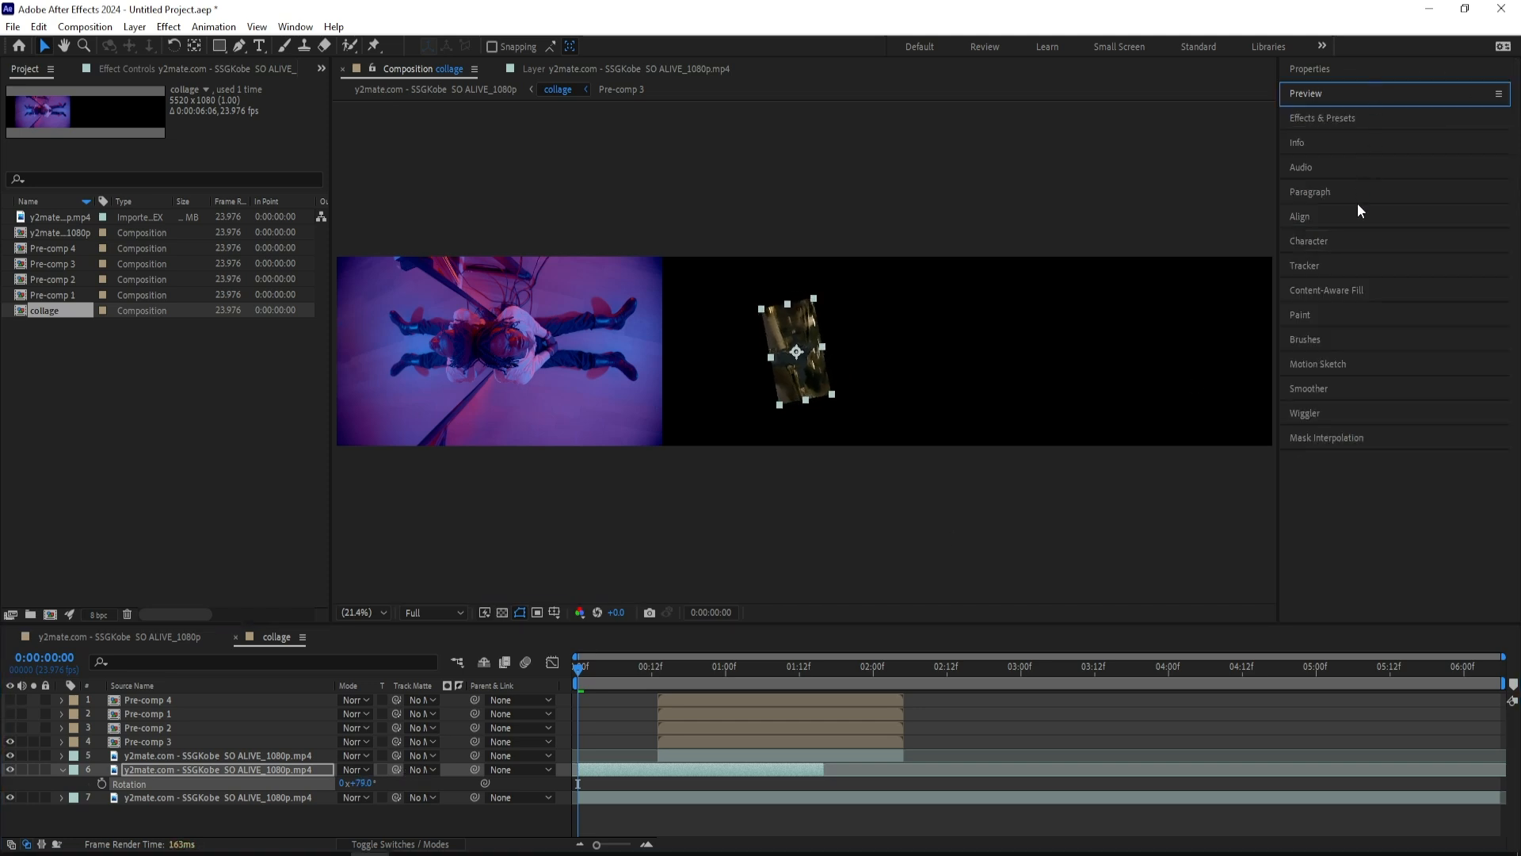
click(1354, 127)
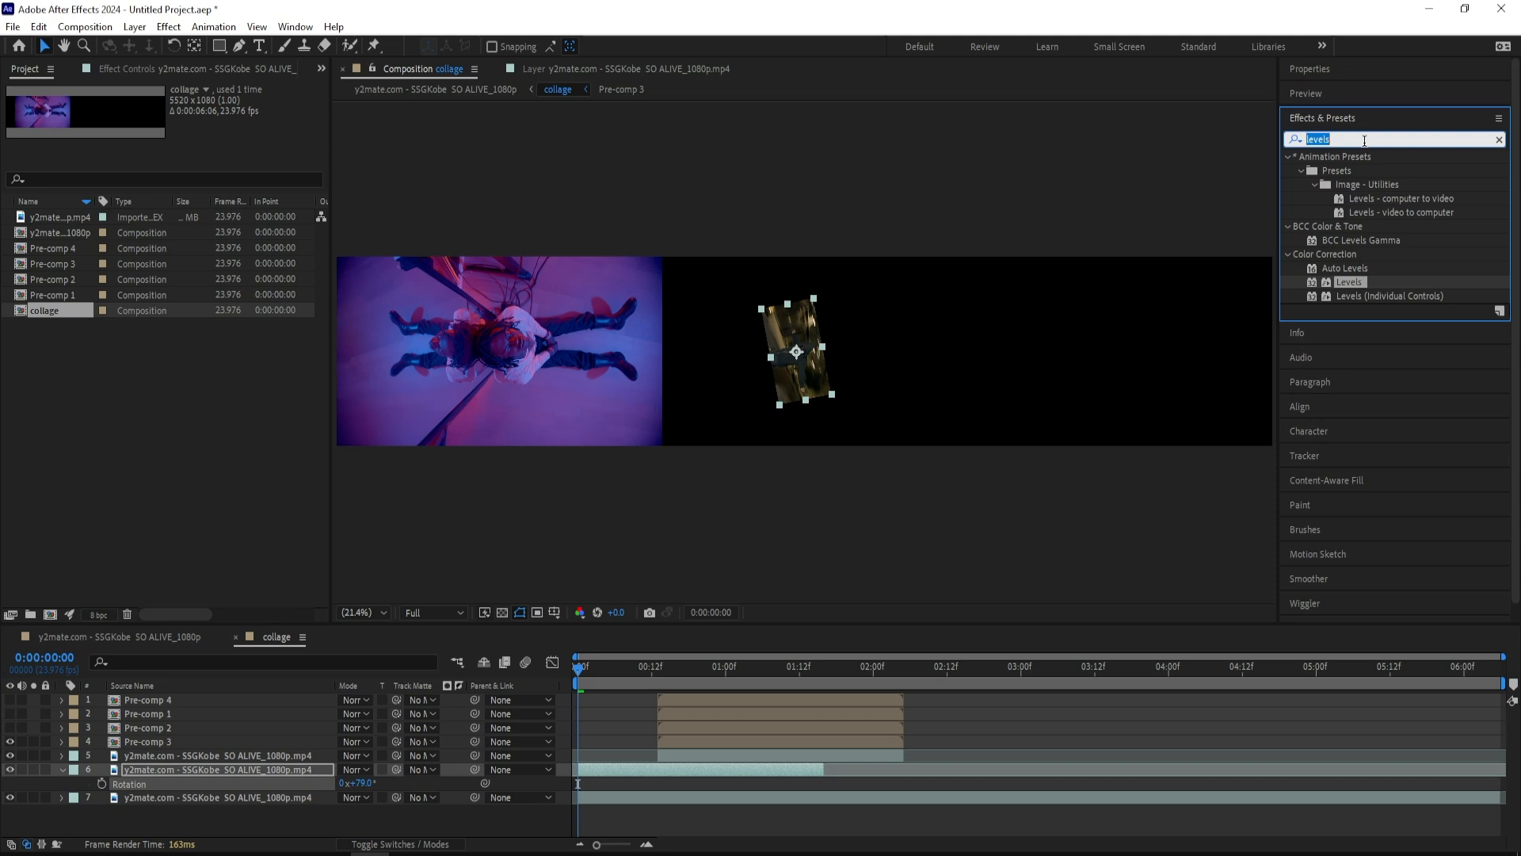
text(mti)
key(BackSpace)
key(BackSpace)
text(otion tile)
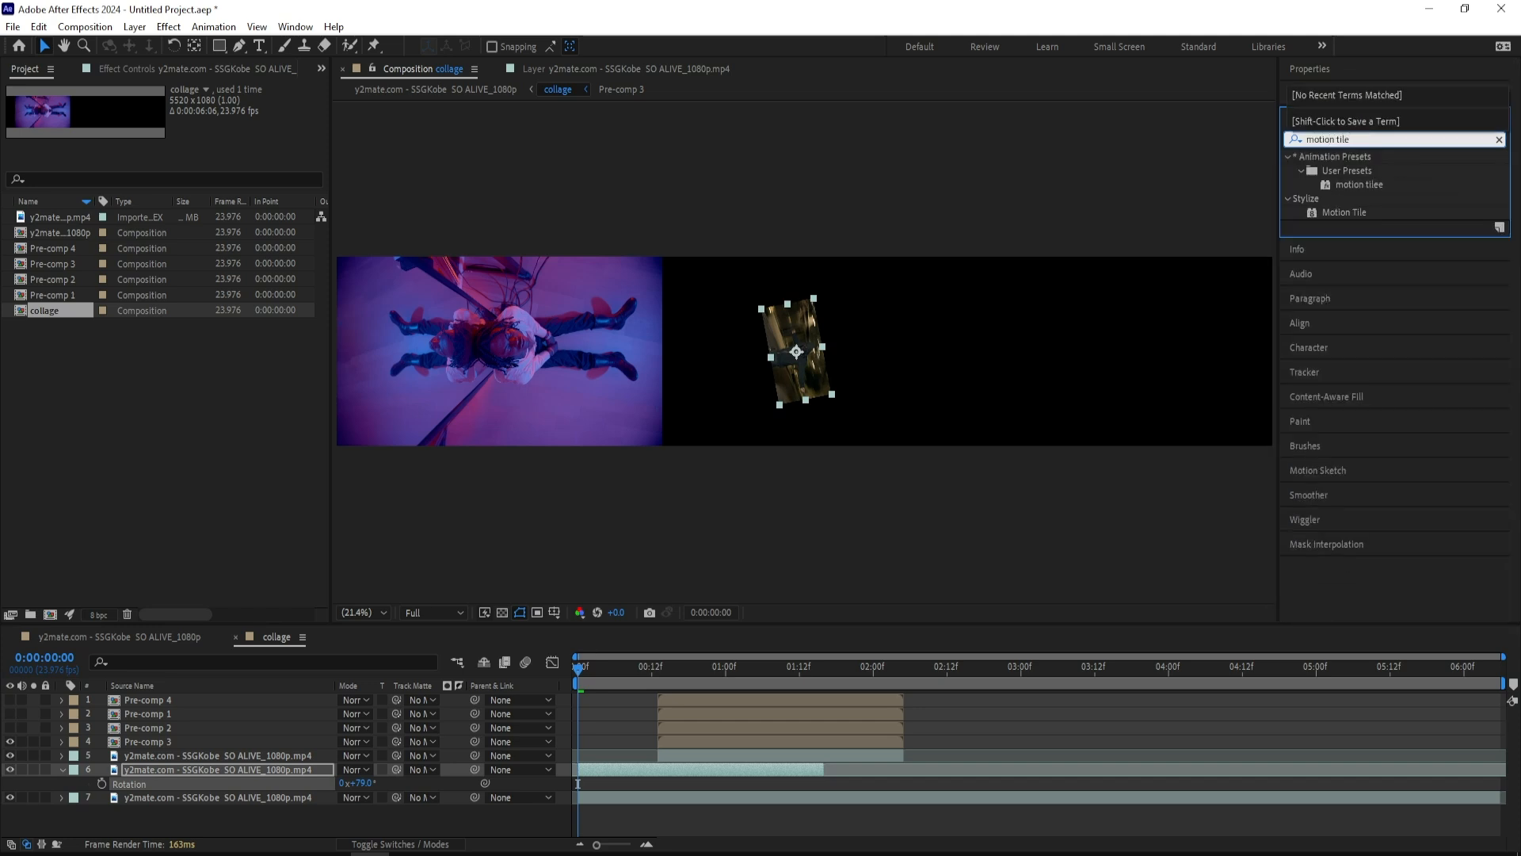
double_click(1344, 212)
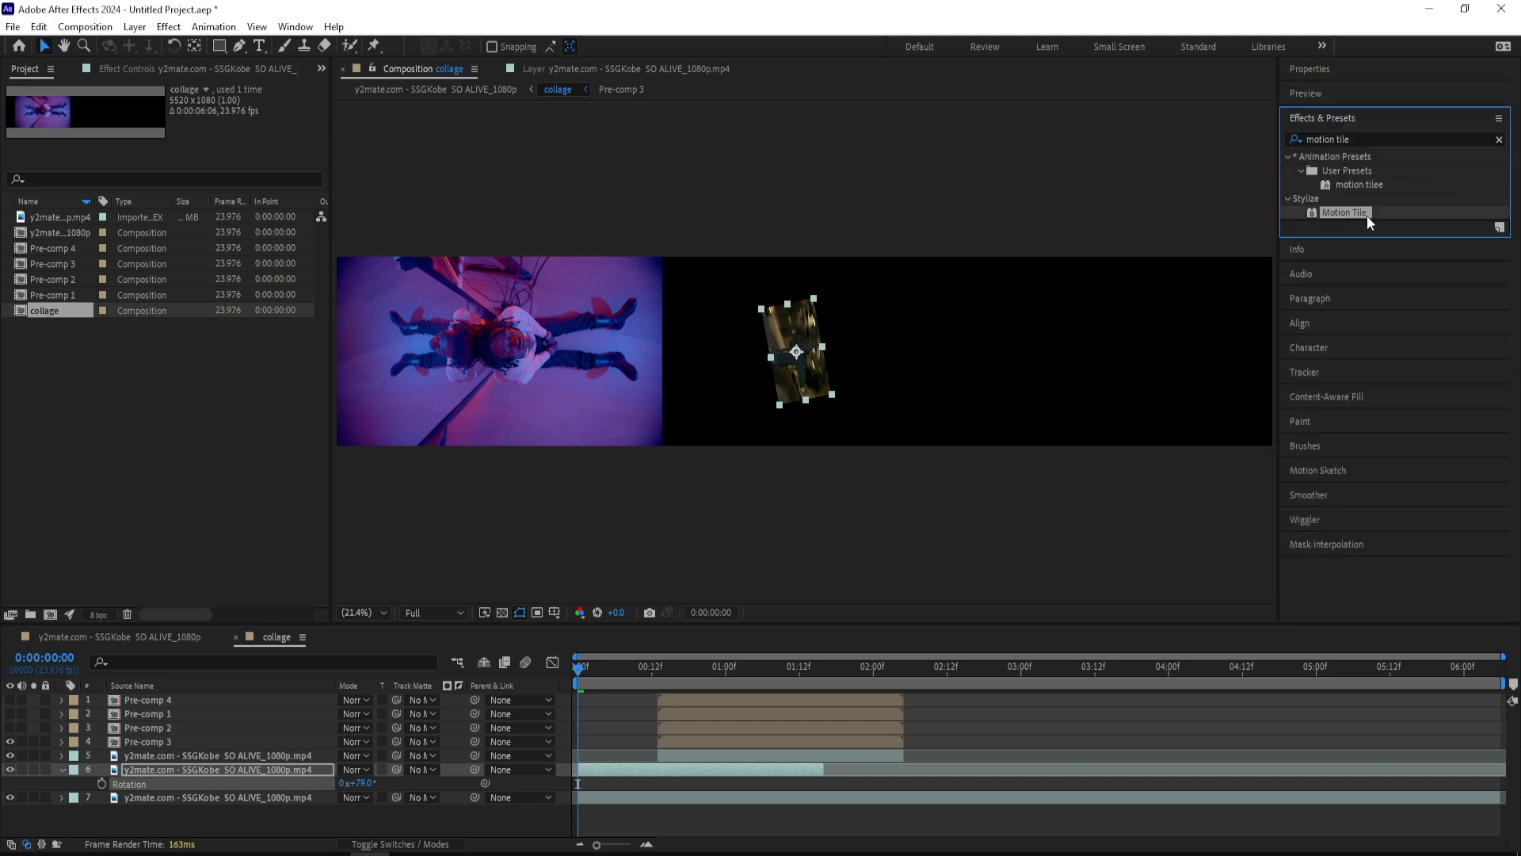
mouse_move(179, 170)
mouse_down()
mouse_move(230, 166)
mouse_move(198, 159)
mouse_up()
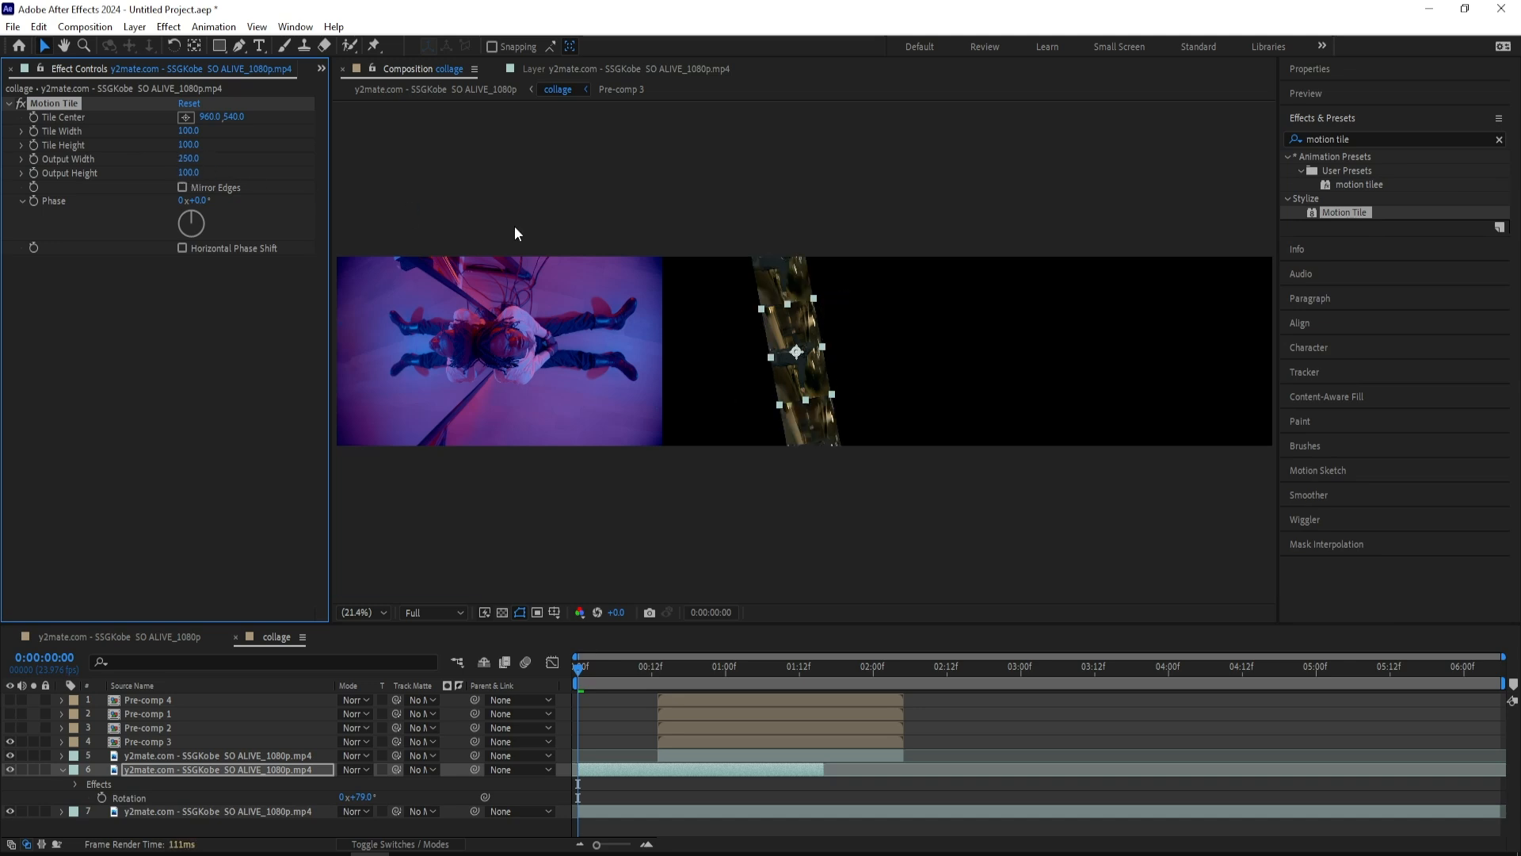
click(735, 279)
Step: Scale the tiled strip layer down to 17% and set its Motion Tile output width to 390
click(579, 772)
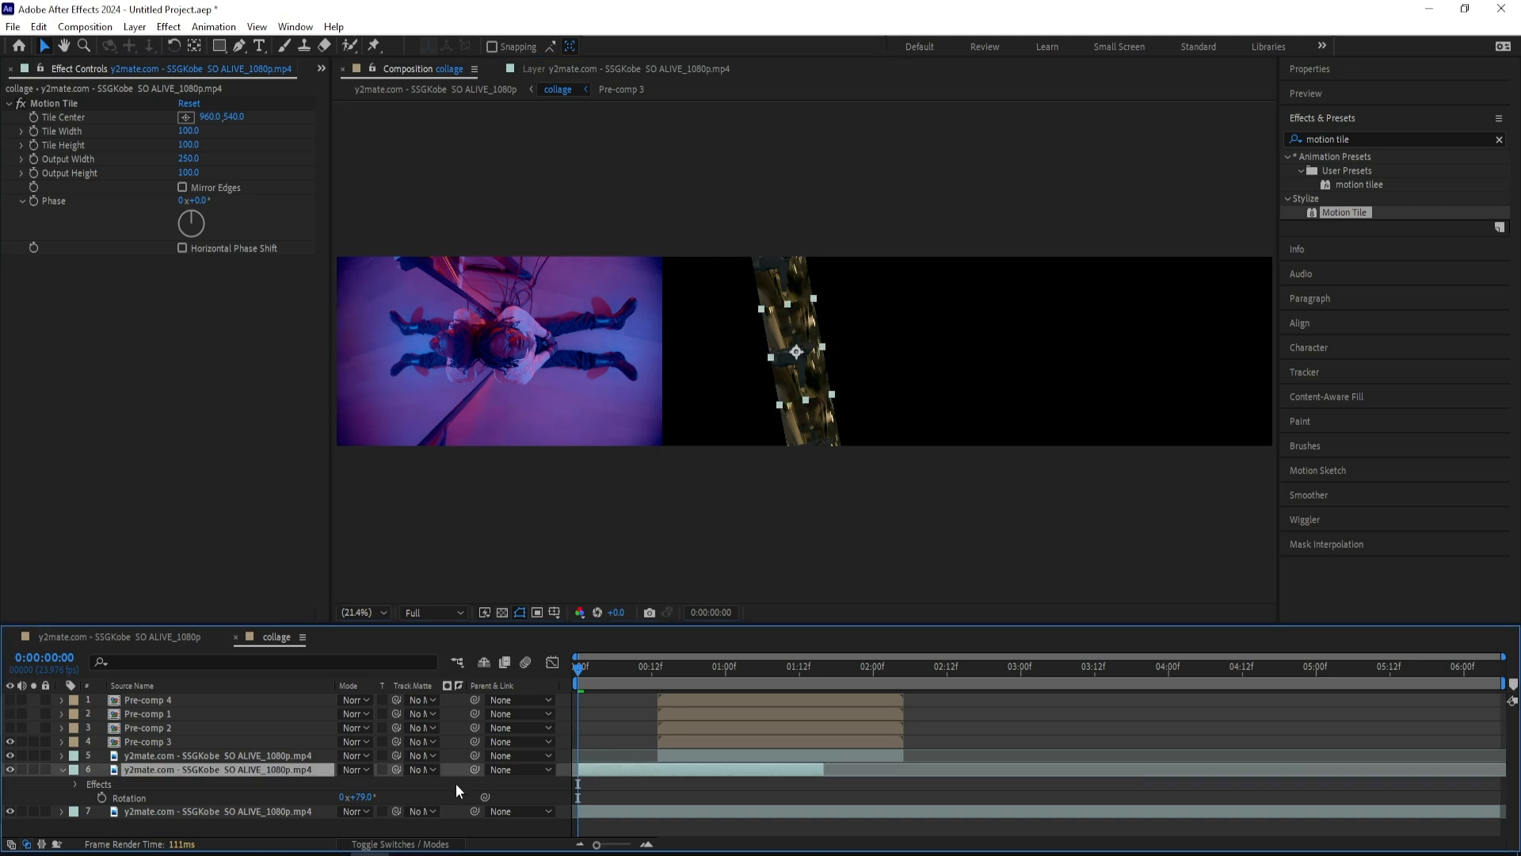
key(s)
drag(377, 782, 374, 783)
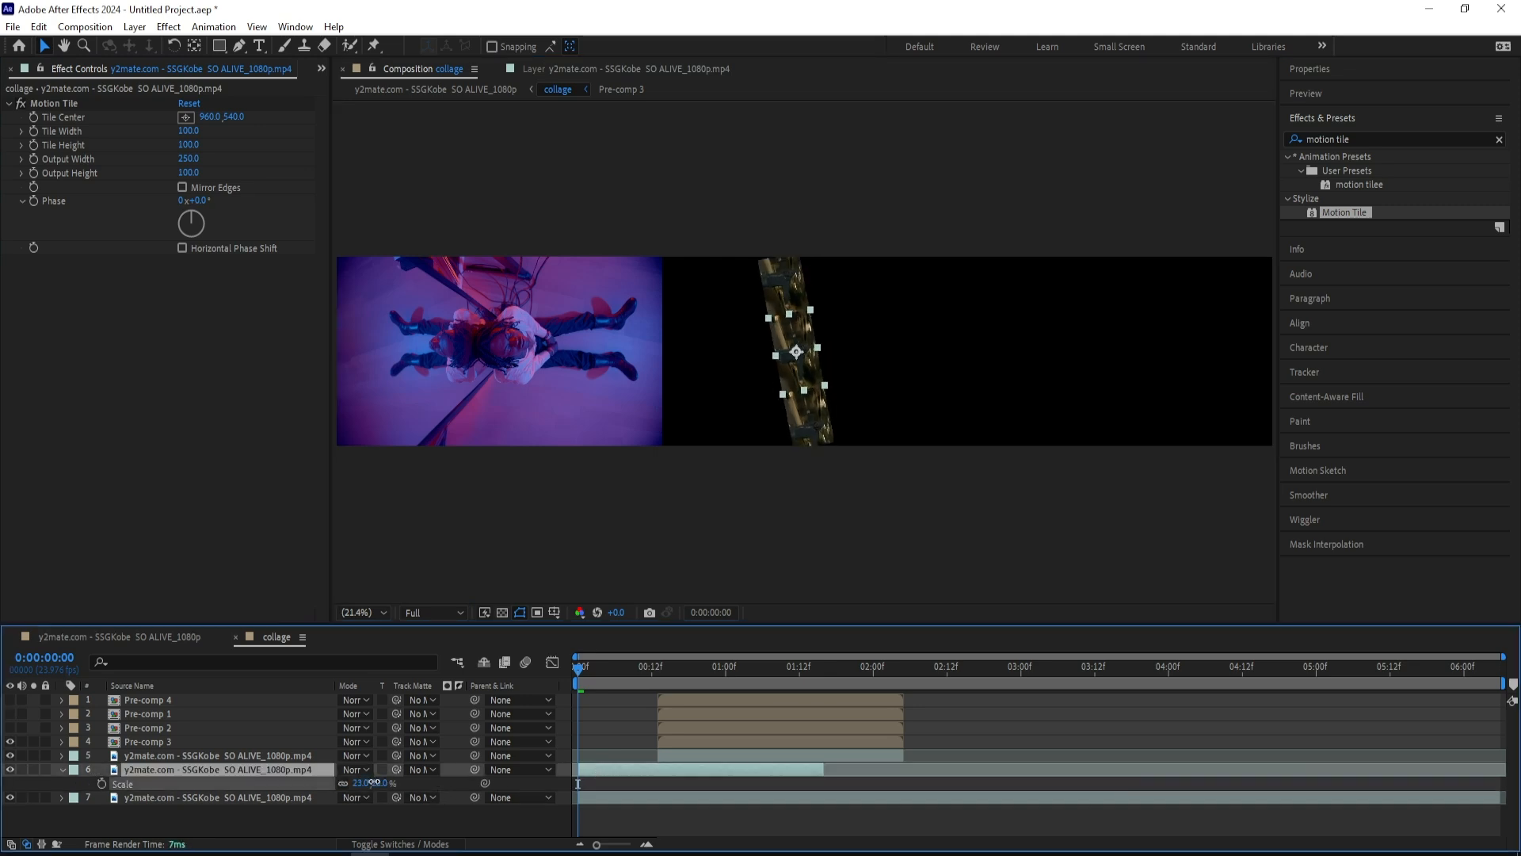
drag(189, 159, 207, 161)
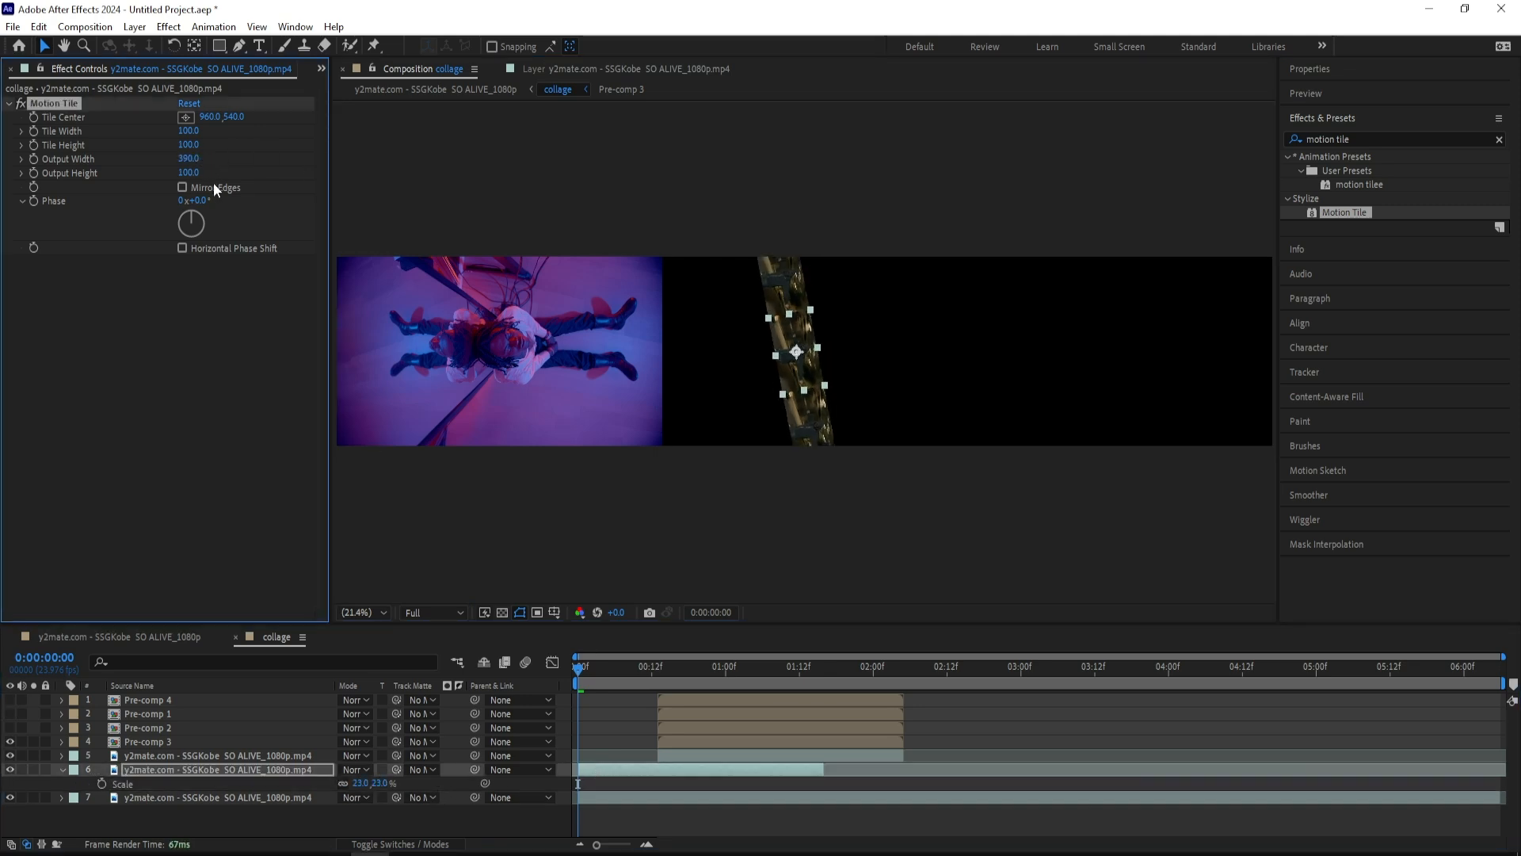
drag(375, 782, 380, 783)
click(784, 406)
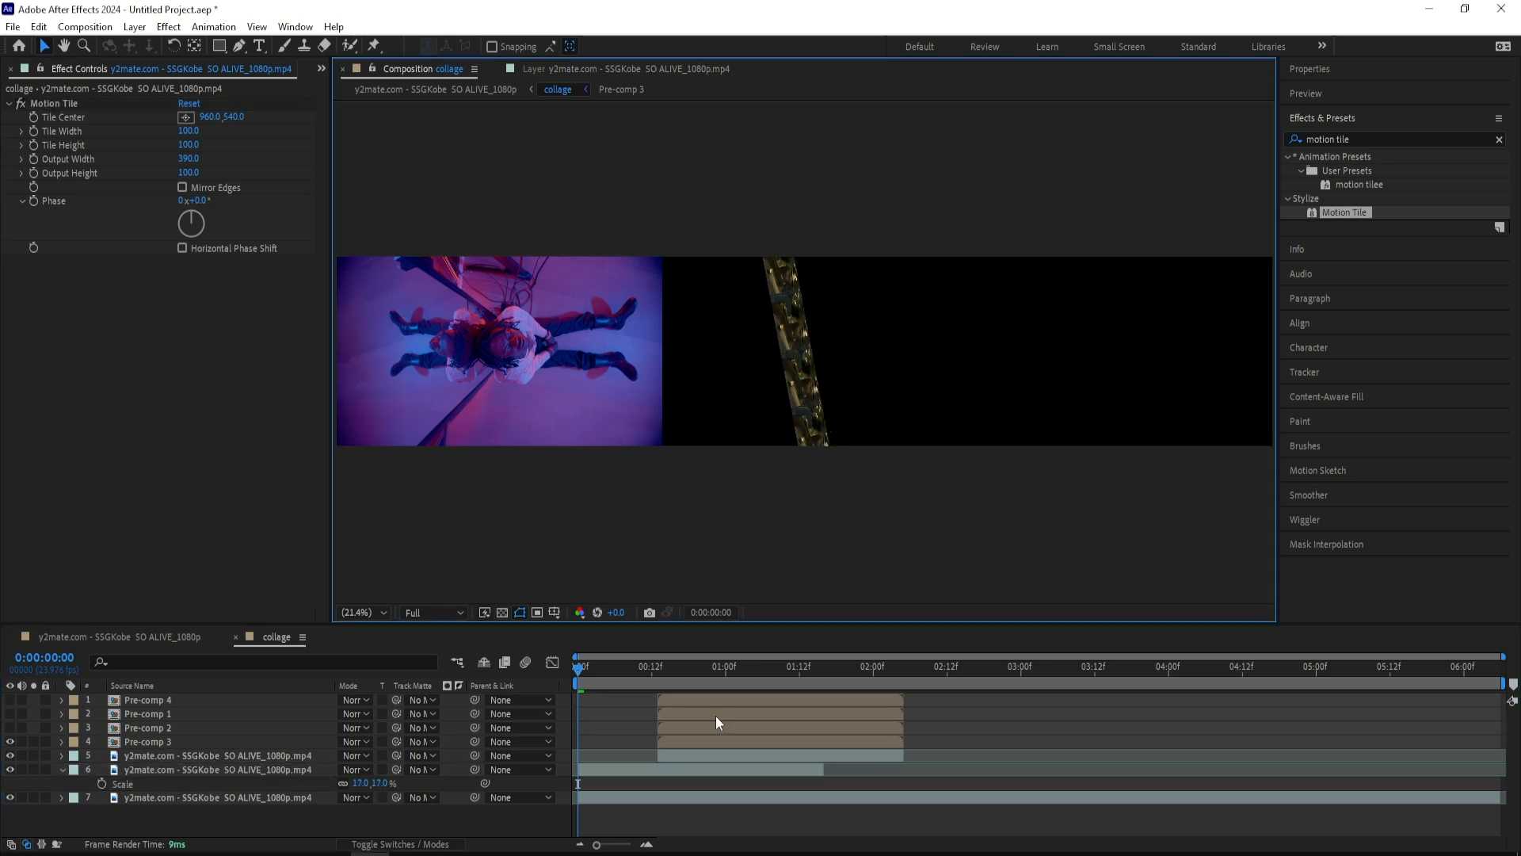
Step: Position the tiled strip over the right edge of the overhead clip and set its scale to 23%
click(681, 767)
drag(816, 414, 671, 355)
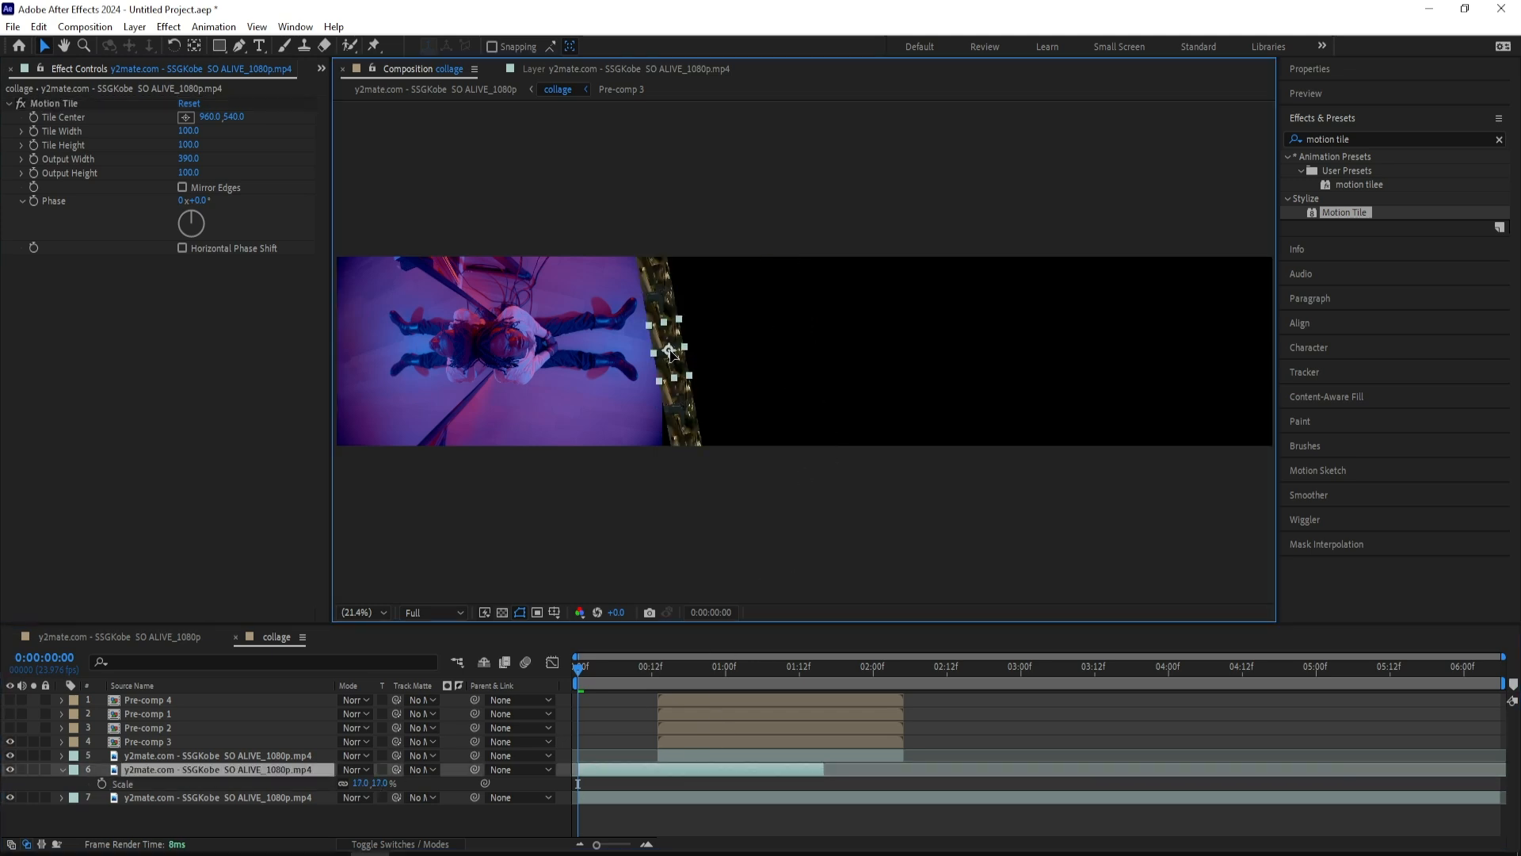
drag(378, 782, 381, 783)
click(686, 423)
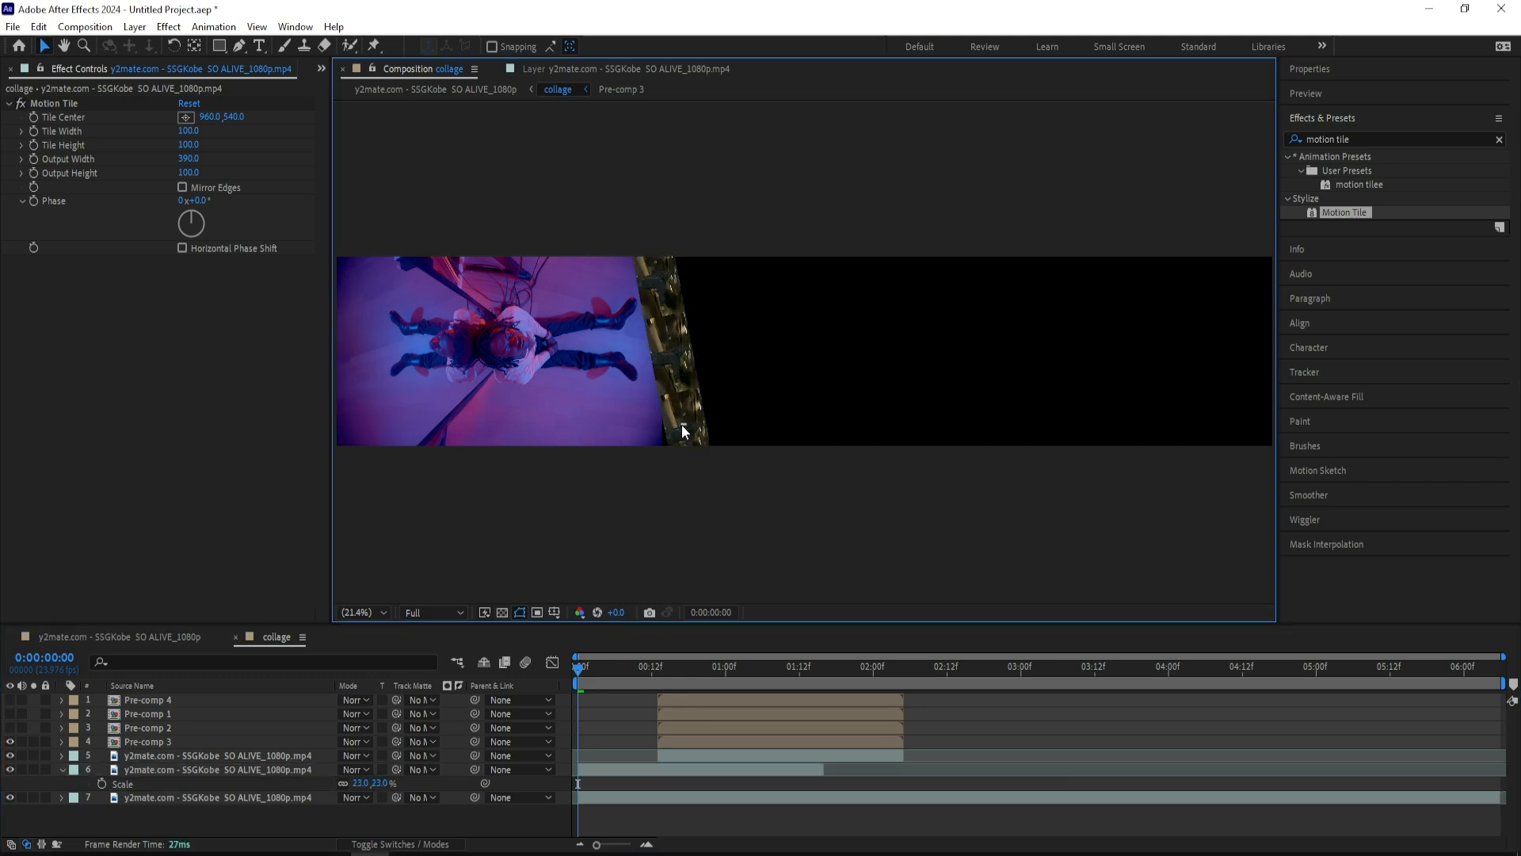
click(683, 409)
drag(674, 363, 667, 366)
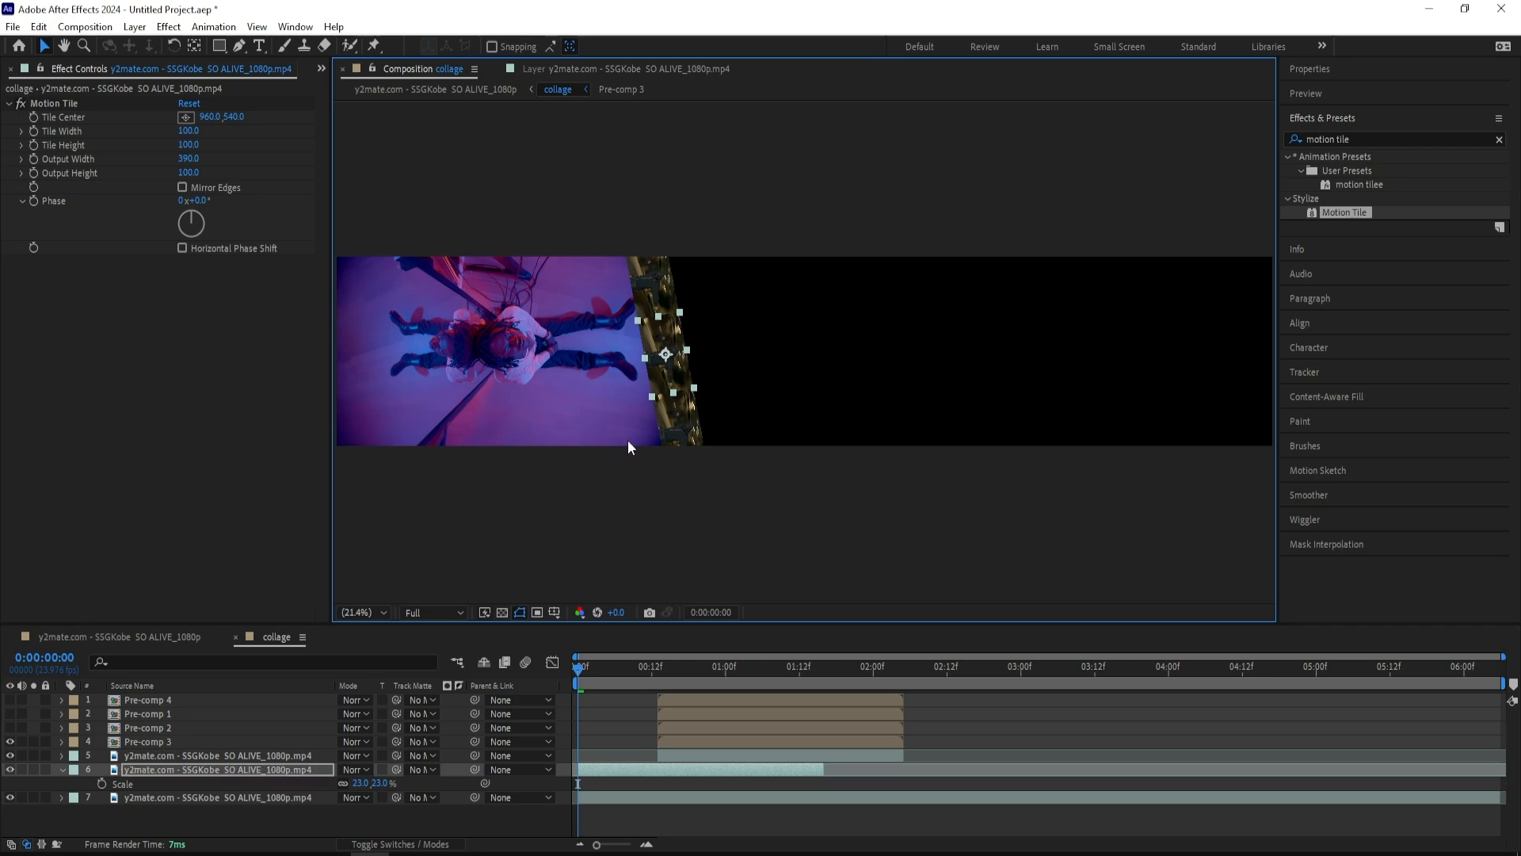
Step: Open the bottommost footage layer in its own viewer, examine the source collage around 0:00:04:10, and return to the collage composition's first frame
double_click(635, 794)
drag(577, 571, 367, 573)
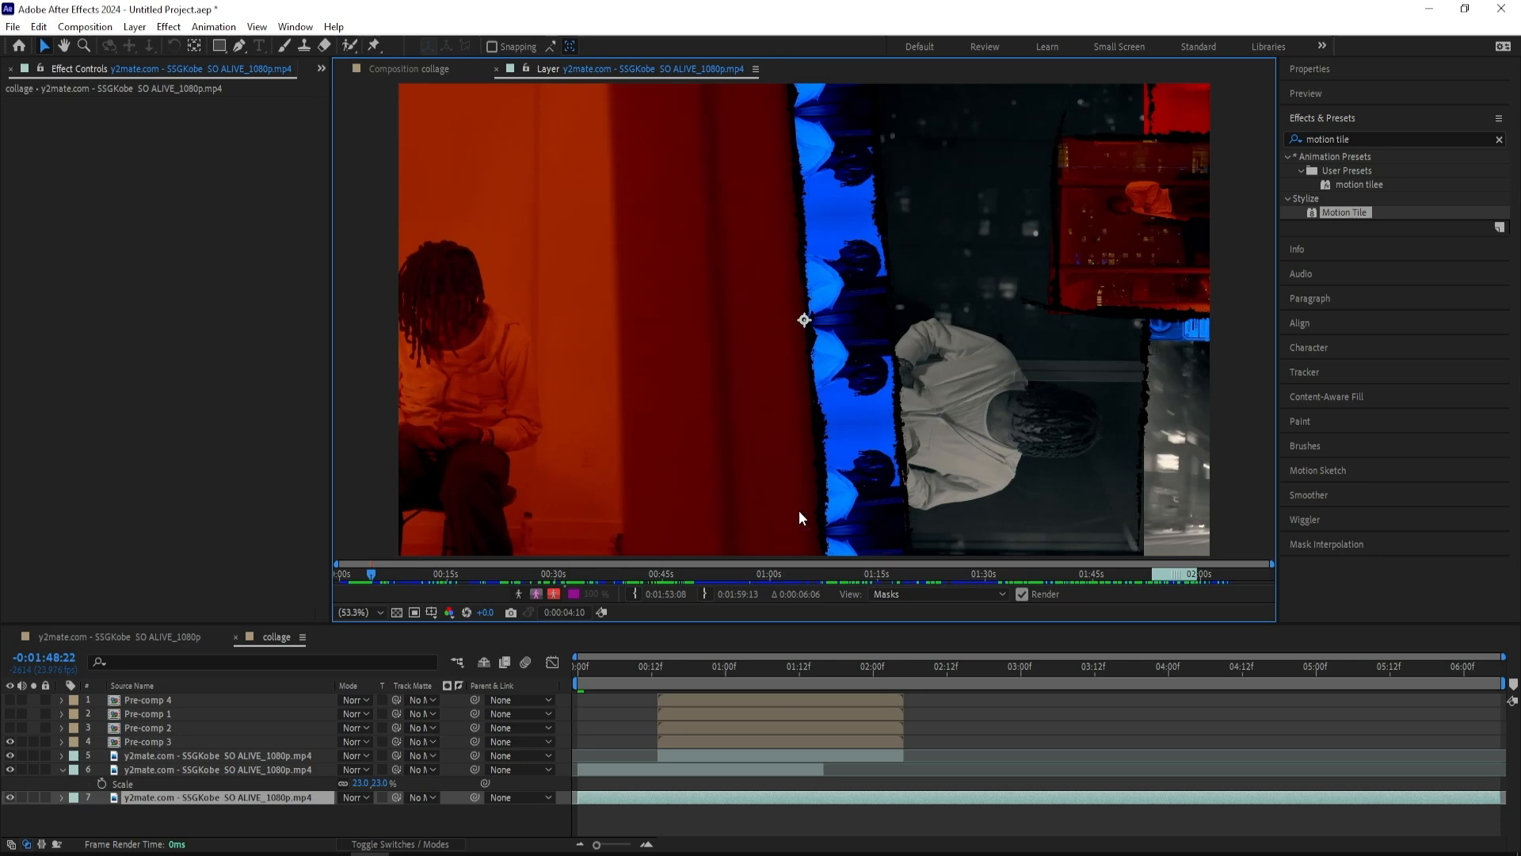
click(498, 69)
click(581, 667)
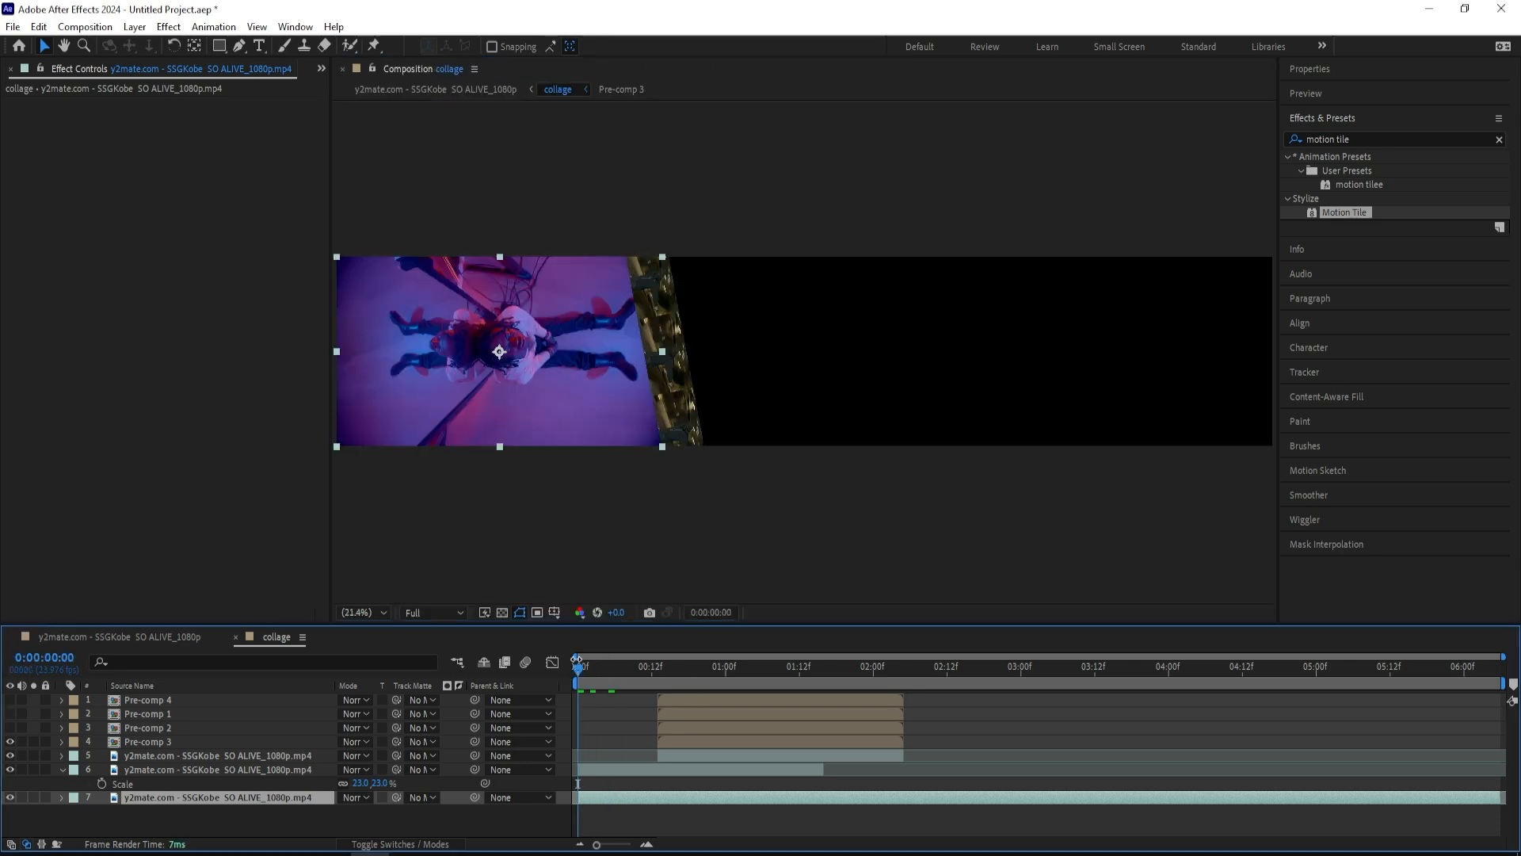
Step: Start the blue portrait footage layer at the first frame and place it behind the tiled strip, its left edge hidden under the strip
scroll(690, 384, up, 2)
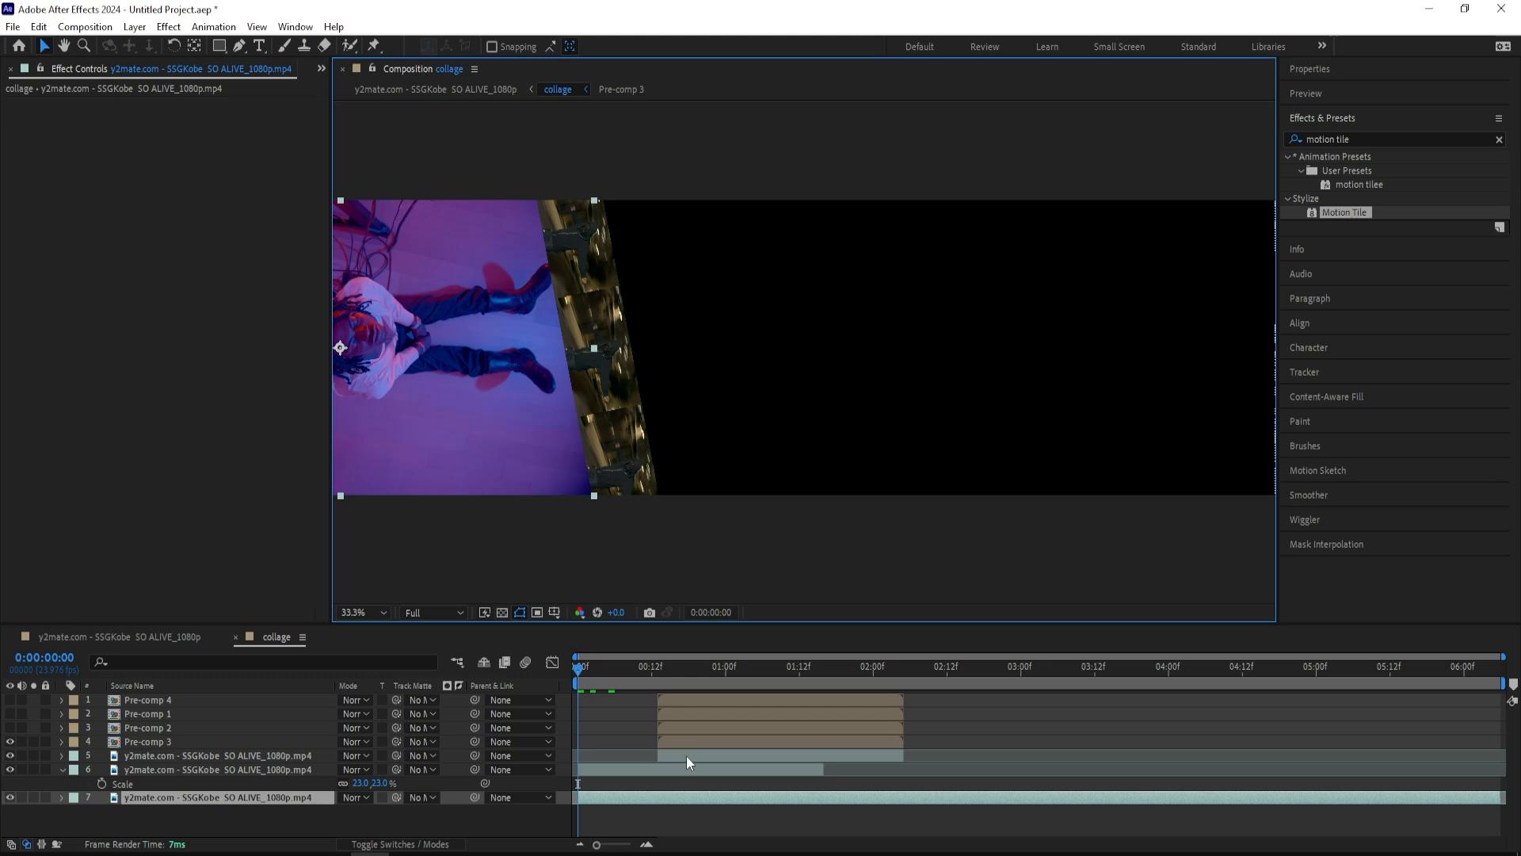
drag(686, 755, 597, 753)
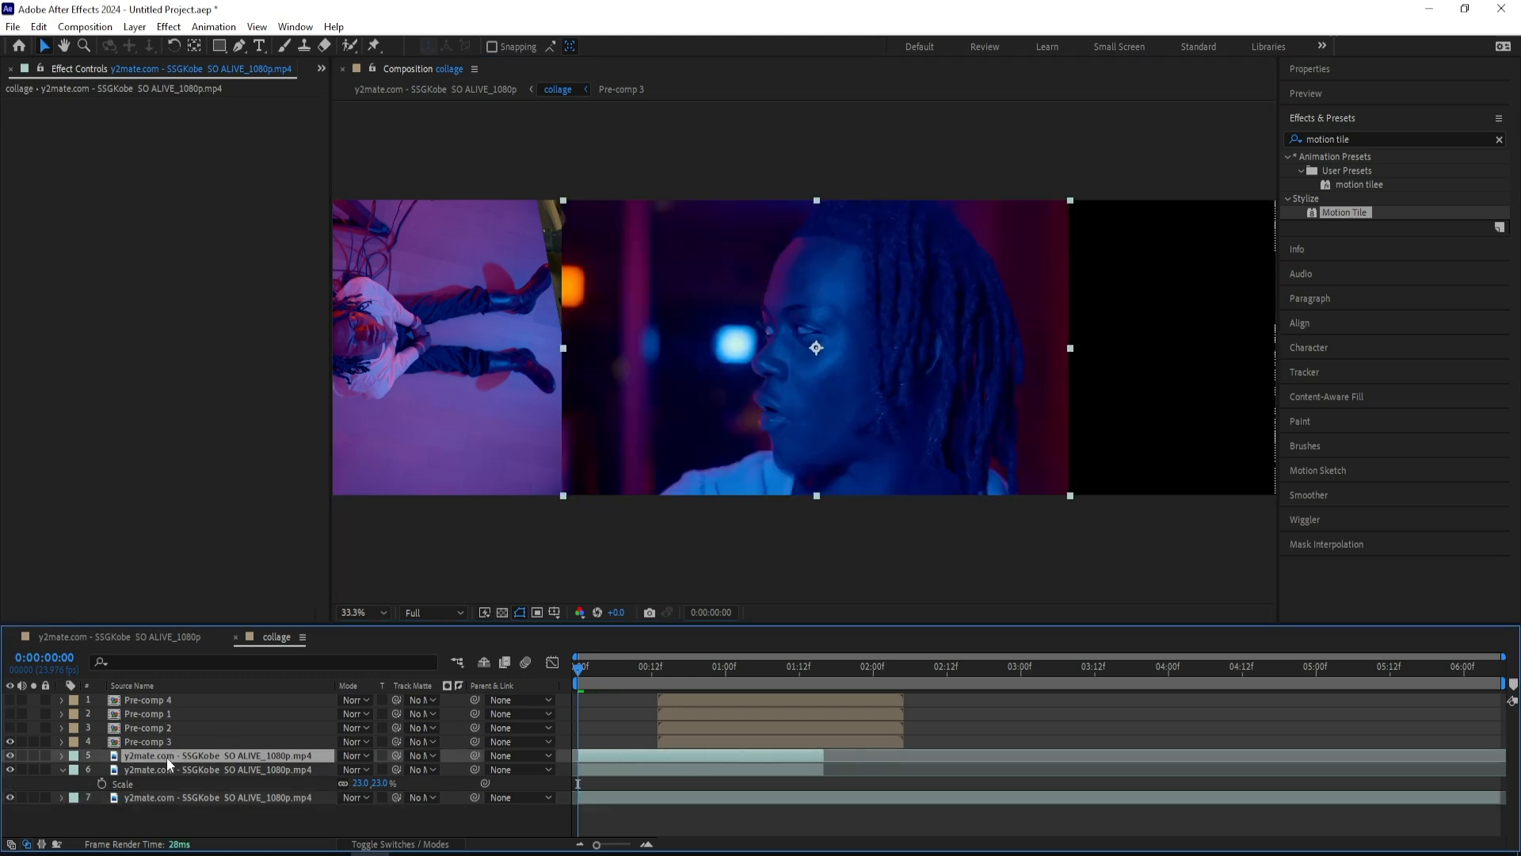
drag(167, 759, 165, 773)
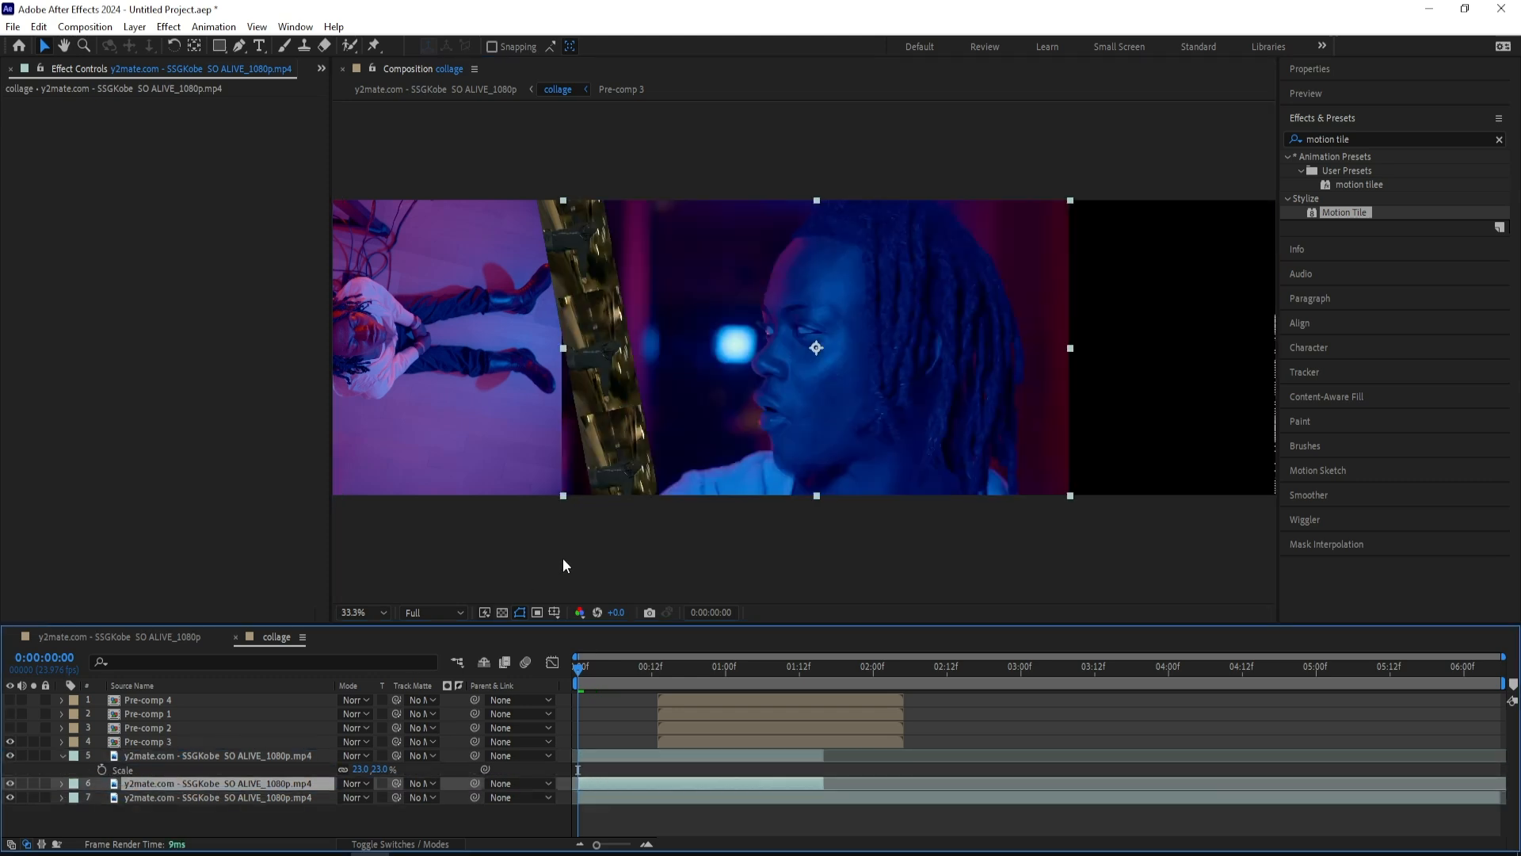
drag(686, 443, 726, 442)
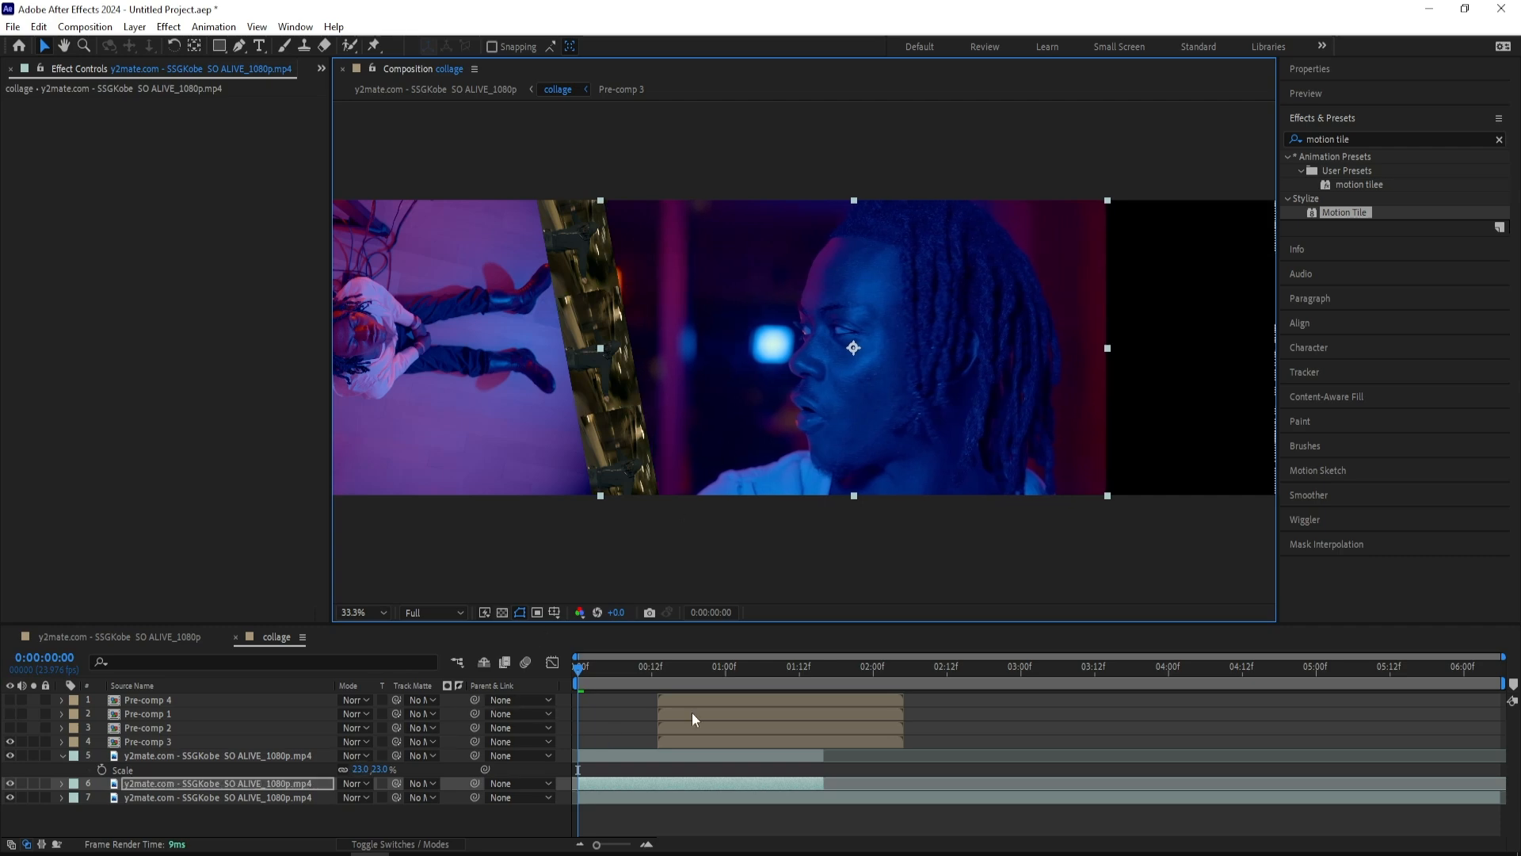
Step: Play the collage's opening frames and examine up close how the portrait clip meets the tiled strip
key(space)
scroll(685, 459, up, 3)
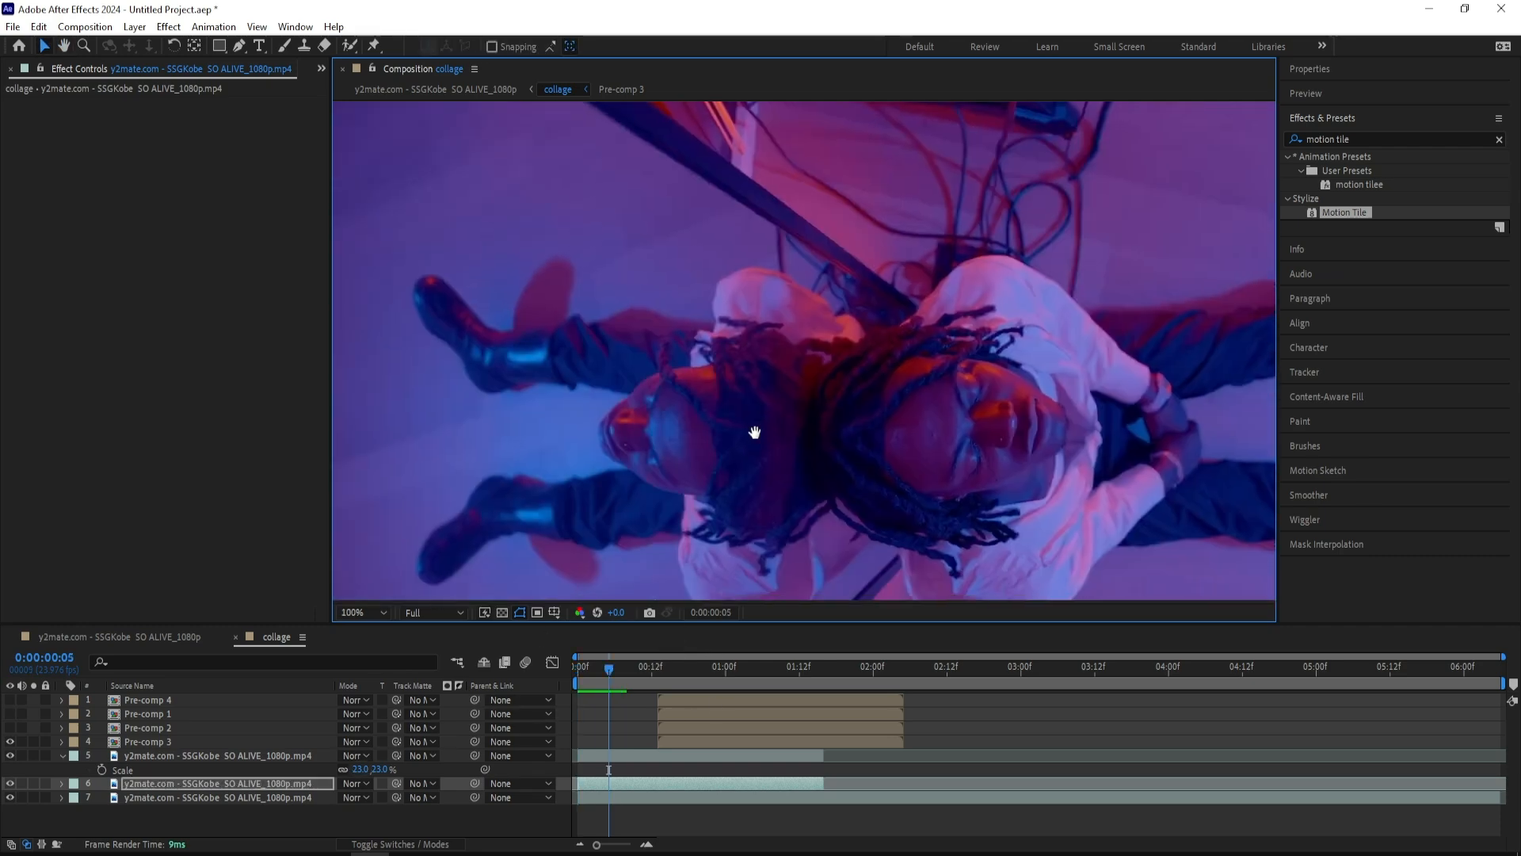
scroll(819, 420, down, 2)
drag(864, 427, 224, 435)
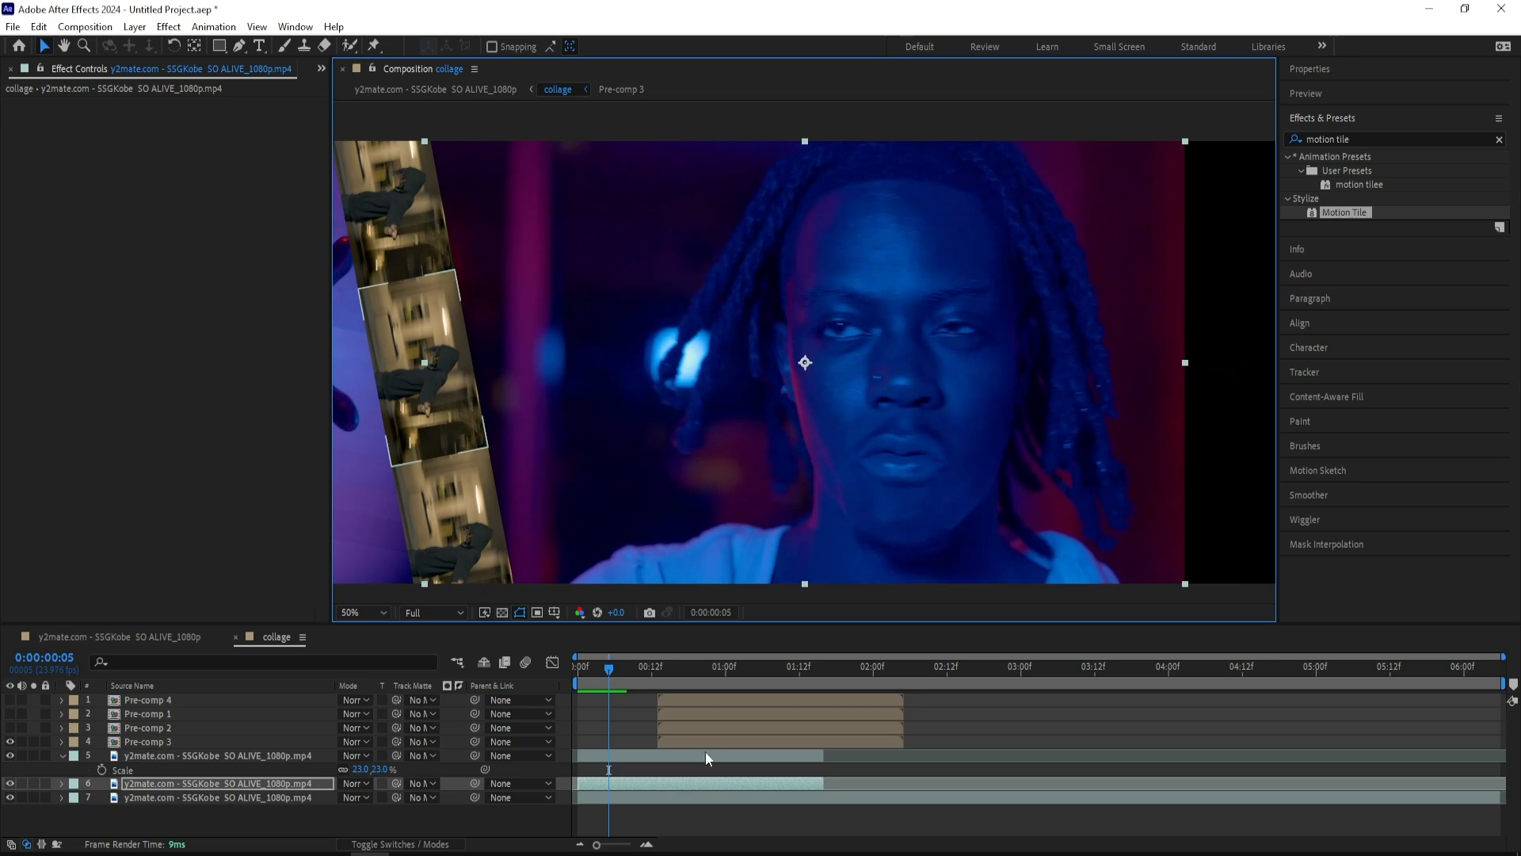
Step: Shift Pre-comp 4 to start around one second, and move Pre-comp 1 near the composition's start with its visibility on
drag(697, 699, 693, 700)
right_click(678, 696)
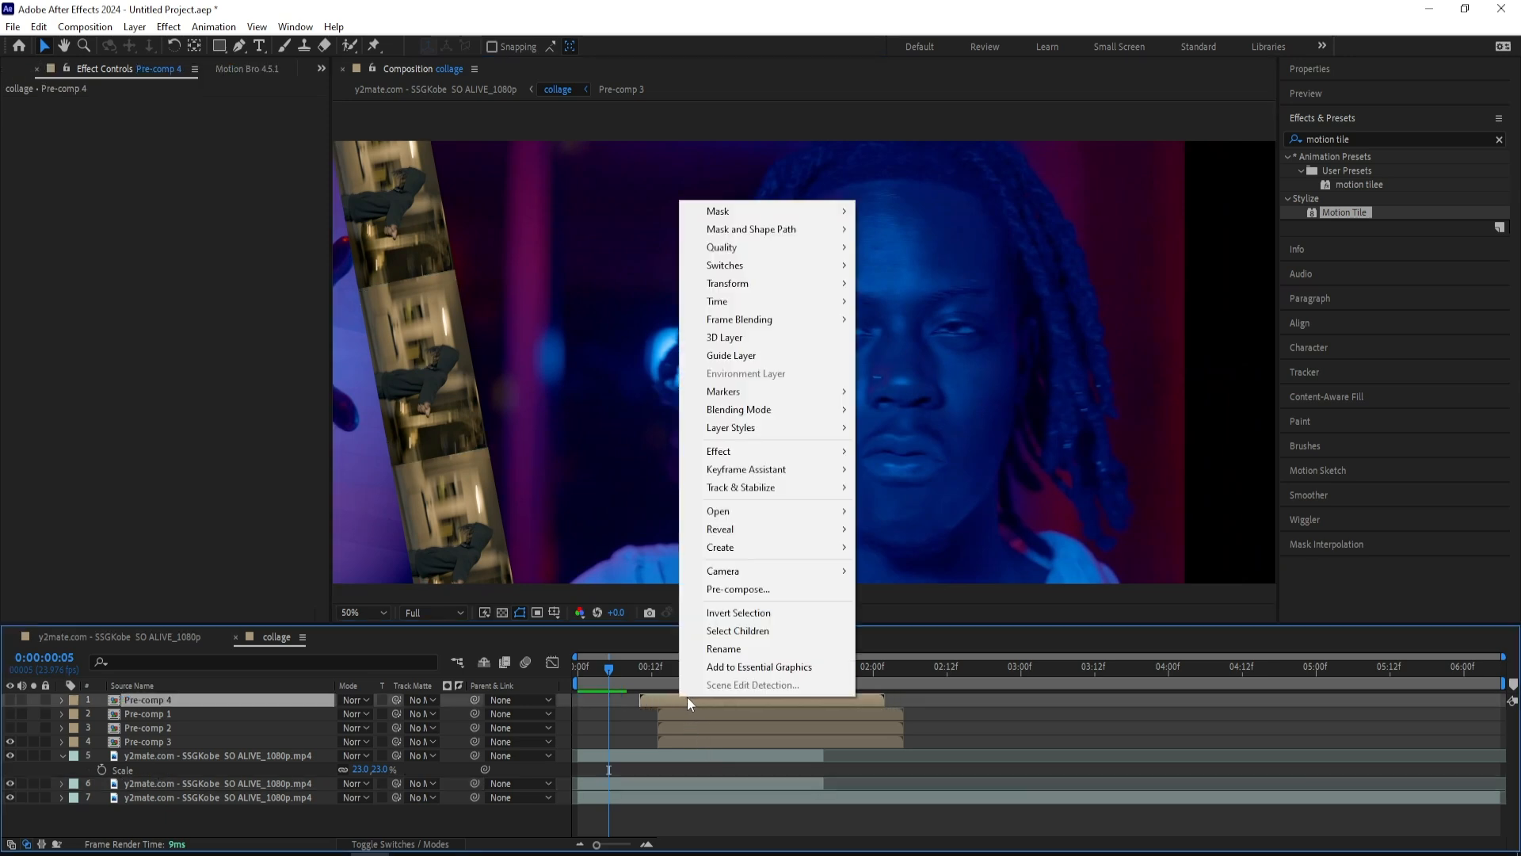
mouse_move(687, 697)
mouse_down()
mouse_move(766, 698)
mouse_move(695, 715)
mouse_up()
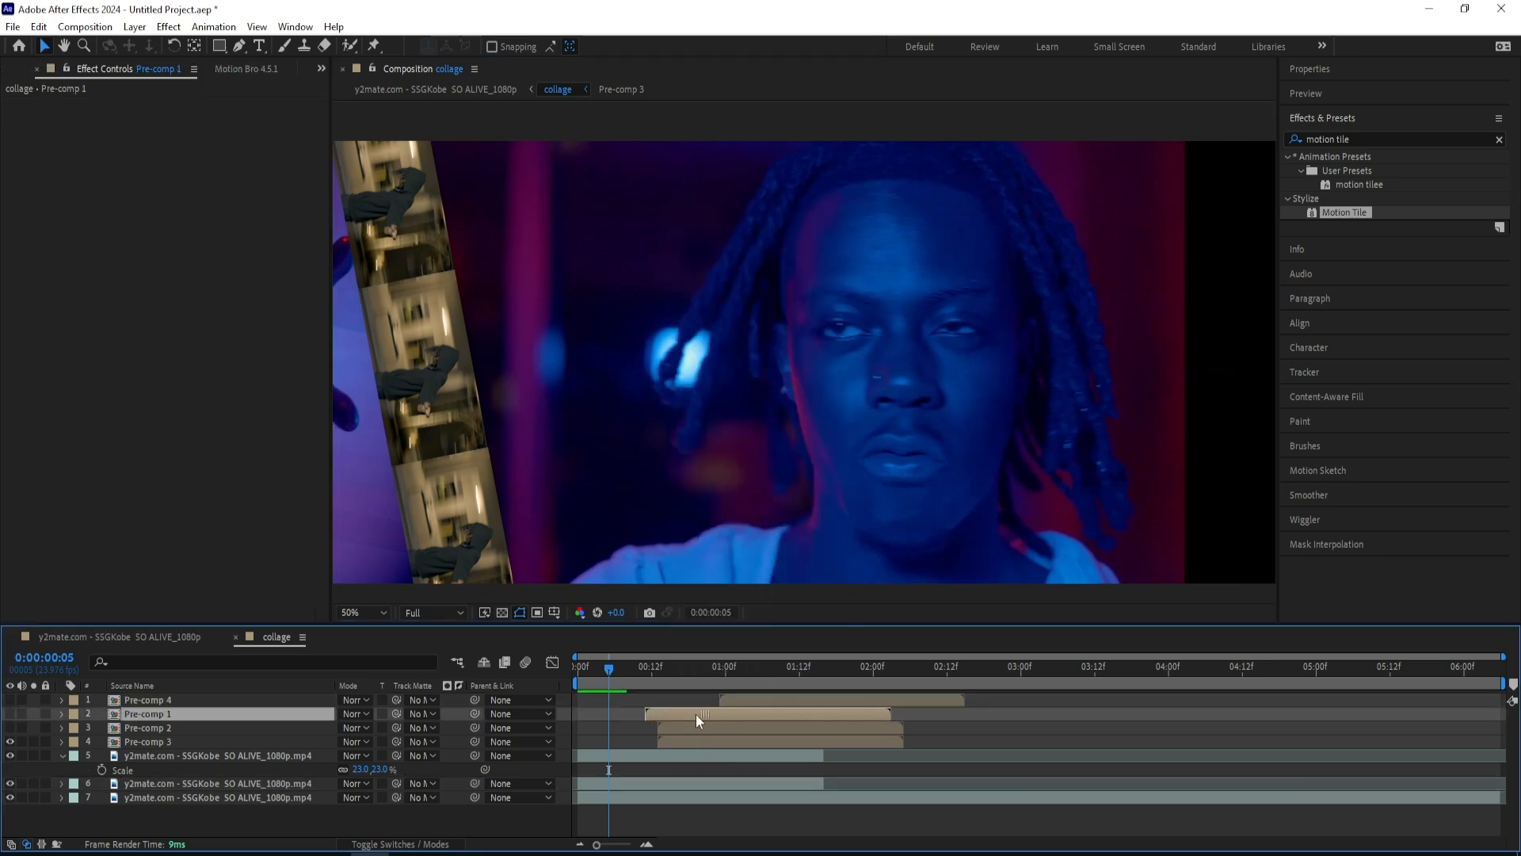
click(10, 714)
key(comma)
Step: Scale Pre-comp 1 down to 46% and rotate it to 80°
key(s)
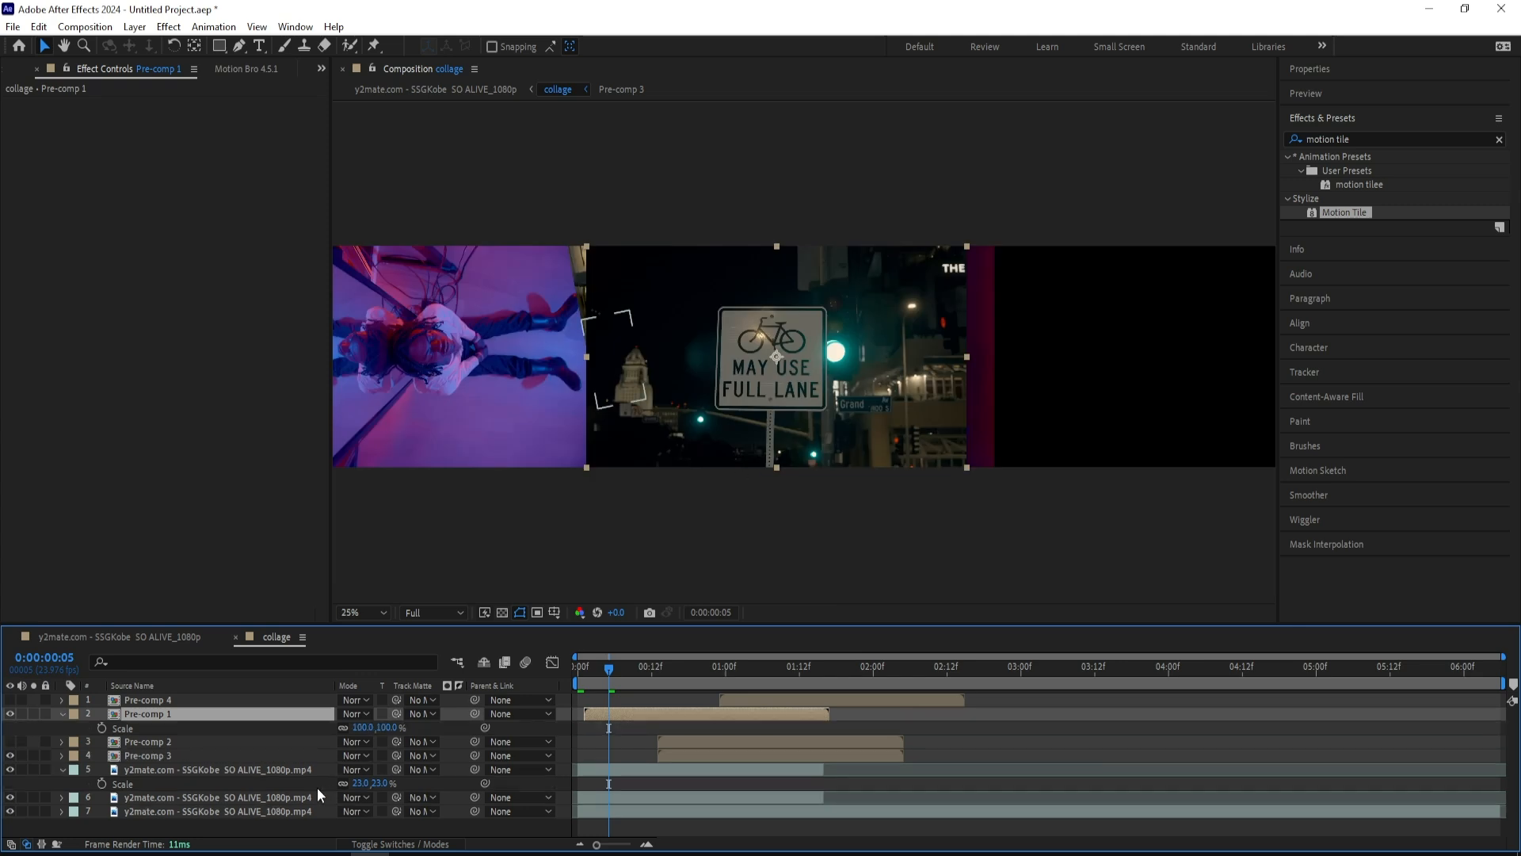
drag(388, 729, 493, 726)
key(r)
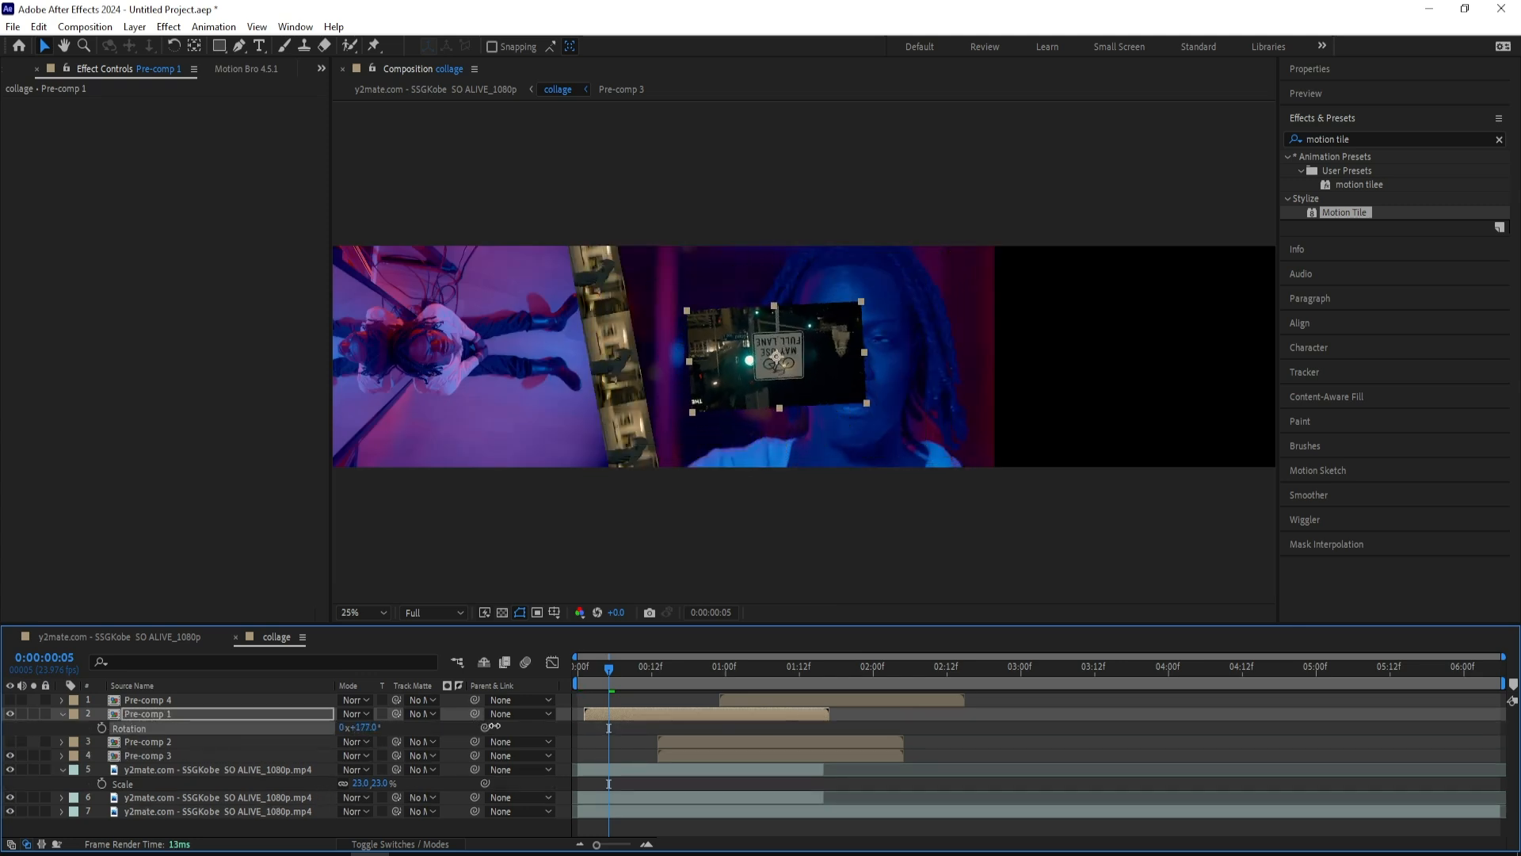
key(Return)
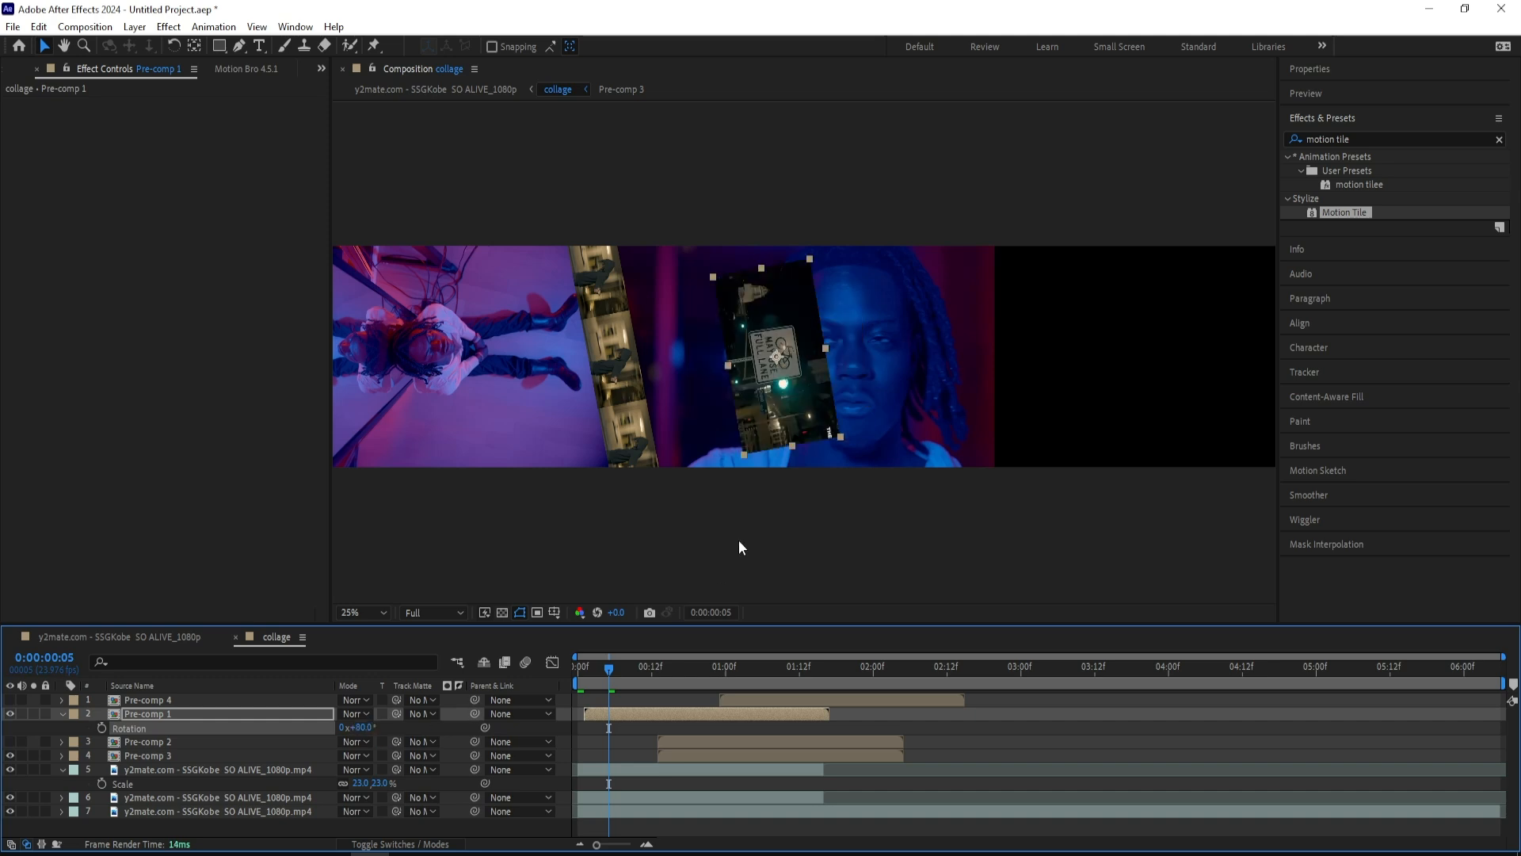
Step: Set Pre-comp 1's rotation to 180° and restore Pre-comp 2's blending mode to Normal
click(373, 740)
click(362, 728)
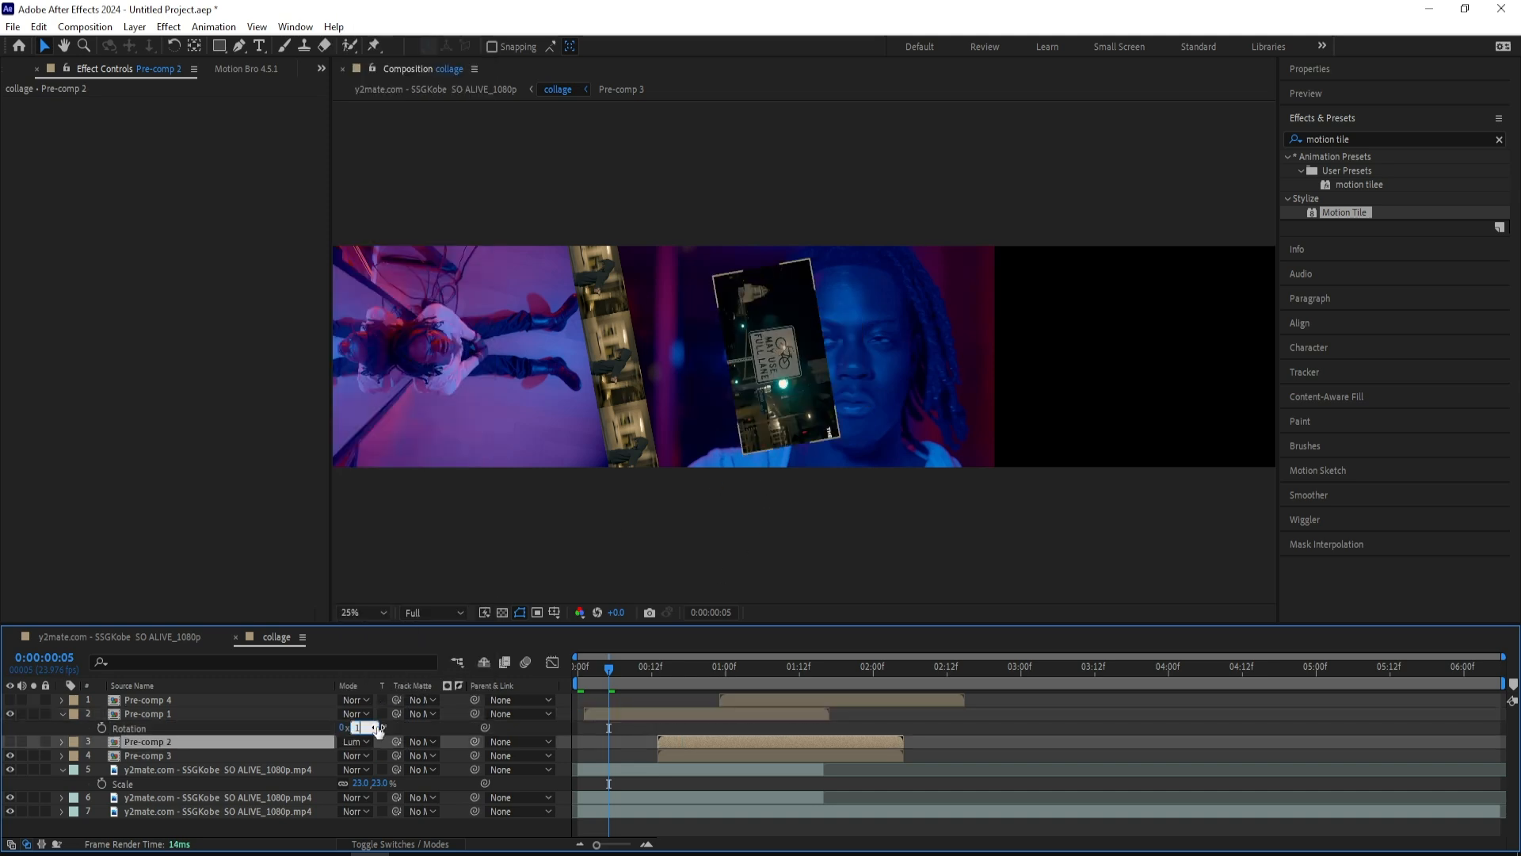
text(180)
click(415, 740)
click(354, 741)
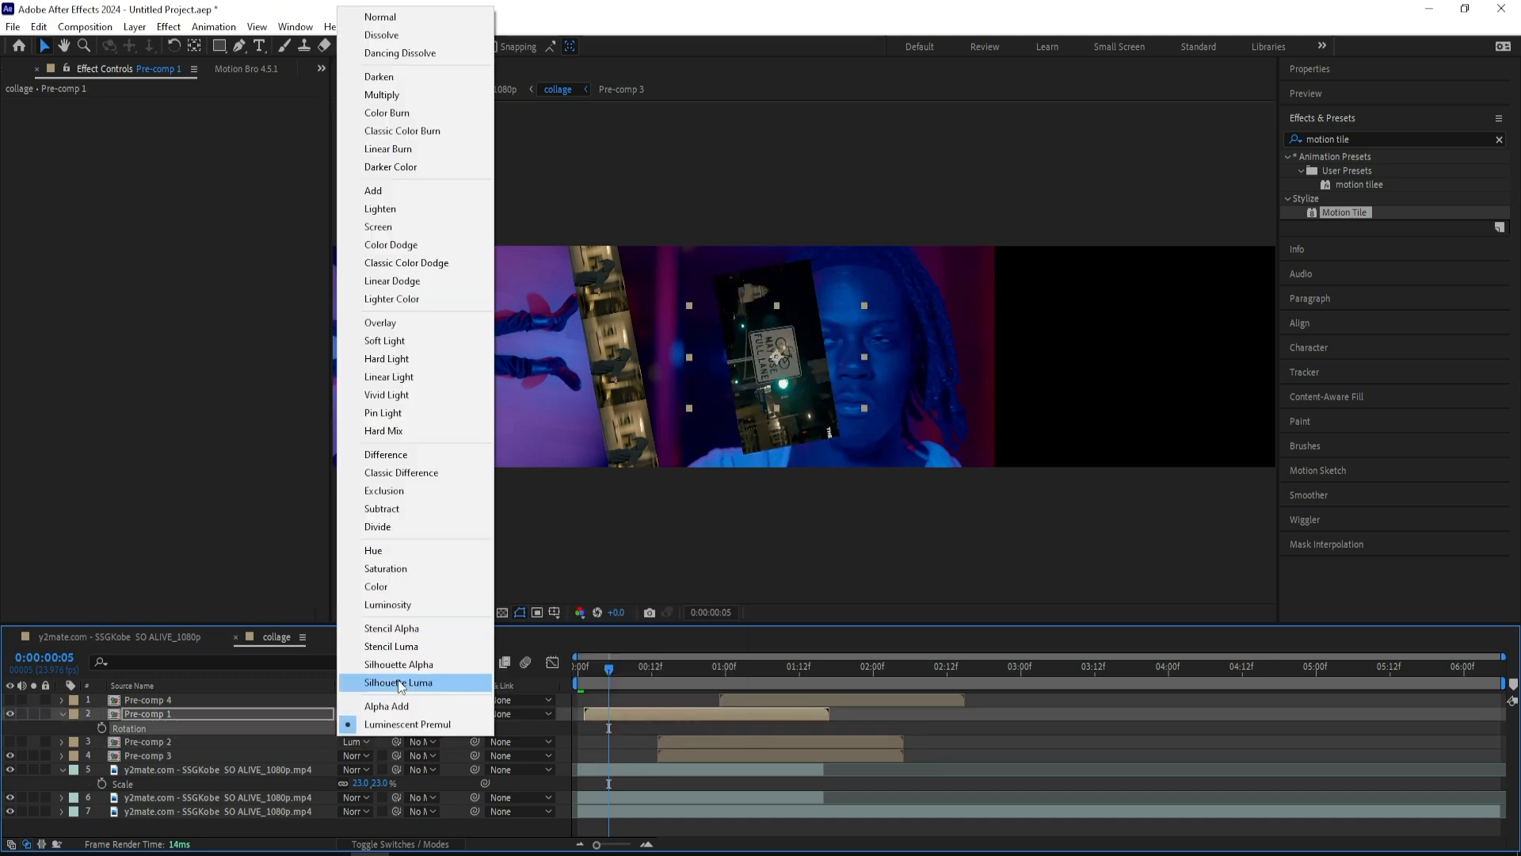
click(420, 21)
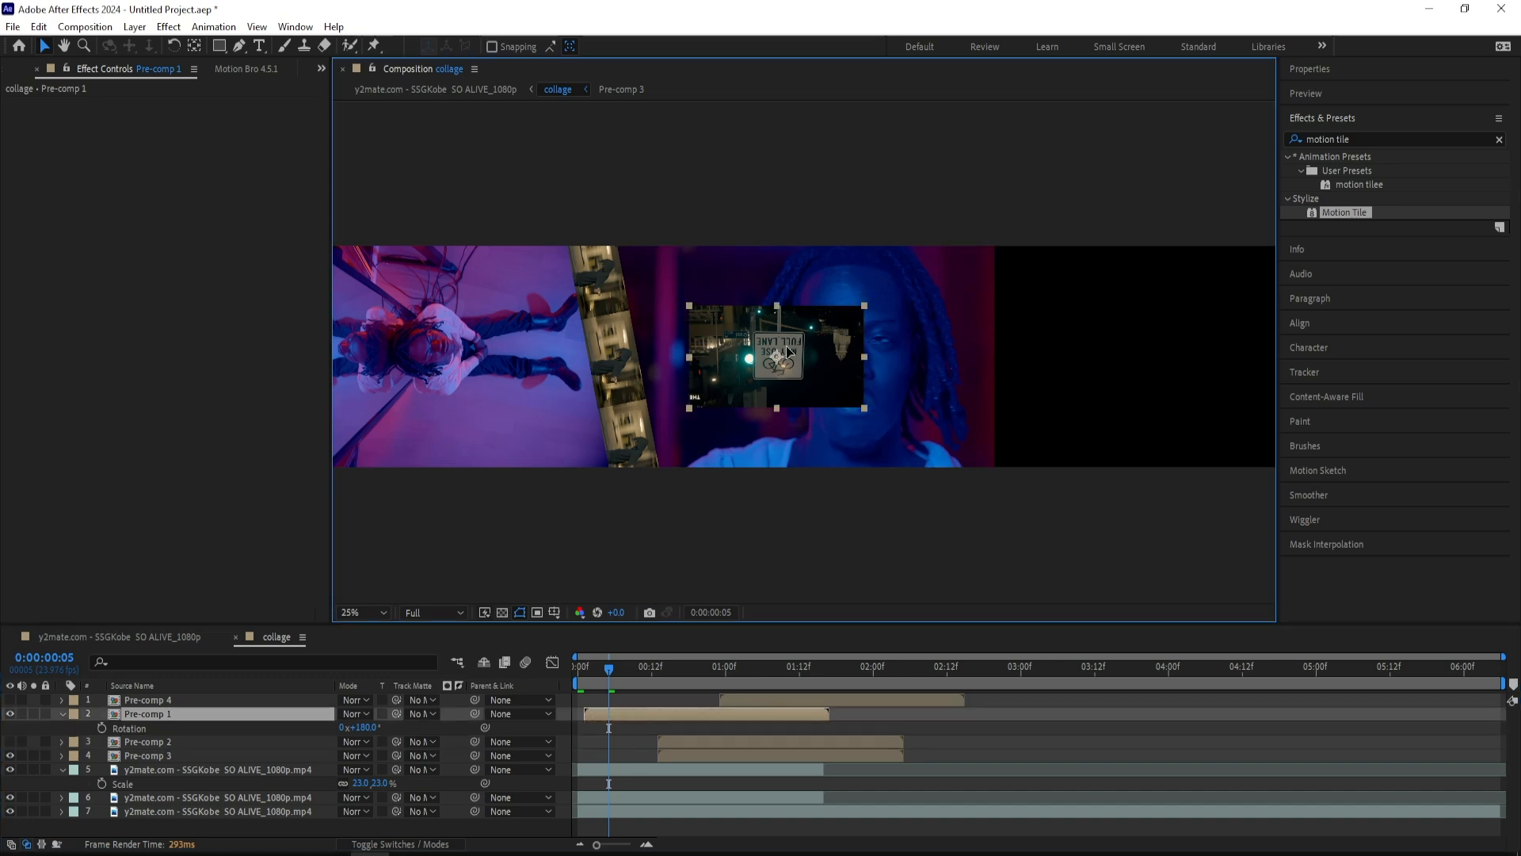
Step: Scale Pre-comp 1 down to 34% and place it in the upper-right corner of the portrait clip
drag(773, 381, 914, 339)
key(s)
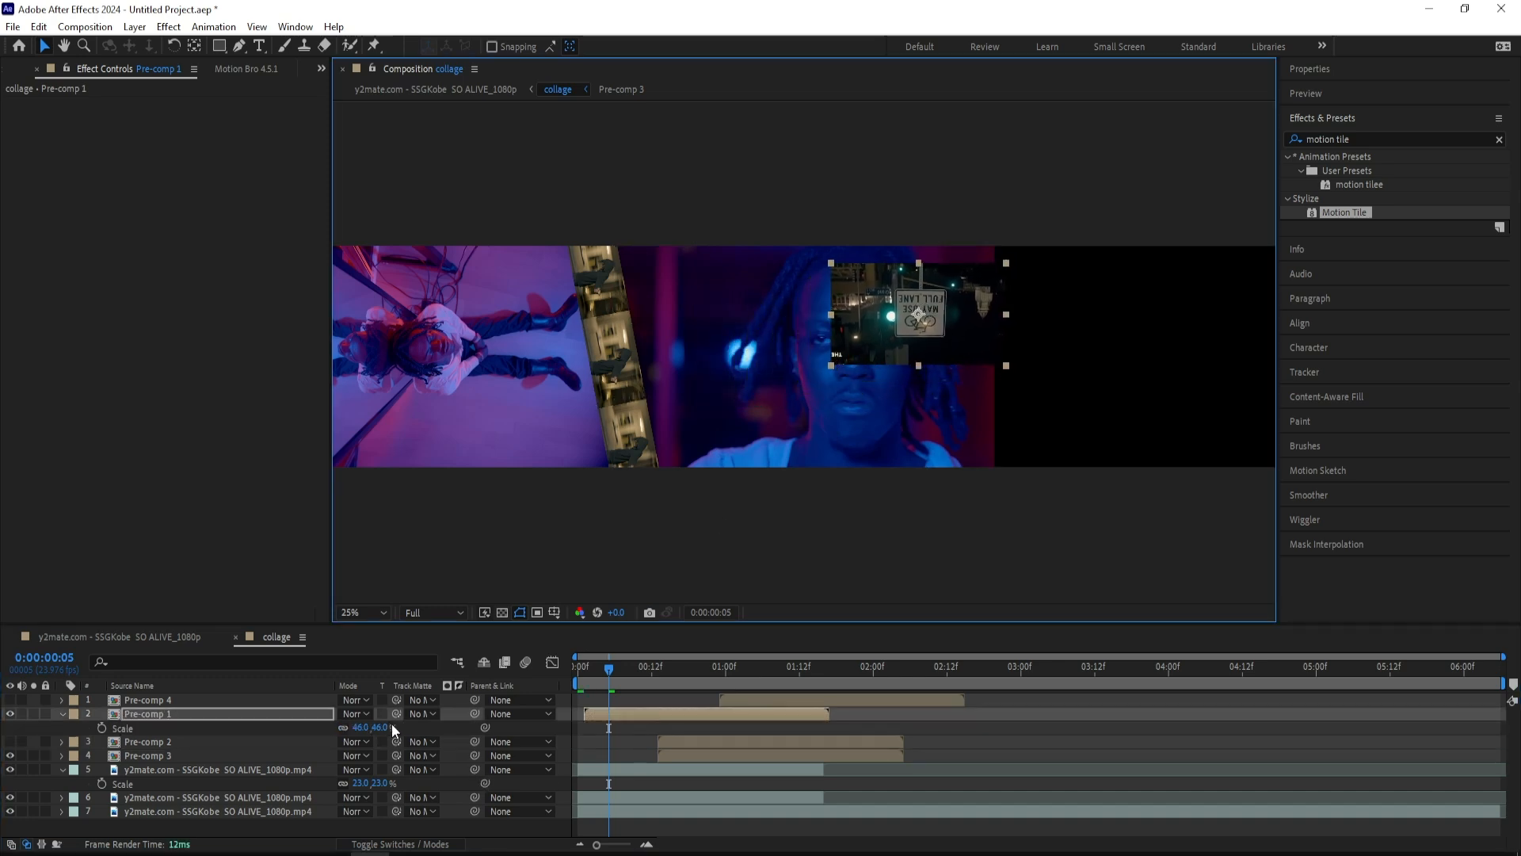
drag(393, 728, 372, 726)
mouse_move(945, 313)
mouse_down()
mouse_move(944, 297)
mouse_move(954, 307)
mouse_up()
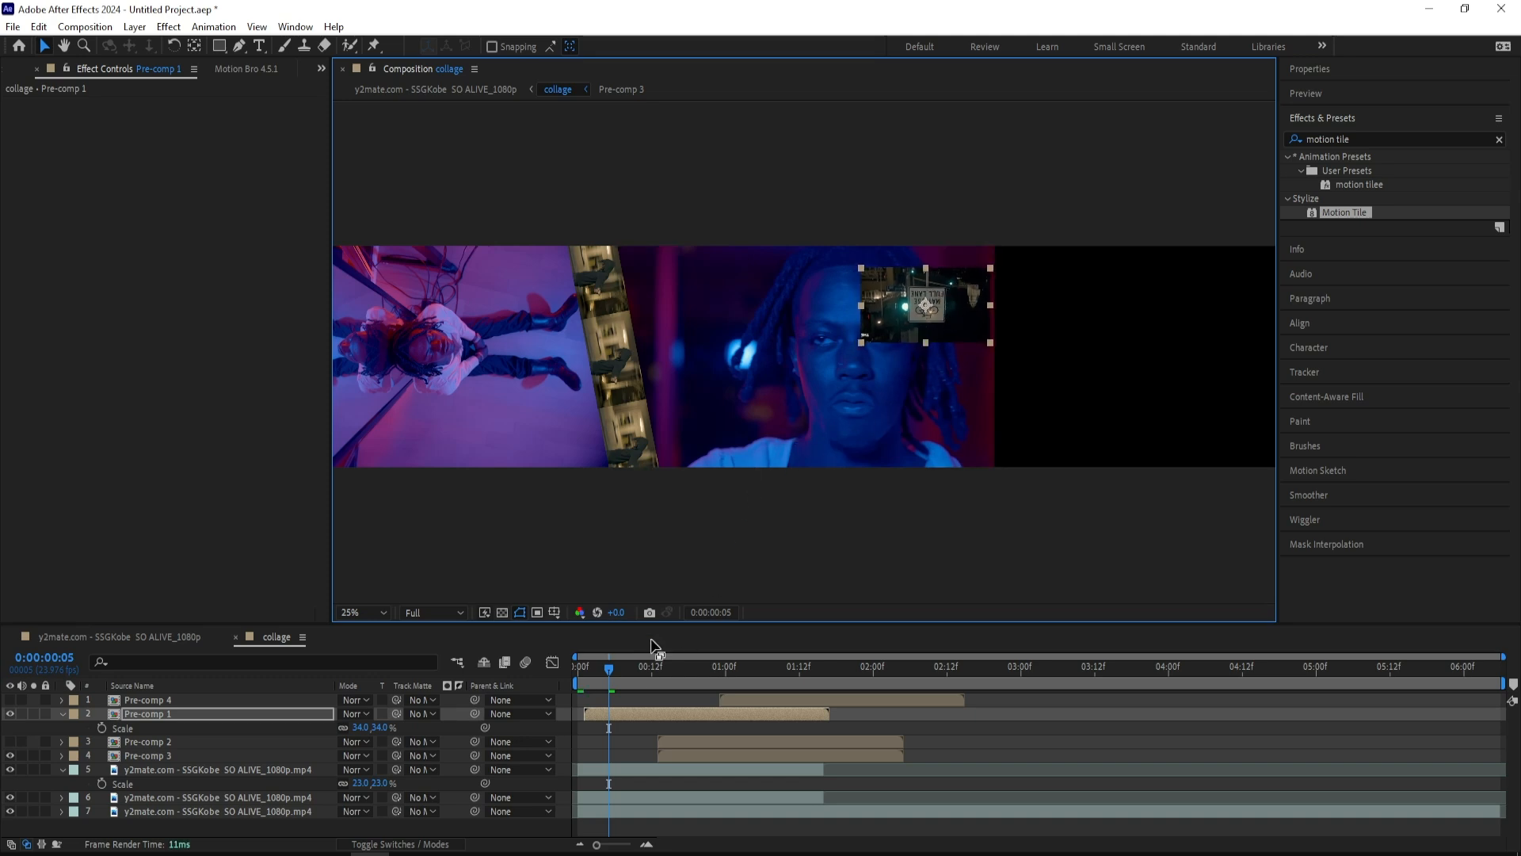
Step: Start Pre-comp 1 at the composition's first frame and, at 37% scale, position it across the portrait clip's right edge
key(Home)
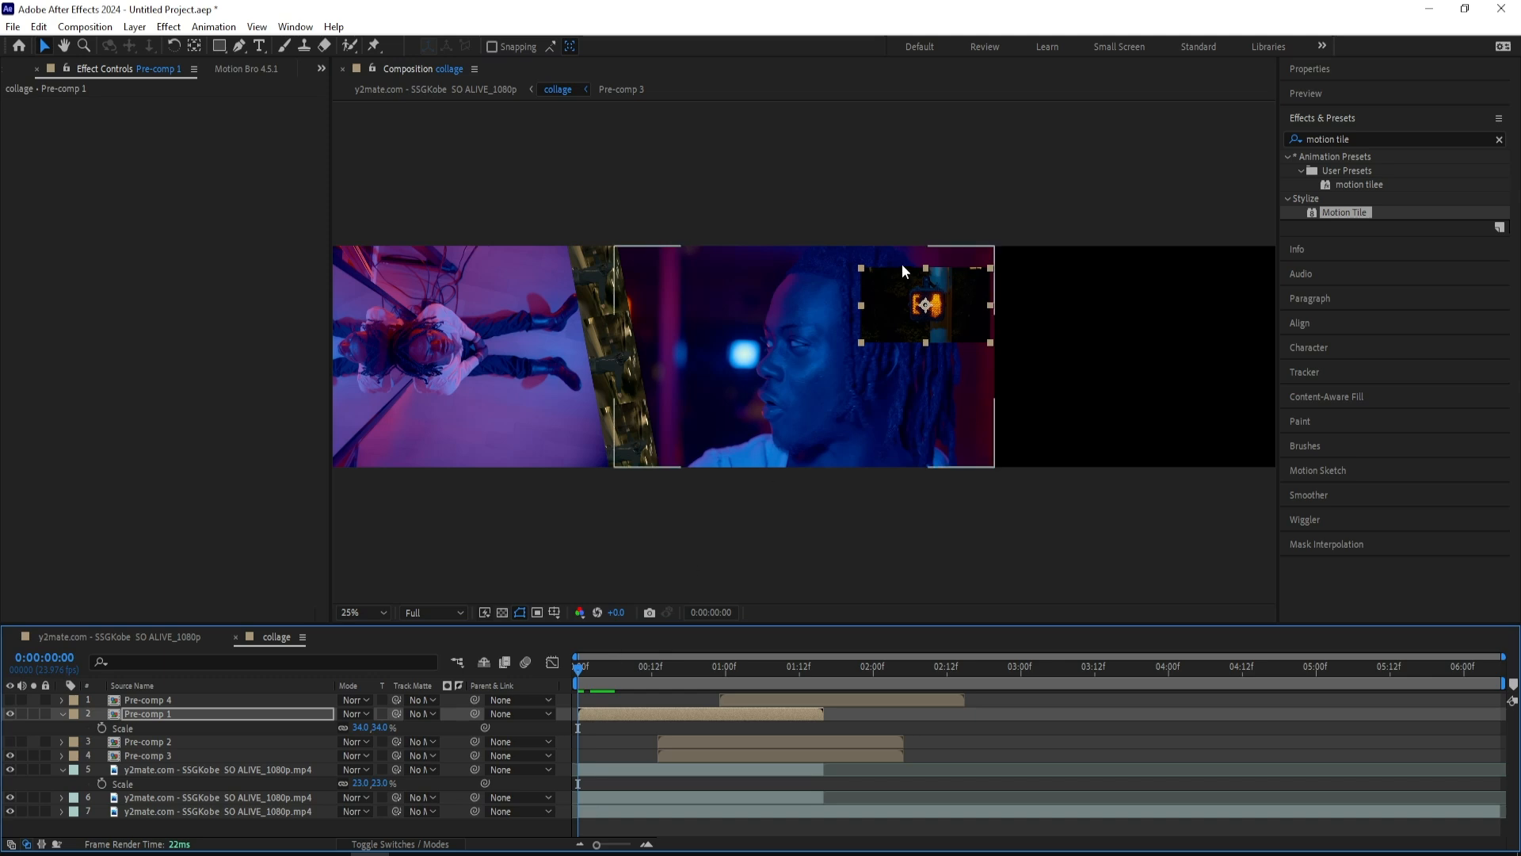
click(609, 667)
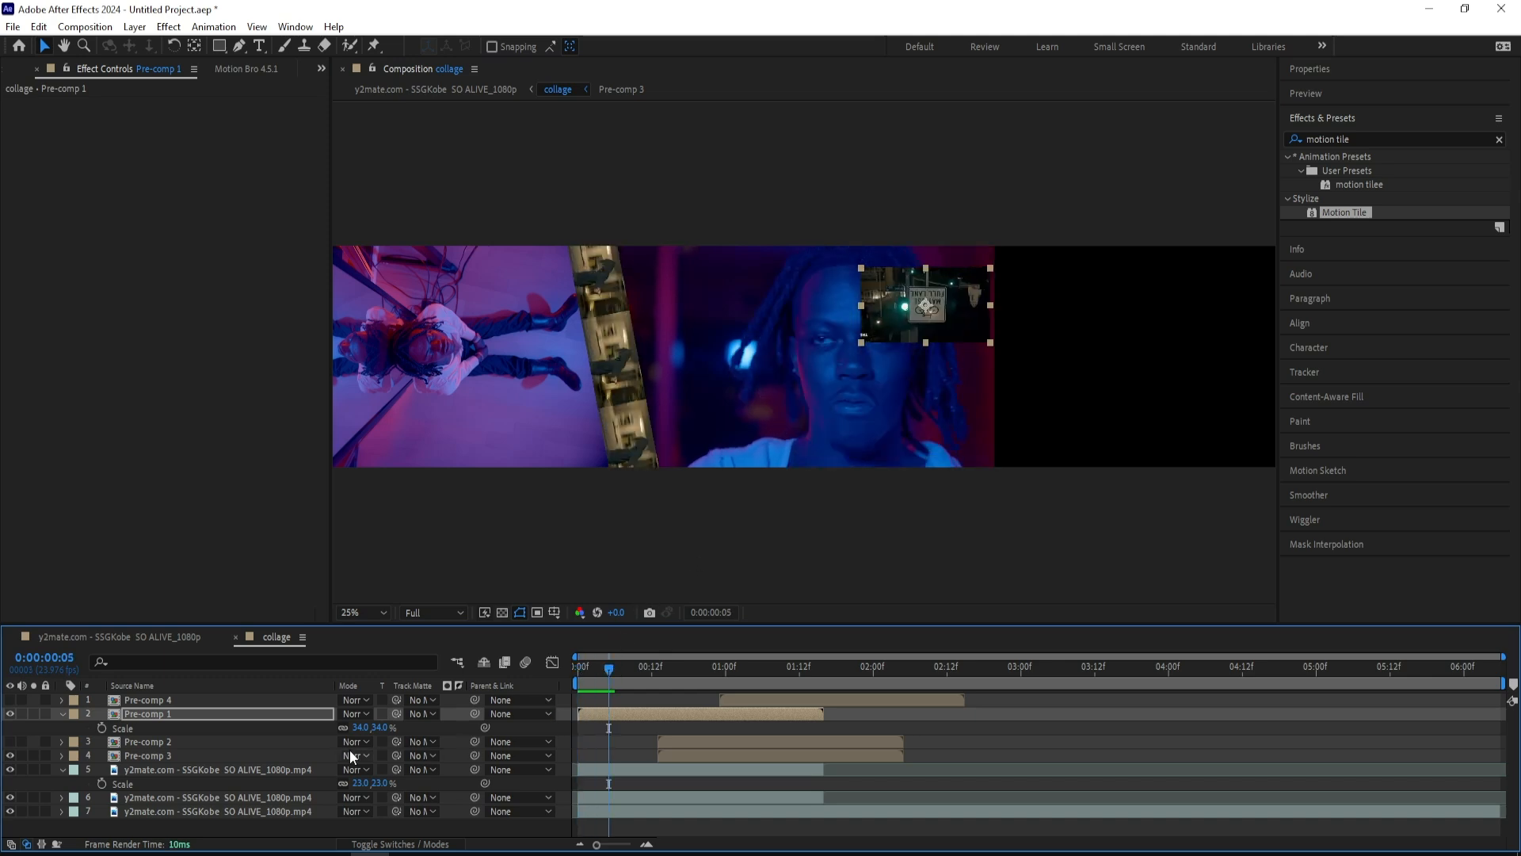
drag(380, 727, 384, 727)
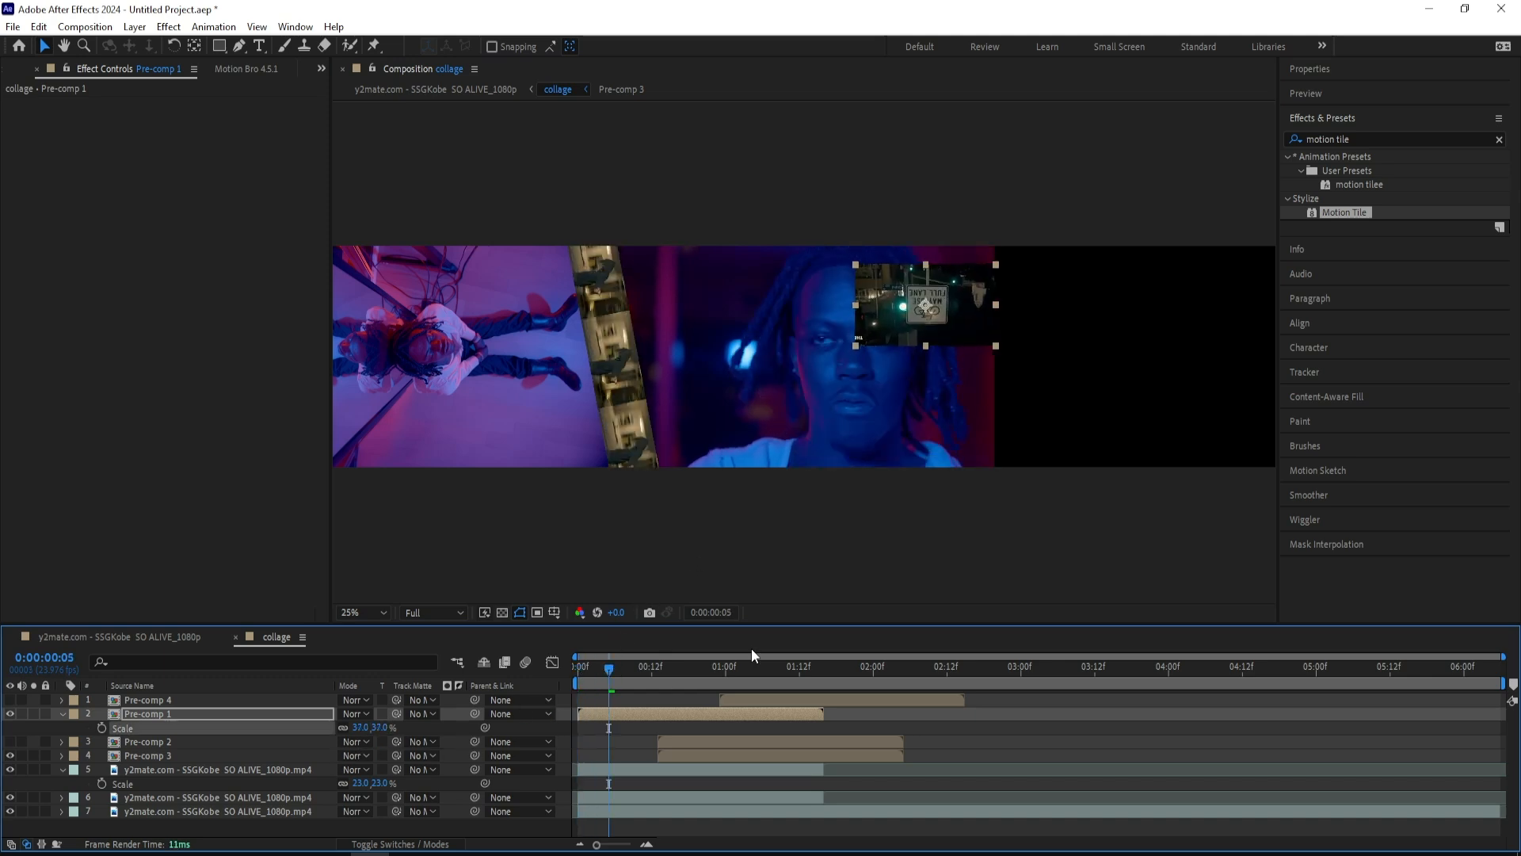
key(Home)
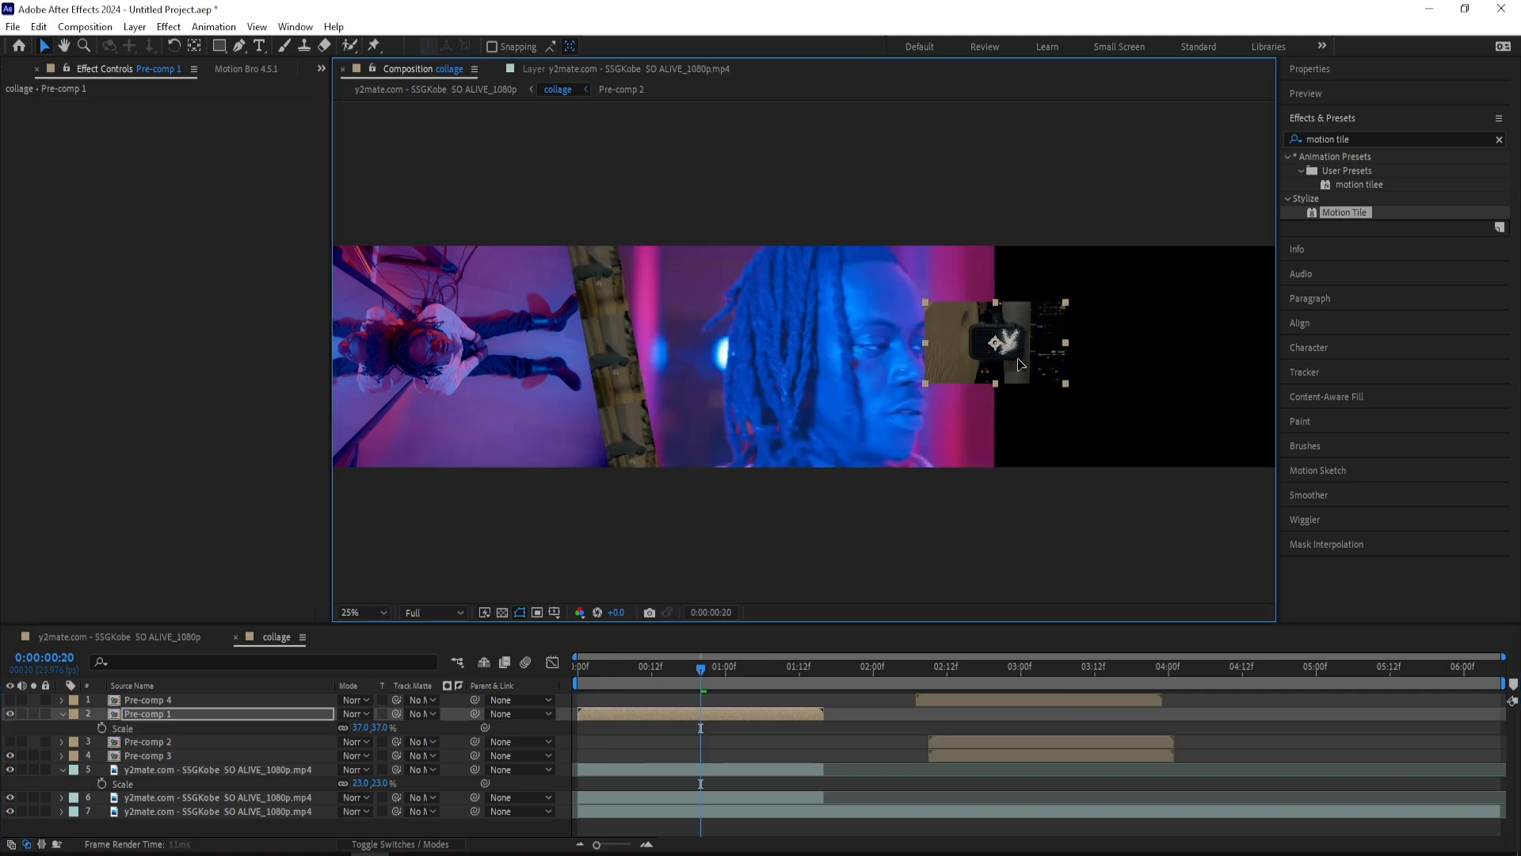
key(shift+Right)
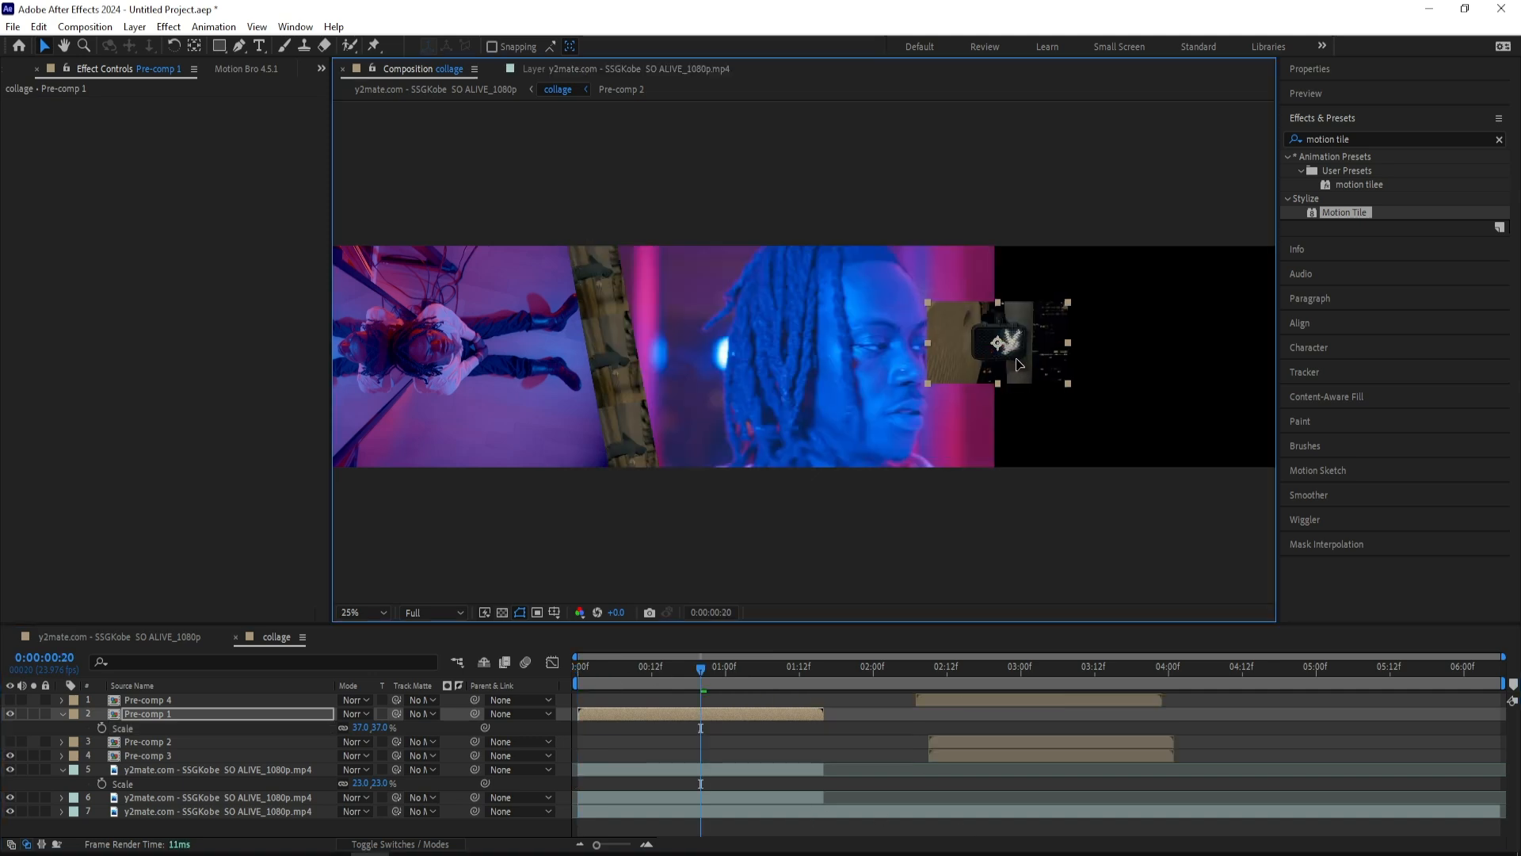
Step: Move Pre-comp 2 and Pre-comp 3 earlier in the timeline so both play at the current frame
click(984, 745)
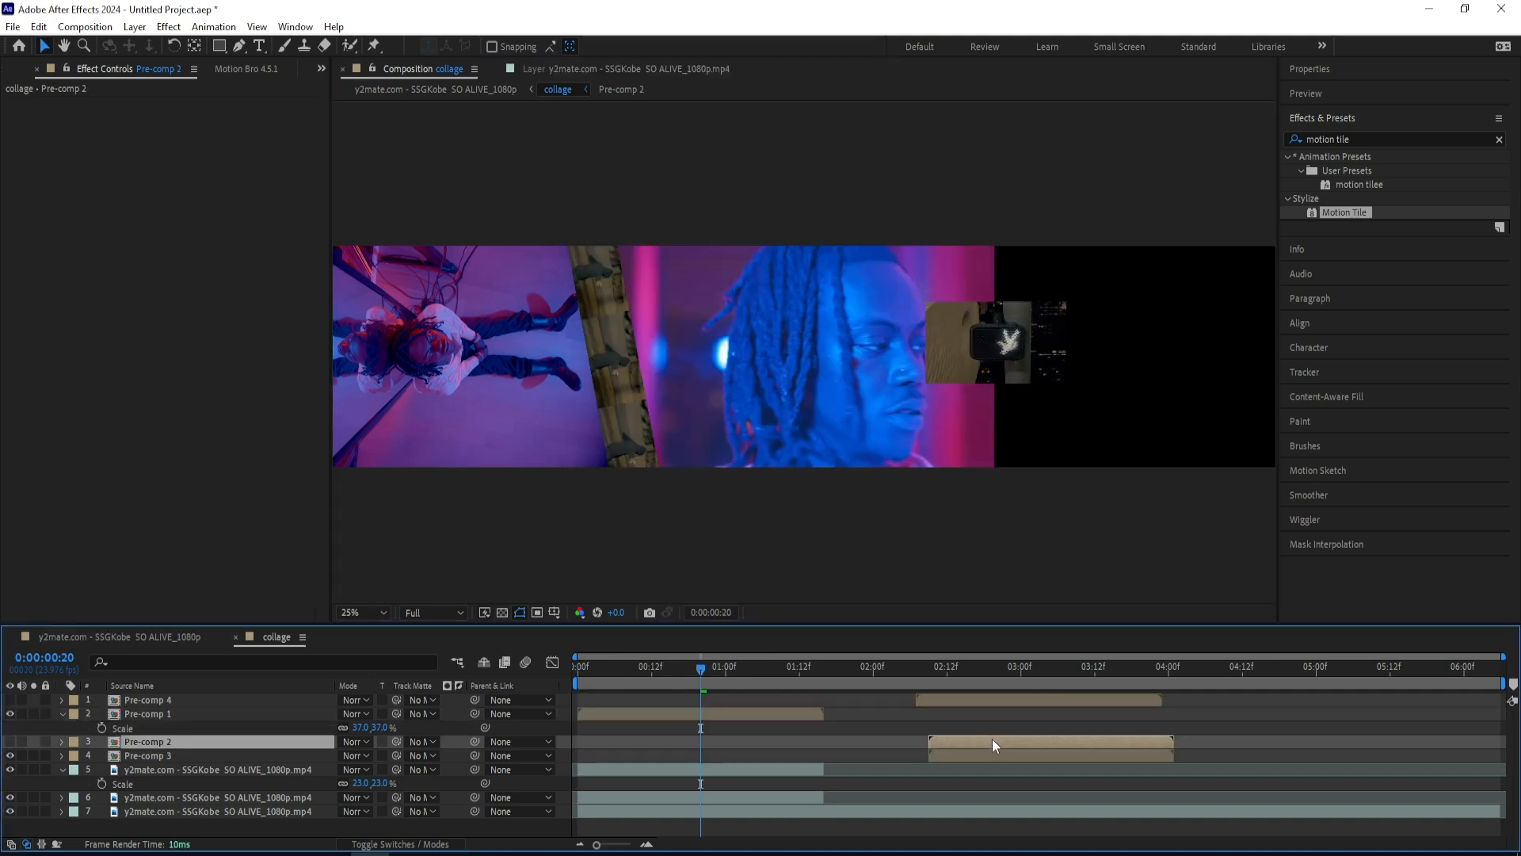
shift+click(982, 758)
drag(991, 752, 724, 743)
click(743, 740)
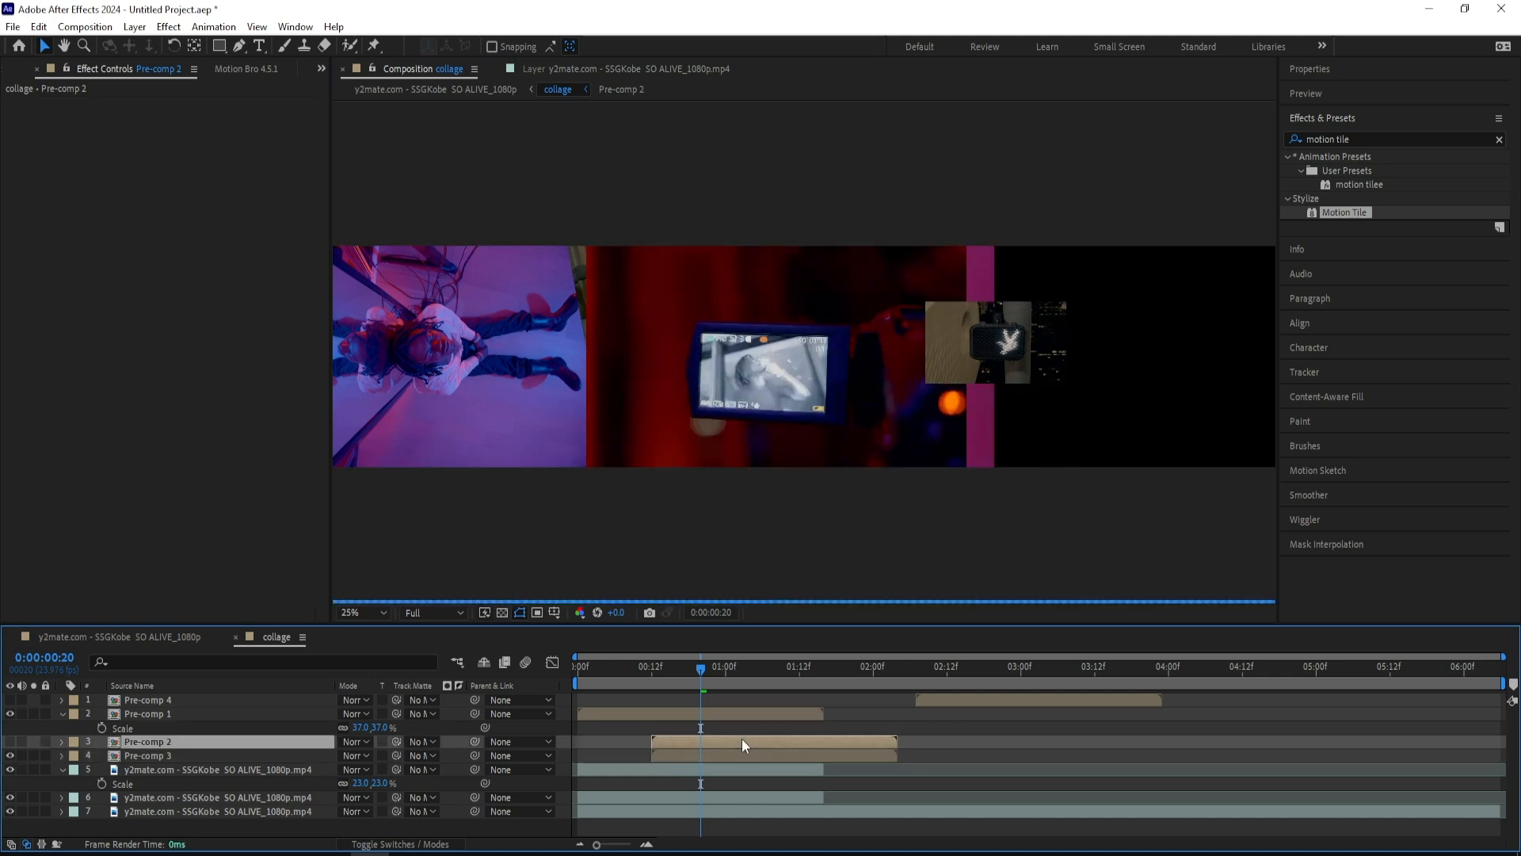
Step: Scale both Pre-comp 2 and Pre-comp 3 down to 50%
key(s)
click(364, 756)
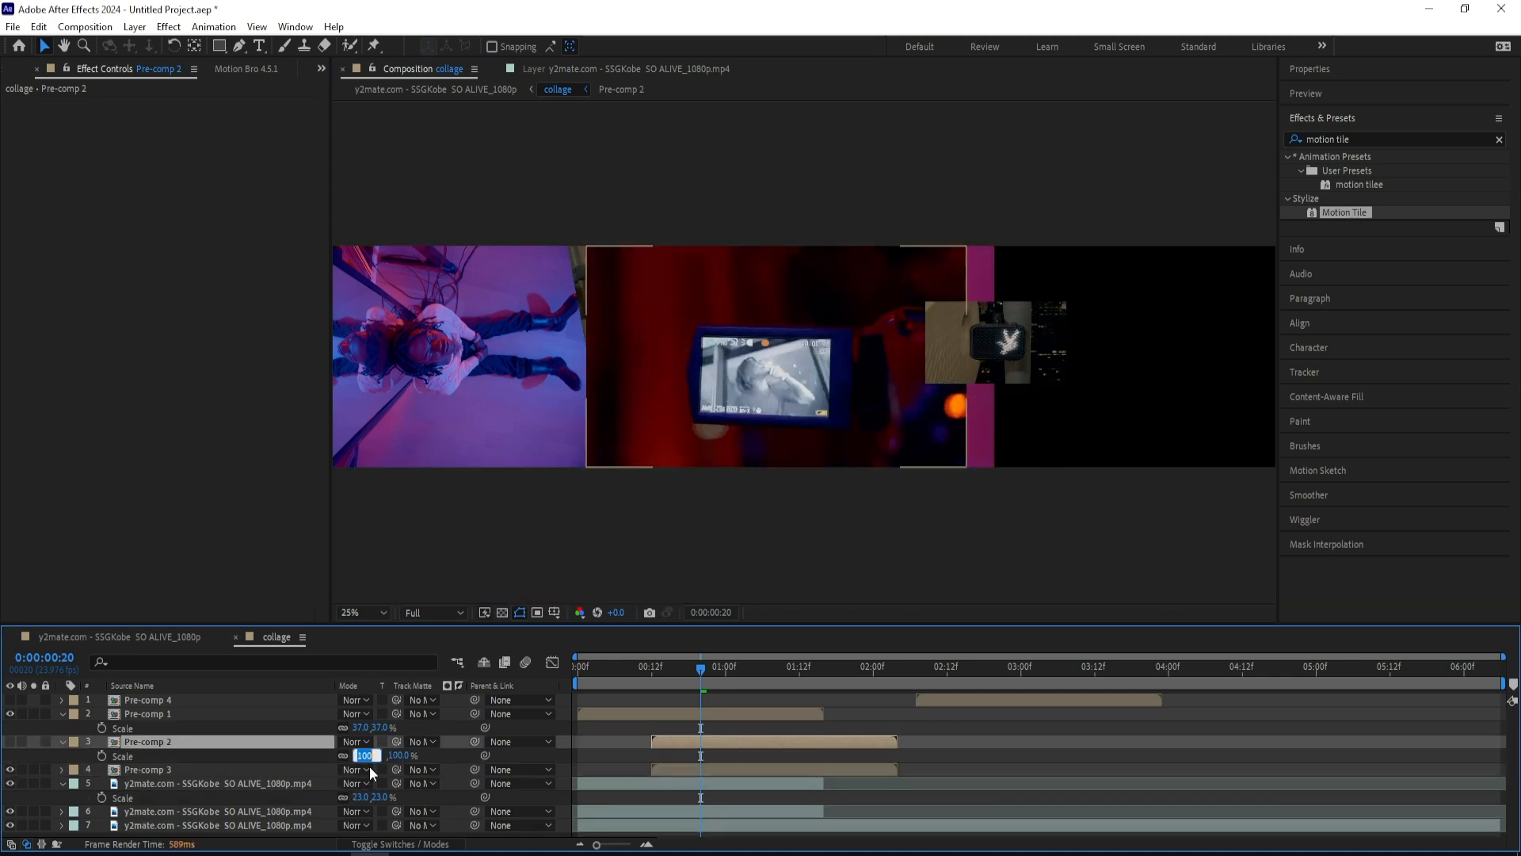
text(50)
key(Return)
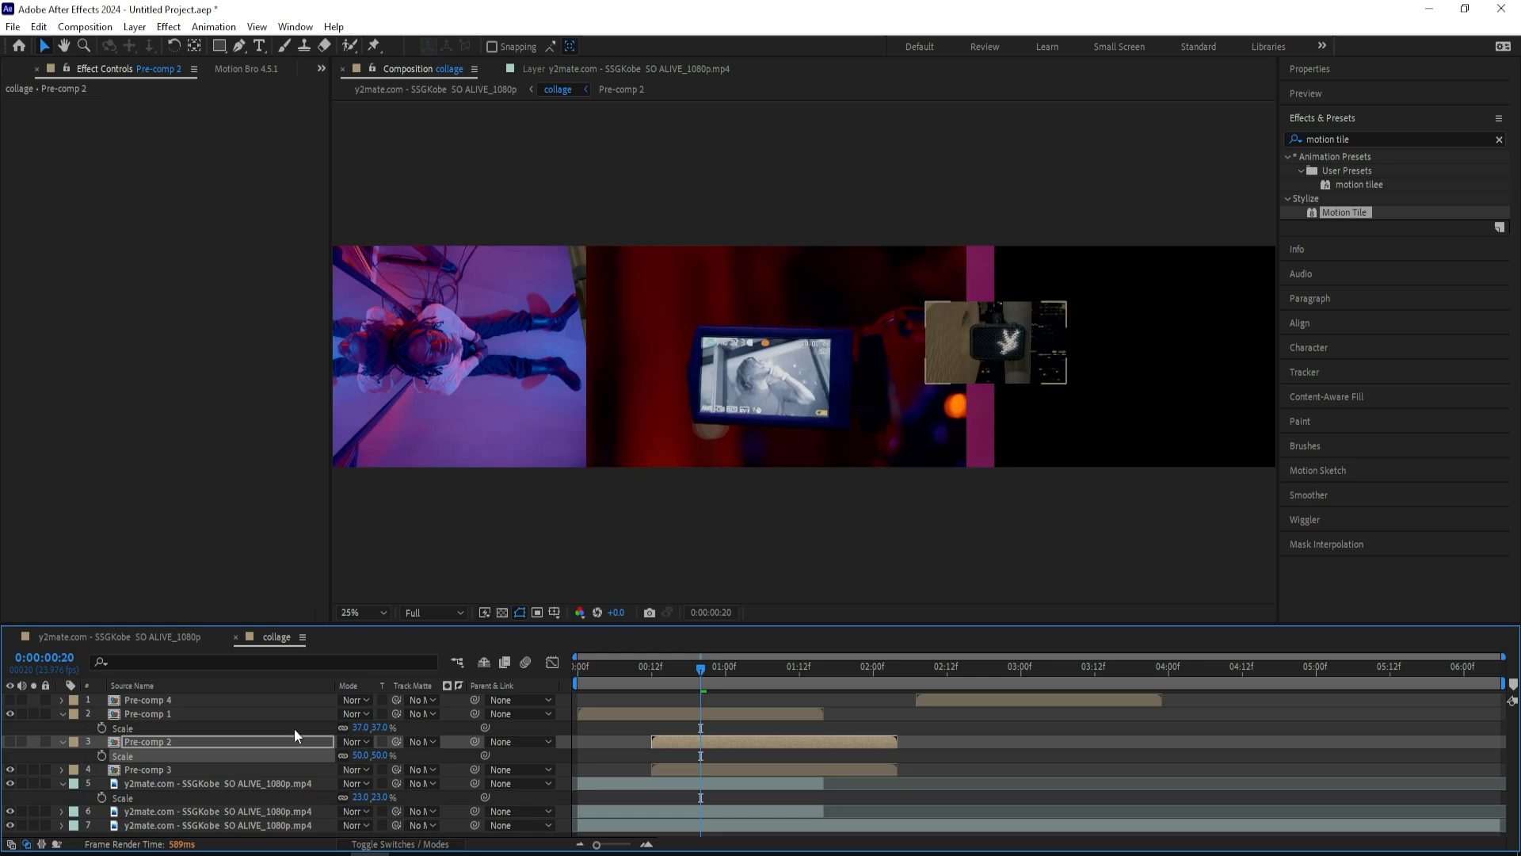
click(268, 768)
key(s)
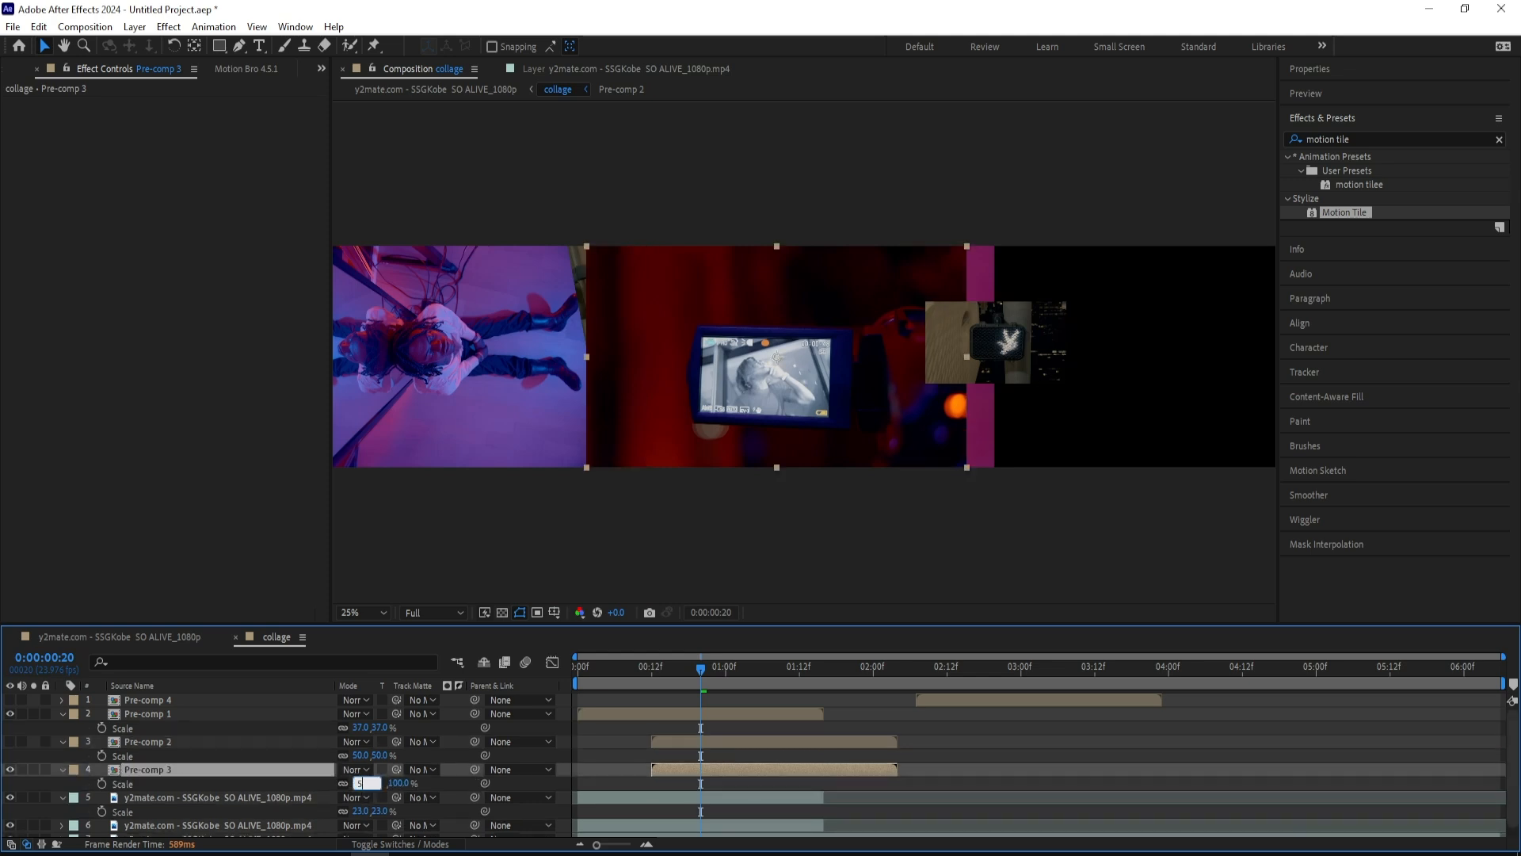
text(50)
key(Return)
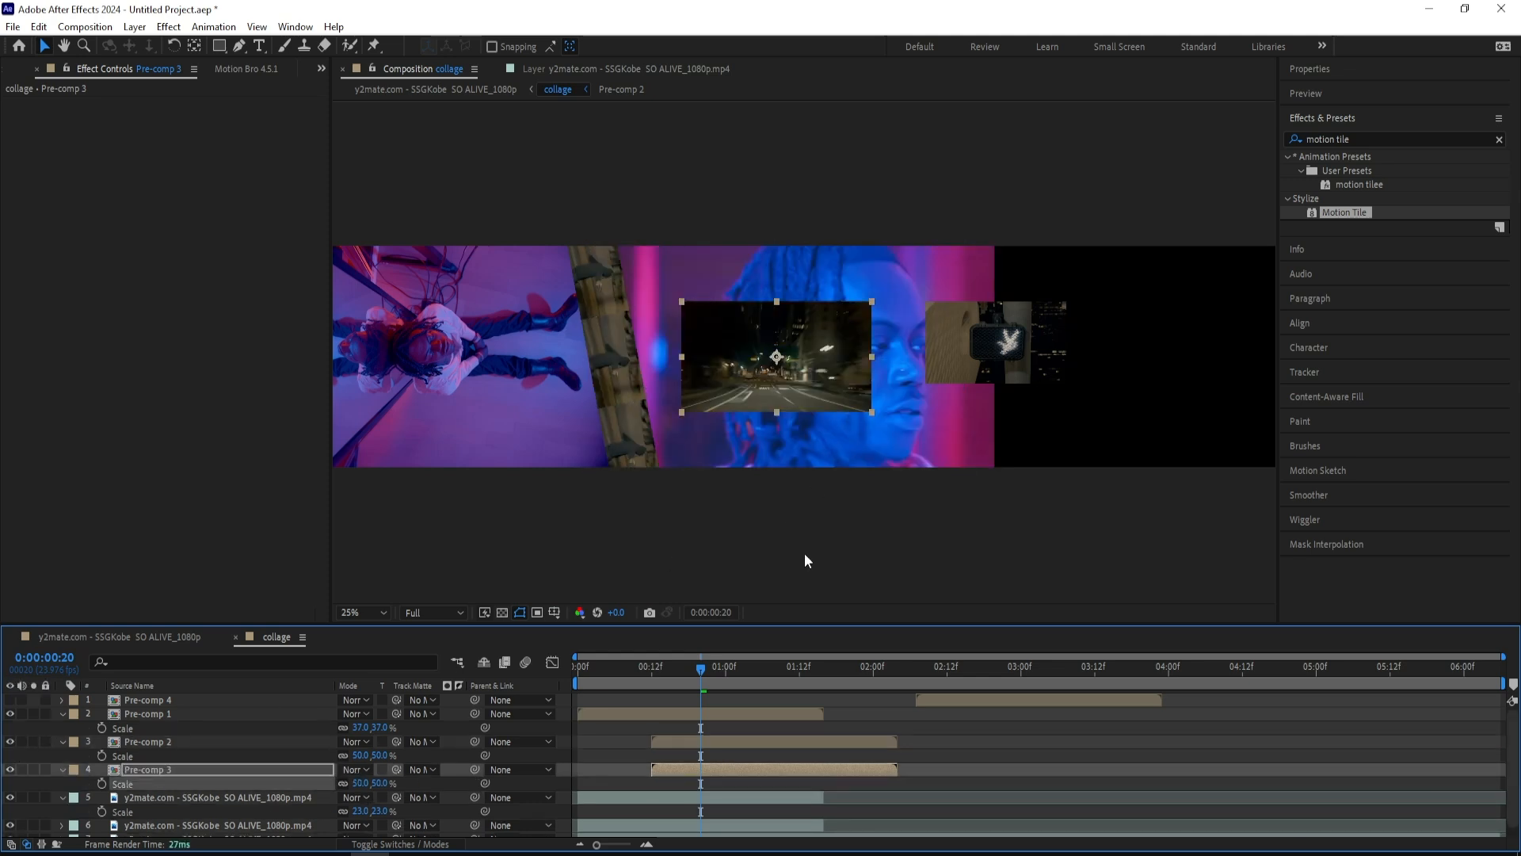
Step: Stack Pre-comp 3 above Pre-comp 2 directly beside the portrait clip's right edge, and start both at the composition's first frame
ctrl+click(740, 744)
drag(792, 403, 1098, 403)
click(1100, 484)
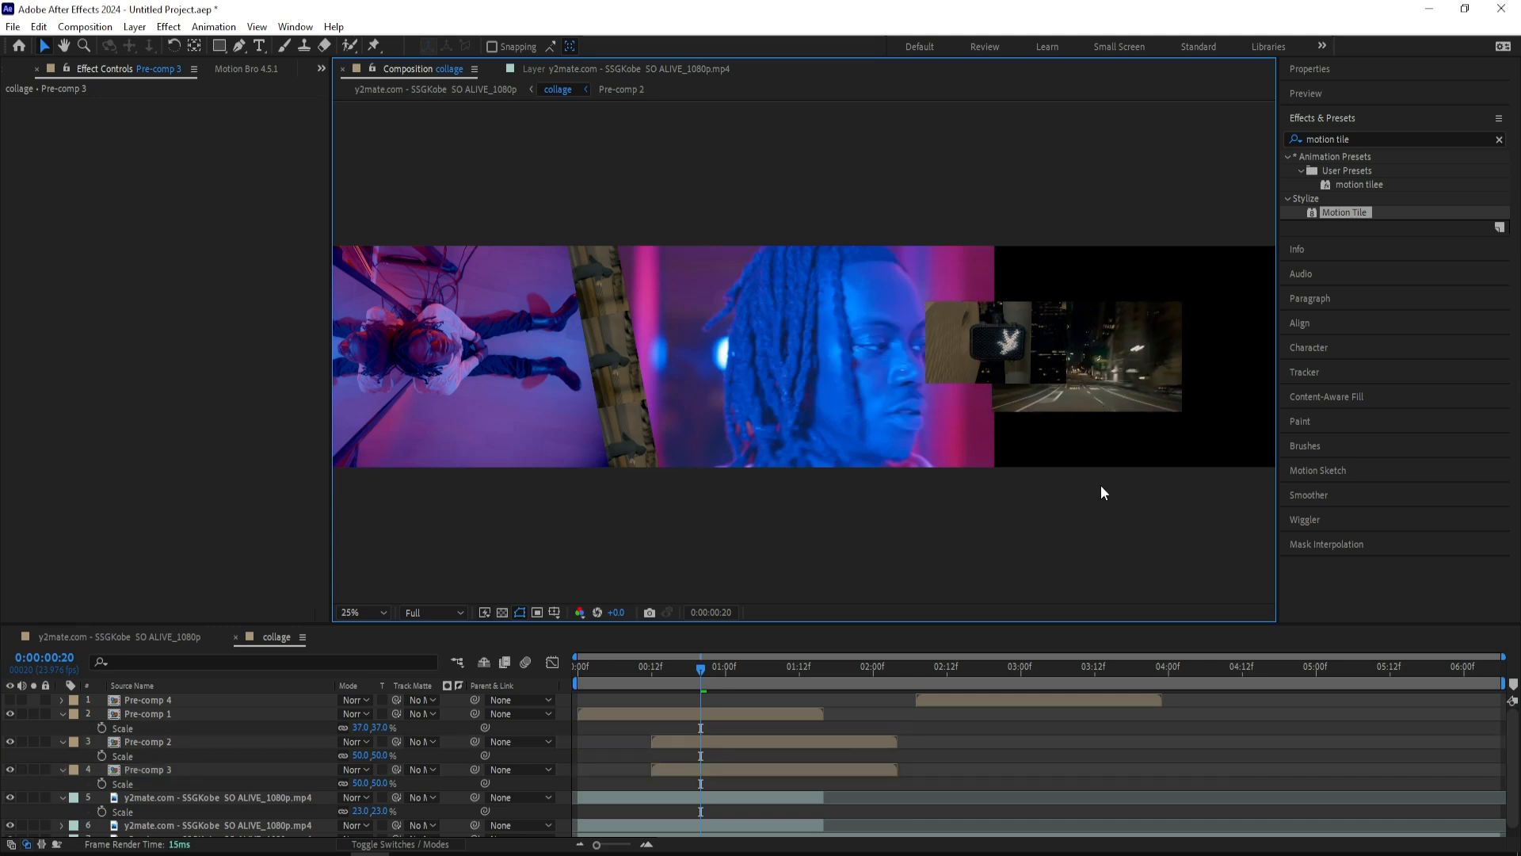
key(h)
drag(1100, 485, 782, 496)
key(v)
click(748, 395)
drag(748, 395, 781, 422)
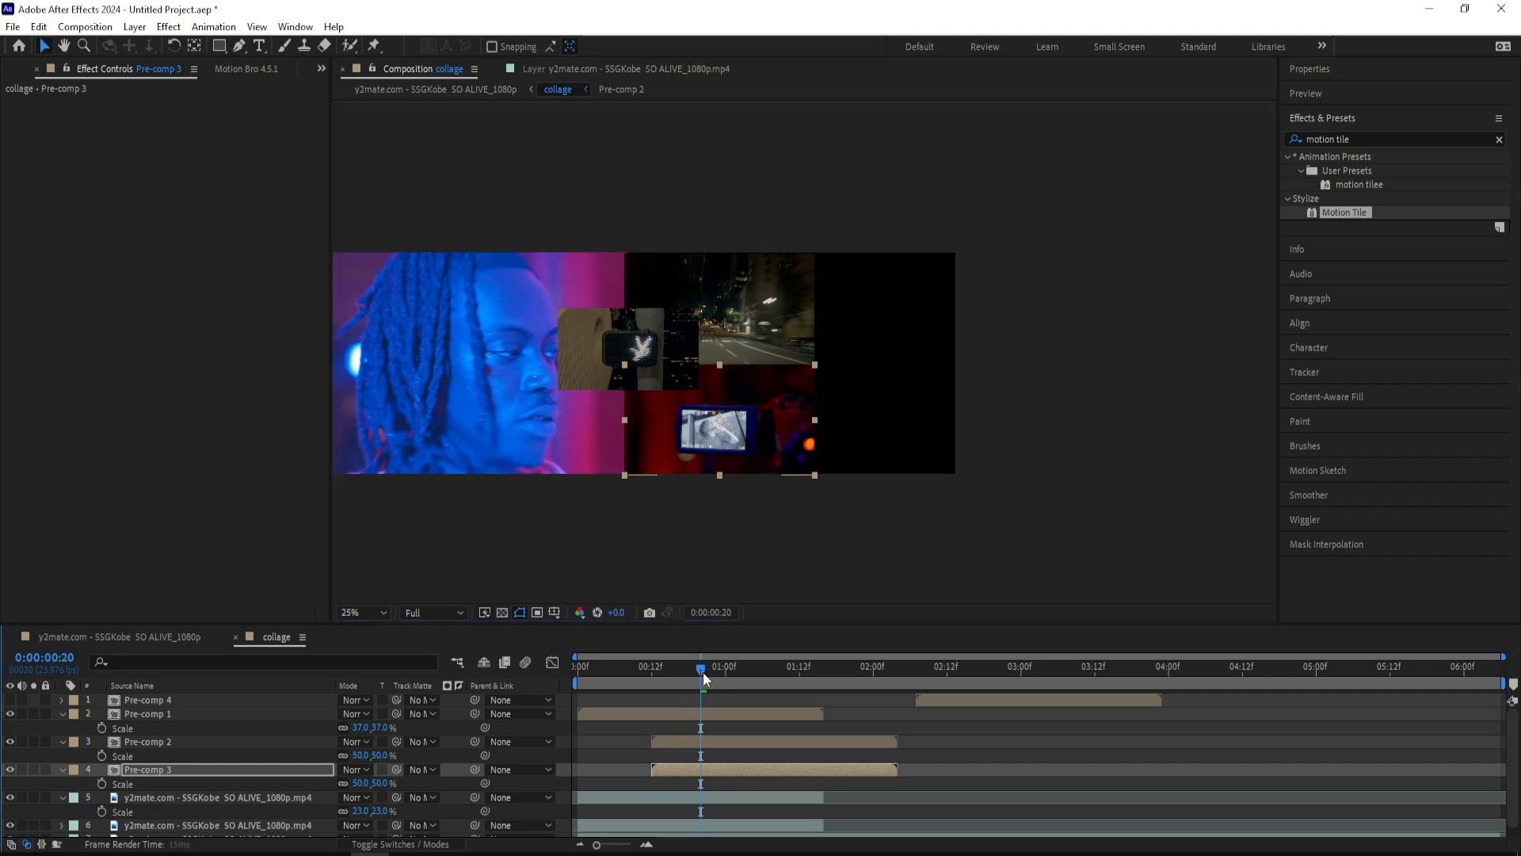
drag(702, 671, 653, 676)
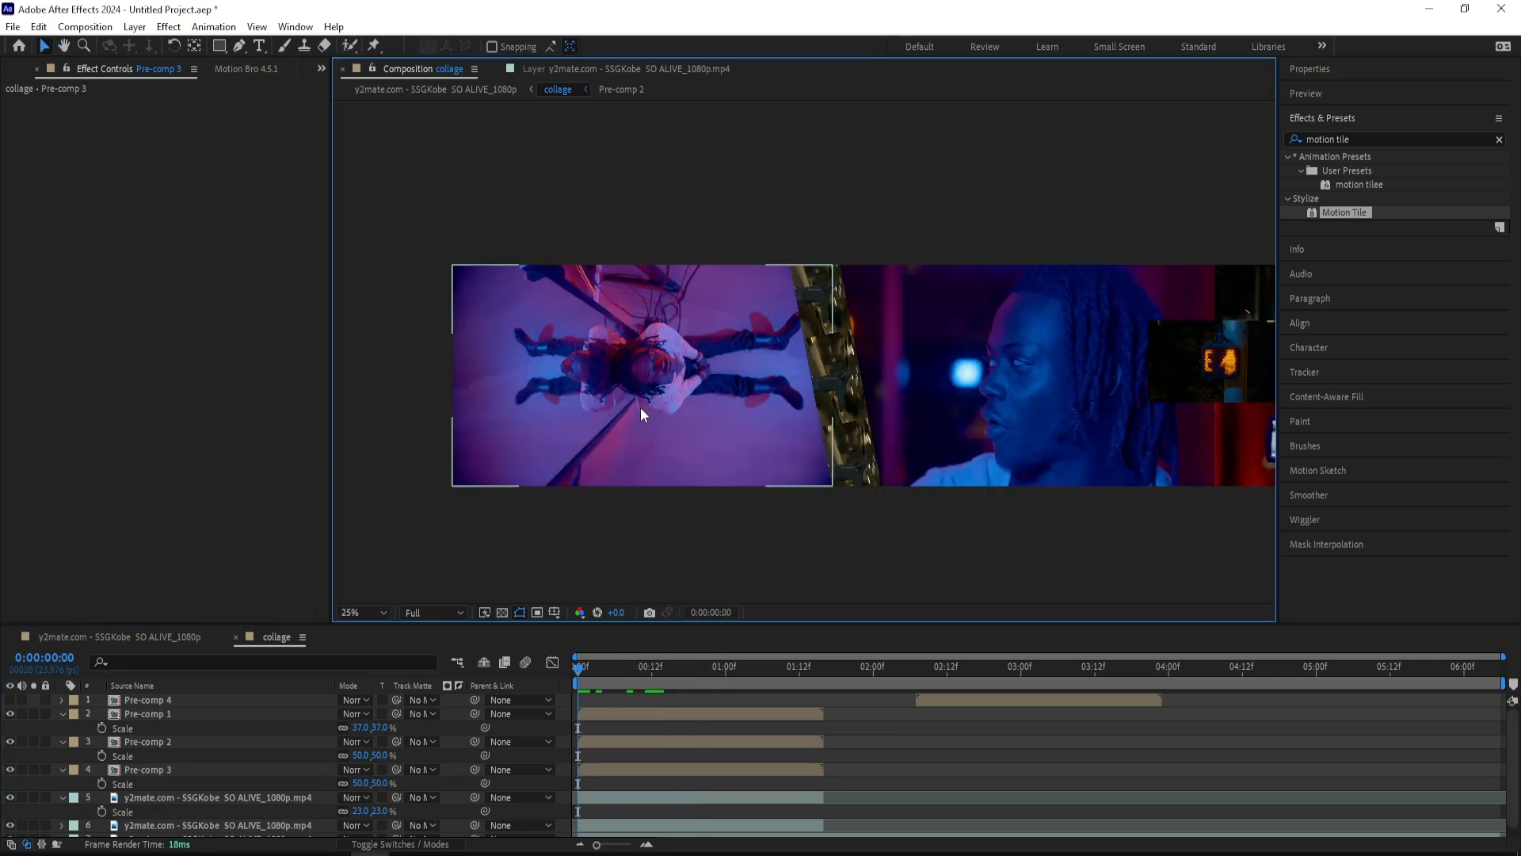
Step: Examine the collage across its full width, comparing the clip arrangement at the first frame and around 0:00:01:05
scroll(641, 407, up, 2)
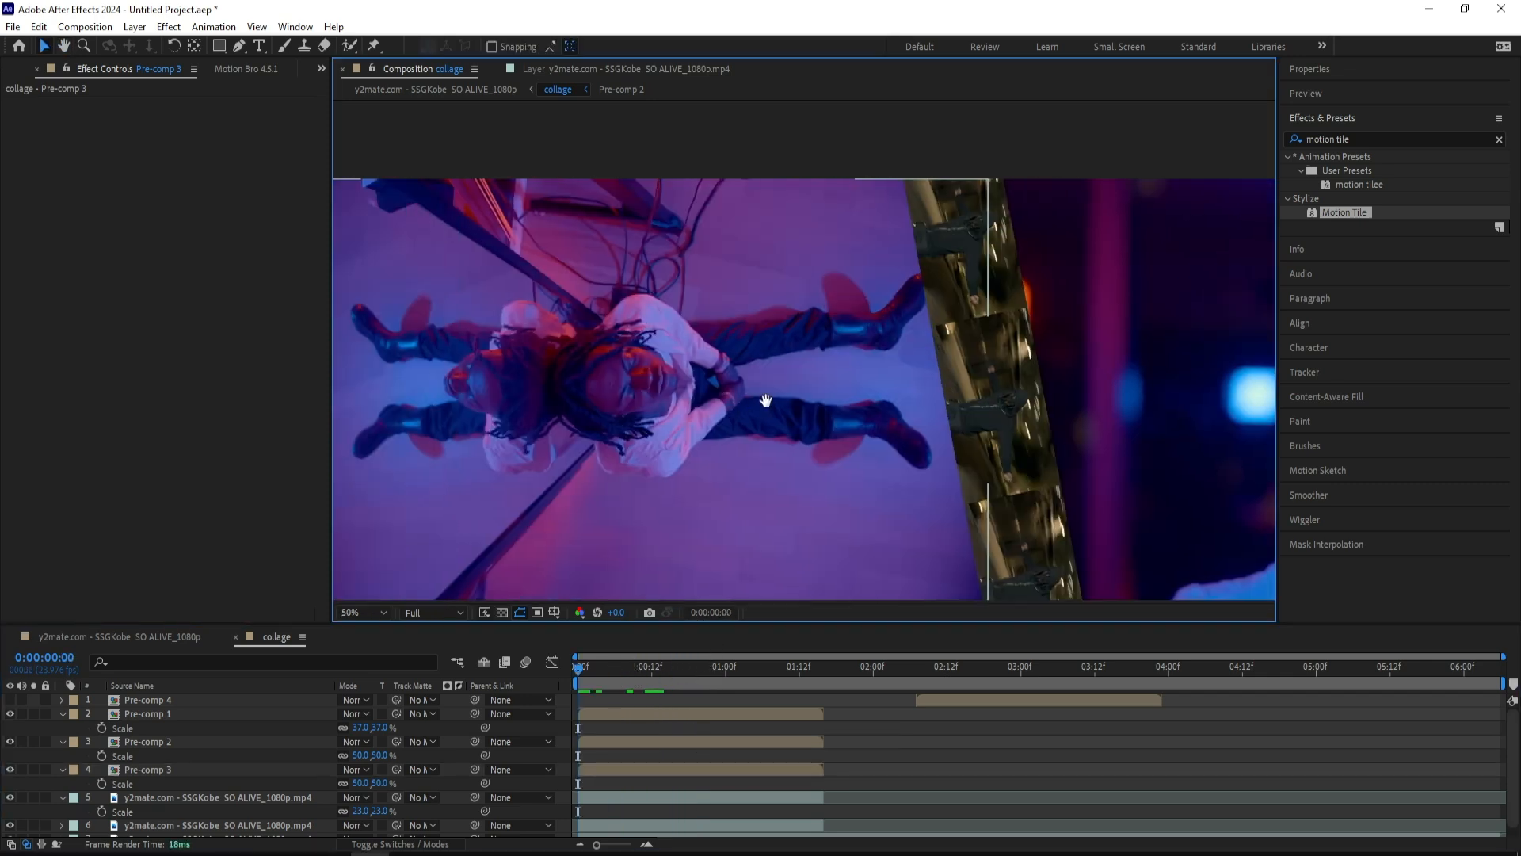
key(h)
drag(682, 404, 890, 388)
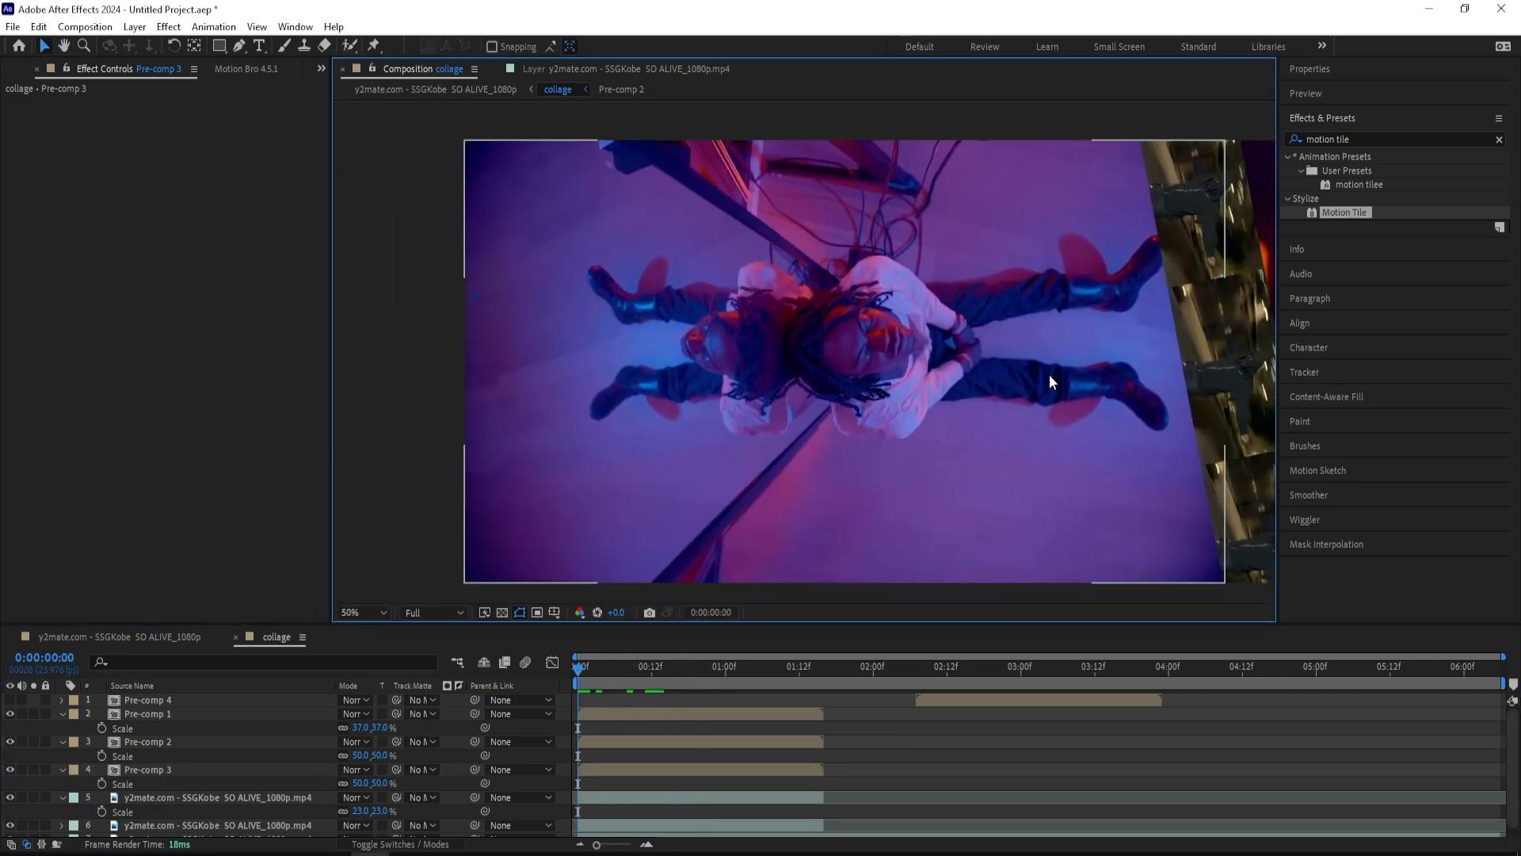
key(h)
drag(1049, 382, 159, 380)
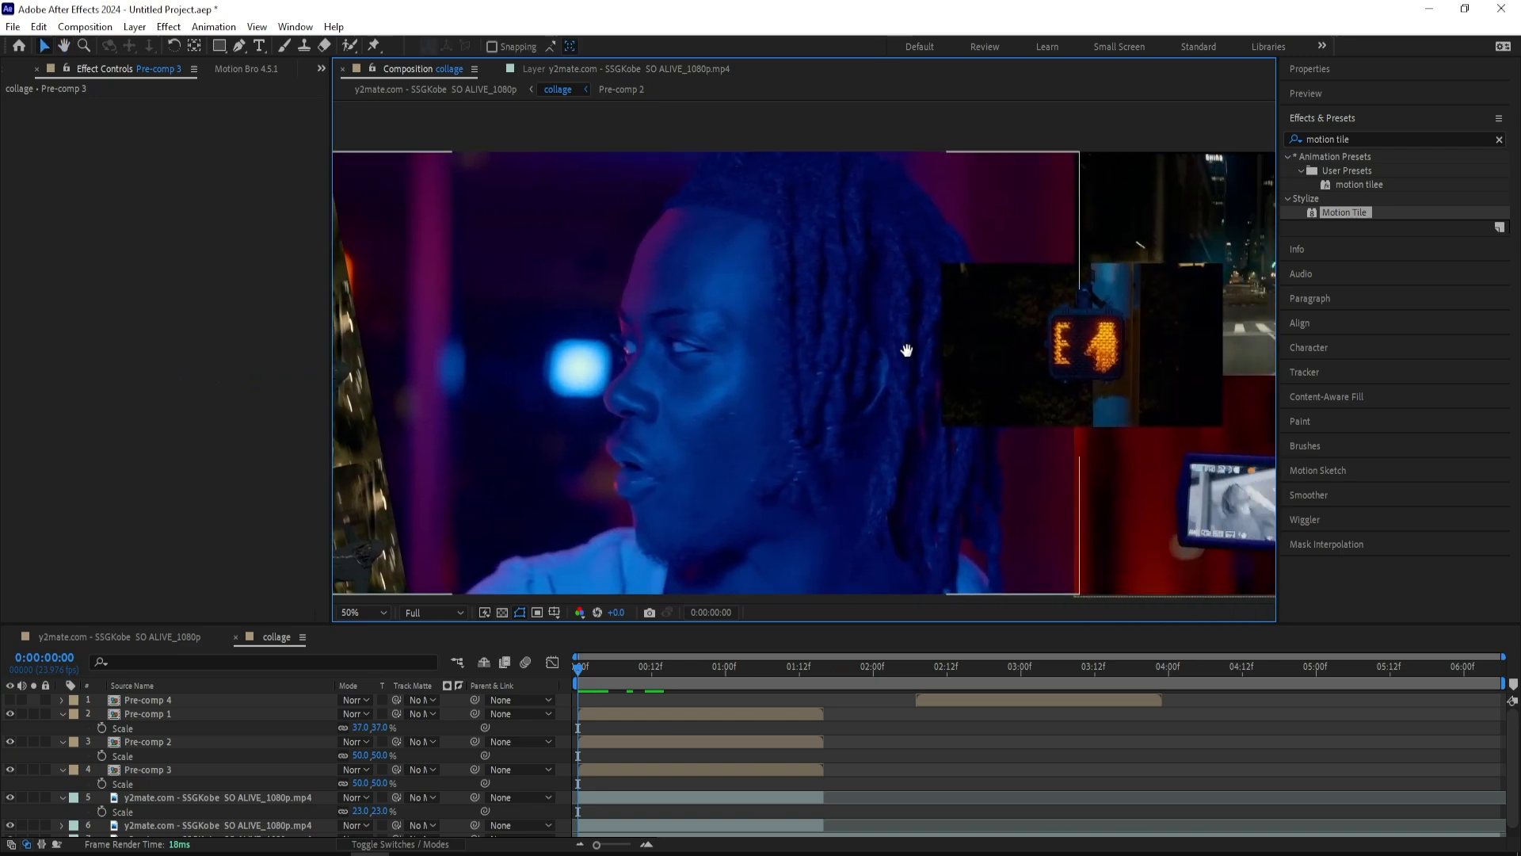
drag(908, 351, 565, 357)
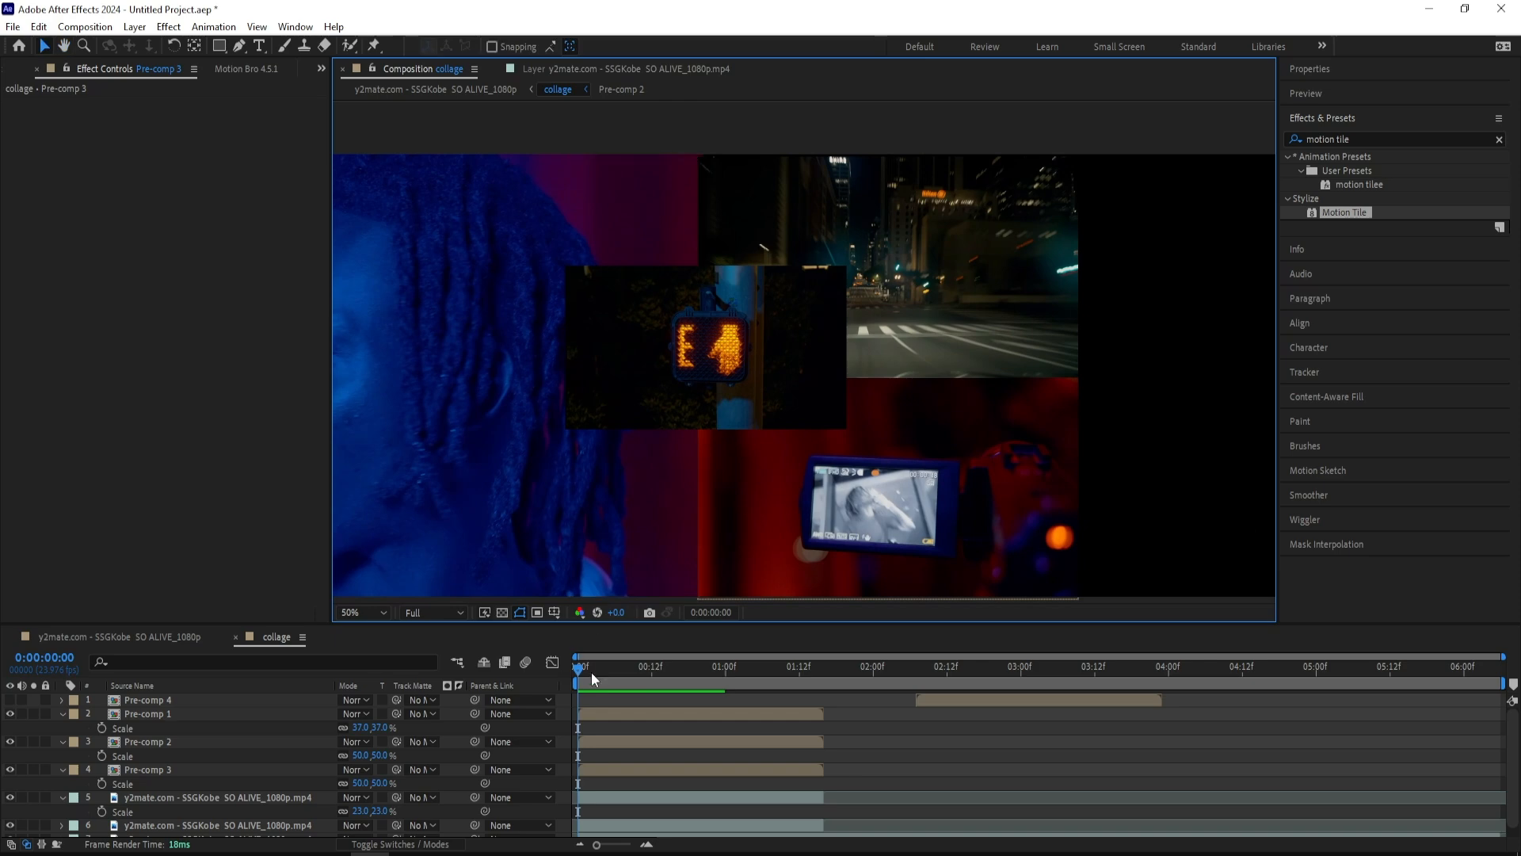
drag(590, 671, 757, 659)
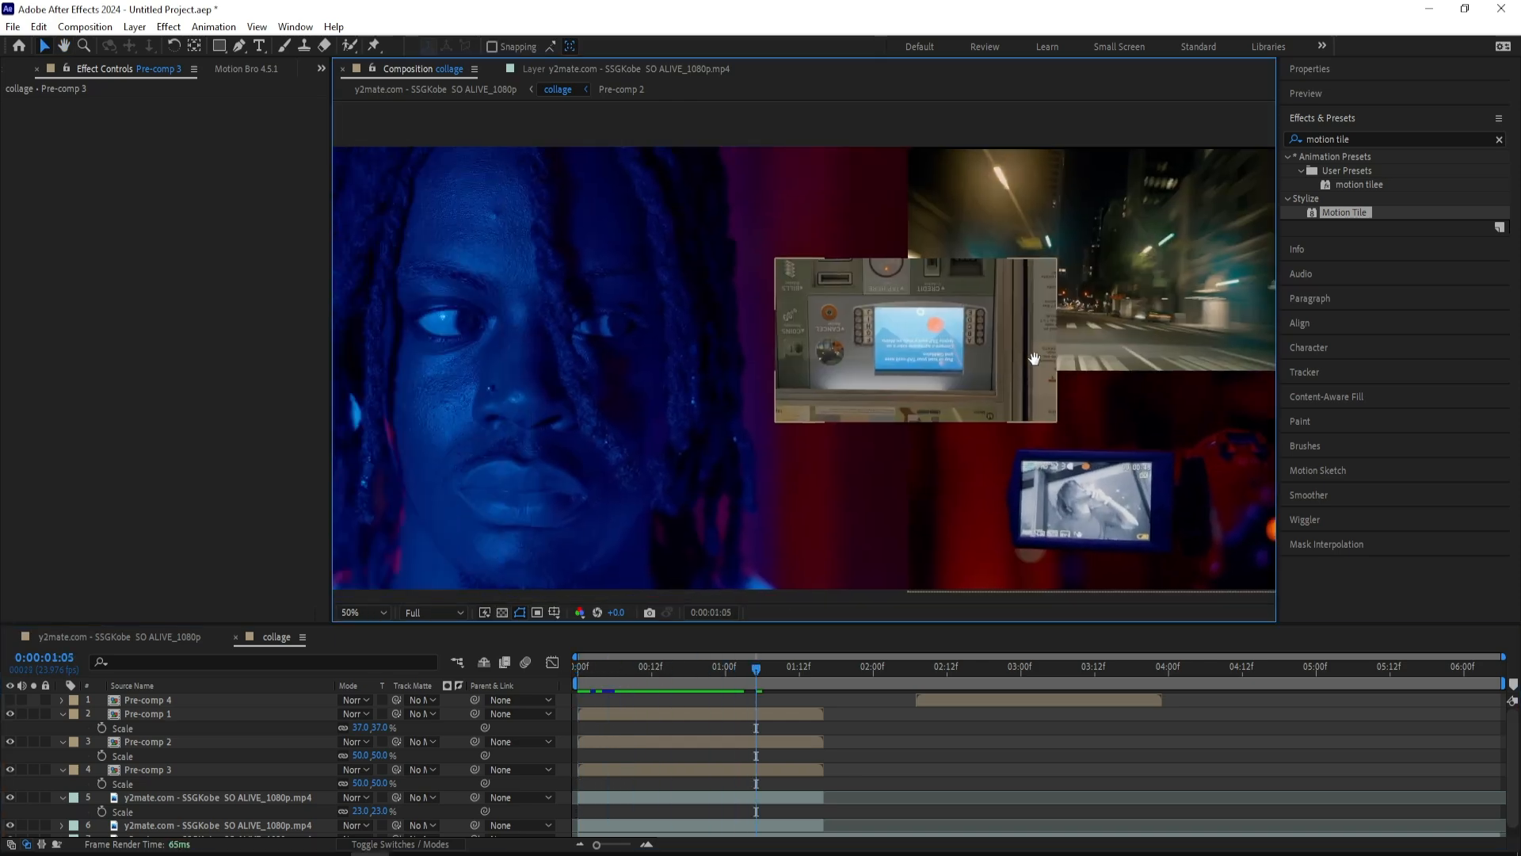
scroll(1034, 358, down, 2)
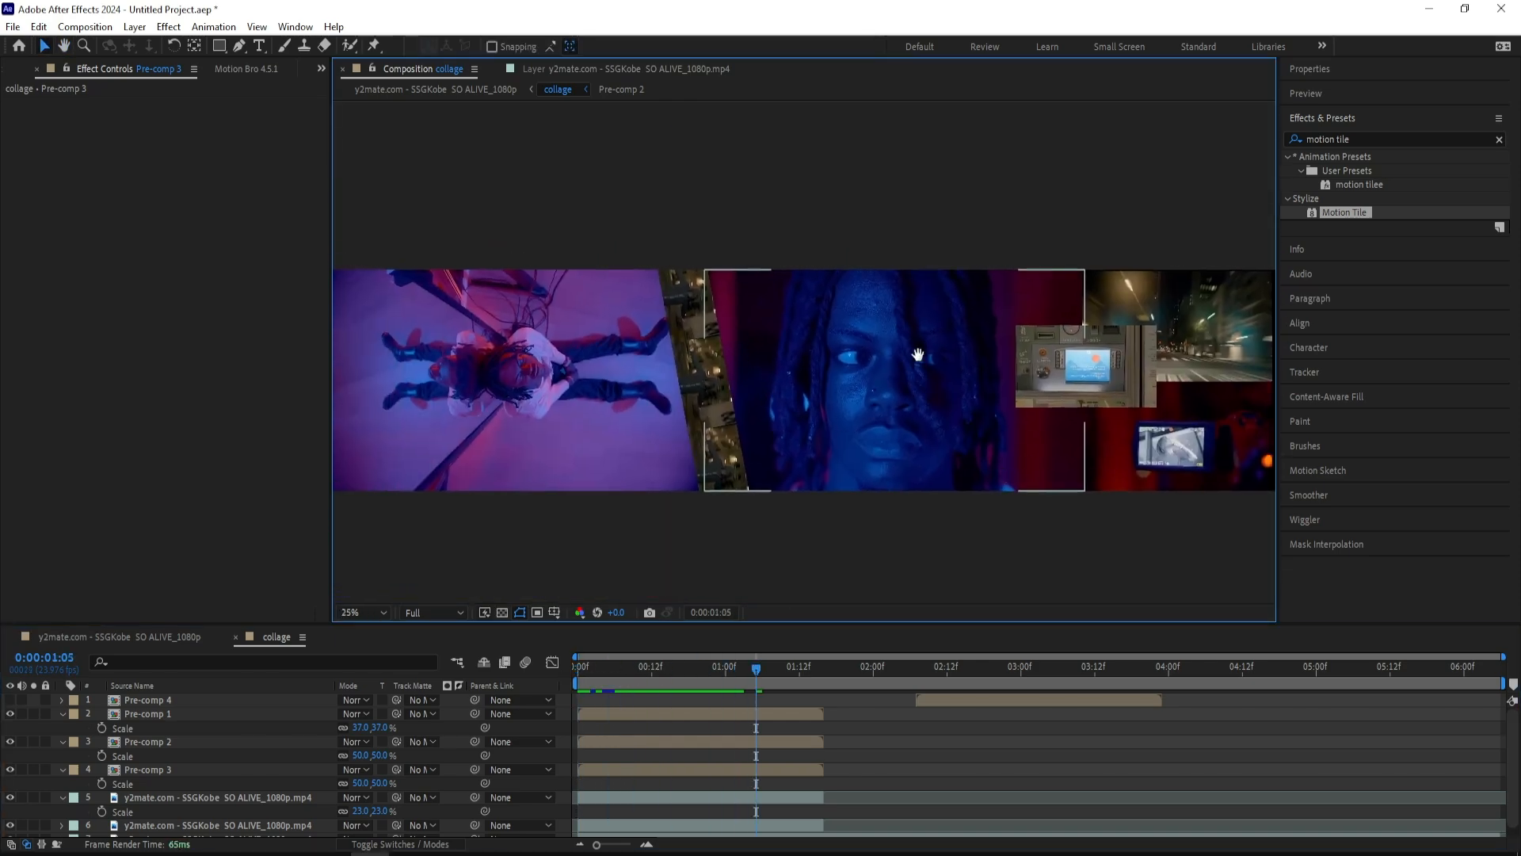
Step: Check the source footage of the tiled clip in its layer view and return to the collage
click(793, 667)
double_click(793, 797)
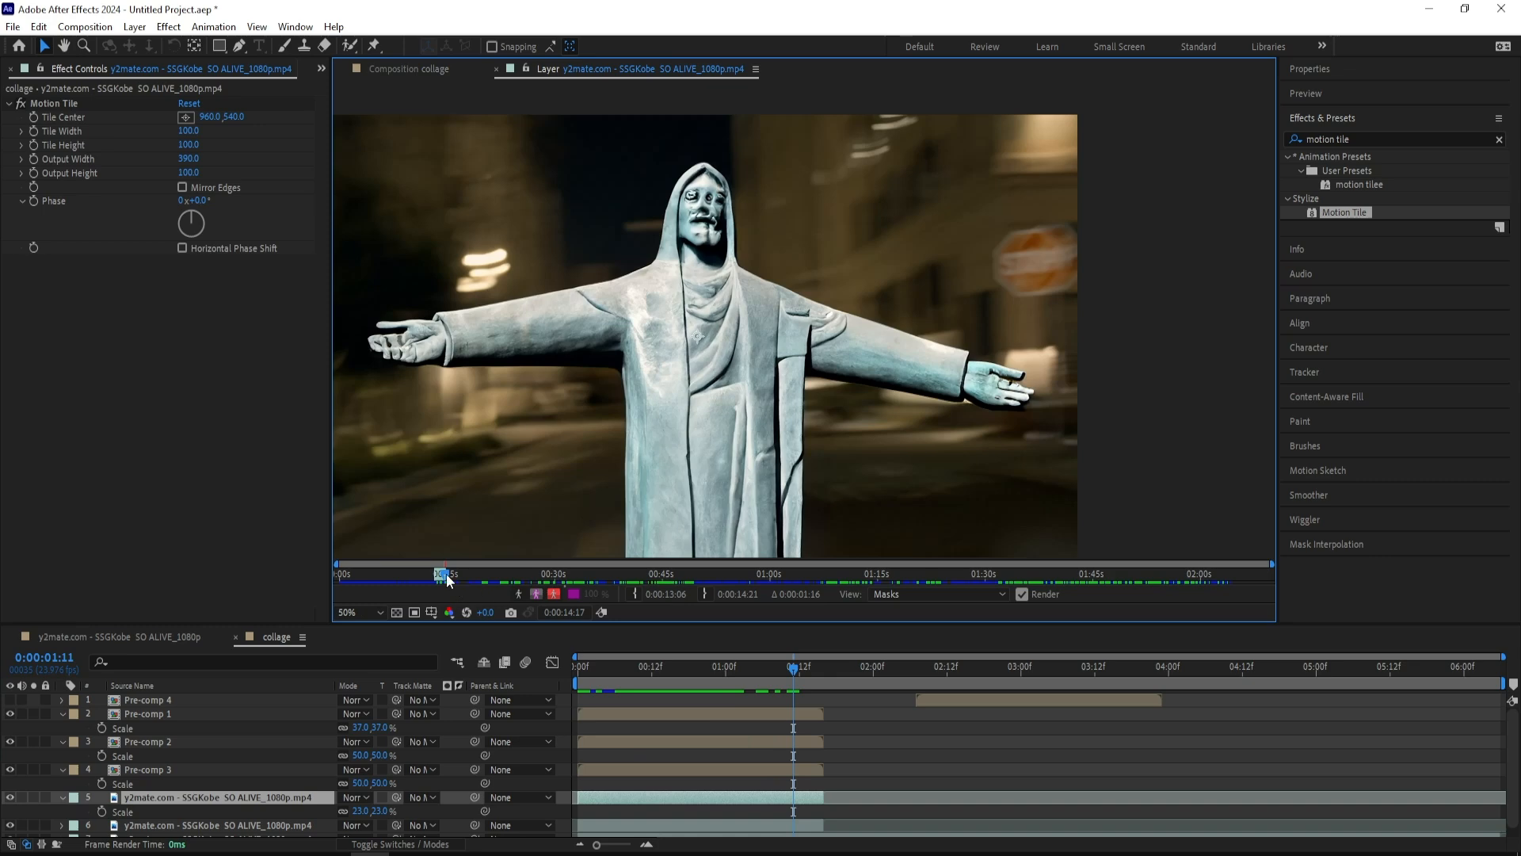
key(ctrl+w)
scroll(1066, 526, down, 2)
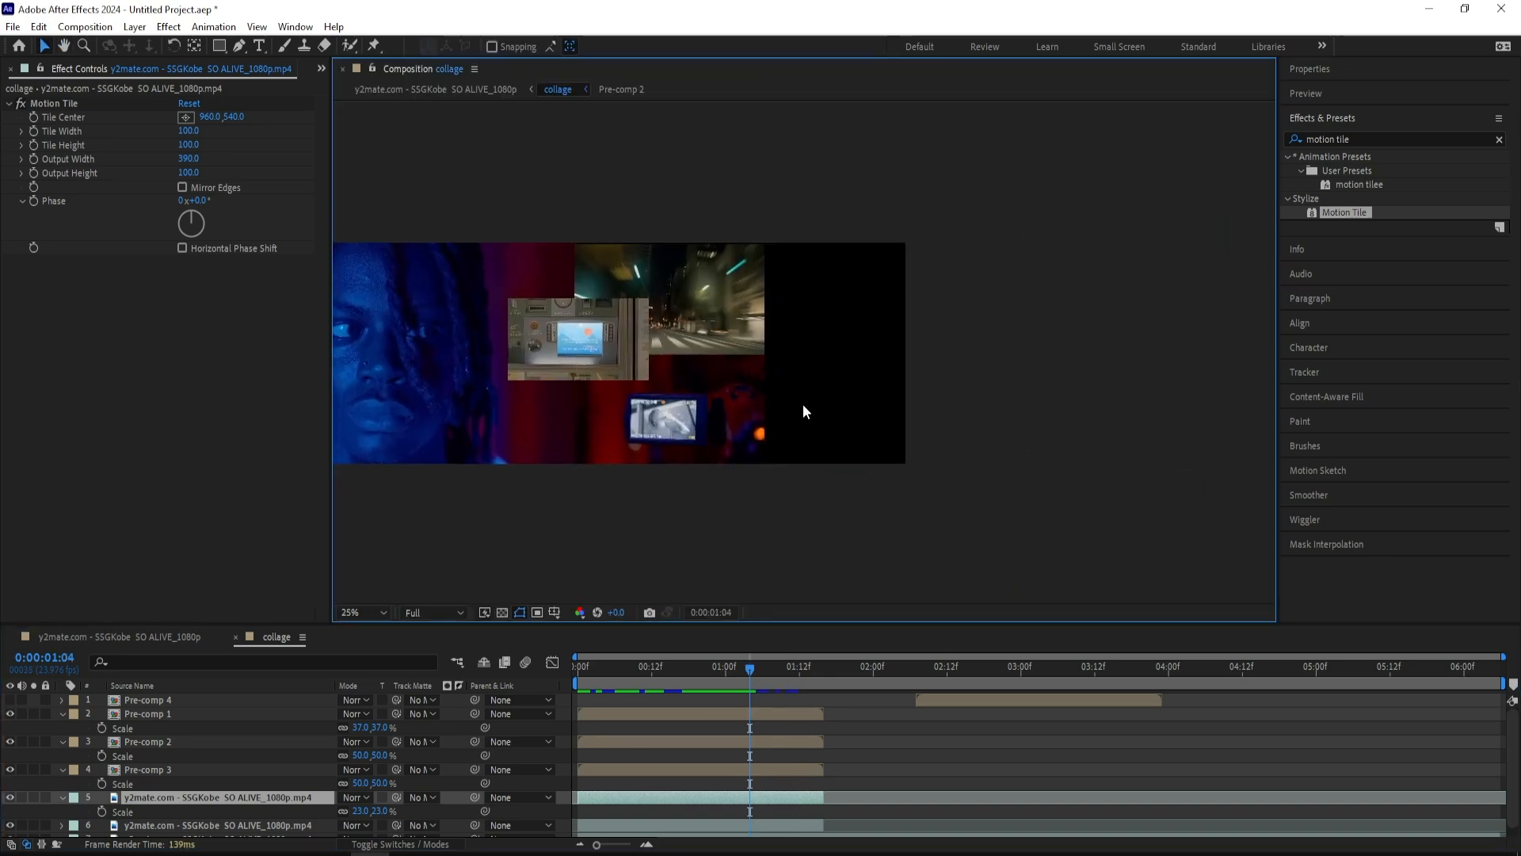
Step: Start Pre-comp 4 at the composition's first frame and make it visible over the empty area at the collage's right end
click(962, 700)
drag(973, 699, 636, 697)
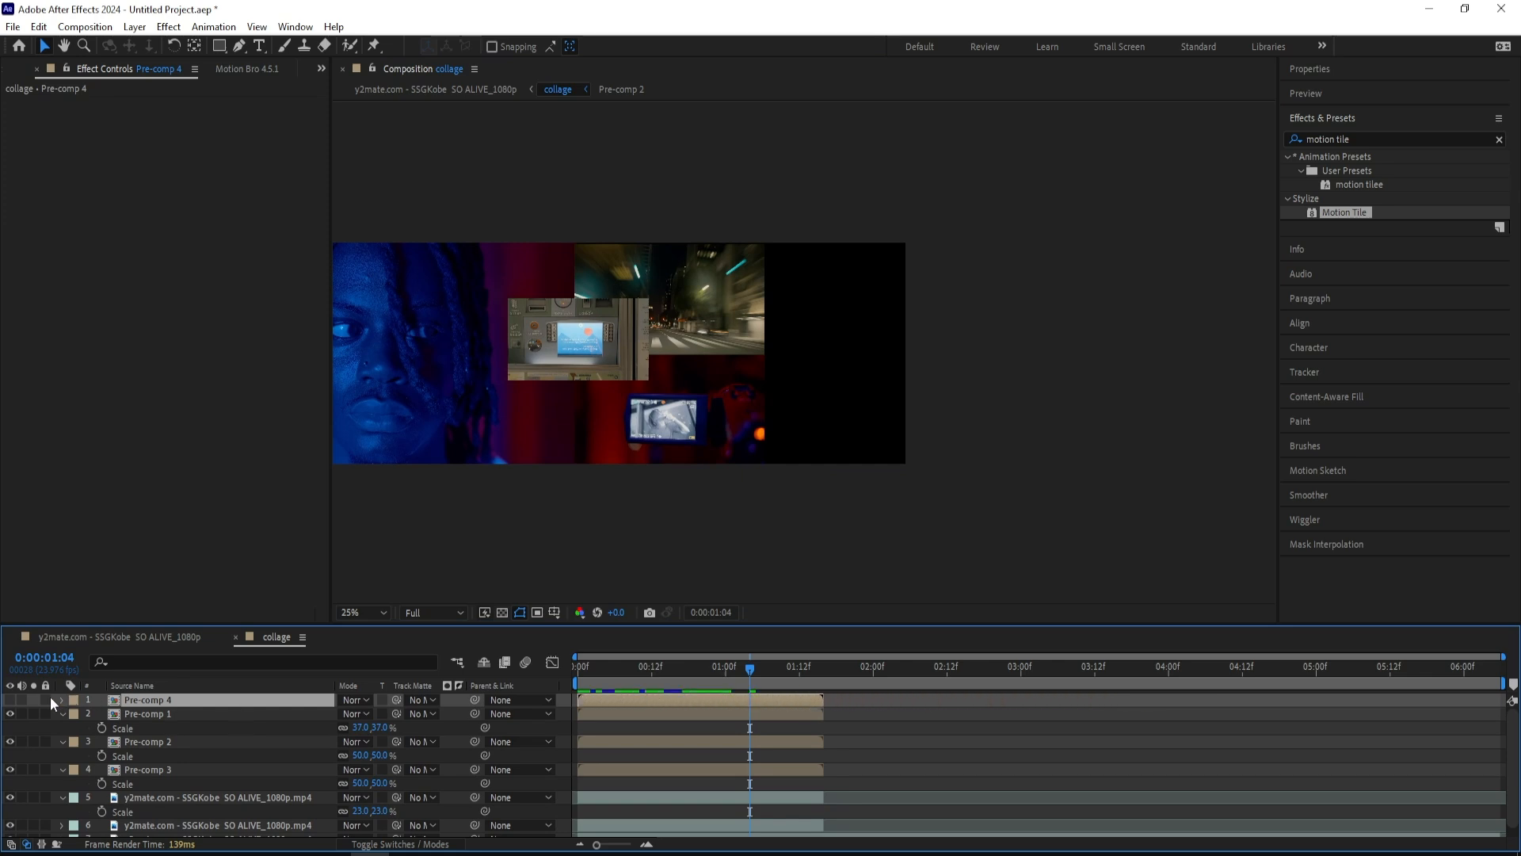
click(10, 700)
drag(519, 401, 768, 412)
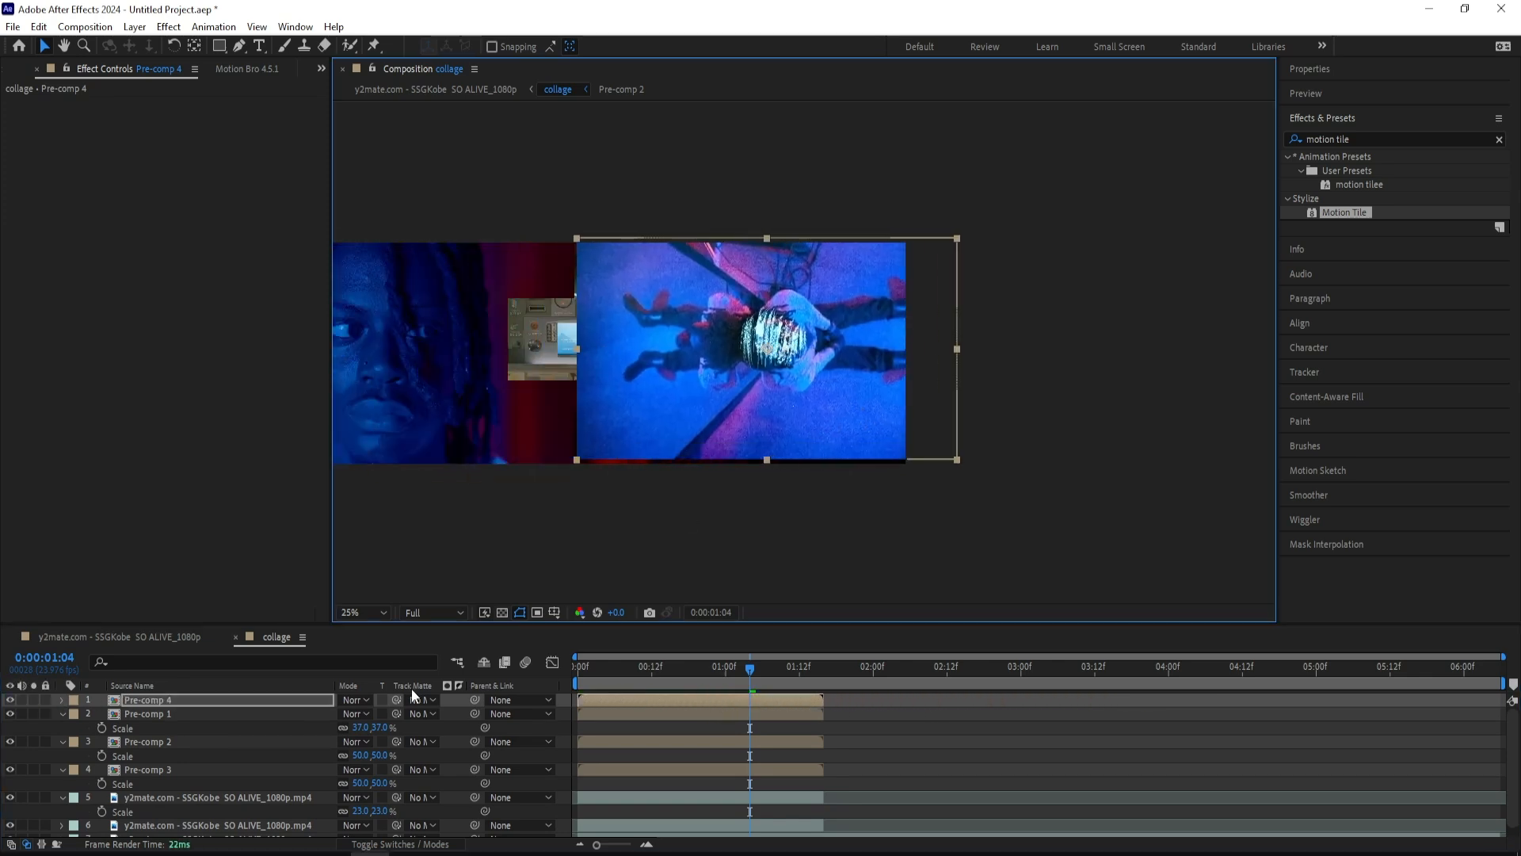
Step: Scale Pre-comp 4 down to 25% and place it at the collage's top edge, against the right side of the night street clip
key(s)
drag(361, 713, 325, 713)
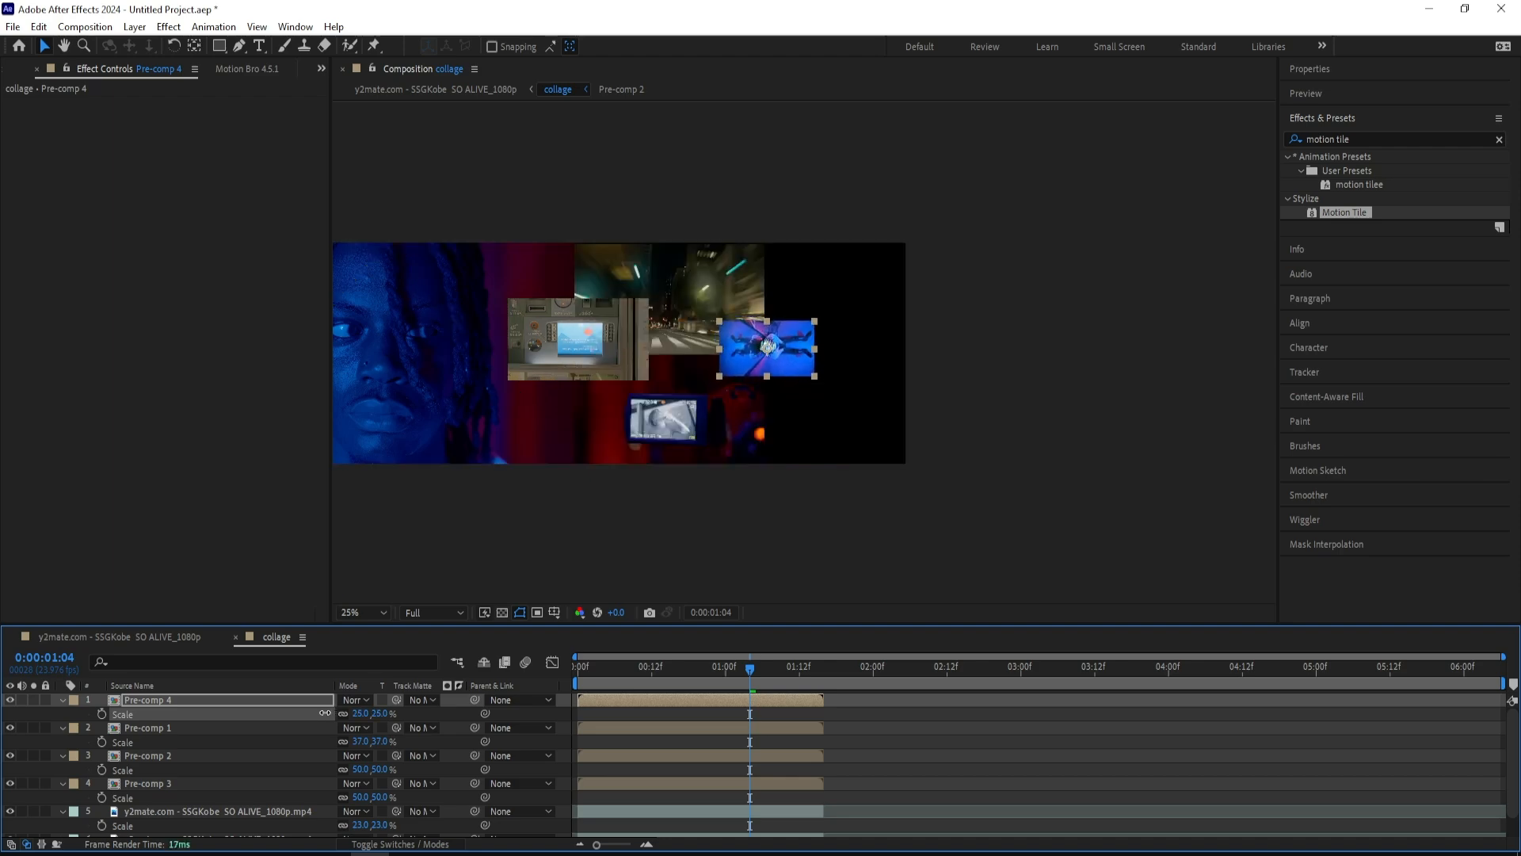
drag(805, 354, 848, 272)
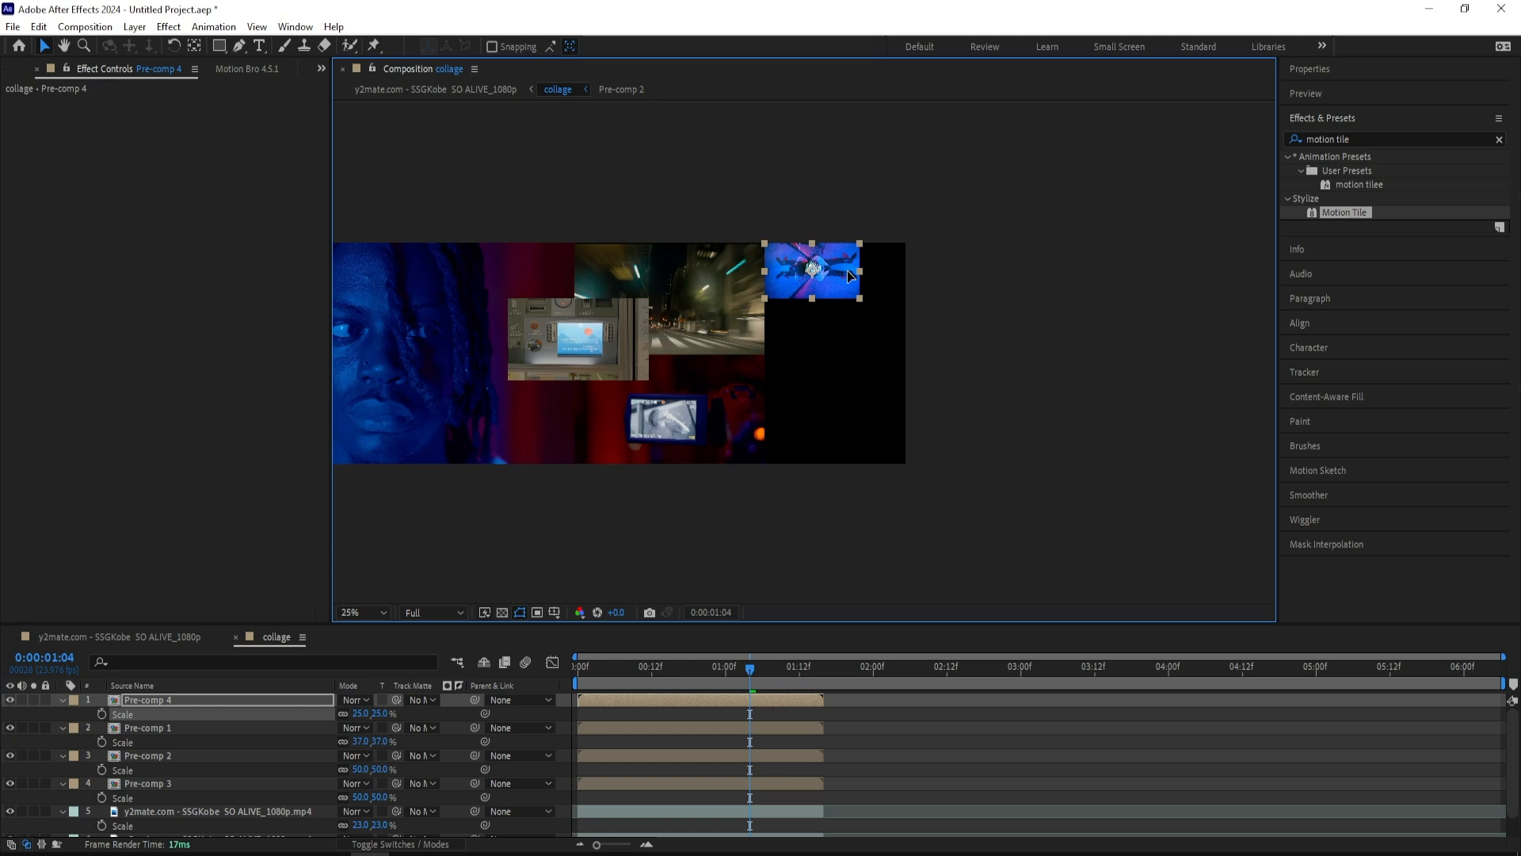
Step: Apply Motion Tile to Pre-comp 4 with an Output Height of 720 to fill a vertical column
click(727, 700)
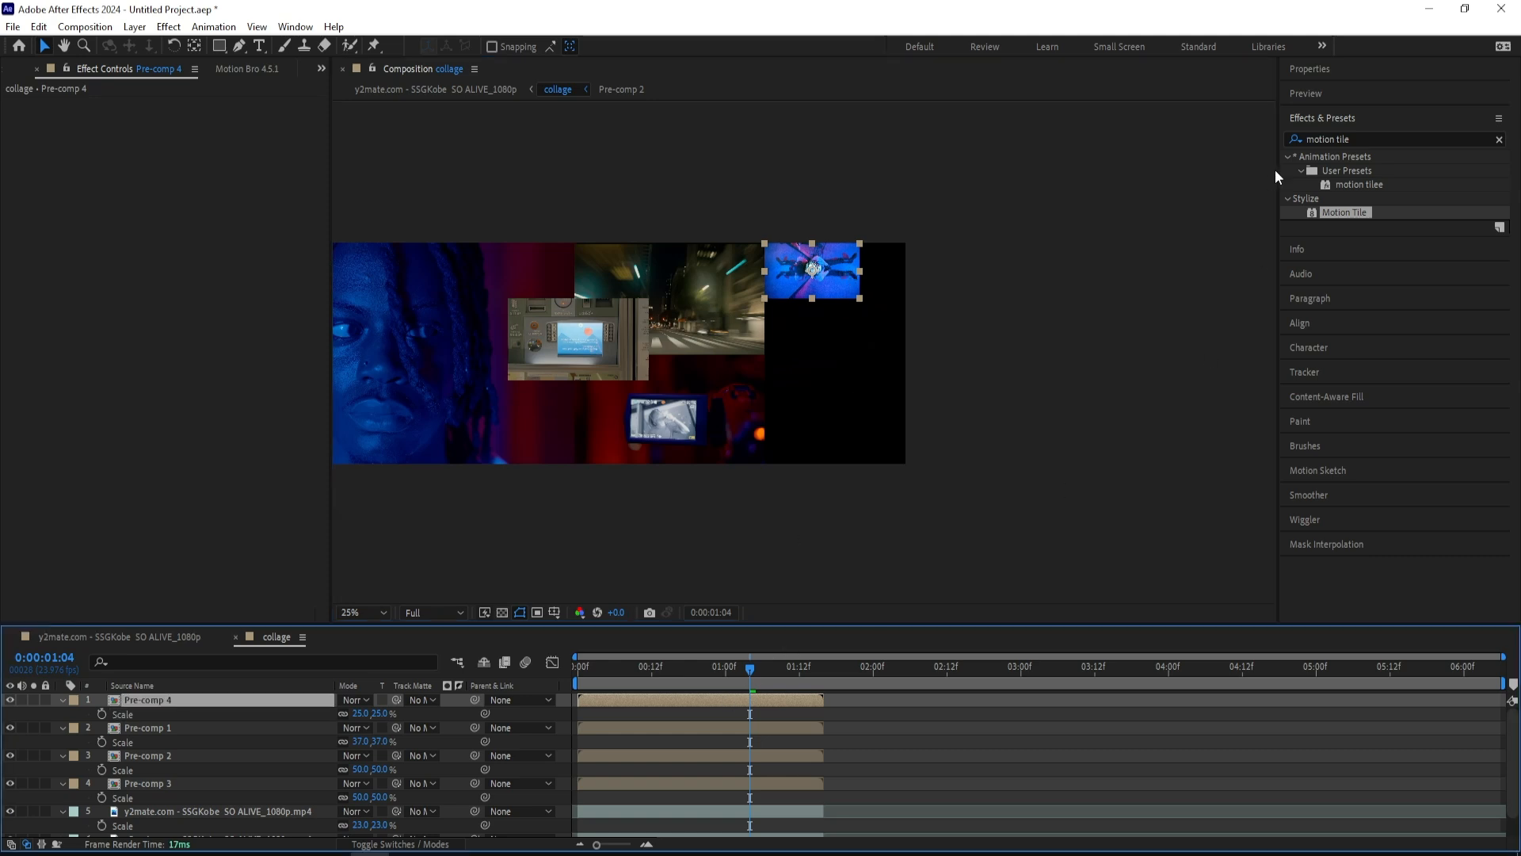
double_click(1355, 211)
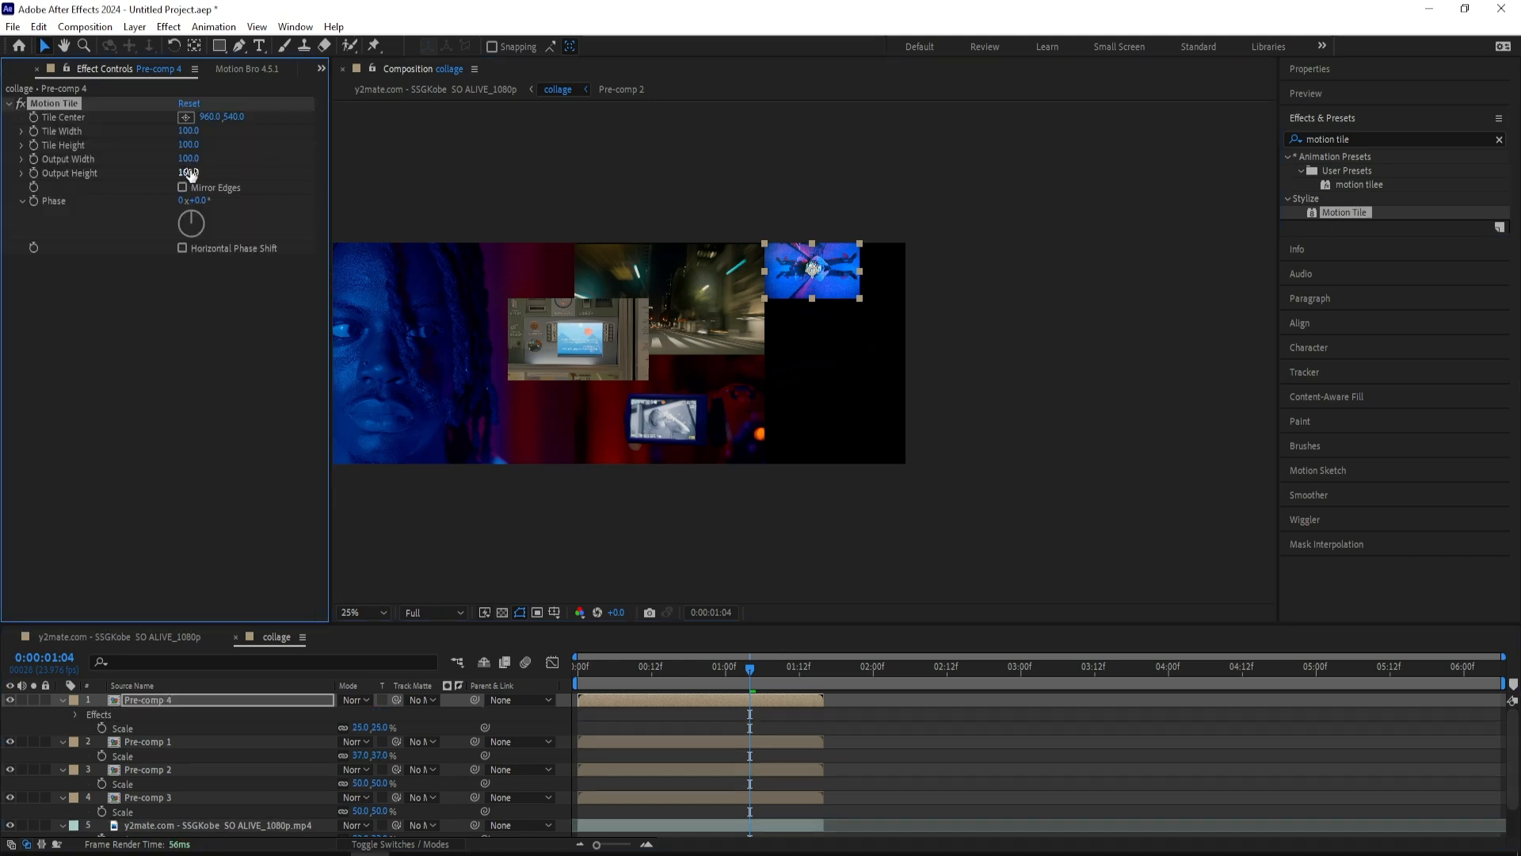
drag(190, 172, 241, 178)
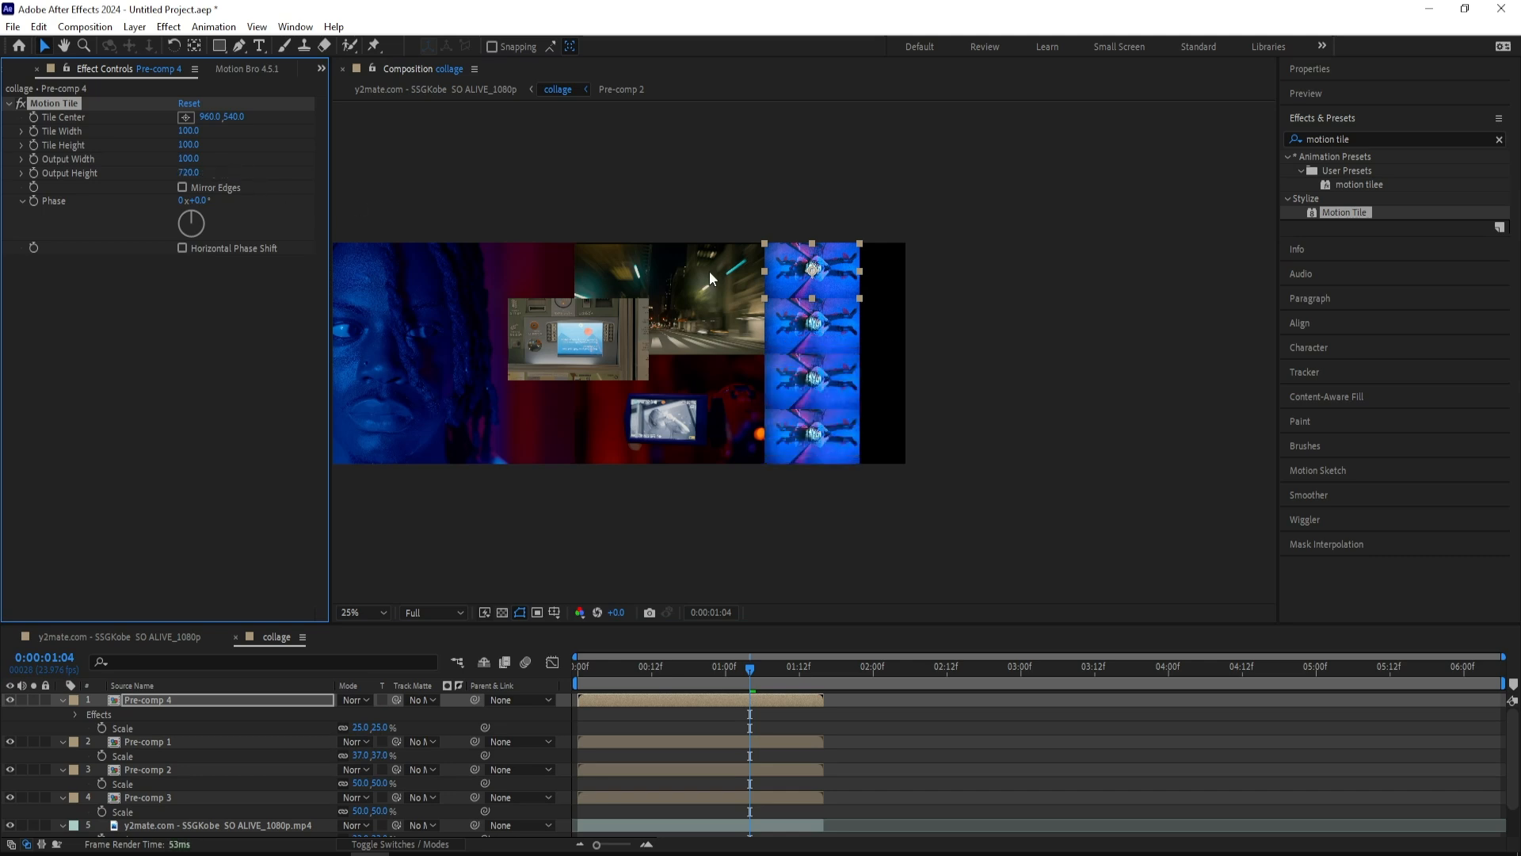
click(783, 714)
drag(749, 672, 707, 673)
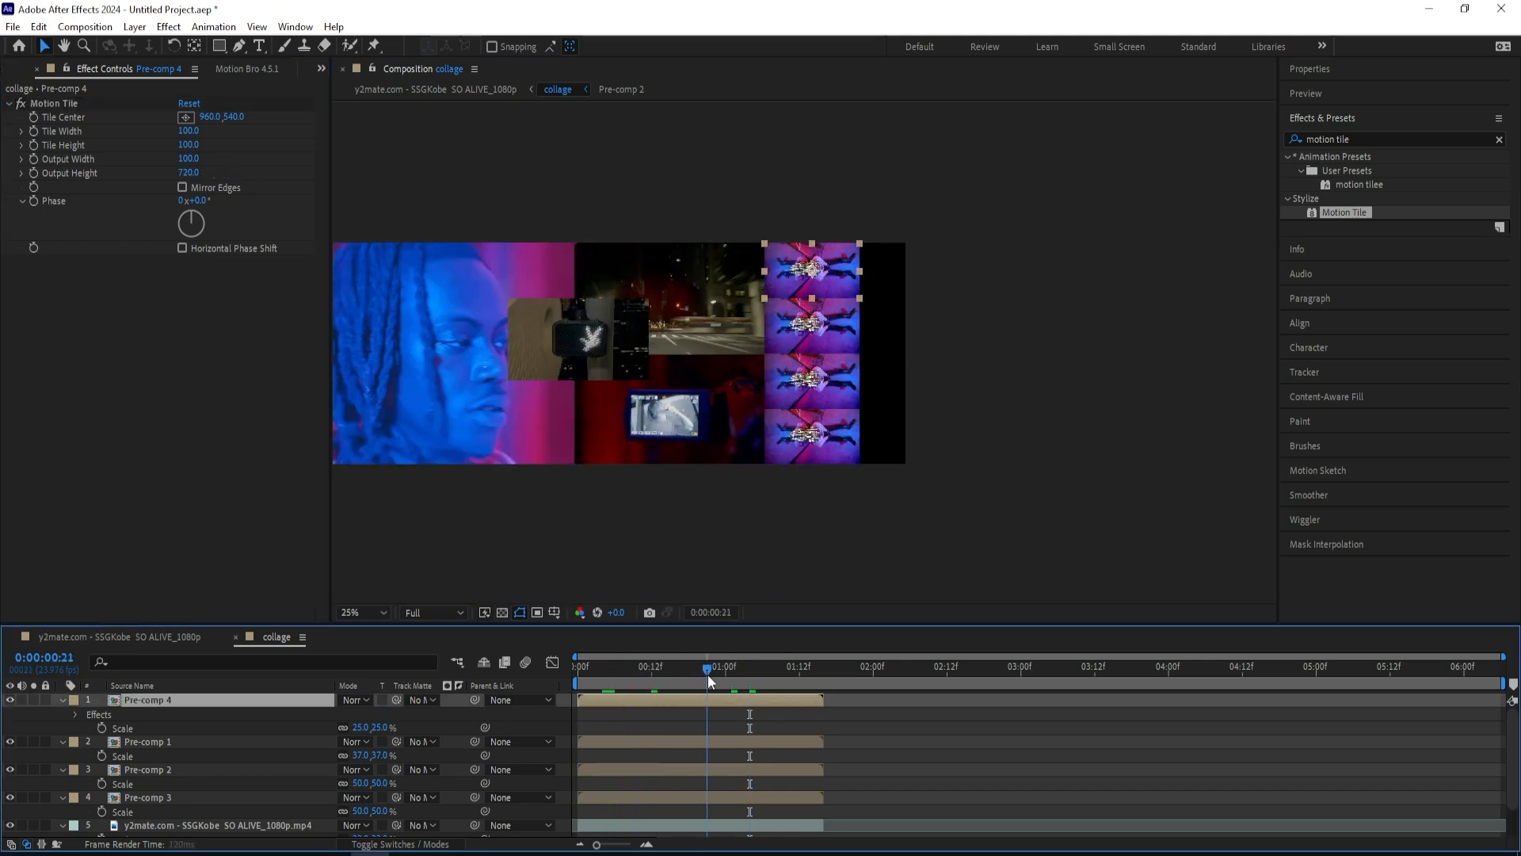
click(870, 374)
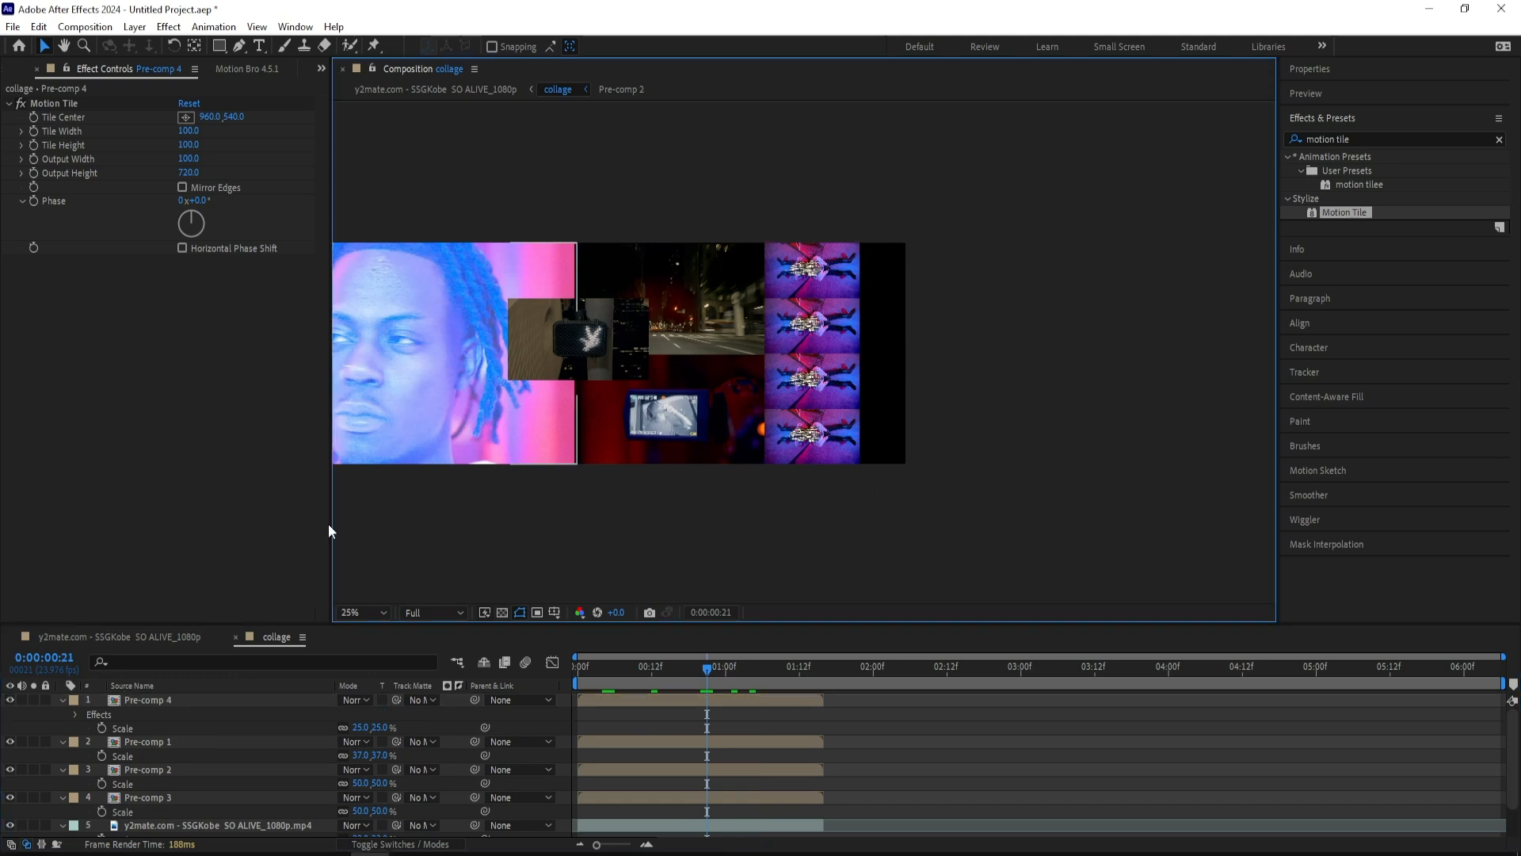
Step: Limit Pre-comp 5's work area to its opening clip and play it back, returning to the collage composition
click(123, 643)
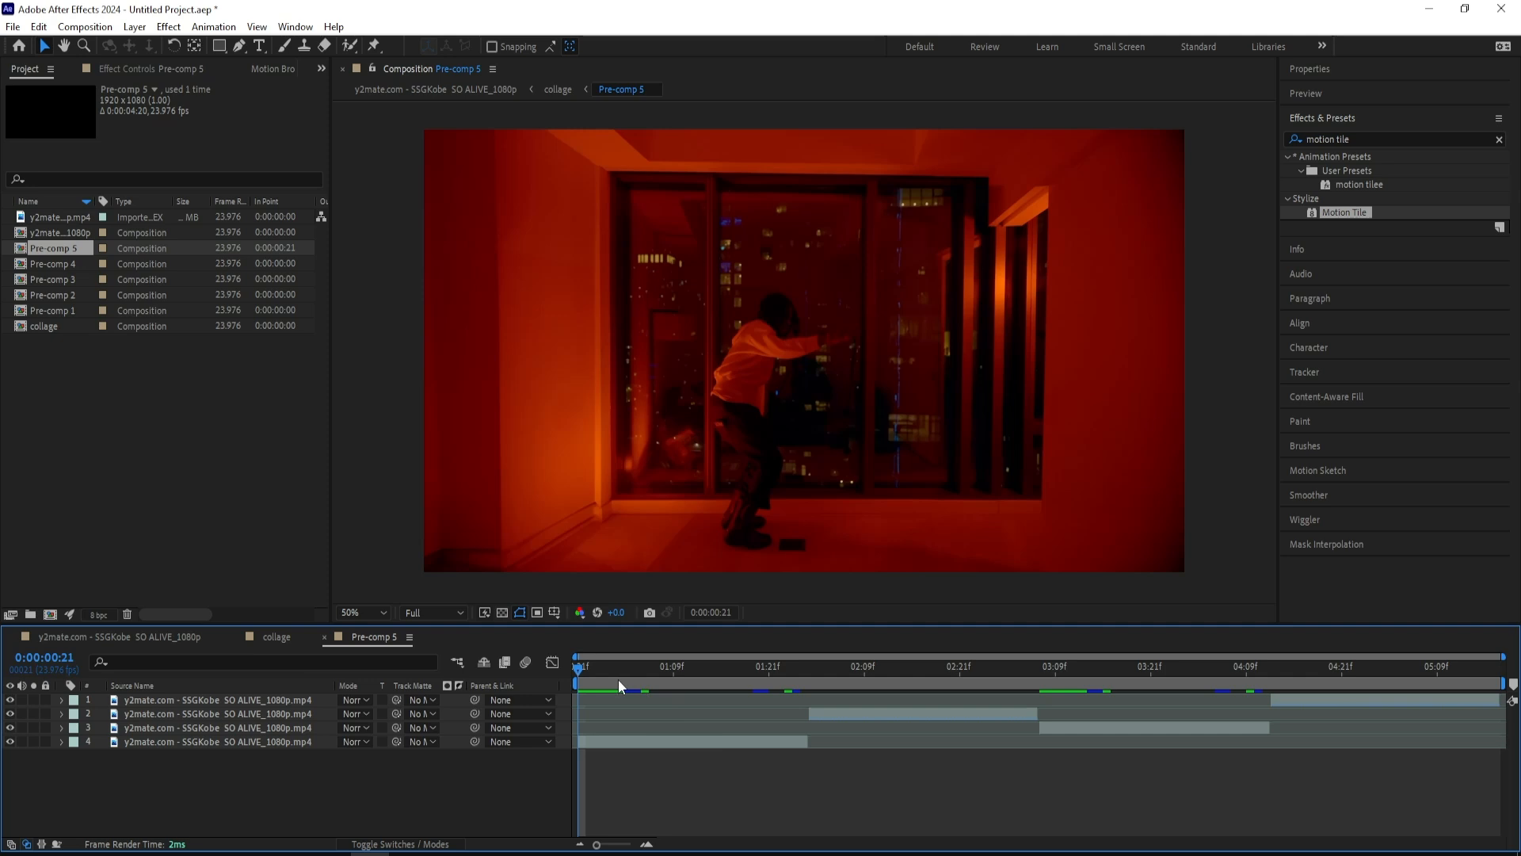
drag(590, 682, 819, 682)
key(space)
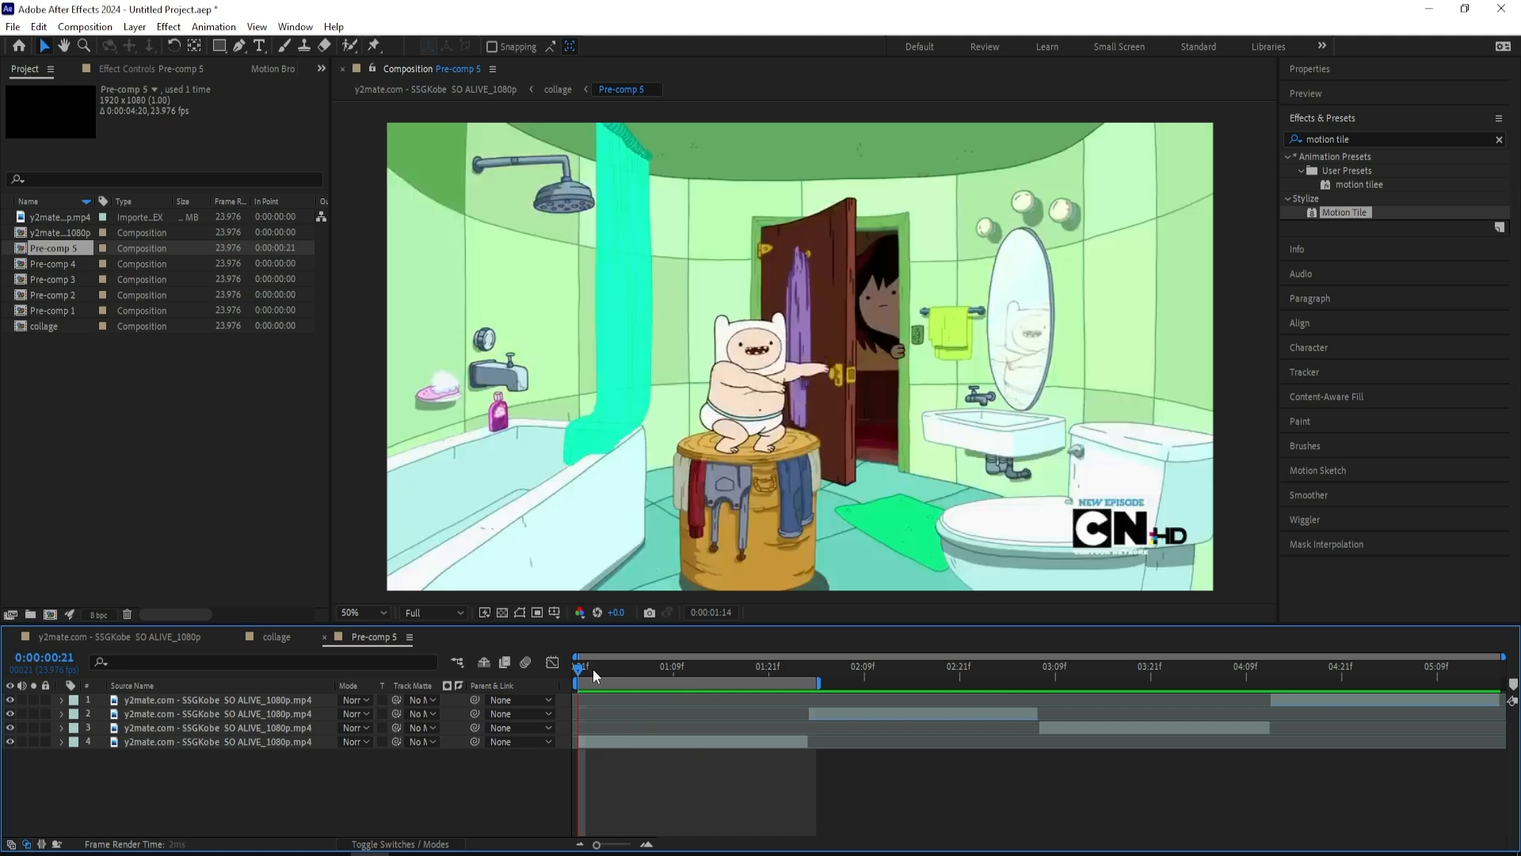
key(space)
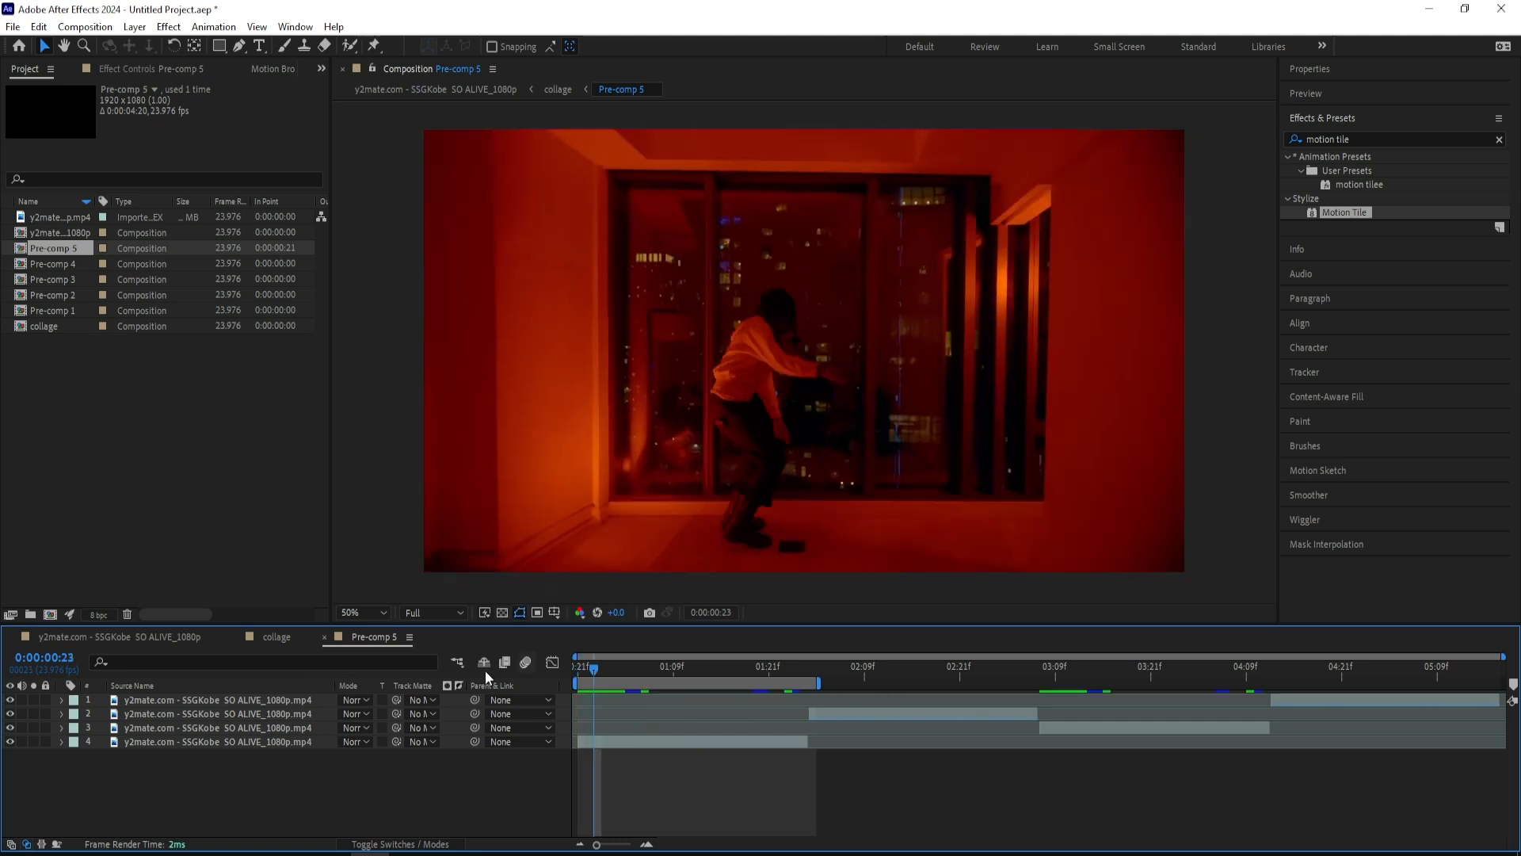
click(325, 637)
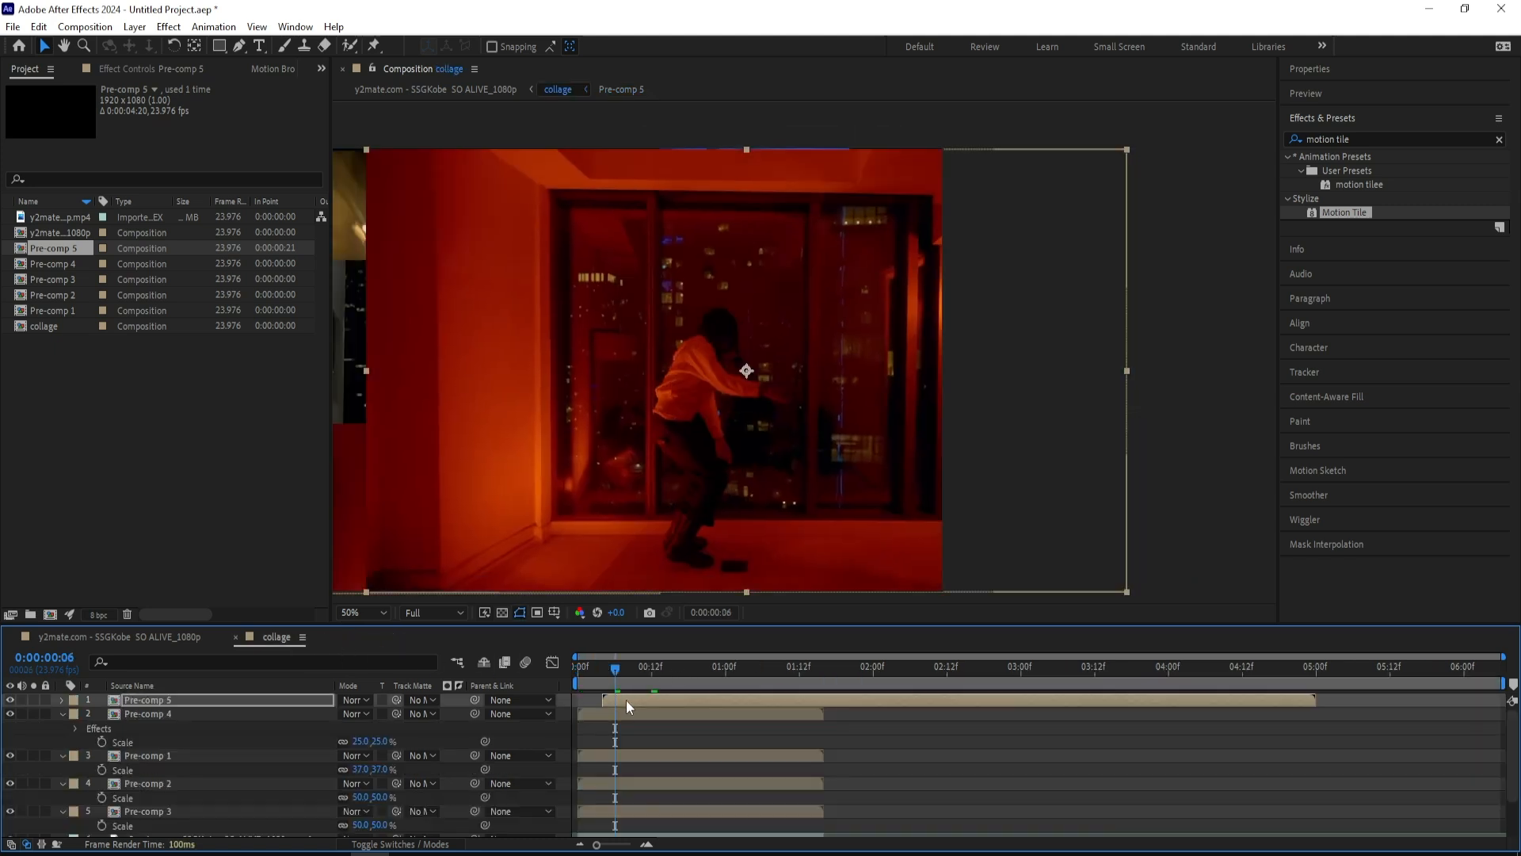
Step: Scale Pre-comp 5 down to a small thumbnail and rotate it to -90°
key(s)
drag(387, 717, 321, 713)
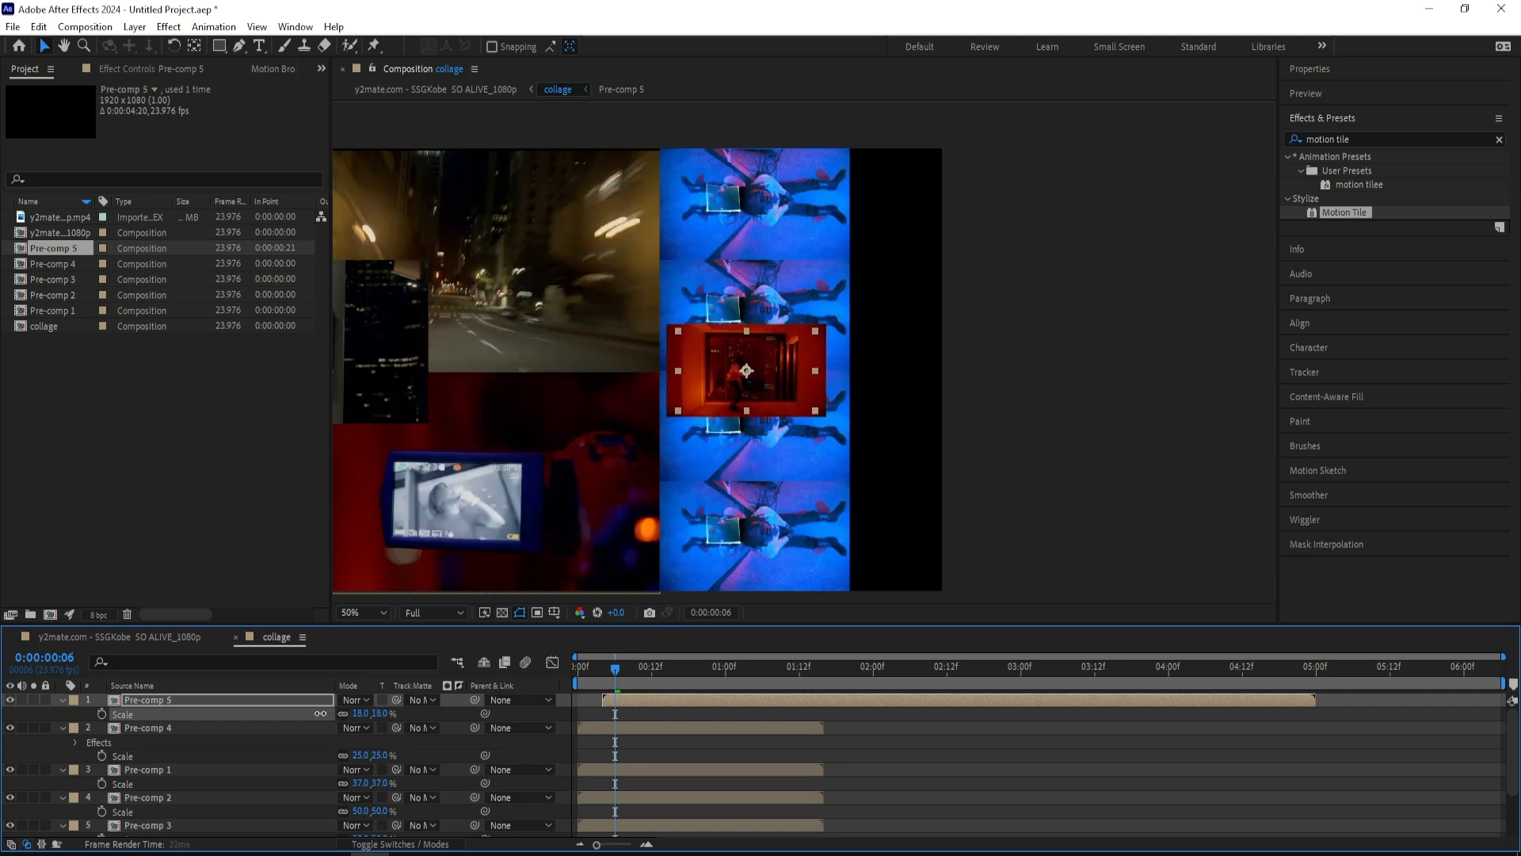
key(r)
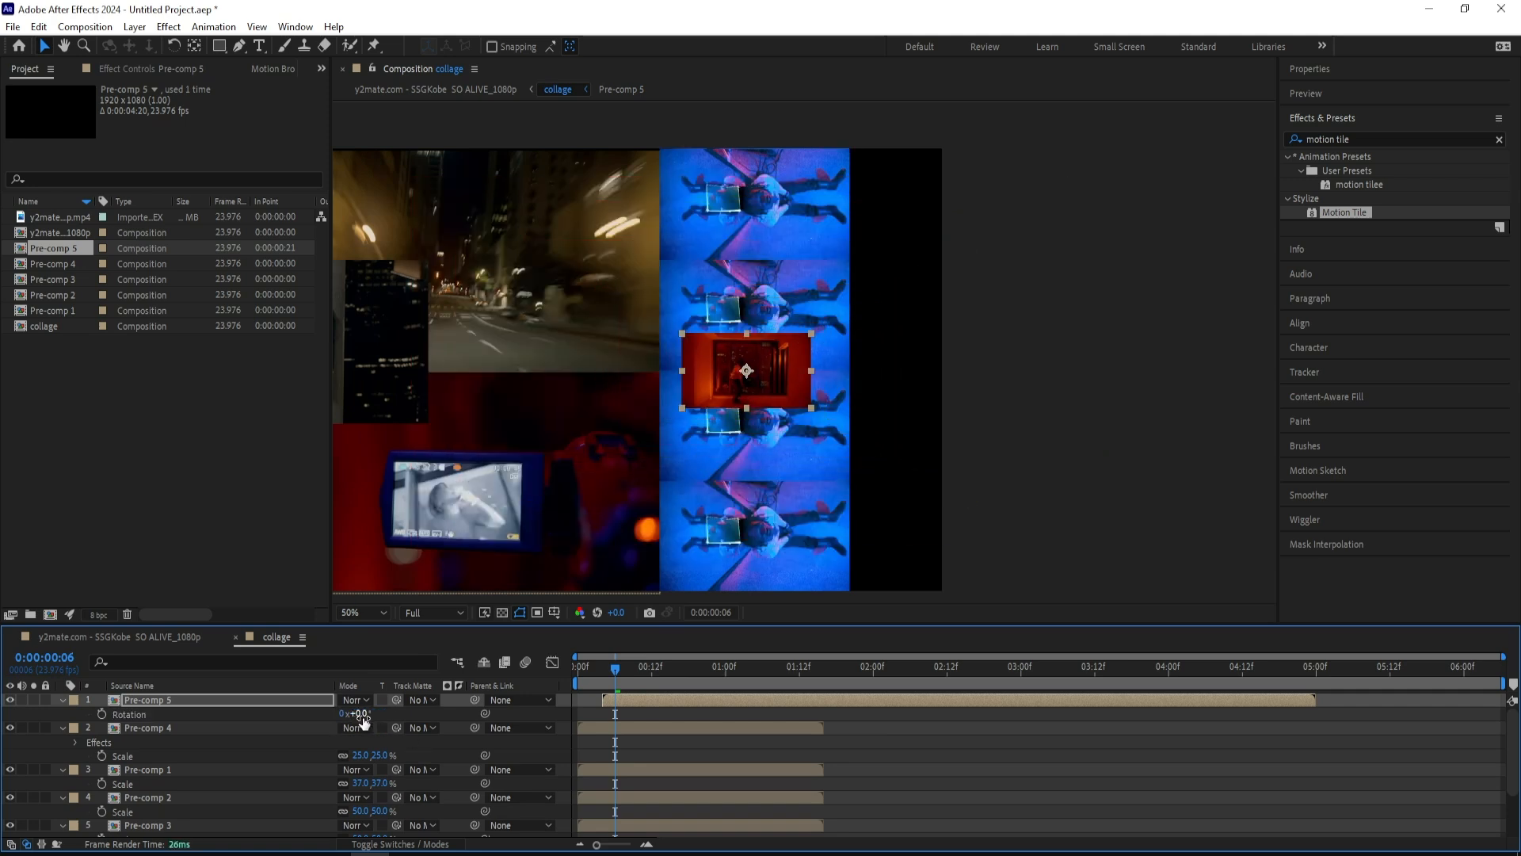
text(-90)
key(Return)
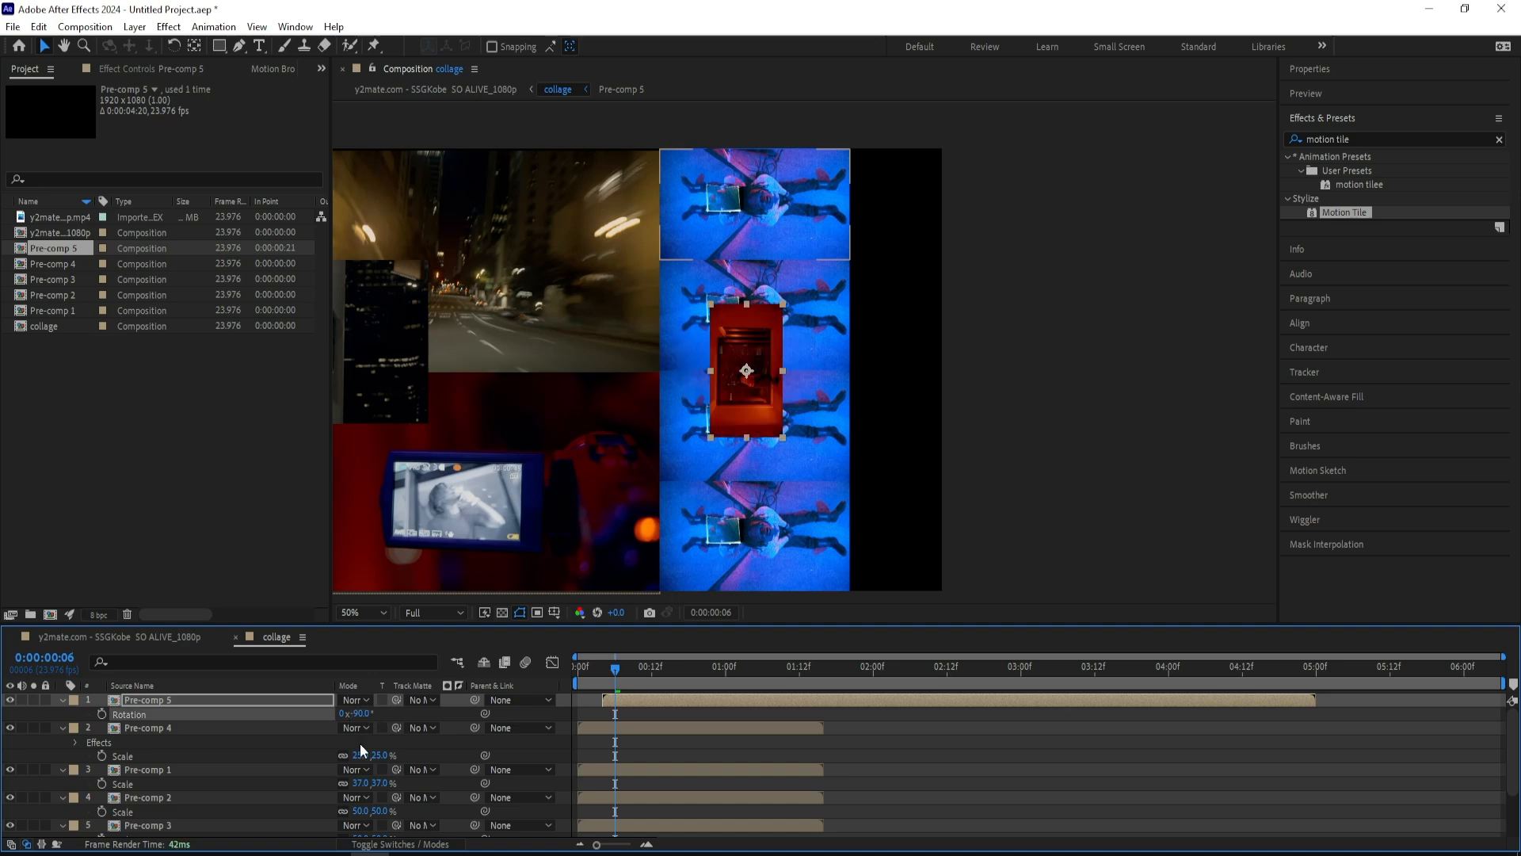
Step: Place Pre-comp 5 at the top of the remaining black strip and enlarge it slightly to cover the strip's width
drag(759, 373, 941, 217)
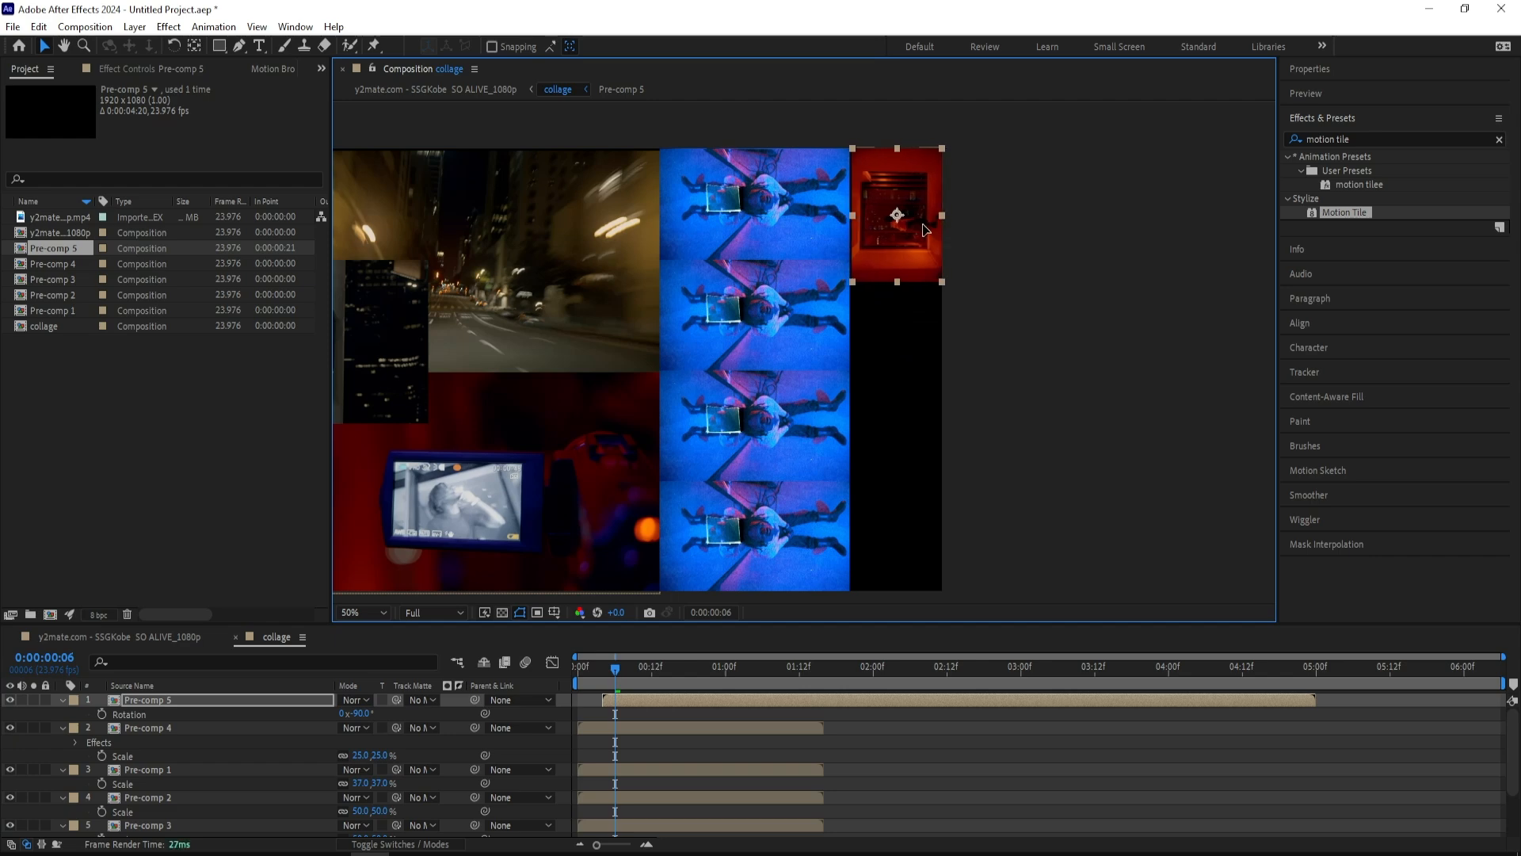
key(s)
drag(372, 714, 373, 713)
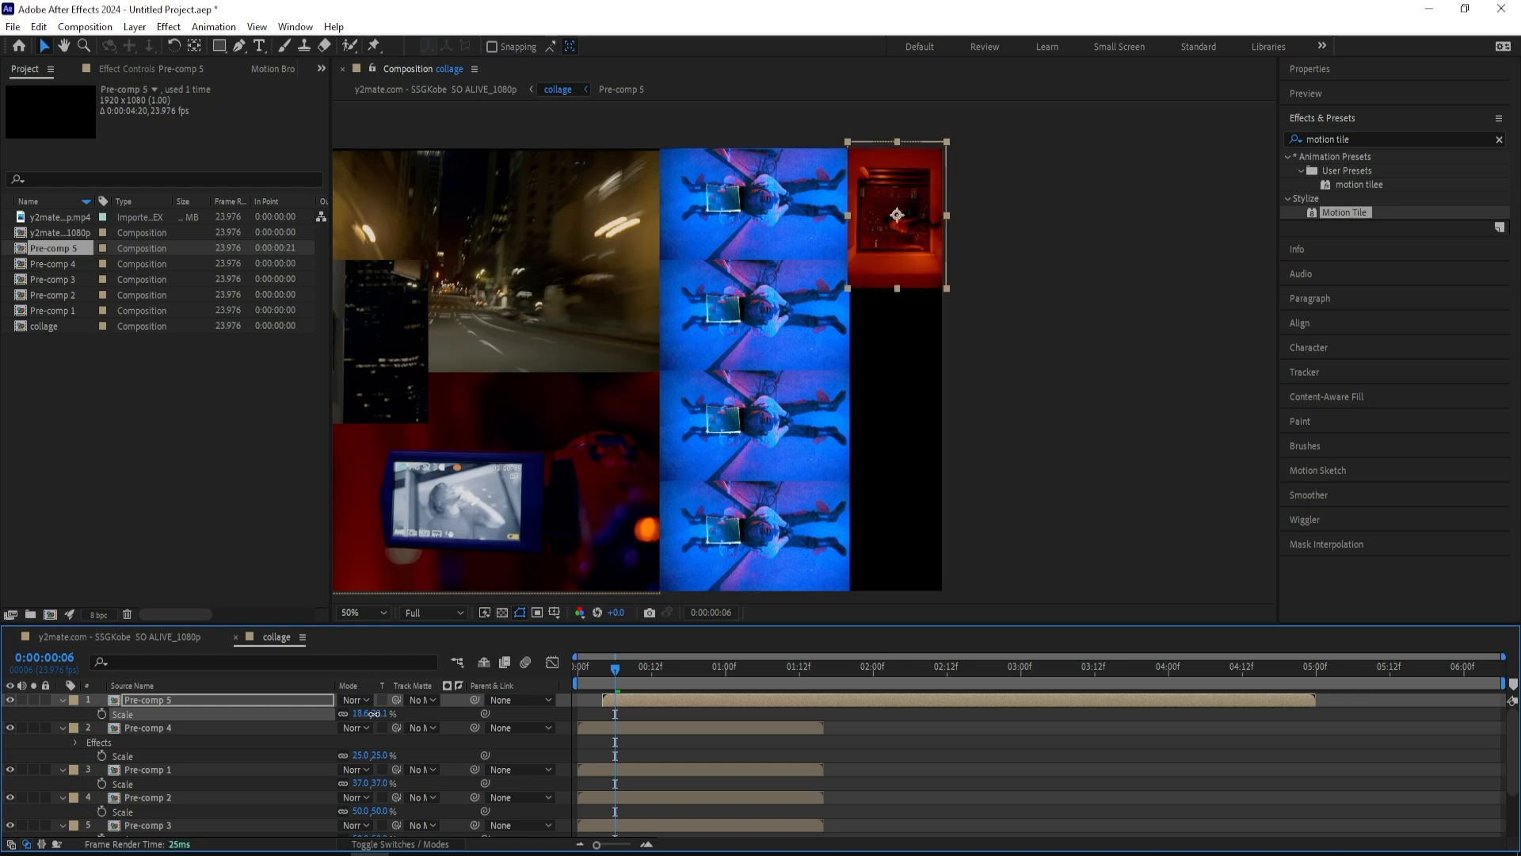
Step: Apply Motion Tile to Pre-comp 5 with an Output Width of 560 to fill the remaining vertical strip
double_click(1355, 211)
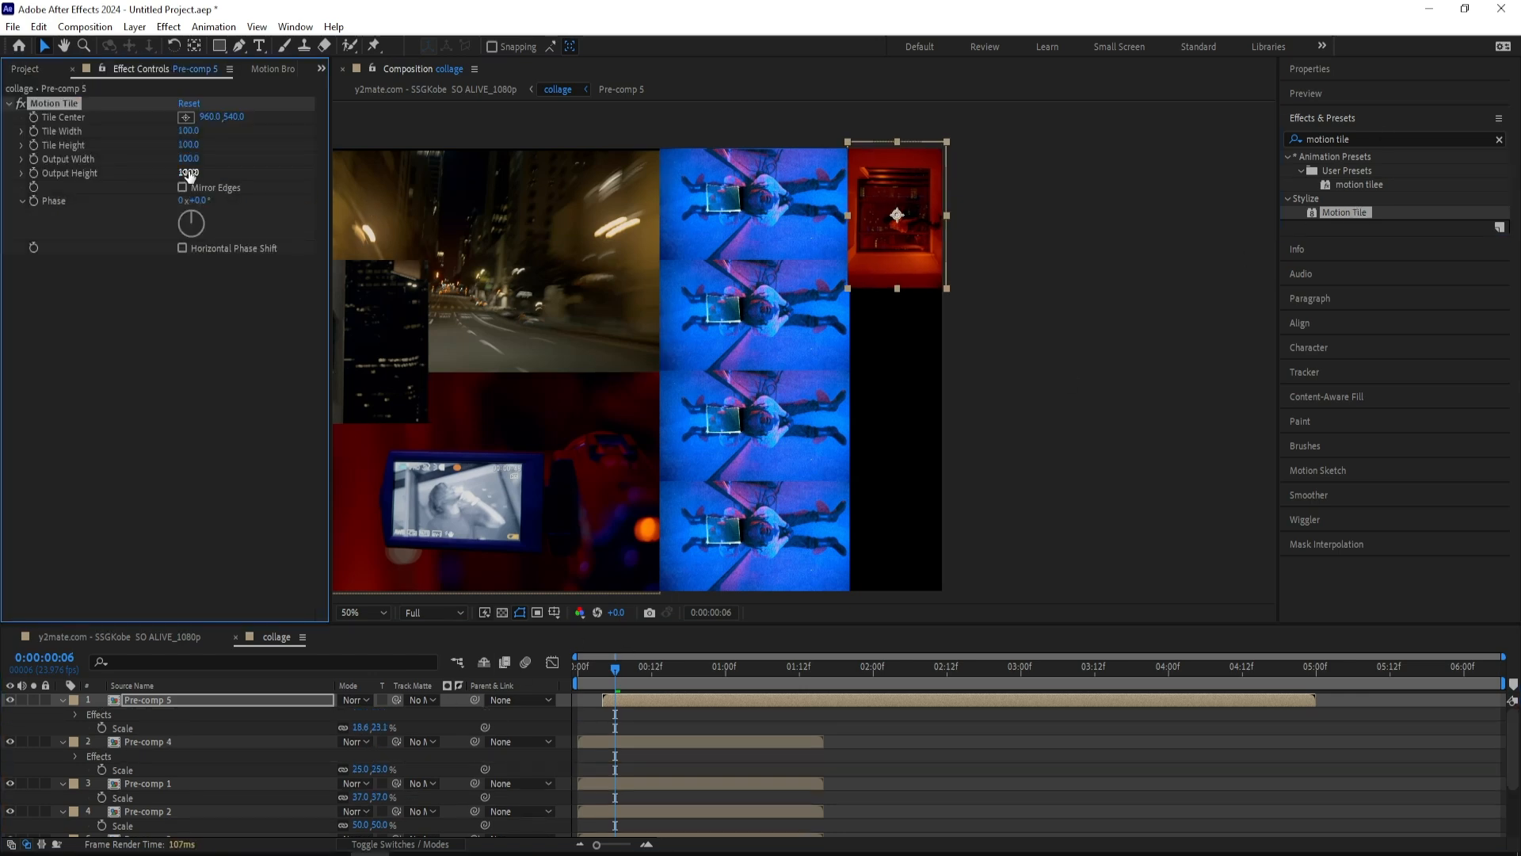
drag(187, 162, 229, 166)
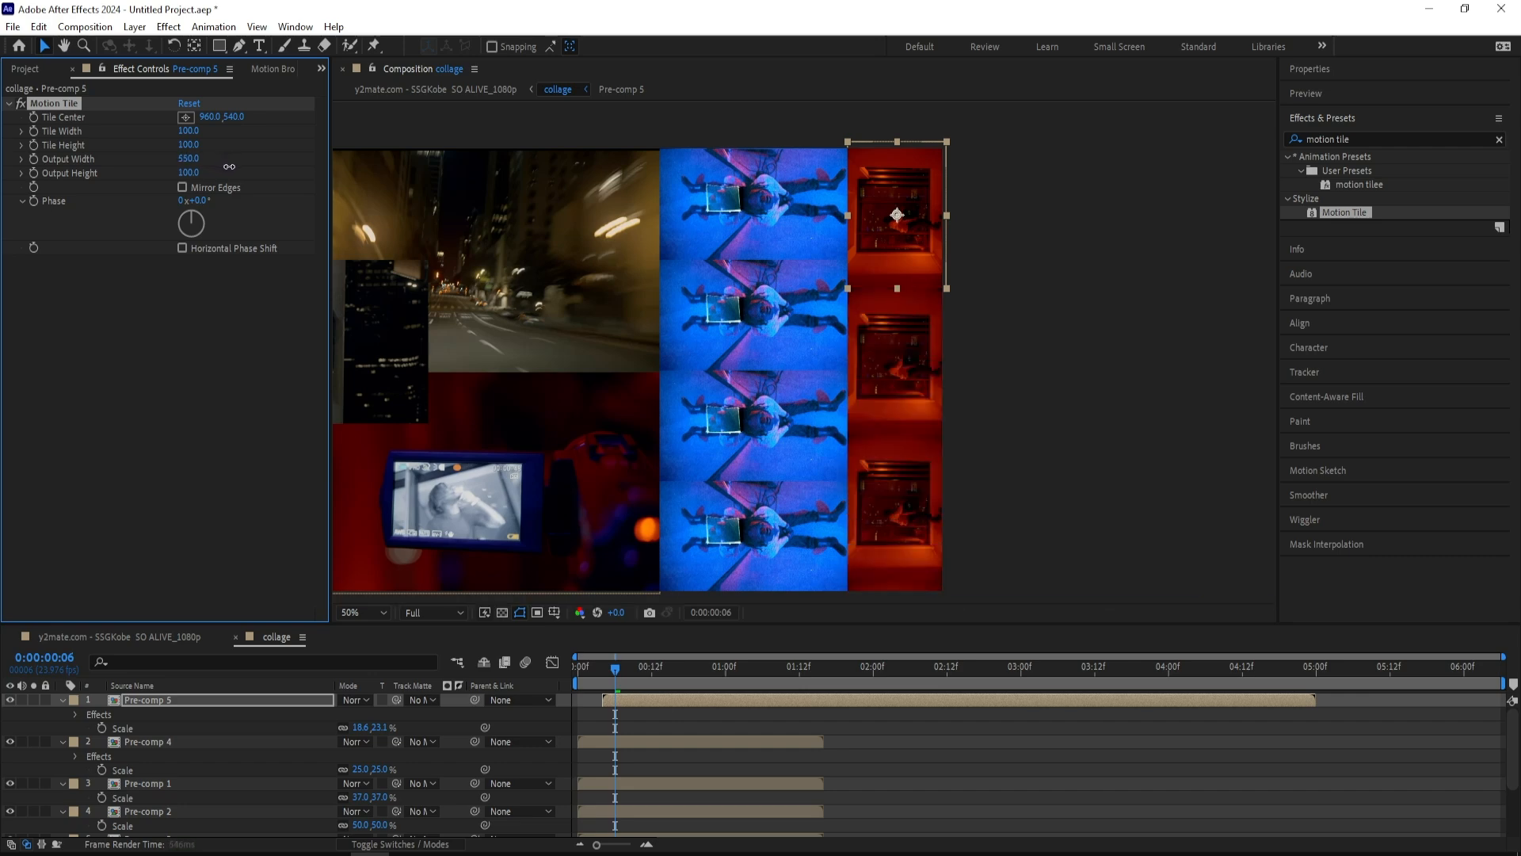
drag(914, 287, 876, 266)
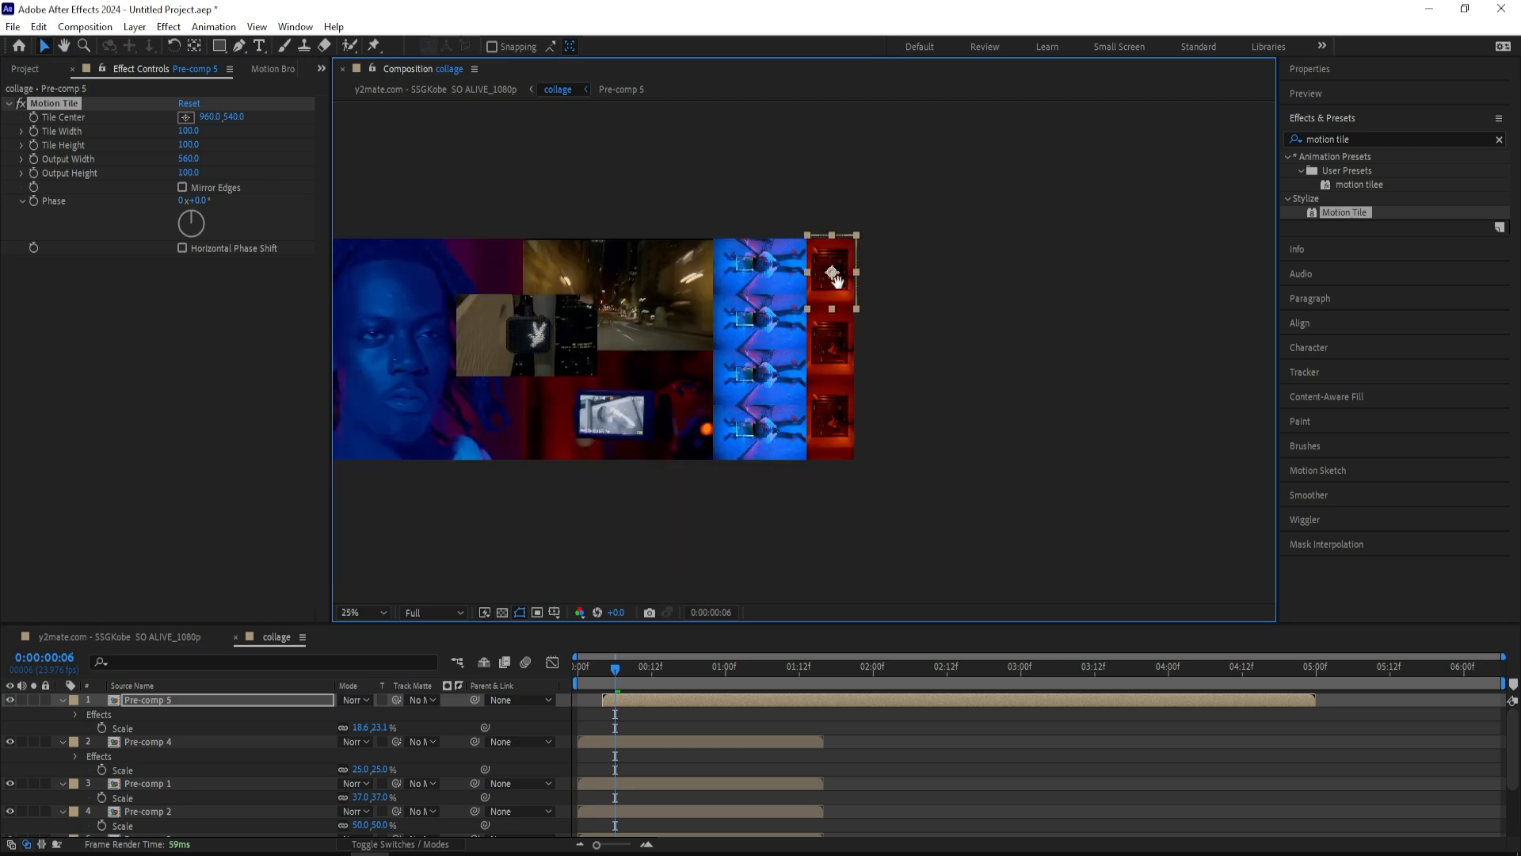
Step: Shift the Pre-comp 5 layer earlier in time so it starts at the beginning of the collage timeline
scroll(693, 466, down, 1)
drag(635, 488, 1016, 430)
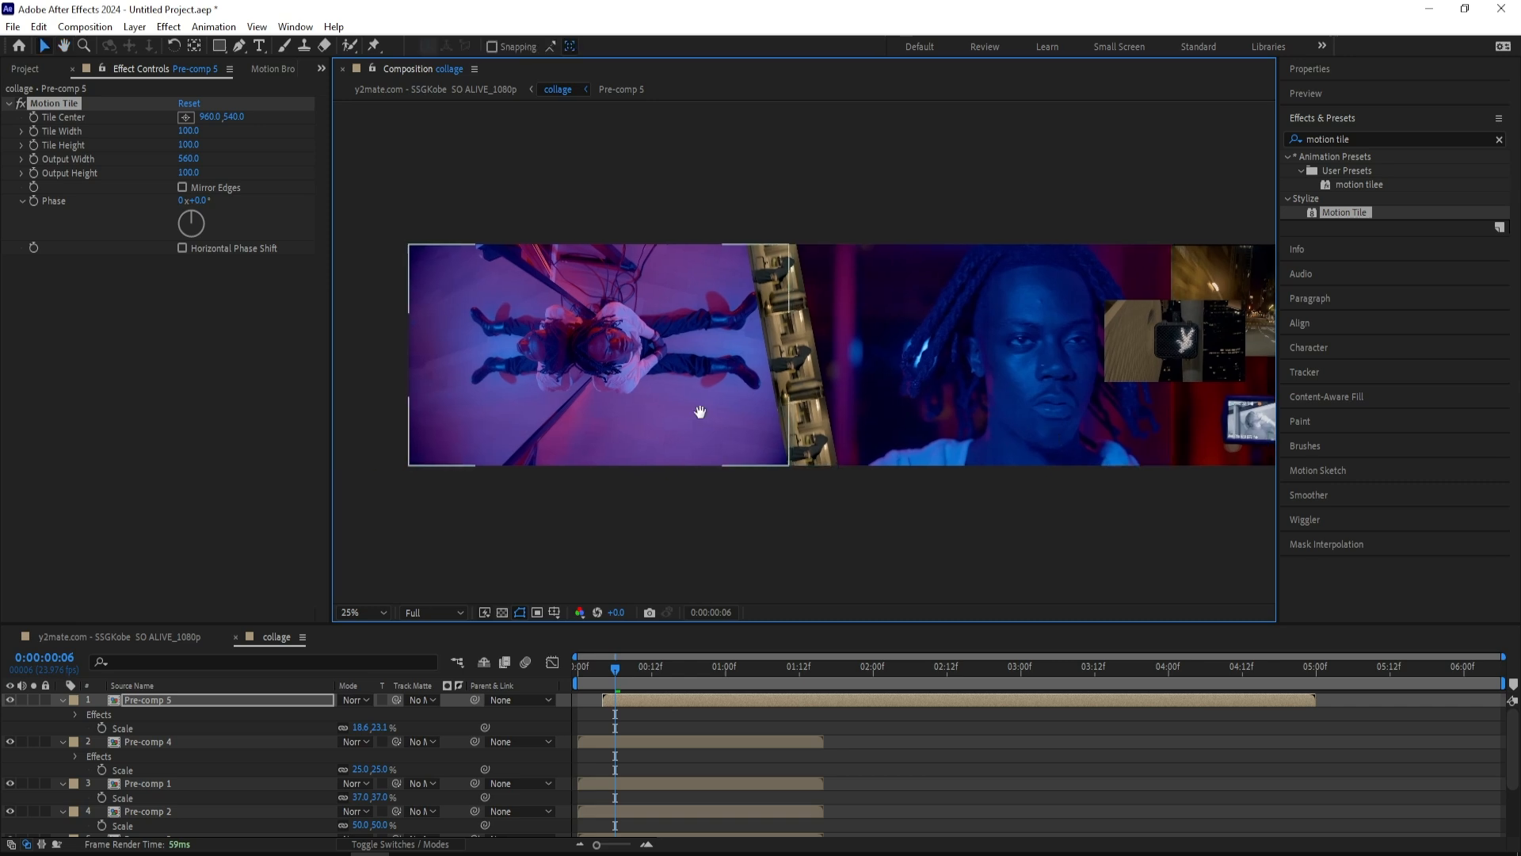
scroll(680, 372, up, 1)
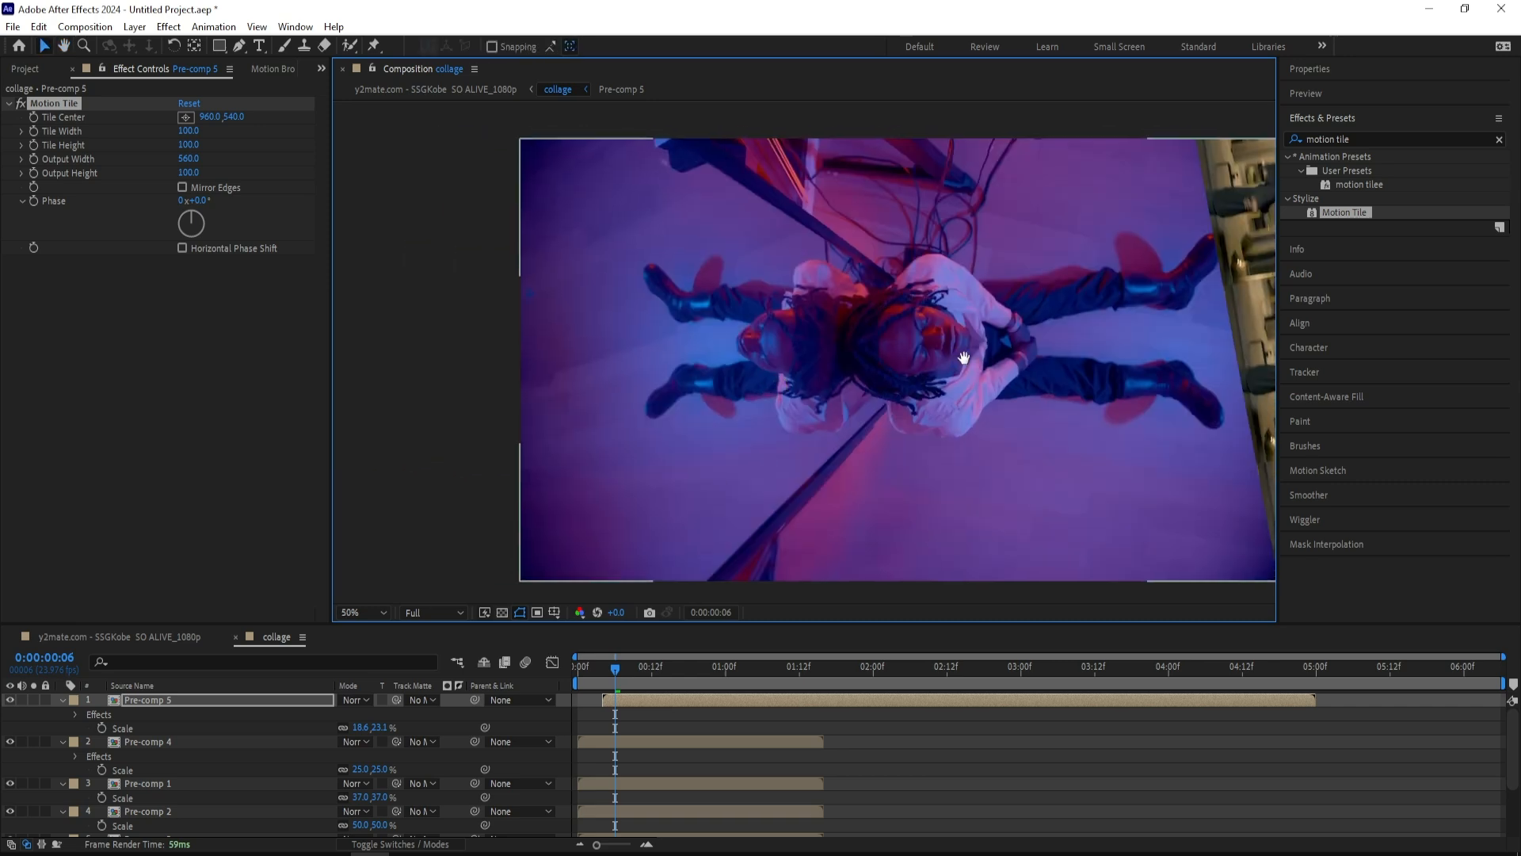
drag(963, 358, 819, 491)
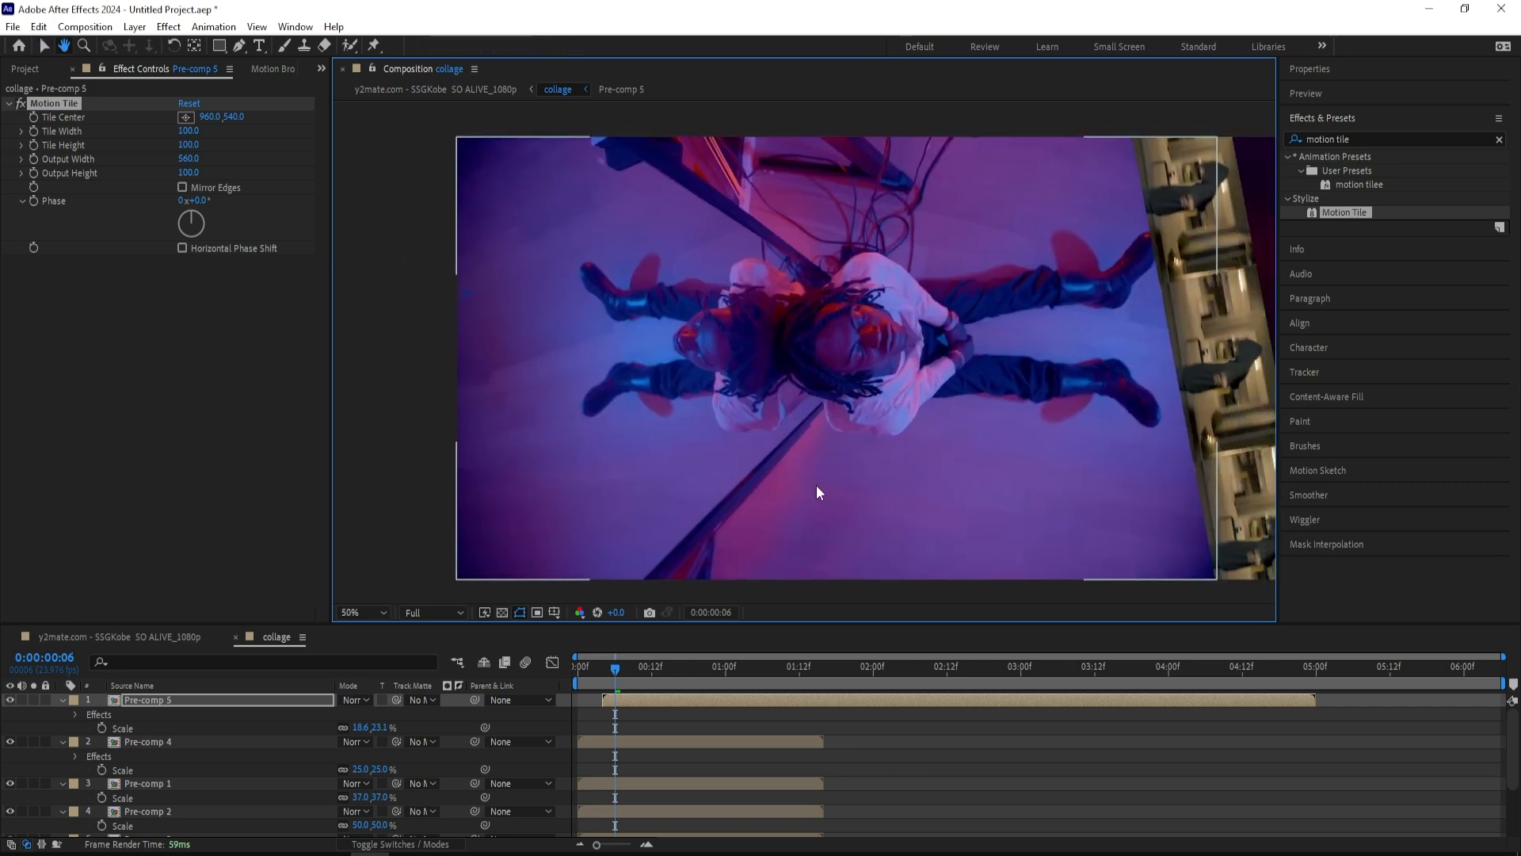
drag(659, 699, 638, 697)
Step: Inspect the joins between the collage clips and nudge Pre-comp 2 into alignment with Pre-comp 3 and its neighbours
drag(1006, 396, 846, 383)
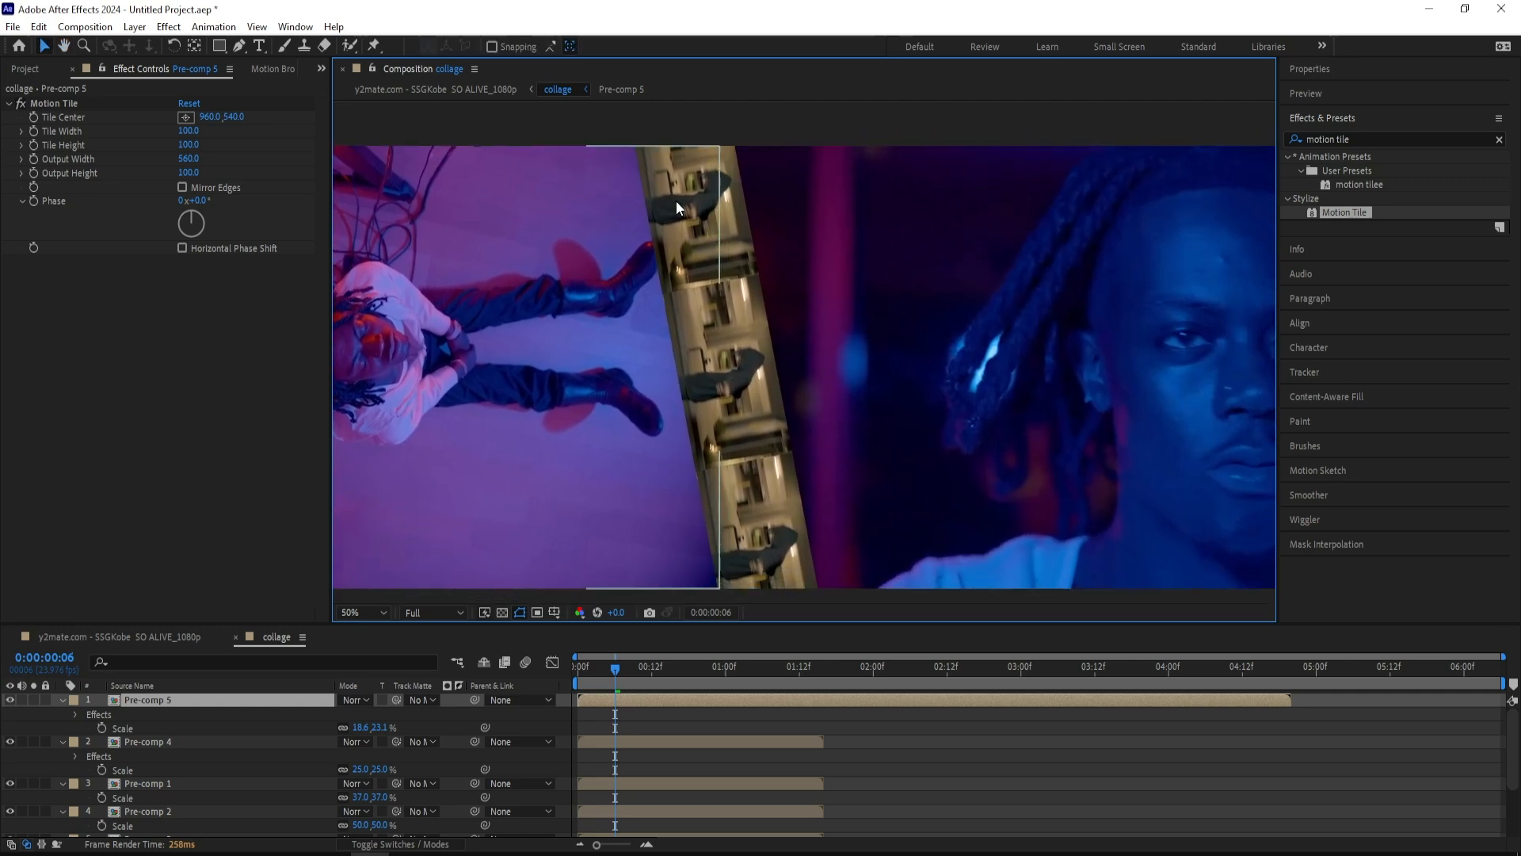
drag(677, 207, 818, 207)
mouse_move(619, 674)
mouse_down()
mouse_move(655, 671)
mouse_move(630, 686)
mouse_up()
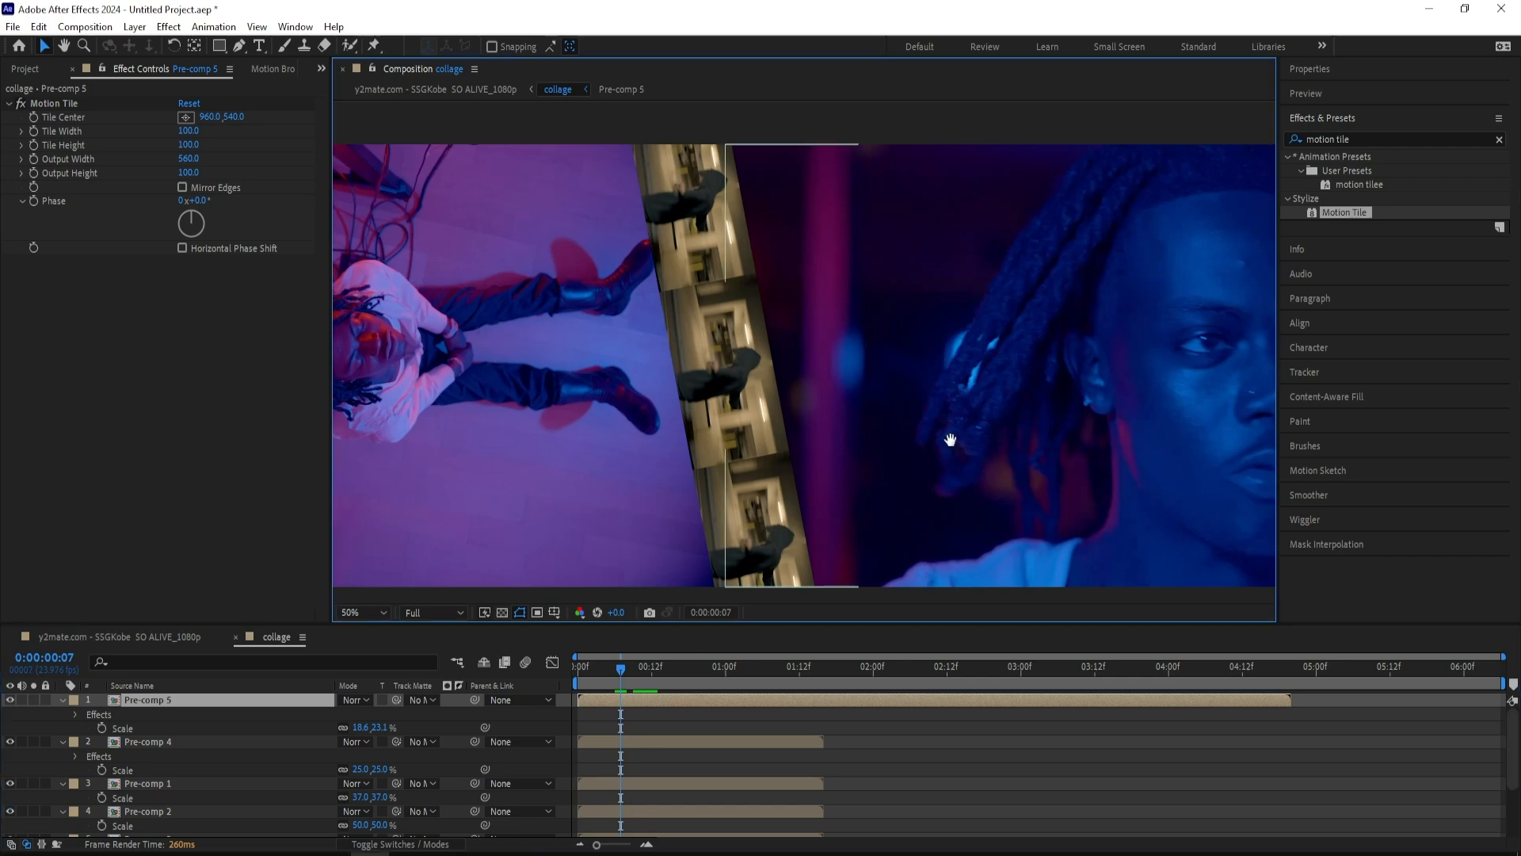
drag(954, 435, 673, 449)
drag(853, 481, 731, 467)
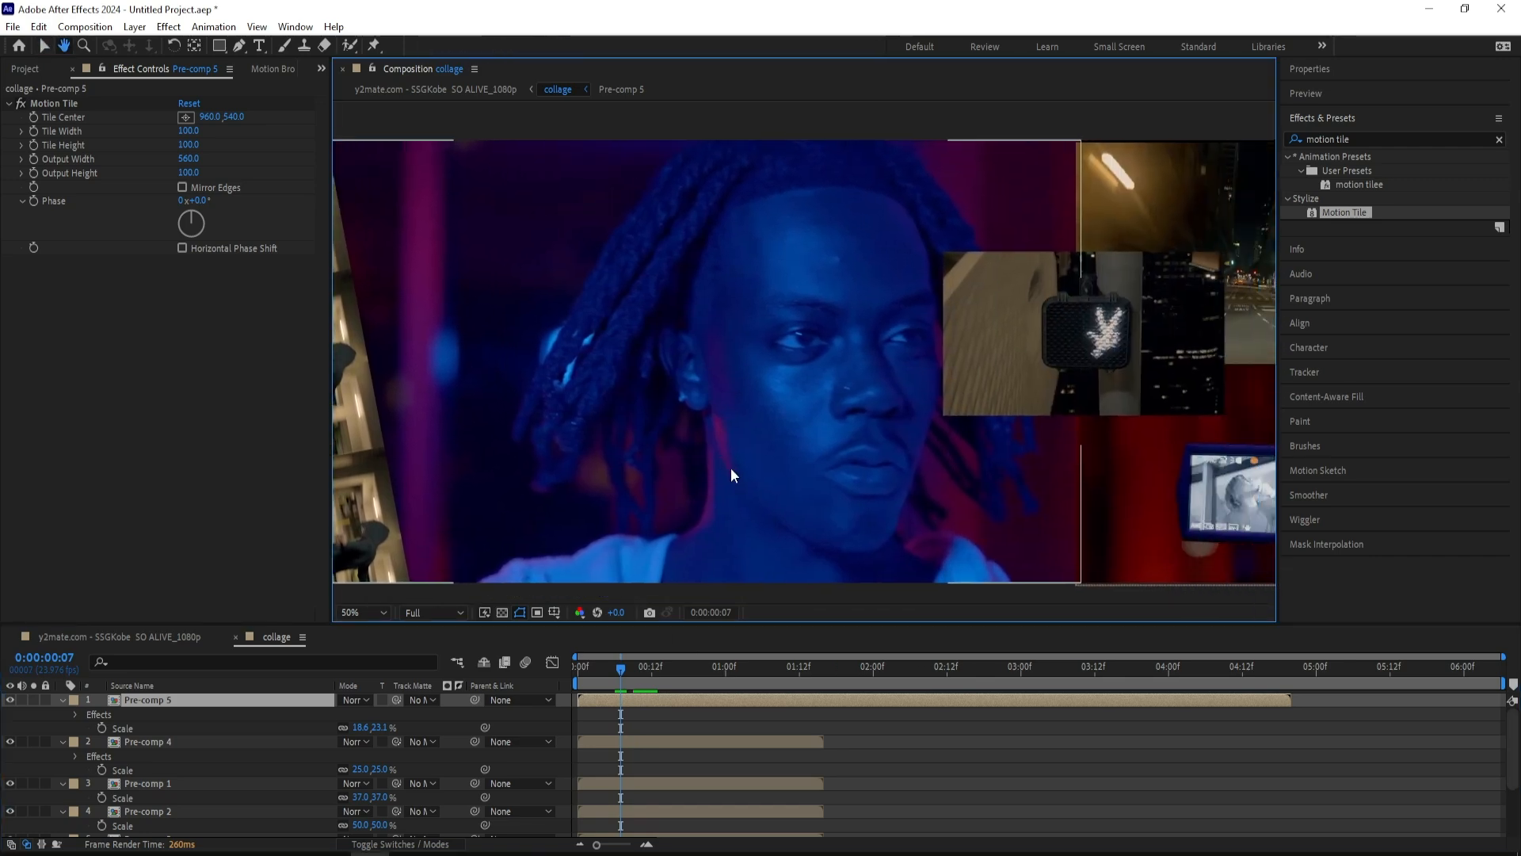
drag(1108, 344, 962, 288)
click(982, 336)
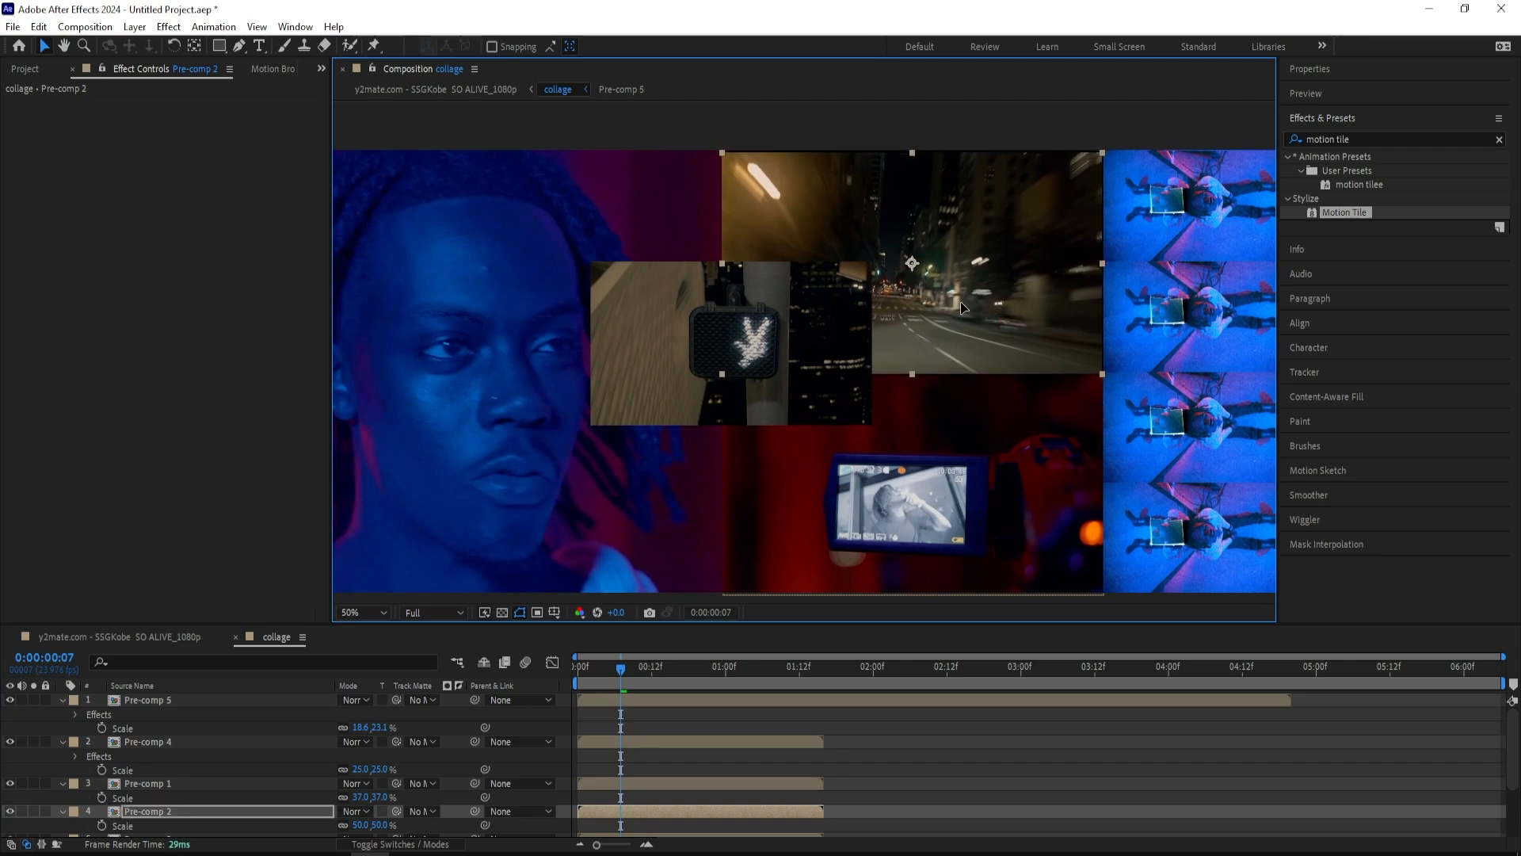
click(963, 448)
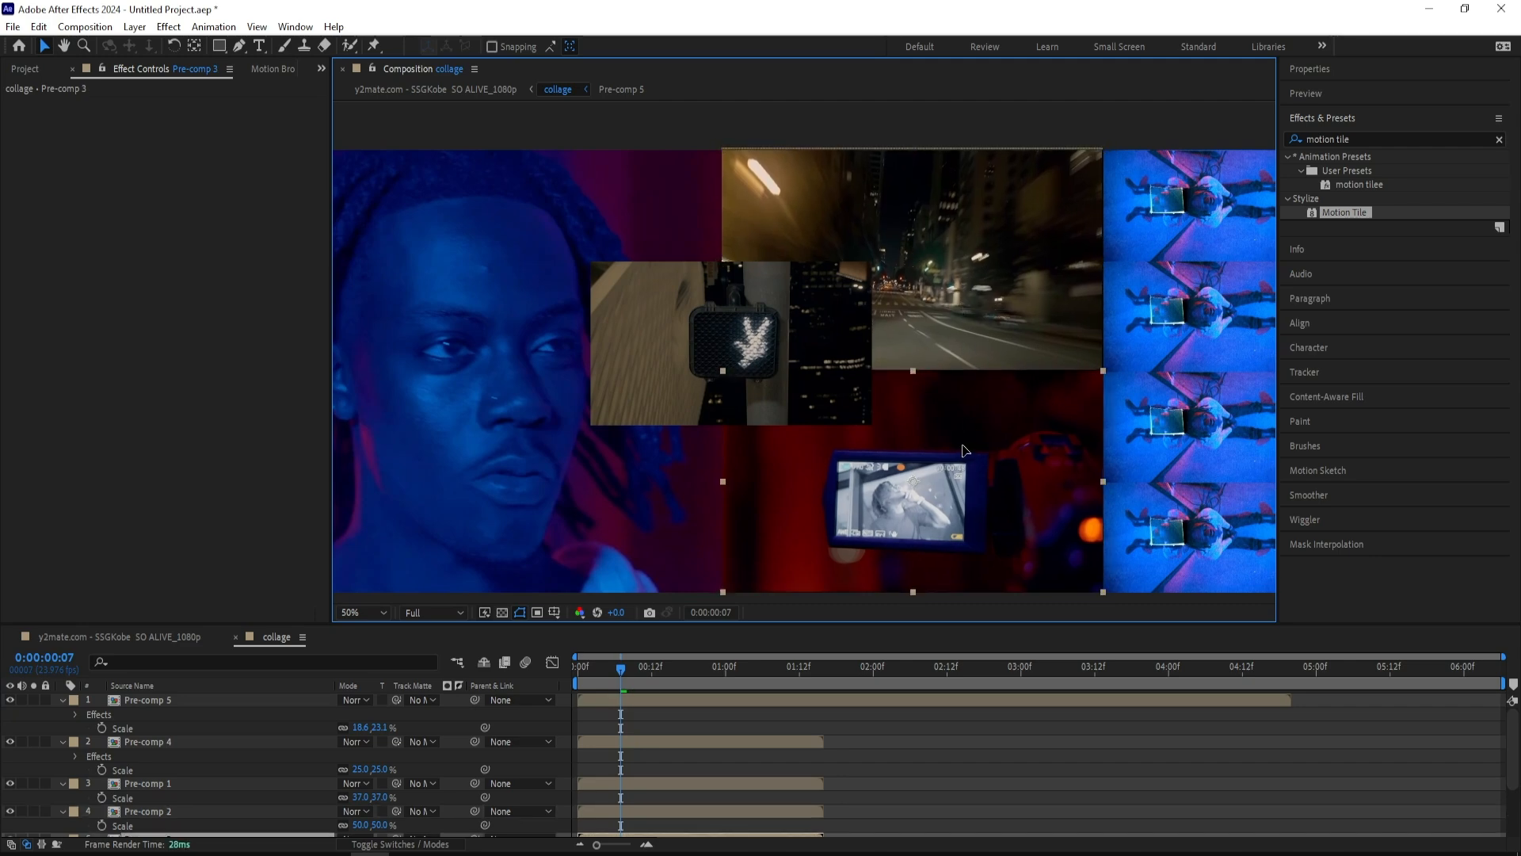
click(948, 312)
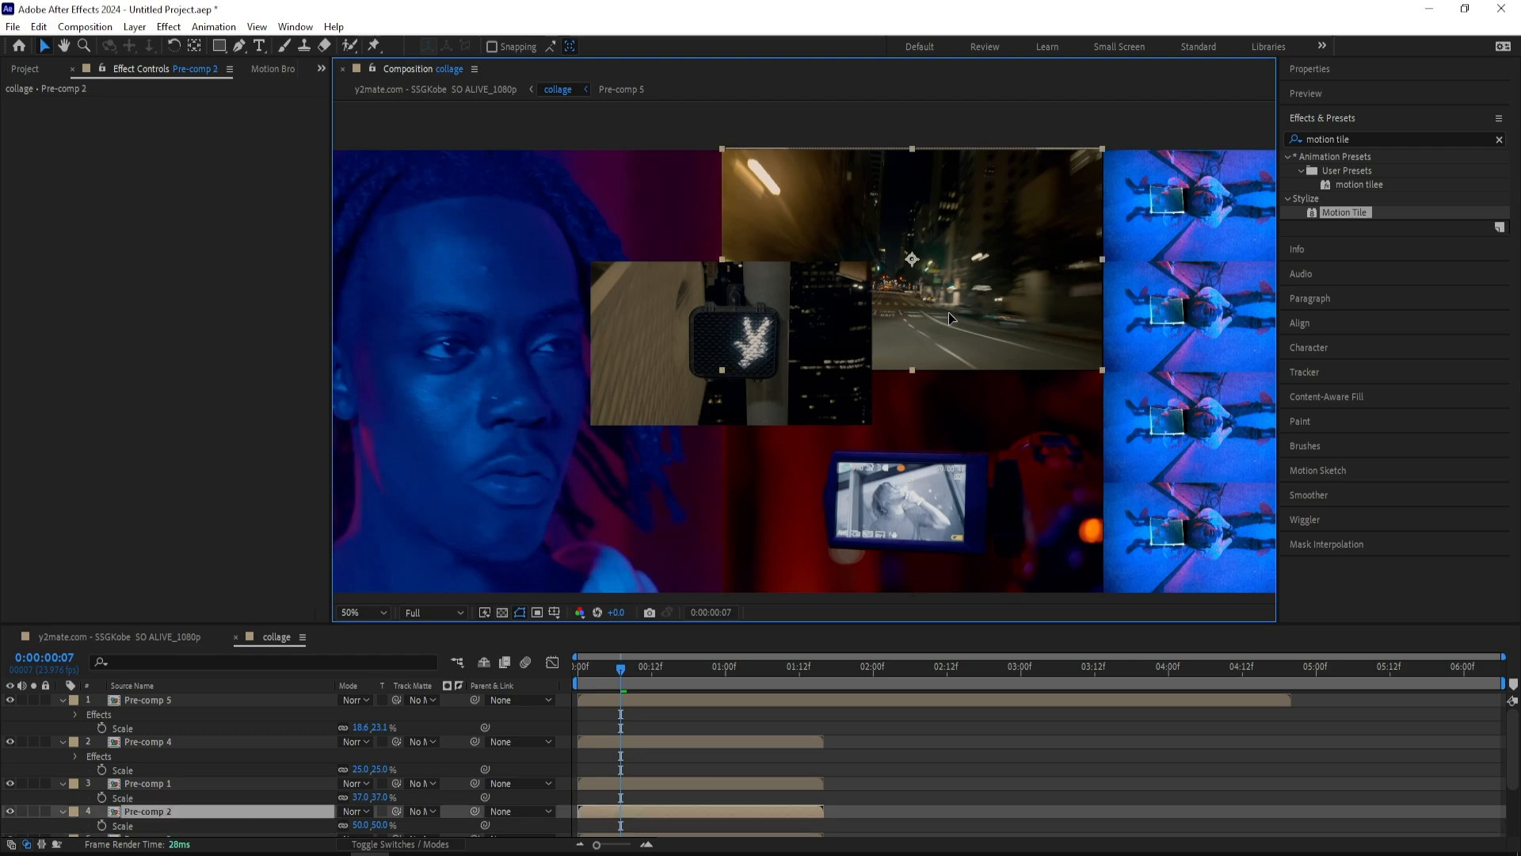
Step: Go back to the first frames, view the whole collage from end to end, and play it back
key(h)
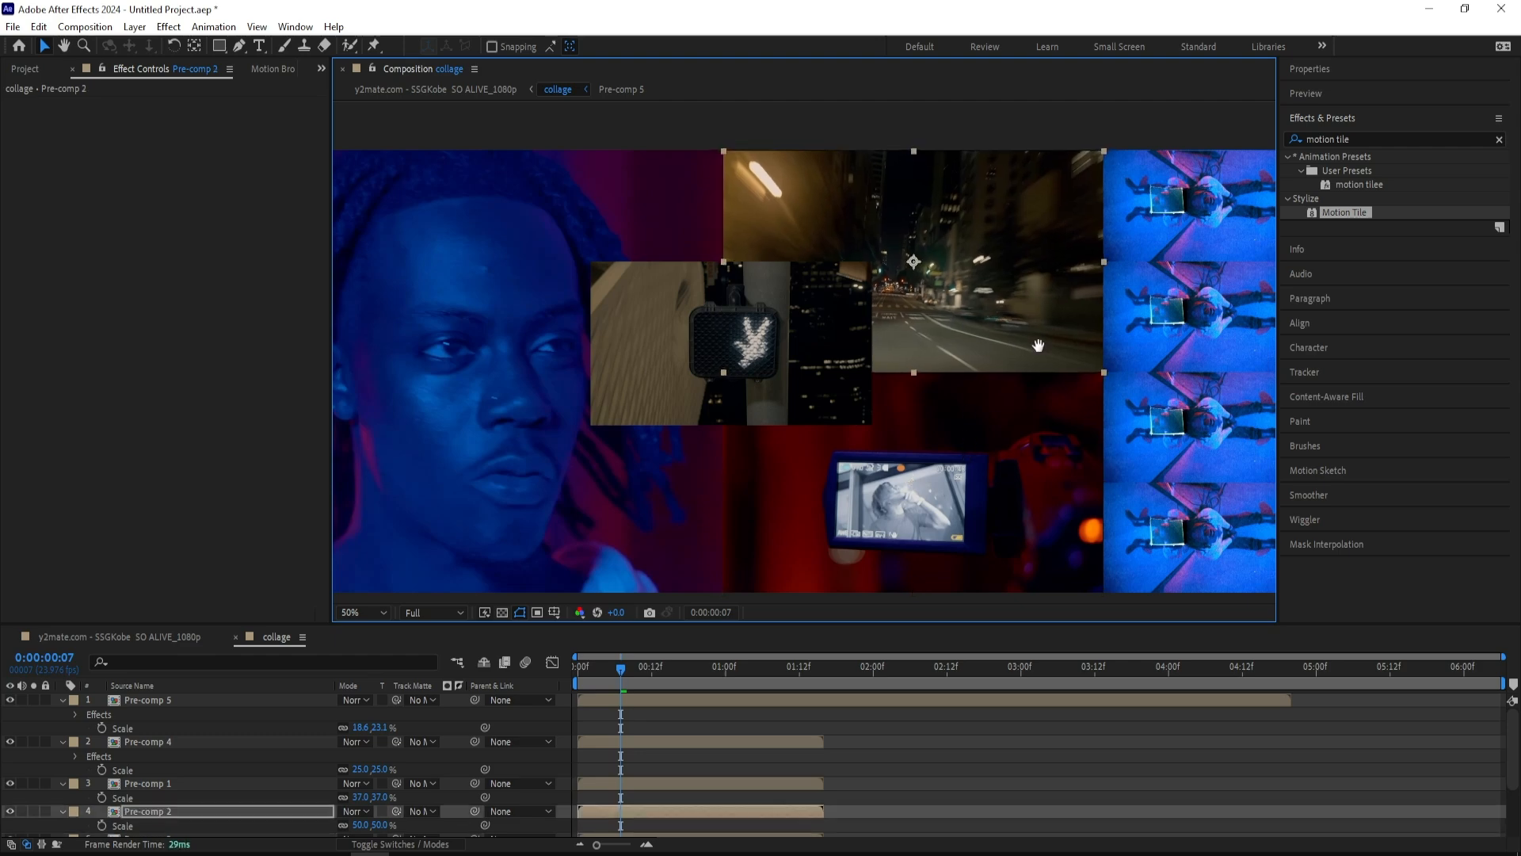
drag(1038, 345, 719, 333)
key(v)
key(Page_Up)
key(Page_Up)
key(Page_Up)
key(Page_Up)
key(Page_Up)
key(Page_Up)
key(Page_Up)
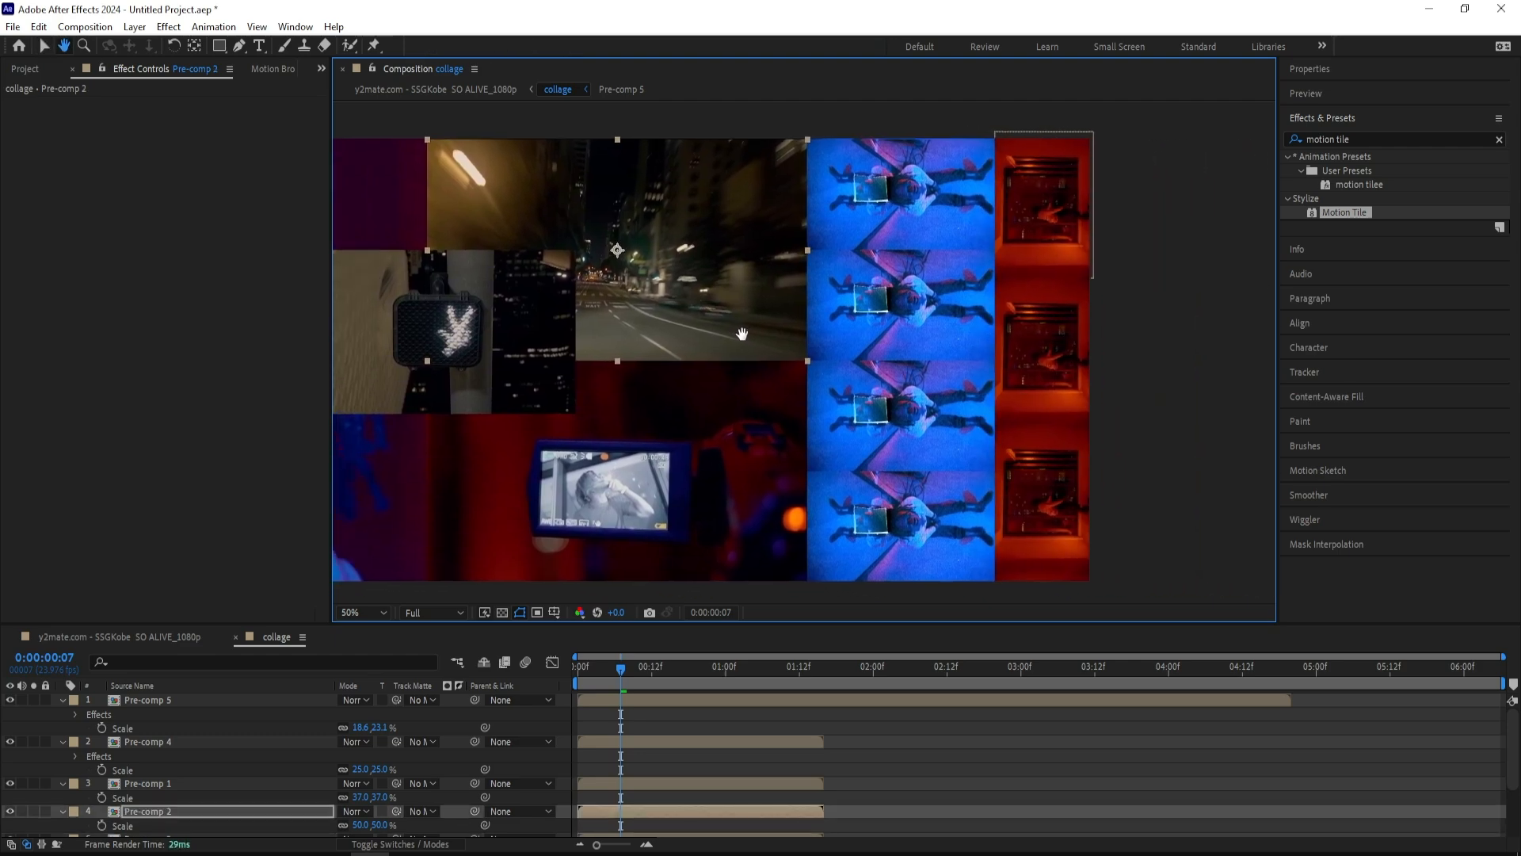
scroll(867, 430, down, 3)
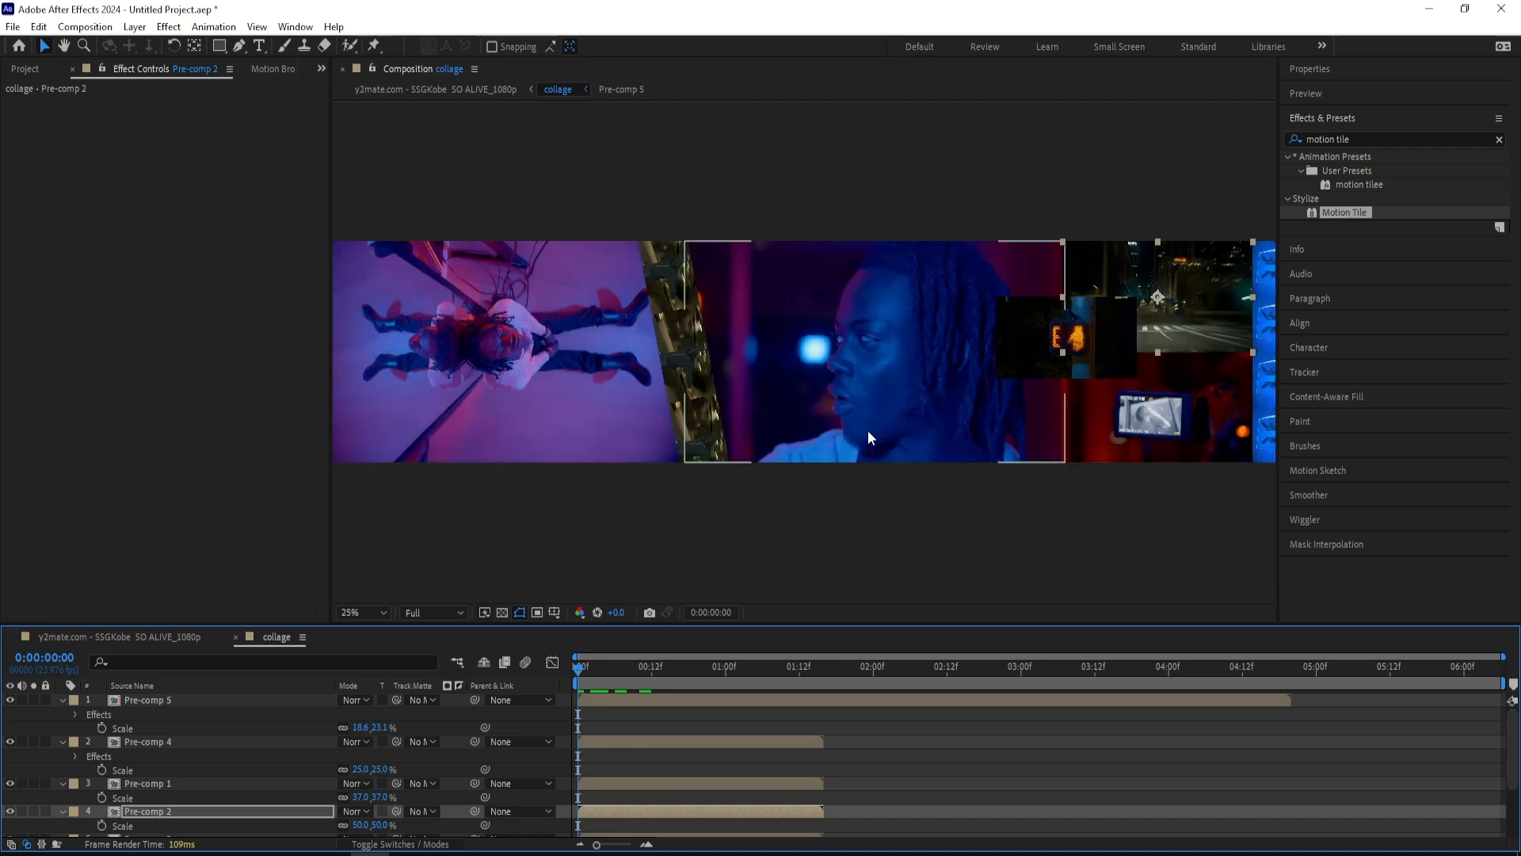
scroll(828, 365, up, 1)
drag(940, 390, 755, 402)
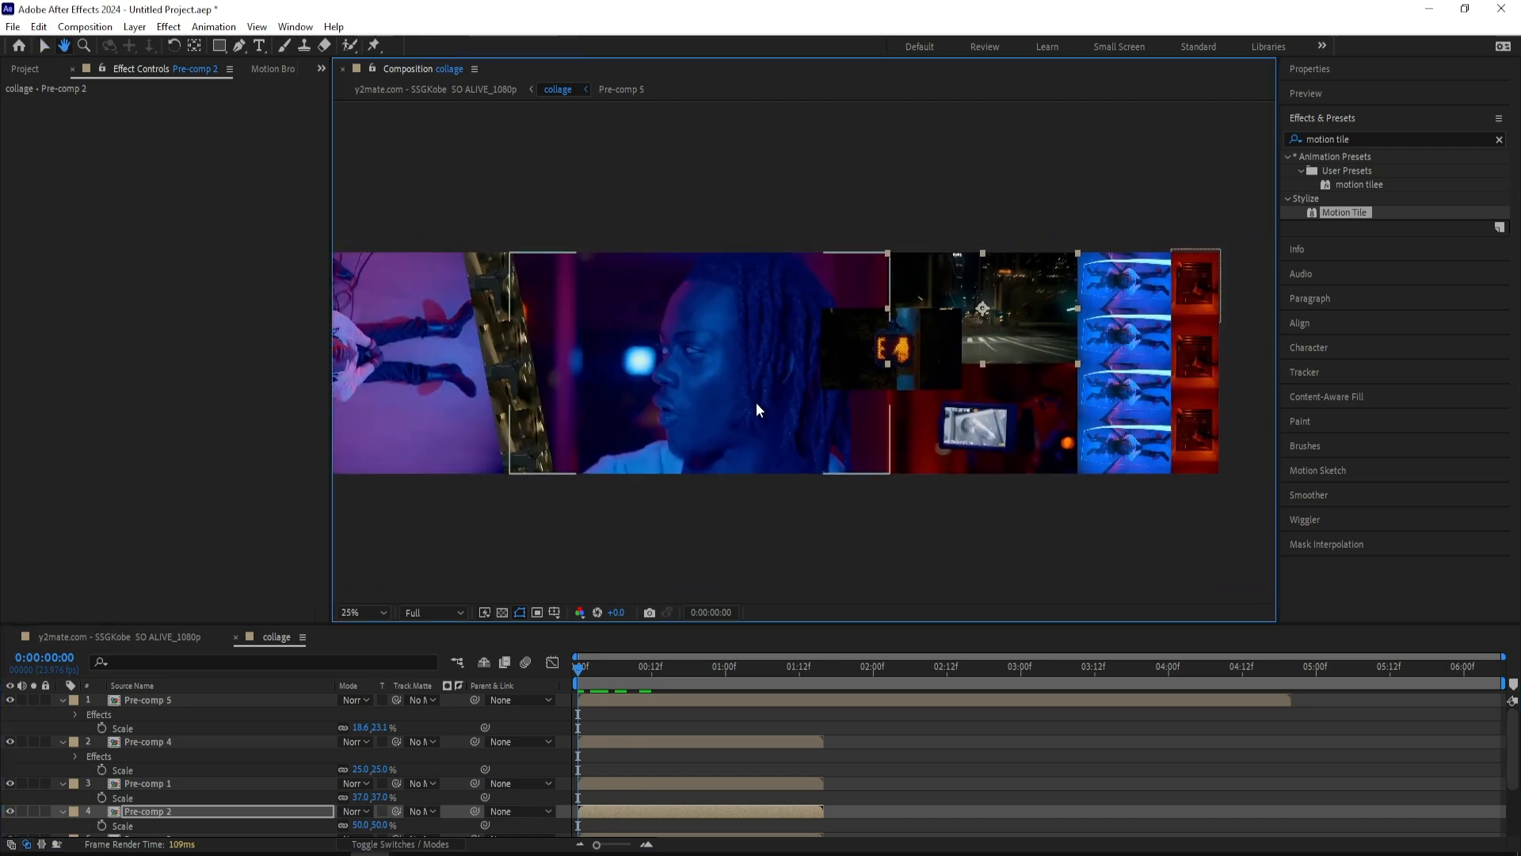
click(591, 670)
key(space)
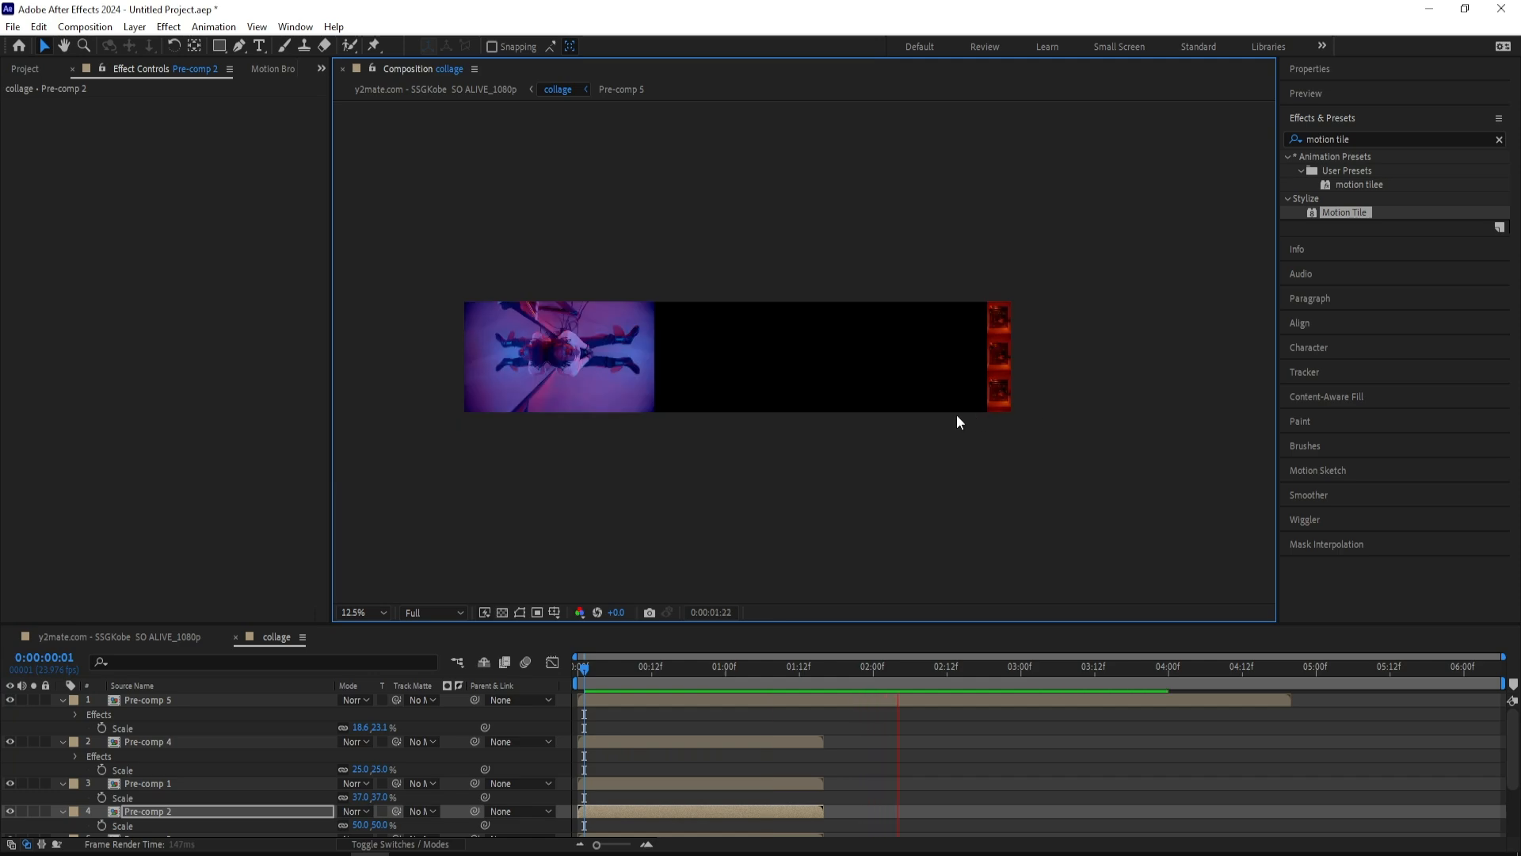
click(1067, 728)
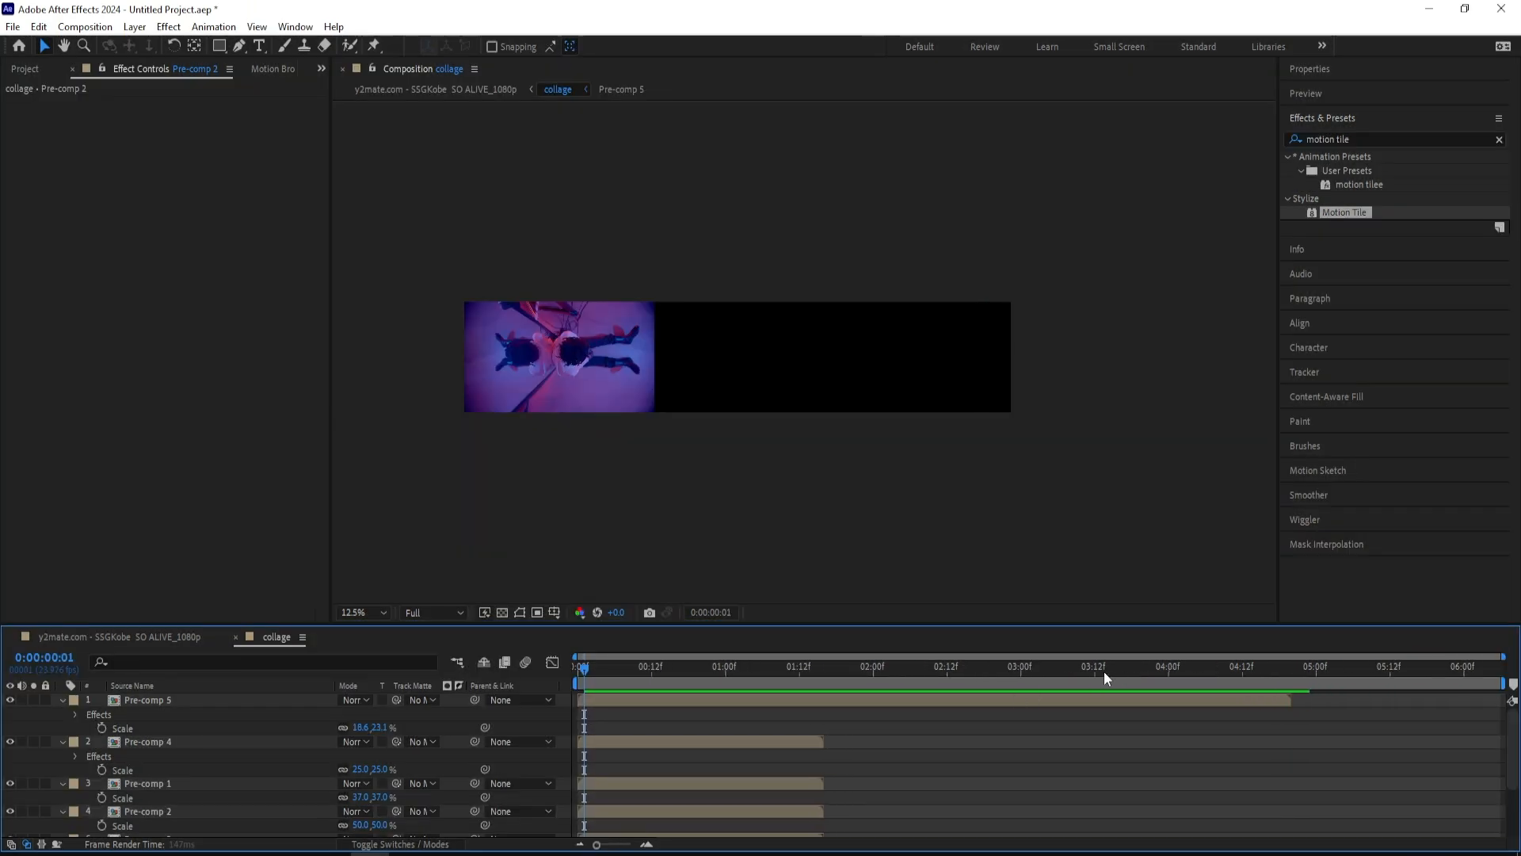
Step: Move the playhead to the end of the Pre-comp 5 layer and open Pre-comp 5
click(1293, 673)
scroll(1283, 721, down, 2)
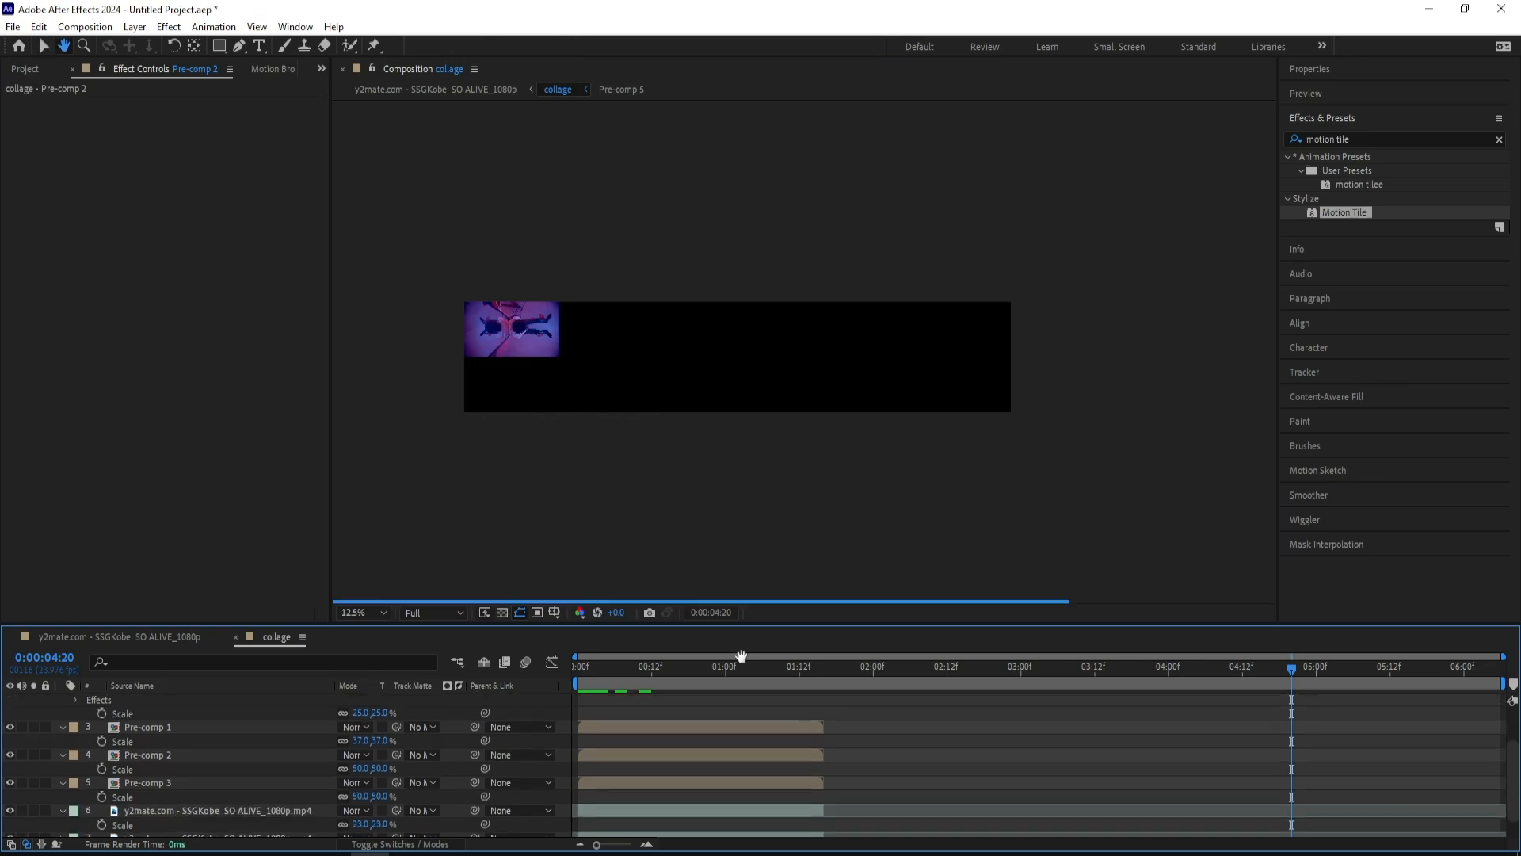
scroll(1087, 738, up, 2)
double_click(1077, 695)
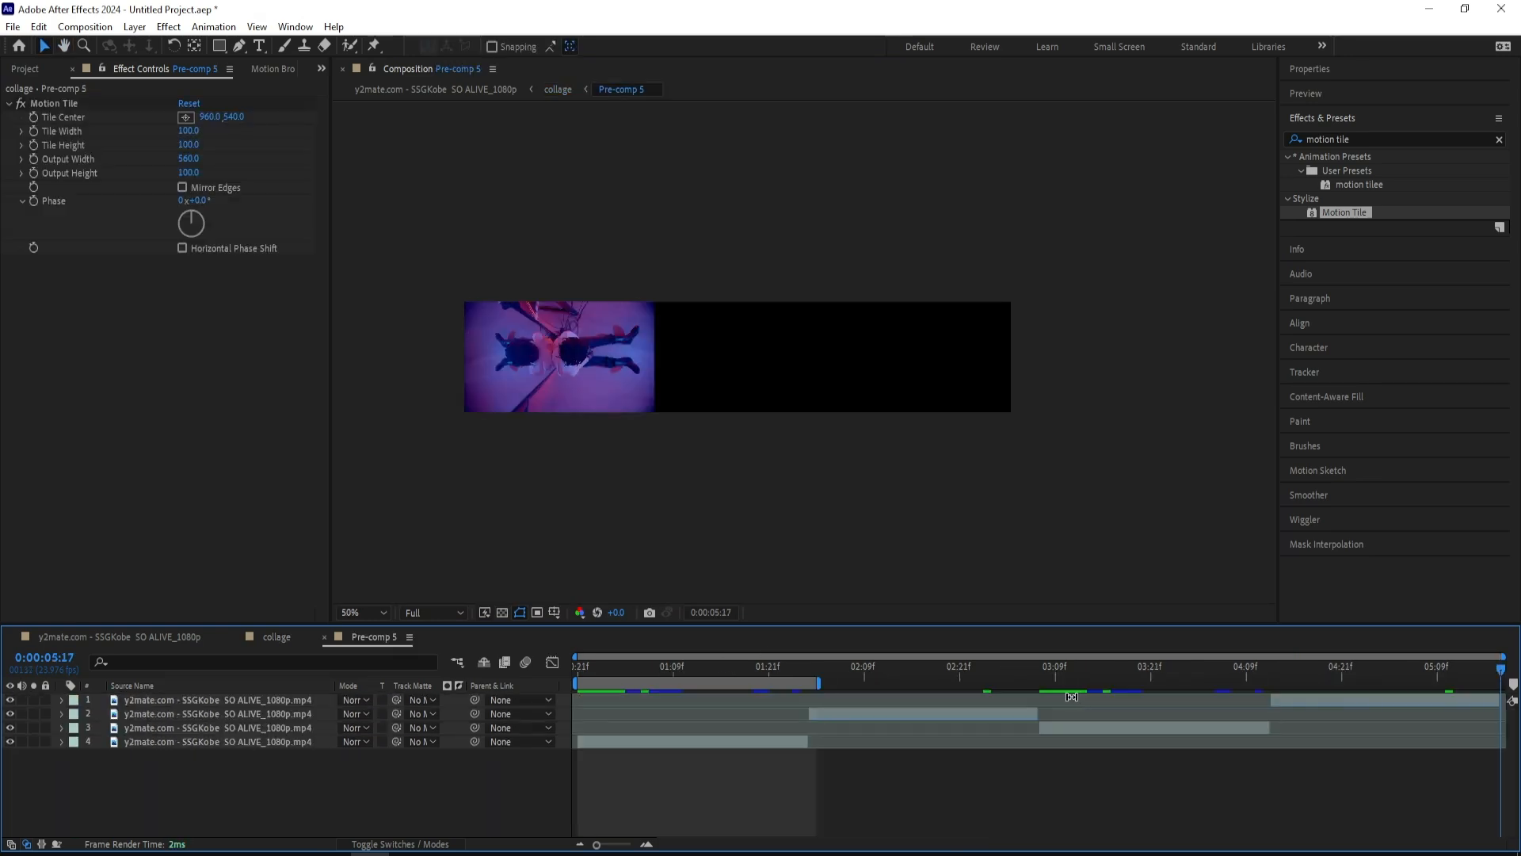
Step: Set Pre-comp 5's composition duration to 0:00:10:20
click(25, 69)
right_click(70, 248)
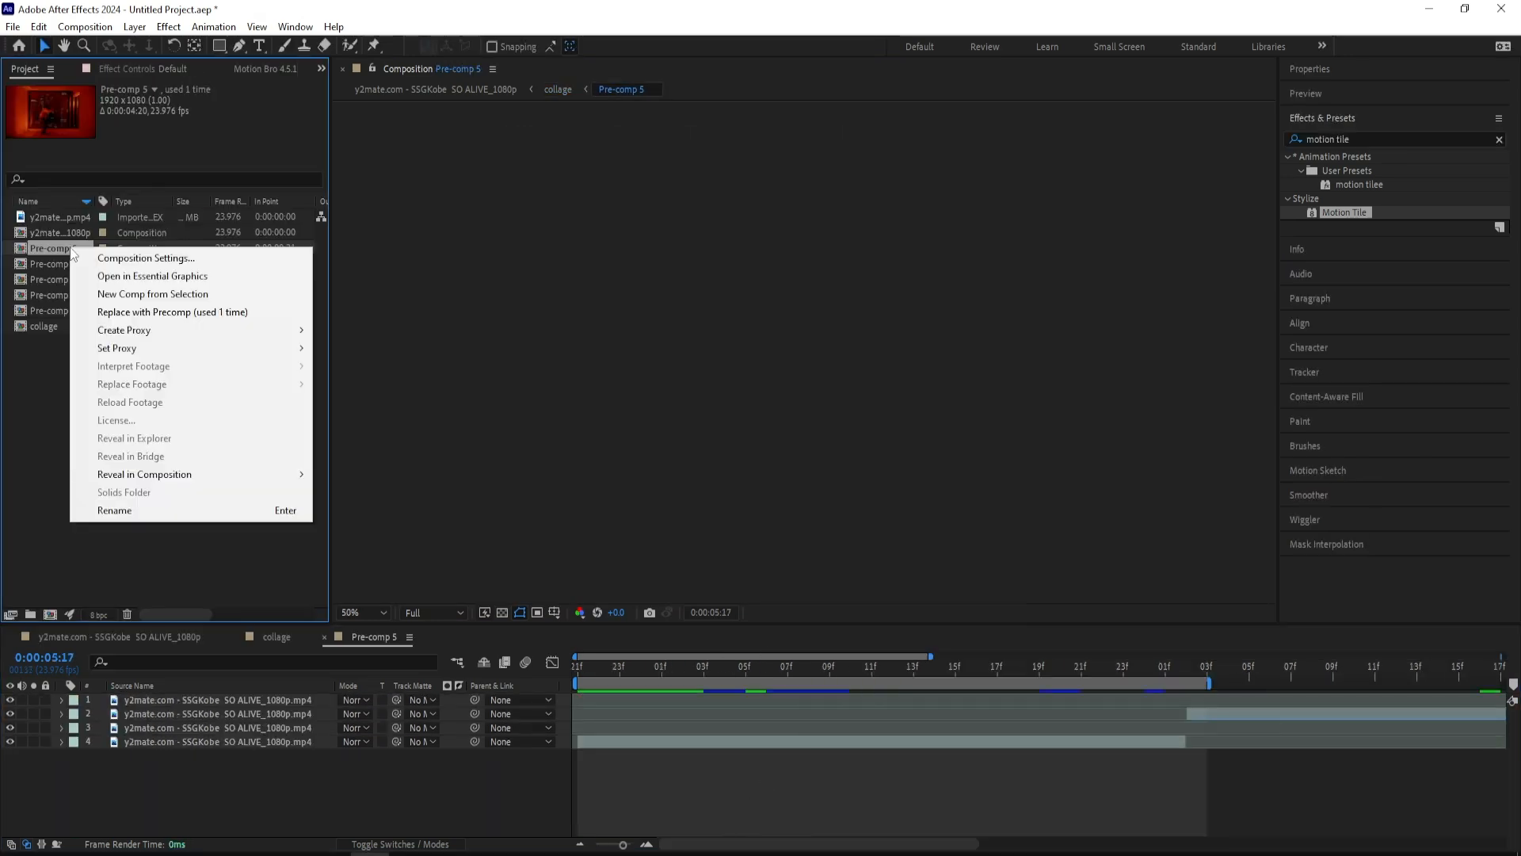
click(119, 255)
click(676, 527)
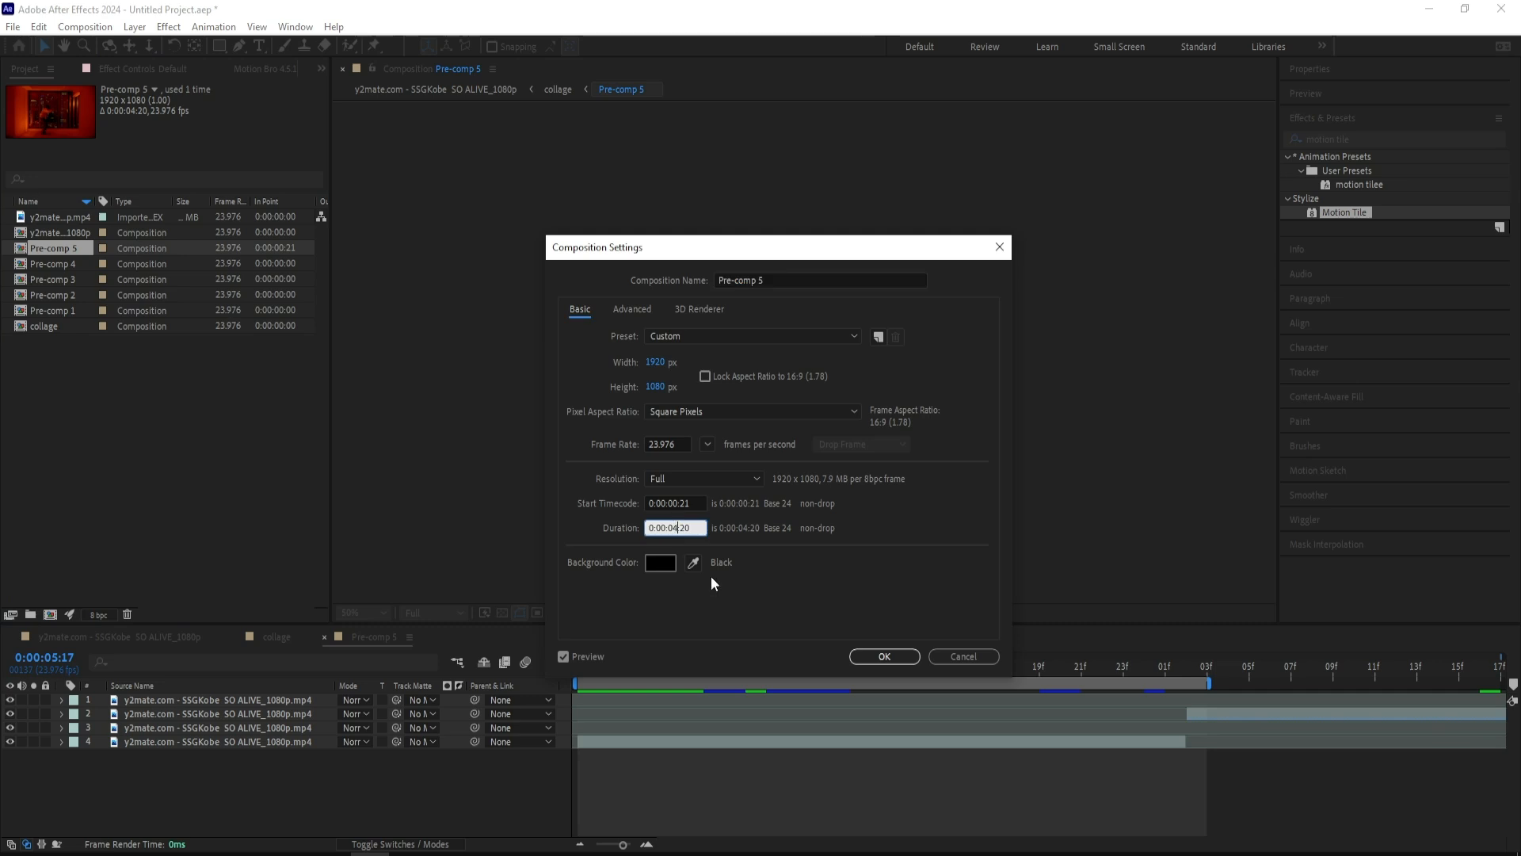
key(BackSpace)
key(BackSpace)
text(10)
key(Return)
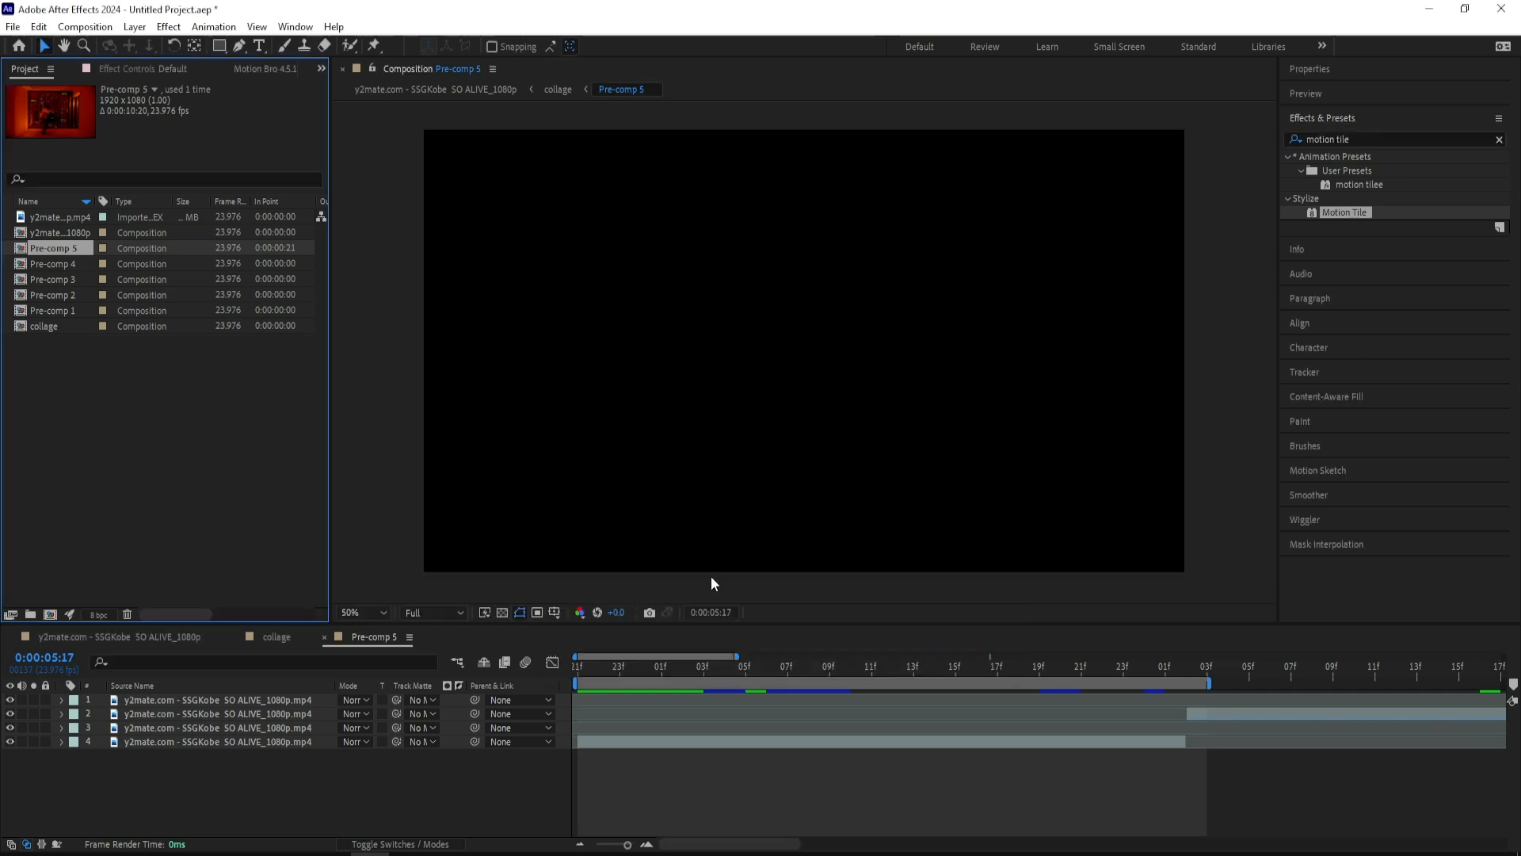
Step: Set the composition durations of Pre-comp 4 and Pre-comp 1 to 0:00:11:16
right_click(52, 263)
click(119, 272)
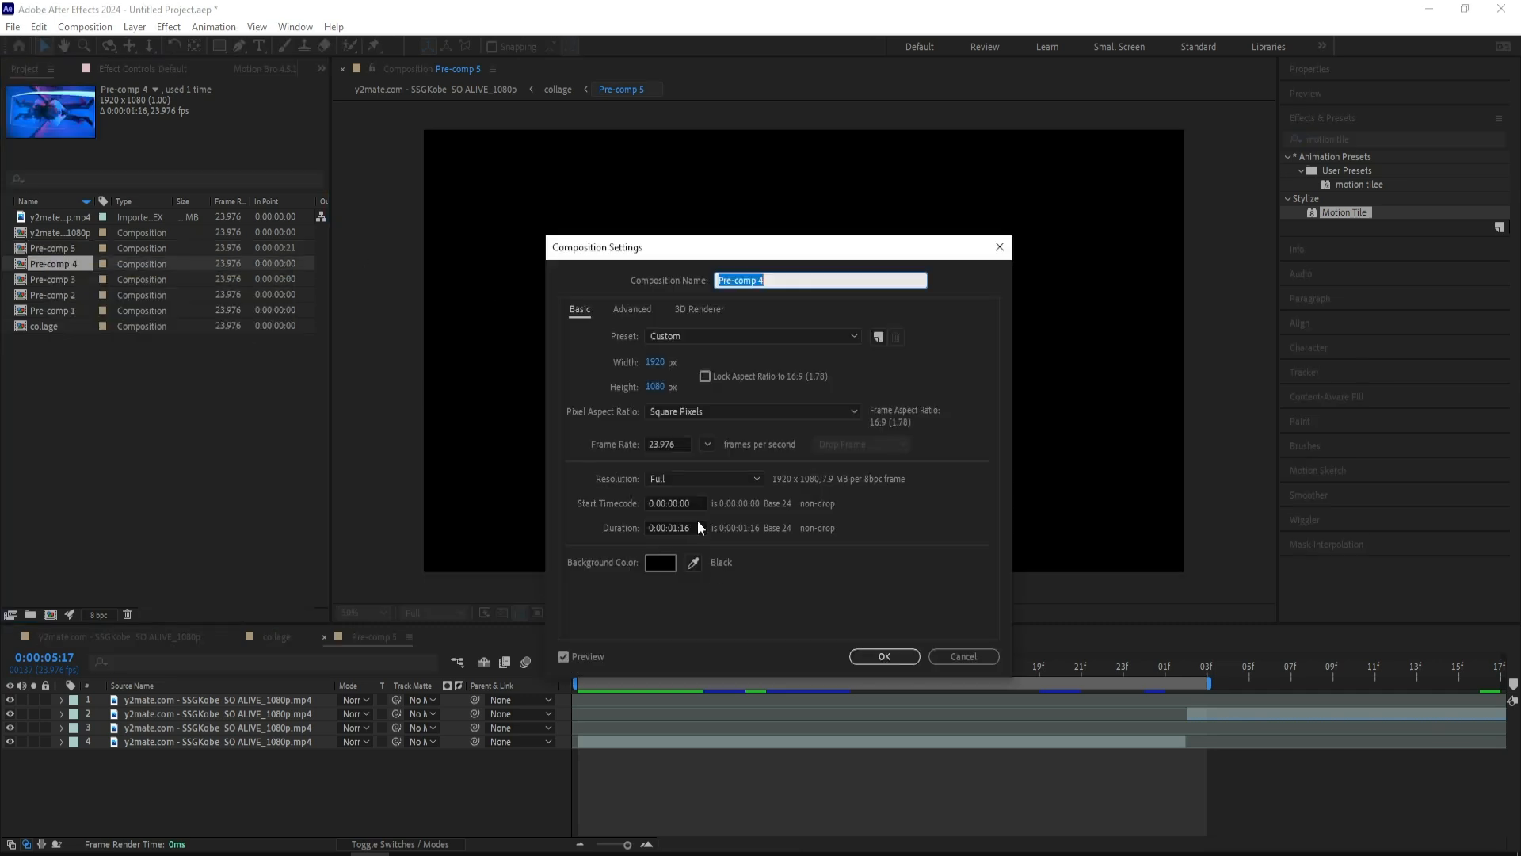
click(673, 527)
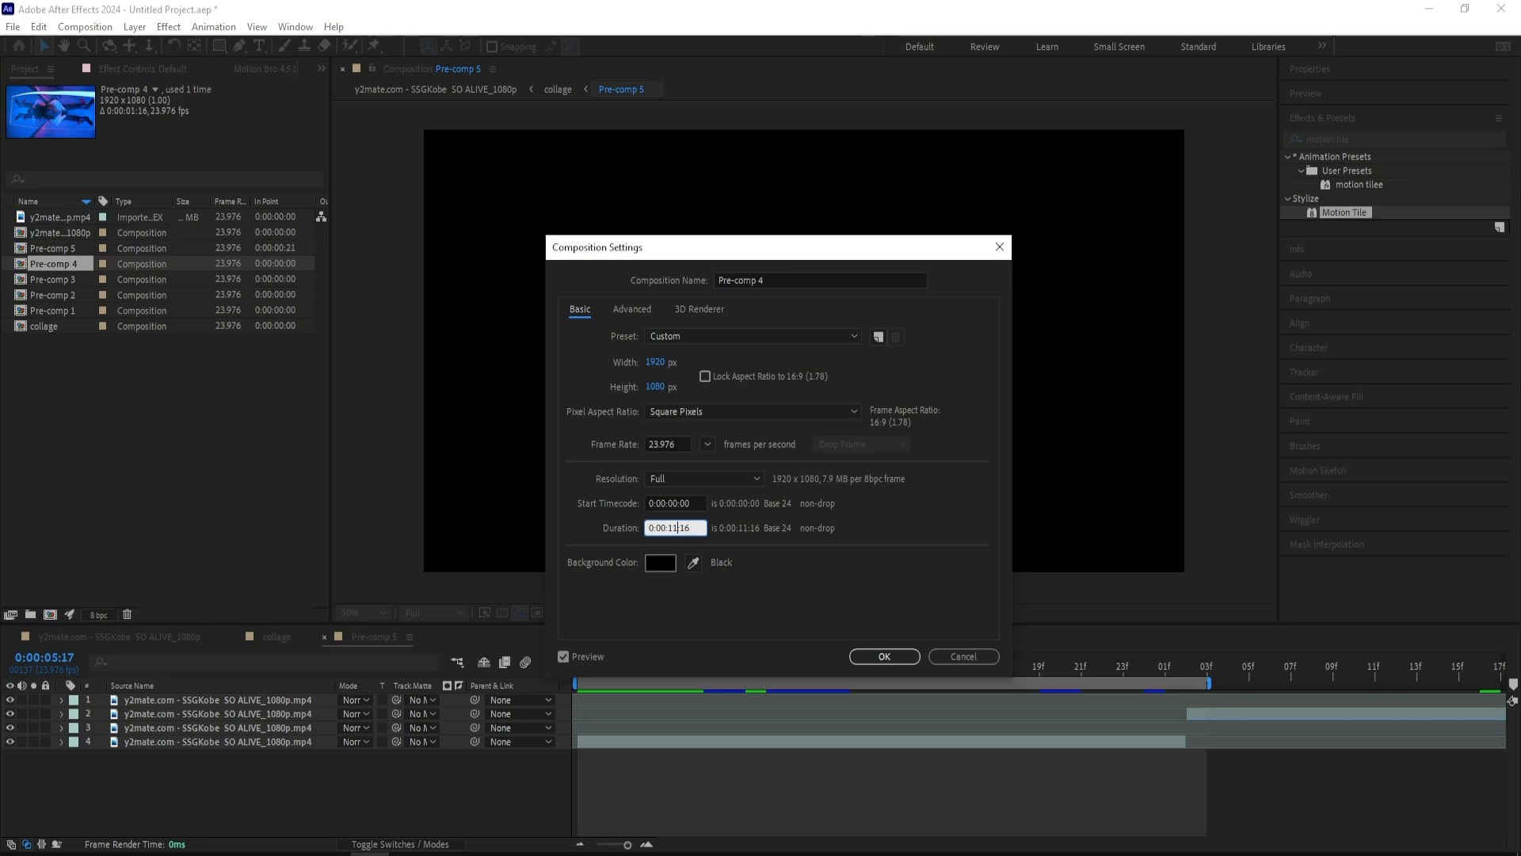
key(Return)
click(79, 312)
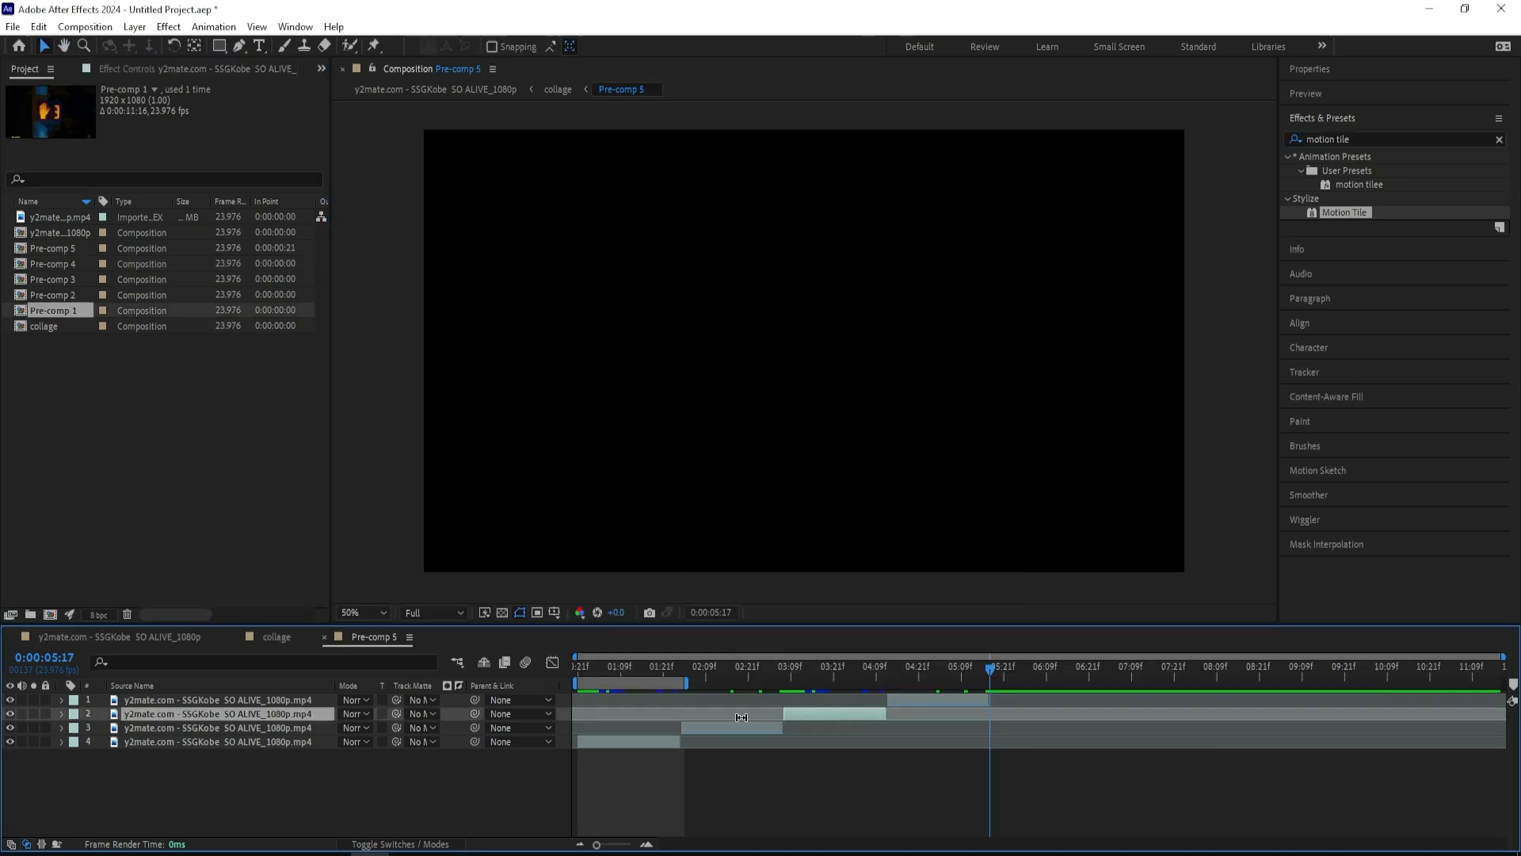
Step: Extend Pre-comp 5's work area past 8 seconds and place a duplicate of its last clip directly after the original
drag(684, 682, 1260, 682)
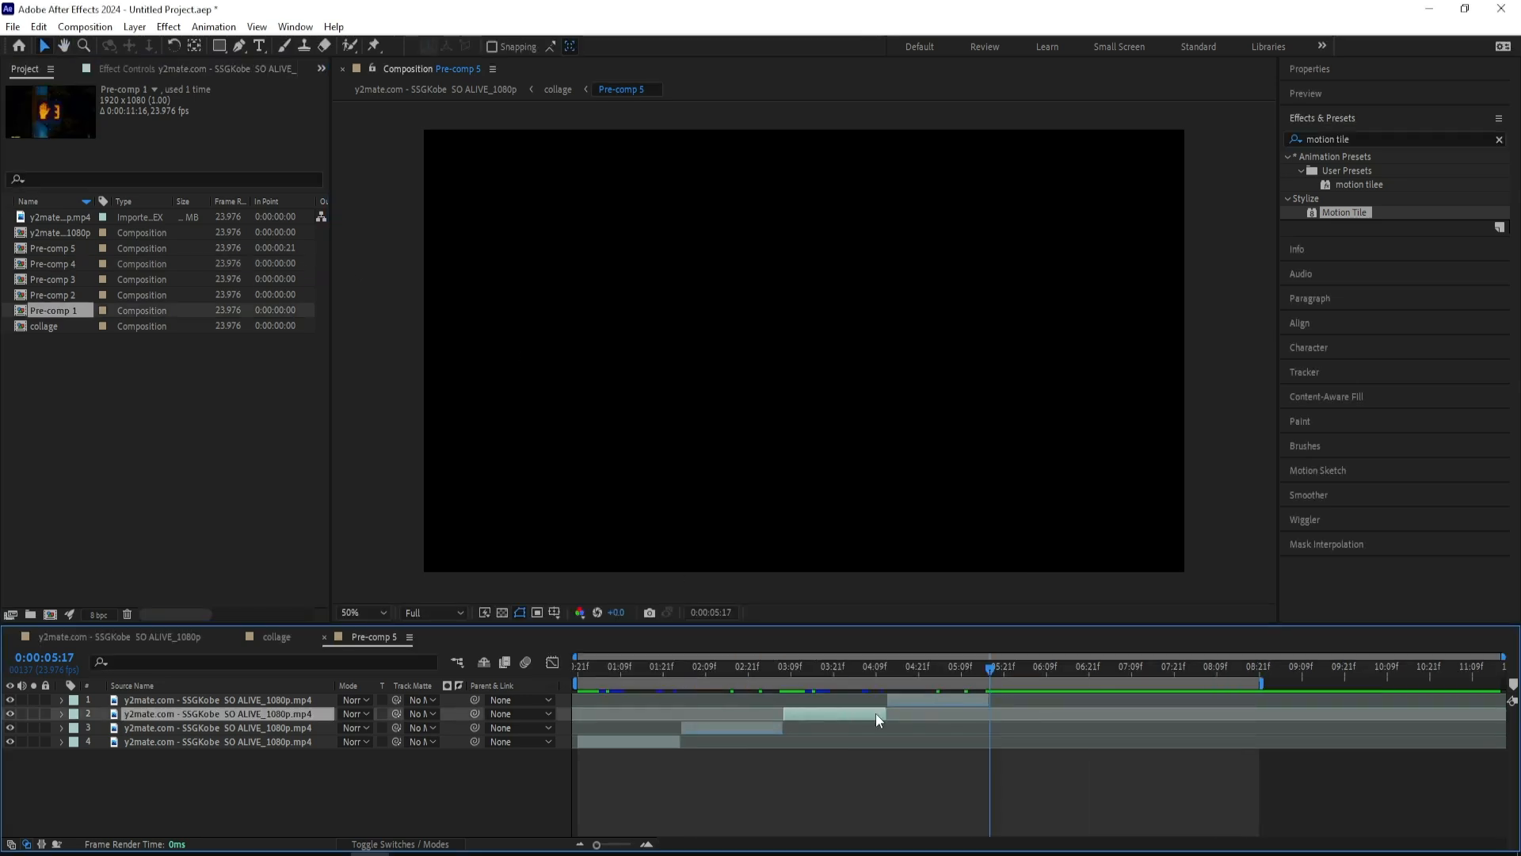
click(912, 700)
key(ctrl+d)
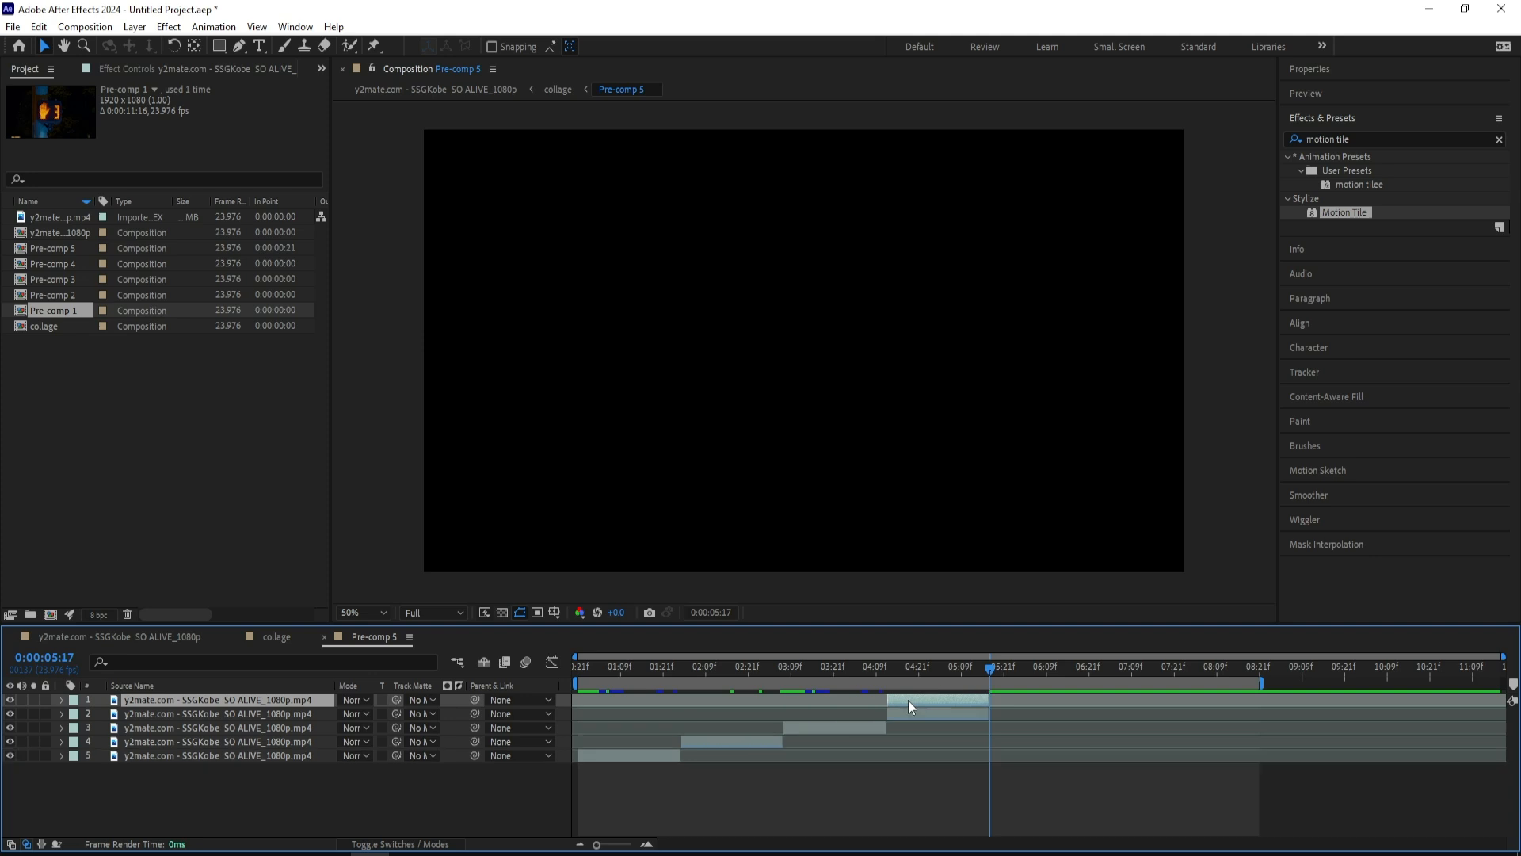
drag(908, 701, 1001, 696)
Step: Time-reverse the duplicated clip at the end of Pre-comp 5
right_click(1011, 695)
mouse_move(1070, 298)
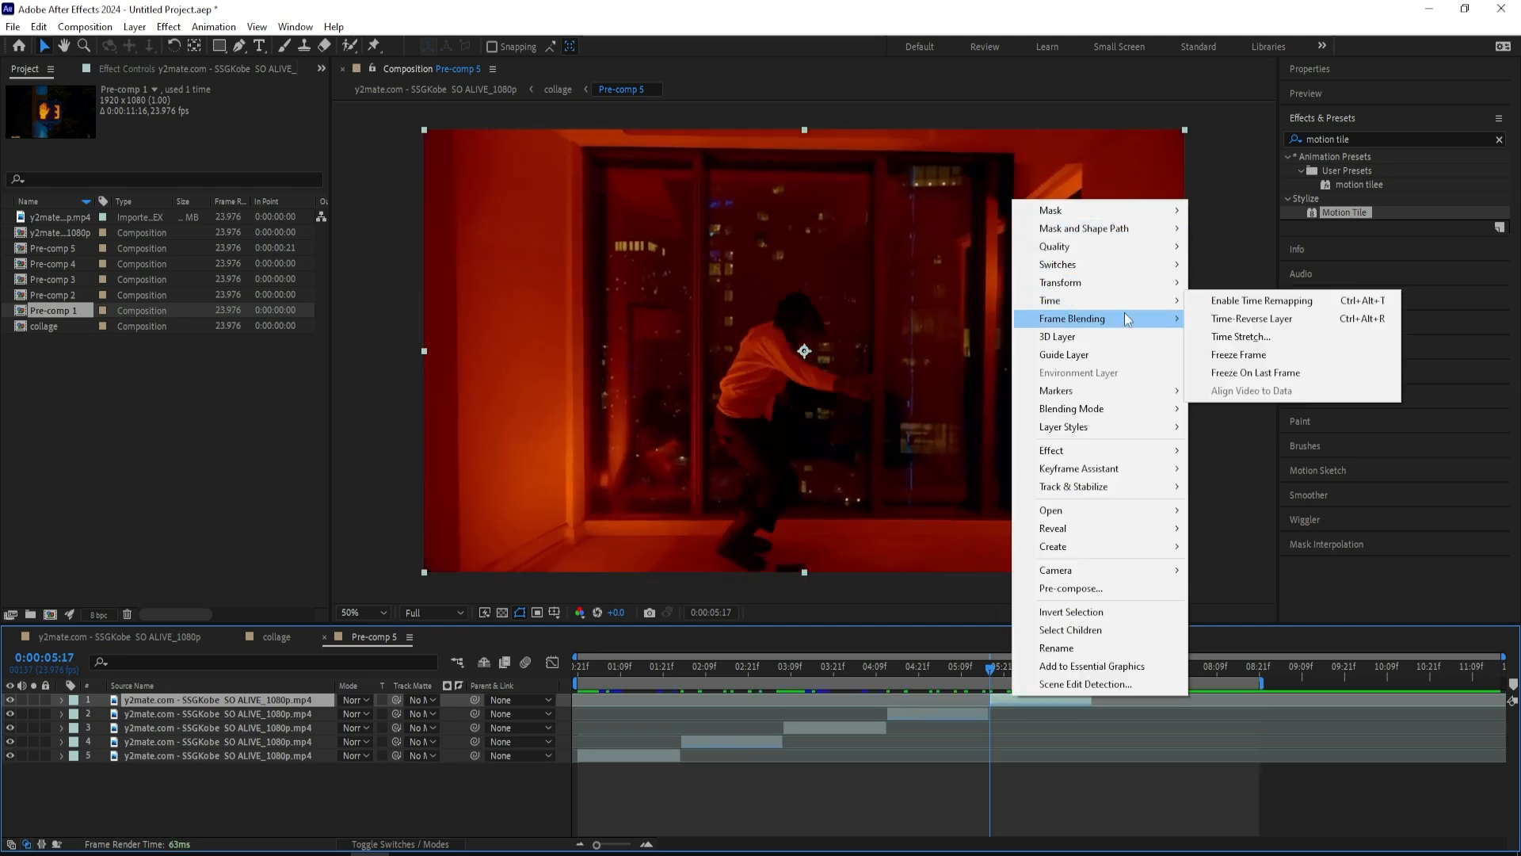
click(1236, 319)
Step: Place another forward-playing copy of the clip after the reversed one, stack it as the top layer, and play Pre-comp 5 back
click(957, 713)
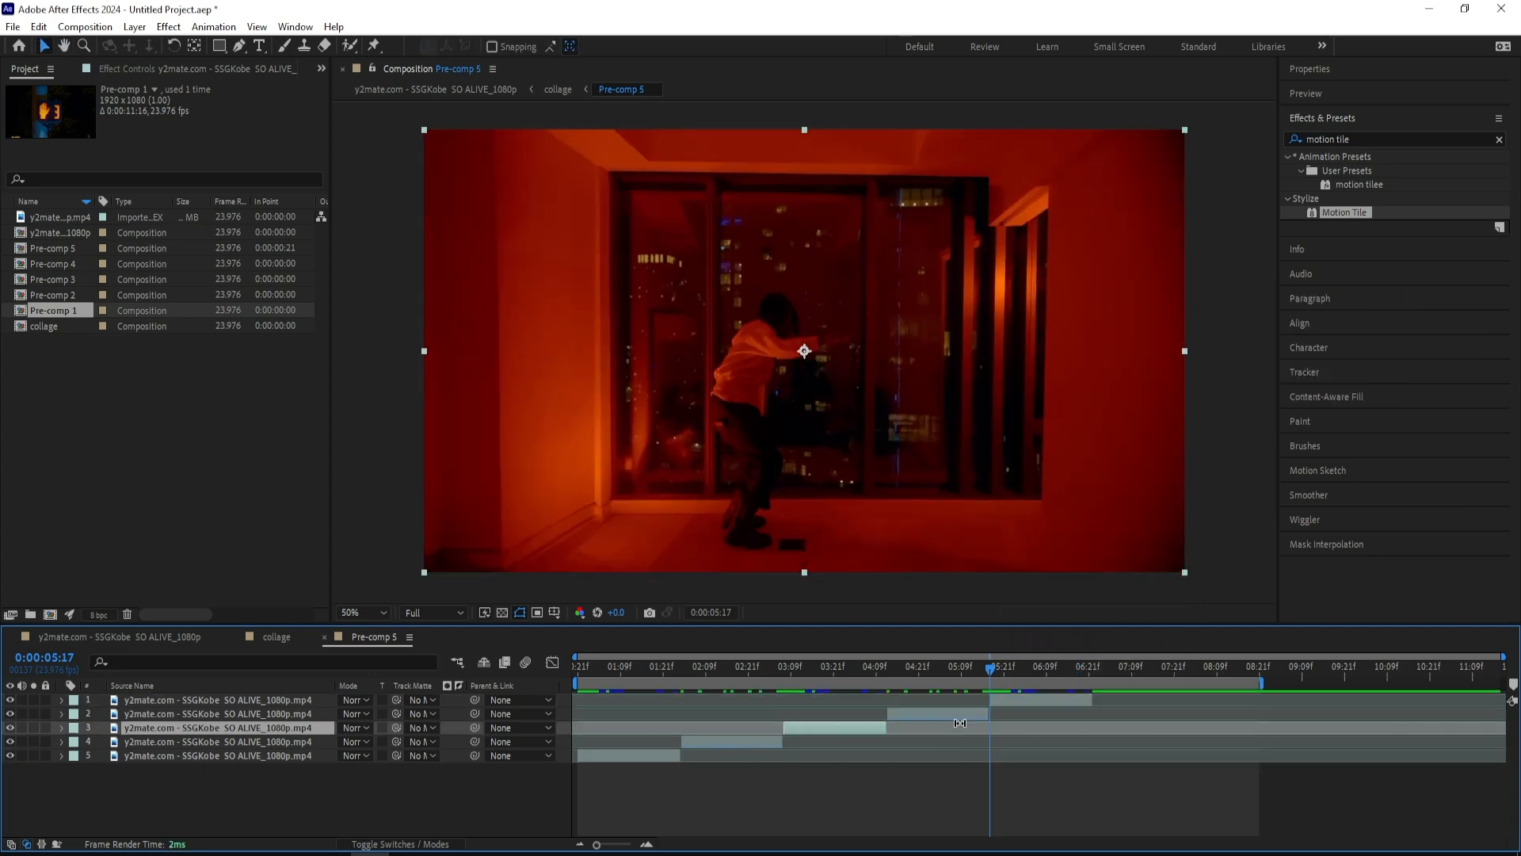
key(ctrl+d)
drag(935, 714, 1139, 718)
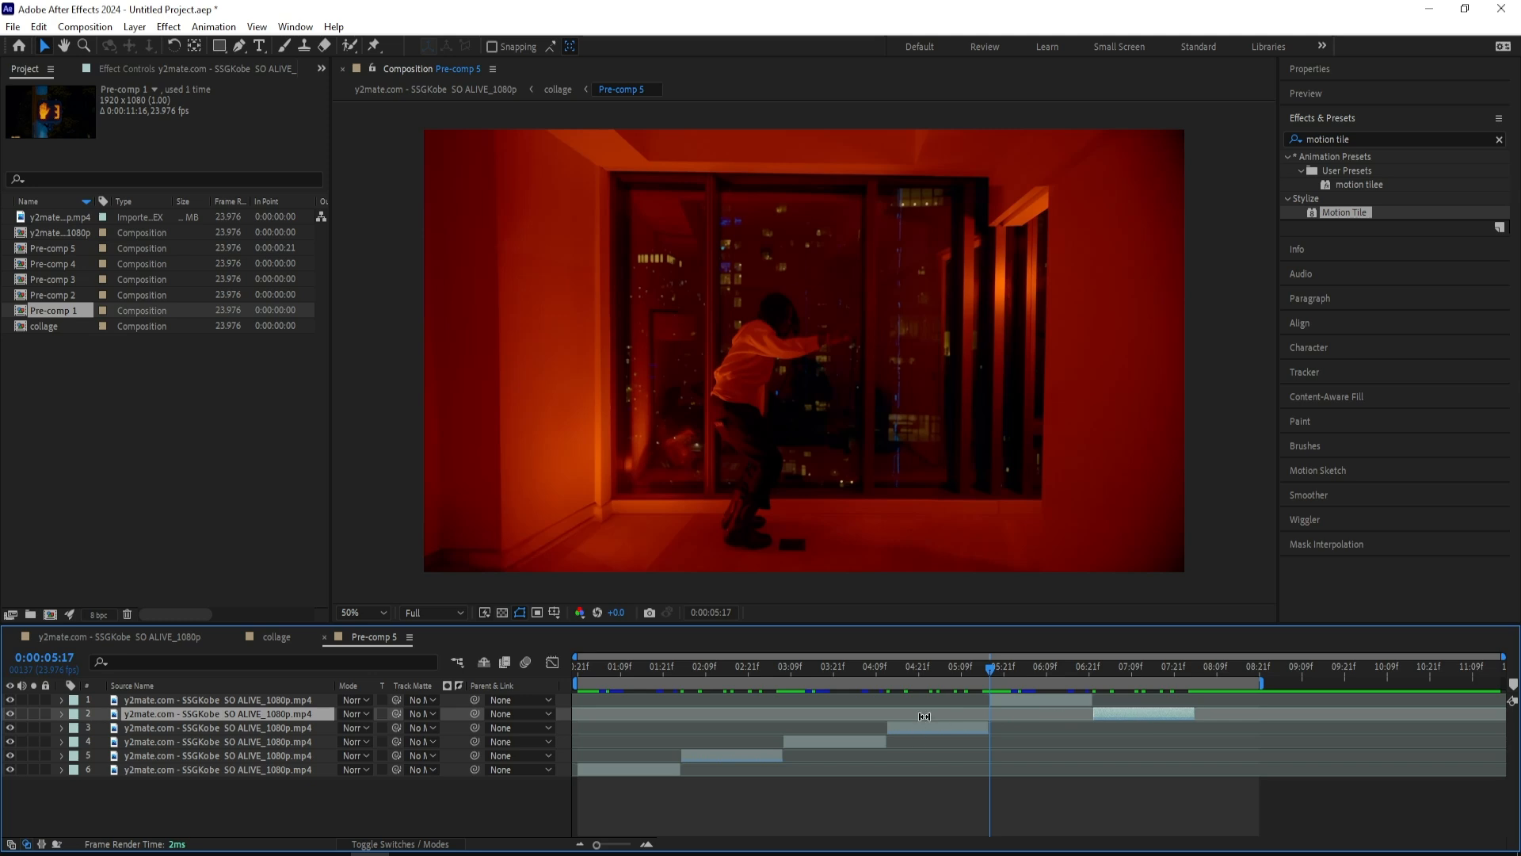
drag(255, 700, 255, 717)
key(space)
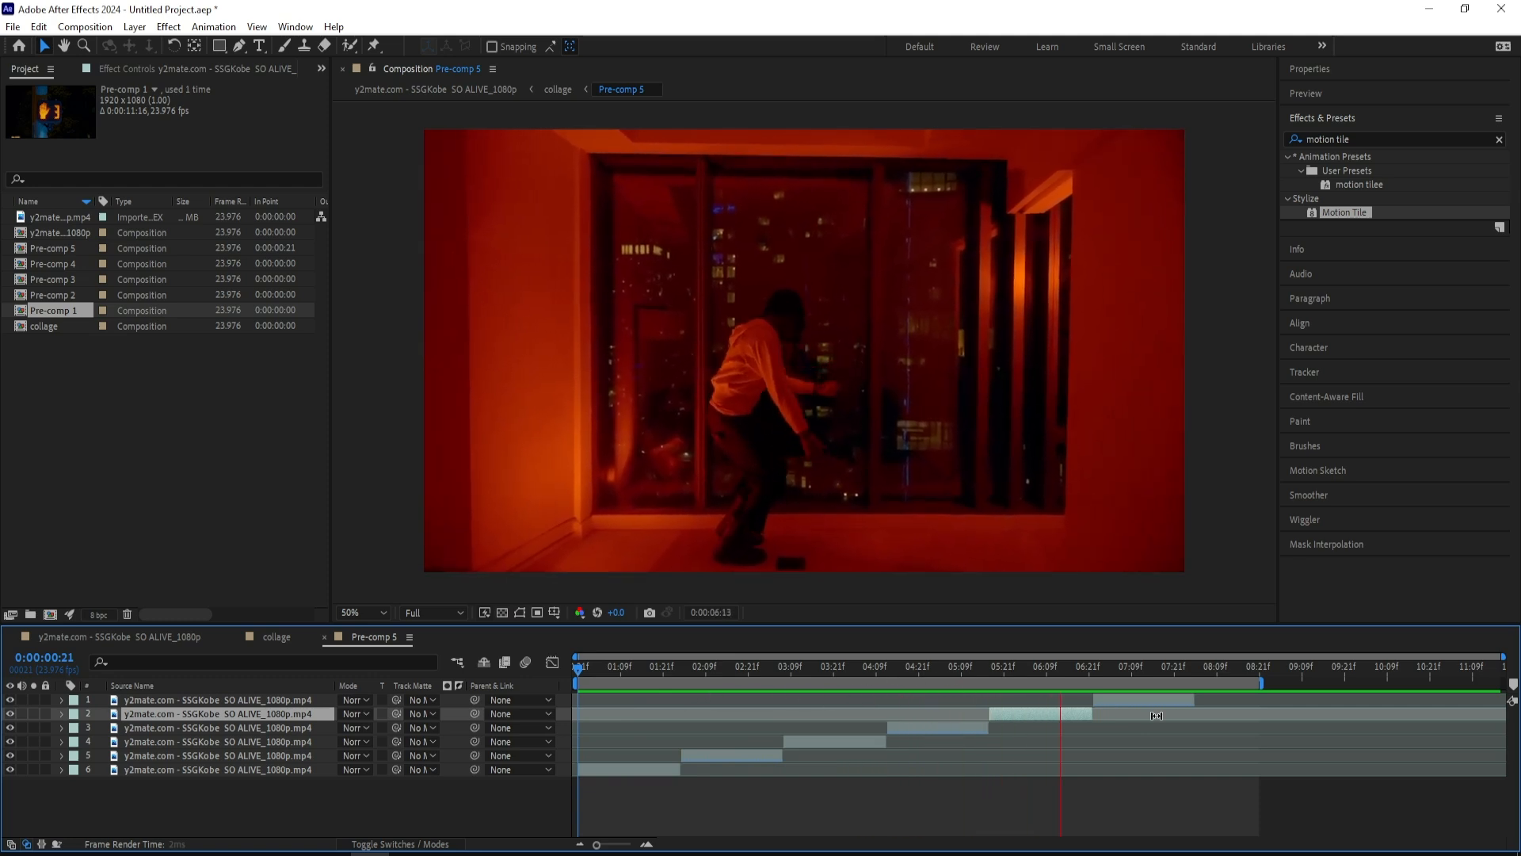
key(space)
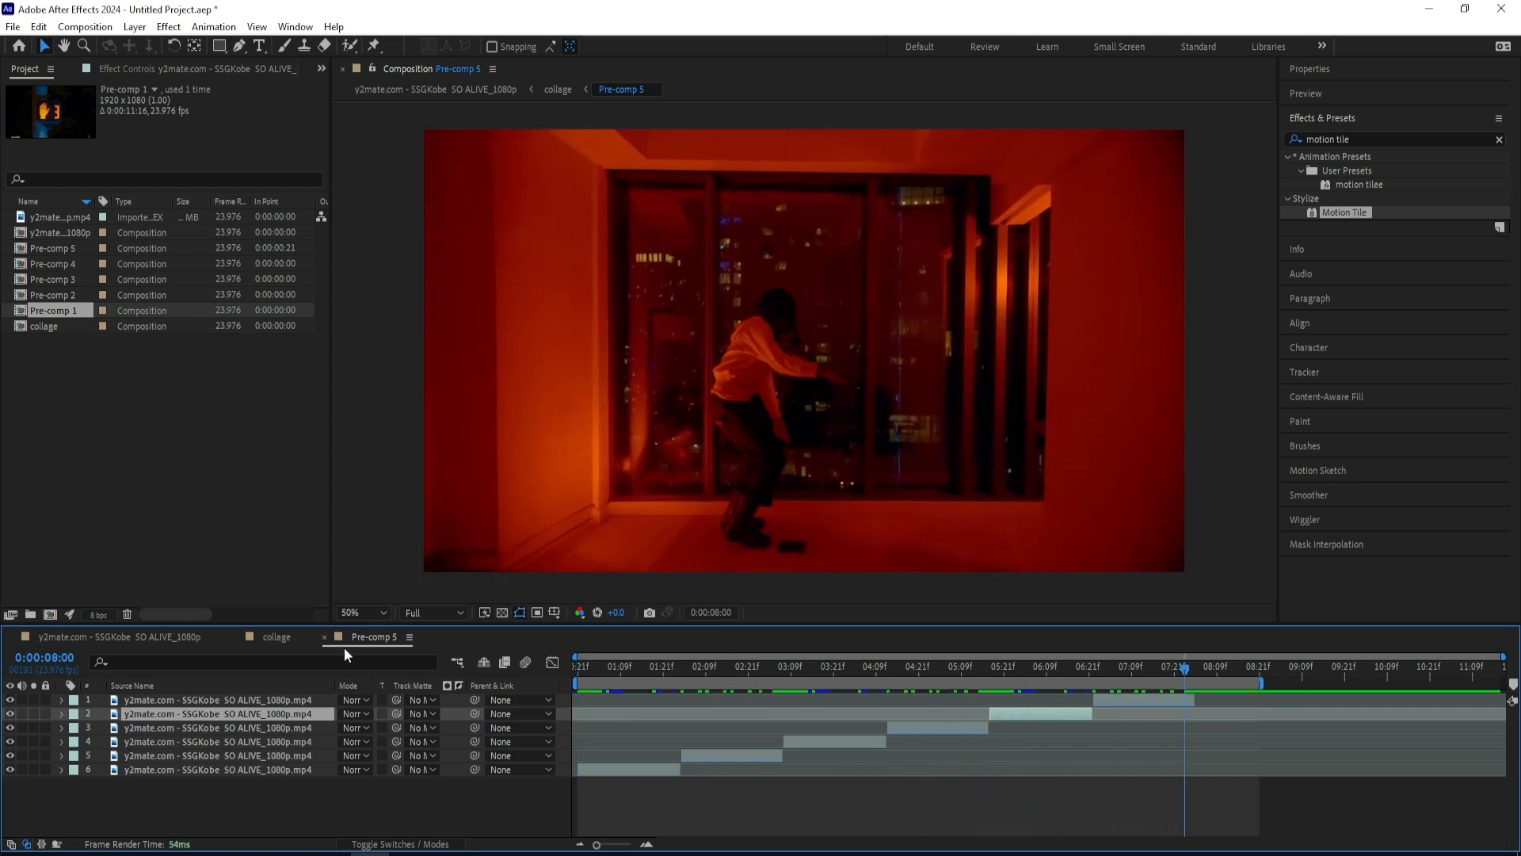
Step: In Pre-comp 1, duplicate the first clip, place the copy directly after the second clip, and stack it as the top layer
double_click(65, 309)
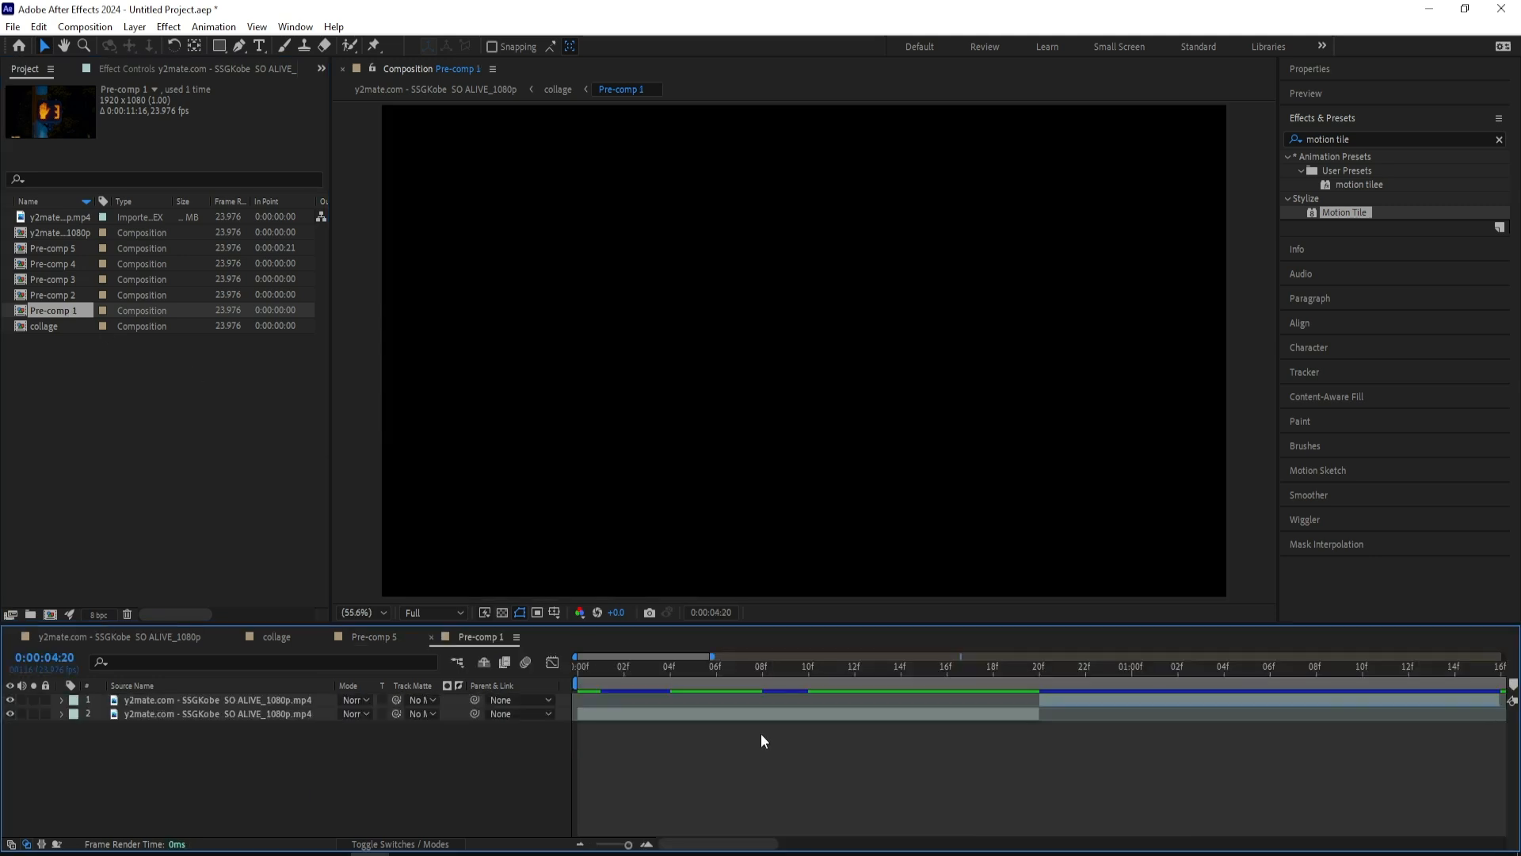
drag(628, 844, 596, 843)
click(620, 711)
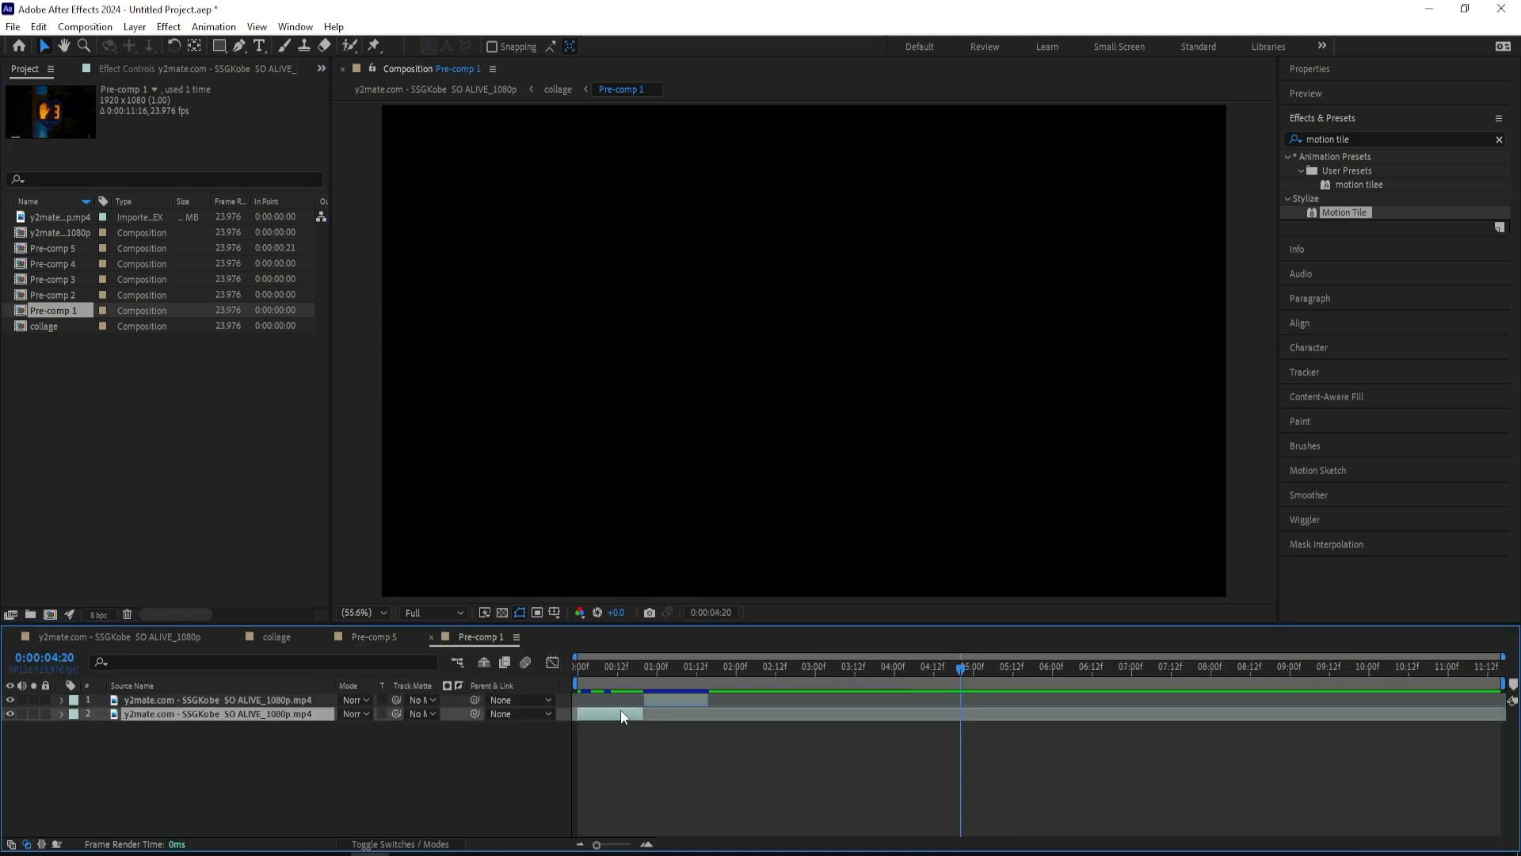
key(ctrl+d)
drag(603, 713, 734, 715)
drag(265, 703, 268, 715)
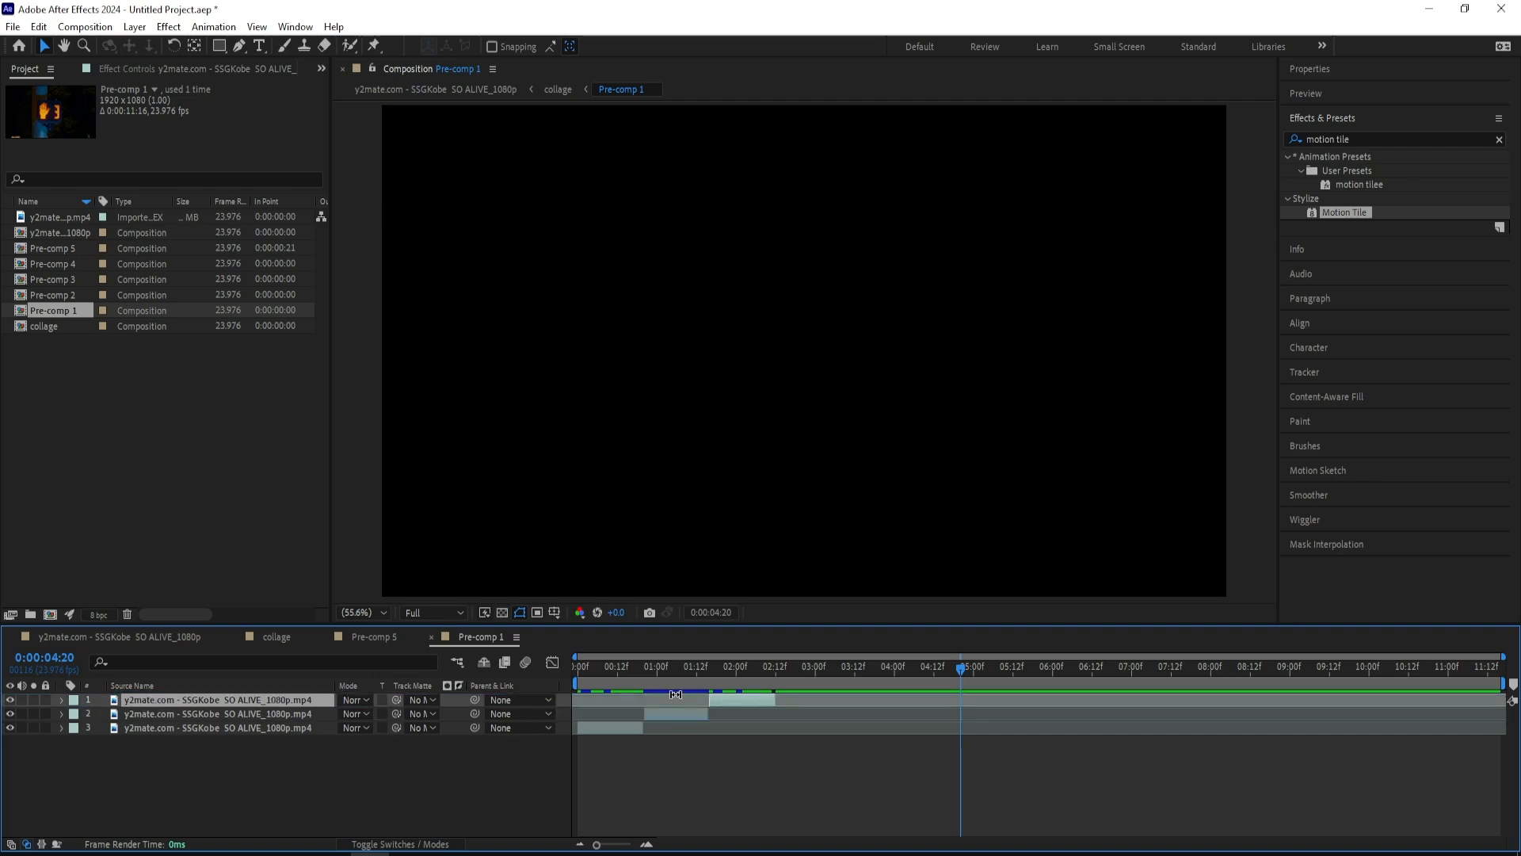
Step: Keep duplicating Pre-comp 1's clips end to end until the sequence reaches about 0:00:07:12, and scrub back to the start
key(ctrl+d)
drag(655, 712, 798, 711)
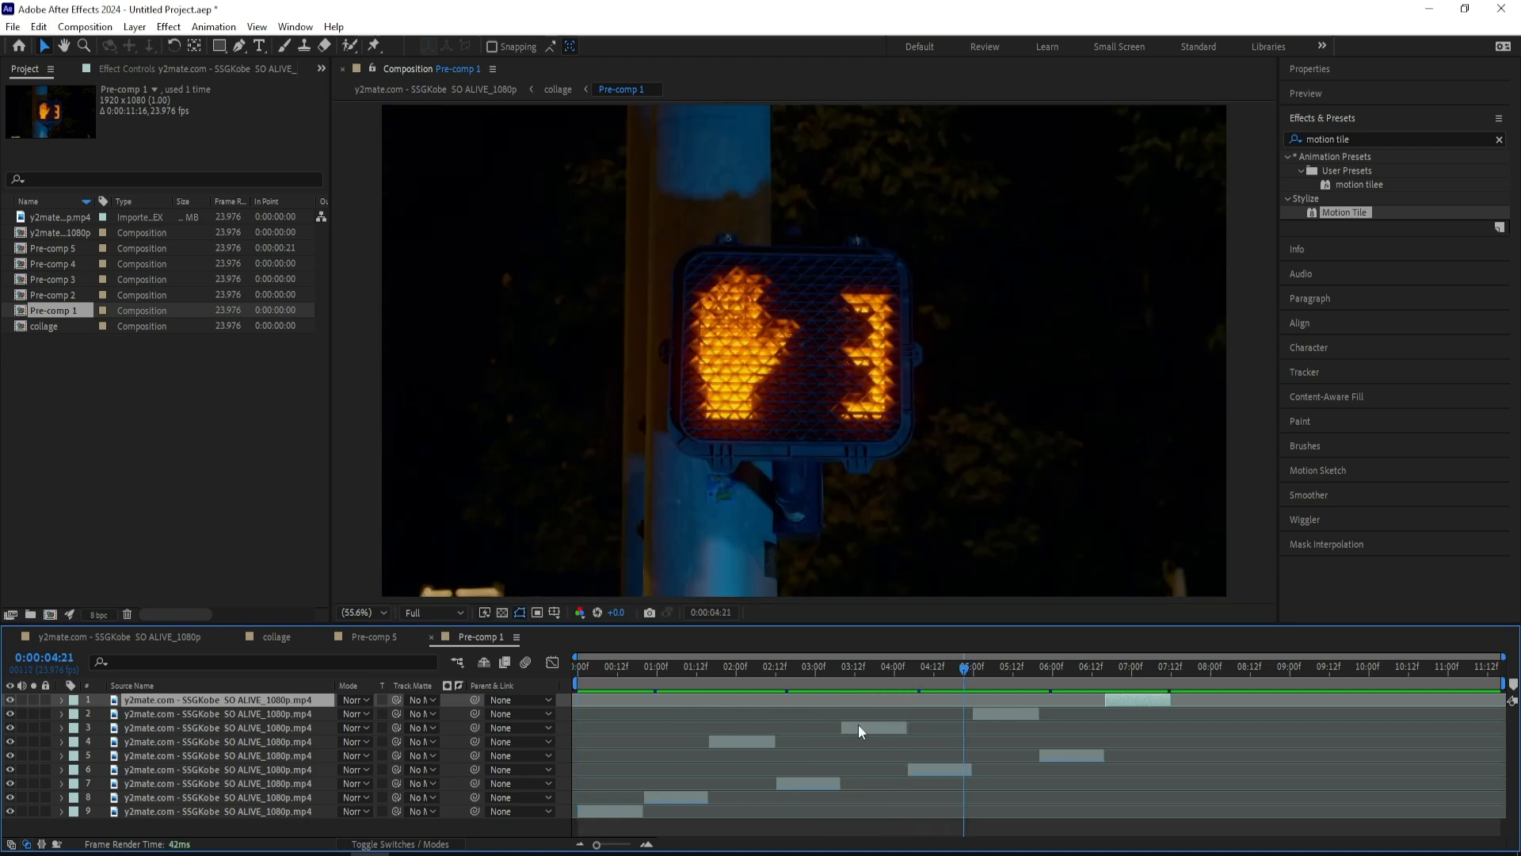
click(858, 724)
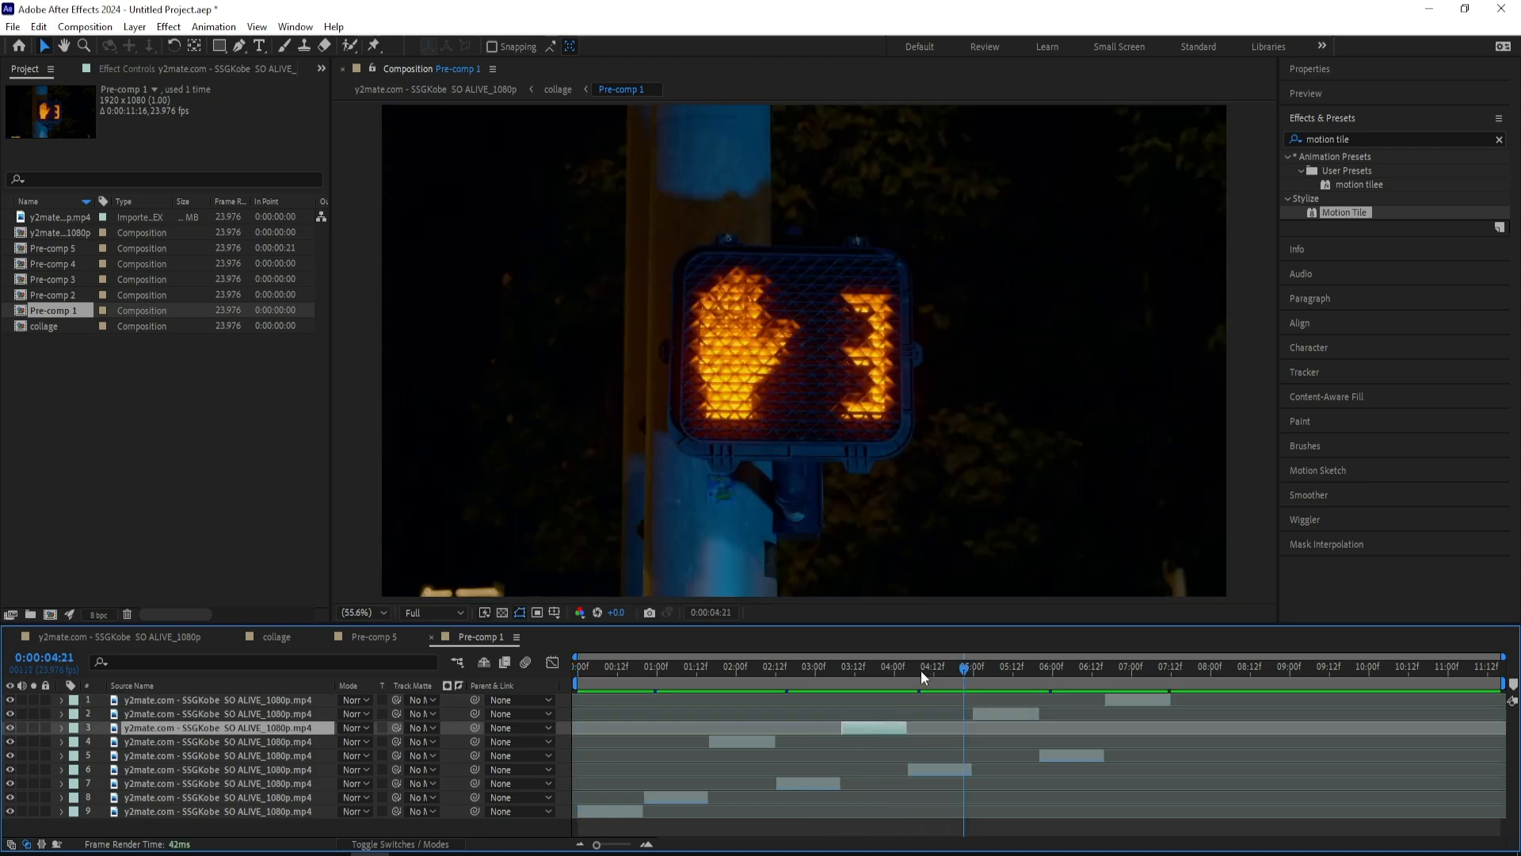
drag(878, 672, 483, 683)
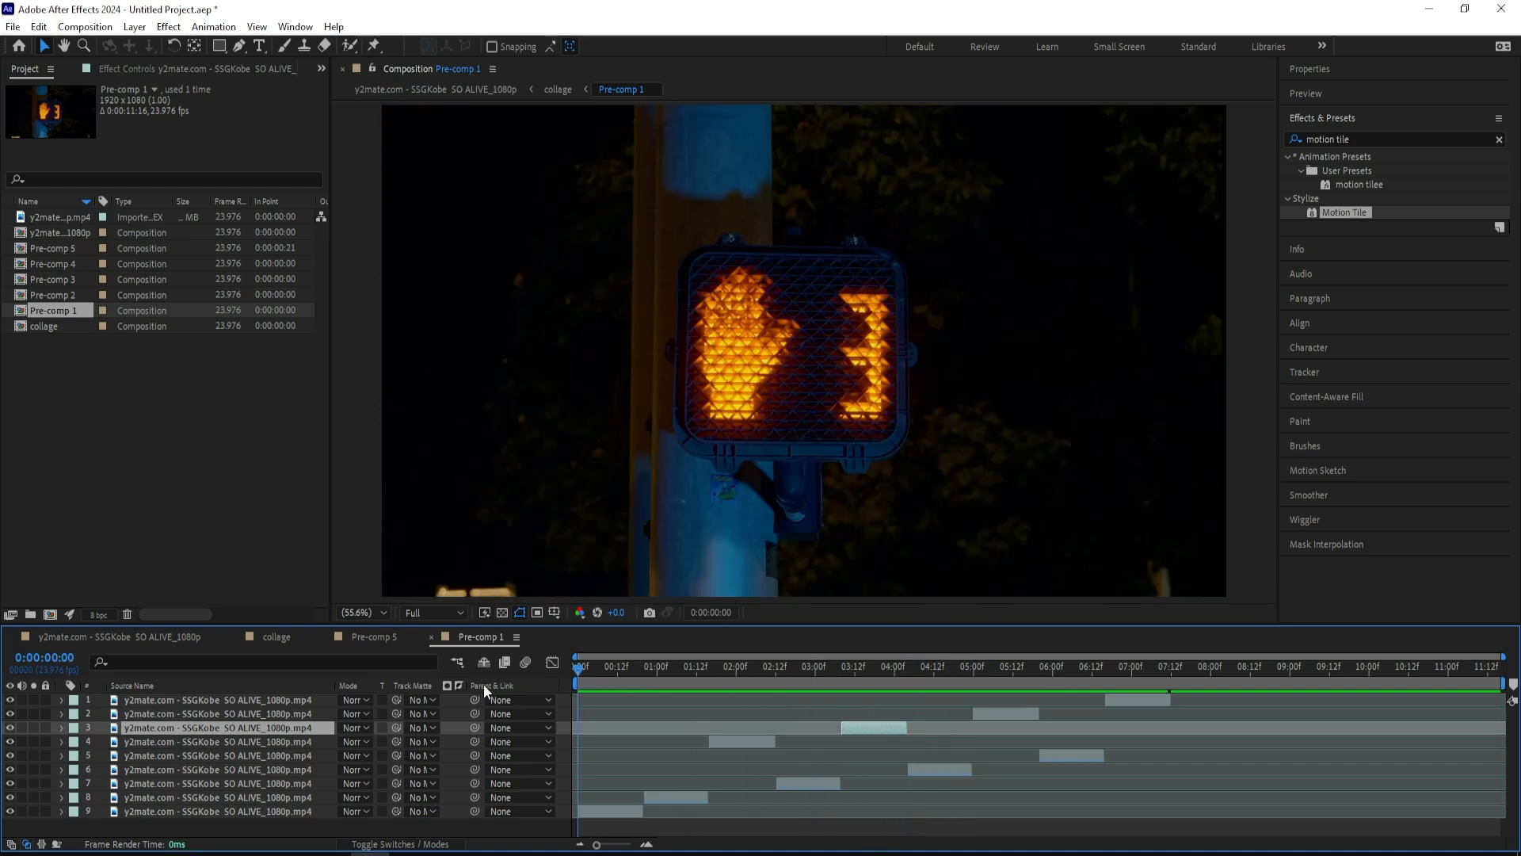
Step: In Pre-comp 2, duplicate both clips and place the copies one after another directly behind the originals
double_click(54, 296)
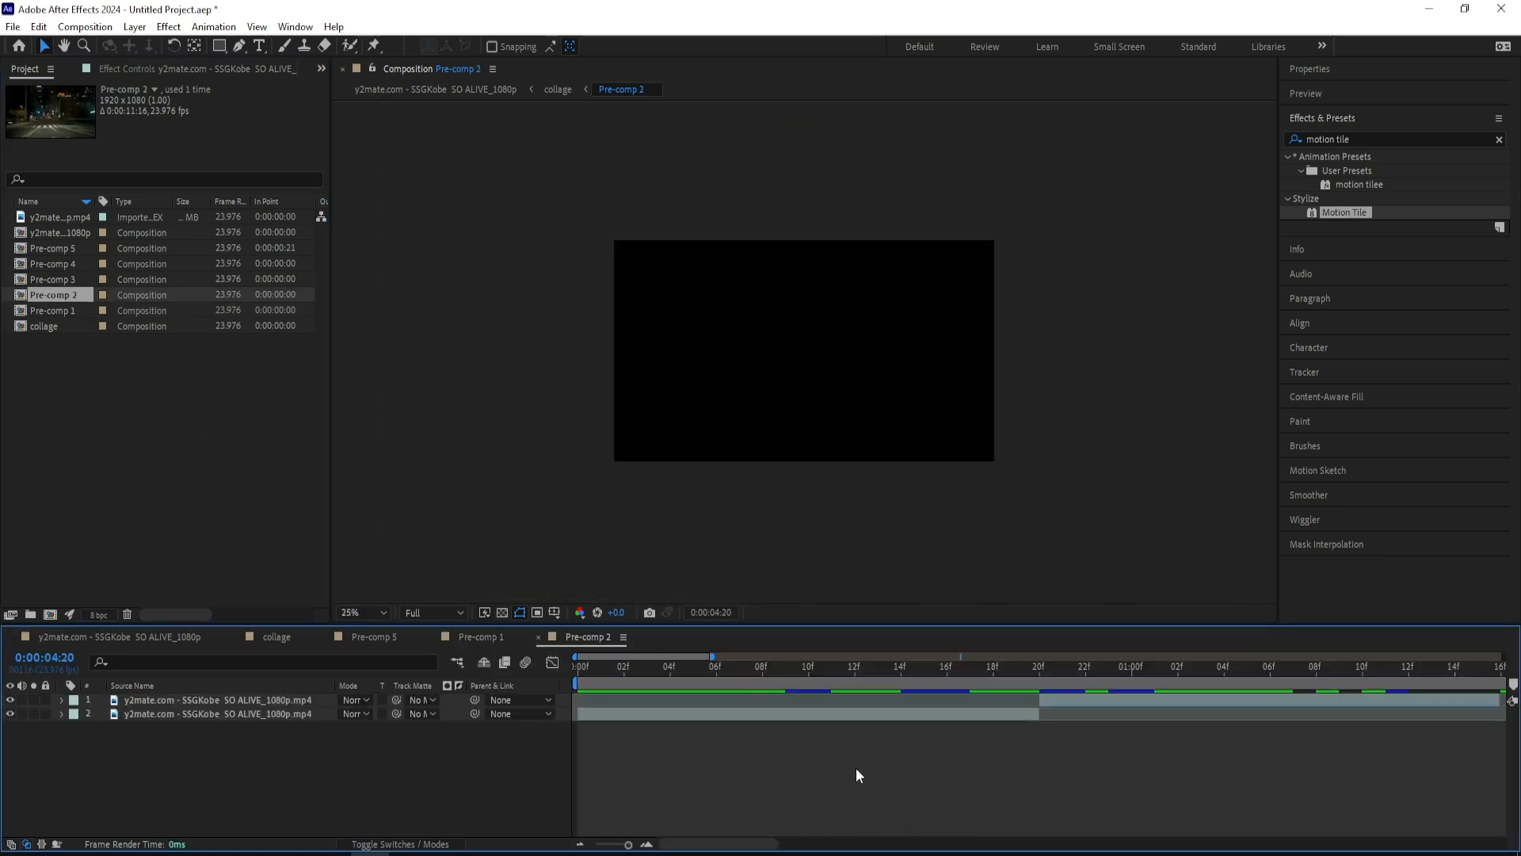
drag(620, 851, 598, 842)
click(625, 714)
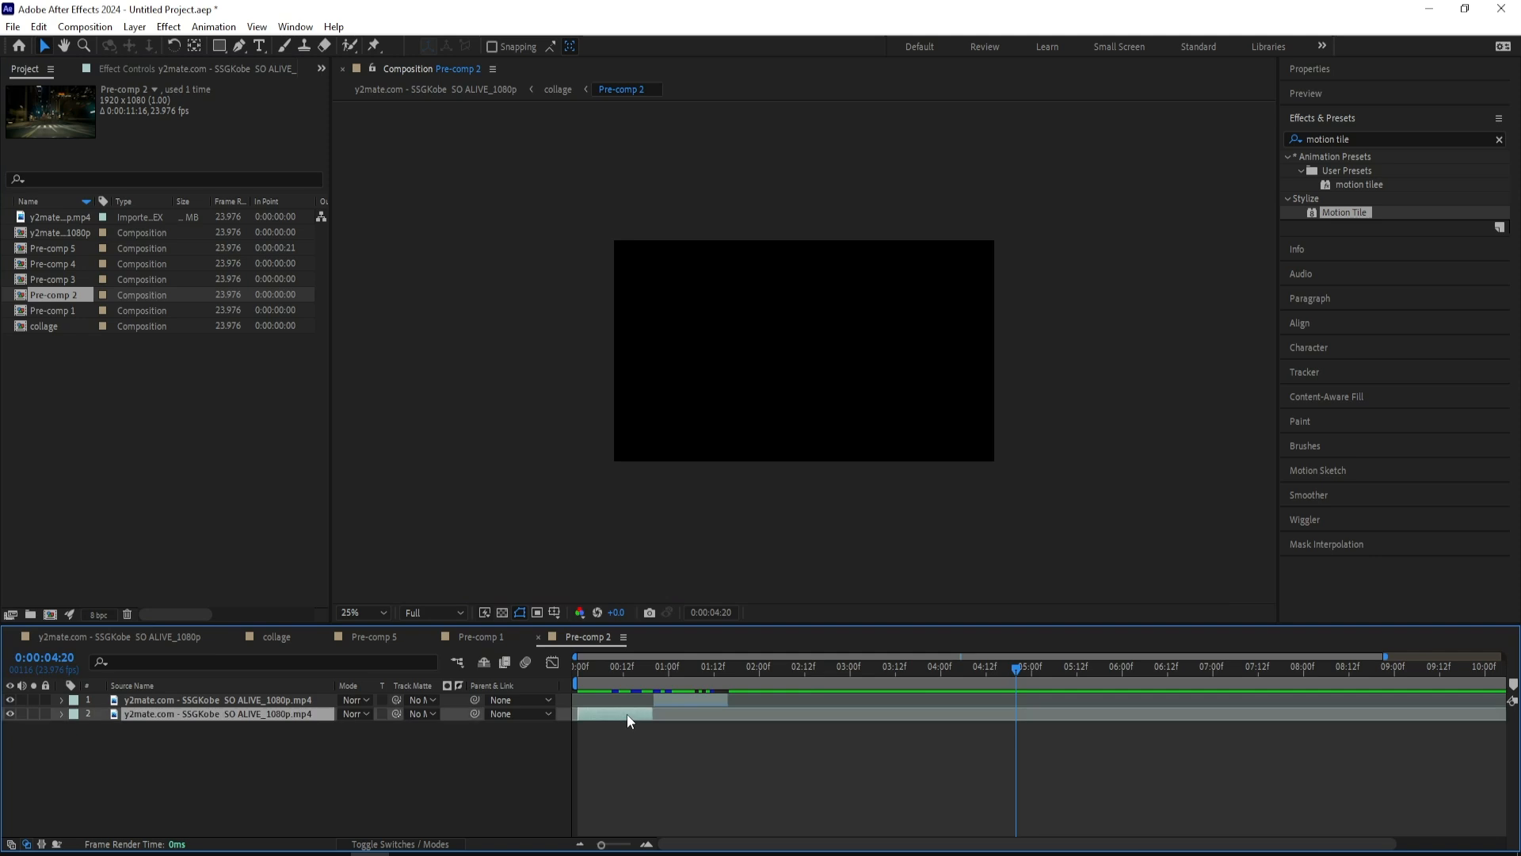
key(ctrl+d)
drag(626, 715, 787, 717)
click(695, 702)
key(ctrl+d)
drag(695, 702, 847, 704)
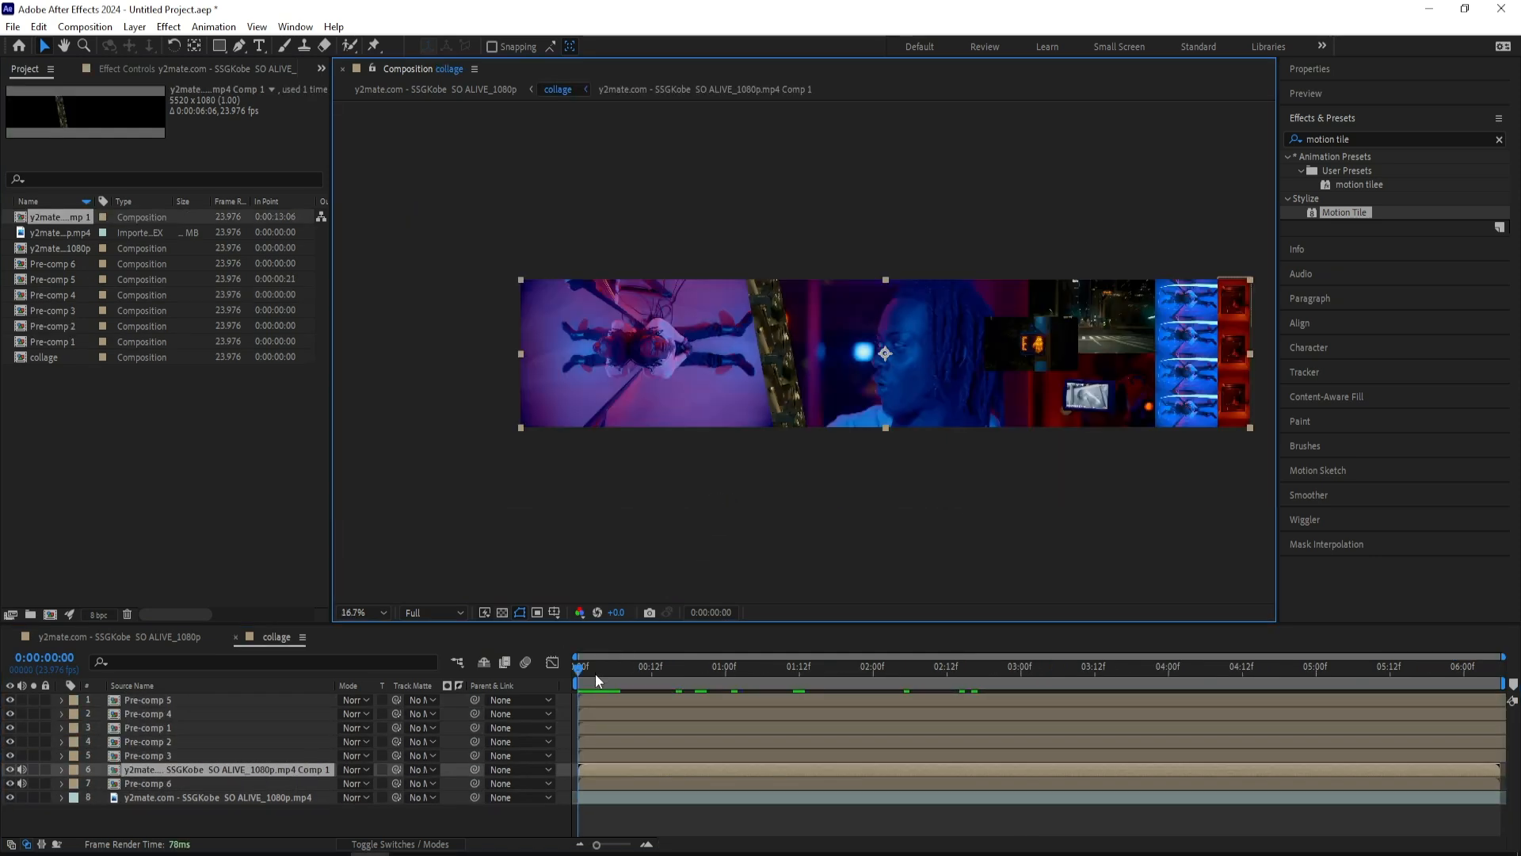
Step: Fit the whole collage composition in the viewer and play it back from the start
click(511, 645)
click(369, 613)
click(366, 343)
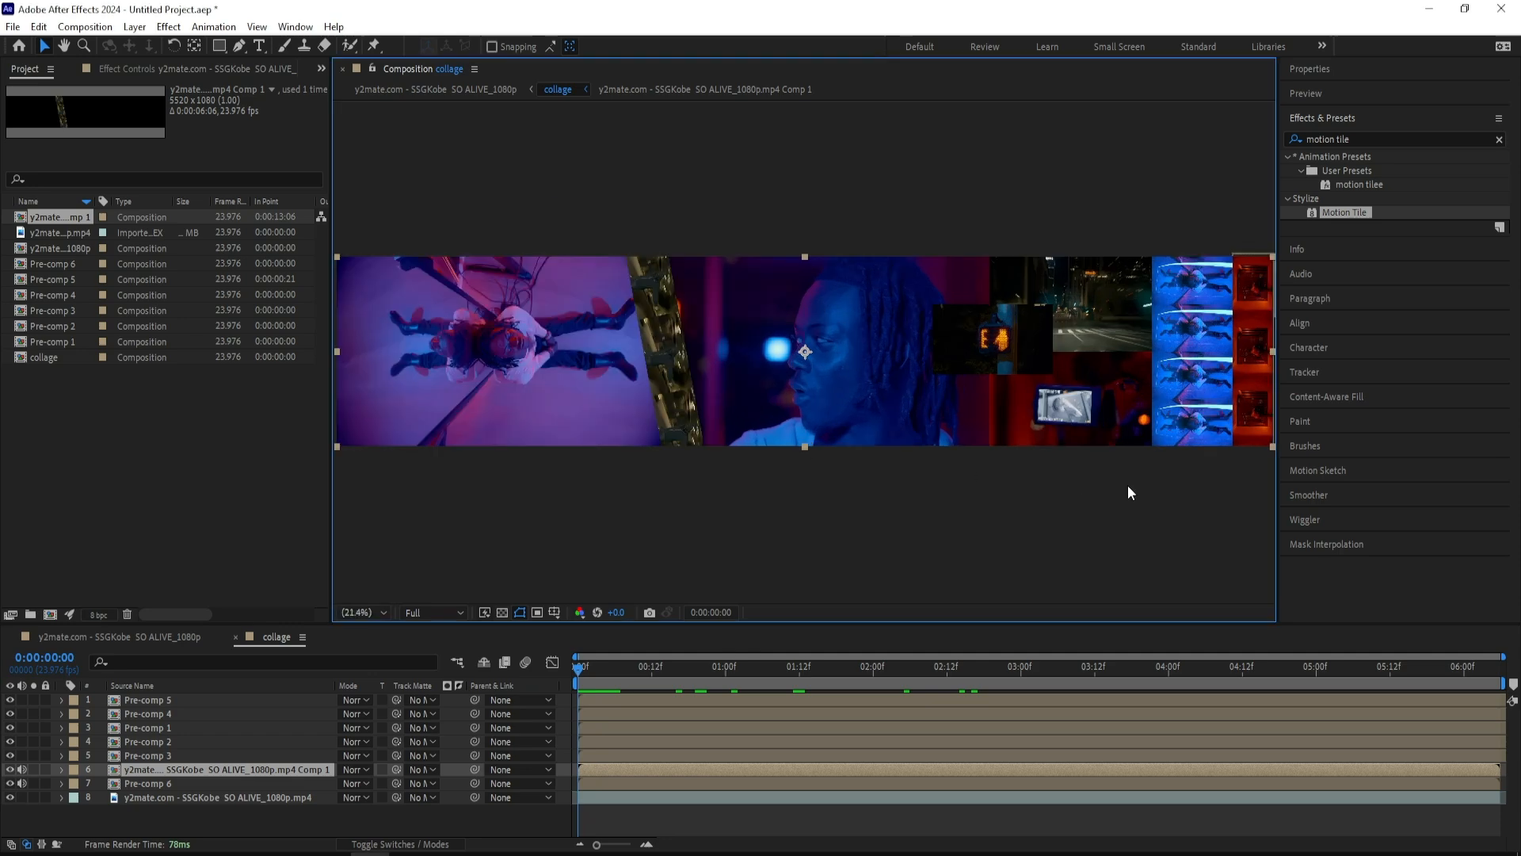
key(space)
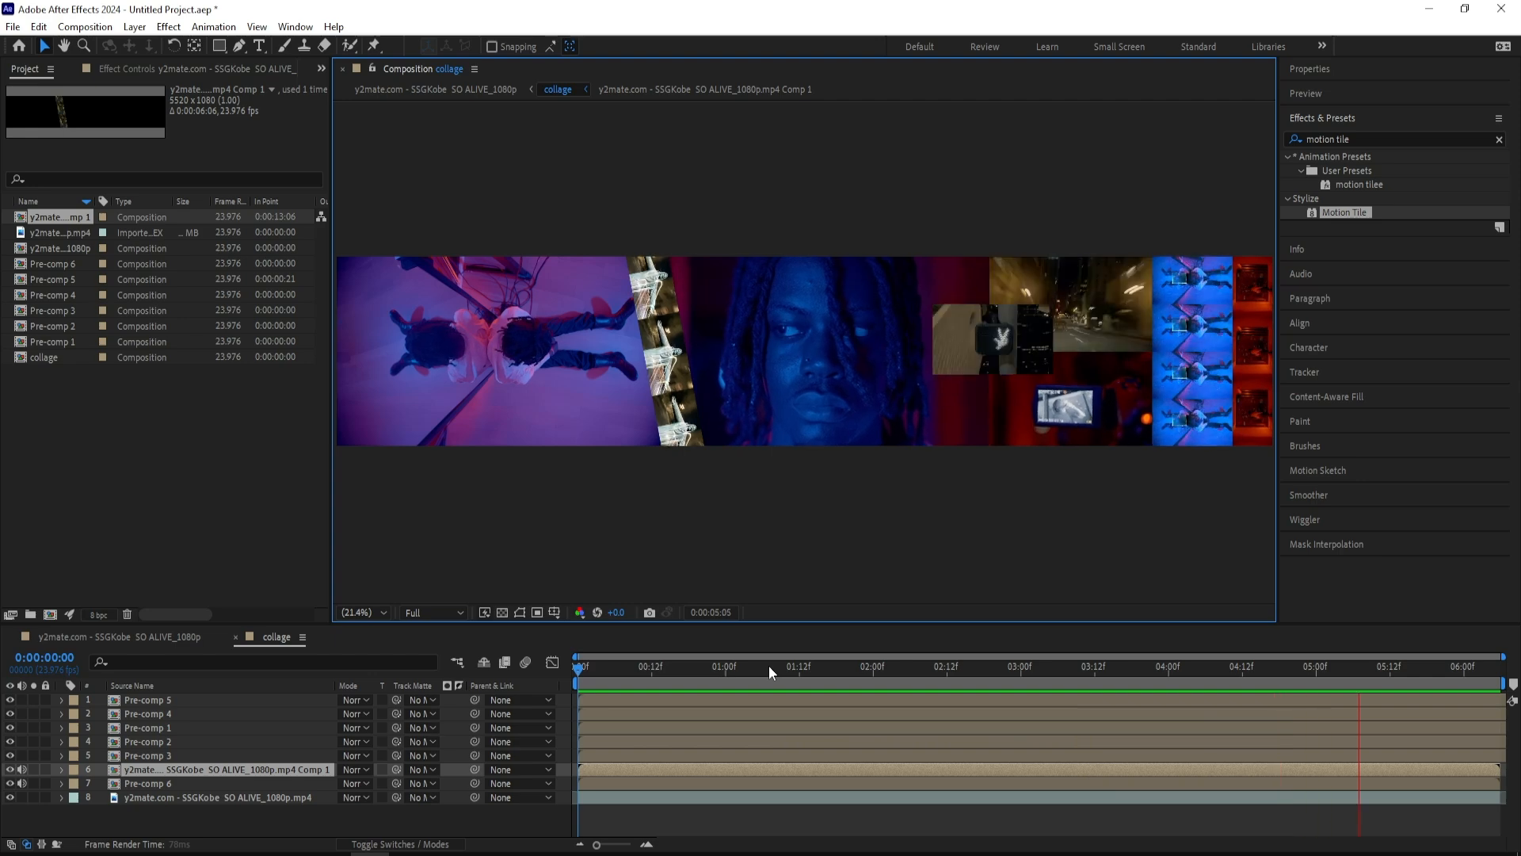
key(space)
key(Home)
key(space)
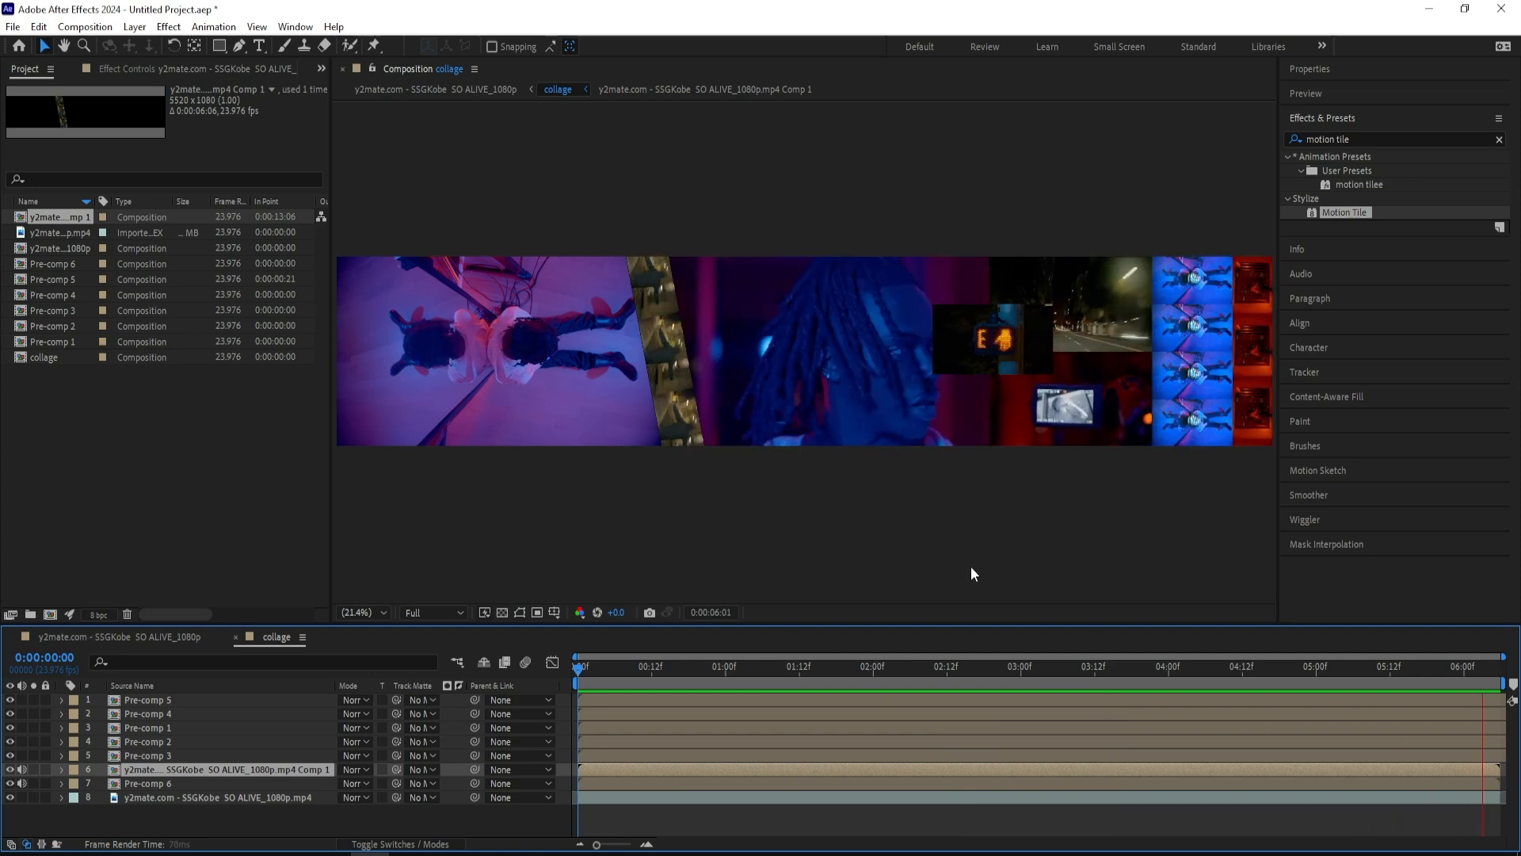
Step: Add a Position keyframe to Pre-comp 5 in the collage and move it to about 0:00:02:12
scroll(971, 566, up, 3)
click(644, 668)
drag(646, 671, 725, 668)
key(Home)
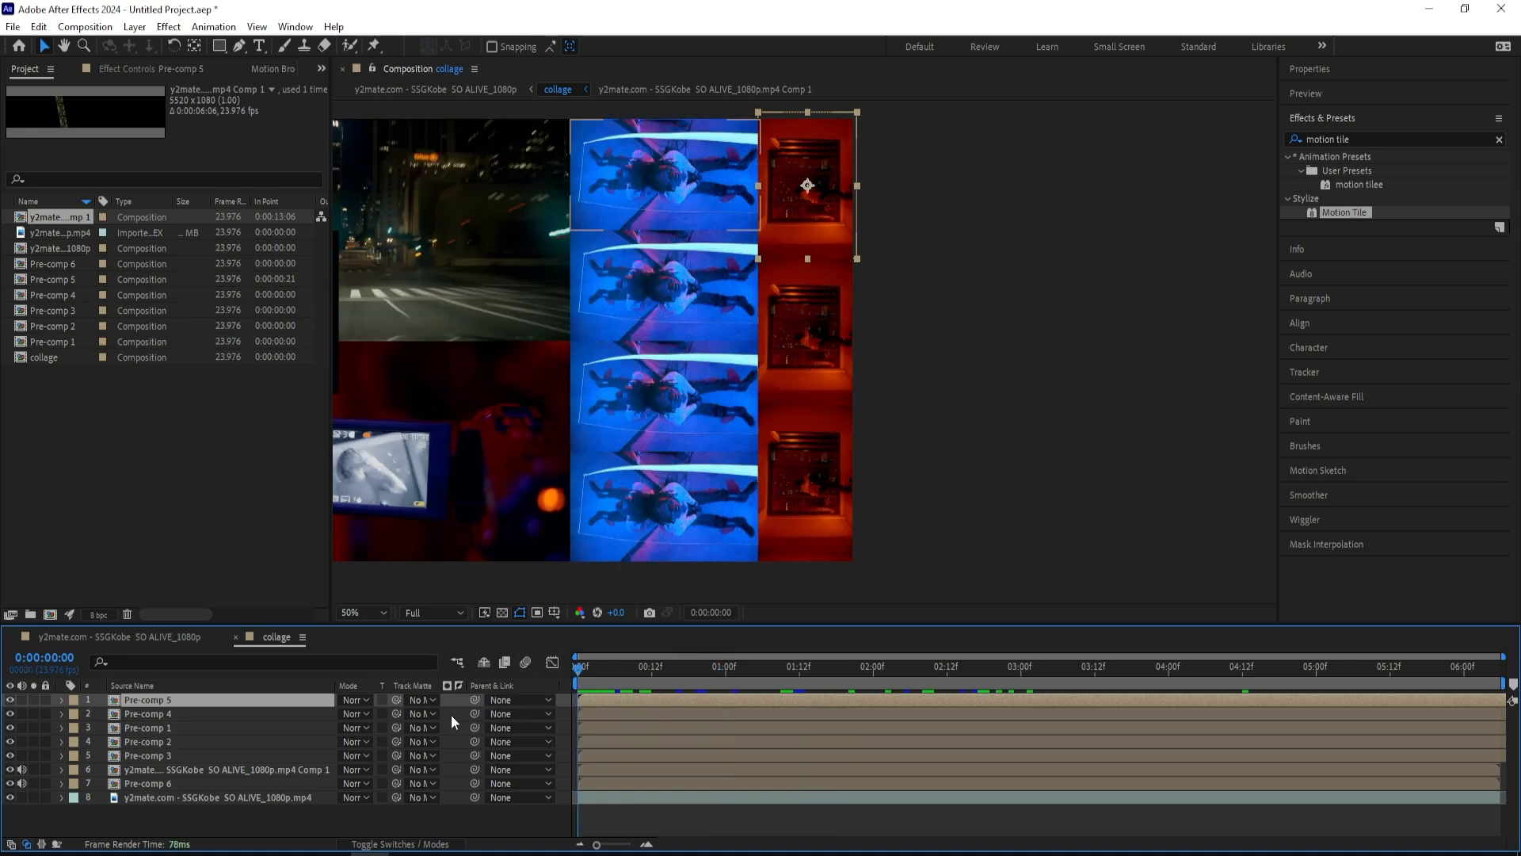
key(p)
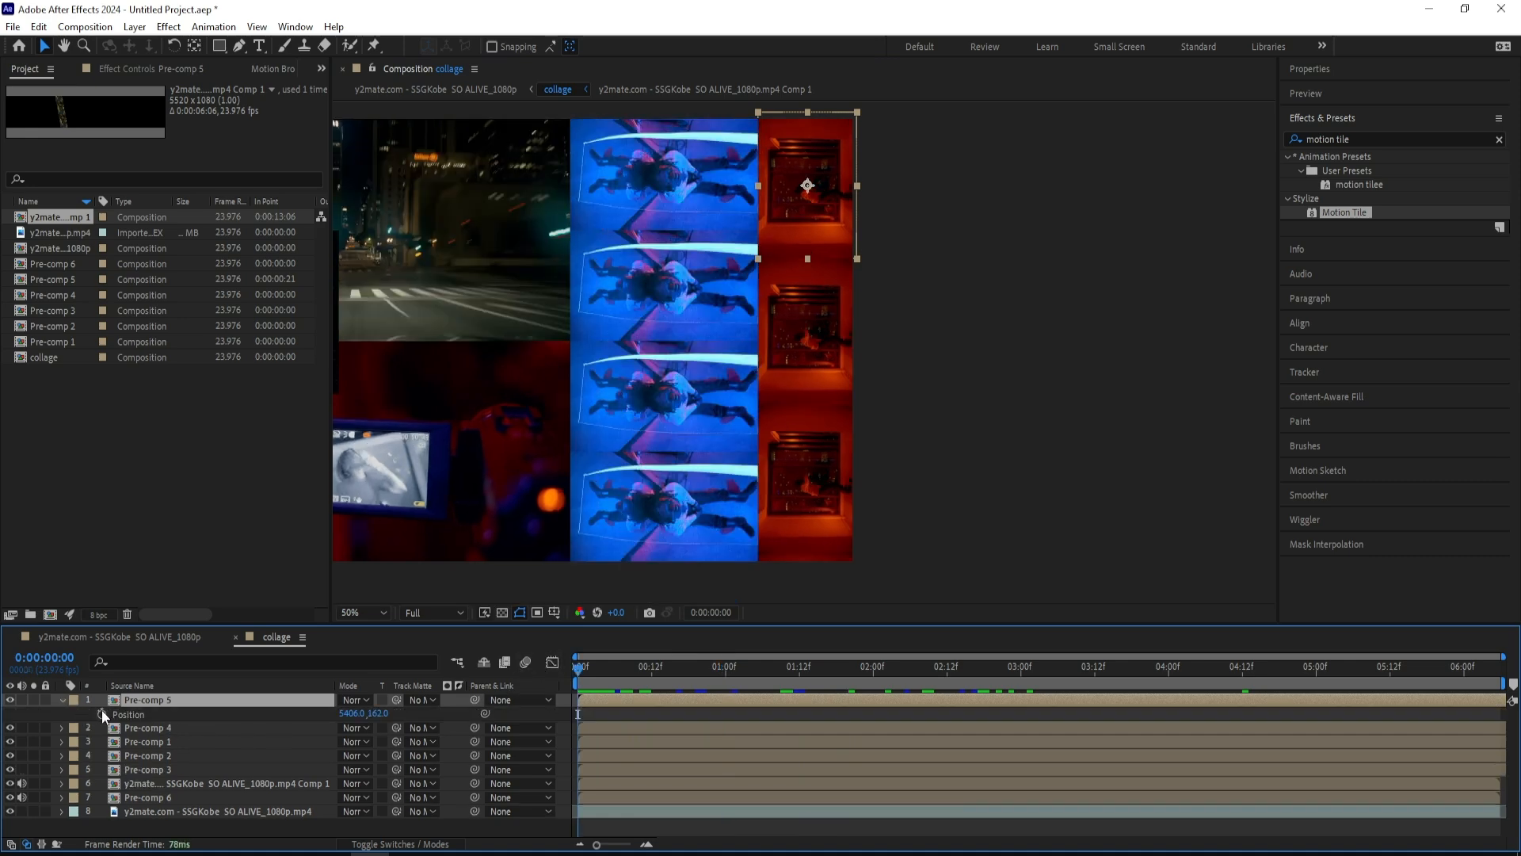
click(102, 713)
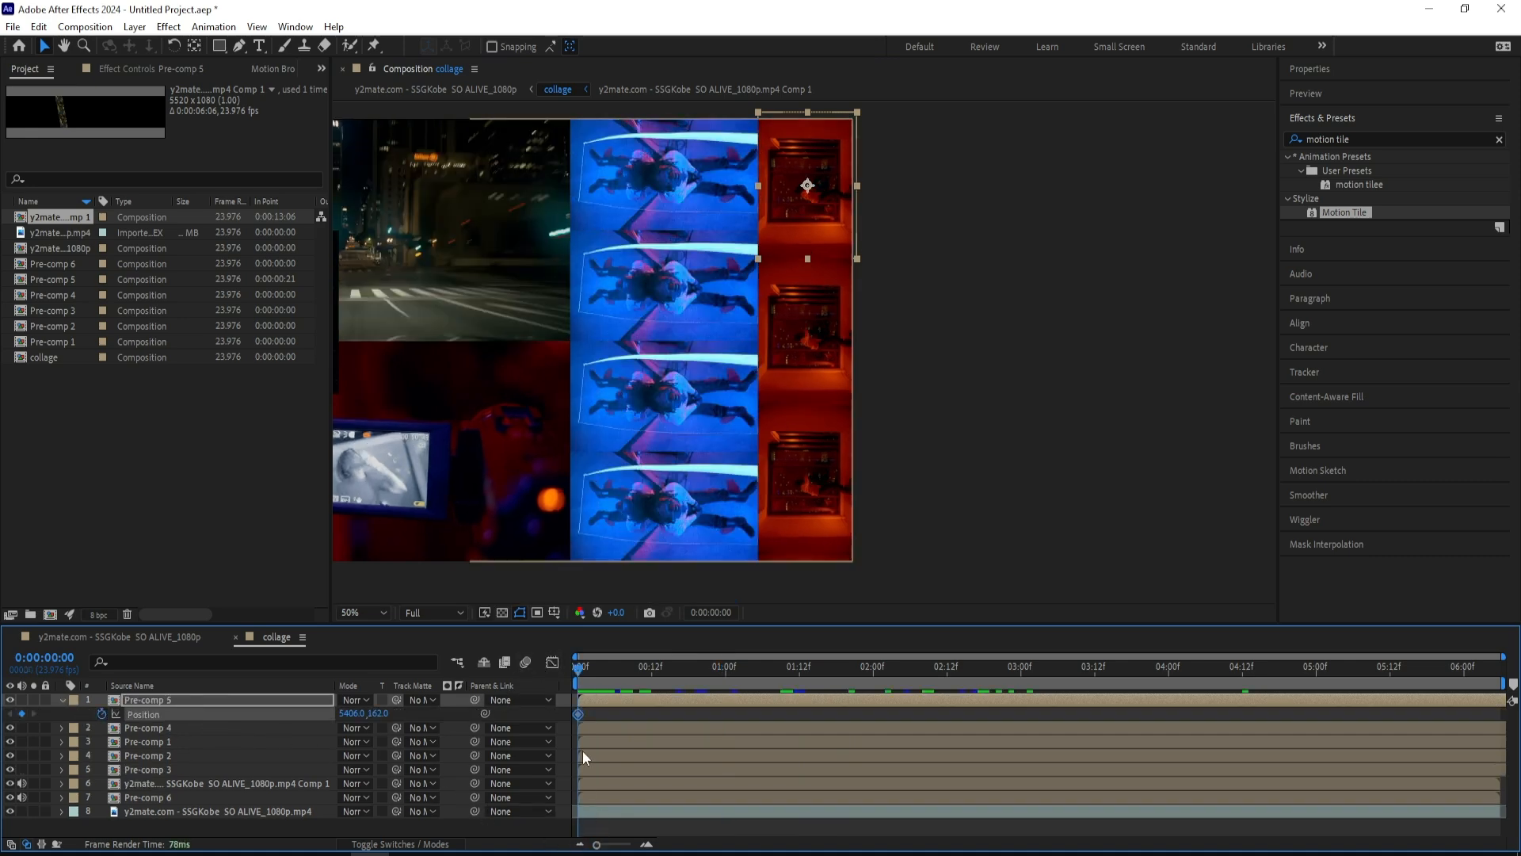
drag(719, 712, 786, 714)
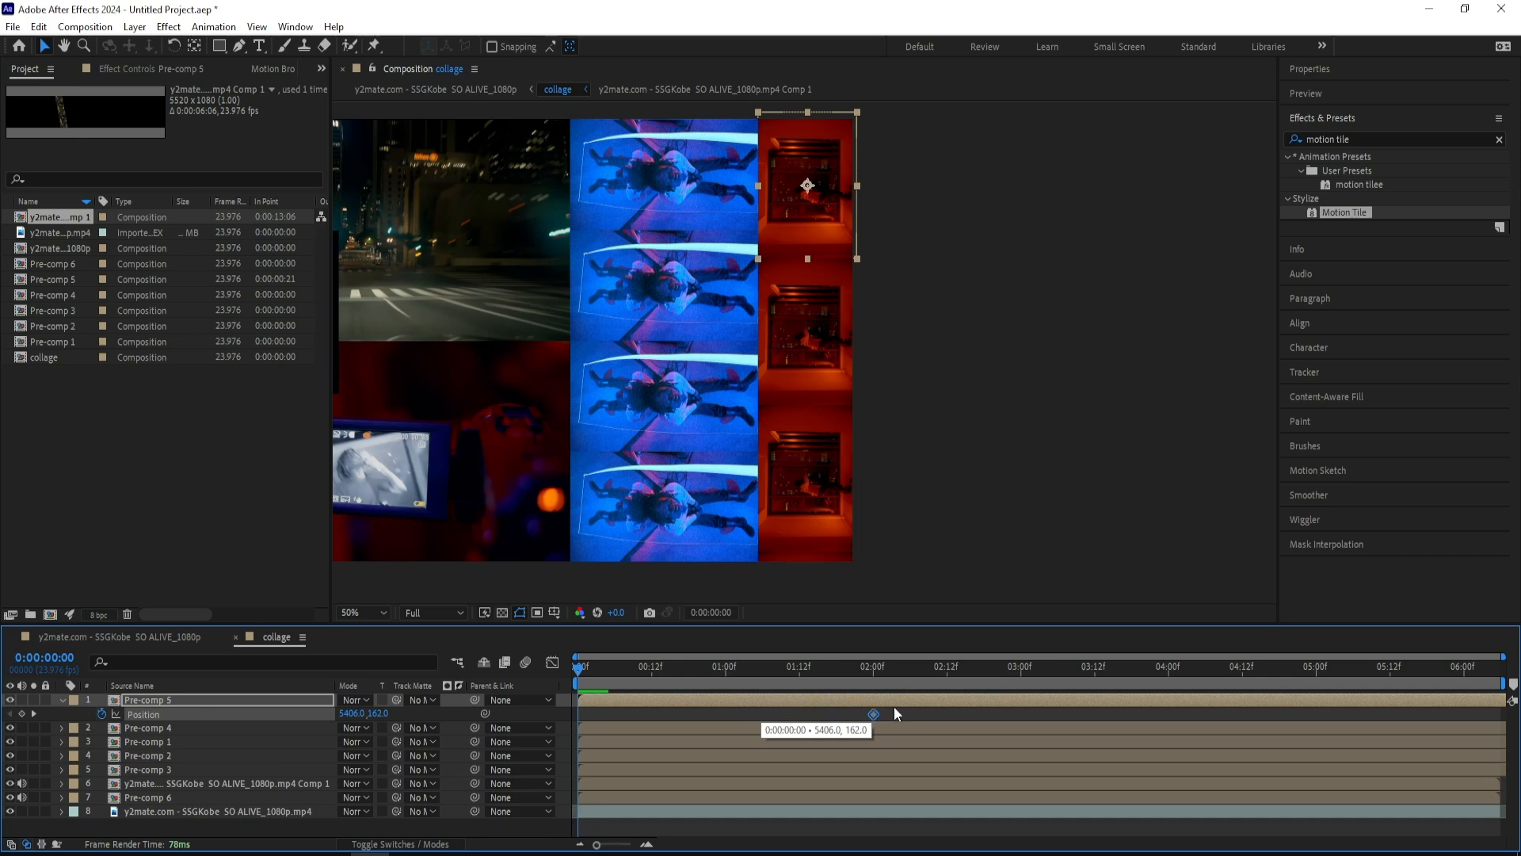
Step: At 0:00:06:05, set Pre-comp 5's Position to 5406, 988 and preview the downward movement from the first keyframe
drag(949, 705, 1494, 667)
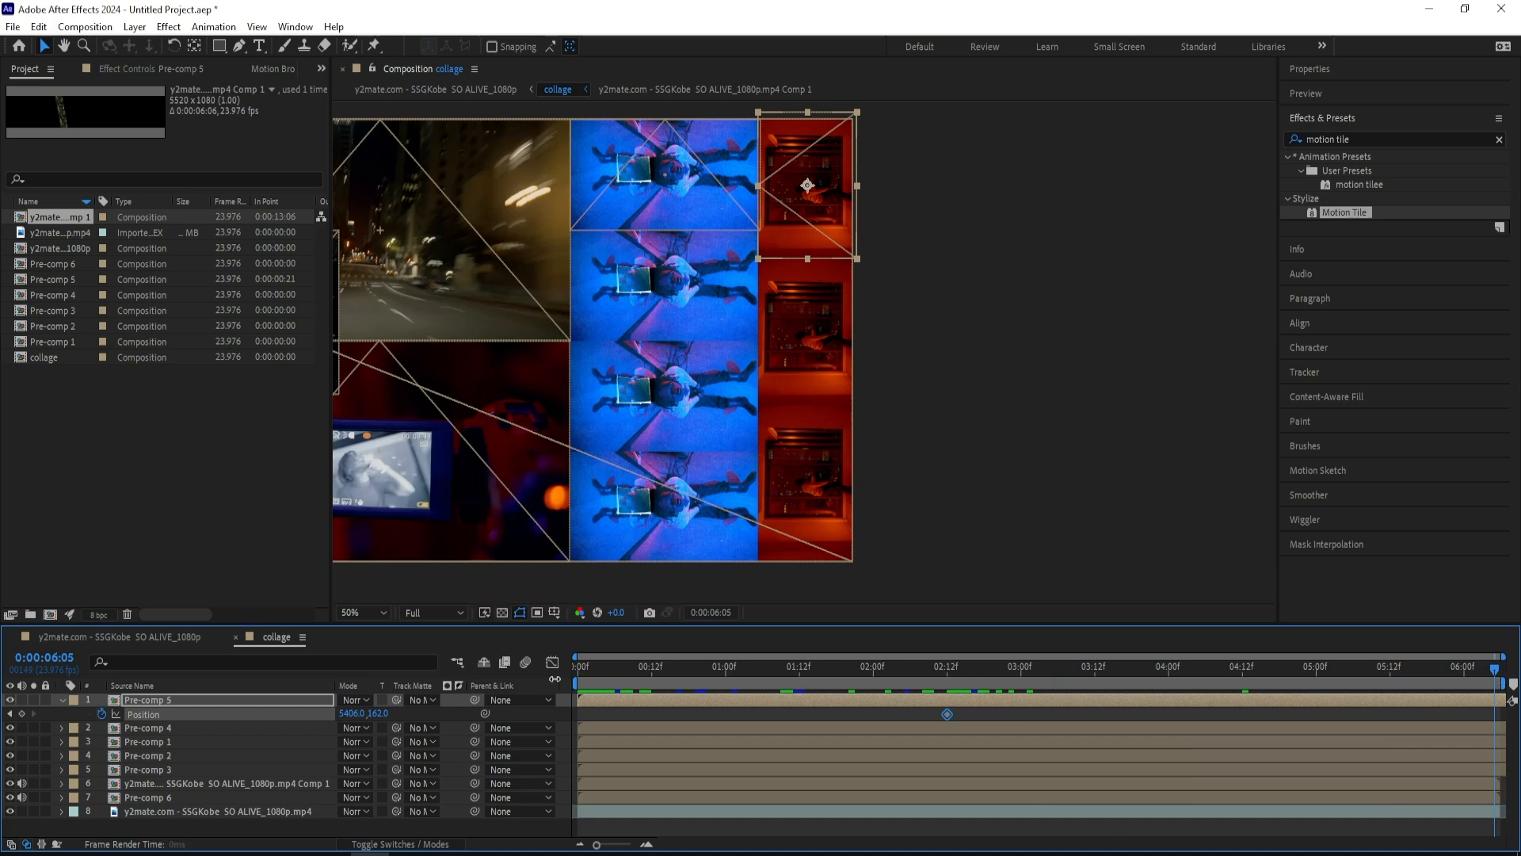
drag(369, 715, 1005, 734)
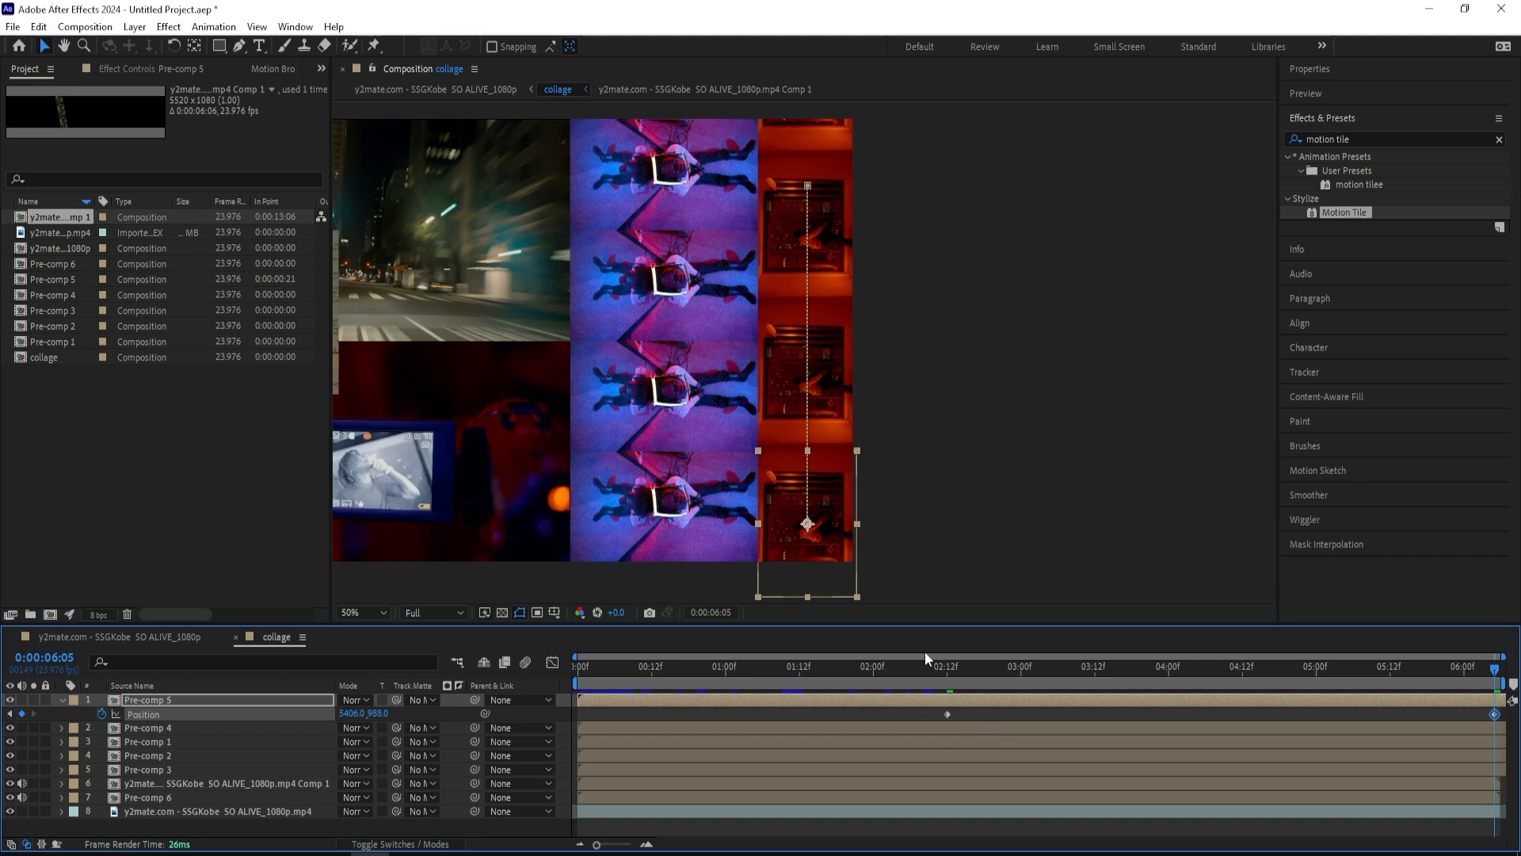
click(948, 669)
key(space)
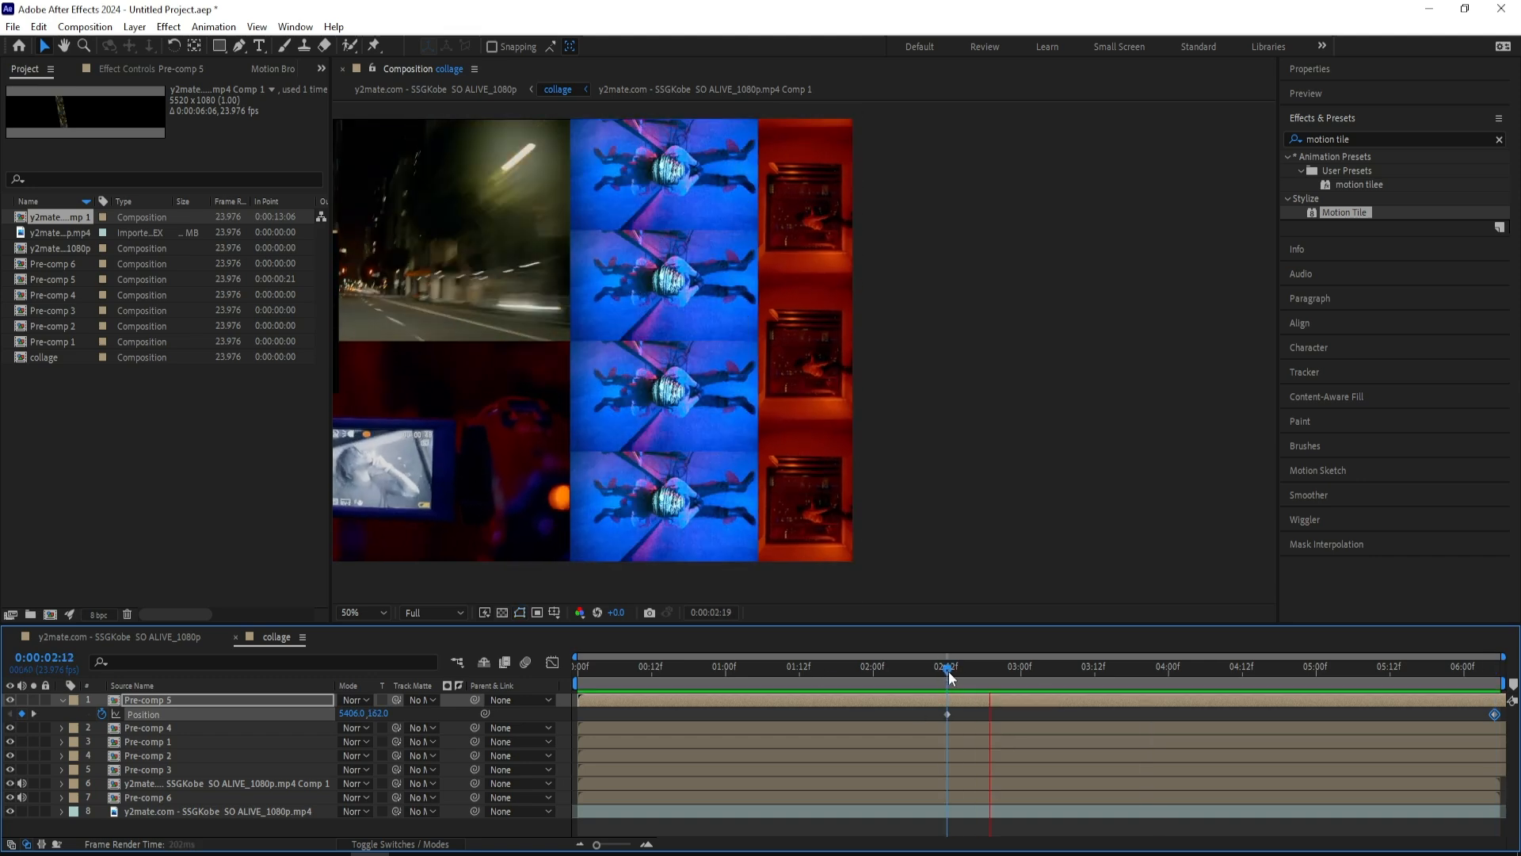
Step: Move Pre-comp 5's first Position keyframe to 0:00:02:00 and preview the movement
click(950, 714)
drag(945, 715, 875, 713)
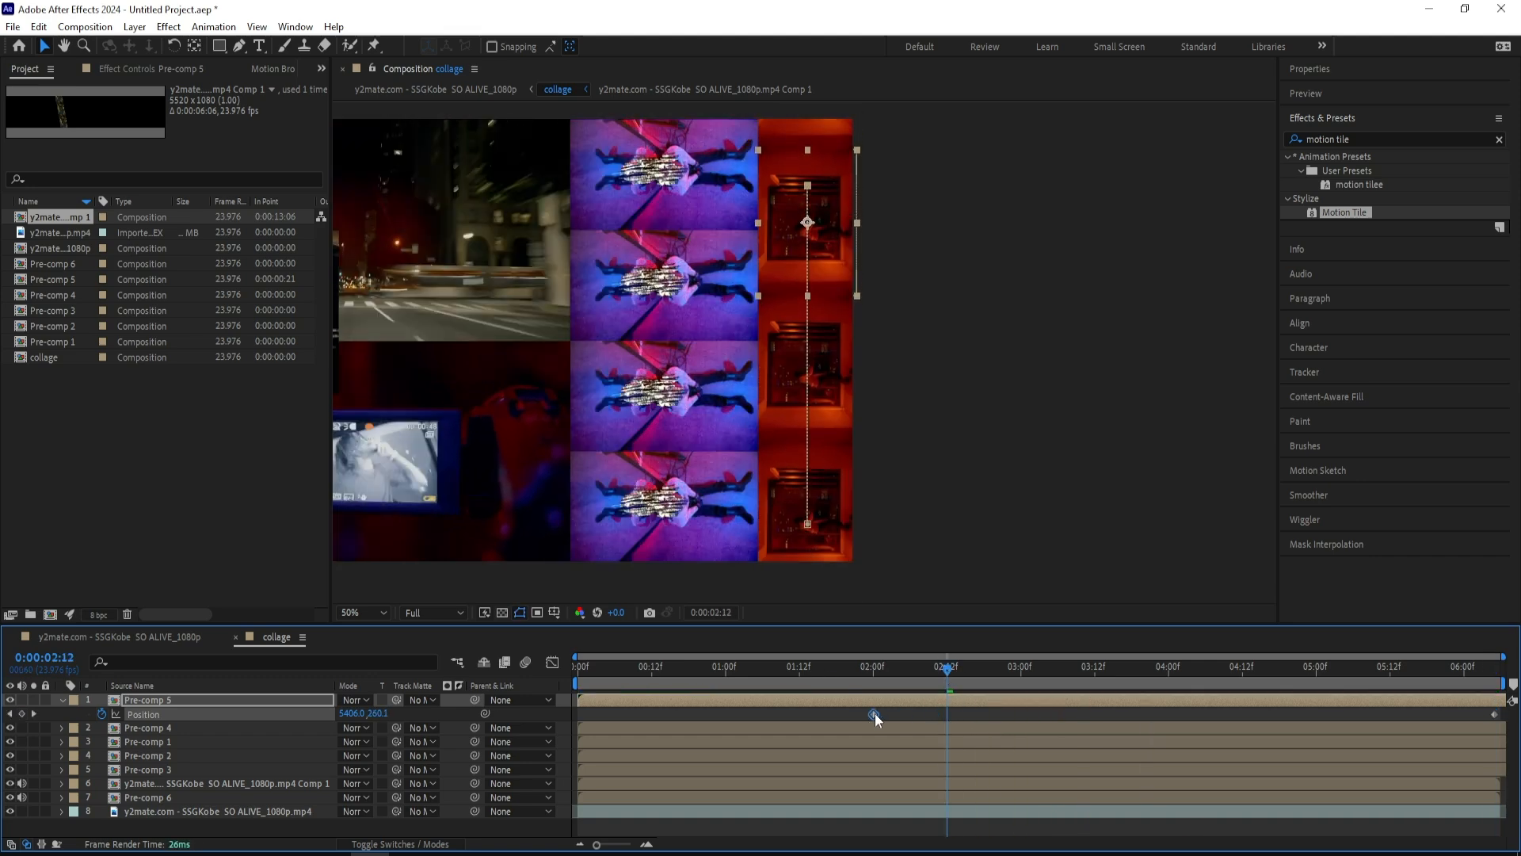
click(876, 668)
key(space)
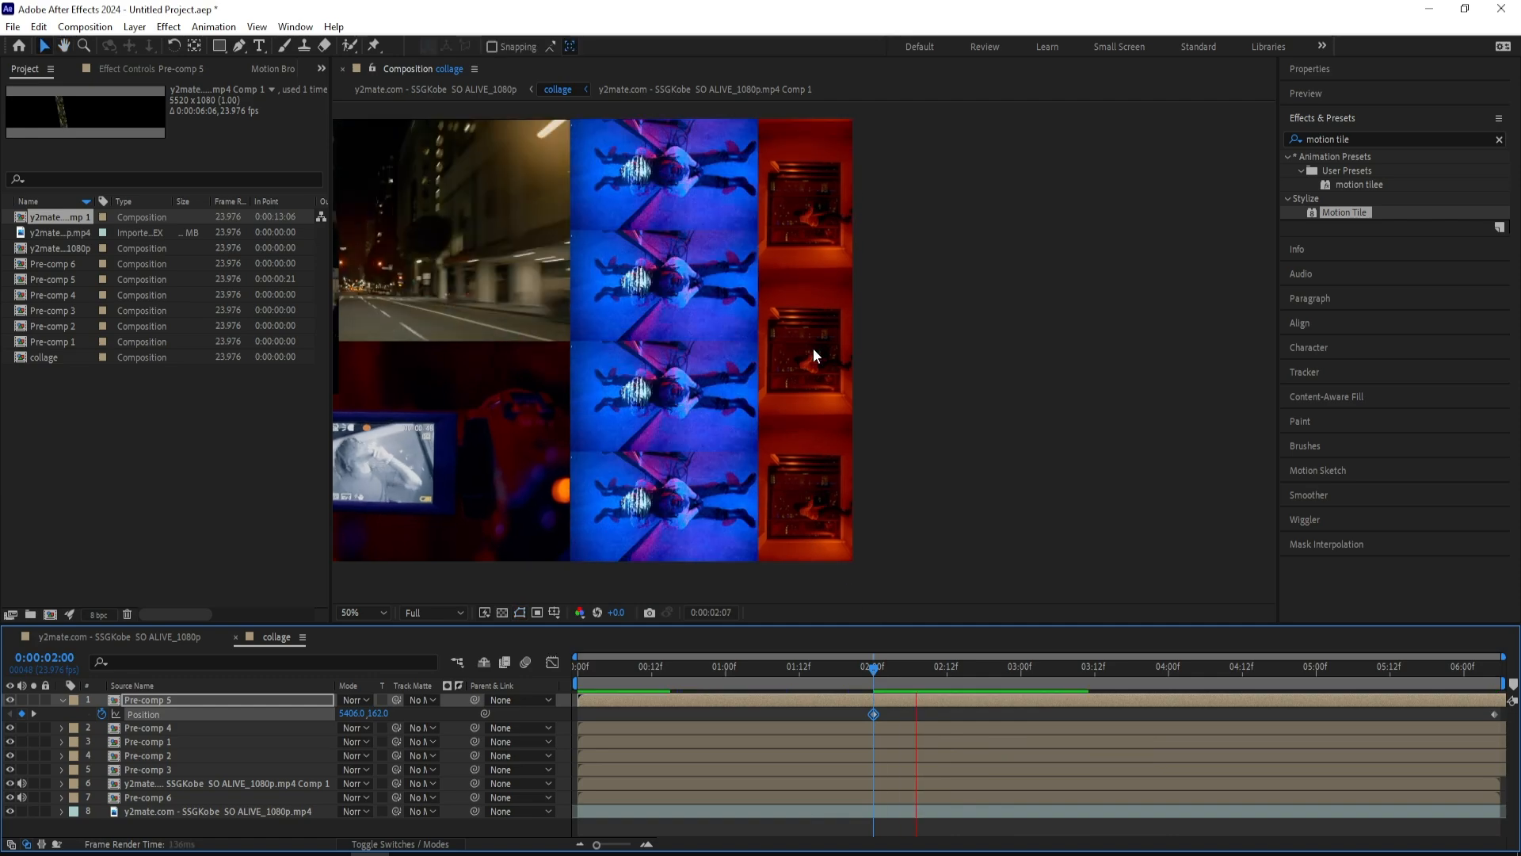
click(891, 669)
click(941, 671)
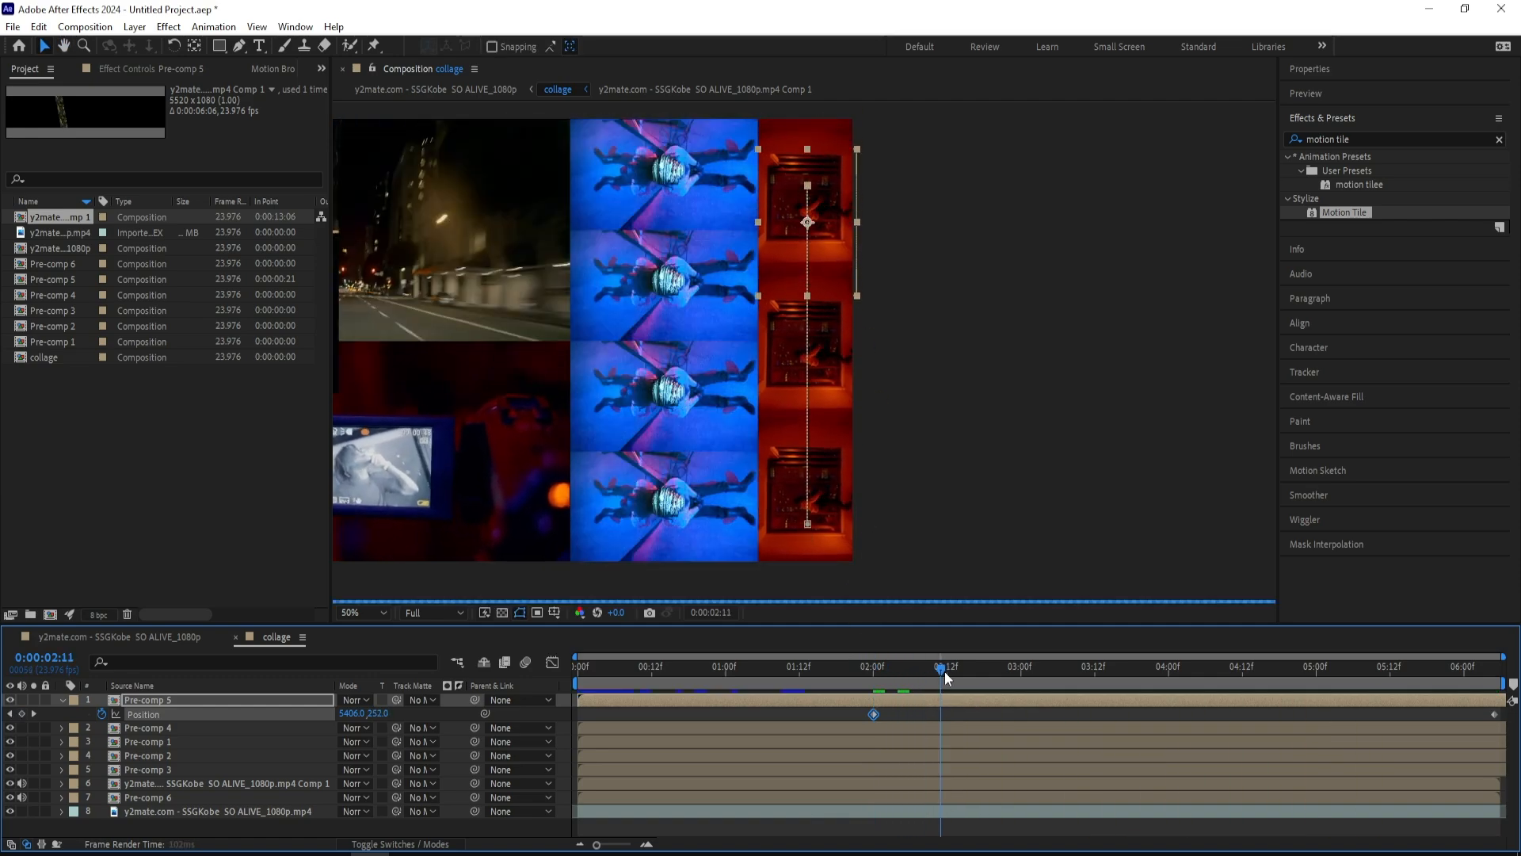
key(space)
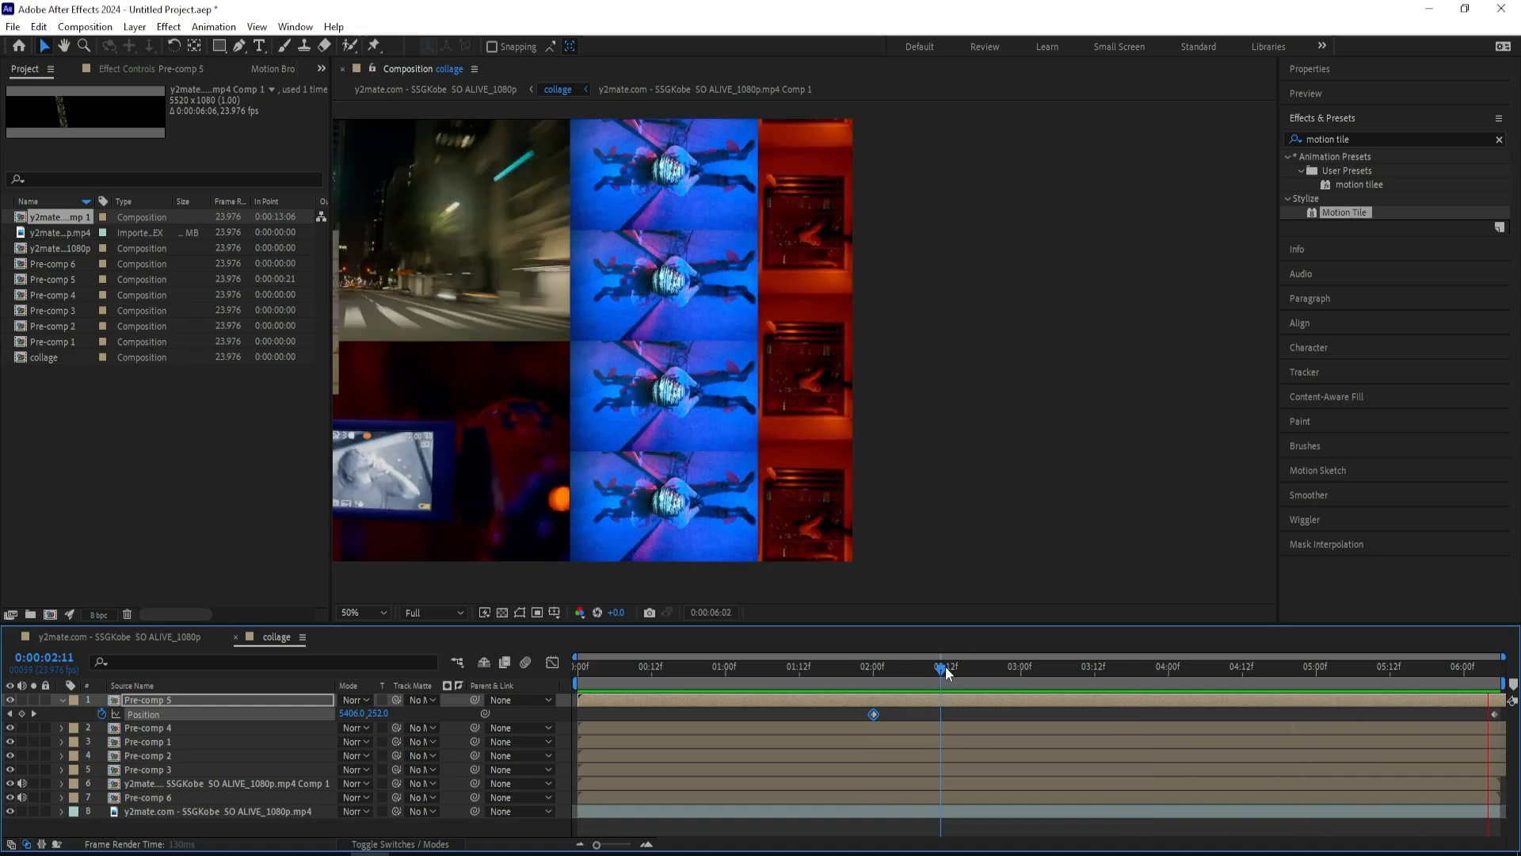
click(892, 668)
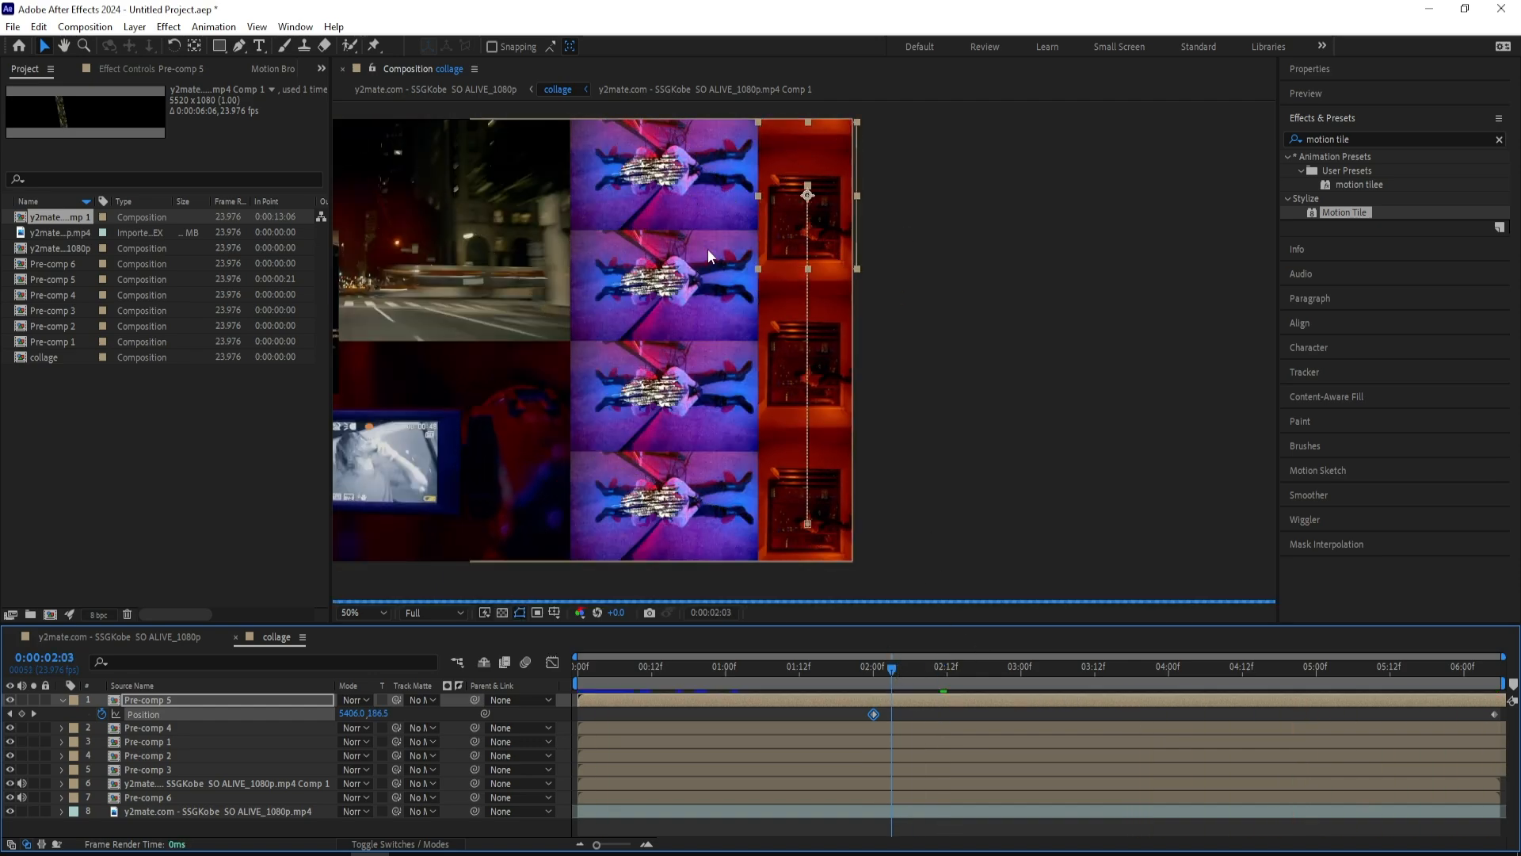
Step: Keyframe Pre-comp 4's Position at 5046, 726.6 at 0:00:01:12 and 5046, 145.6 at 0:00:06:05, and return the playhead to about 0:00:01:11
click(691, 219)
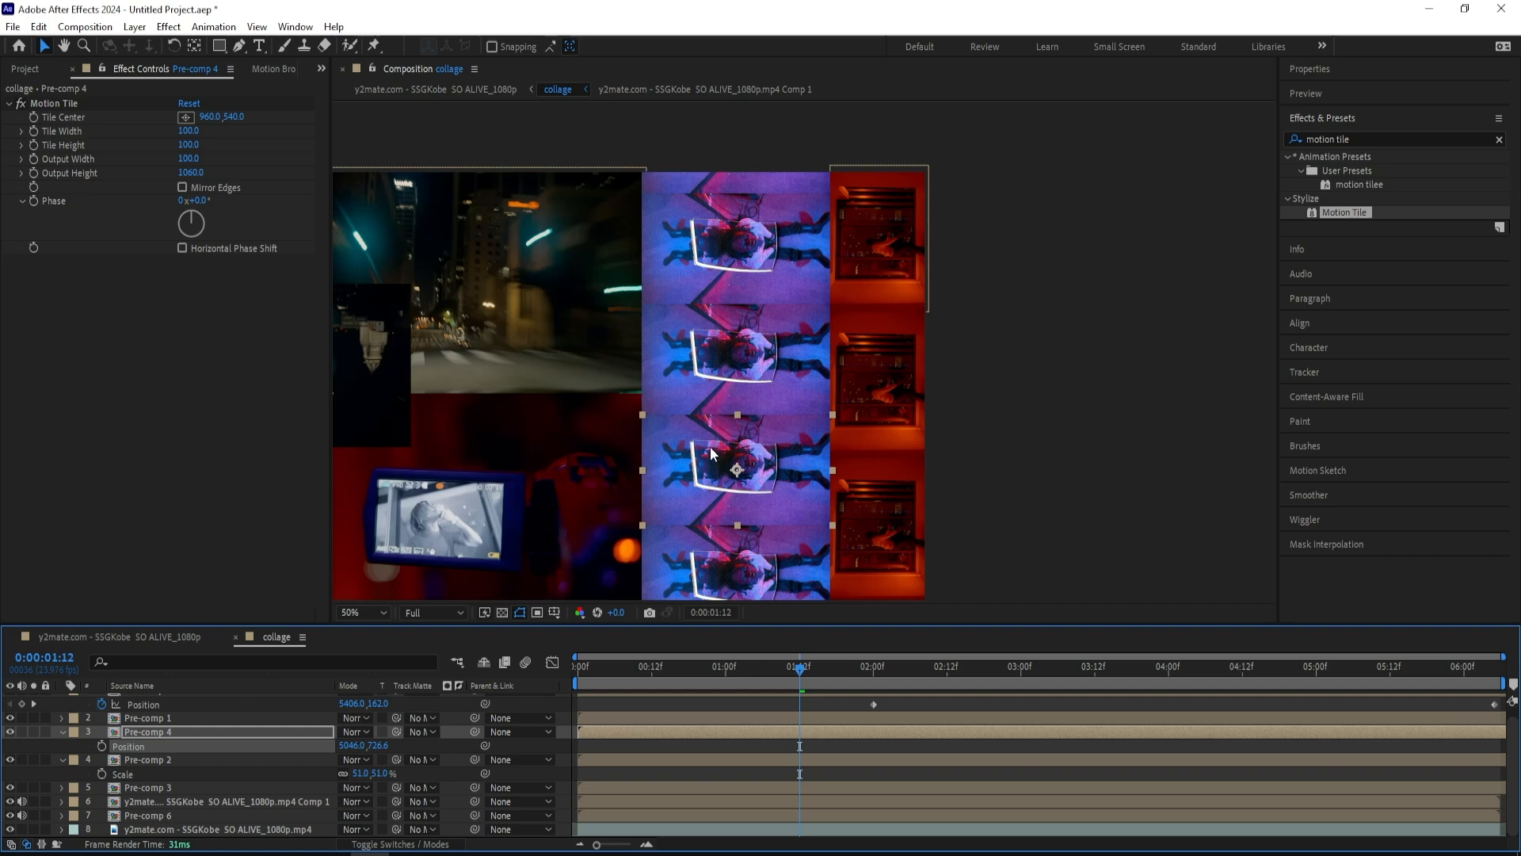
click(103, 745)
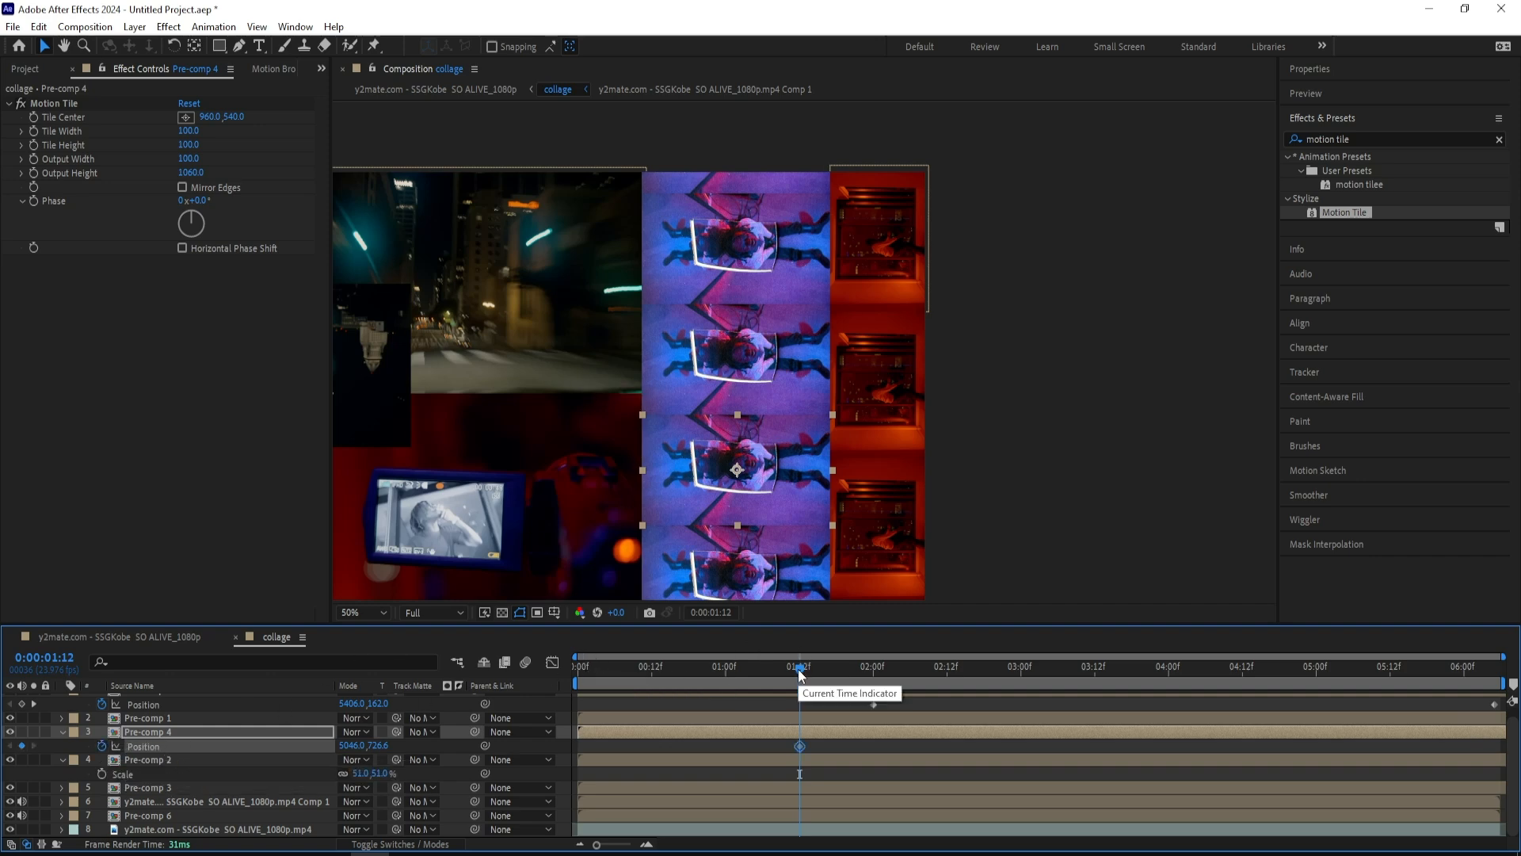
drag(798, 669, 1505, 681)
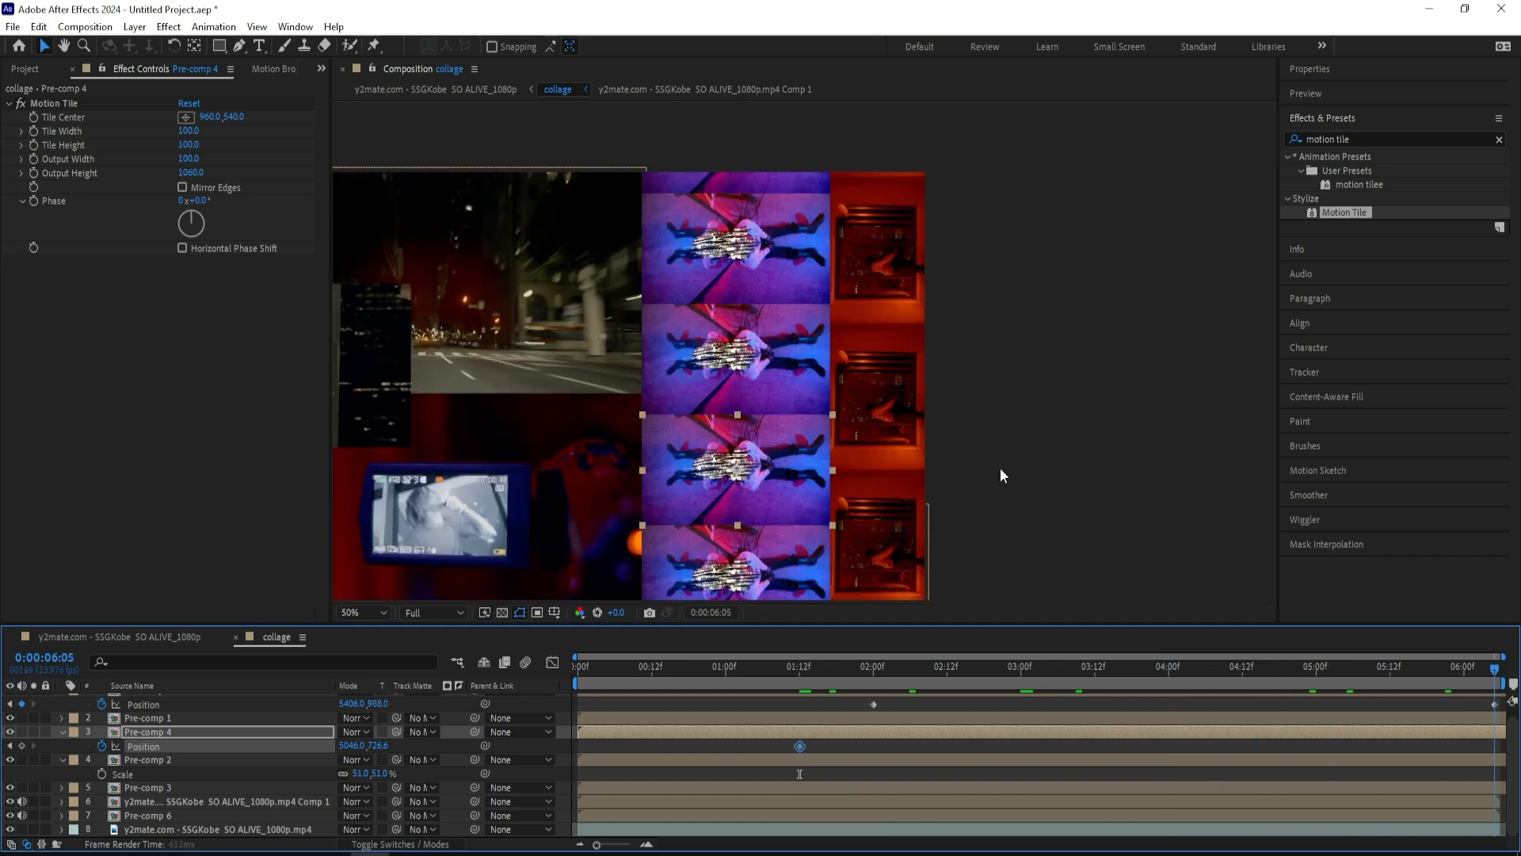
scroll(923, 402, up, 2)
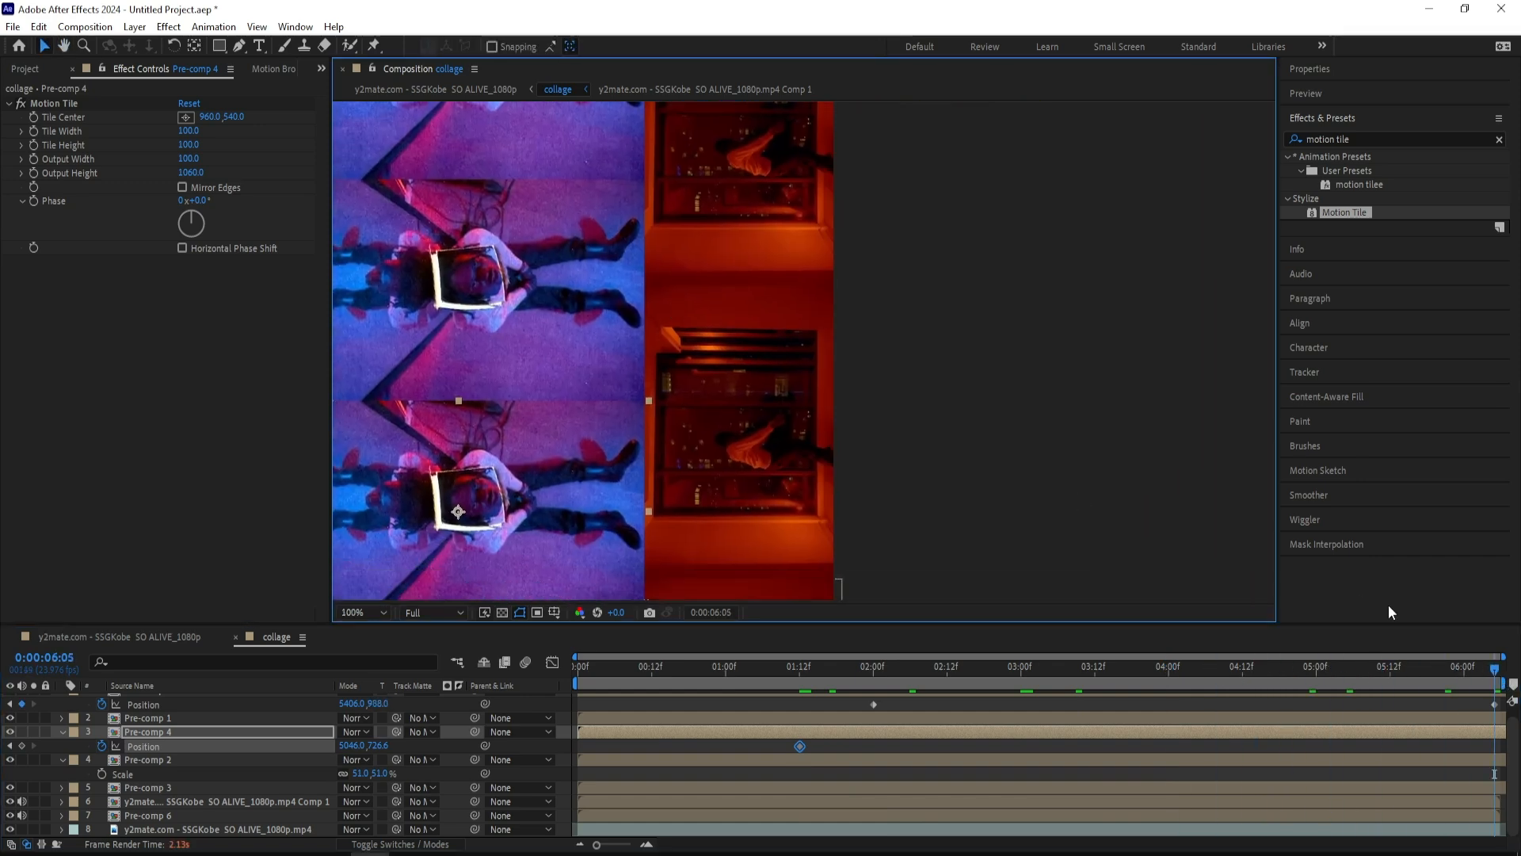
mouse_move(1505, 675)
mouse_down()
mouse_move(1286, 675)
mouse_move(1496, 679)
mouse_up()
drag(379, 745, 2, 742)
key(comma)
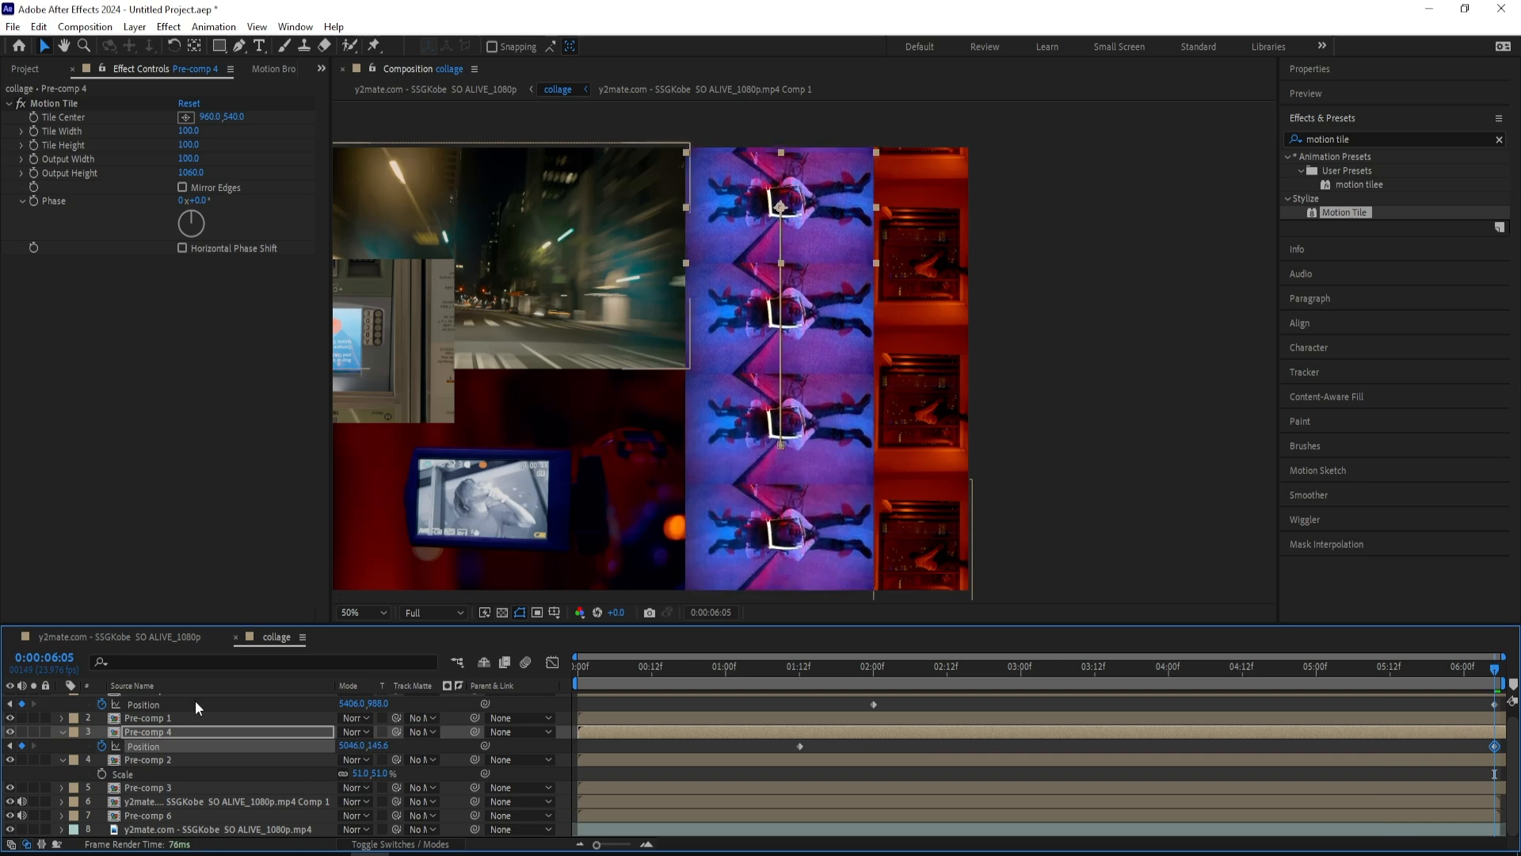
click(184, 176)
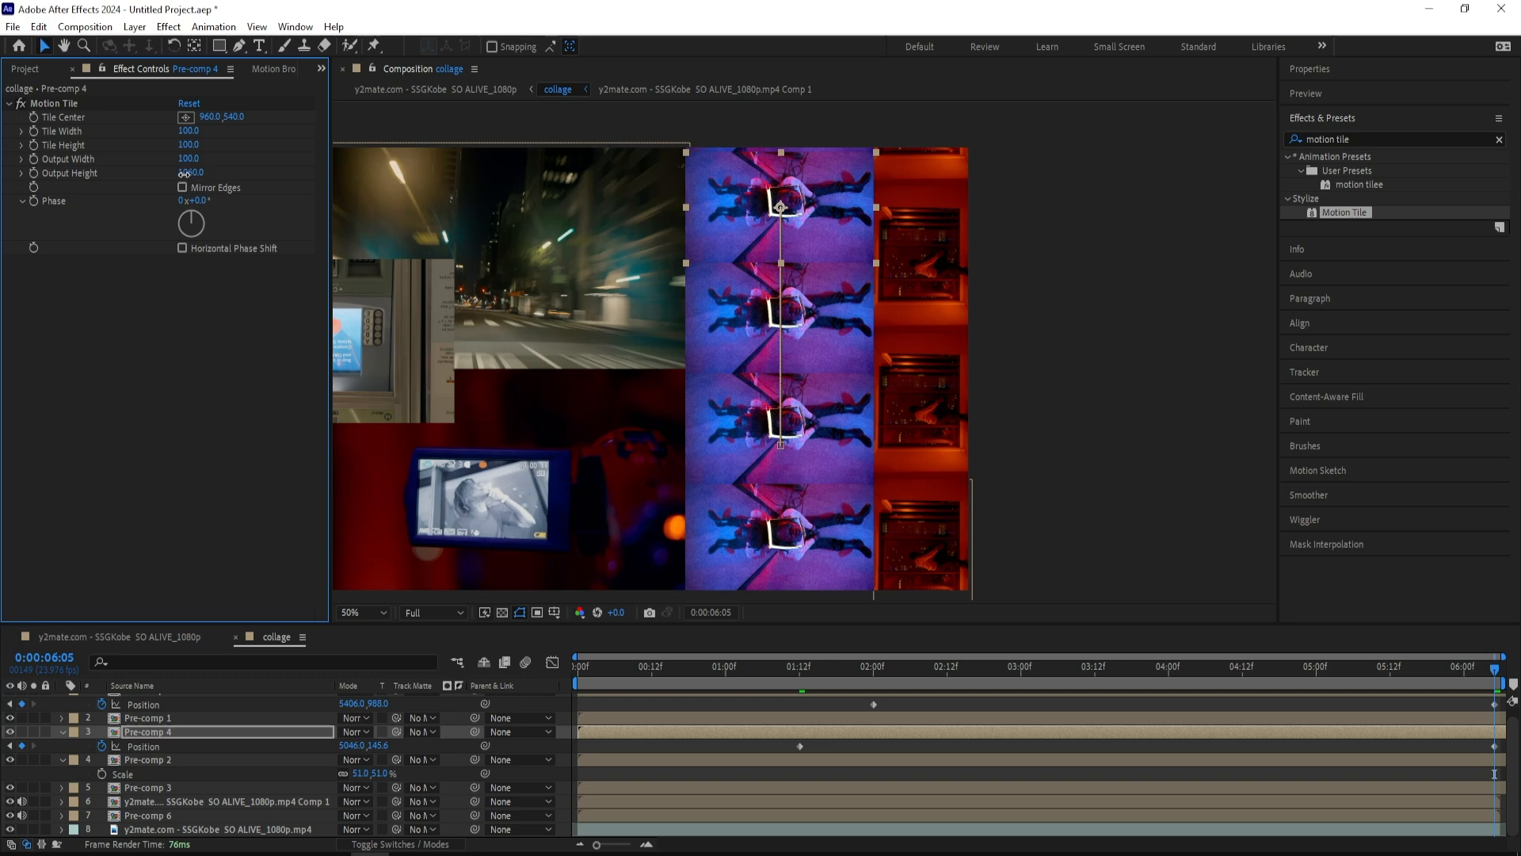
click(793, 675)
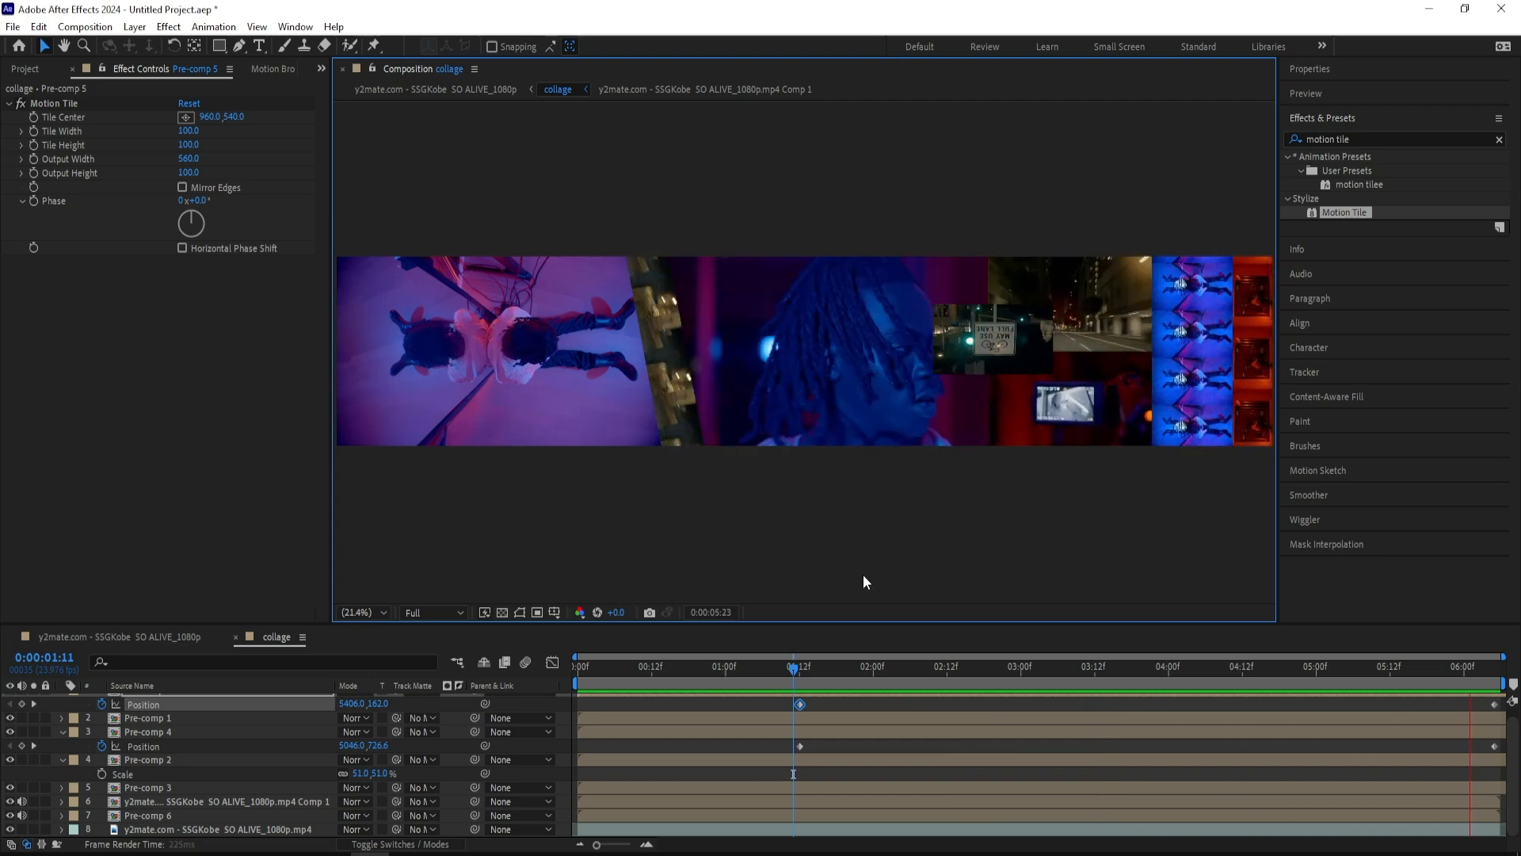
Step: Open the source video layer on its own, examine the collage title shot at 0:00:07:04, and close the layer view
double_click(218, 828)
mouse_move(372, 573)
mouse_down()
mouse_move(406, 568)
mouse_move(353, 571)
mouse_move(395, 579)
mouse_up()
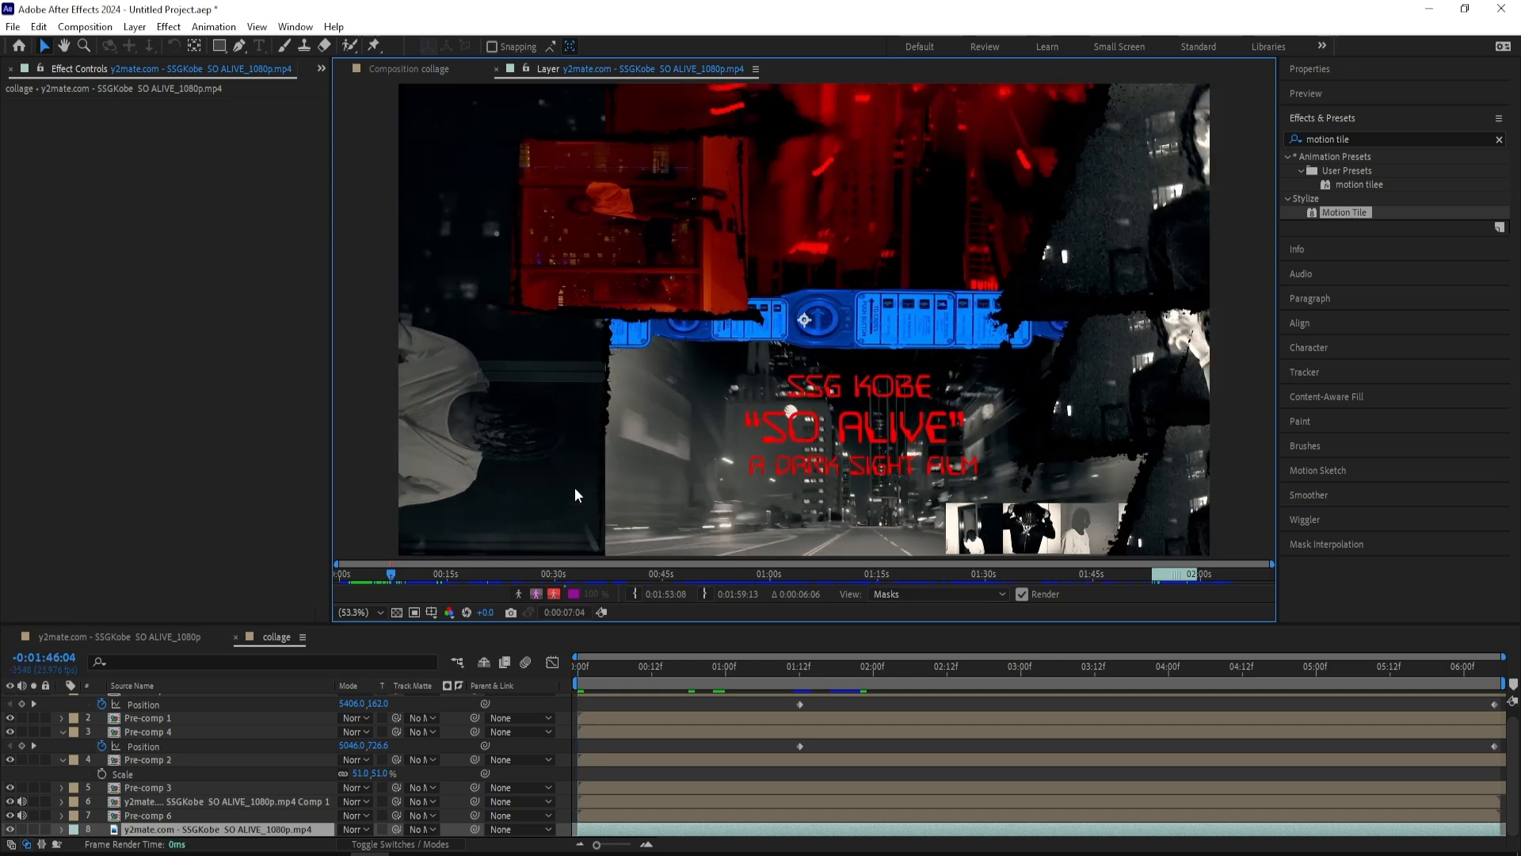
drag(906, 420, 788, 420)
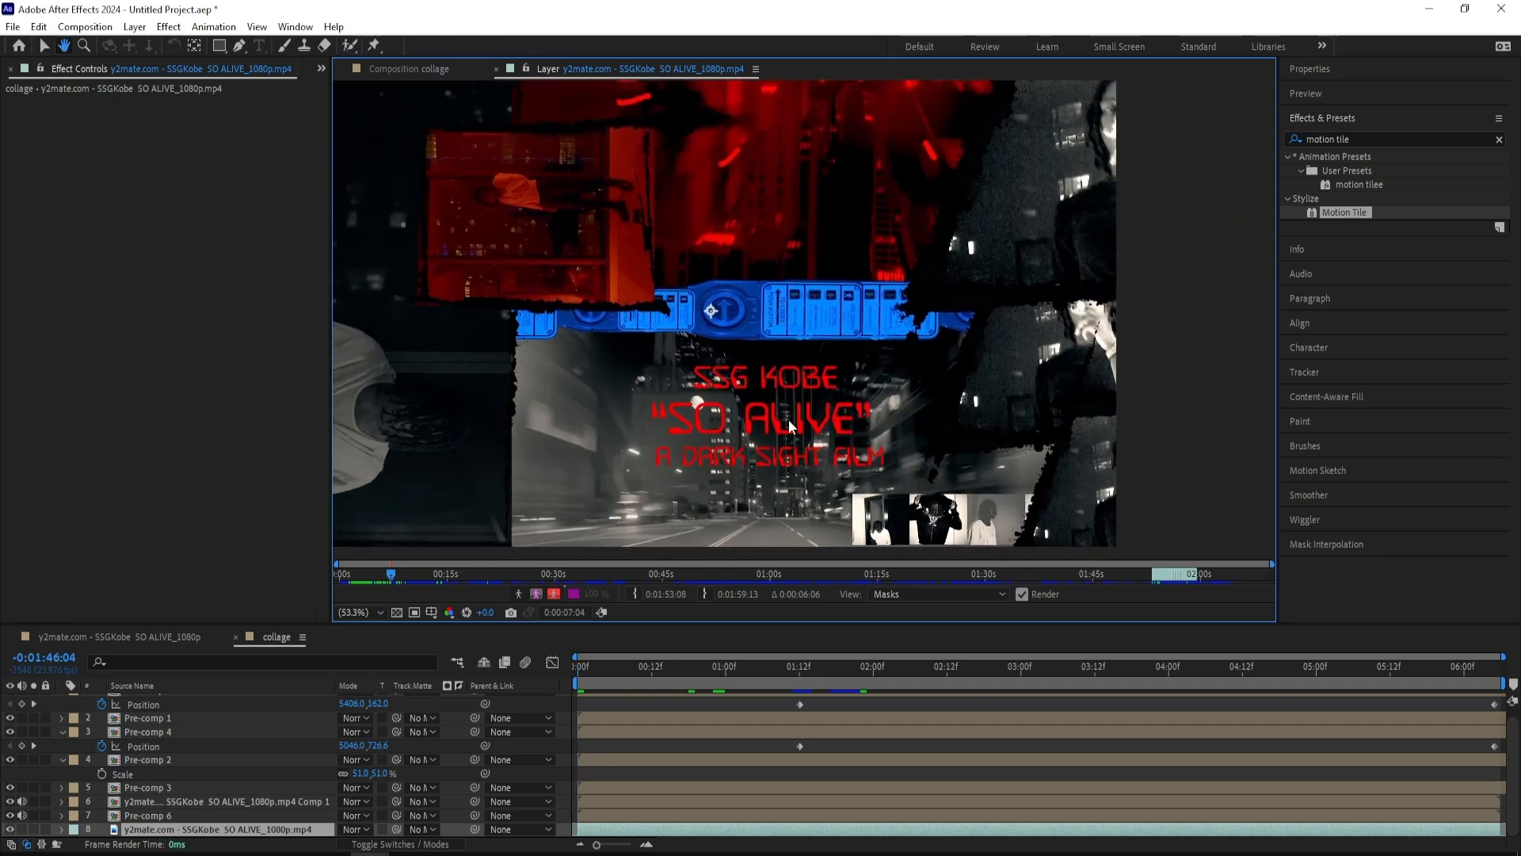
click(495, 69)
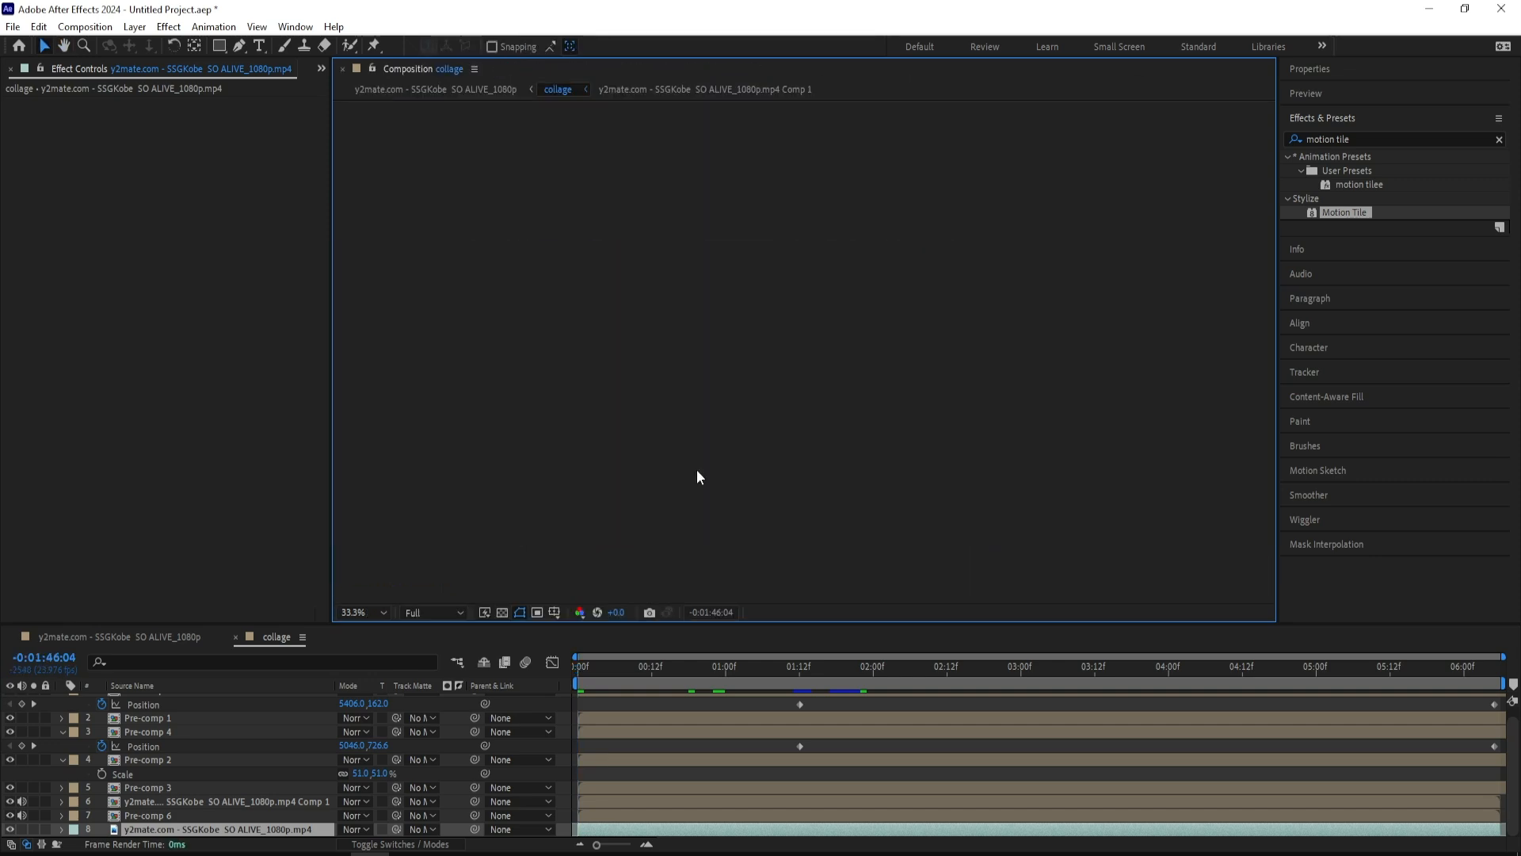
Step: Open Pre-comp 6 from the collage composition and return its playhead to 0:00:00:00
click(202, 717)
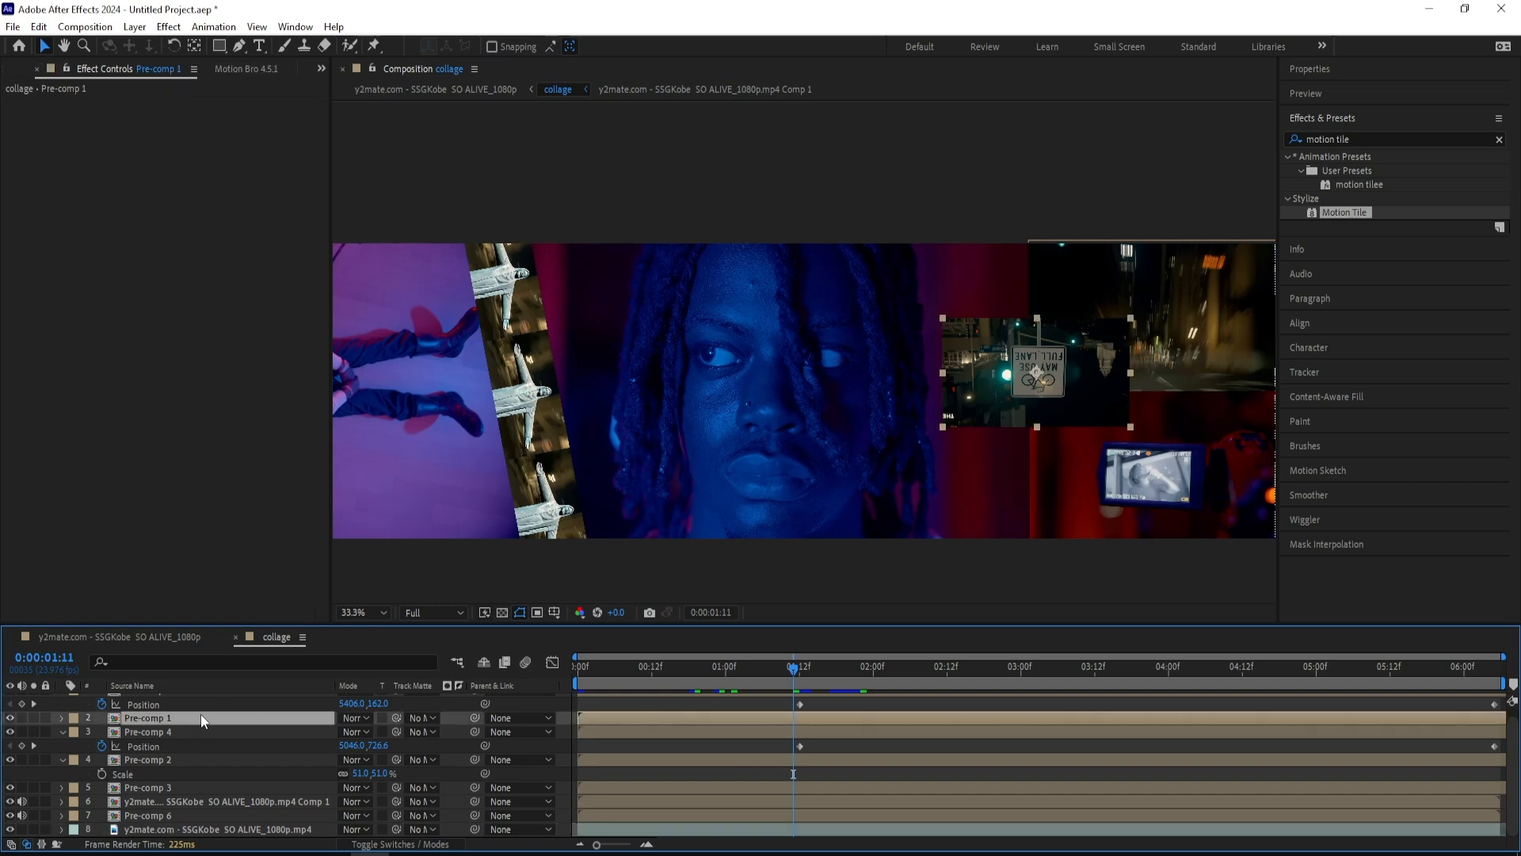
scroll(197, 729, up, 1)
scroll(754, 390, up, 3)
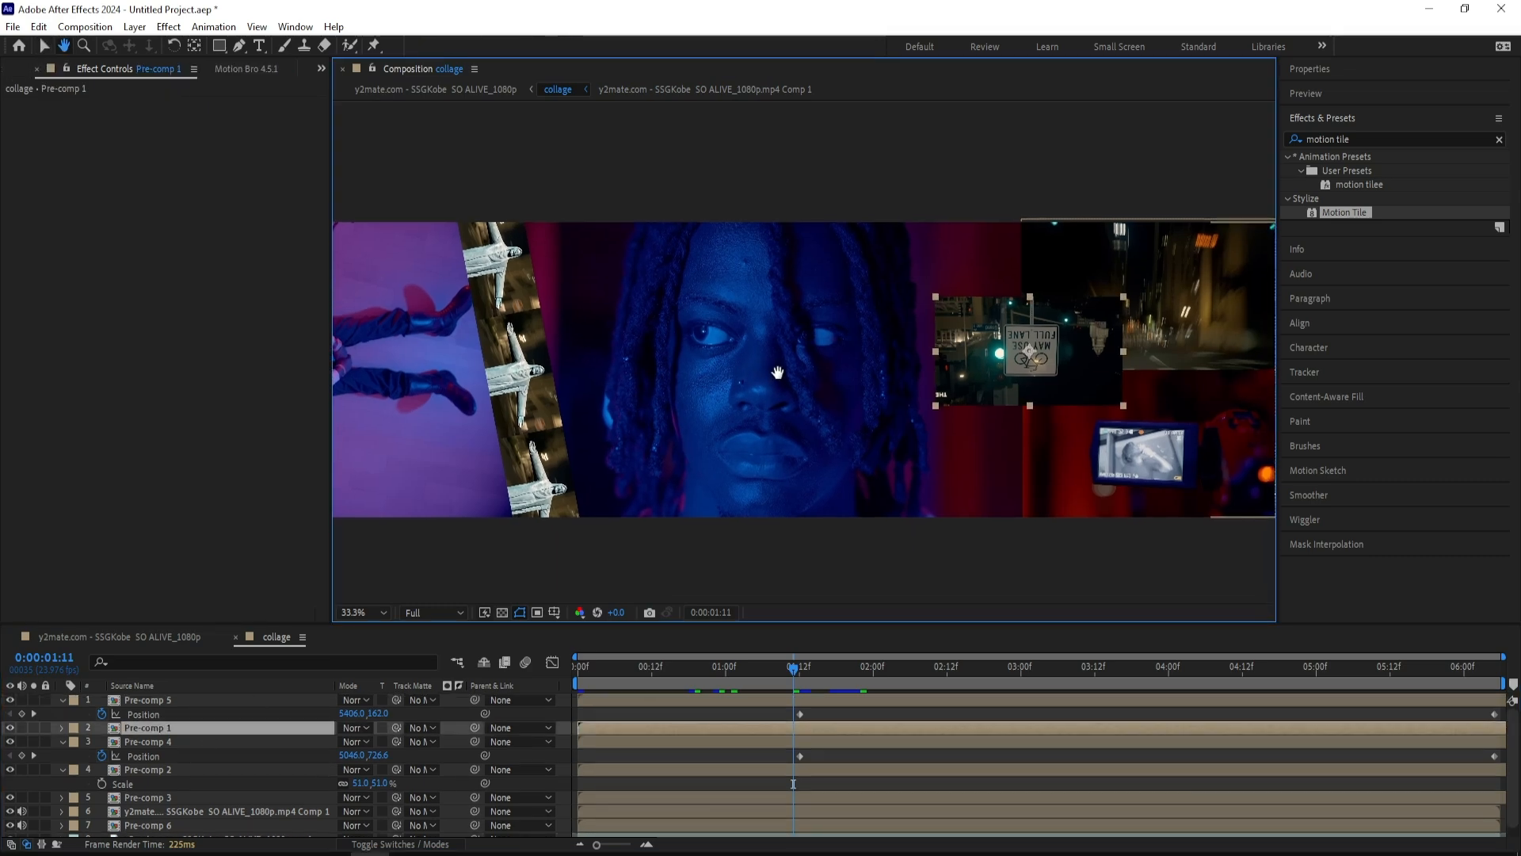
scroll(778, 368, down, 2)
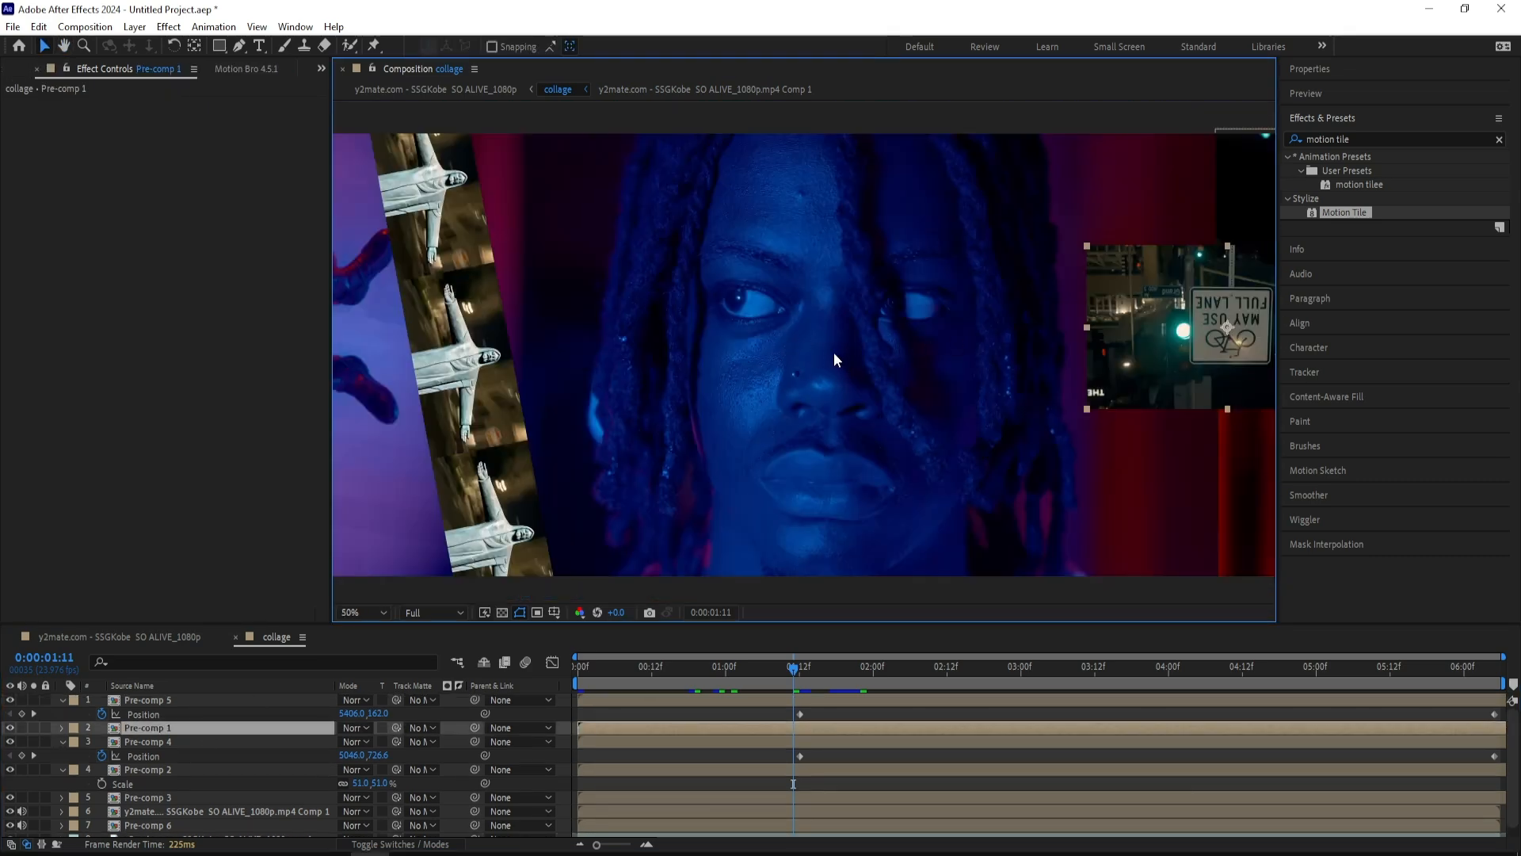
double_click(154, 740)
drag(804, 659, 564, 664)
Step: Add the magazine letter PNGs E (3), B (6), O (2), G (2), S (5) and S (2) from File Explorer's PACKS folder and scale them to 51%
key(alt+Tab)
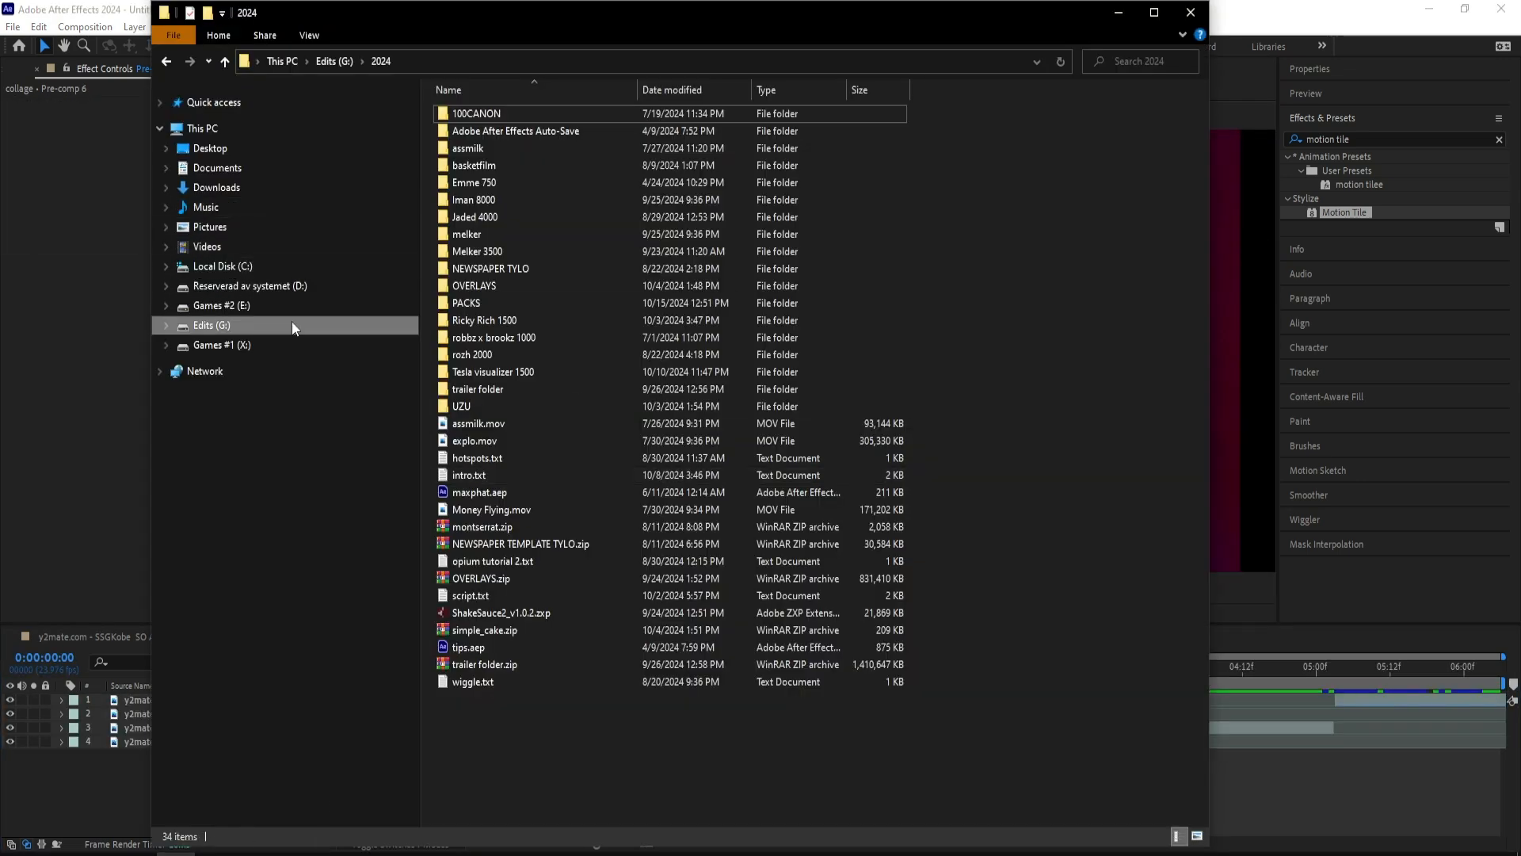
click(512, 304)
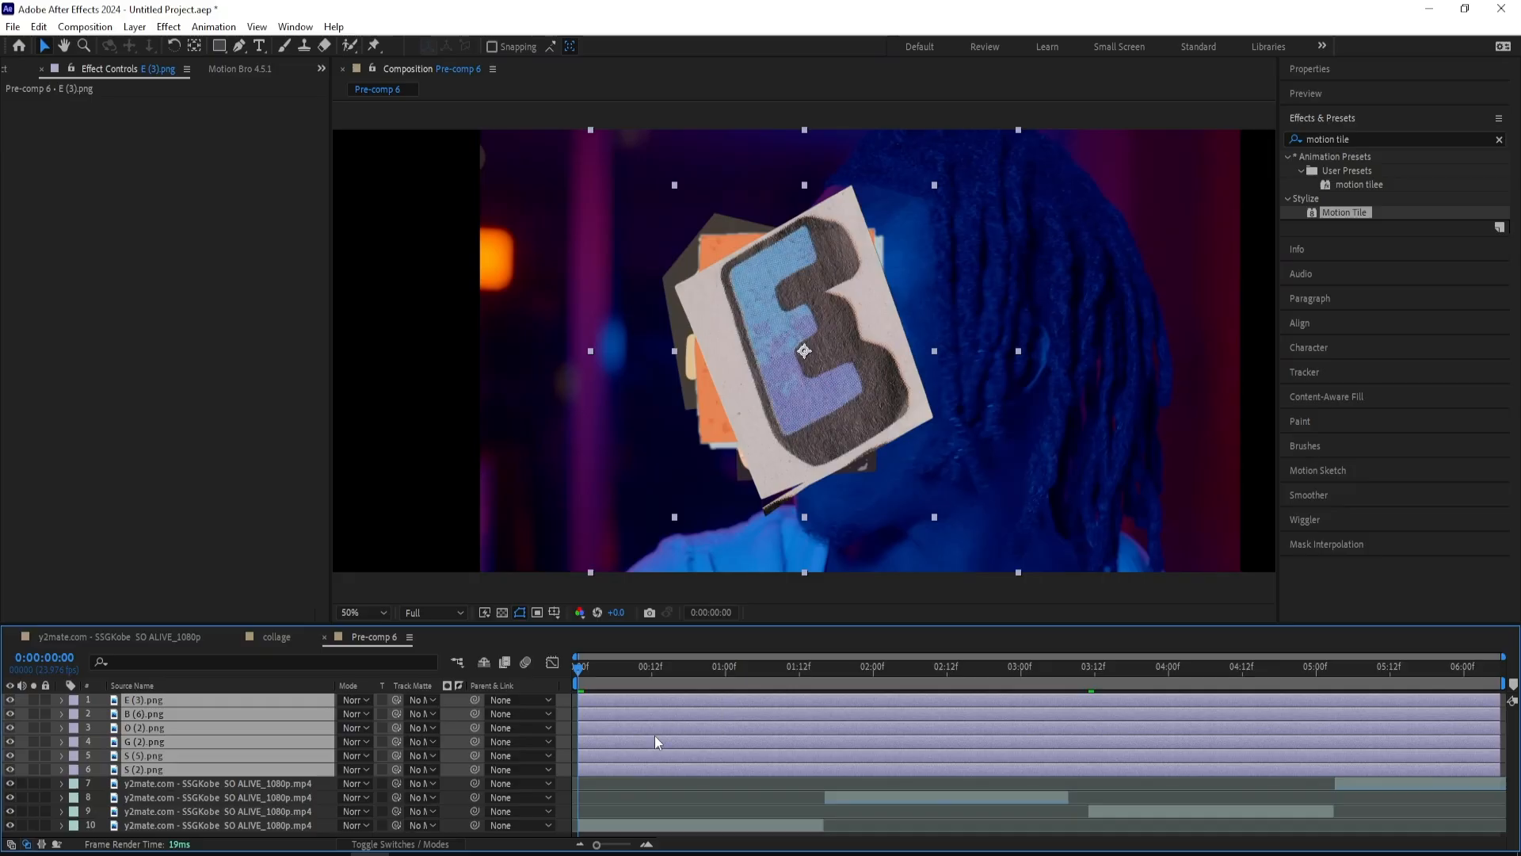
key(s)
drag(384, 713, 325, 714)
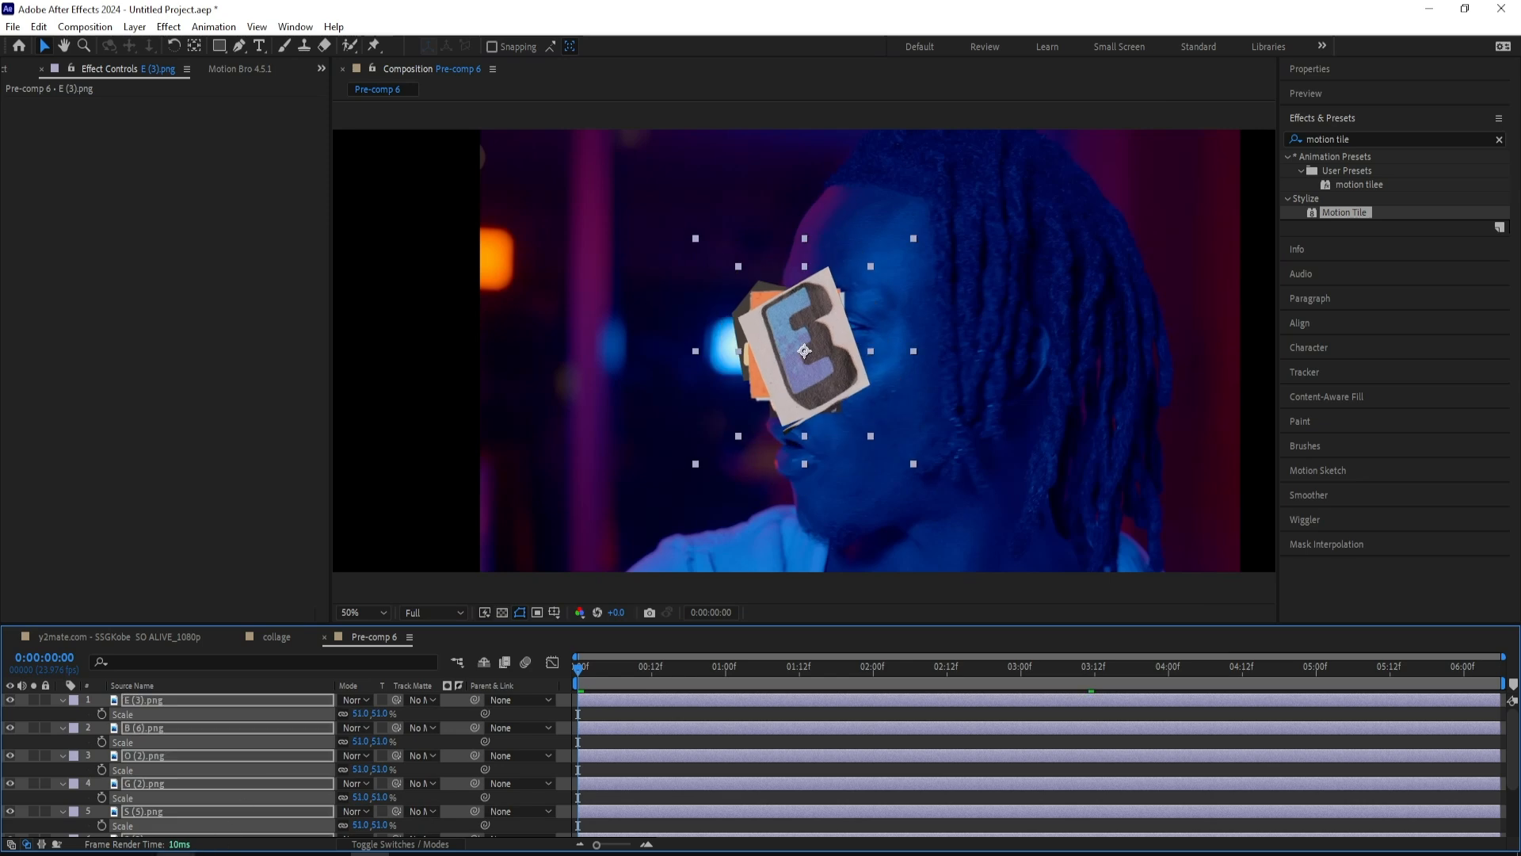
Step: Switch to File Explorer, look through the Magazine OVER 210 PNG FILES letter folders, and return to After Effects
key(alt+Tab)
click(611, 61)
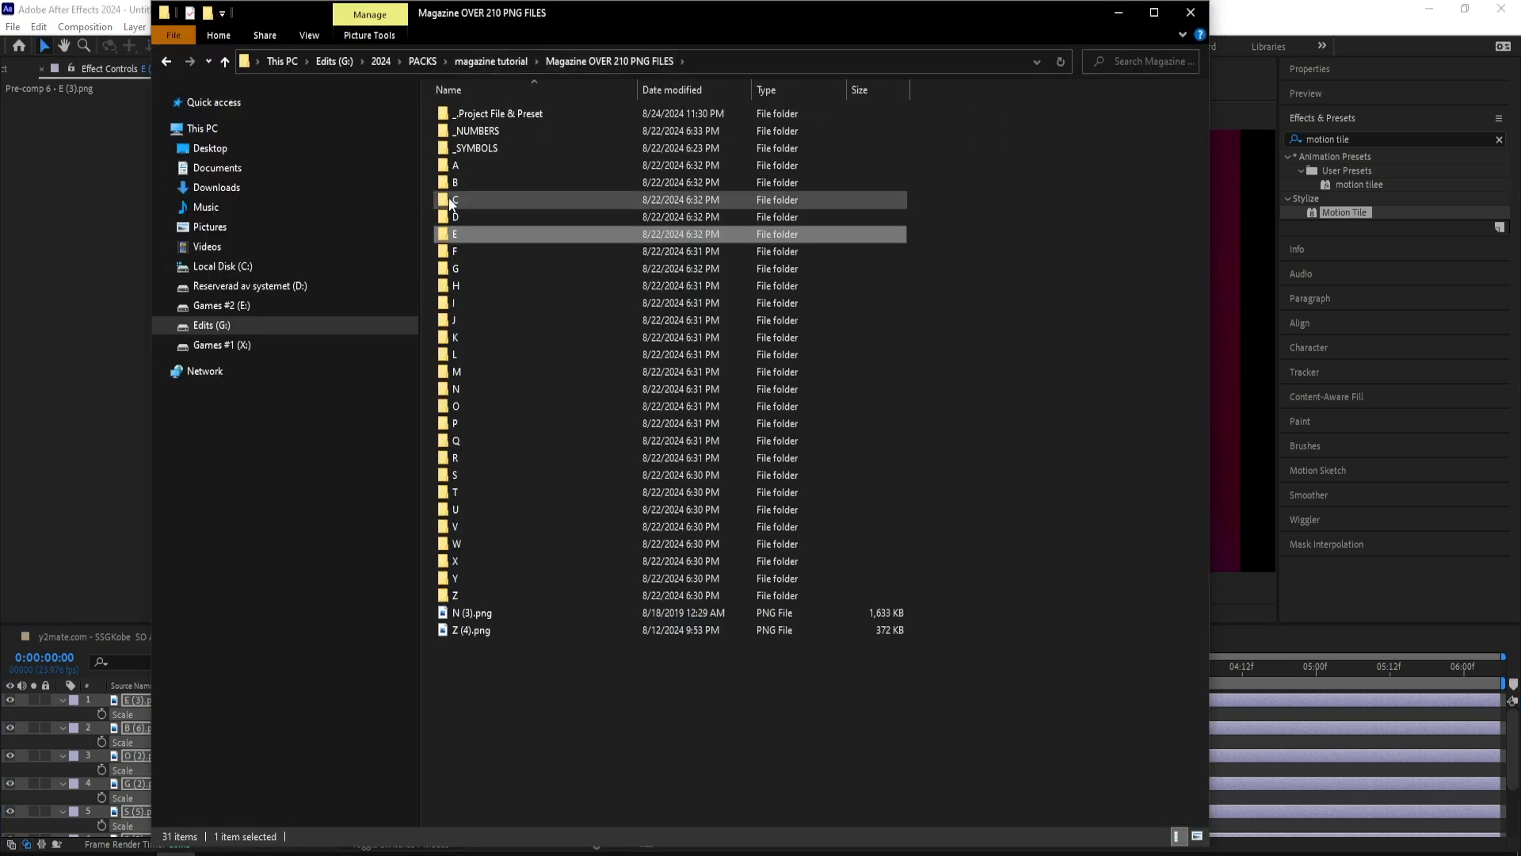
drag(571, 778, 507, 194)
click(1114, 245)
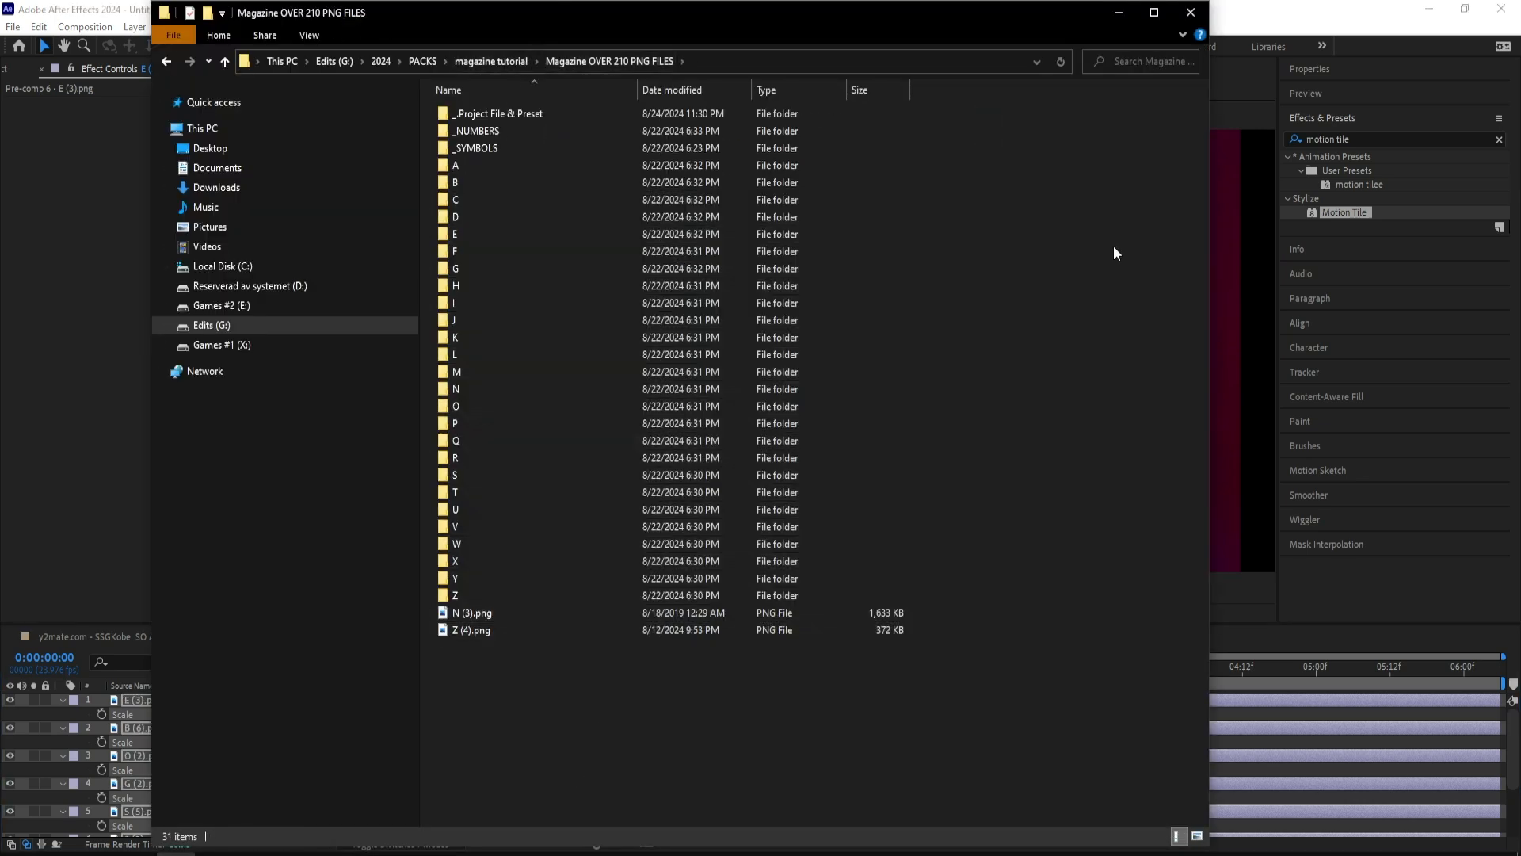
double_click(491, 235)
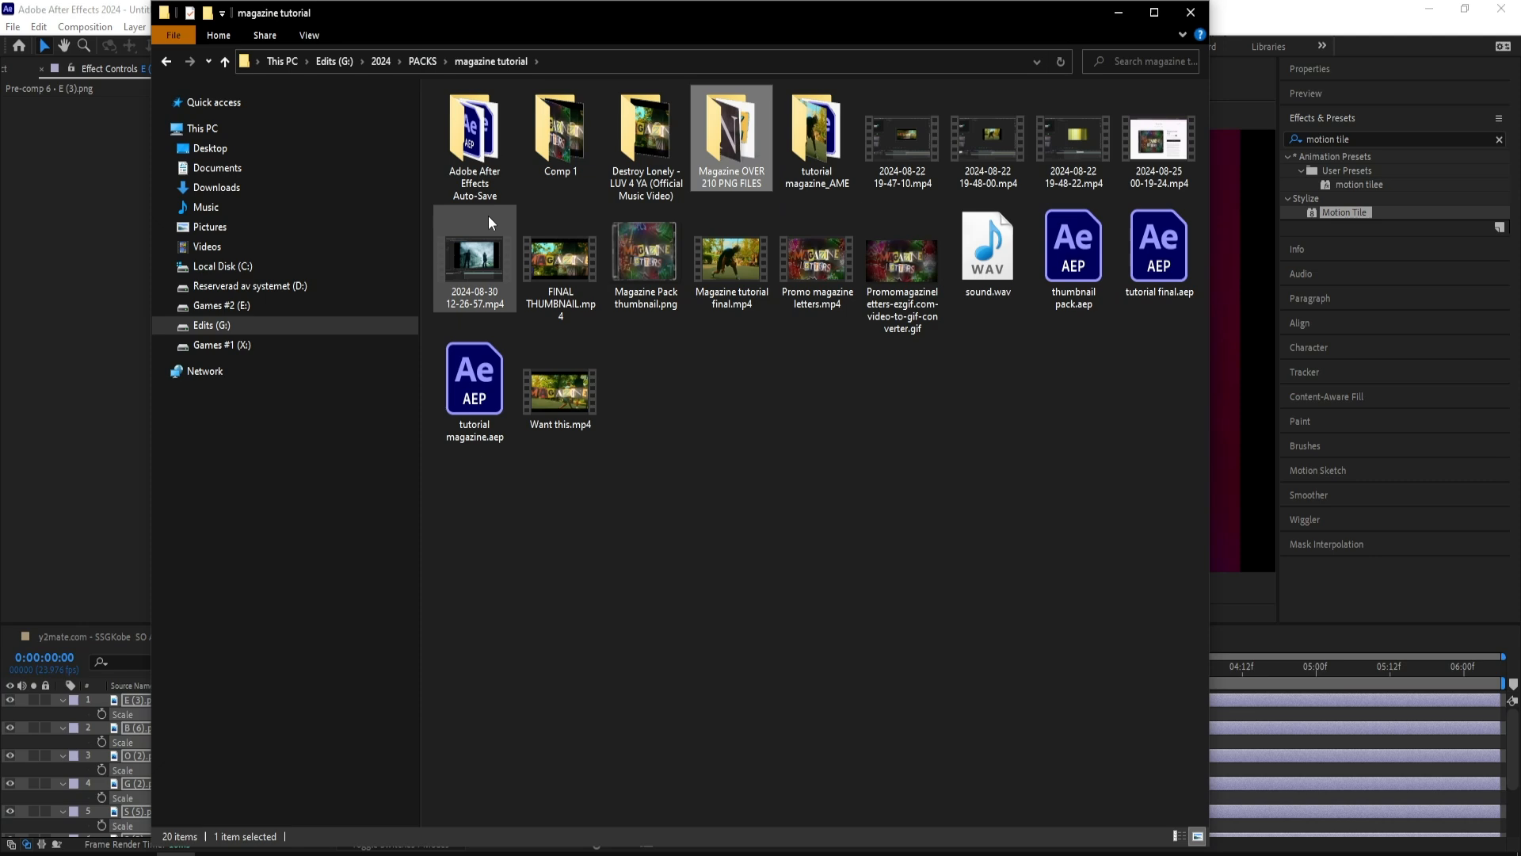
double_click(716, 126)
key(alt+Tab)
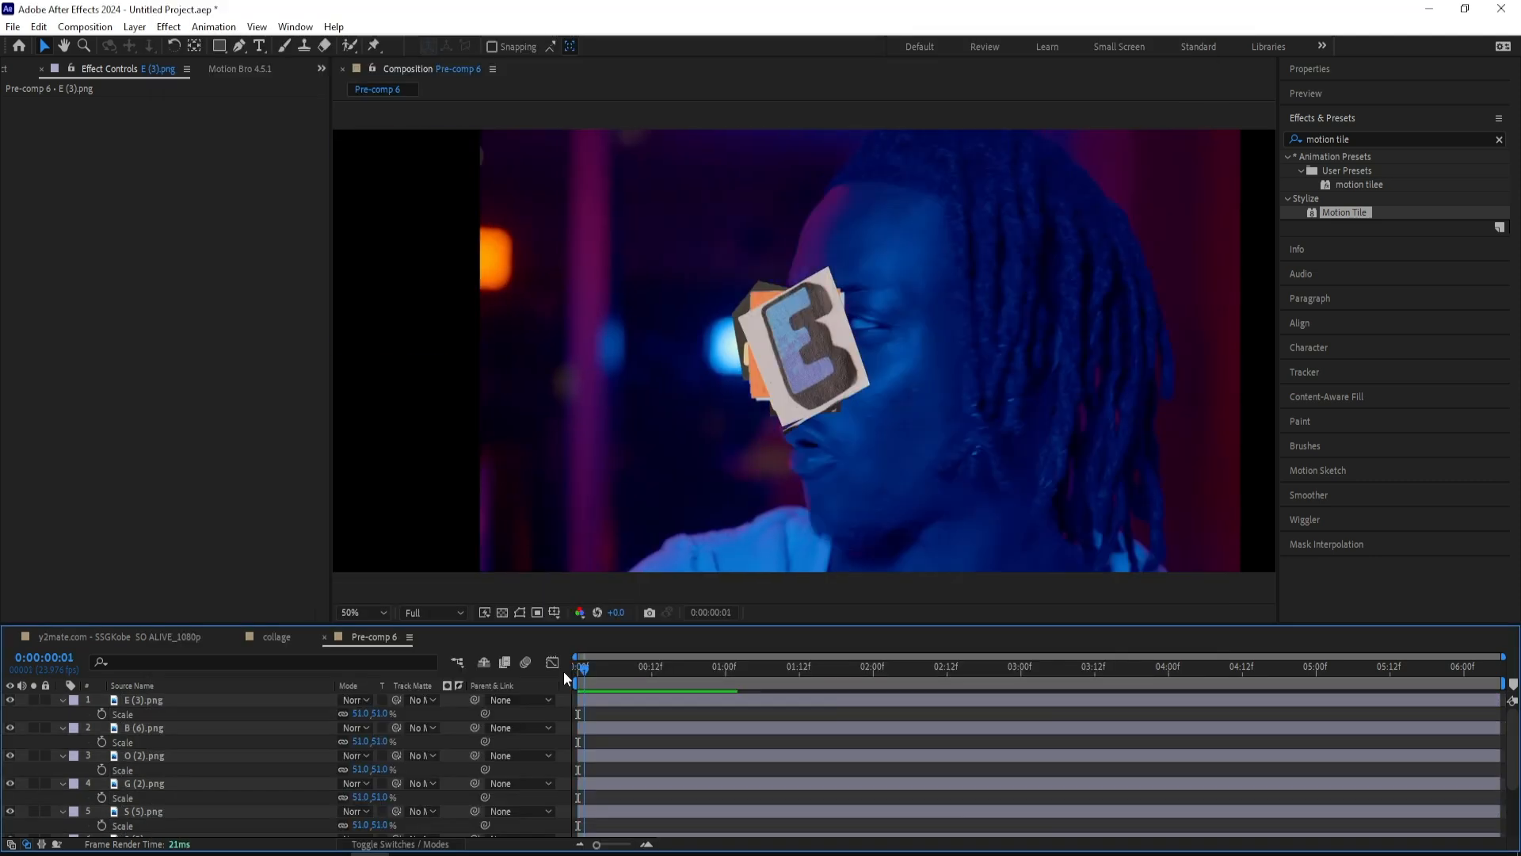
Step: Scale S (2).png to 69%, enlarge S (5).png, and place the two S cutouts side by side in front of the face
click(629, 699)
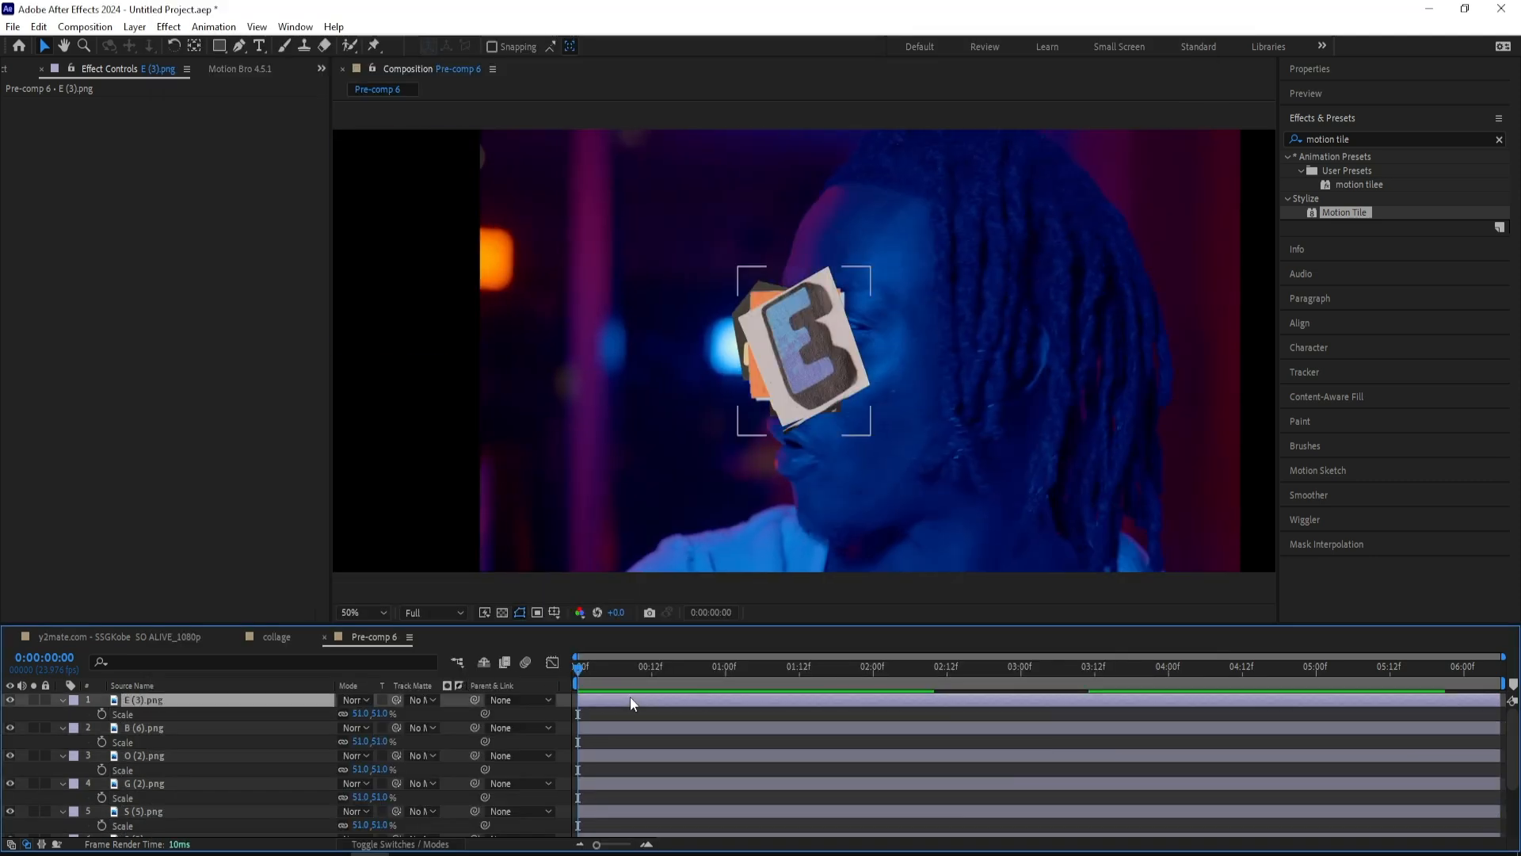
scroll(212, 763, down, 3)
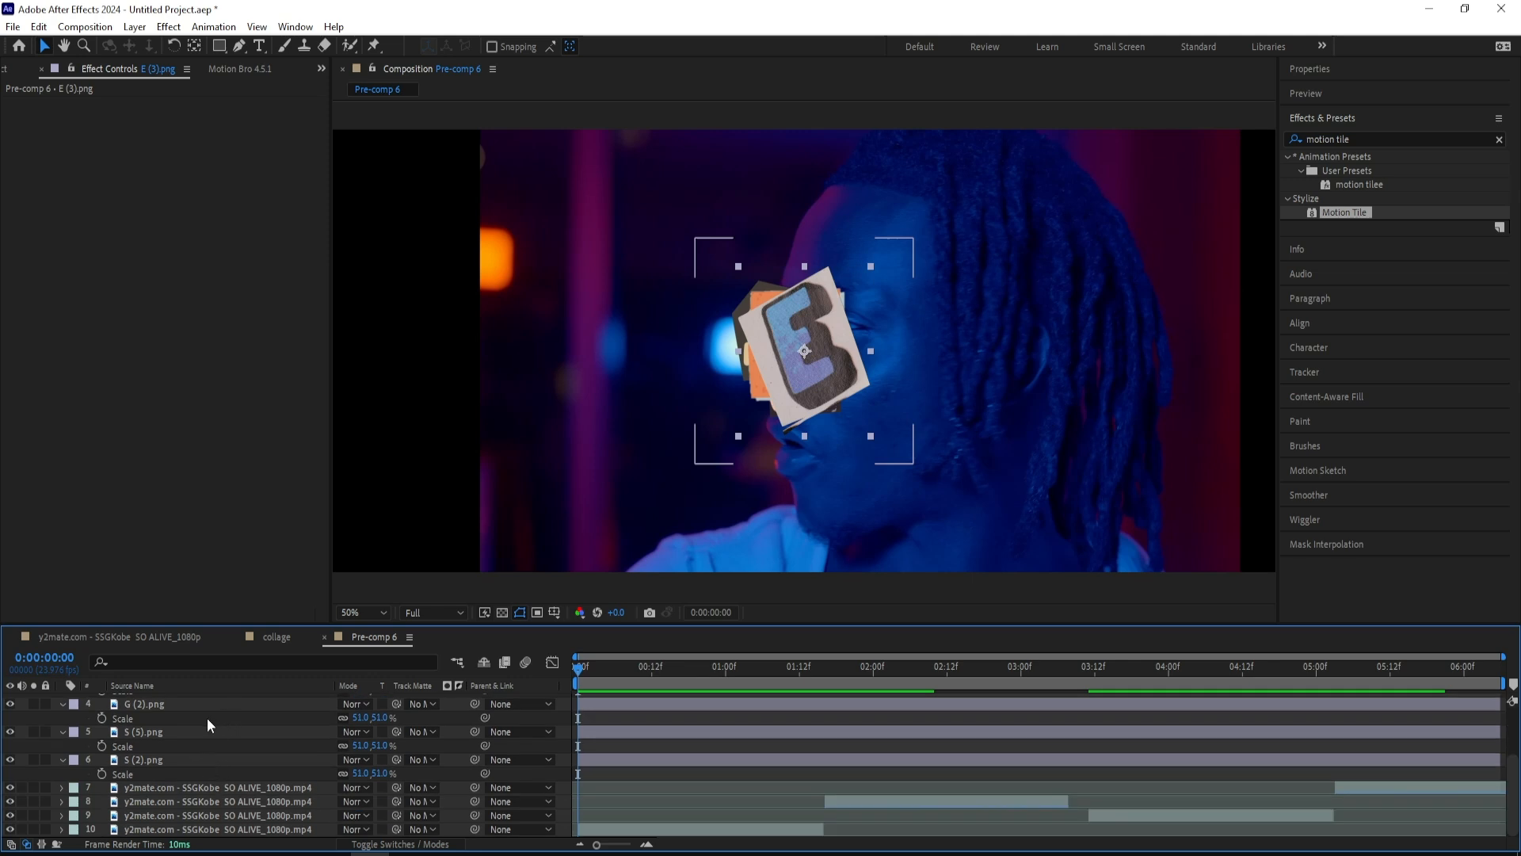
click(176, 730)
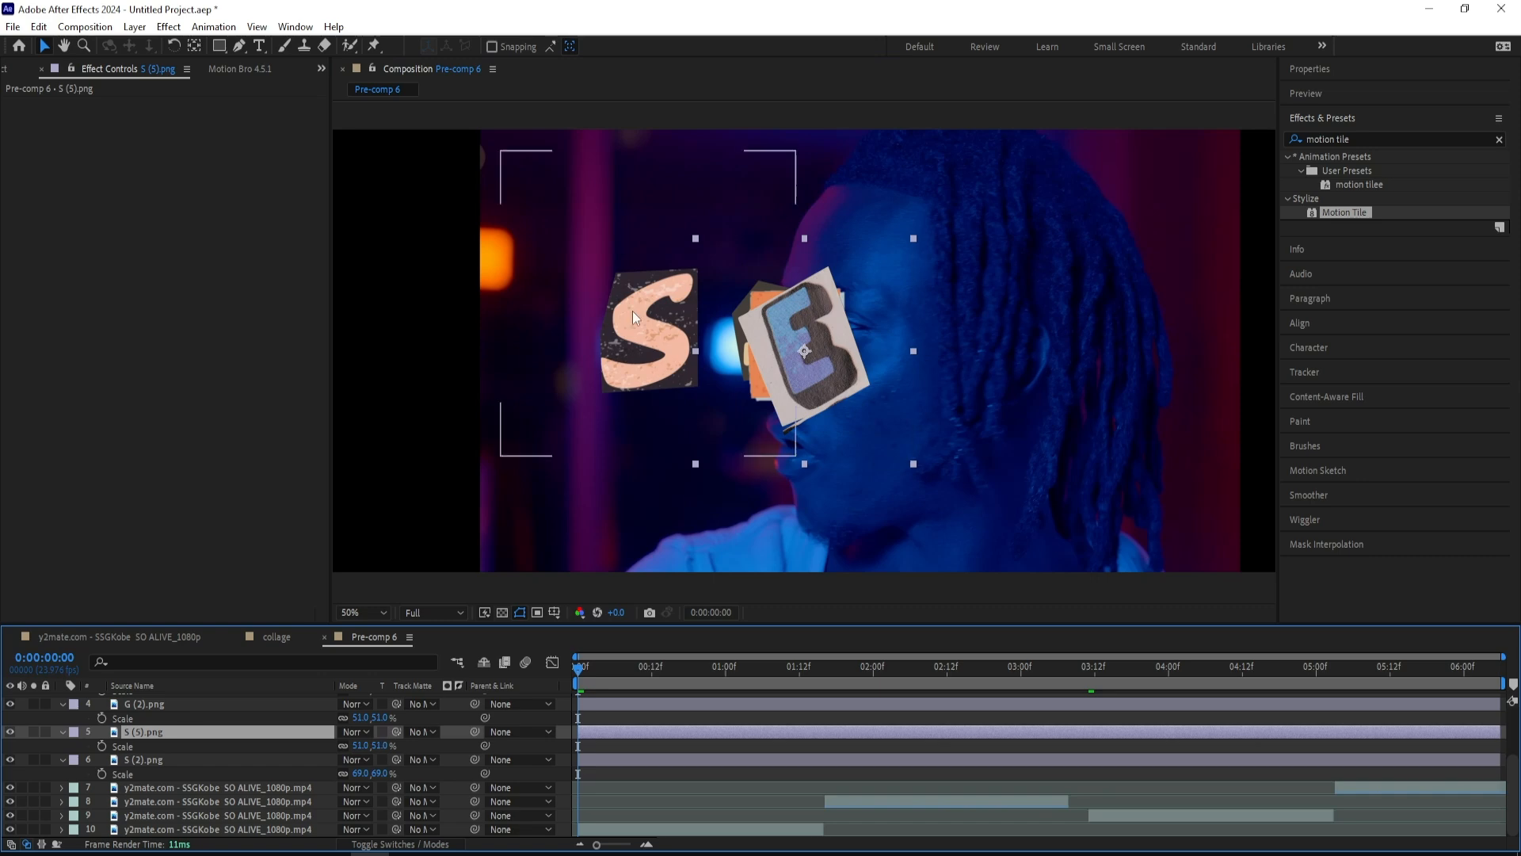
drag(632, 310, 585, 337)
drag(371, 746, 683, 382)
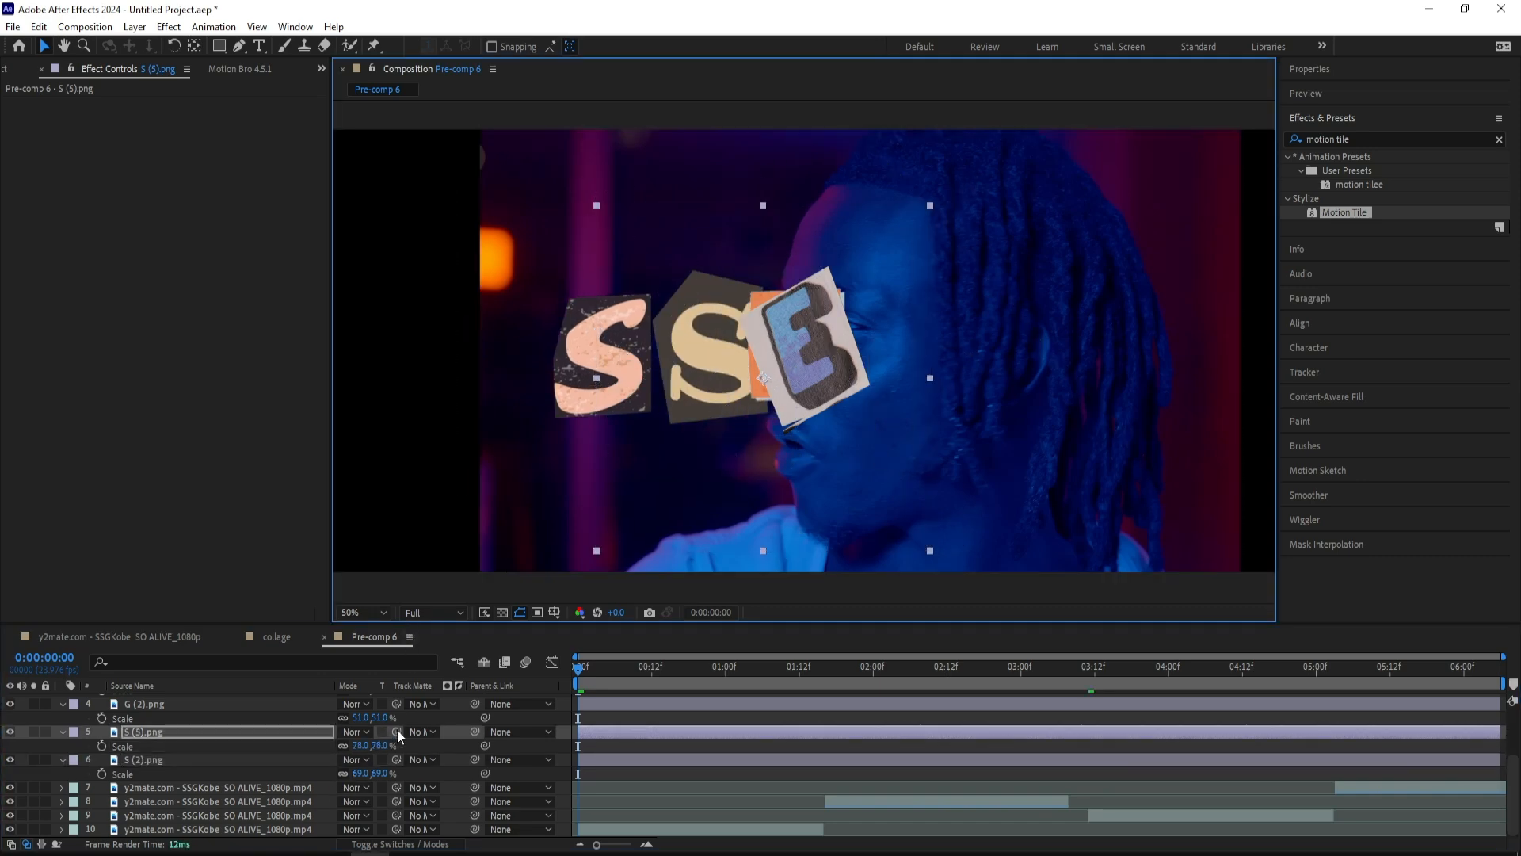
drag(381, 746, 373, 745)
drag(602, 357, 576, 363)
click(742, 346)
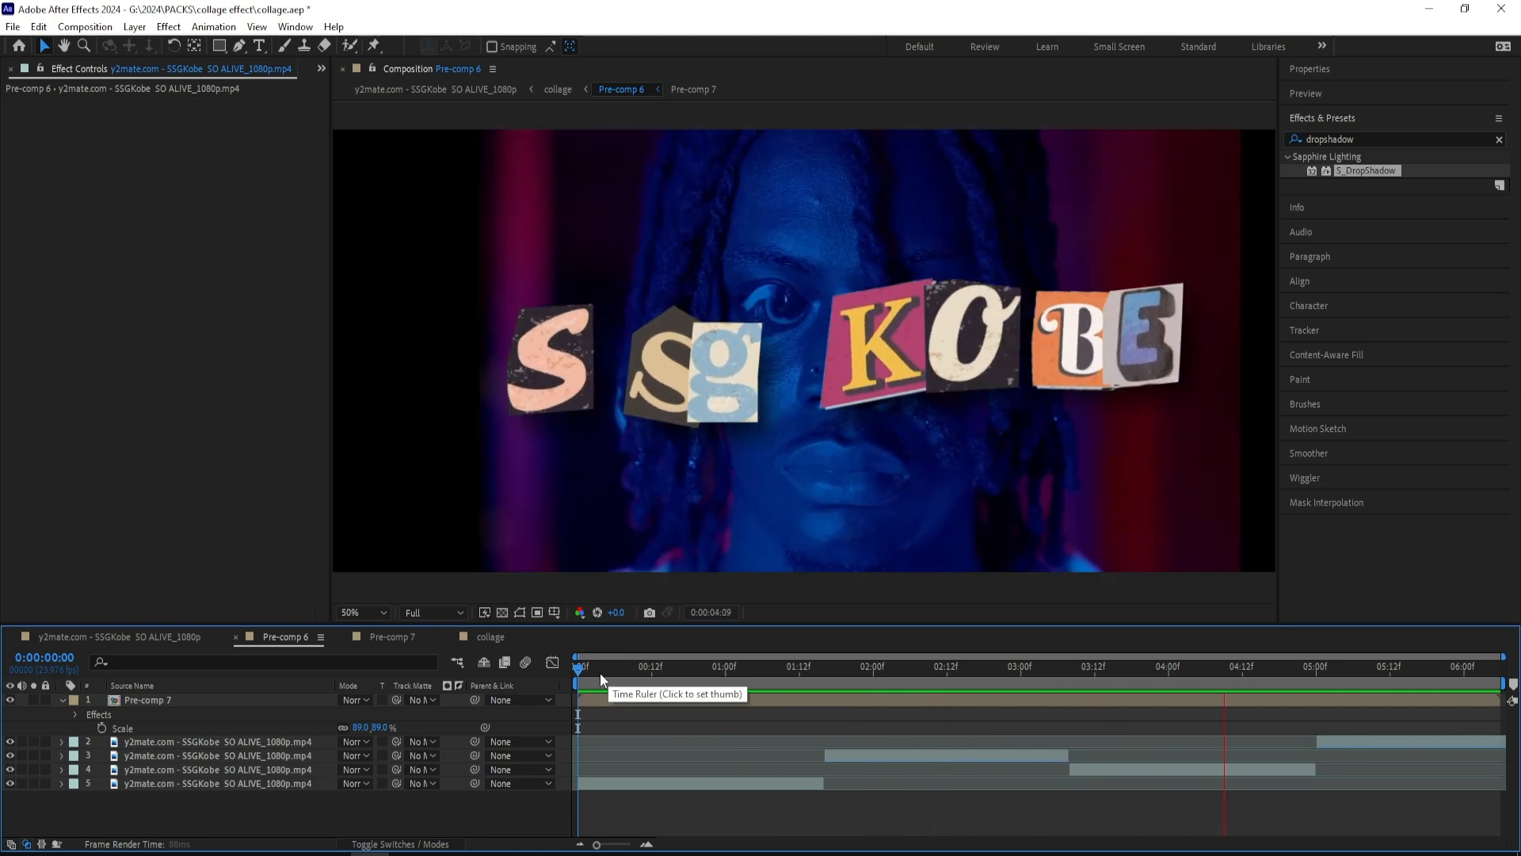
Step: Save the project and return to the collage composition to check the lettering among the tiled columns
key(ctrl+s)
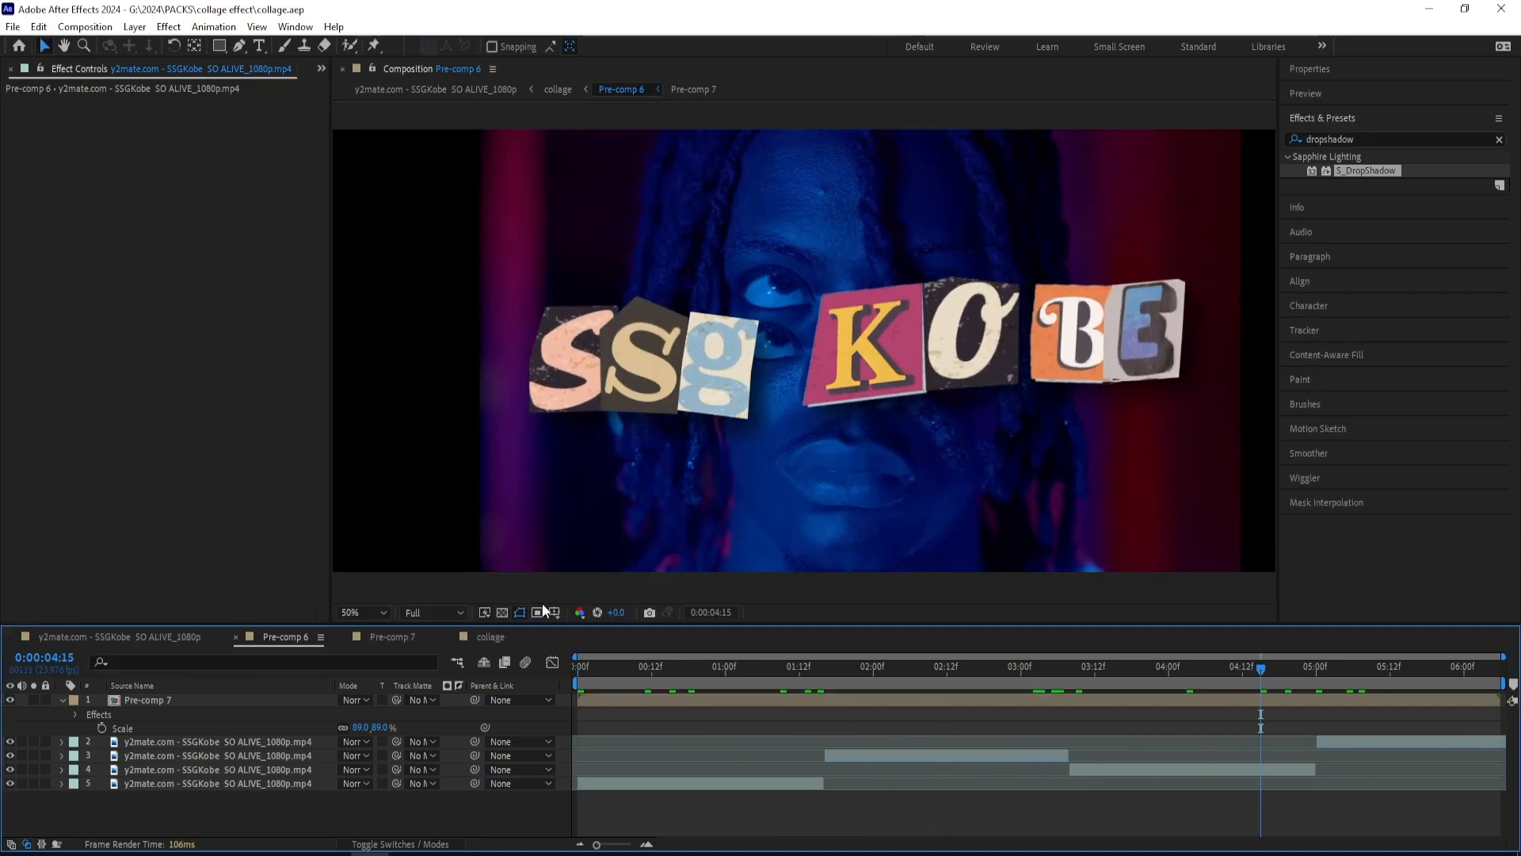
click(160, 637)
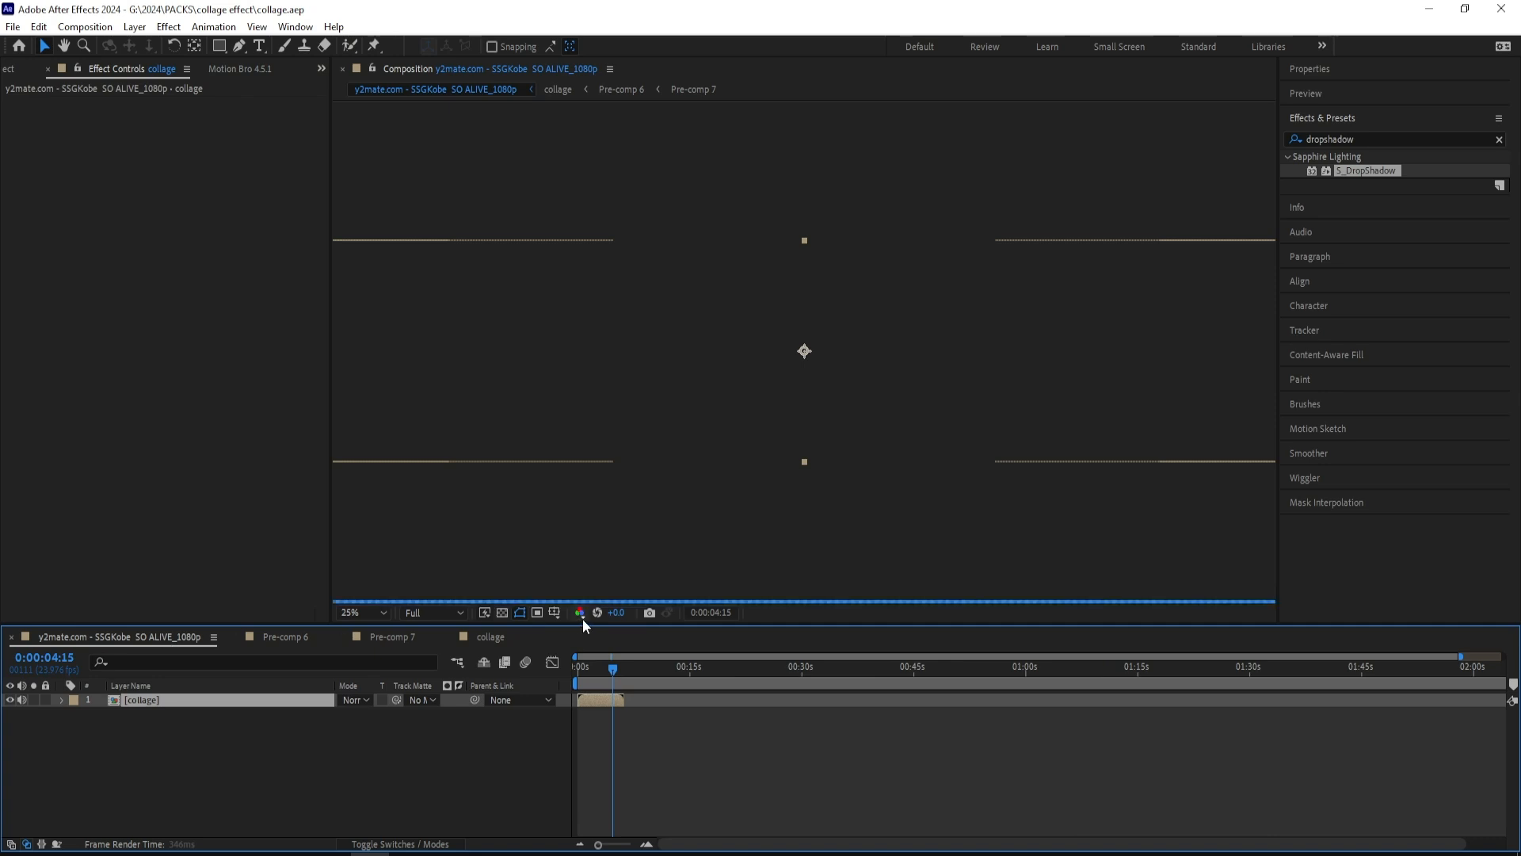
click(491, 637)
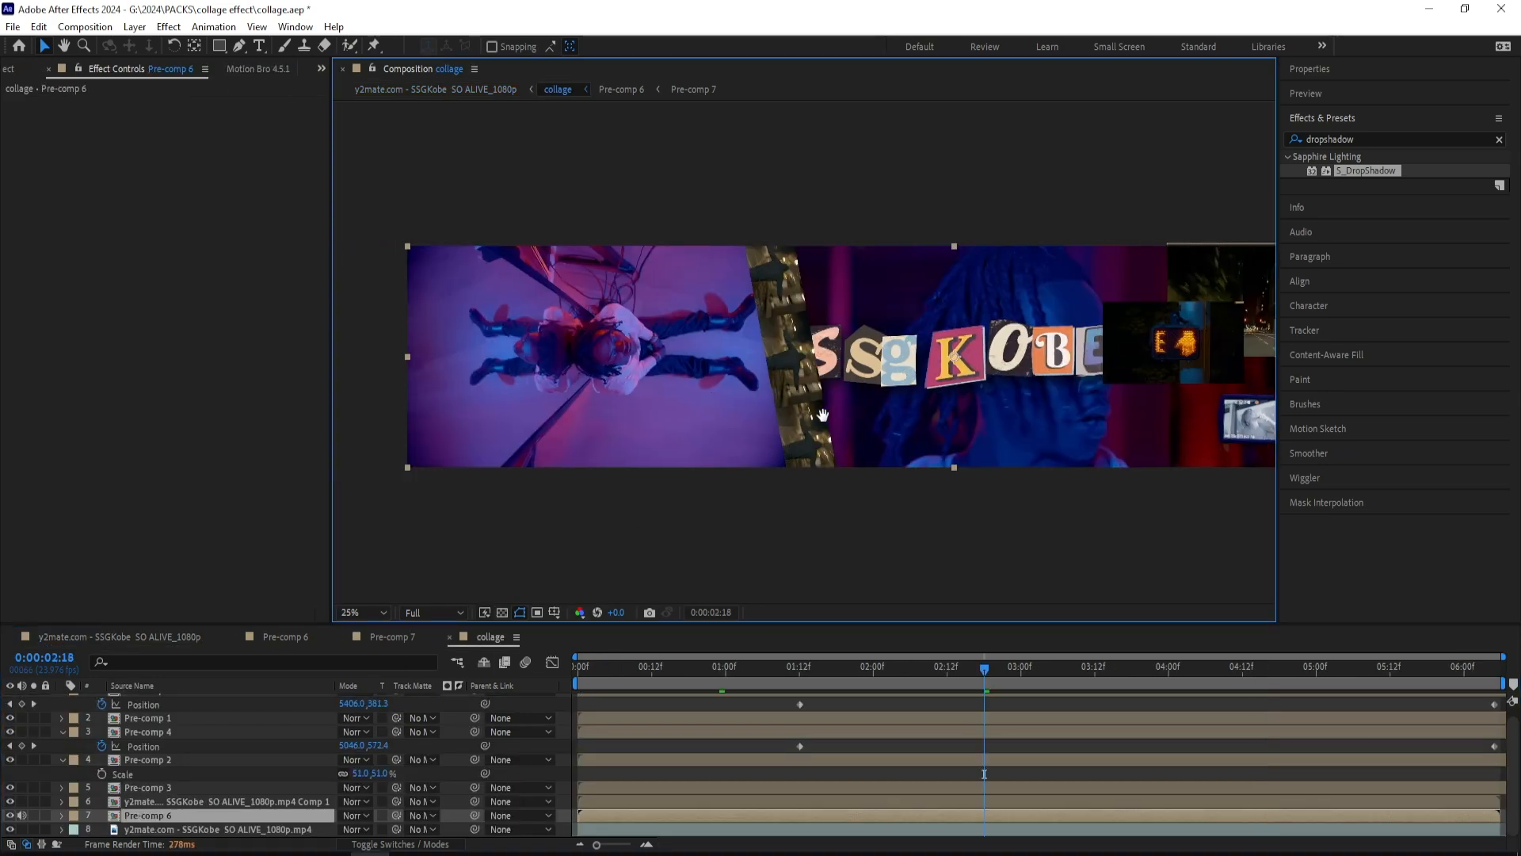
drag(662, 630, 651, 629)
drag(967, 450, 605, 403)
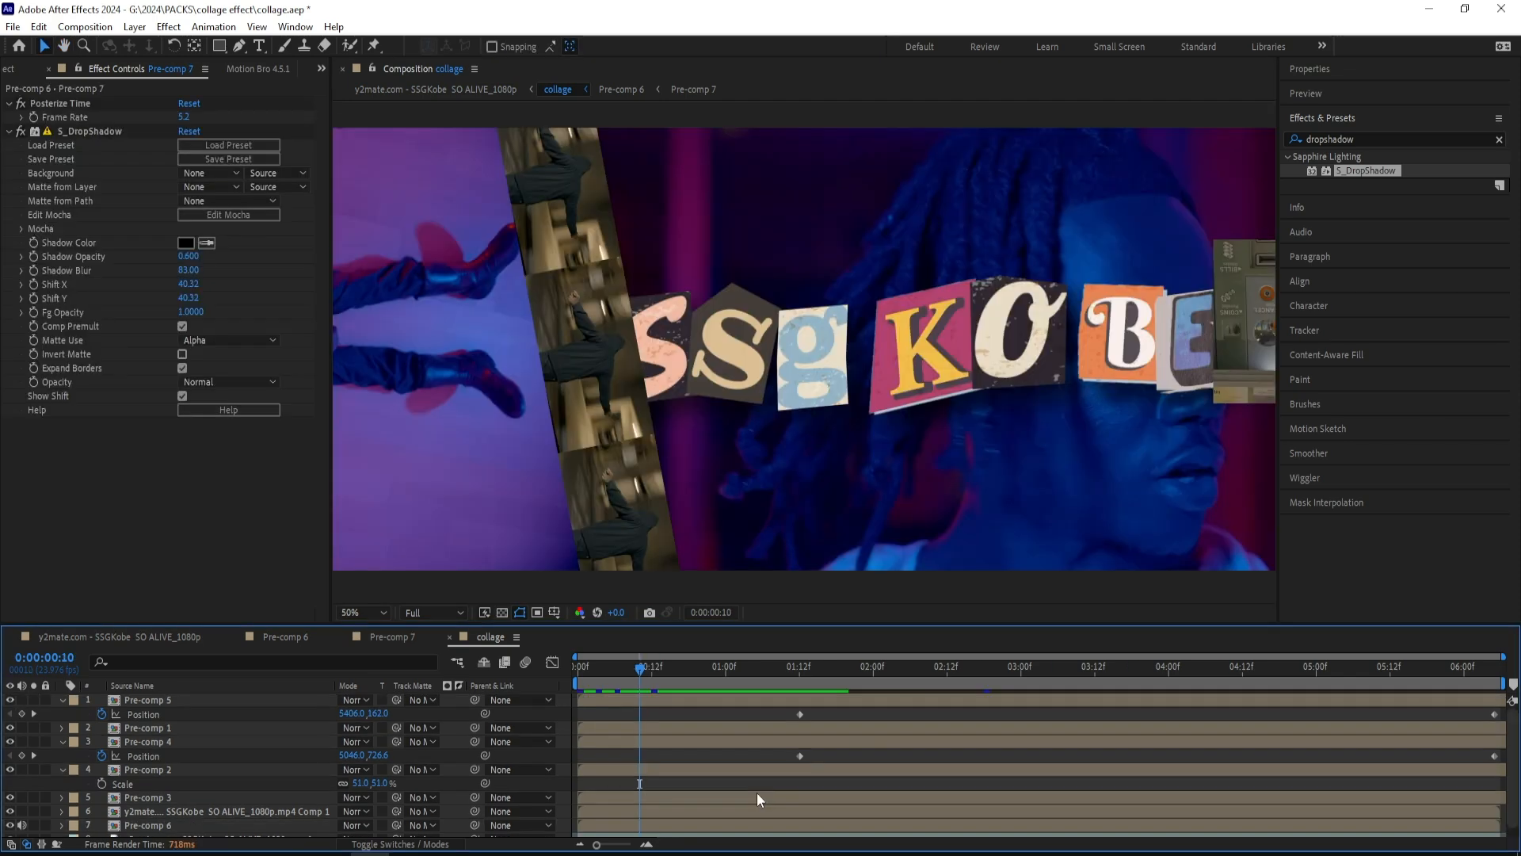
Step: Open the source video layer on its own and examine the torn edges between clips in the collage shot around 0:00:04:21
scroll(757, 791, down, 1)
click(691, 832)
double_click(692, 834)
drag(370, 574, 374, 574)
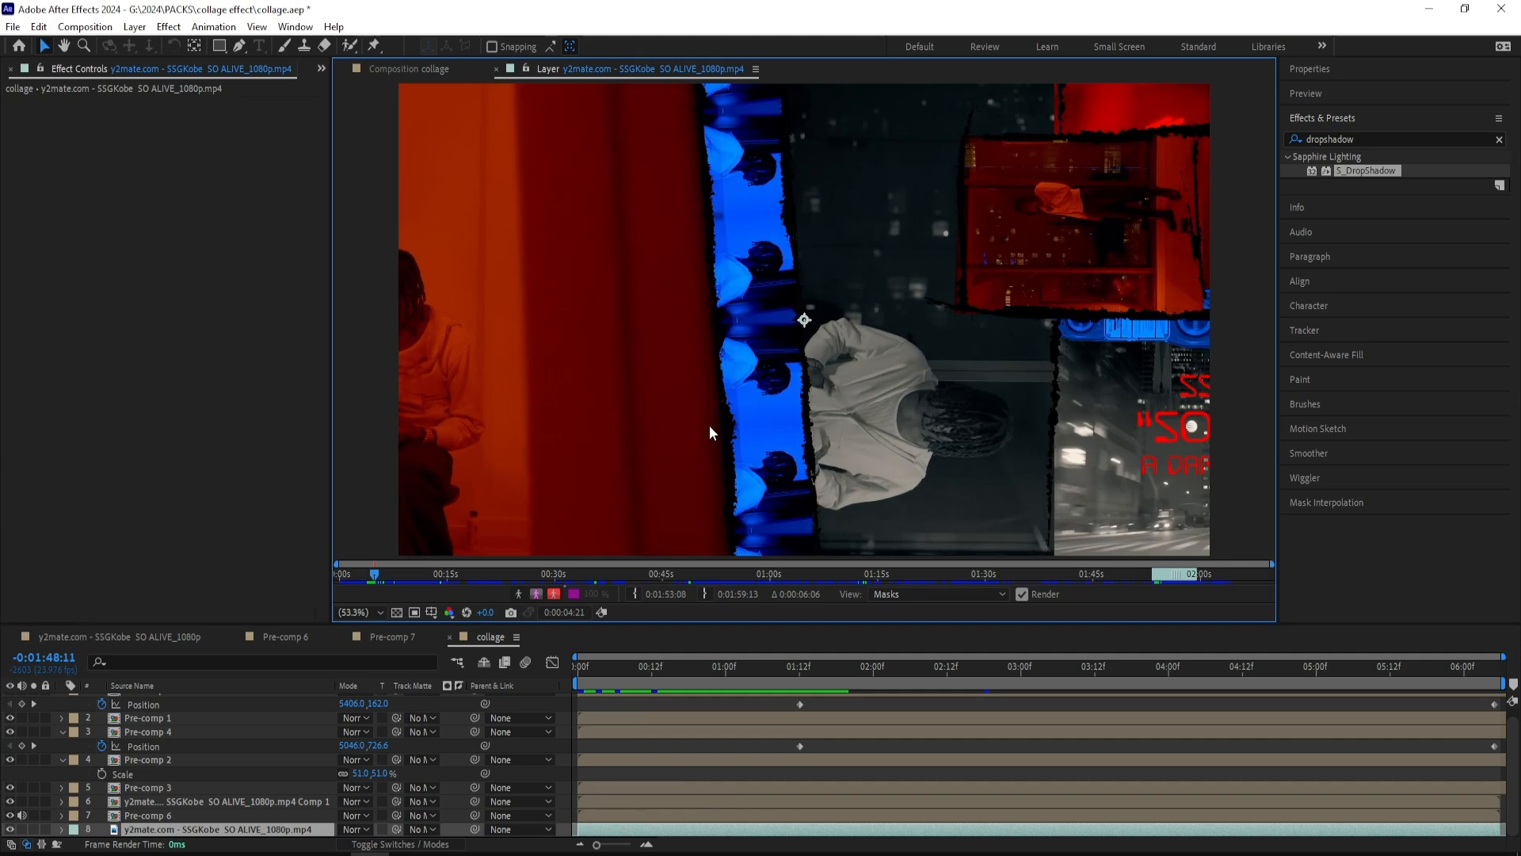
drag(959, 418, 736, 438)
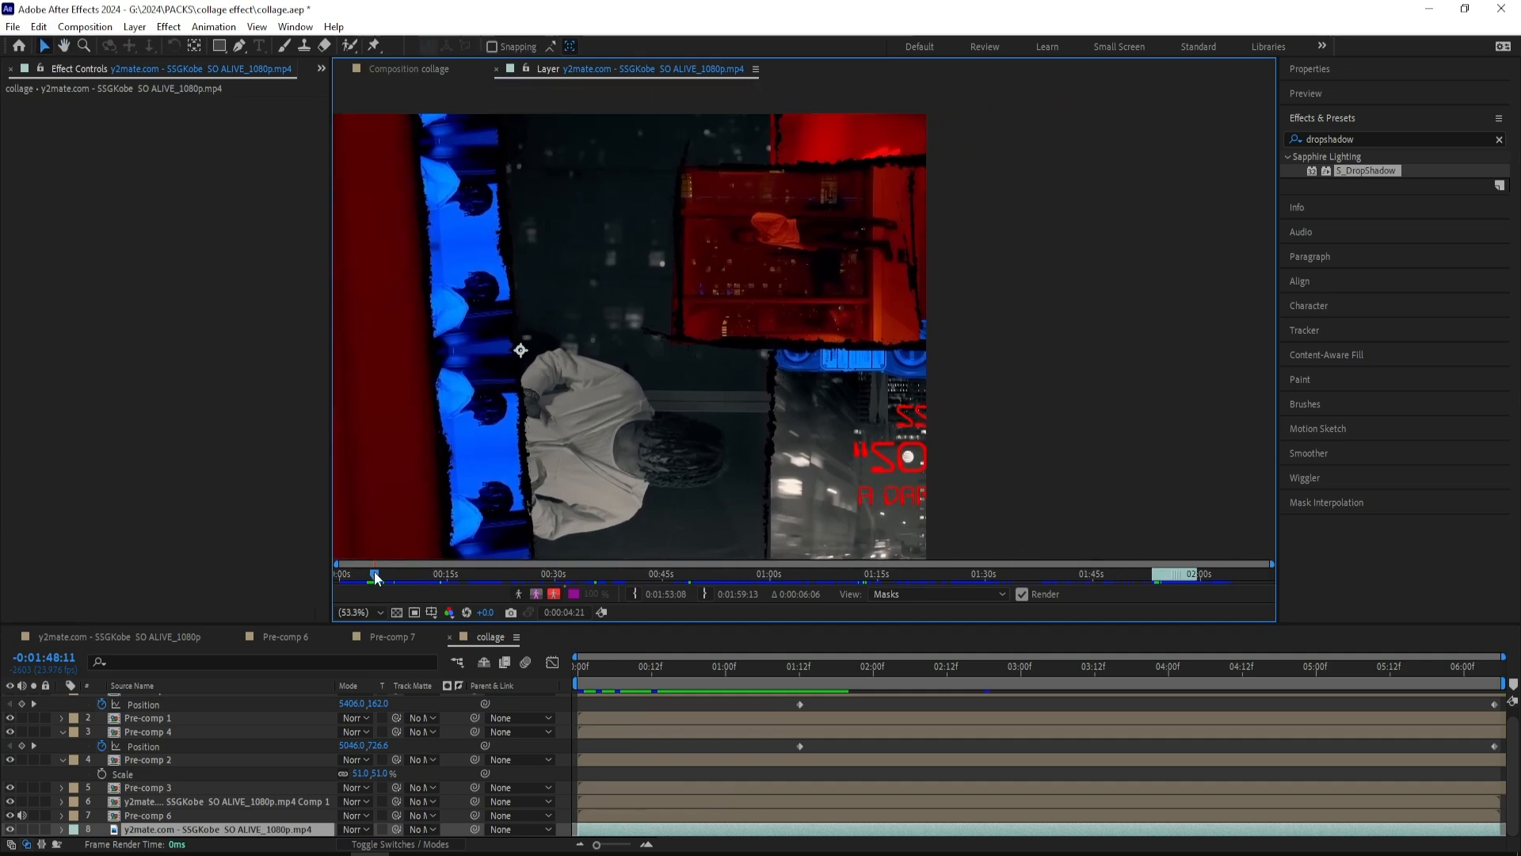
mouse_move(374, 572)
mouse_down()
mouse_move(392, 574)
mouse_move(365, 575)
mouse_up()
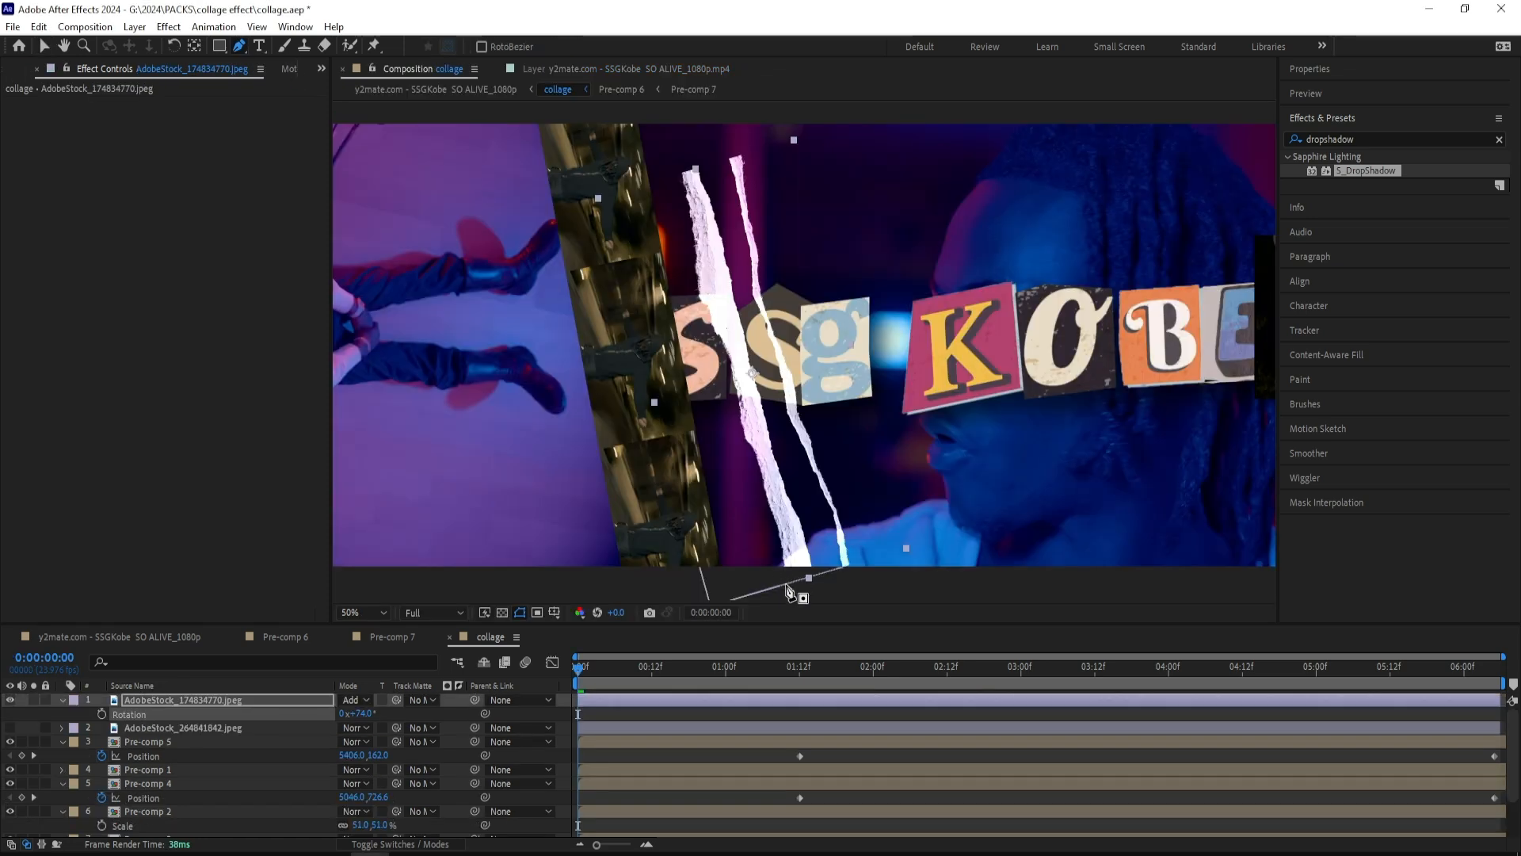
Step: Draw a closed Pen tool mask around the thicker torn-paper strip of AdobeStock_174834770.jpeg to isolate it
click(789, 590)
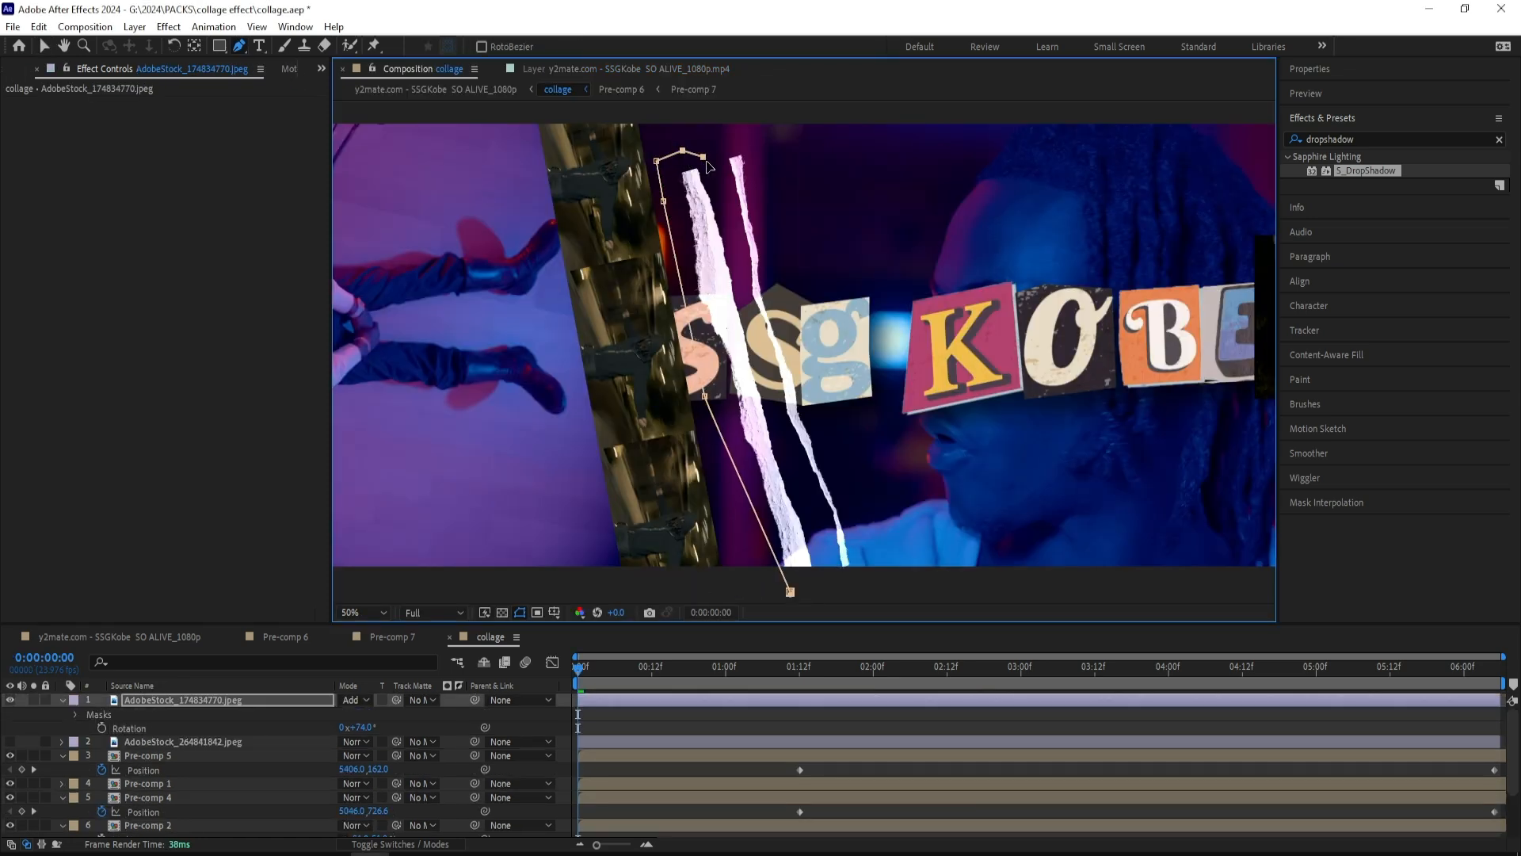
click(777, 419)
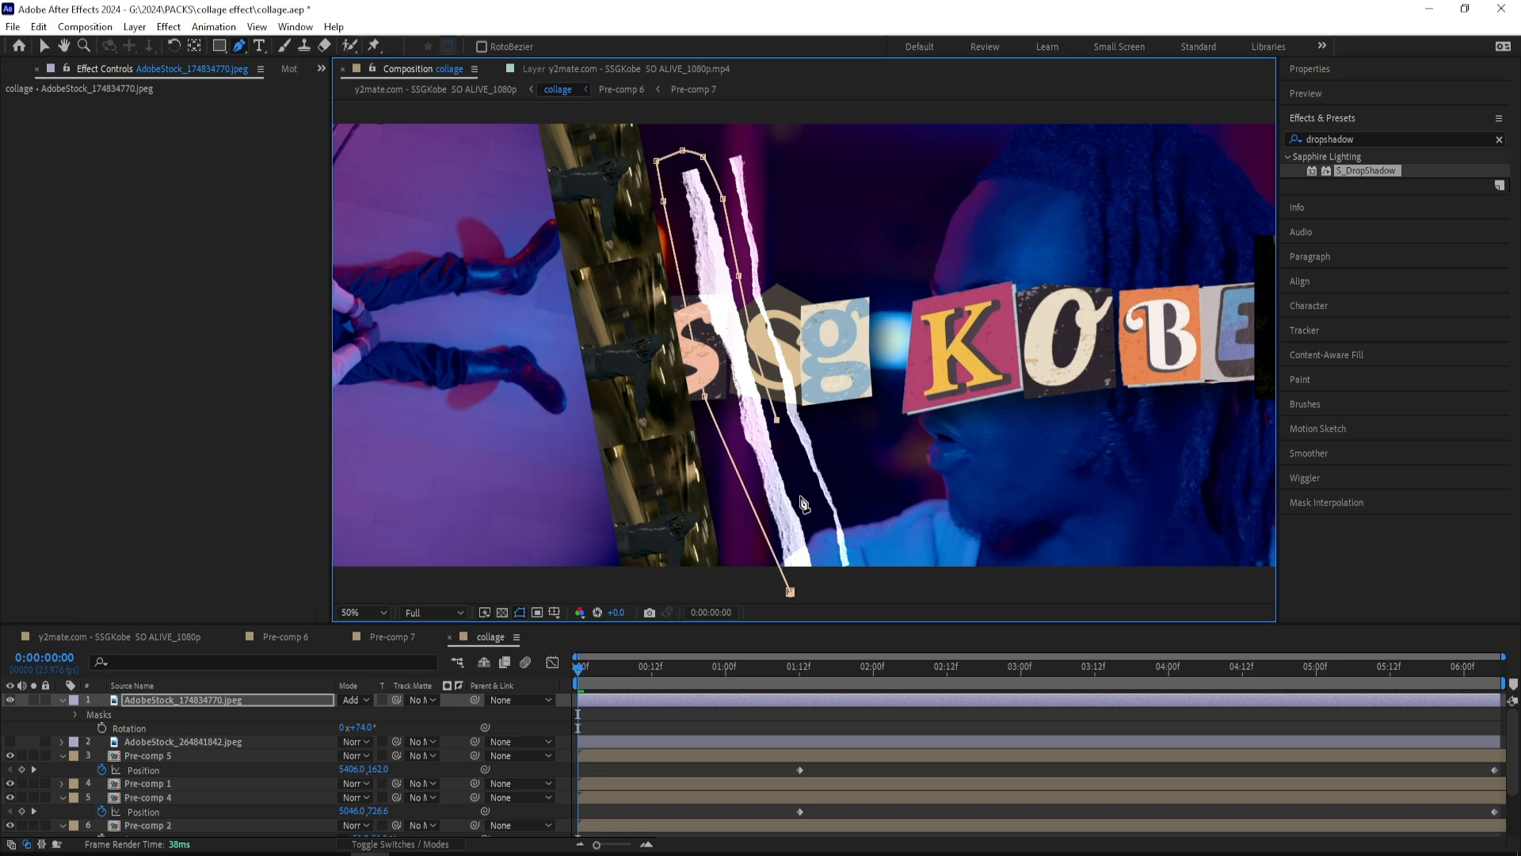
click(791, 592)
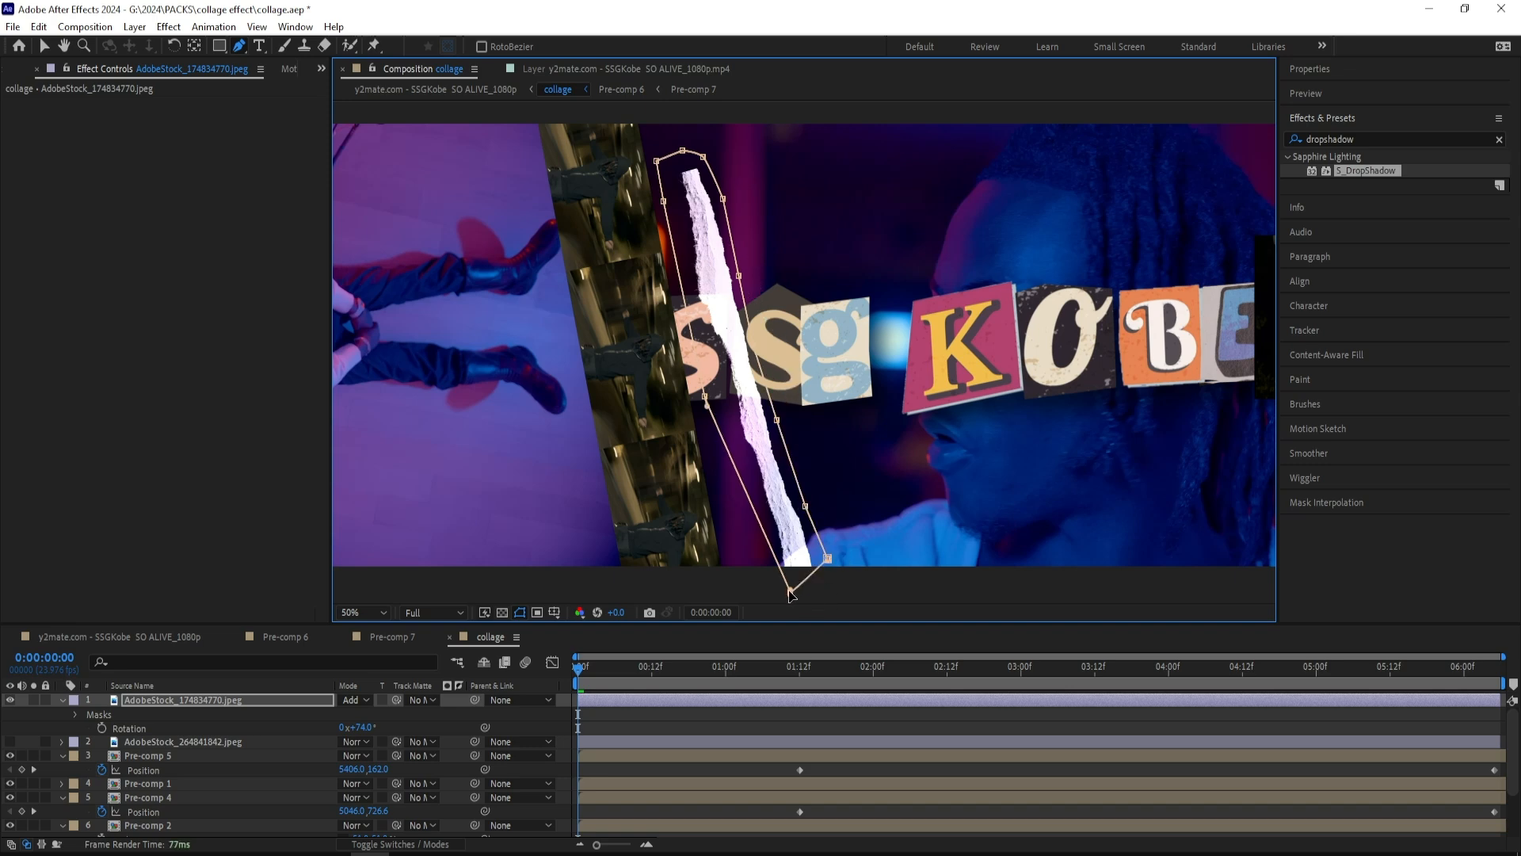
Step: Adjust the masked paper strip's rotation, scale it to 27%, and place it along the slanted column's left edge
drag(370, 728, 381, 714)
key(s)
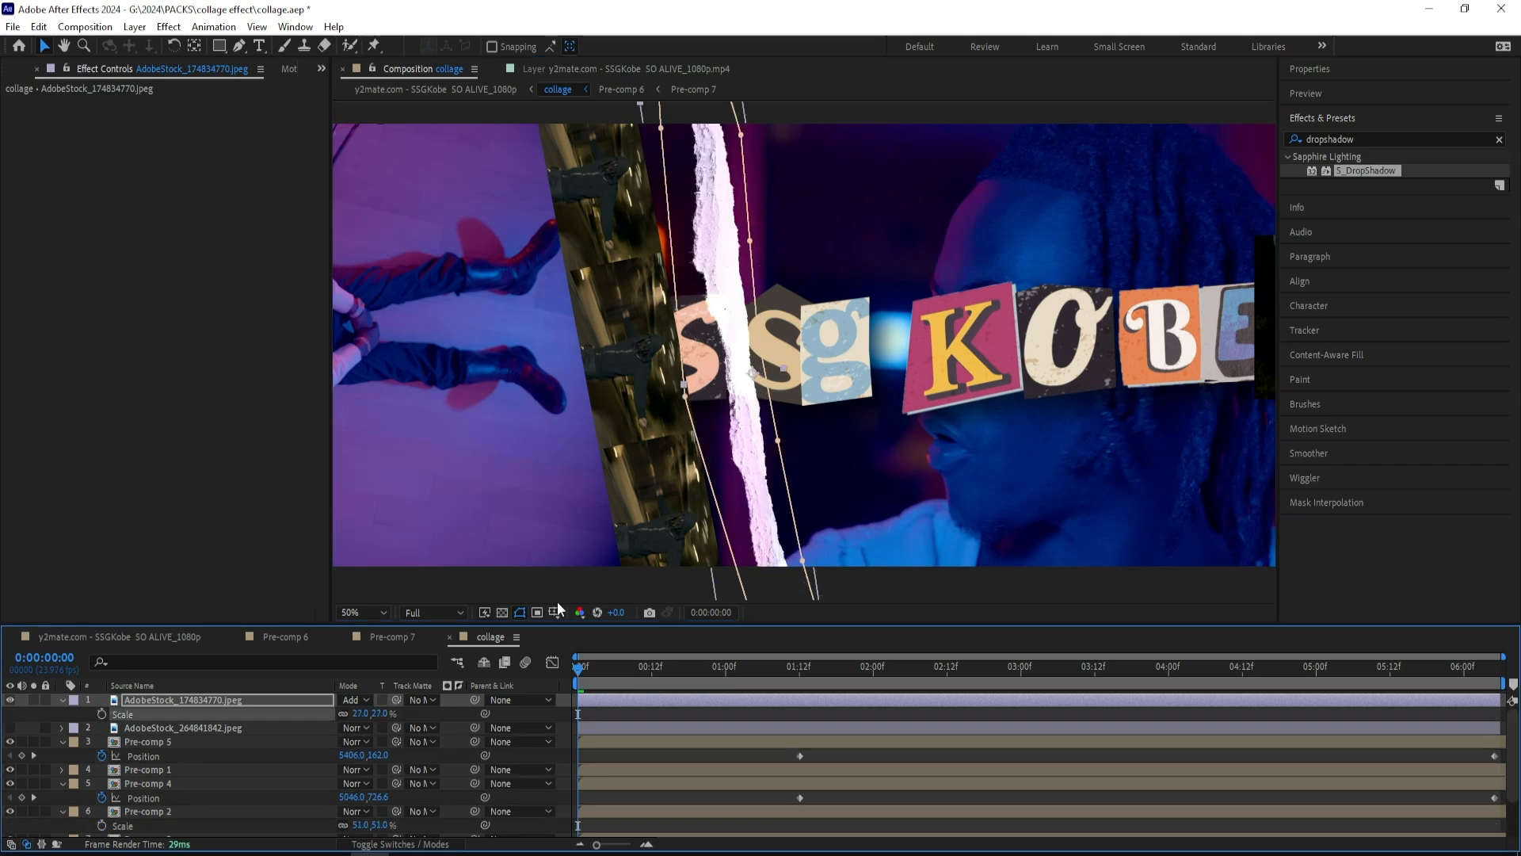
drag(741, 400, 587, 394)
Step: Narrow the torn-paper strip by setting its Scale to 27.0, 15.0%
key(s)
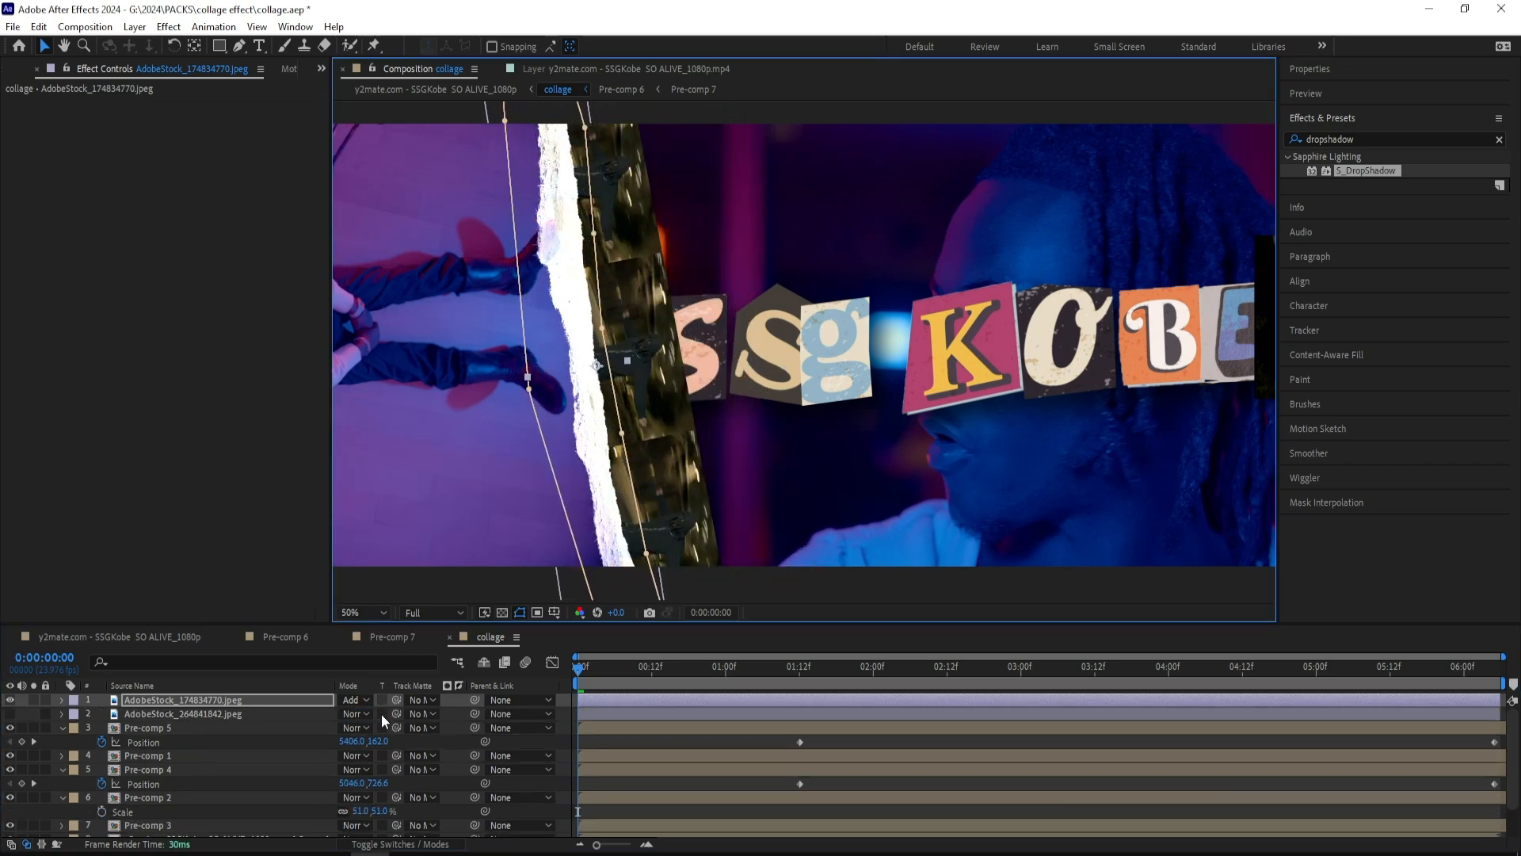
key(s)
key(comma)
key(comma)
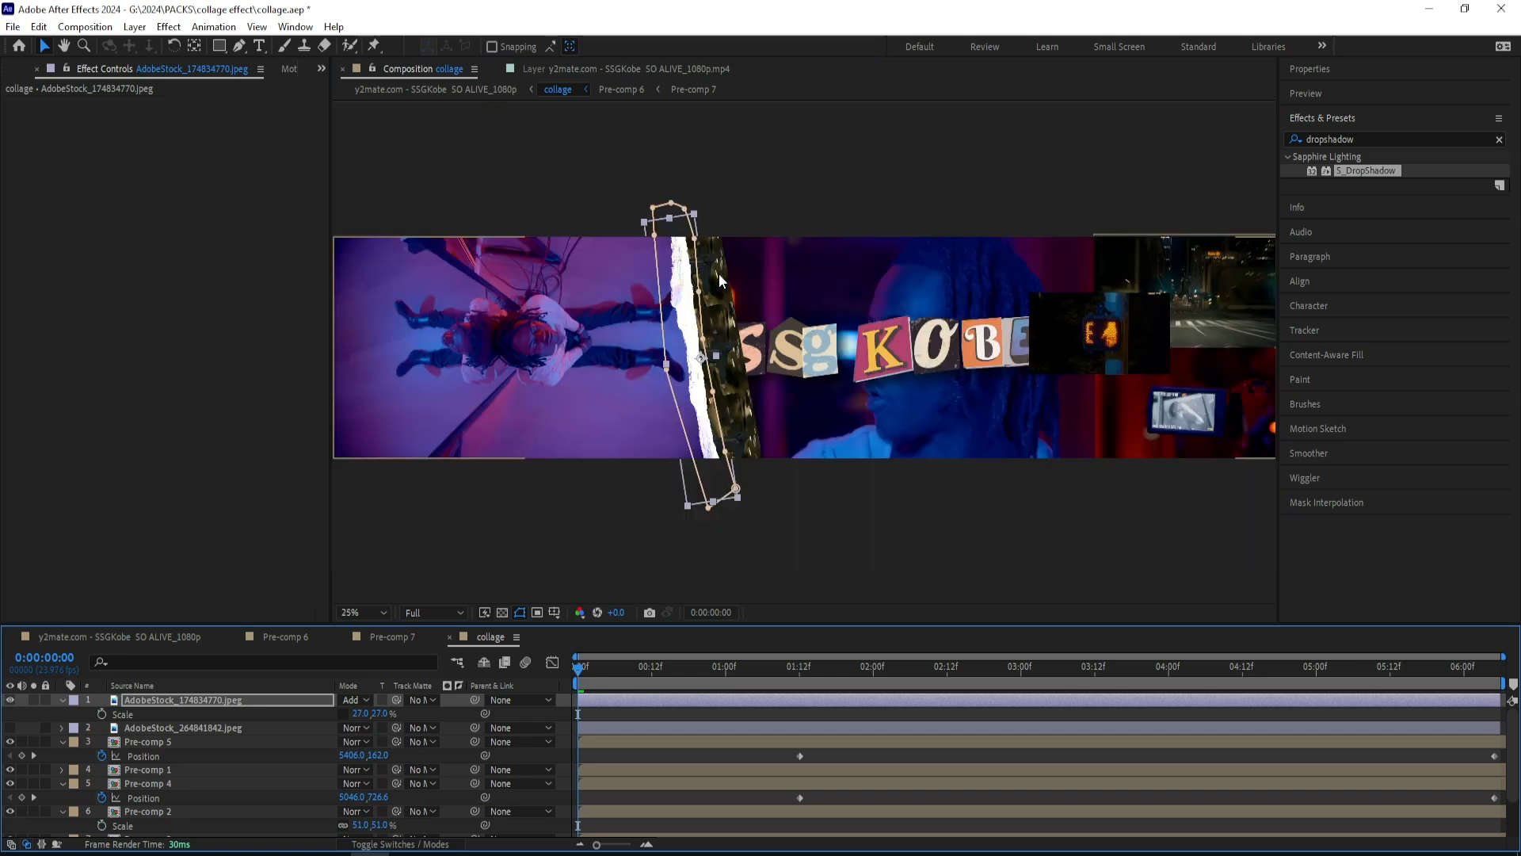
click(719, 273)
key(period)
key(period)
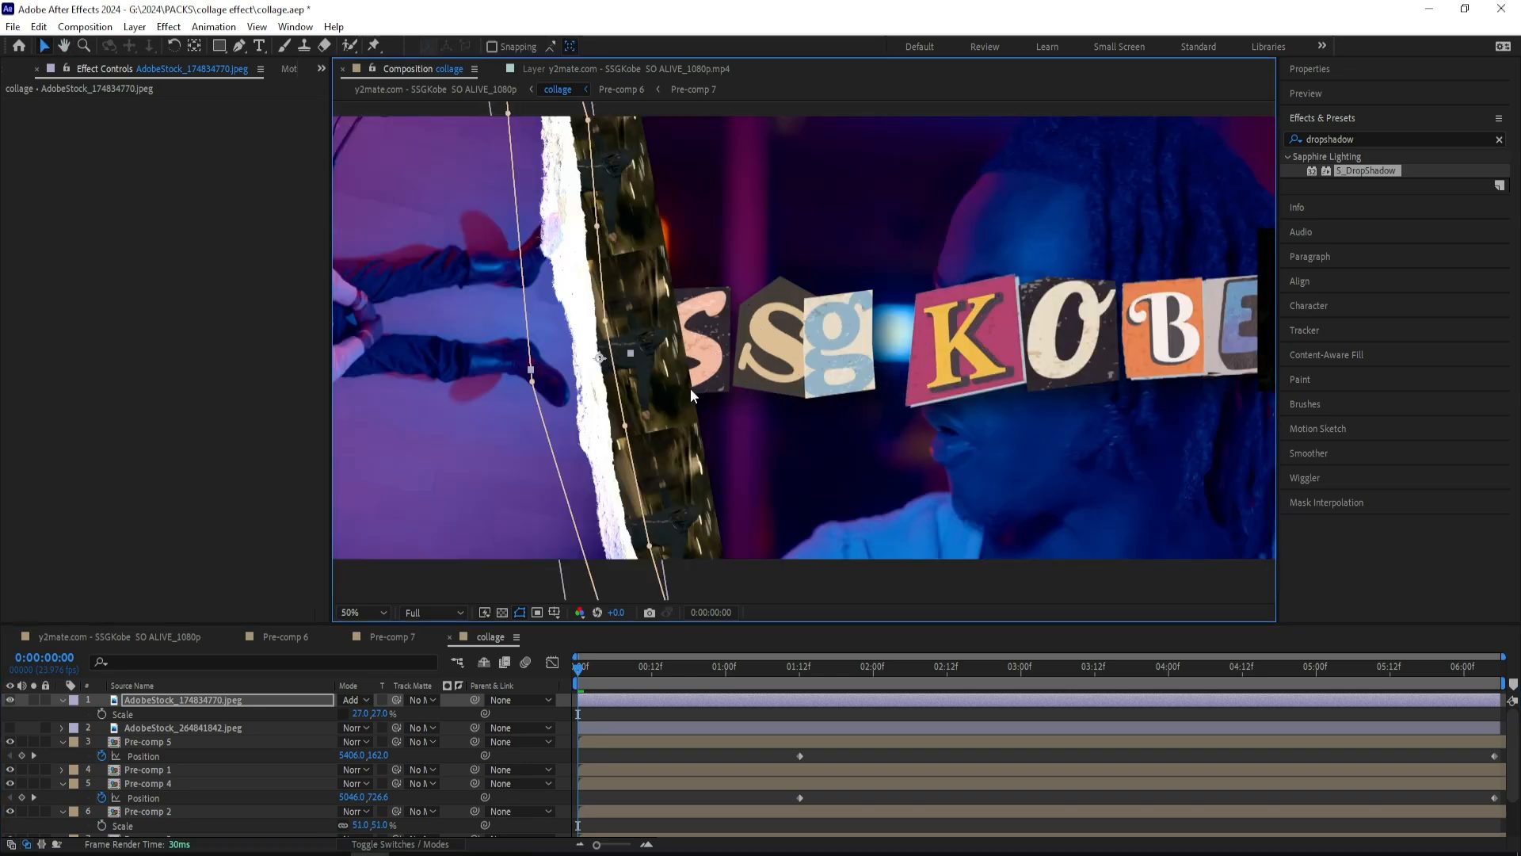
right_click(356, 715)
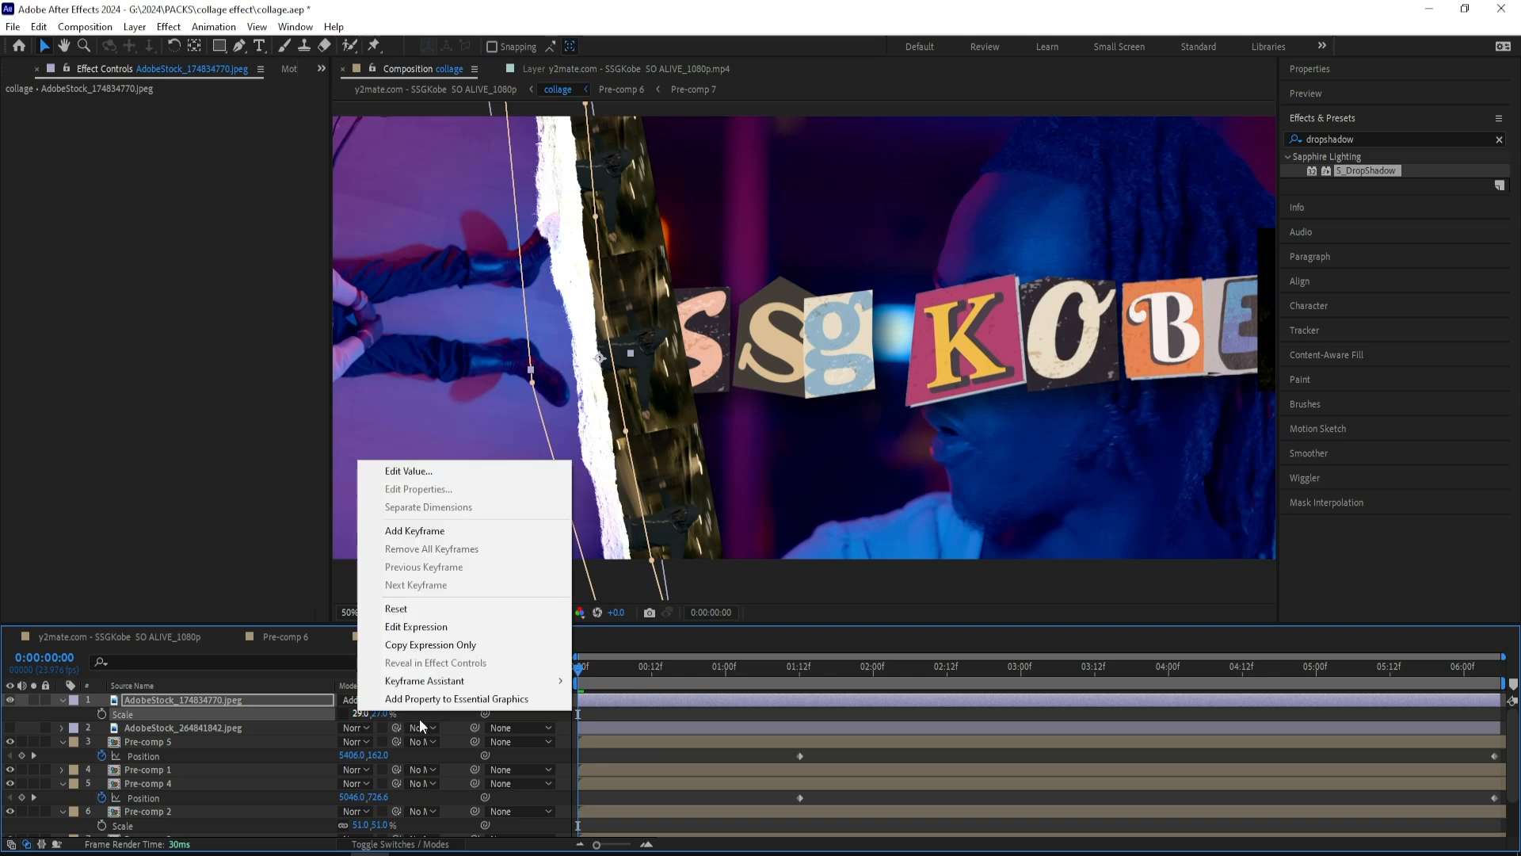
click(384, 713)
drag(384, 717, 372, 715)
click(581, 239)
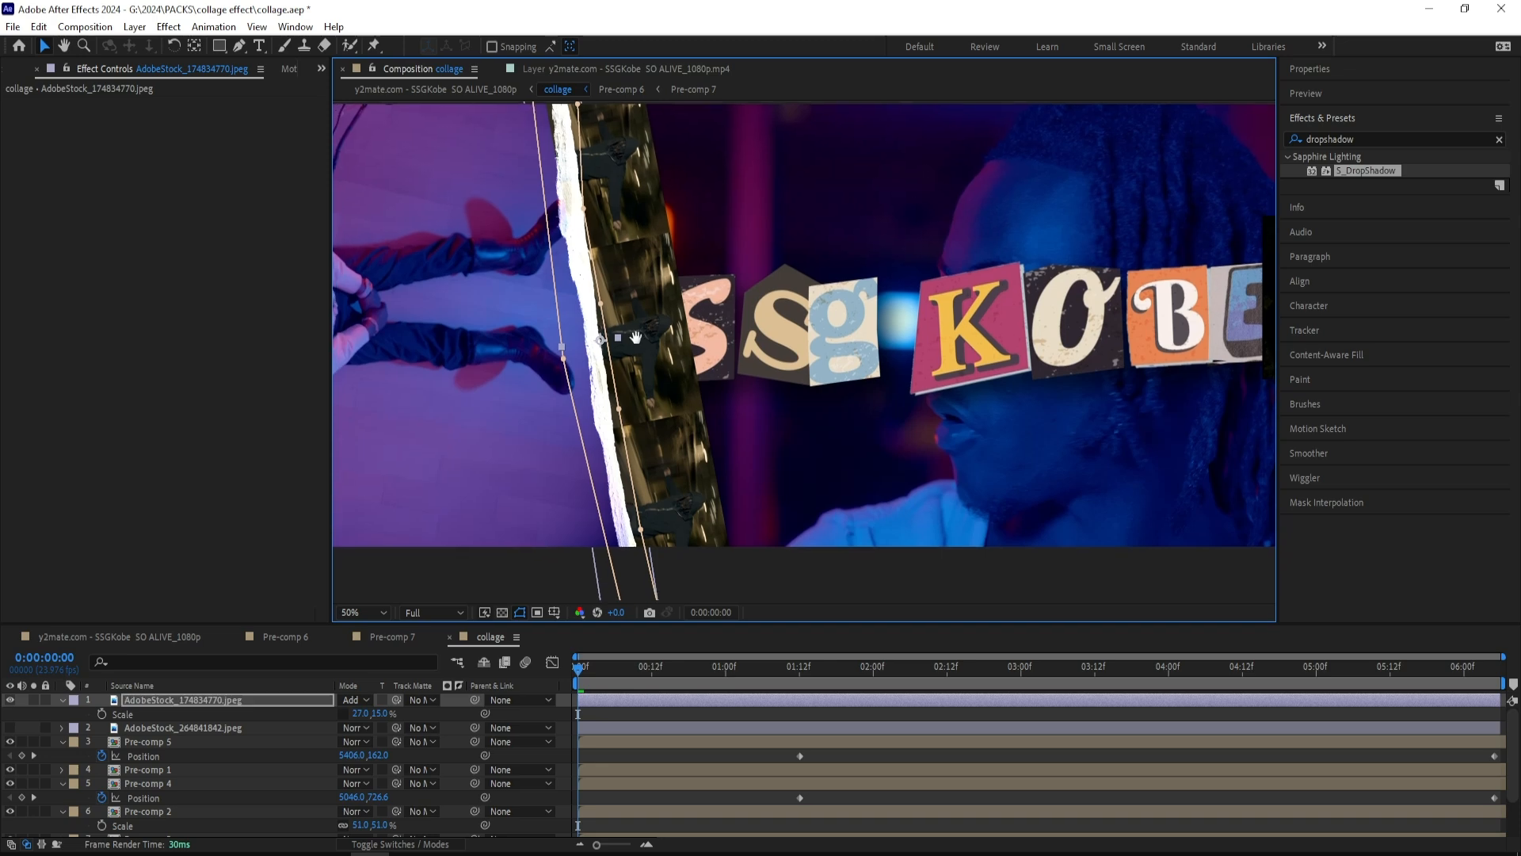
Step: Rotate the paper strip to follow the slanted column's edge and set its Scale to 27.0, 13.0%
drag(634, 366, 675, 416)
key(r)
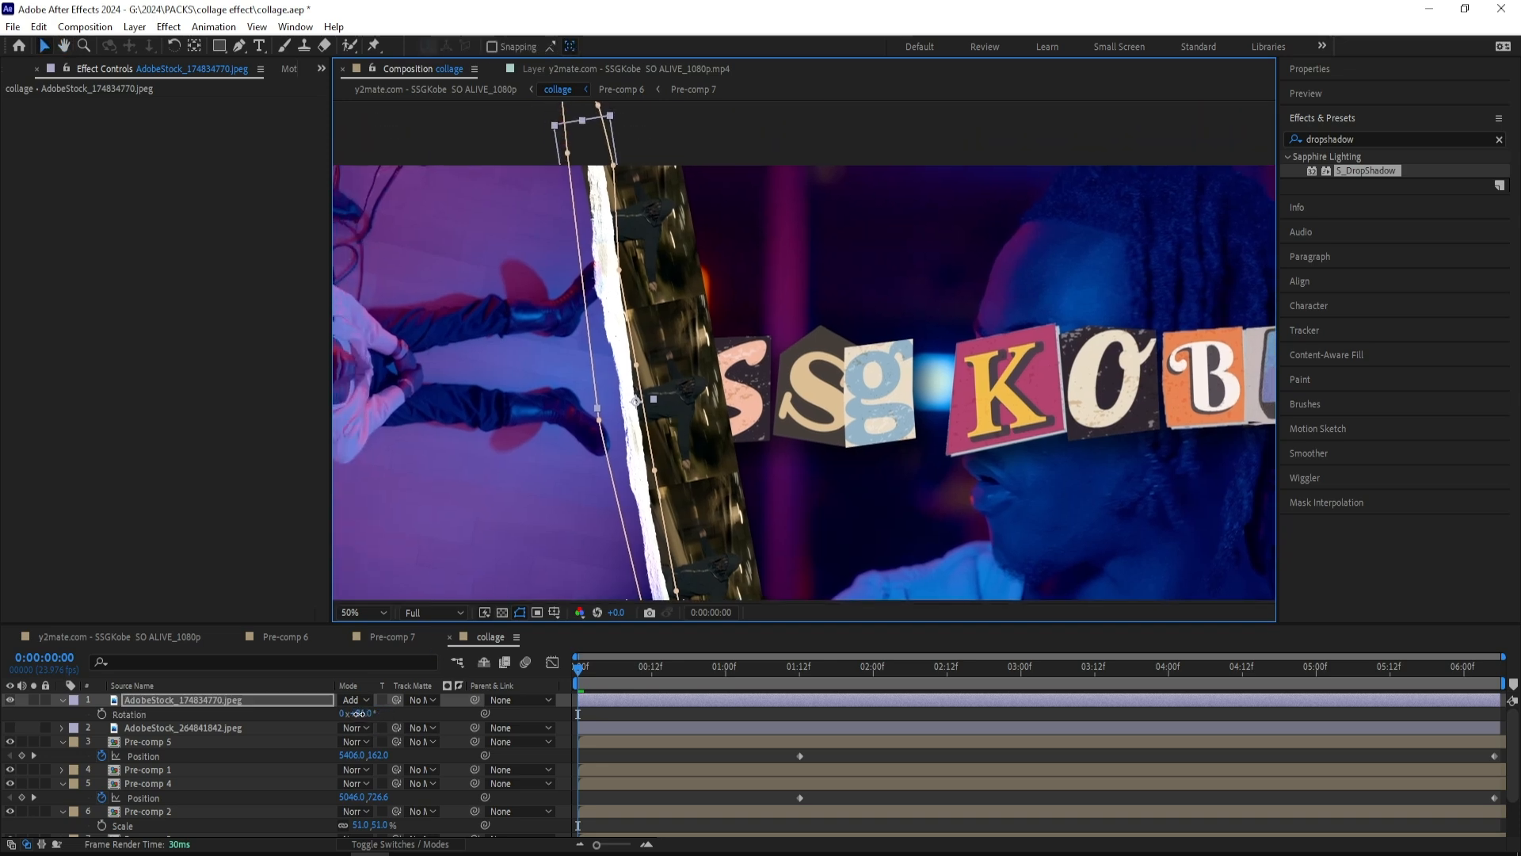
drag(357, 713, 369, 714)
key(s)
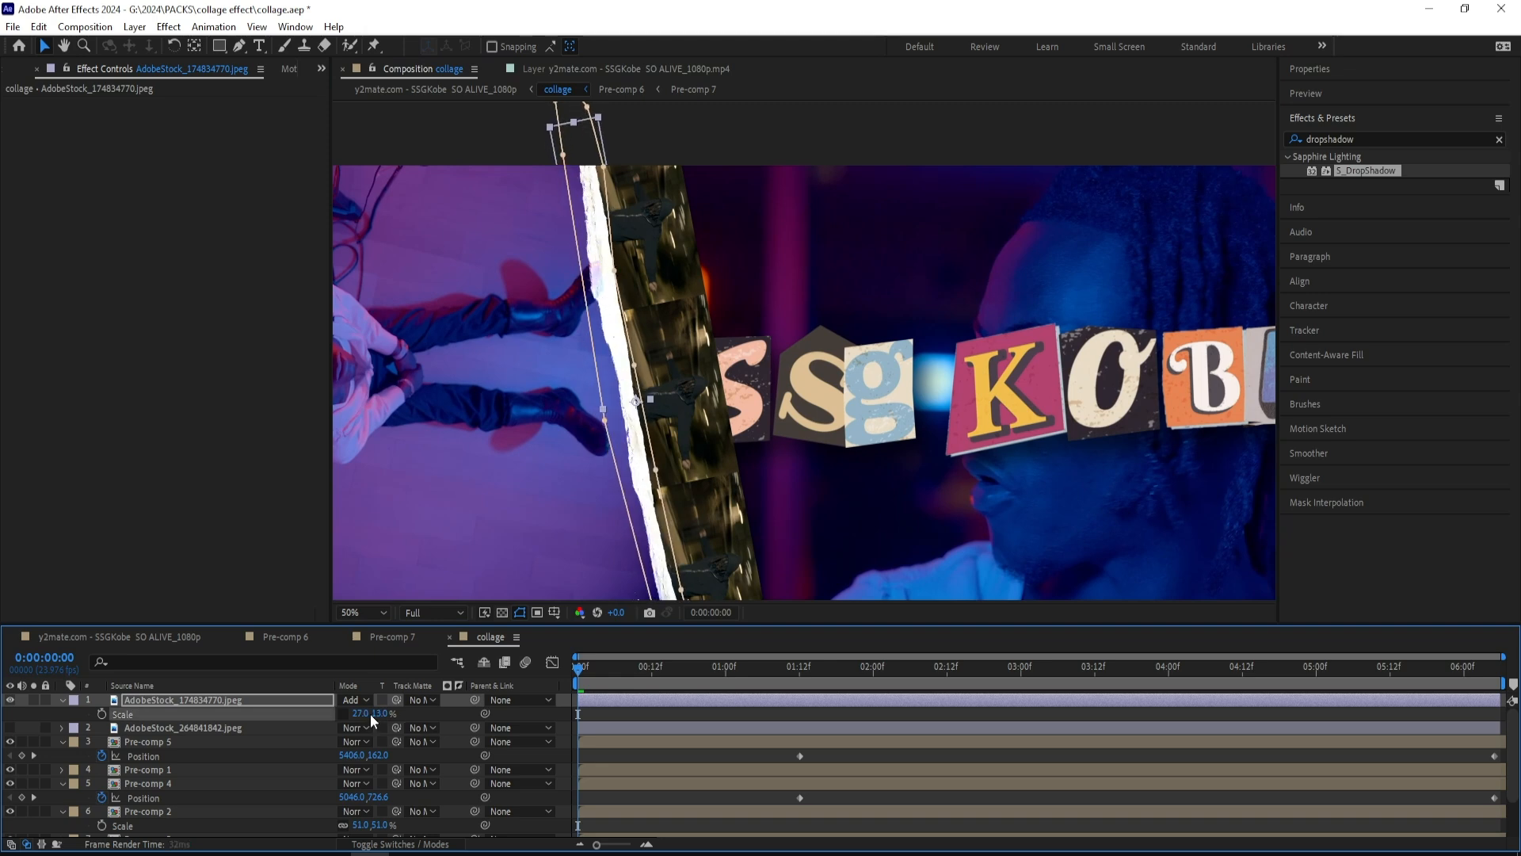
Step: Change the torn-paper strip's blending mode to Lighten and inspect it along the column edge
click(354, 699)
click(441, 326)
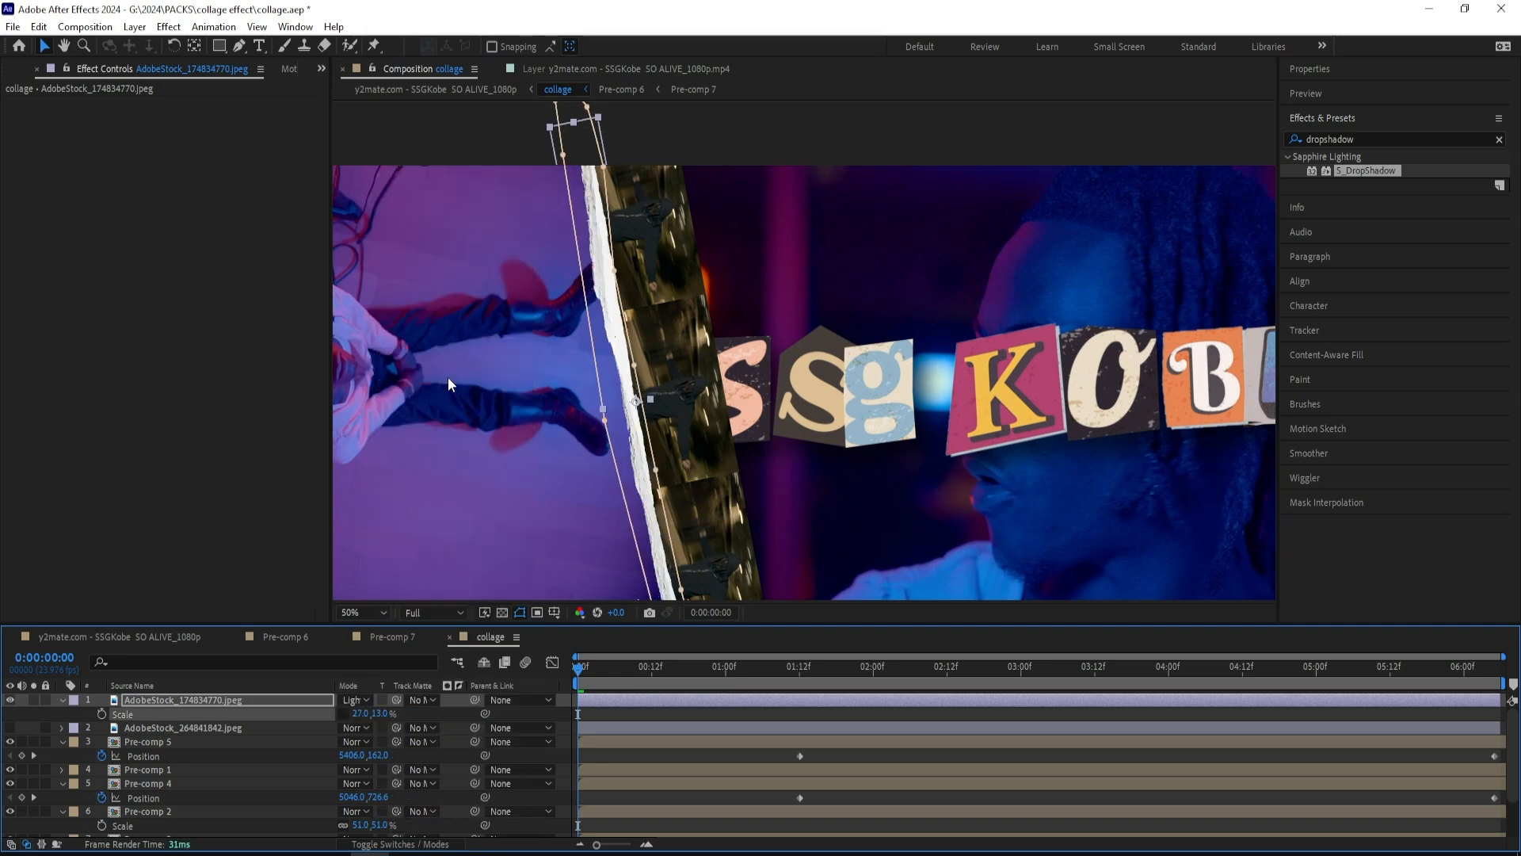
scroll(624, 482, down, 2)
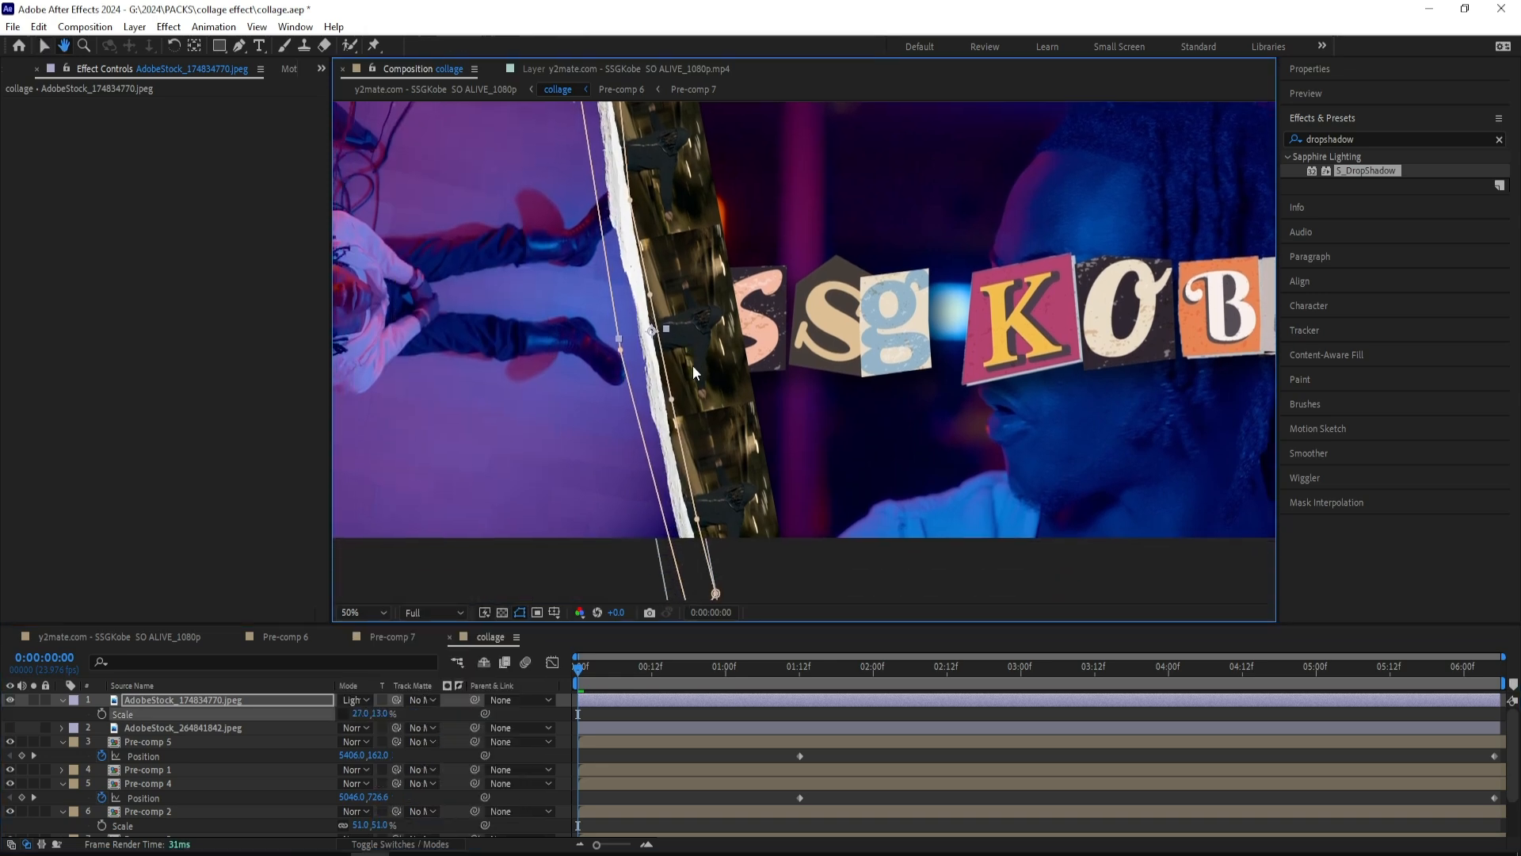
Step: Try the Normal blending mode on the torn-paper strip
click(354, 699)
click(435, 129)
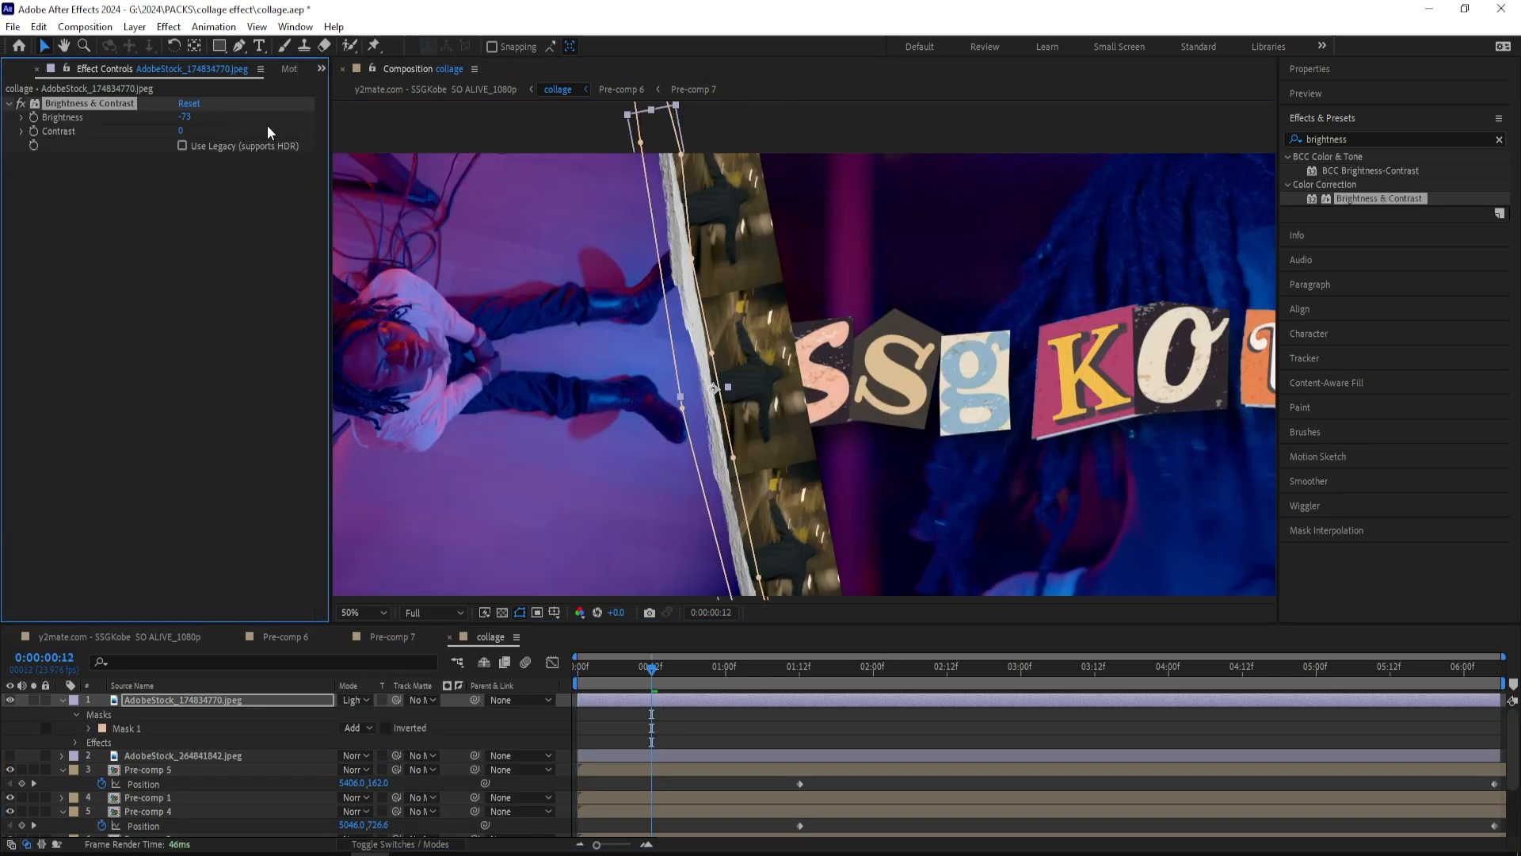
Step: Duplicate the torn-paper strip and fit the copy along the slanted column's right edge with Rotation 78°
click(282, 701)
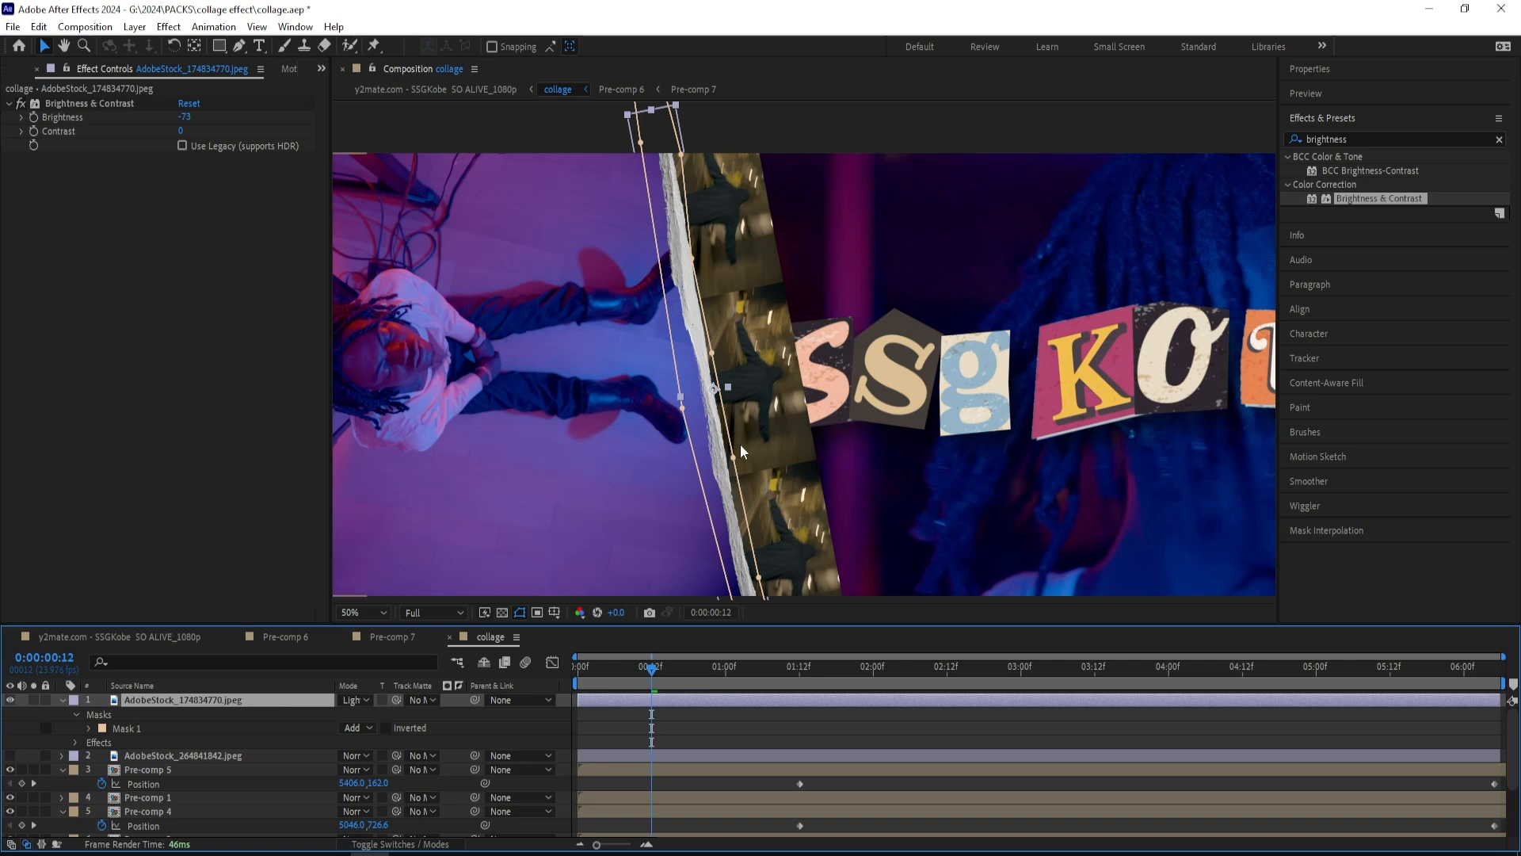
key(ctrl+d)
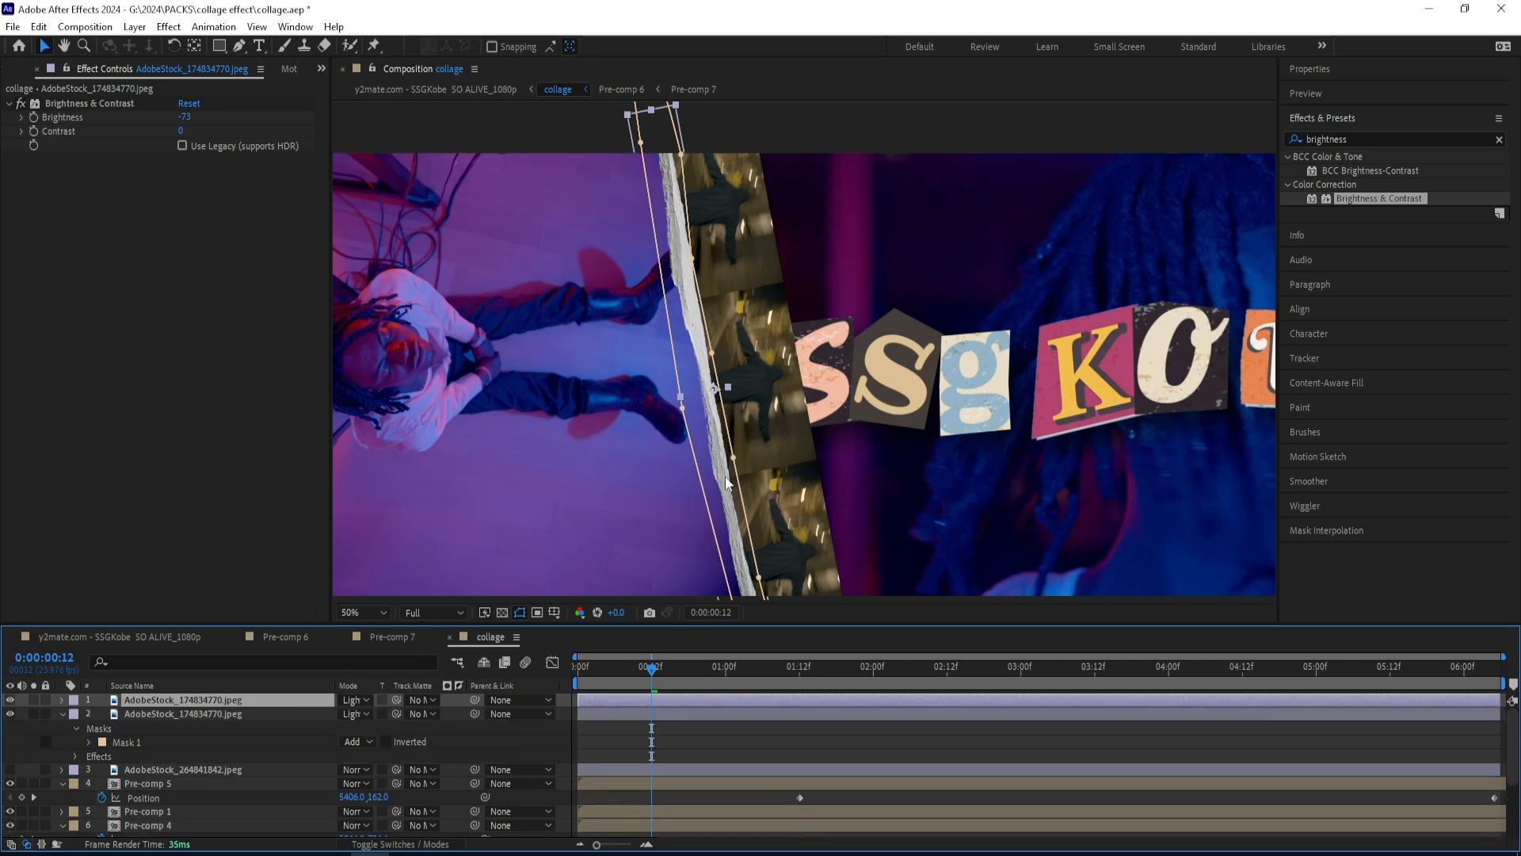
drag(727, 481, 820, 457)
right_click(820, 458)
key(Escape)
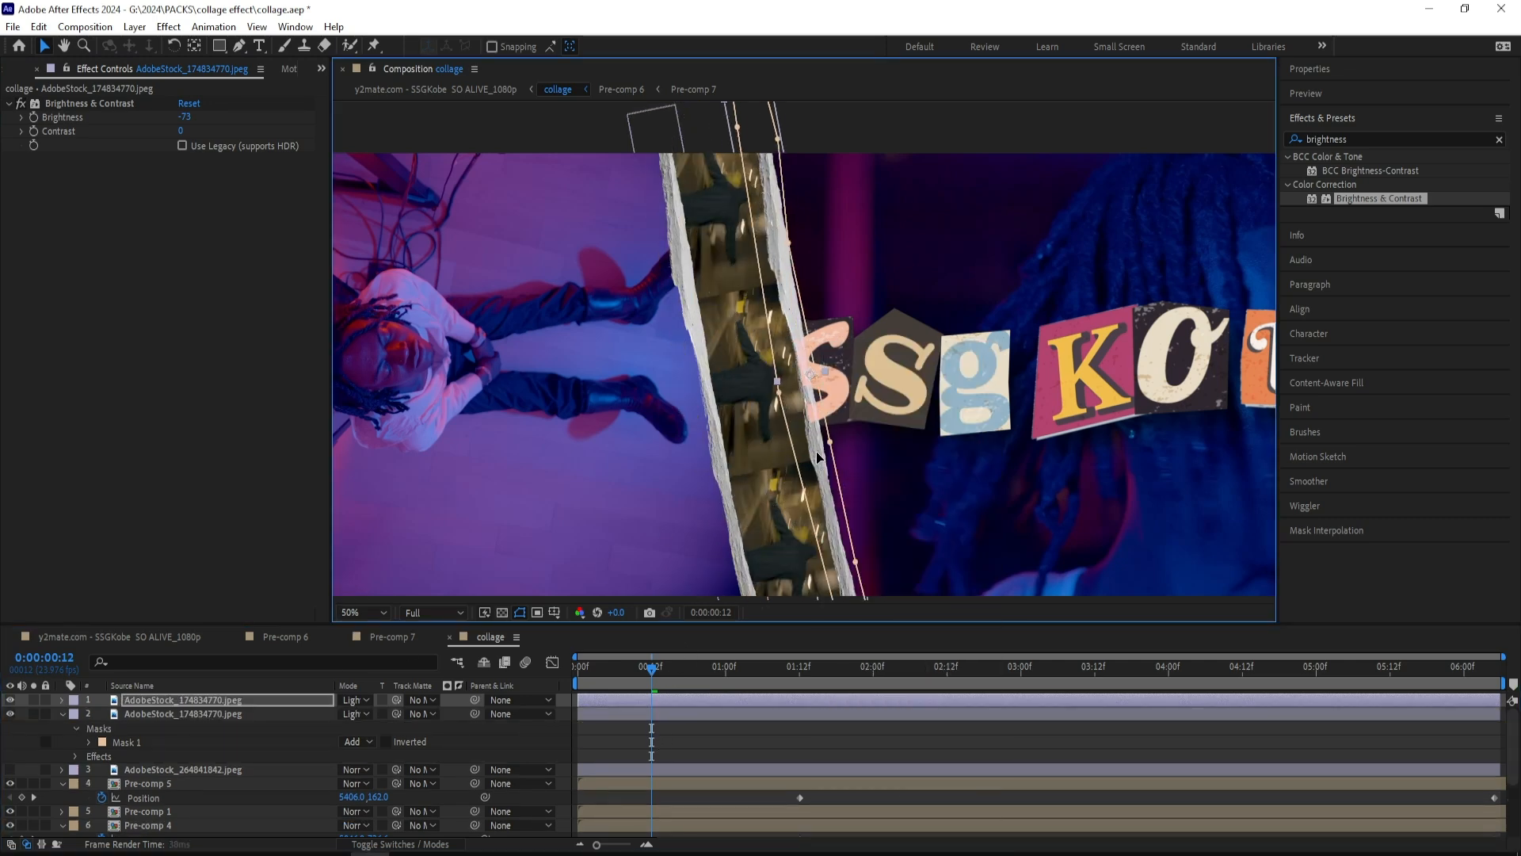
key(r)
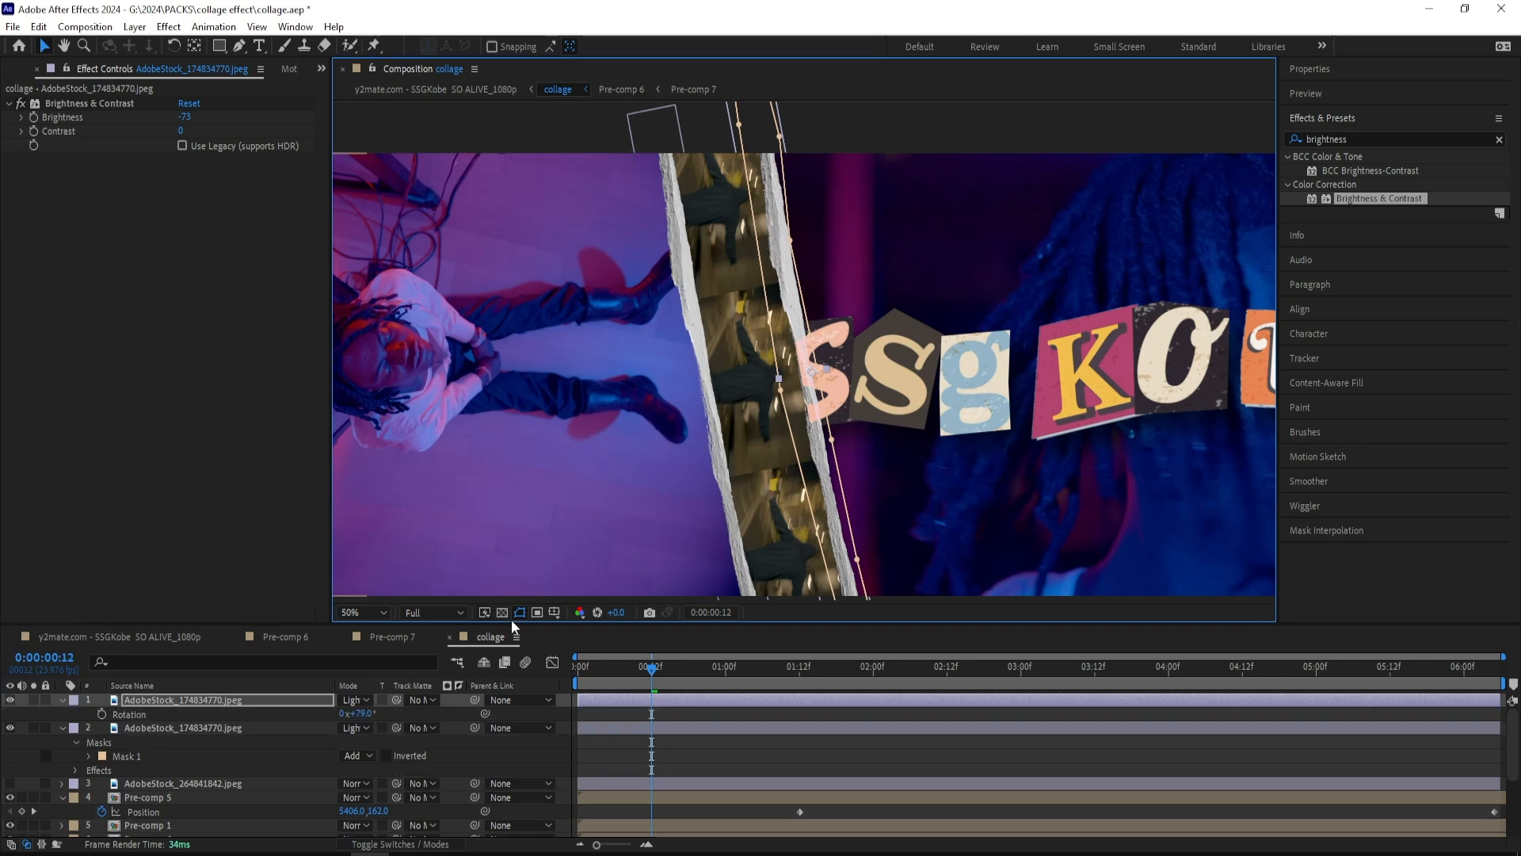
drag(362, 713, 511, 618)
drag(791, 227, 786, 226)
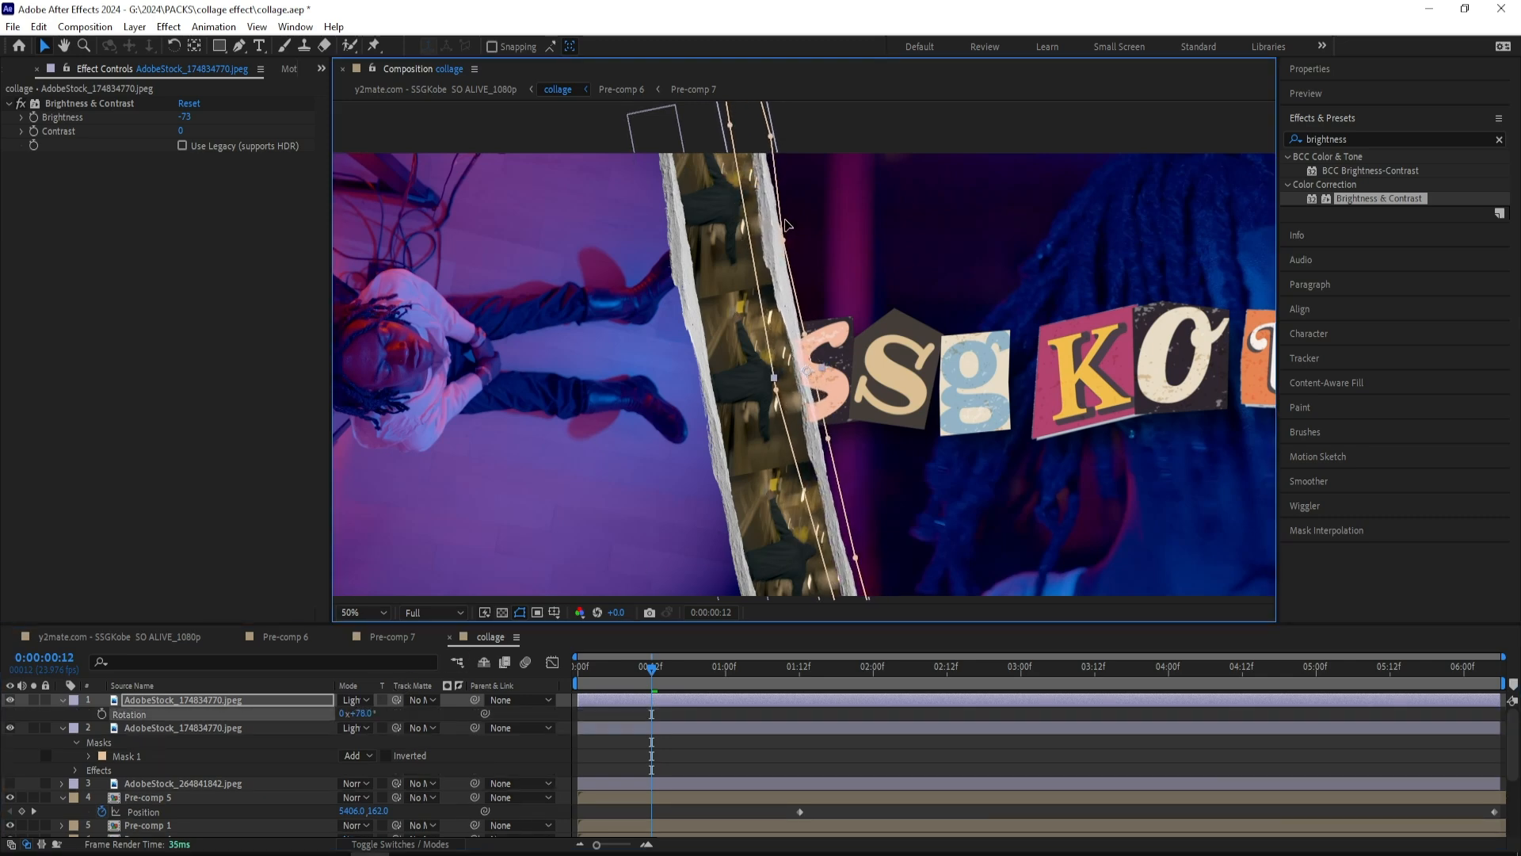
Step: Try the Add blending mode on the strip copy along the slanted column's right edge
click(353, 701)
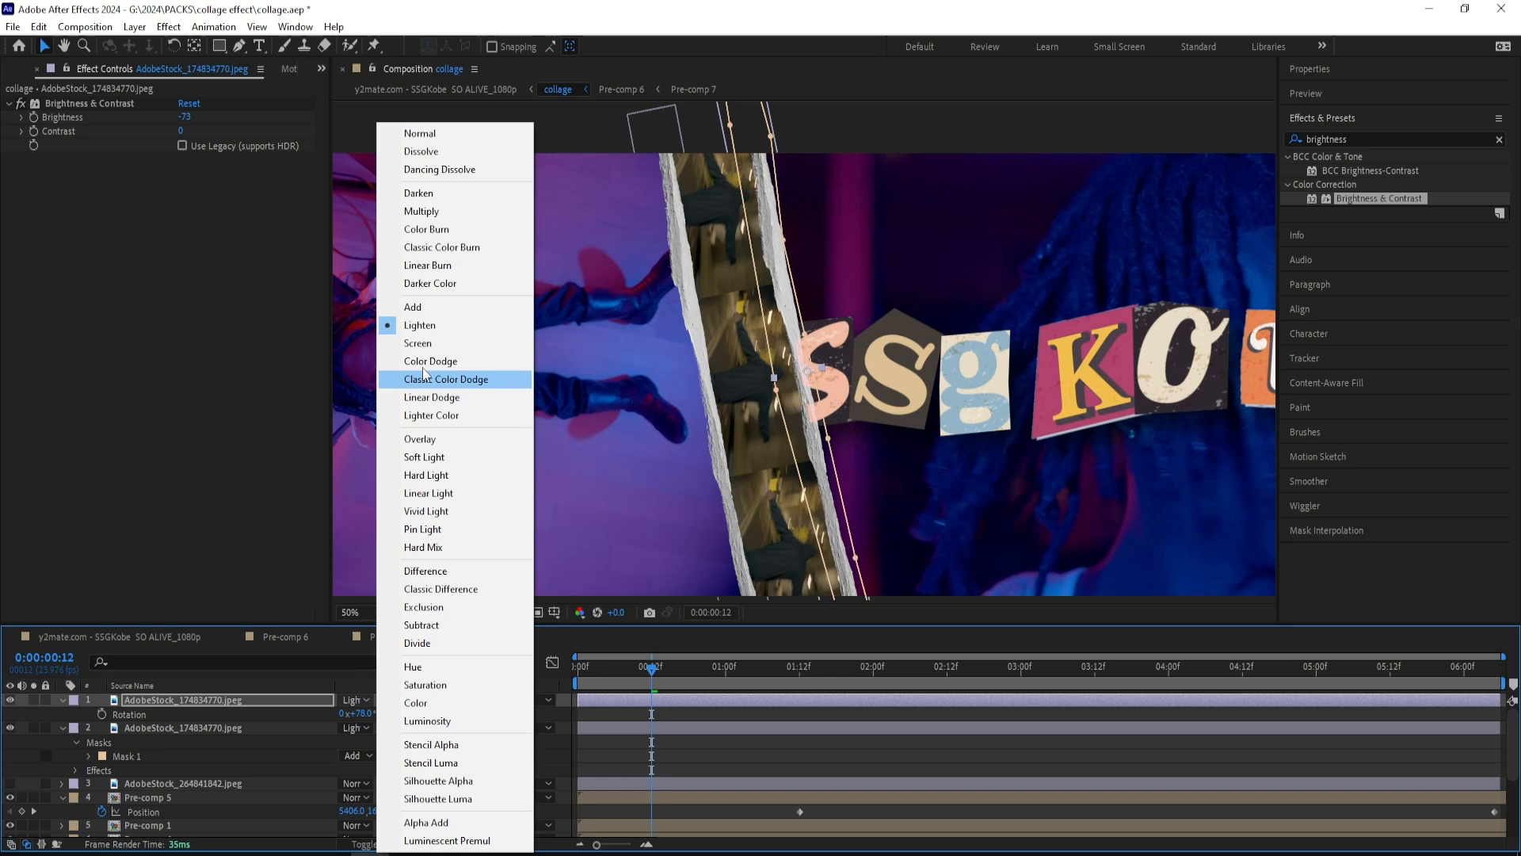
click(427, 306)
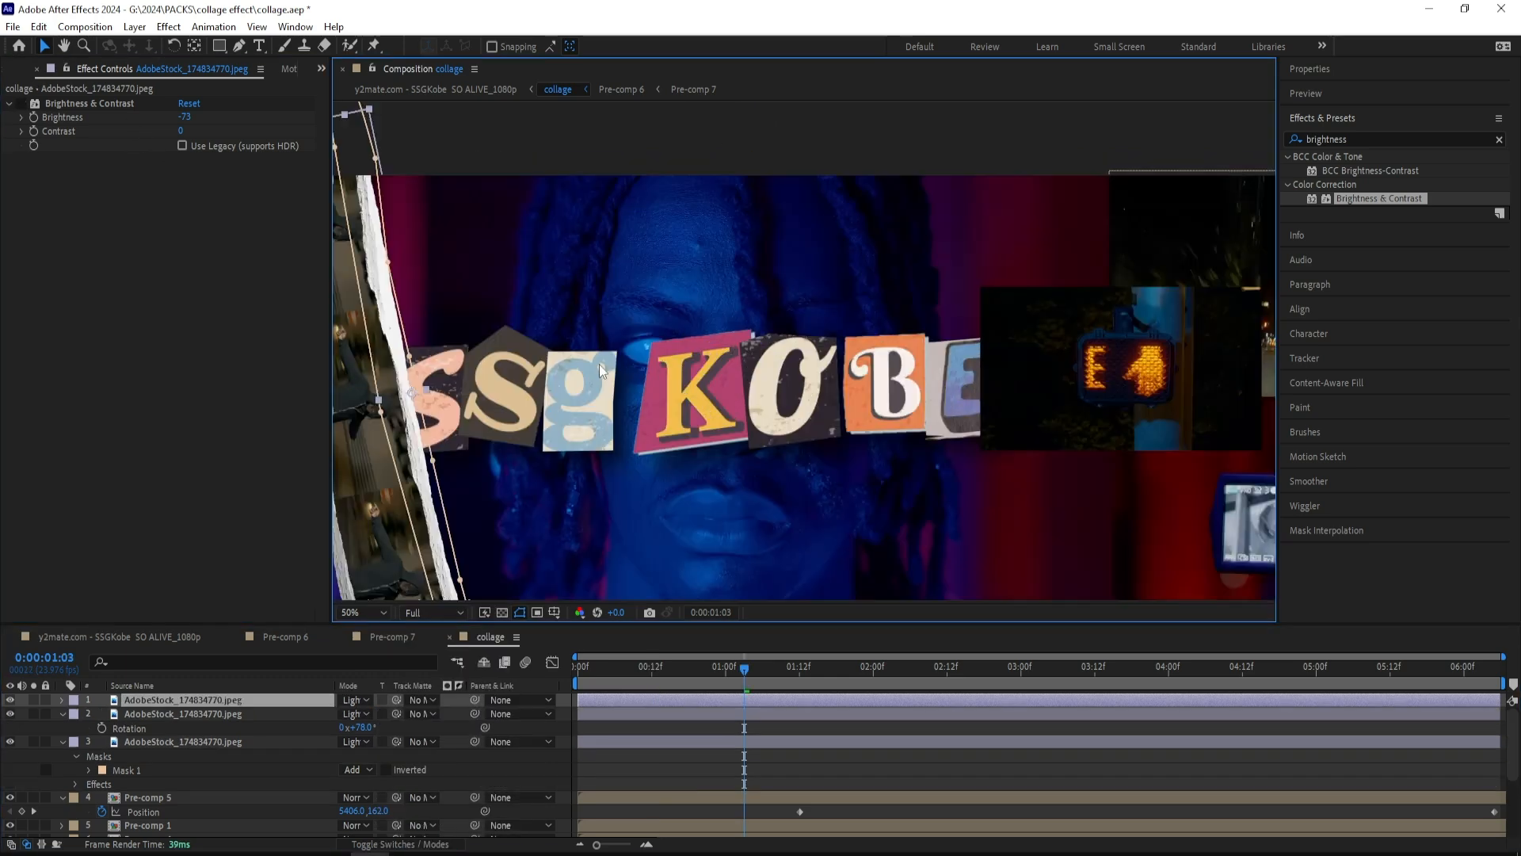
Step: Move the newest strip copy to the crosswalk-sign clip, scale it to 9.0, 4.3%, and turn it nearly upright
drag(1053, 372, 848, 388)
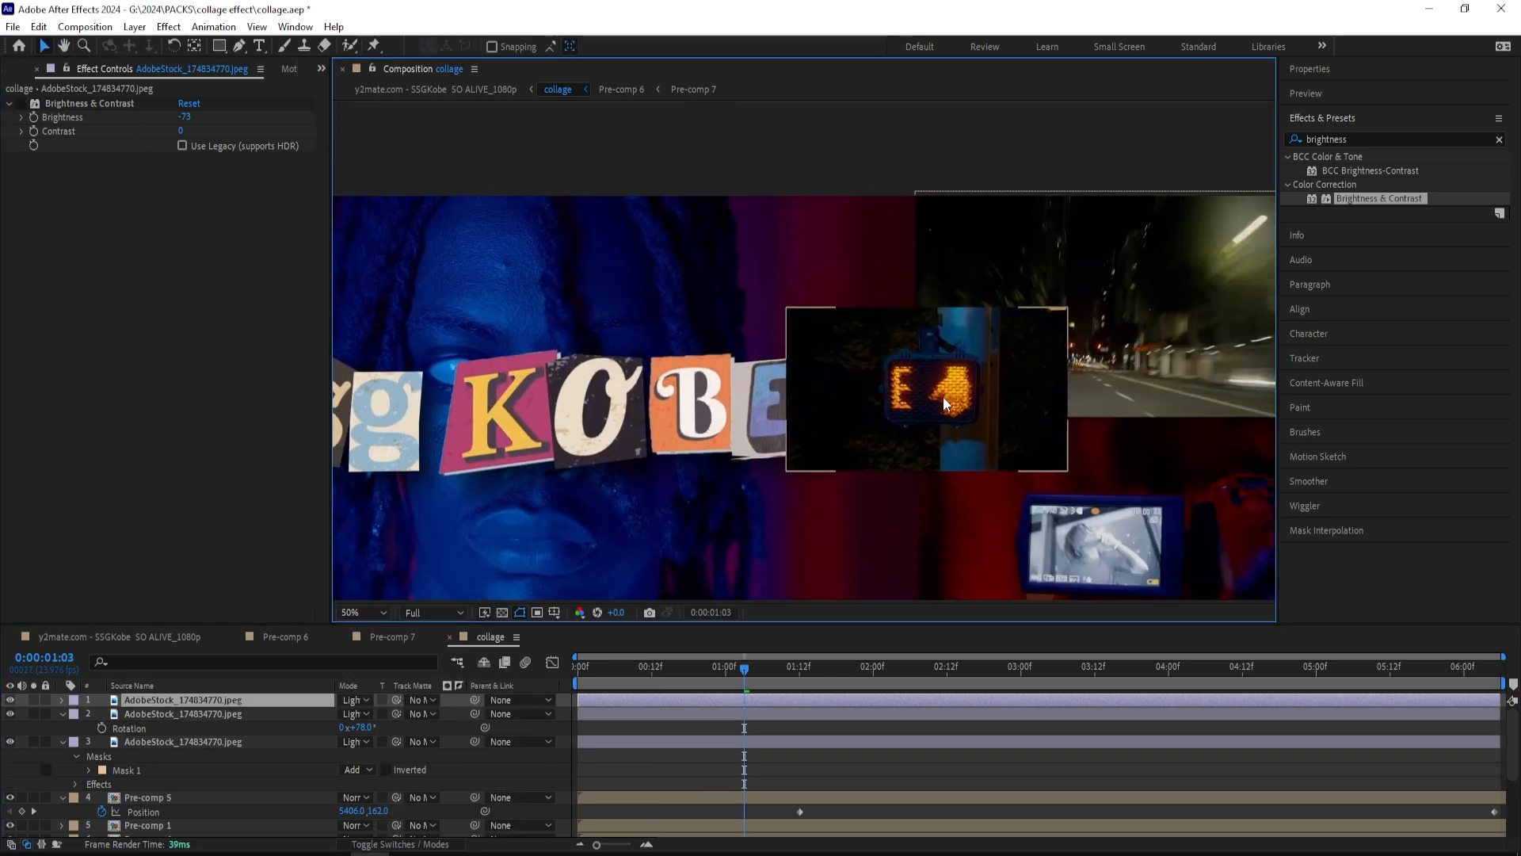
scroll(853, 420, left, 5)
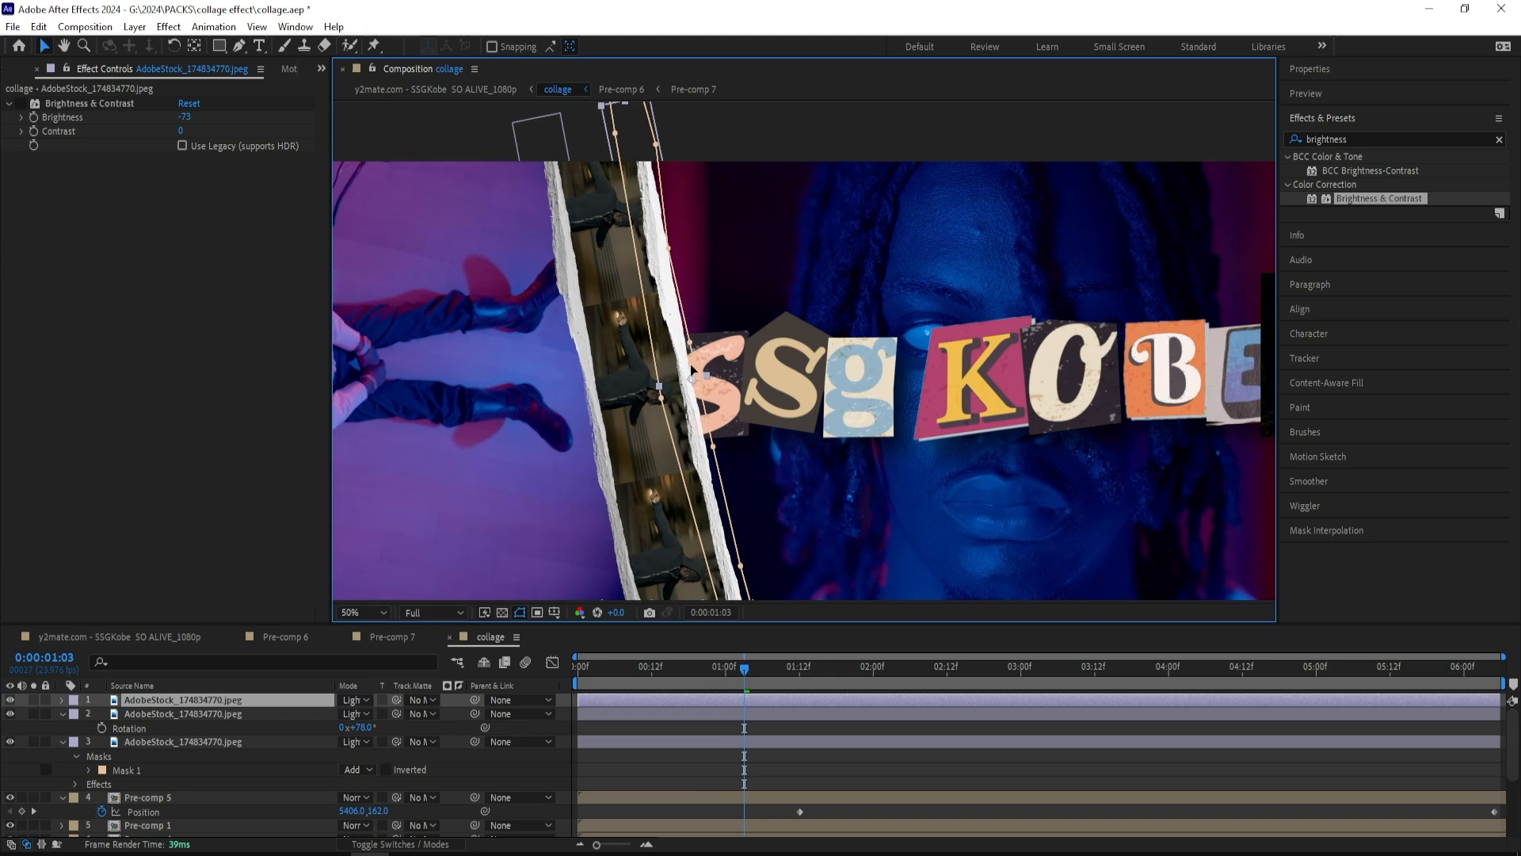
scroll(692, 369, right, 6)
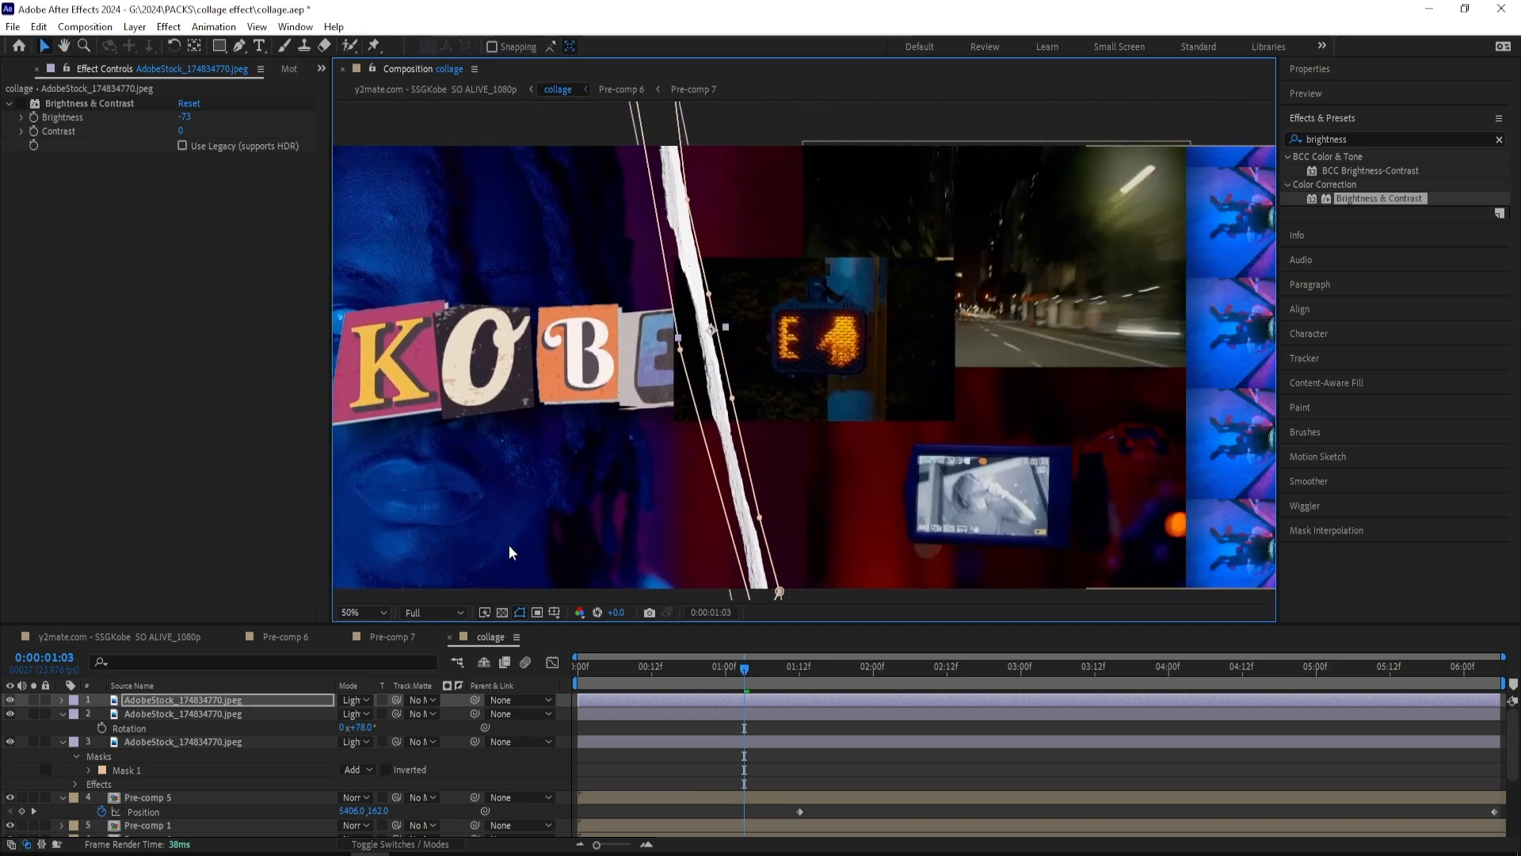
key(s)
mouse_move(358, 713)
mouse_down()
mouse_move(343, 713)
mouse_move(366, 713)
mouse_up()
key(r)
key(s)
scroll(686, 385, up, 2)
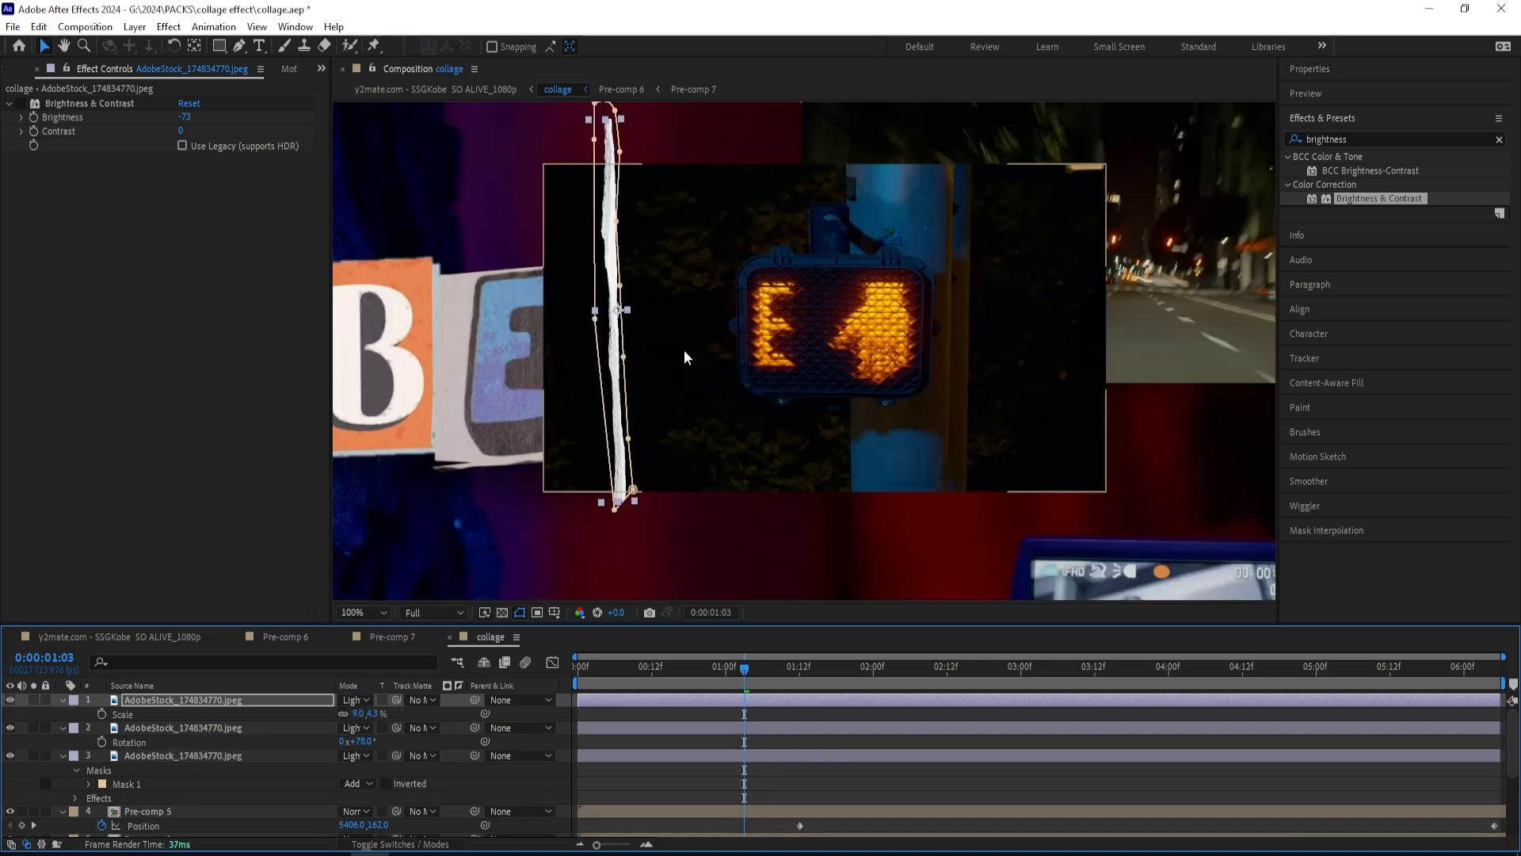
Step: Shorten the strip to Scale 8.0, 4.3% and align it with the crosswalk-sign clip's left edge
drag(761, 361, 690, 360)
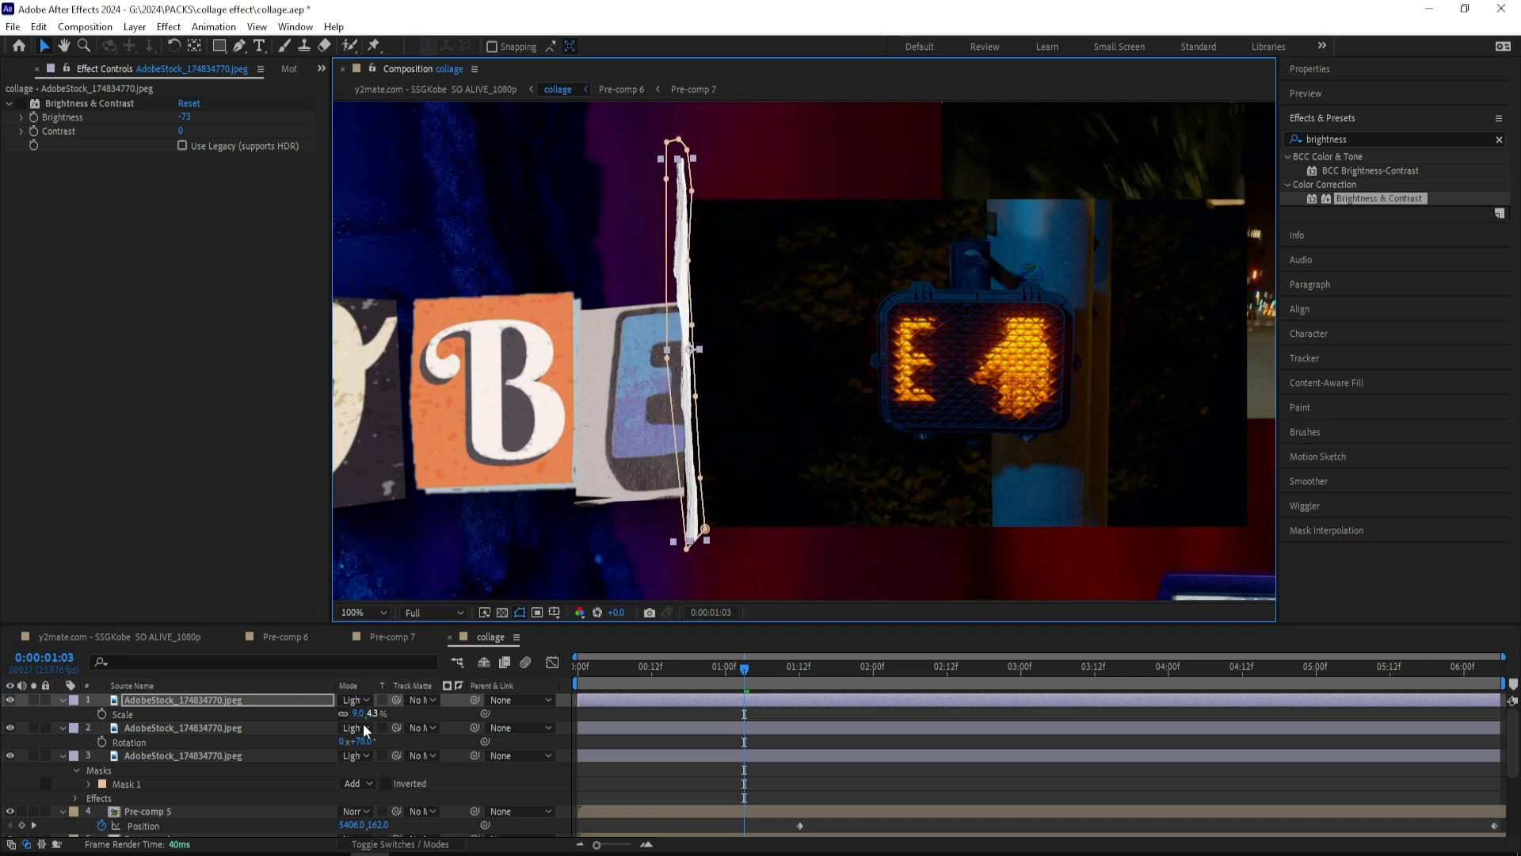
key(p)
key(s)
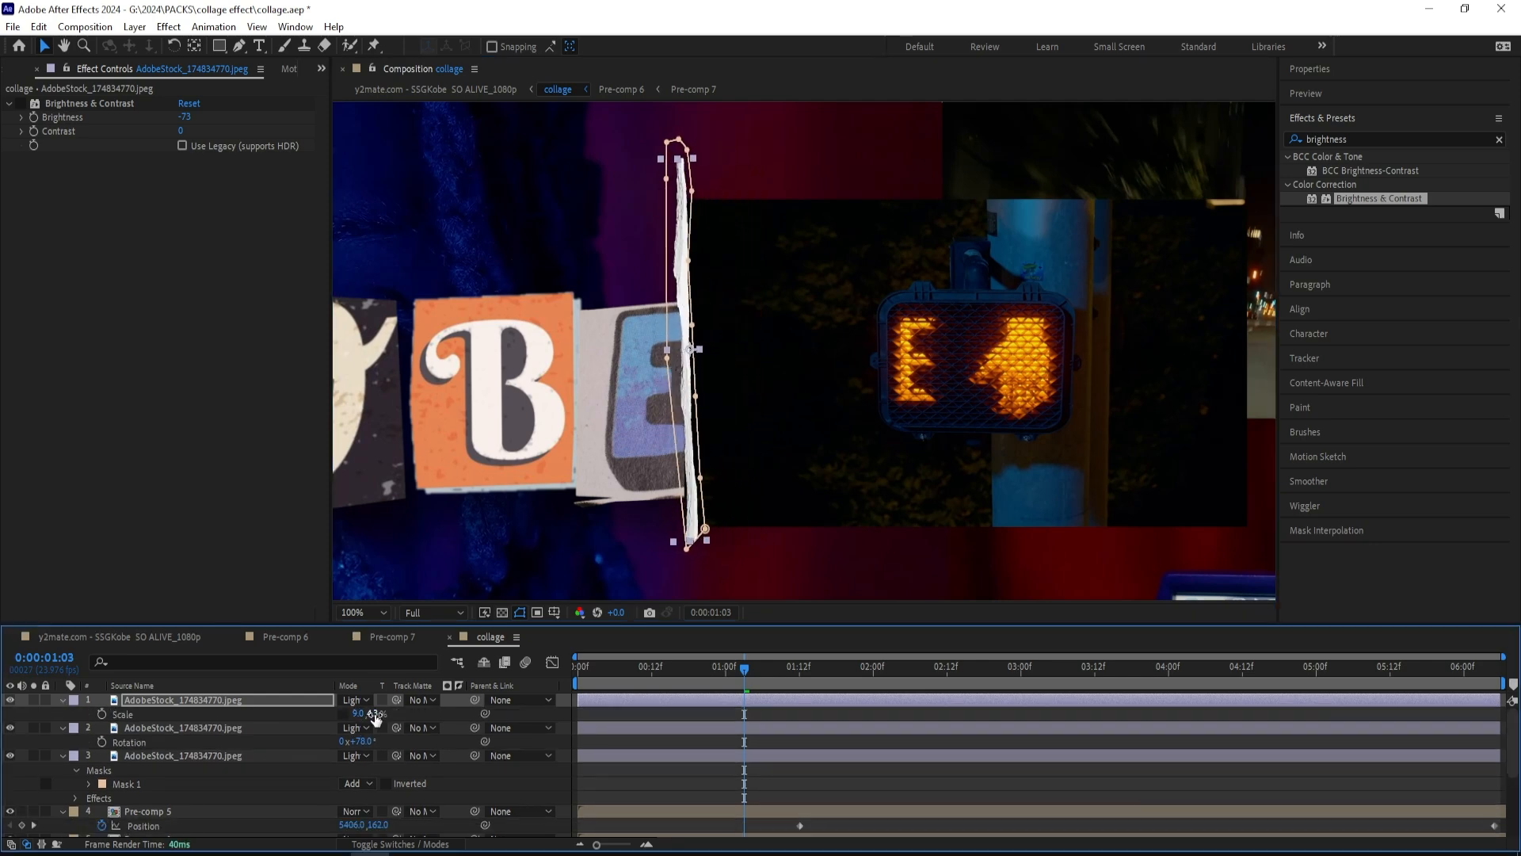
drag(374, 713, 357, 714)
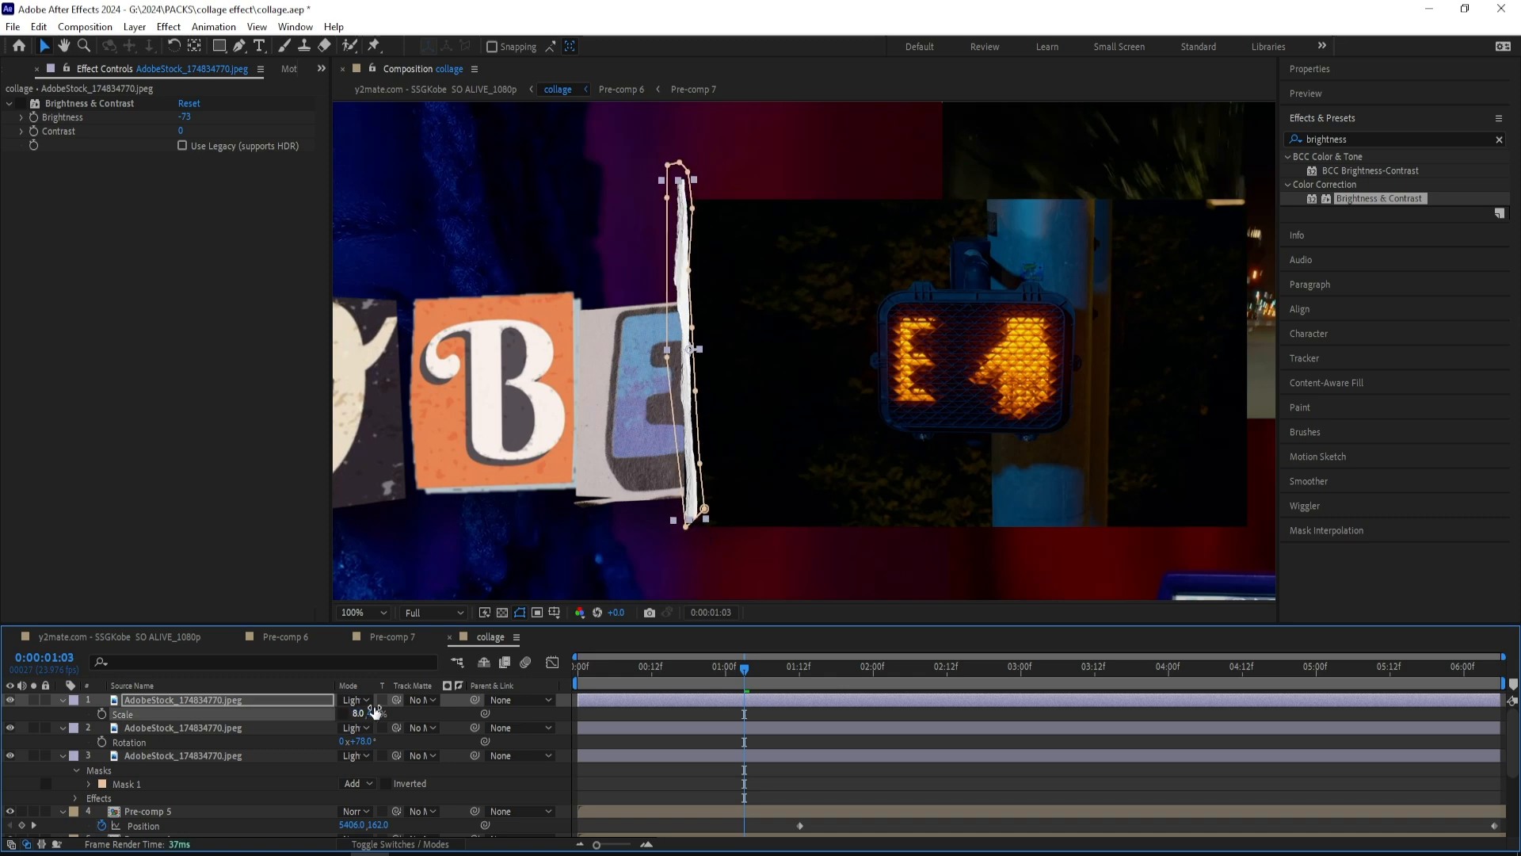
click(689, 501)
drag(686, 356, 684, 363)
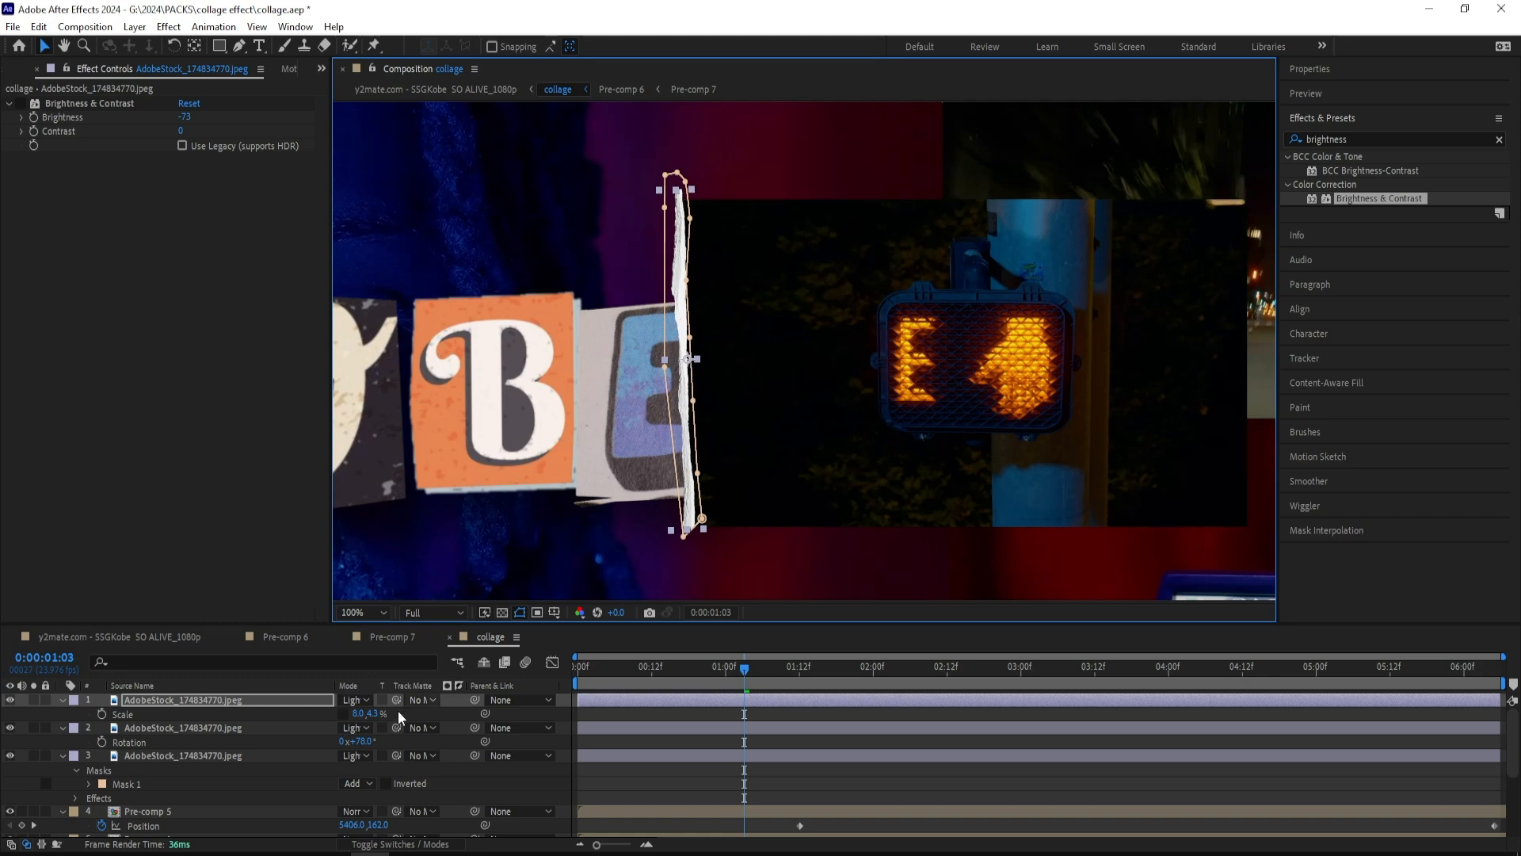
Step: Duplicate the left-edge strip, set the copy's Rotation to 0°, and place it along the crosswalk-sign clip's top edge
key(ctrl+d)
key(r)
drag(370, 716, 300, 713)
drag(637, 368, 790, 199)
right_click(790, 200)
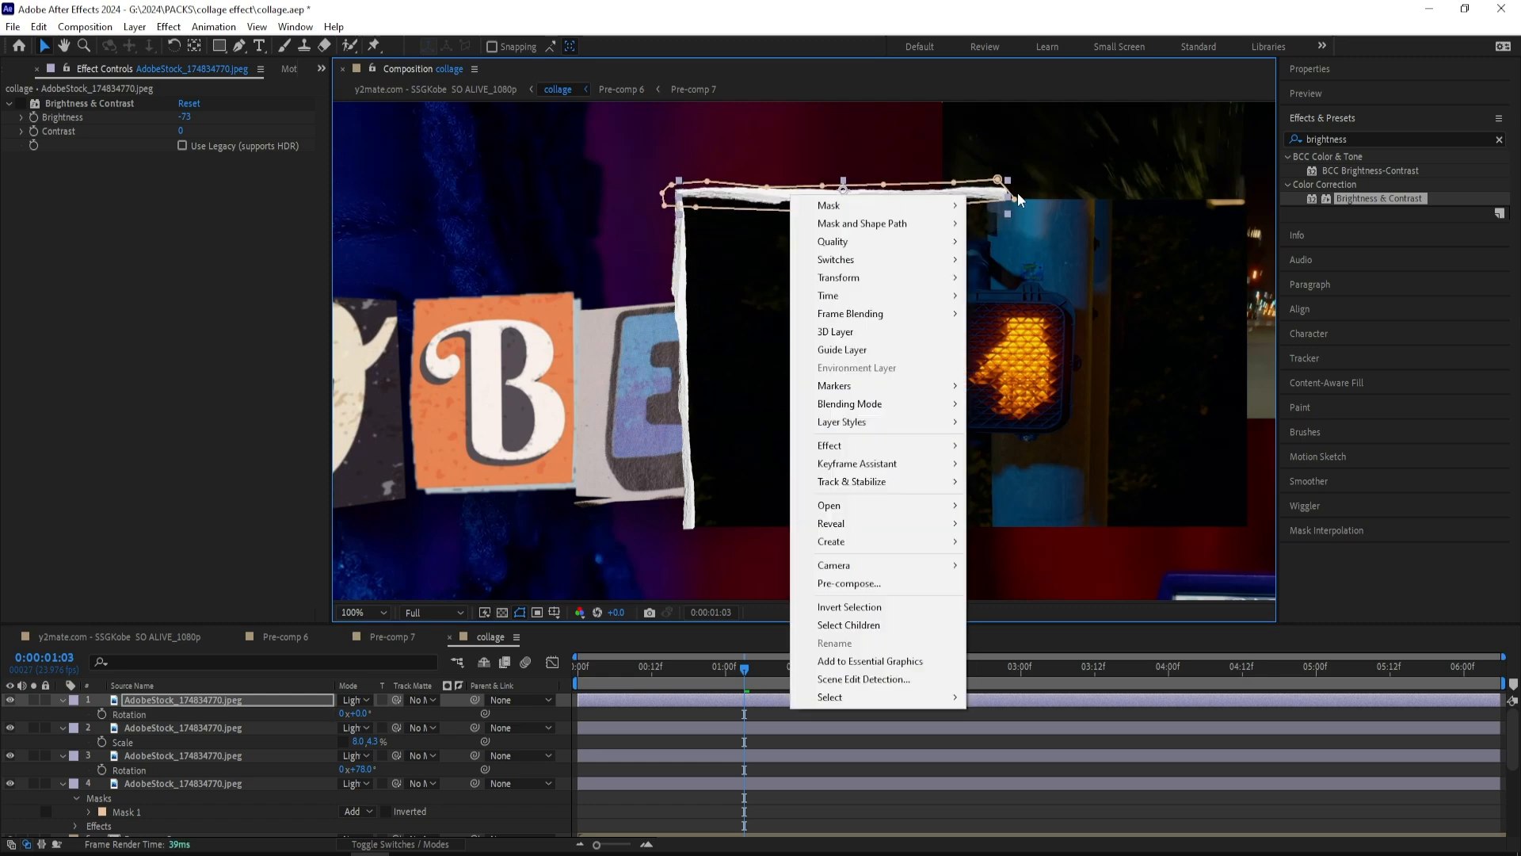
key(Escape)
Step: Set the top strip's Scale to 14.0, 8.3% and position it to span the crosswalk-sign clip's top edge
key(s)
drag(360, 713, 382, 712)
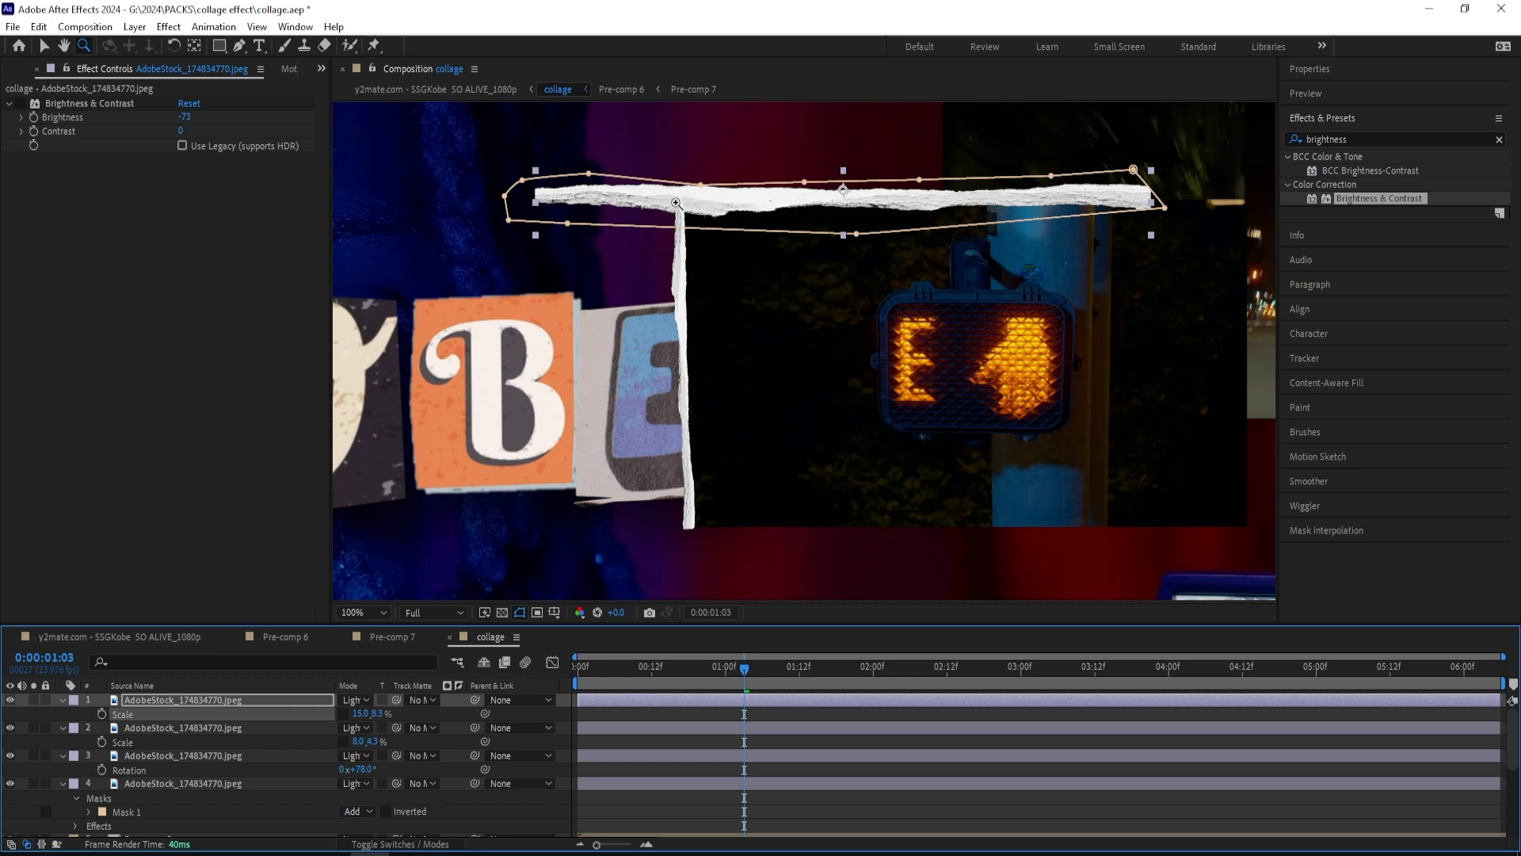
key(v)
drag(689, 207, 803, 202)
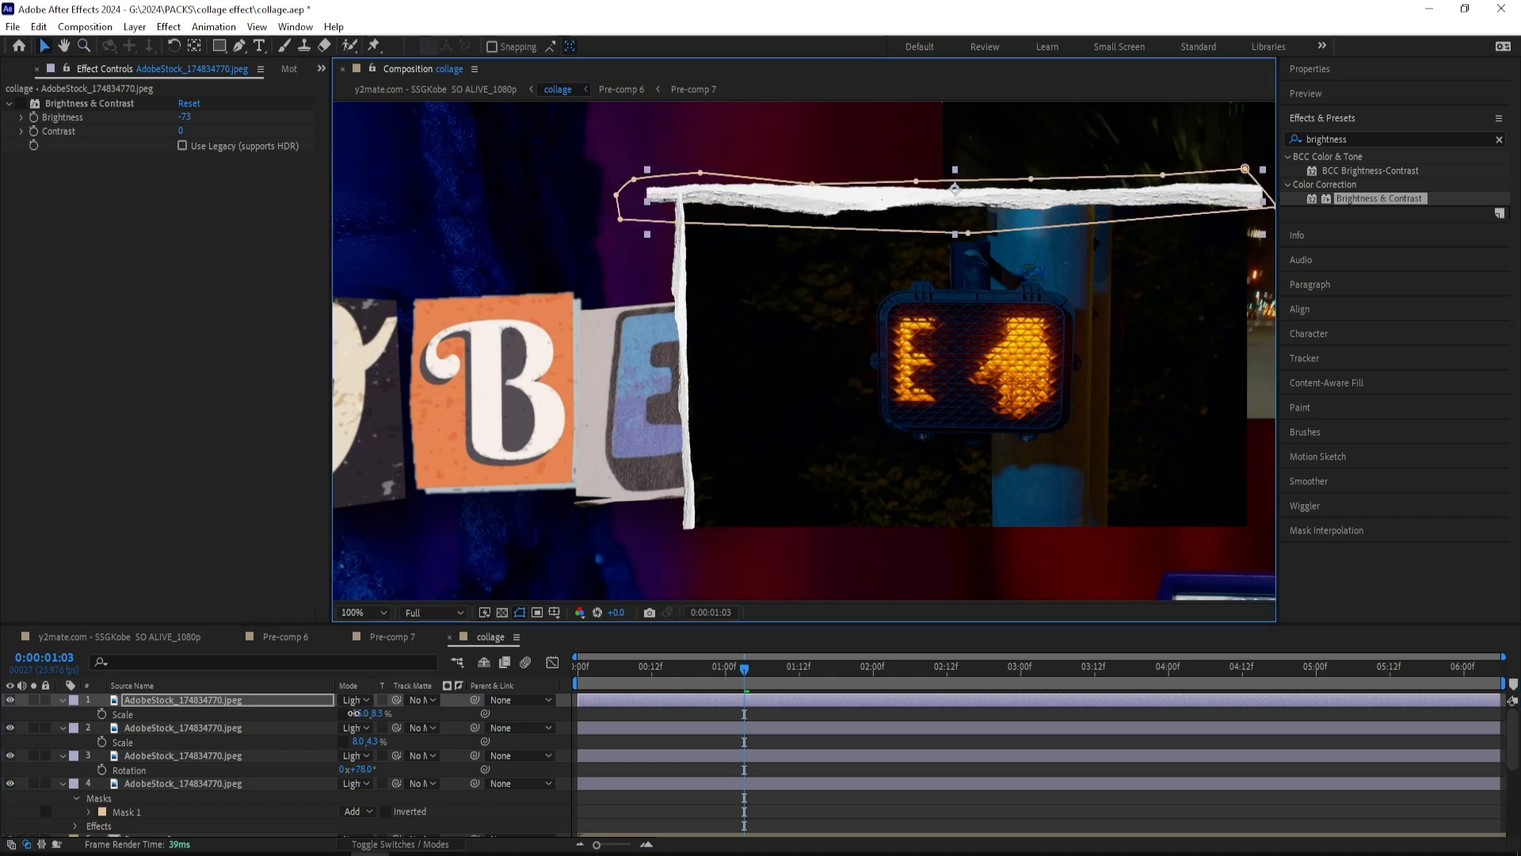
mouse_move(354, 712)
mouse_down()
mouse_move(336, 713)
mouse_move(352, 713)
mouse_up()
scroll(737, 359, down, 2)
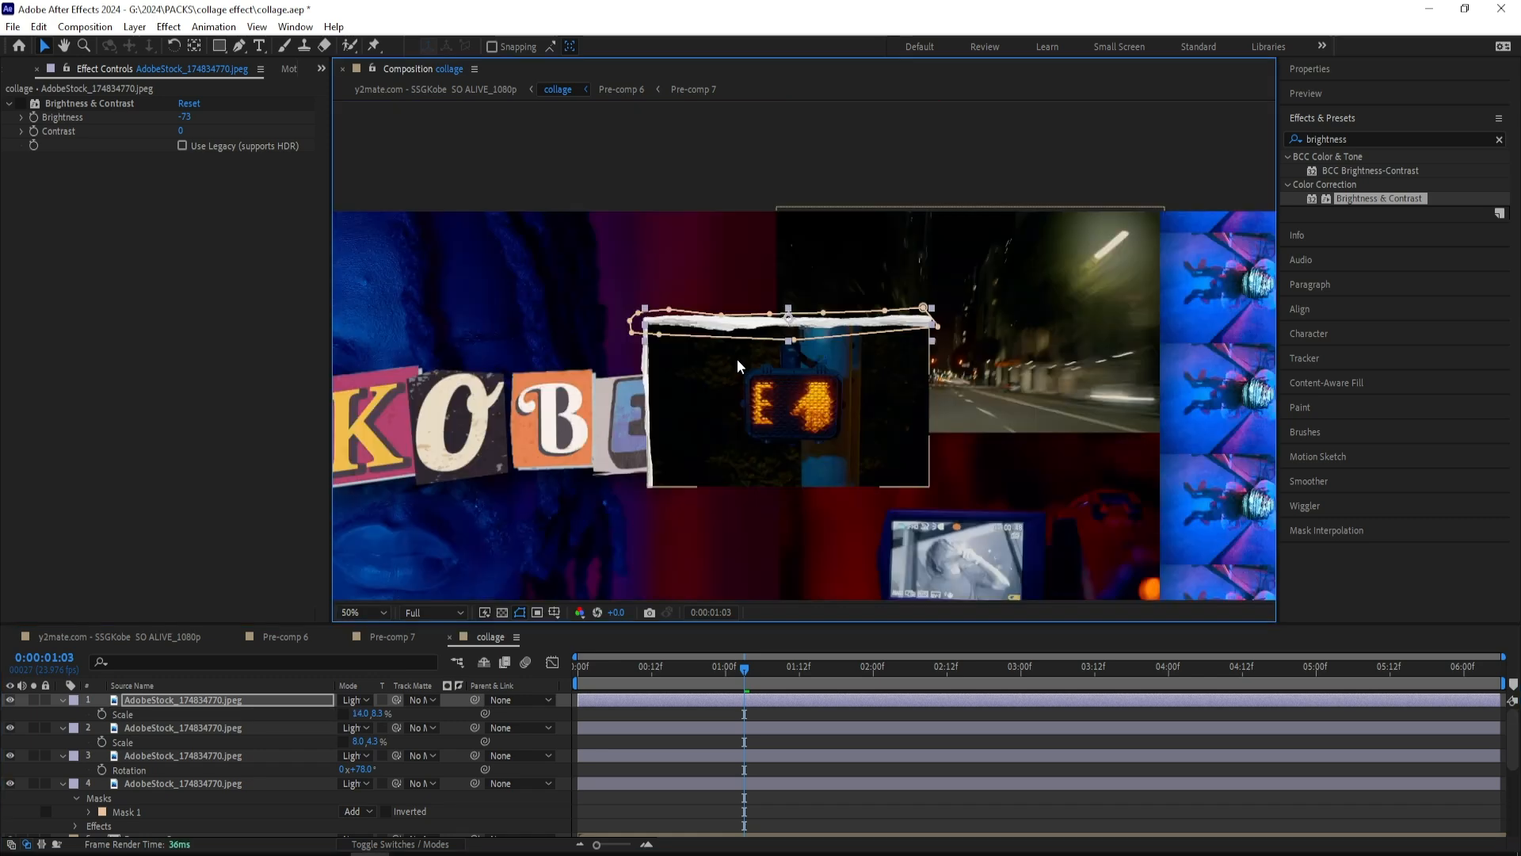
scroll(816, 385, up, 2)
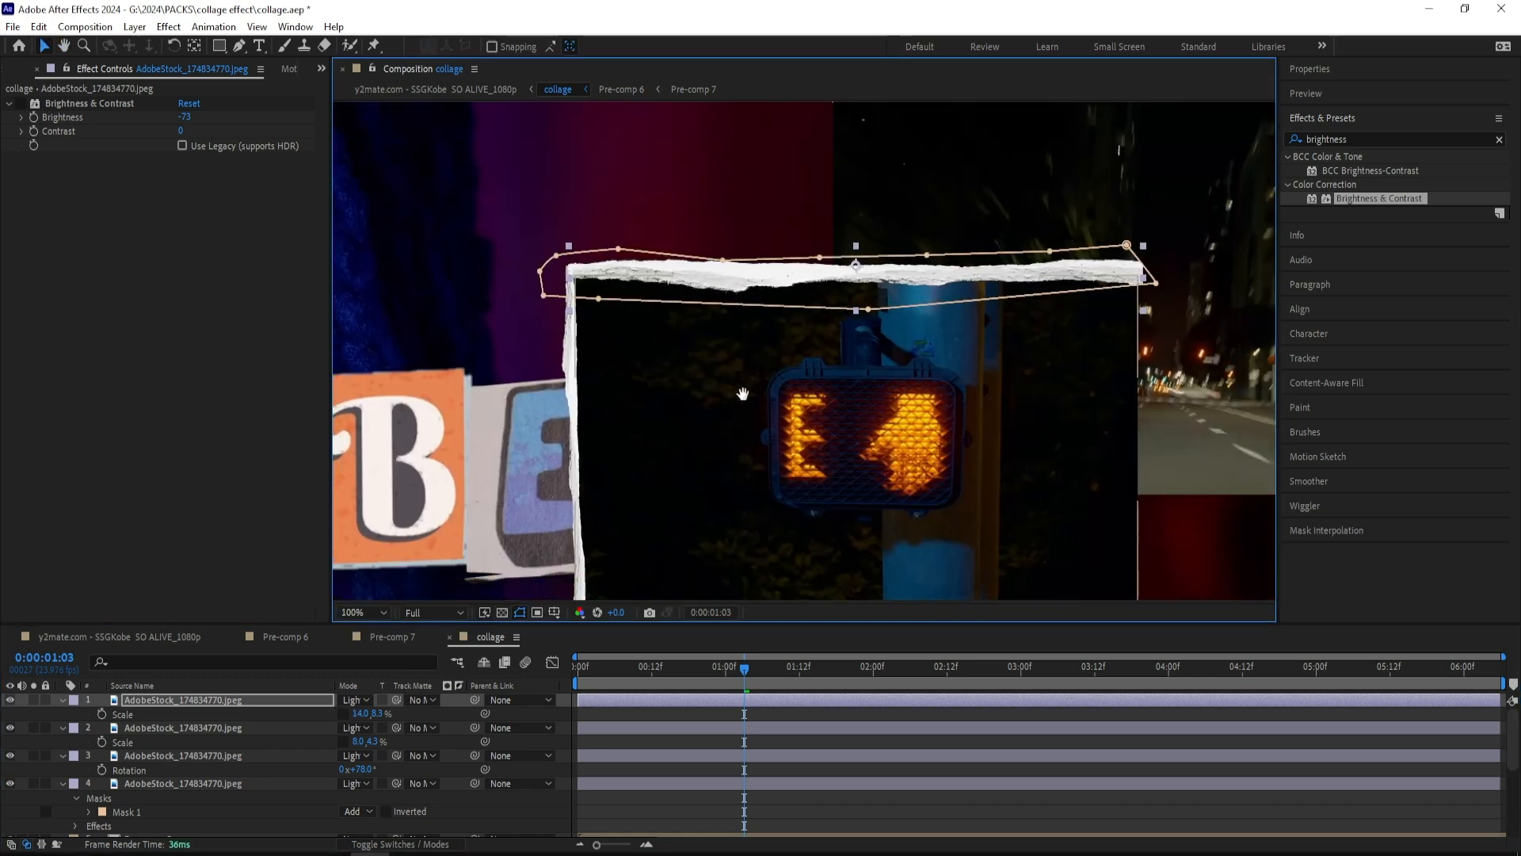
Step: Duplicate the top strip, set the copy's Rotation to 180°, and place it along the crosswalk-sign clip's bottom edge
key(ctrl+d)
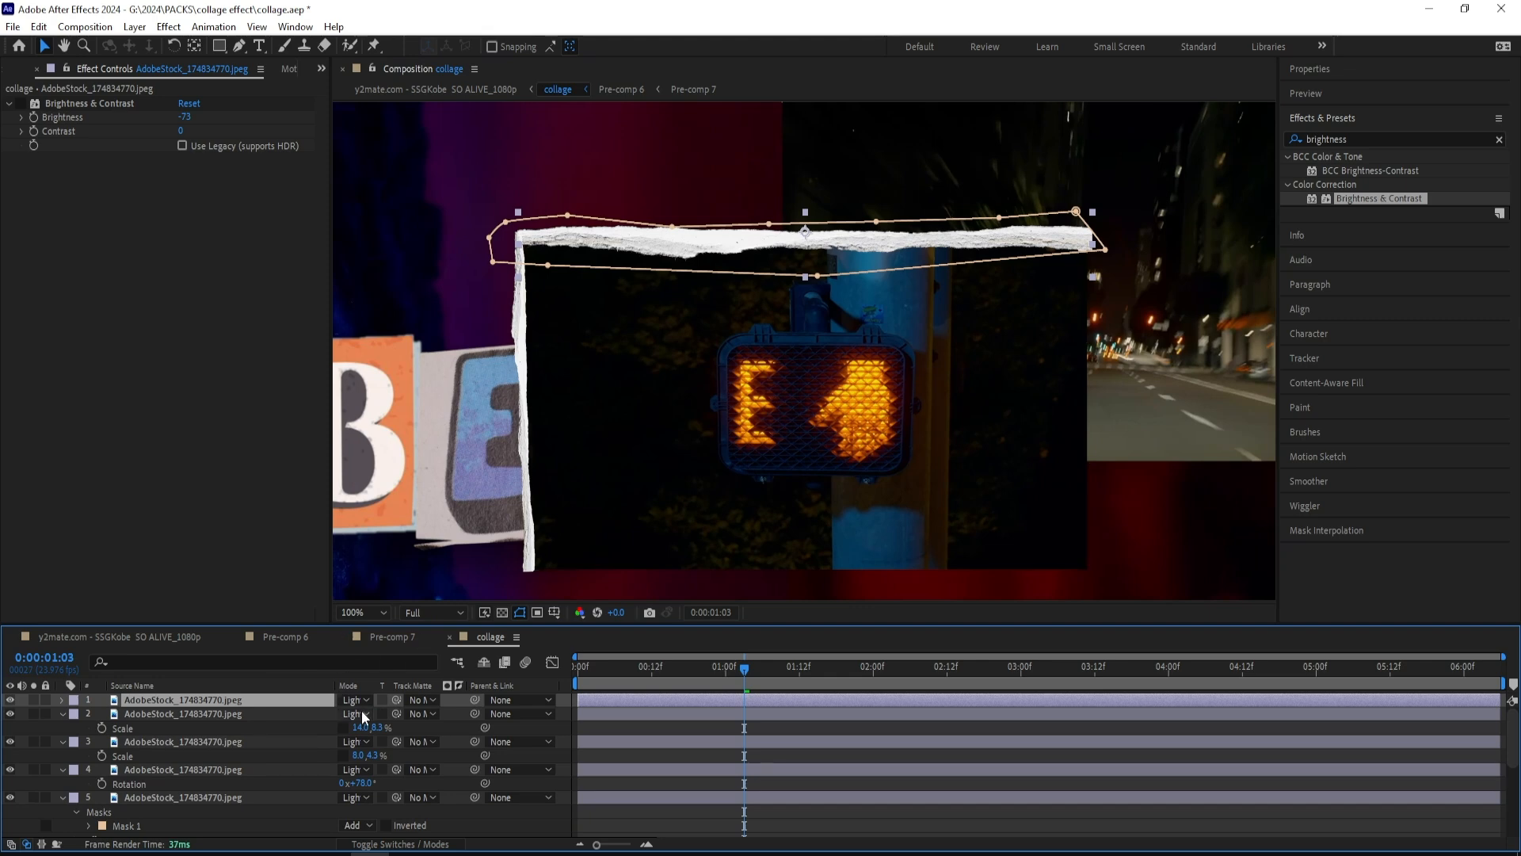
key(r)
click(355, 727)
click(362, 713)
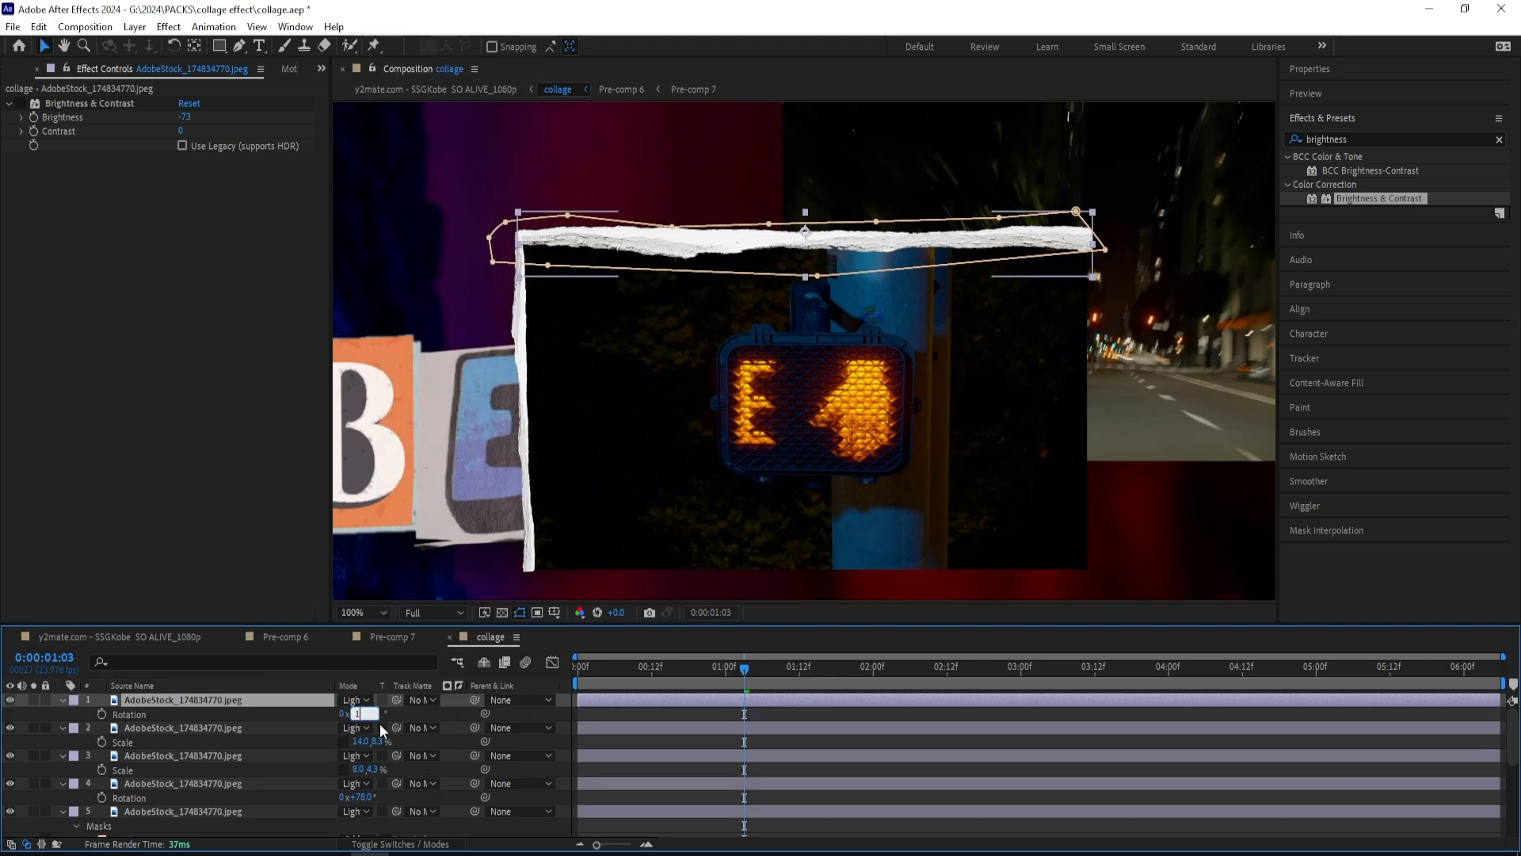
text(180)
key(Return)
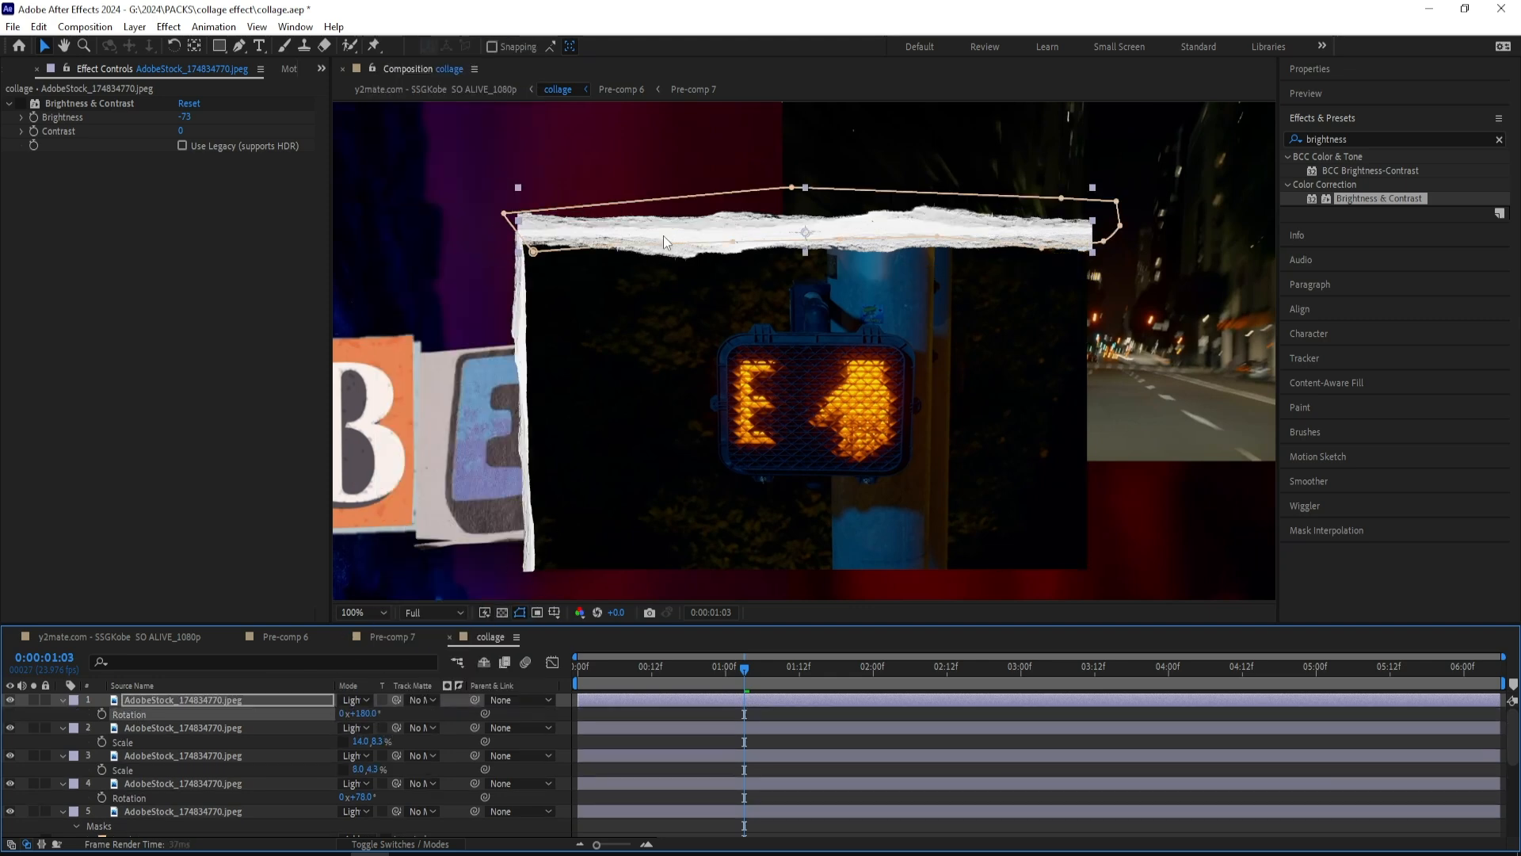
drag(663, 273, 666, 582)
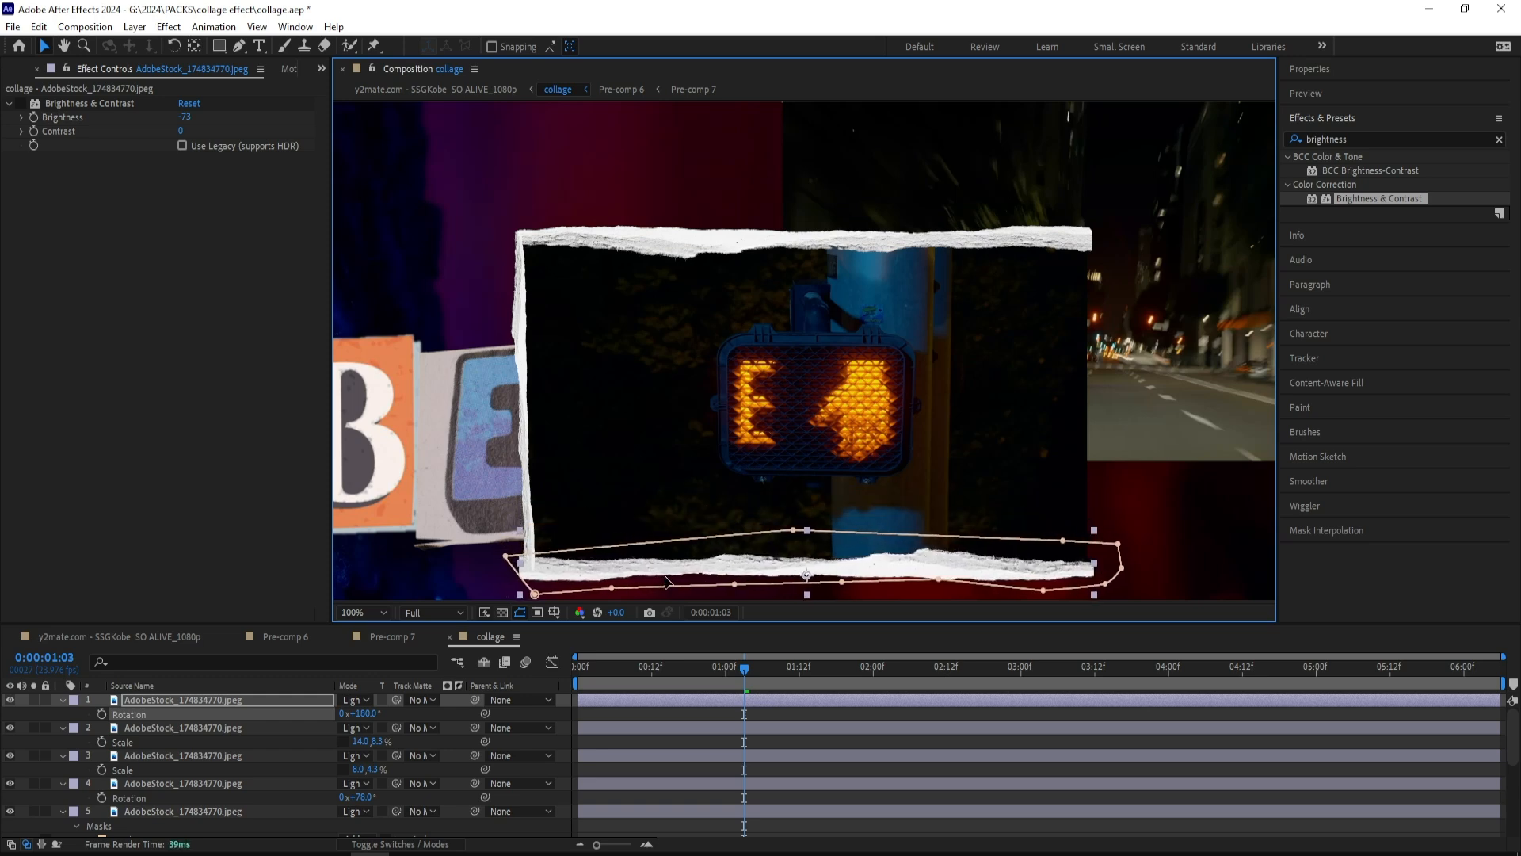
Step: Duplicate the left-edge strip and place the copy along the crosswalk-sign clip's right edge
click(528, 408)
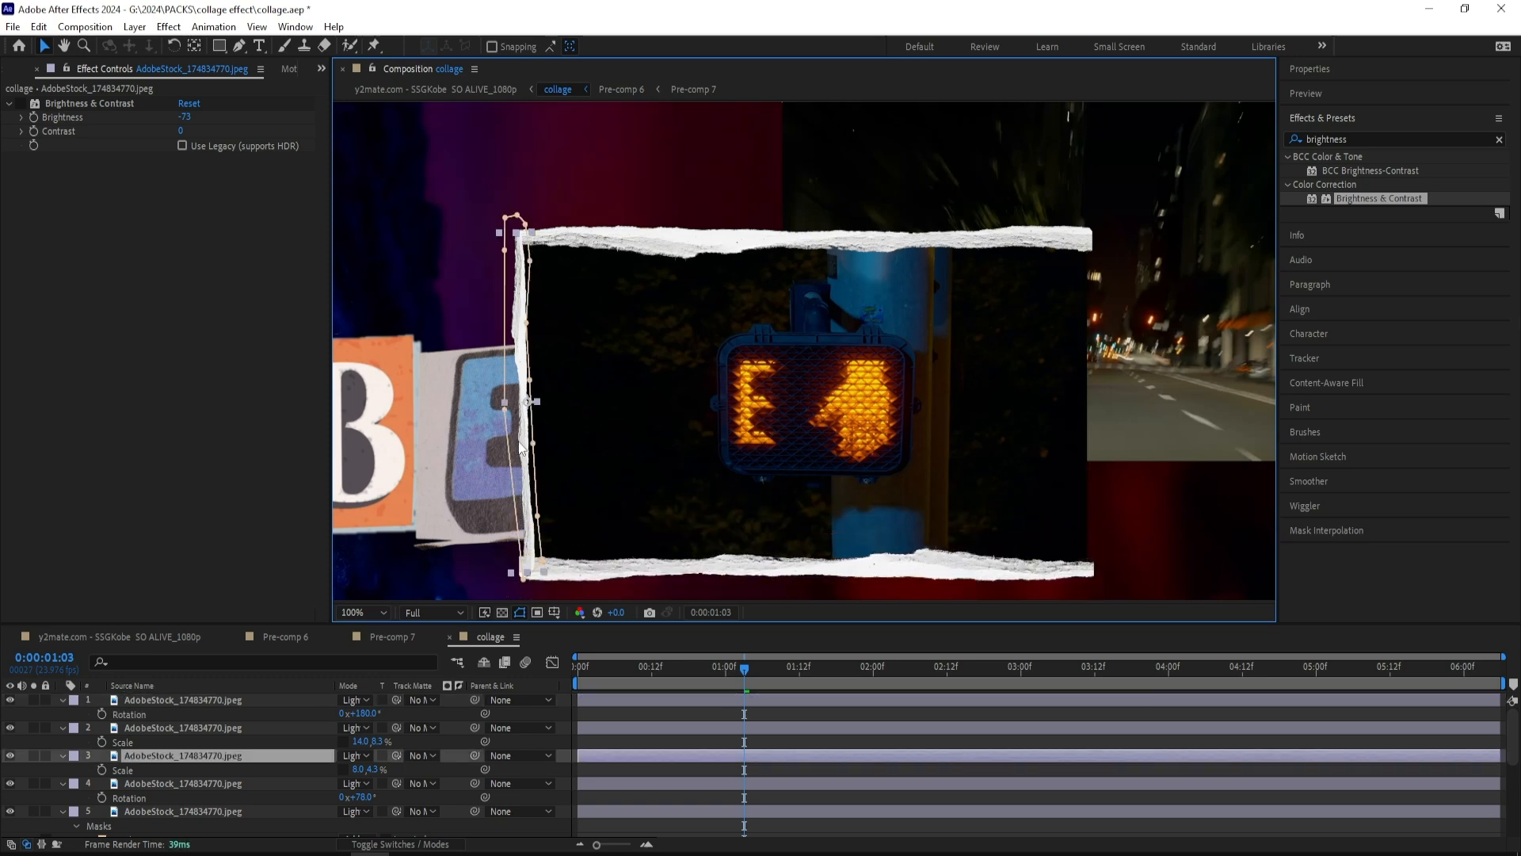
key(s)
drag(520, 428, 1081, 445)
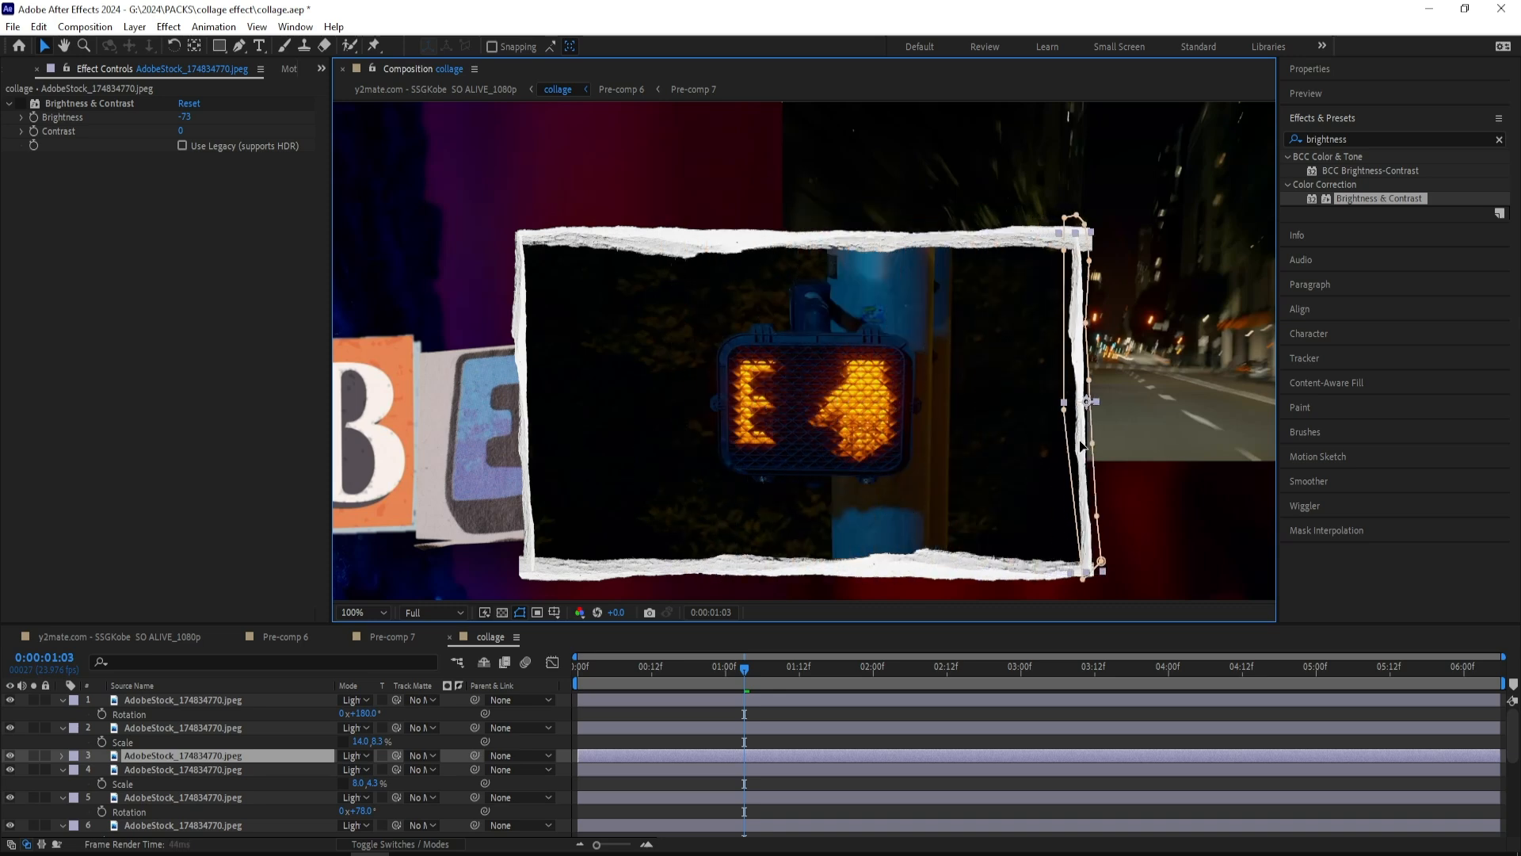
Step: Set the right-edge strip's Rotation to 88° so it follows the crosswalk-sign clip's border
key(r)
click(363, 769)
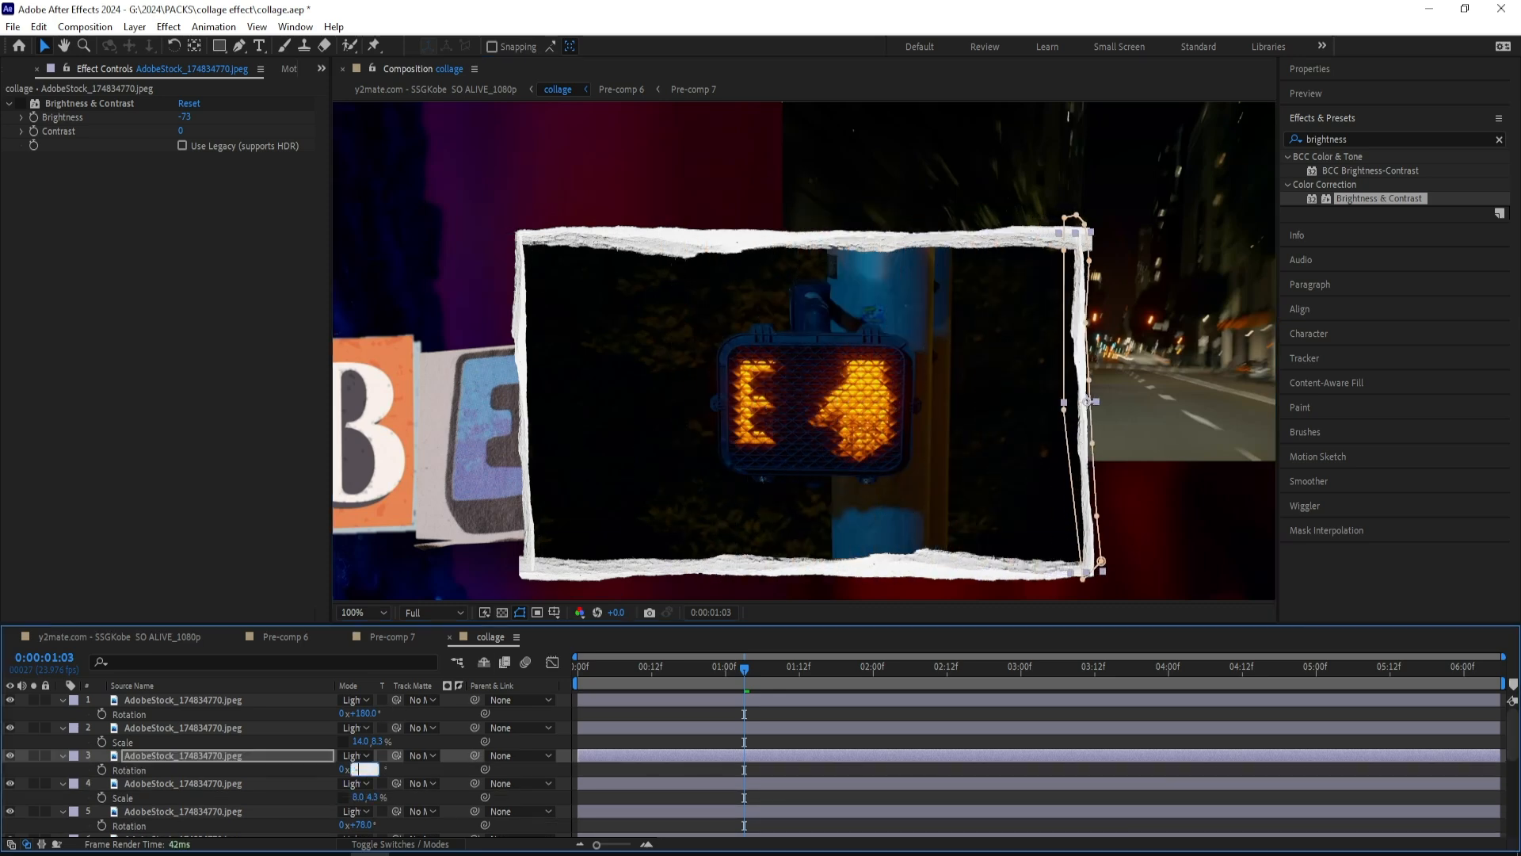
text(-90)
key(Return)
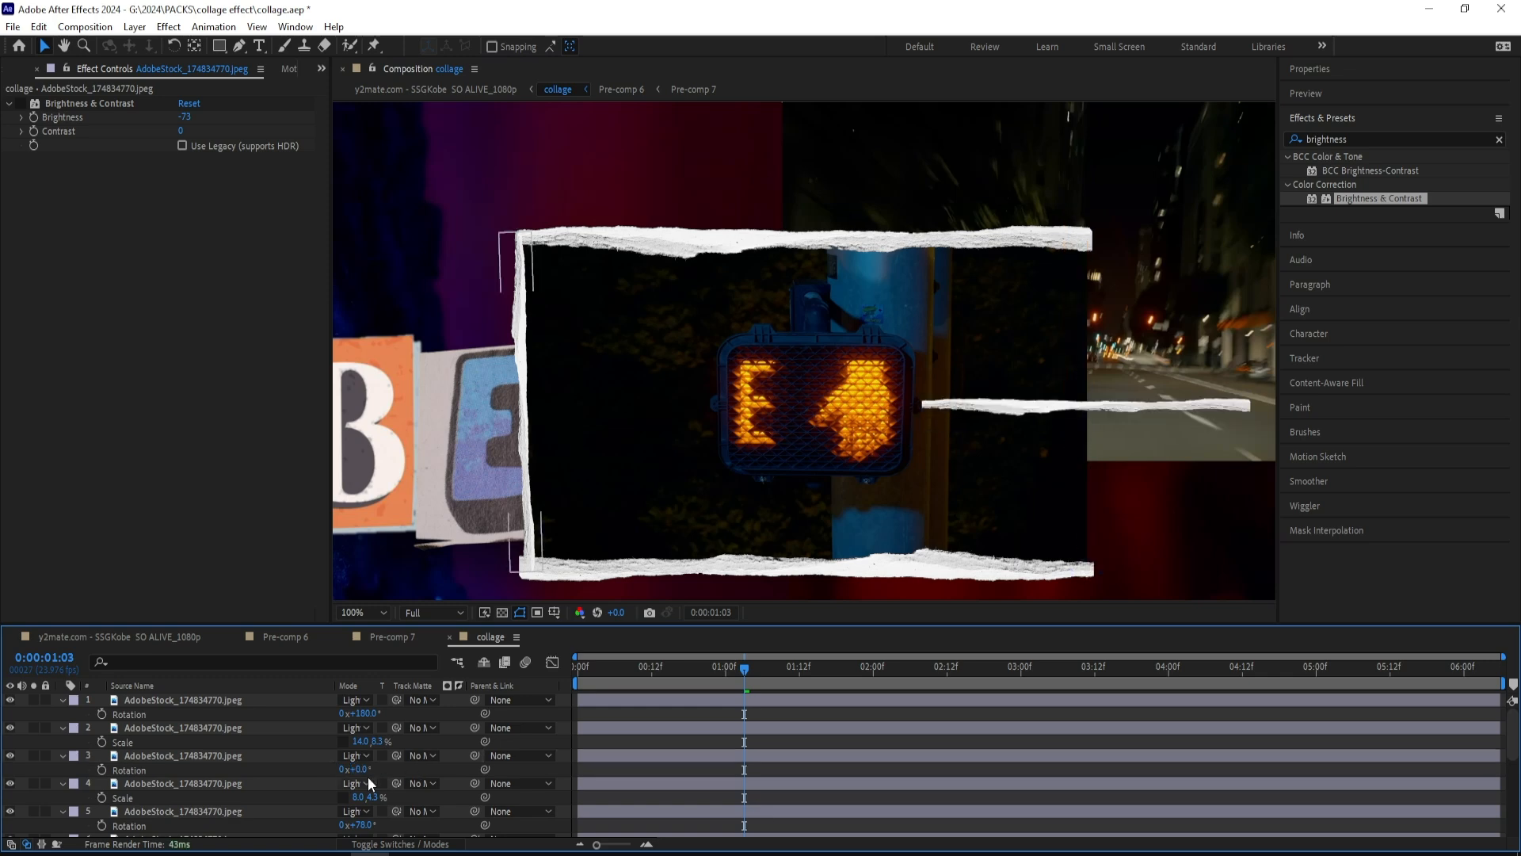
drag(357, 769, 299, 770)
drag(415, 731, 384, 719)
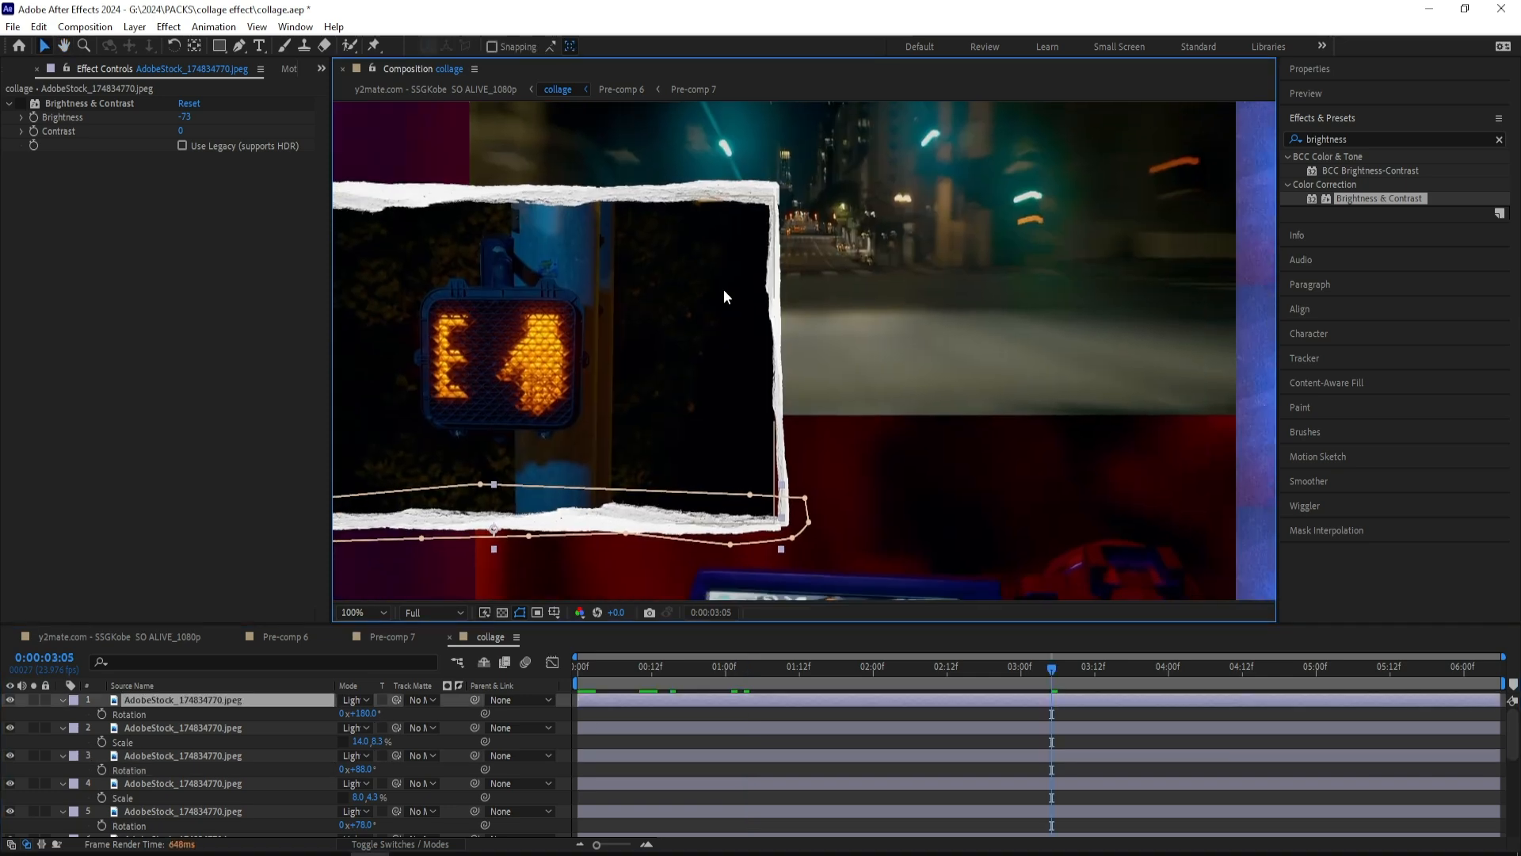
Step: Duplicate the crosswalk-sign clip's bottom strip and move the copy over to the tiled purple column's left edge
scroll(751, 439, down, 2)
key(ctrl+d)
drag(593, 446, 970, 385)
Step: Set the new strip's Rotation to 90° and position it along the lower part of the purple column's left edge
key(r)
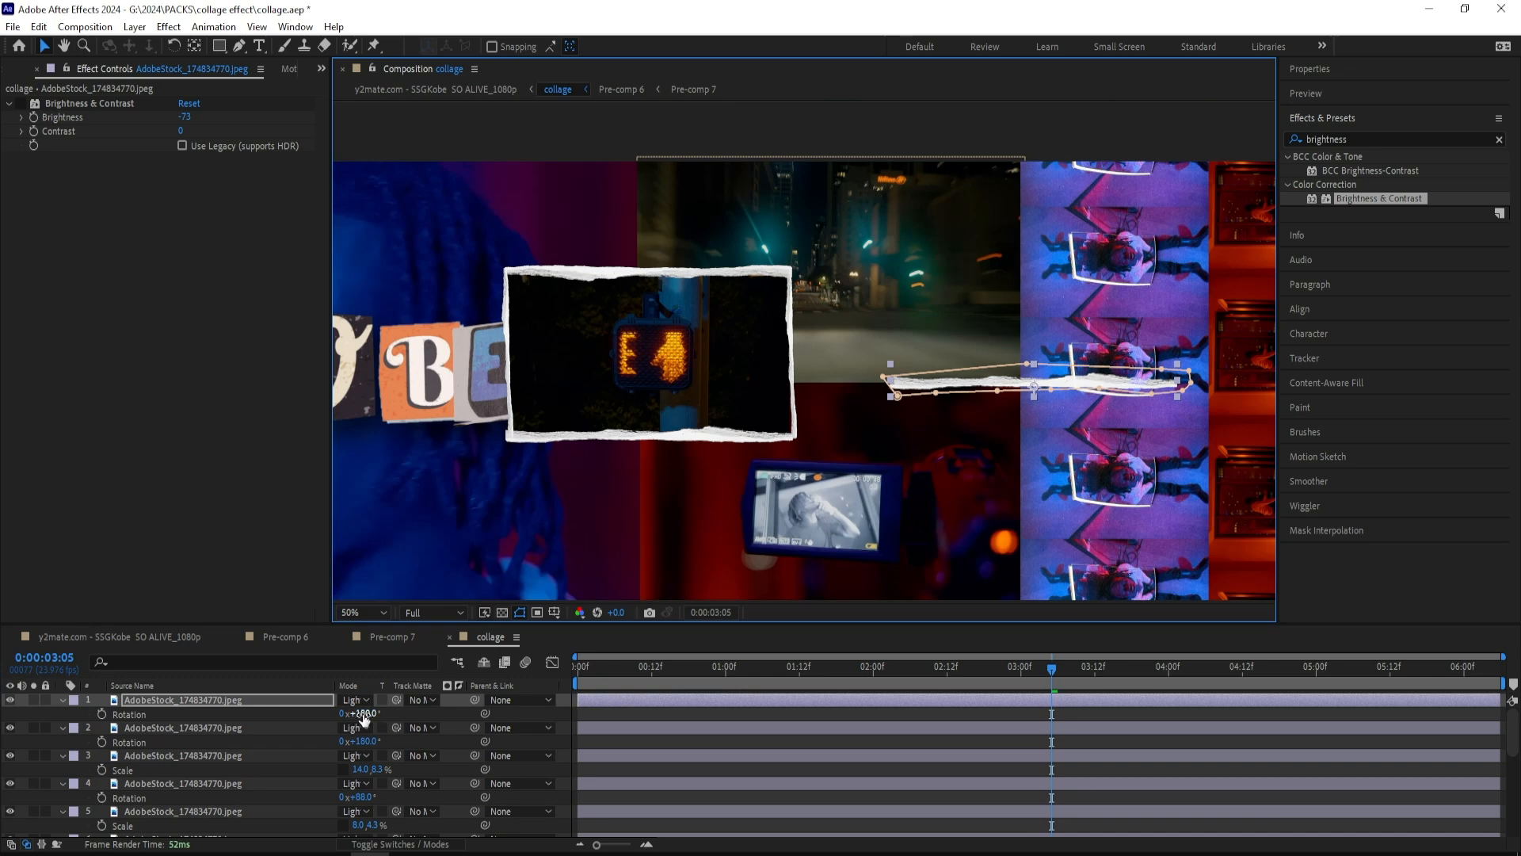
drag(364, 717, 287, 712)
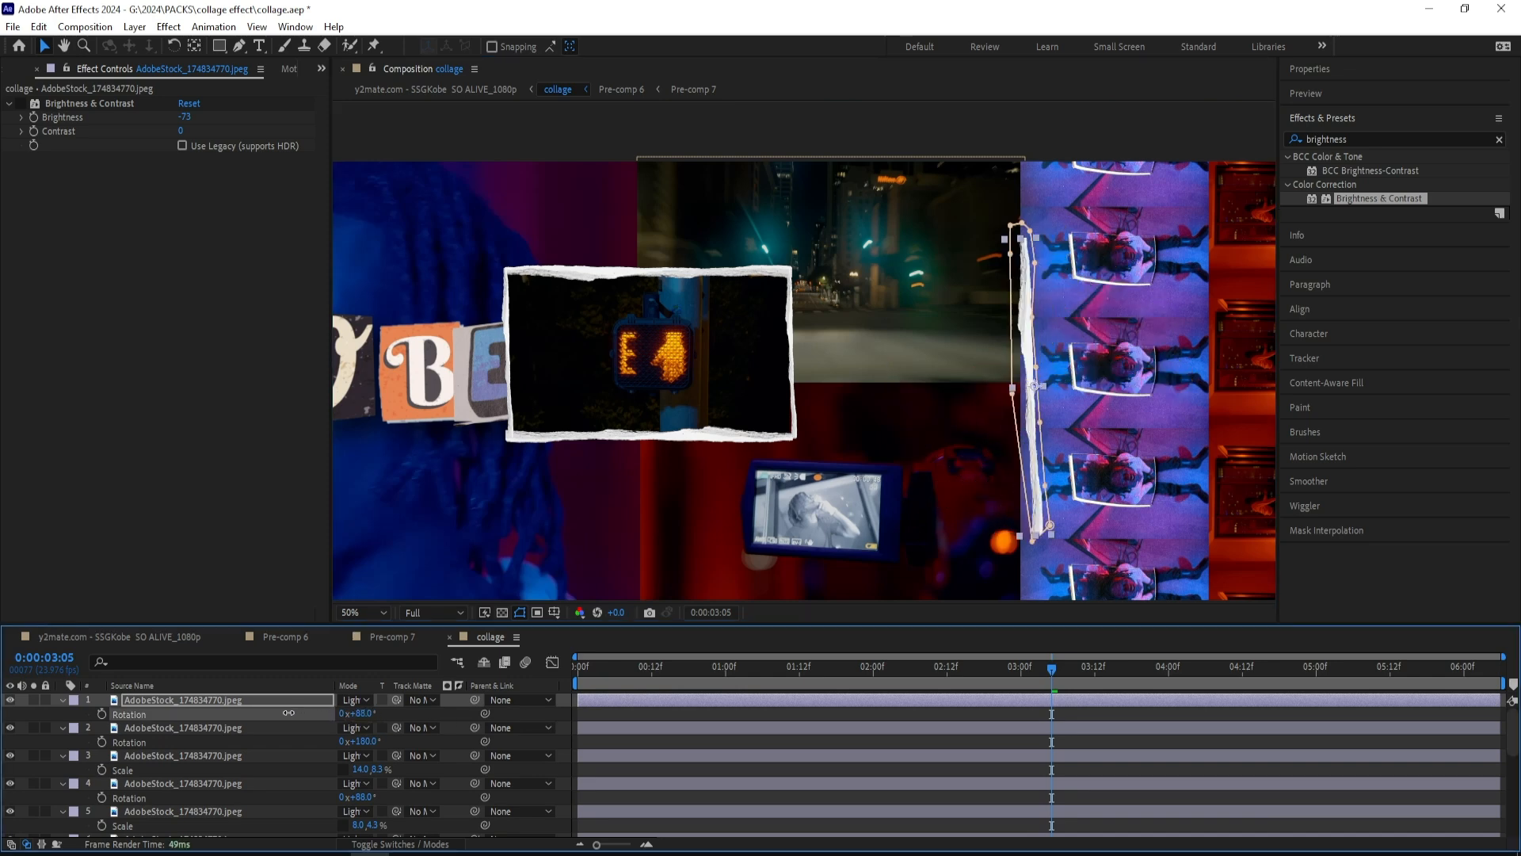
click(361, 712)
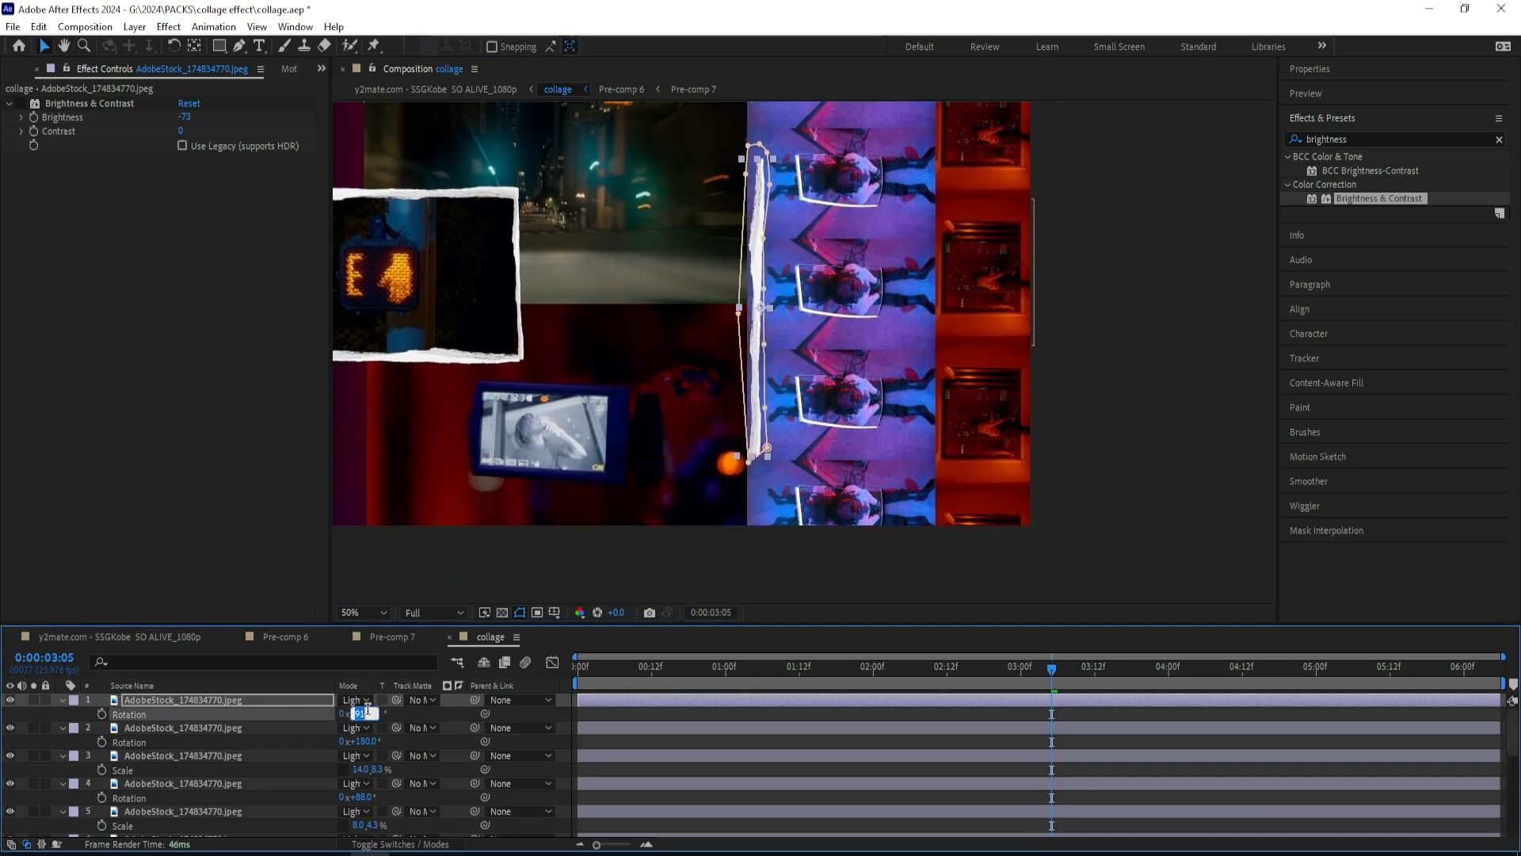
key(Return)
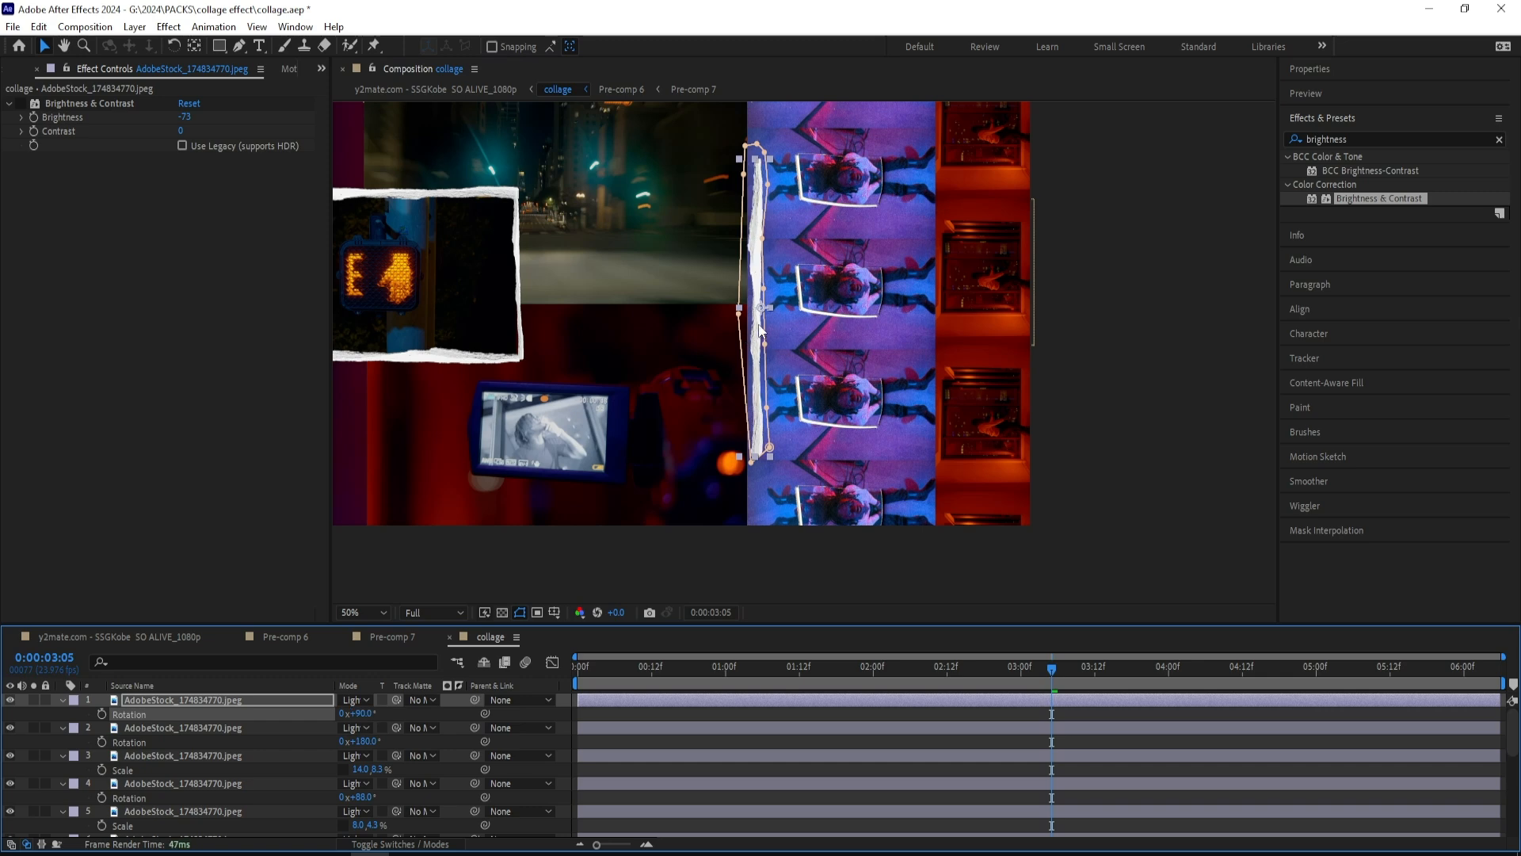
drag(758, 331, 746, 408)
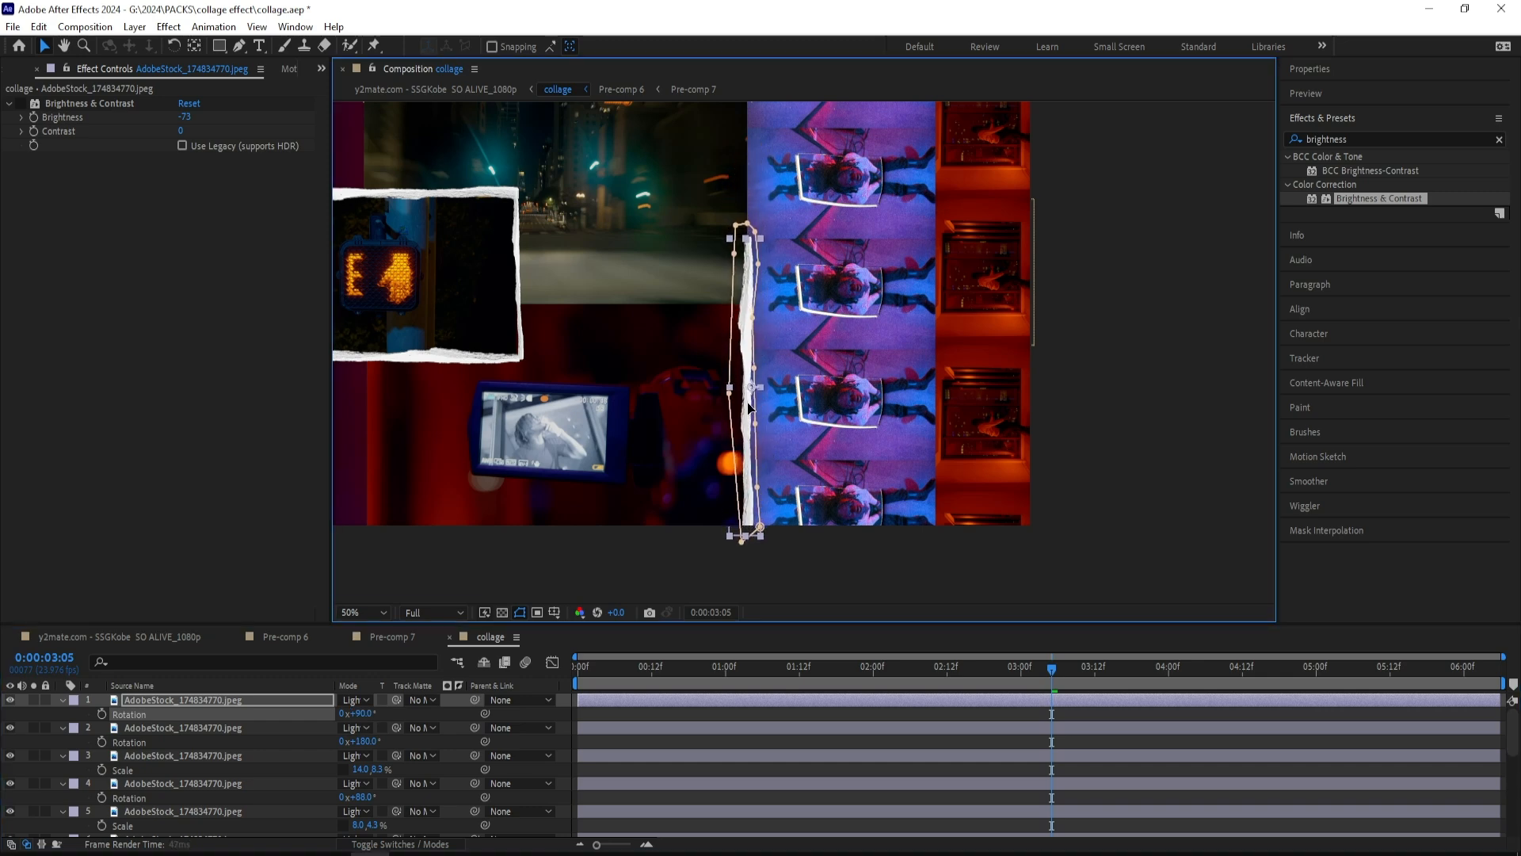
Step: Shift the torn-paper strip down the tiled purple column's left edge and add a duplicate with its Rotation set to -90°
drag(748, 239, 748, 252)
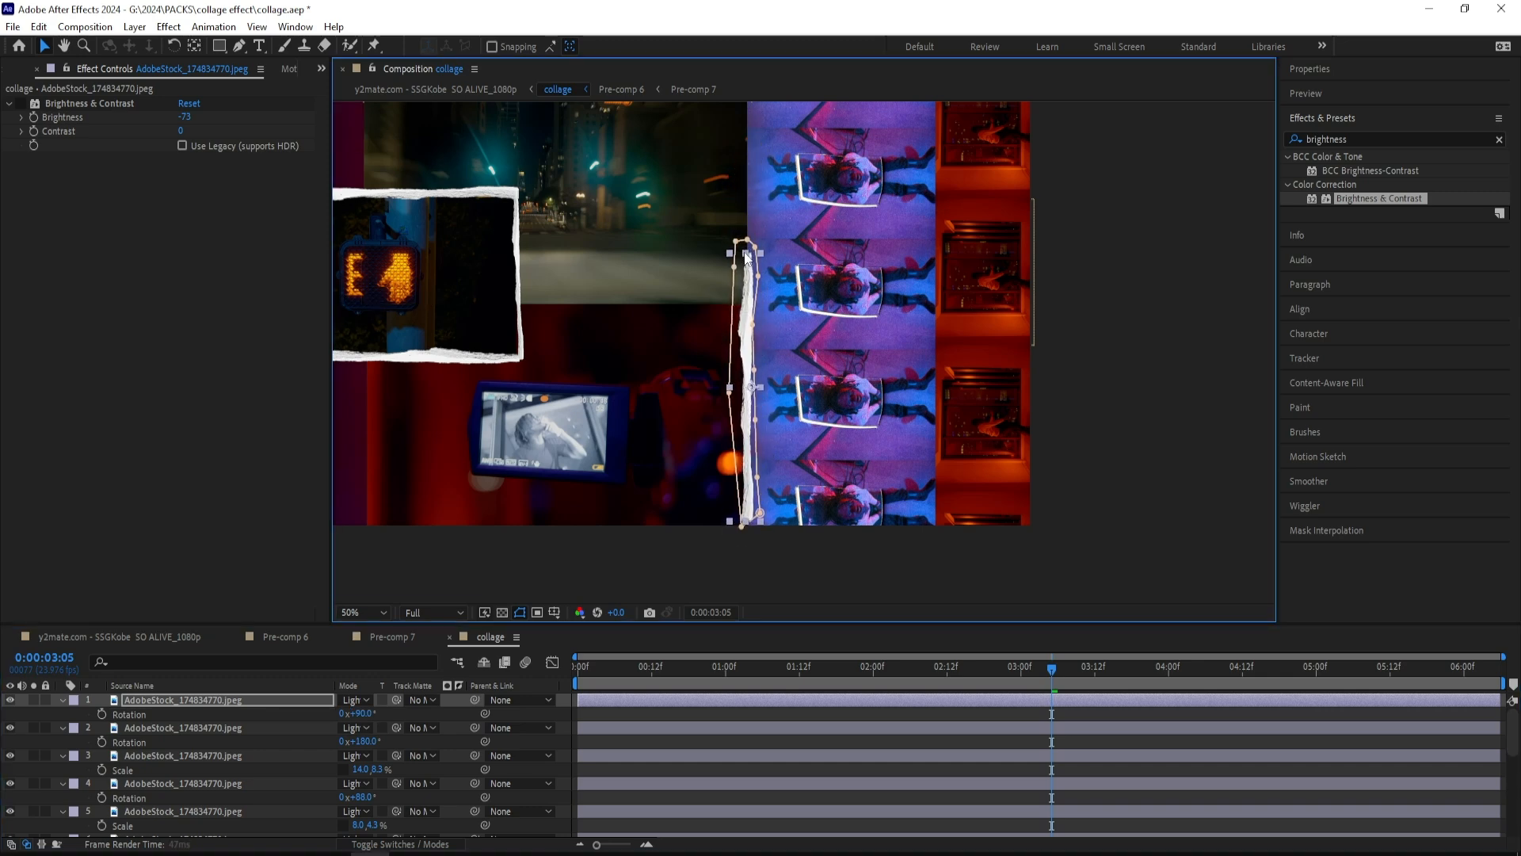
drag(744, 314, 745, 347)
key(ctrl+d)
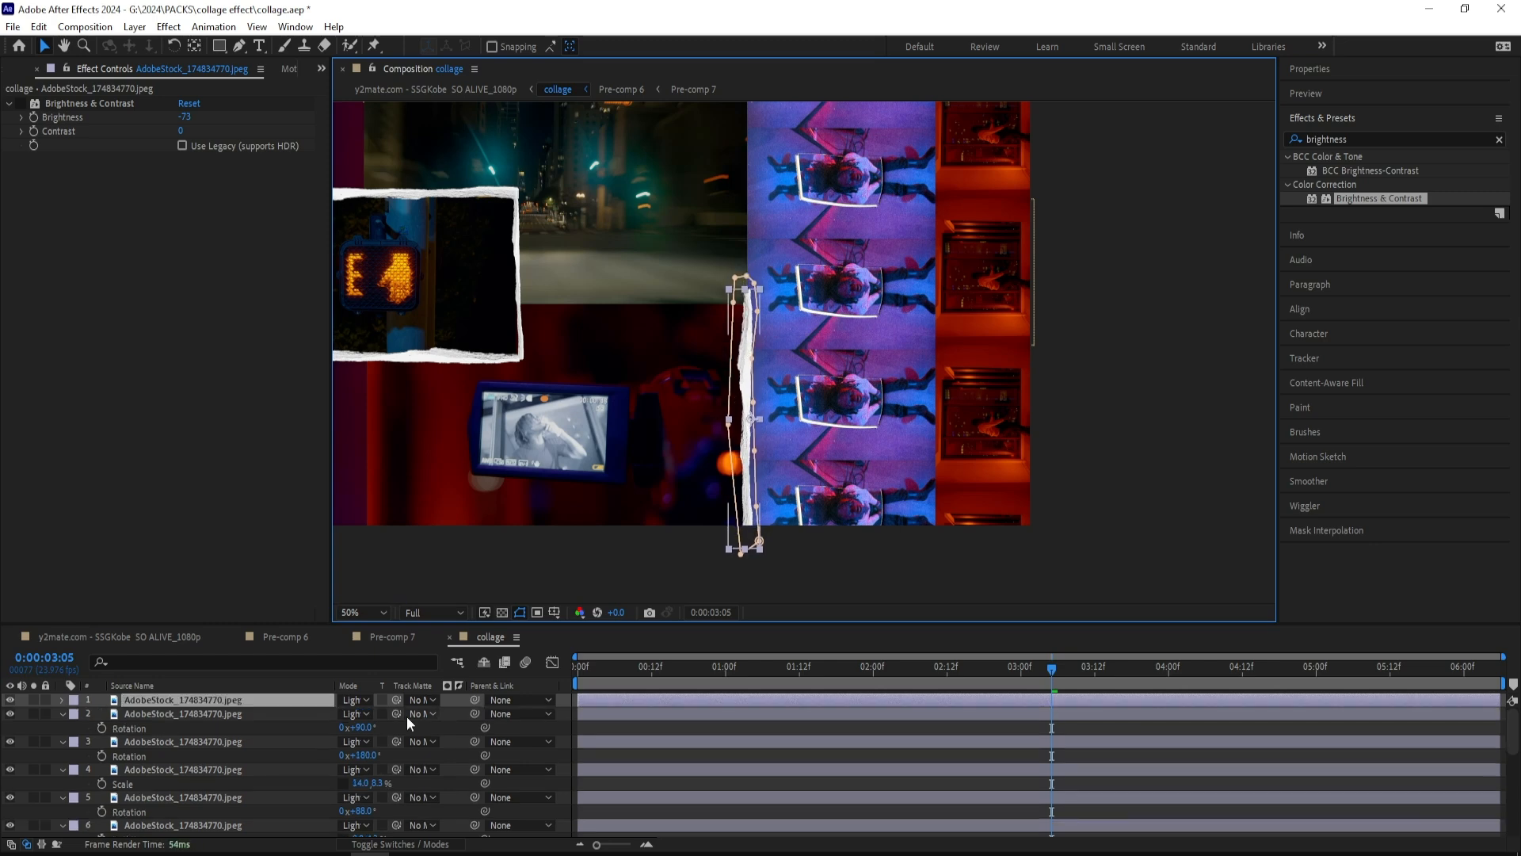
click(358, 714)
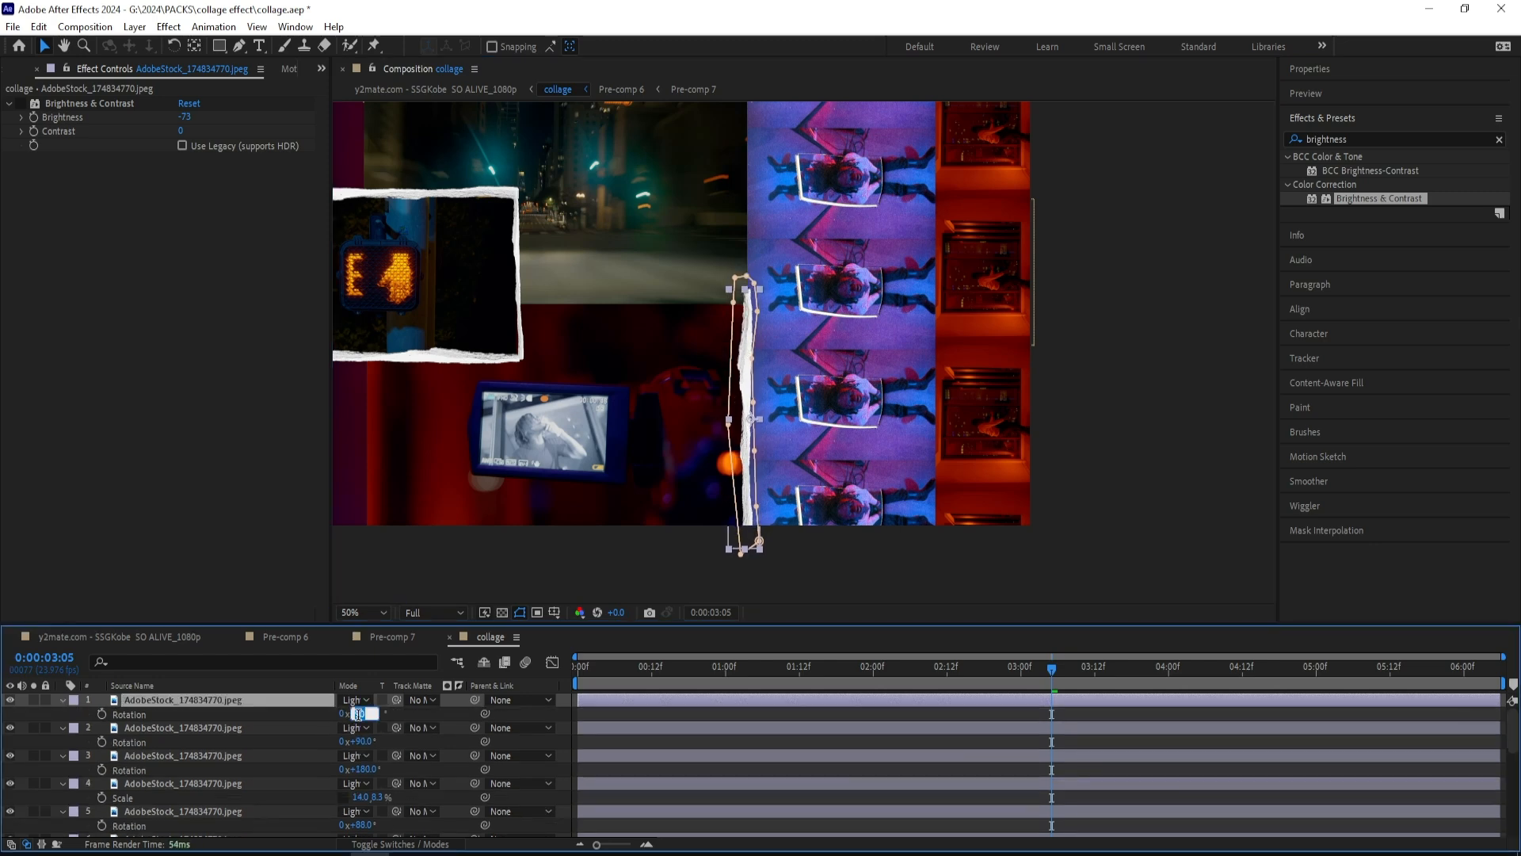
text(-90)
key(Return)
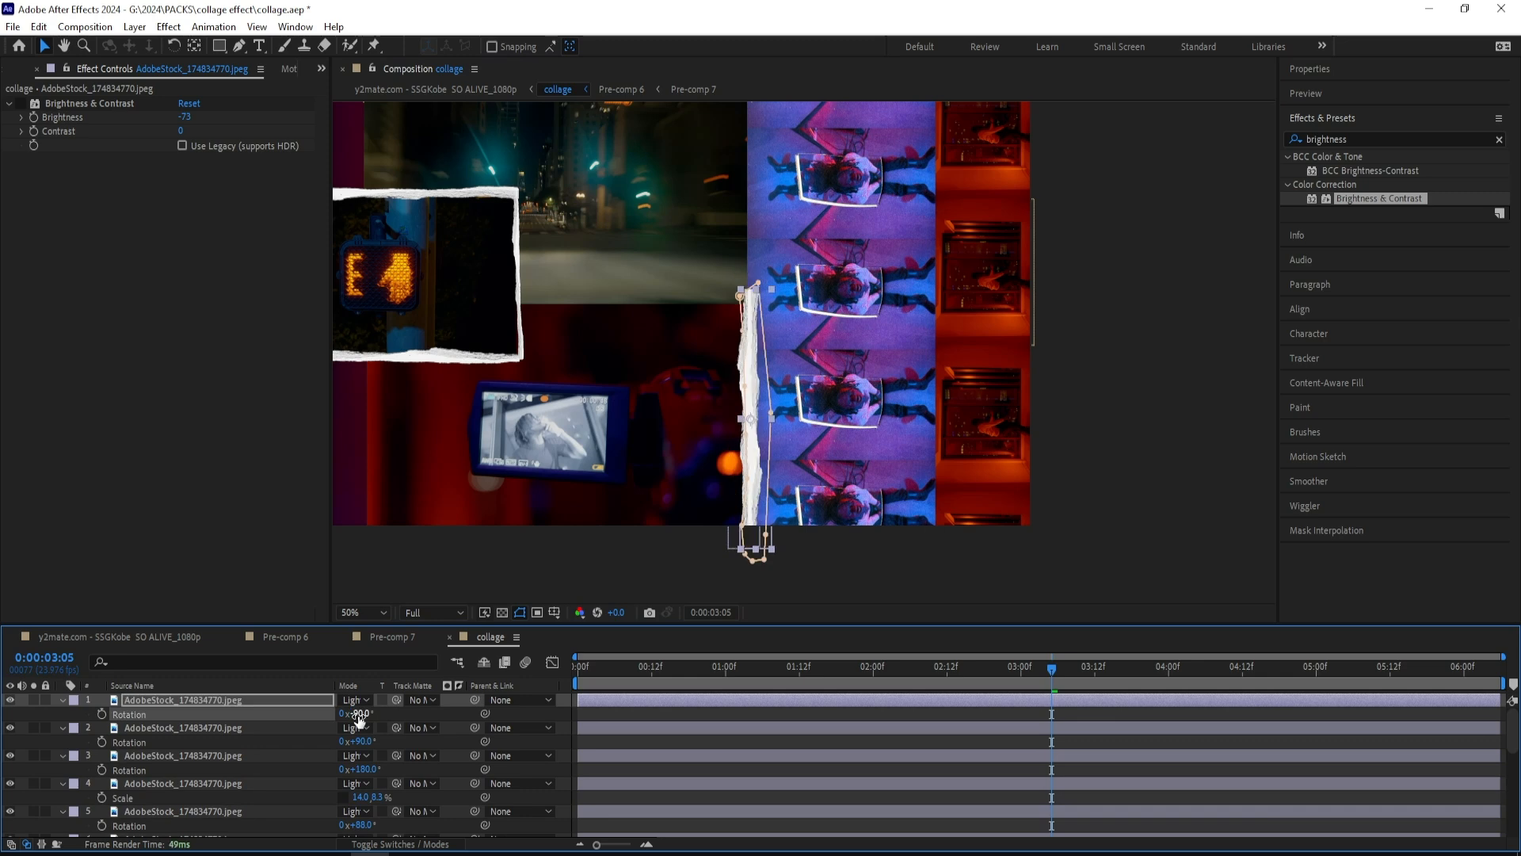
Step: Position the duplicated strip along the upper part of the purple column's left edge so the torn border spans the full height
click(751, 297)
drag(751, 297, 744, 148)
right_click(744, 147)
click(747, 138)
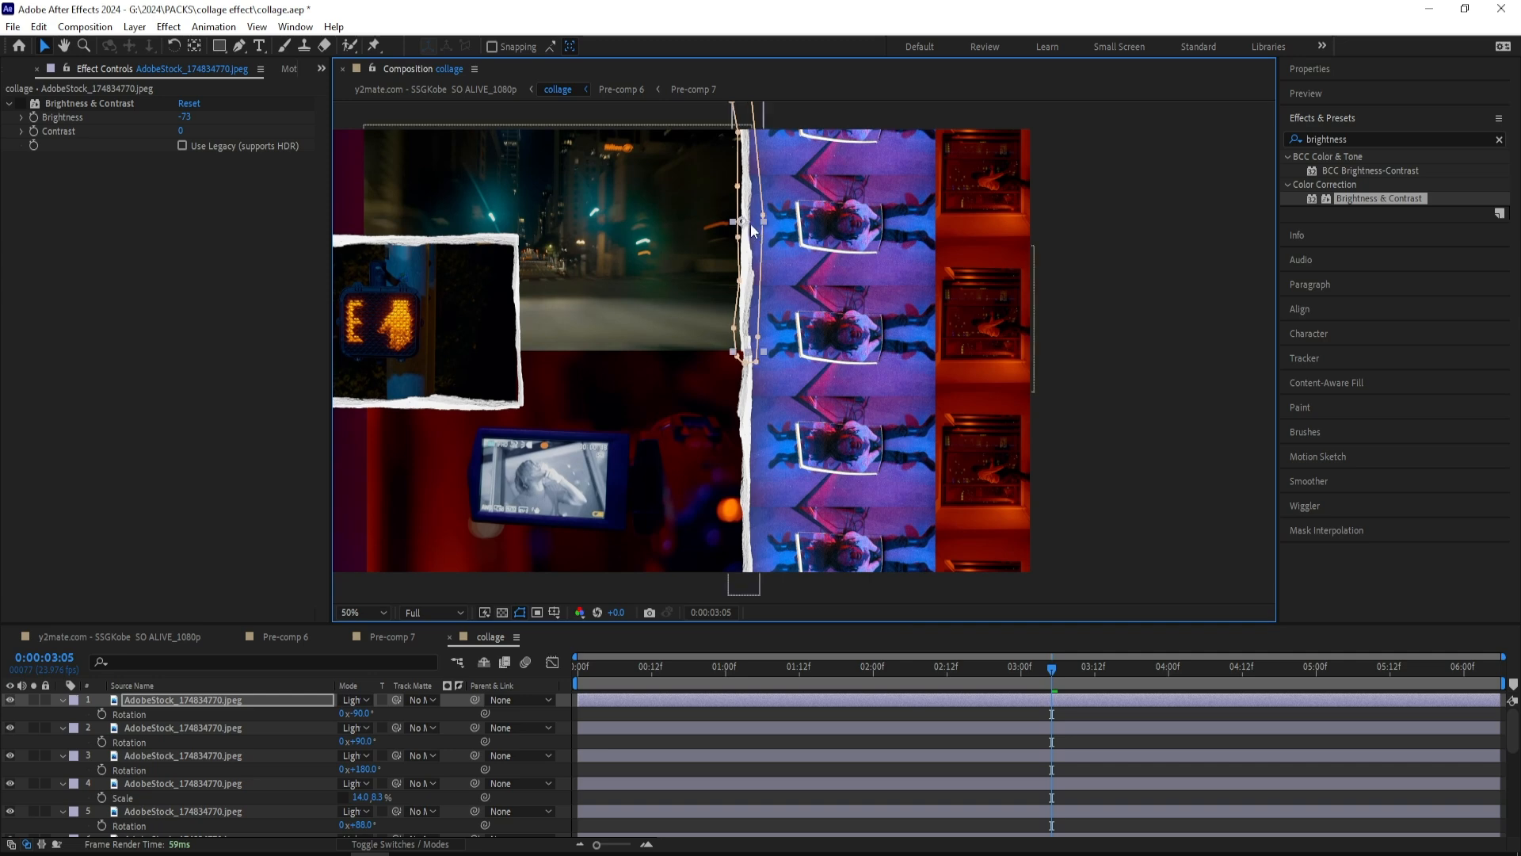
click(800, 332)
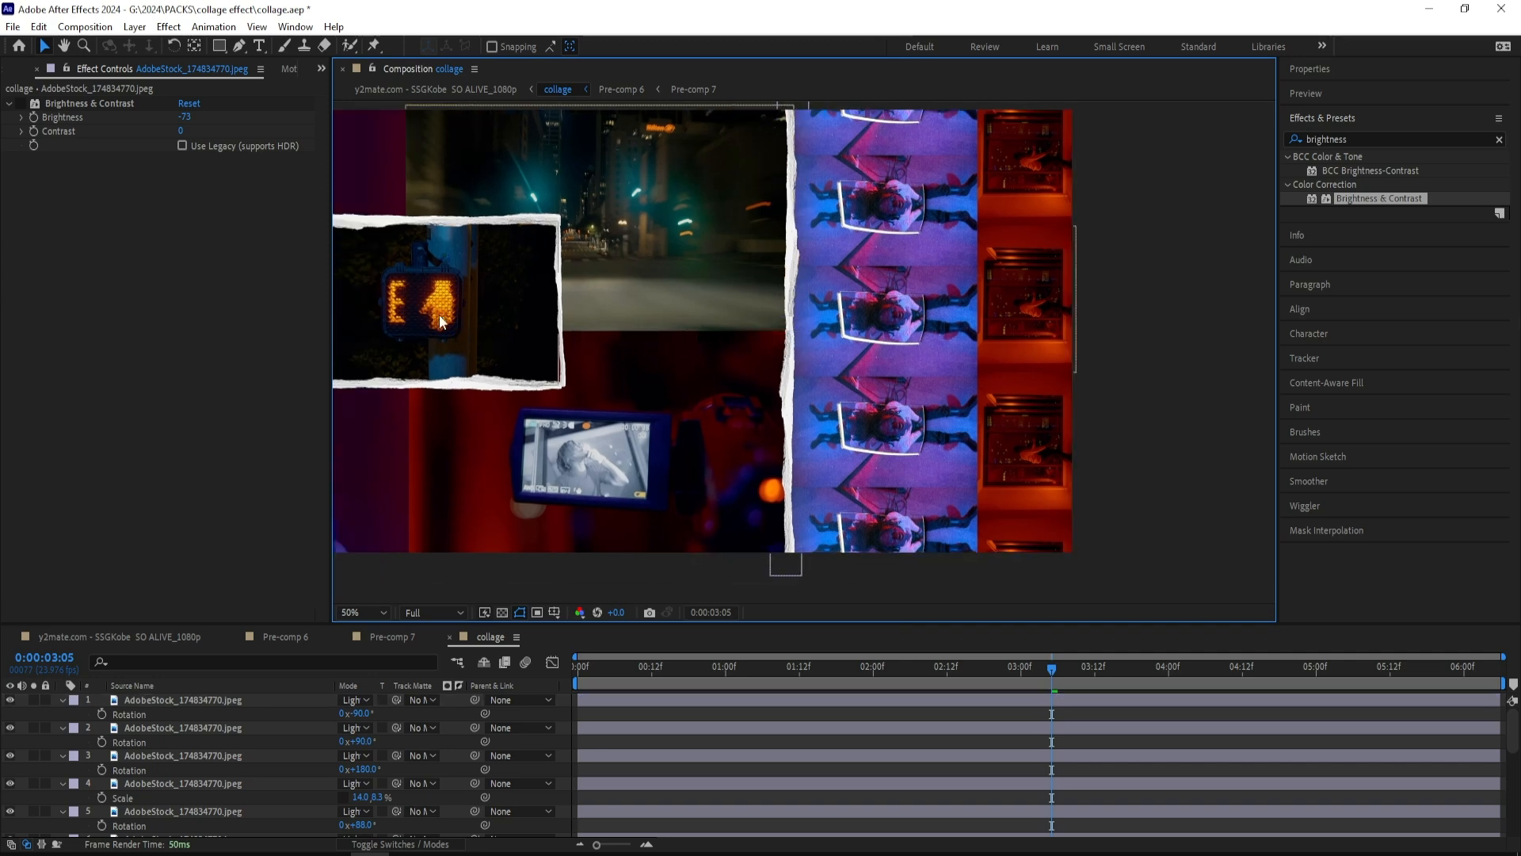
Step: Duplicate the upper strip on the purple column's left edge and set the copy's Rotation to -180°
drag(439, 315, 549, 315)
click(226, 699)
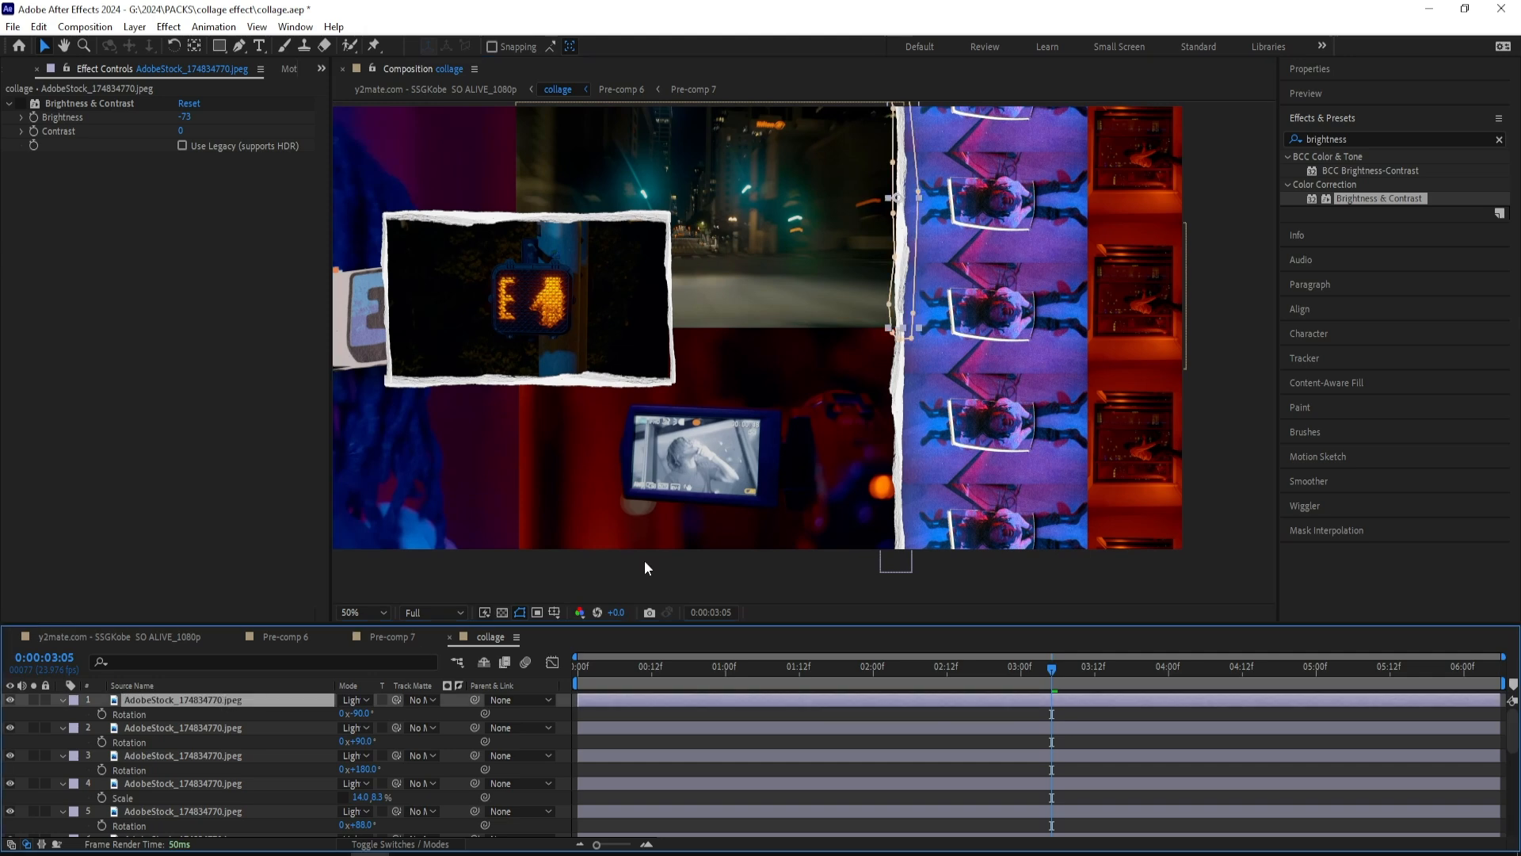
key(ctrl+d)
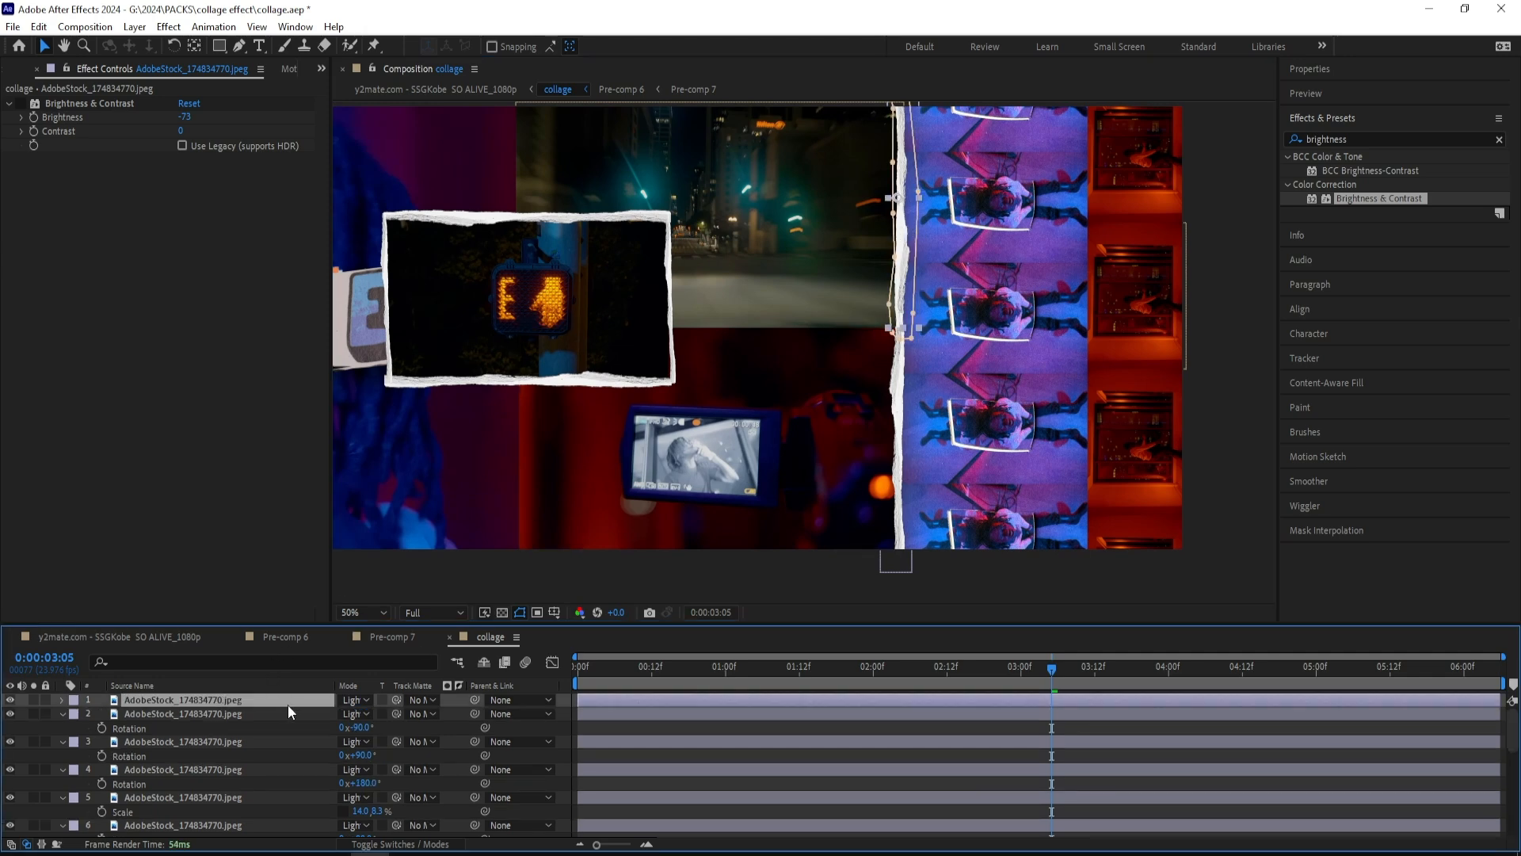
drag(361, 713, 292, 711)
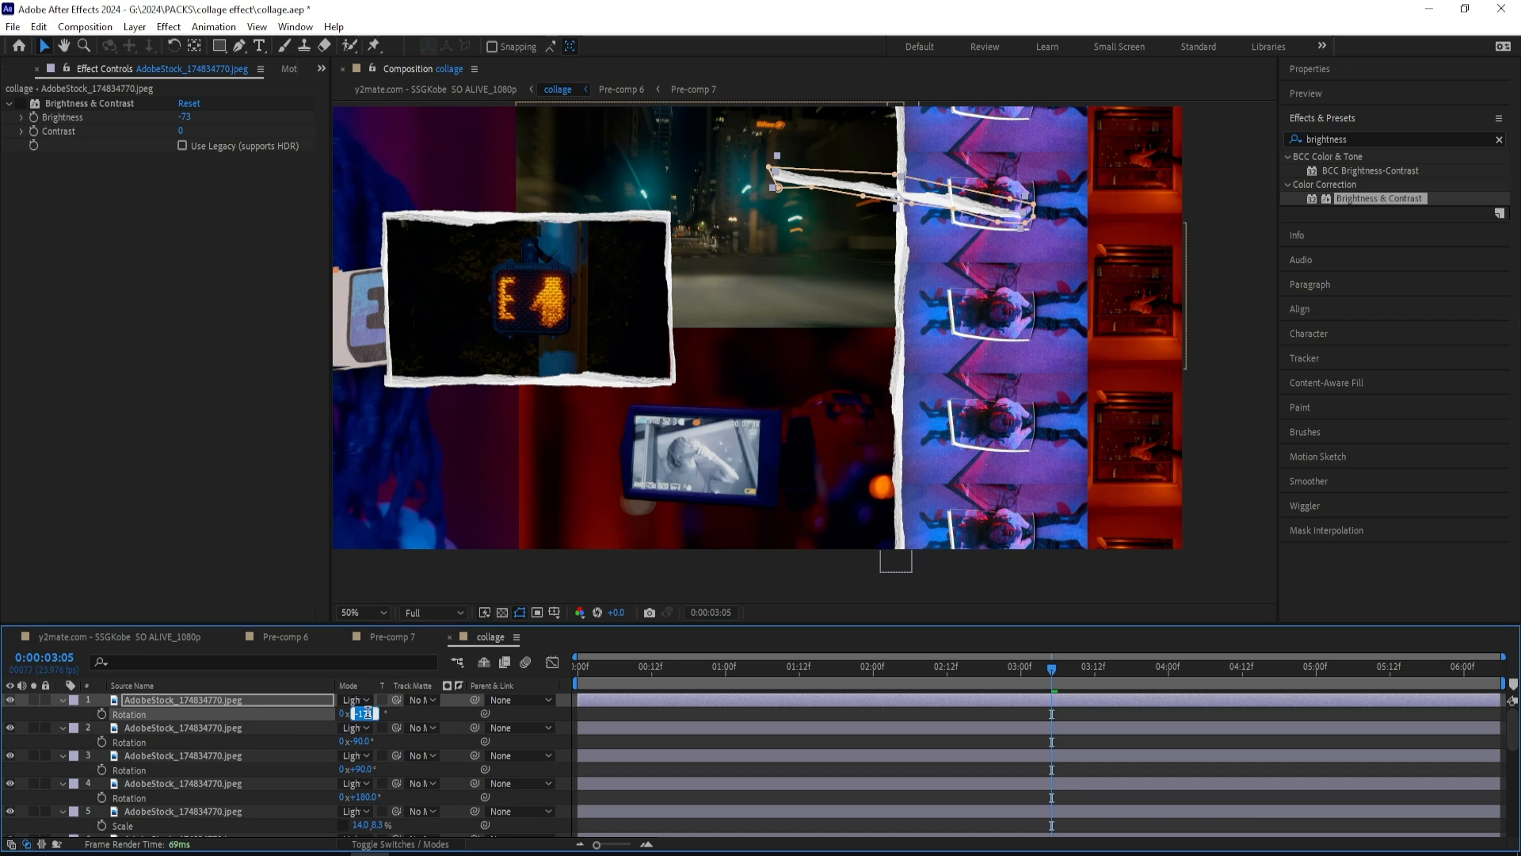
key(Return)
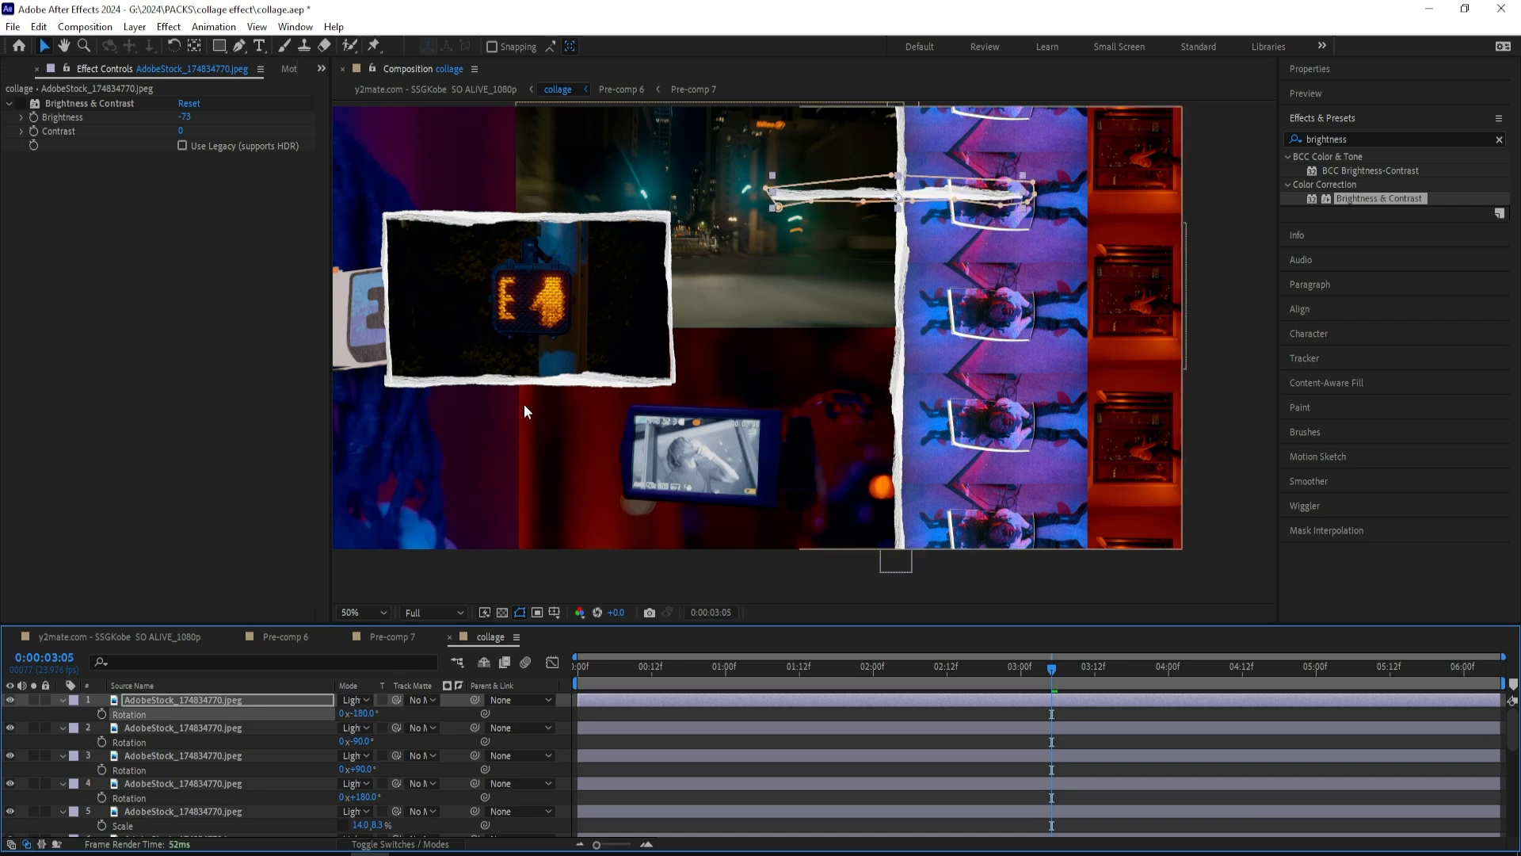
Step: Place the horizontal strip along the seam between the road and camcorder clips and move its layer behind the crosswalk-sign clip
drag(780, 211, 654, 342)
drag(249, 705, 197, 730)
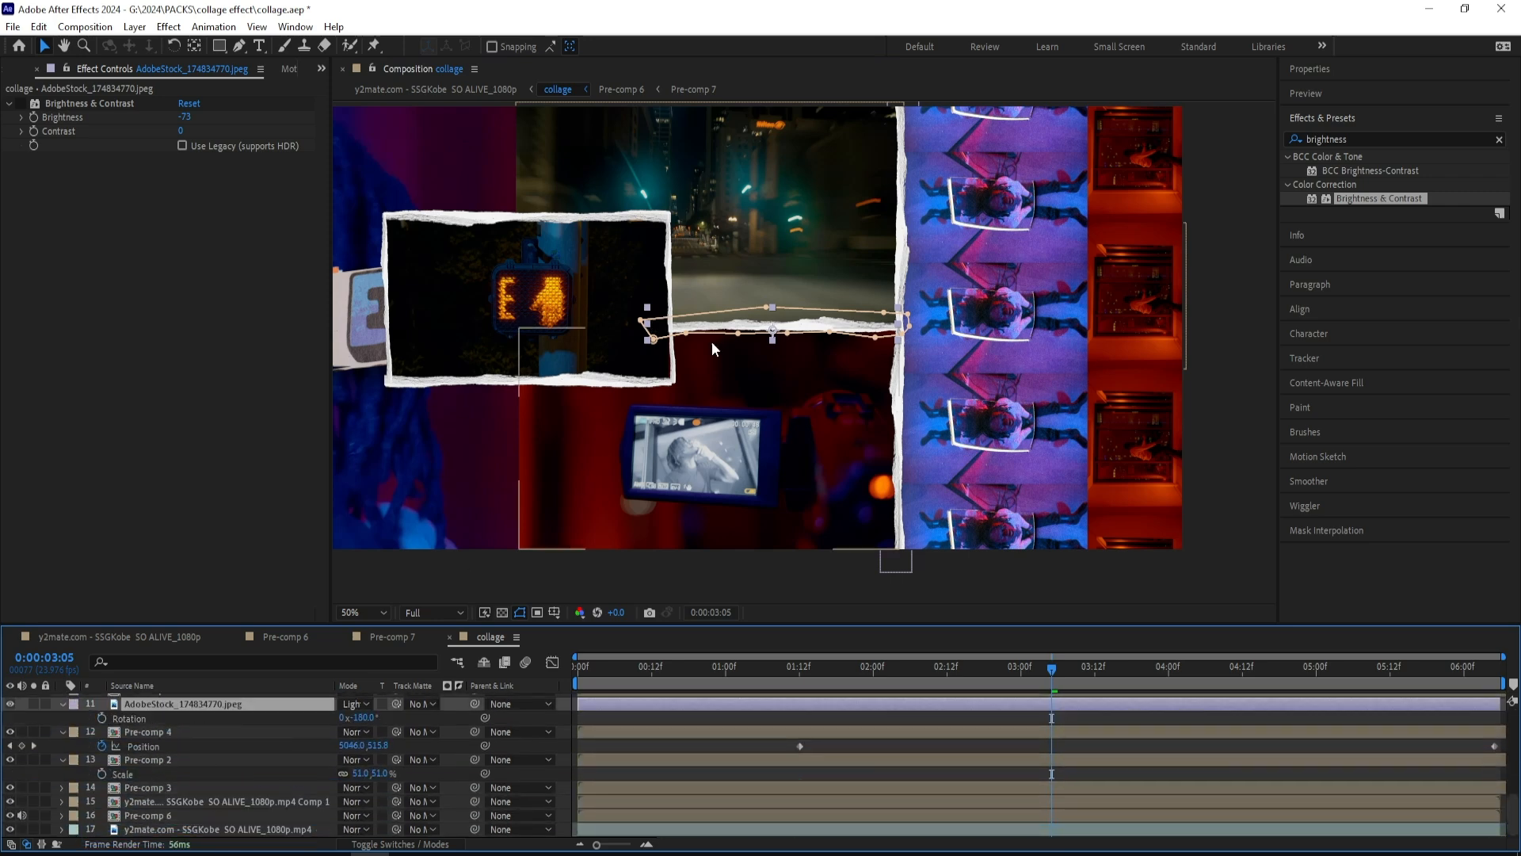
drag(679, 331, 686, 333)
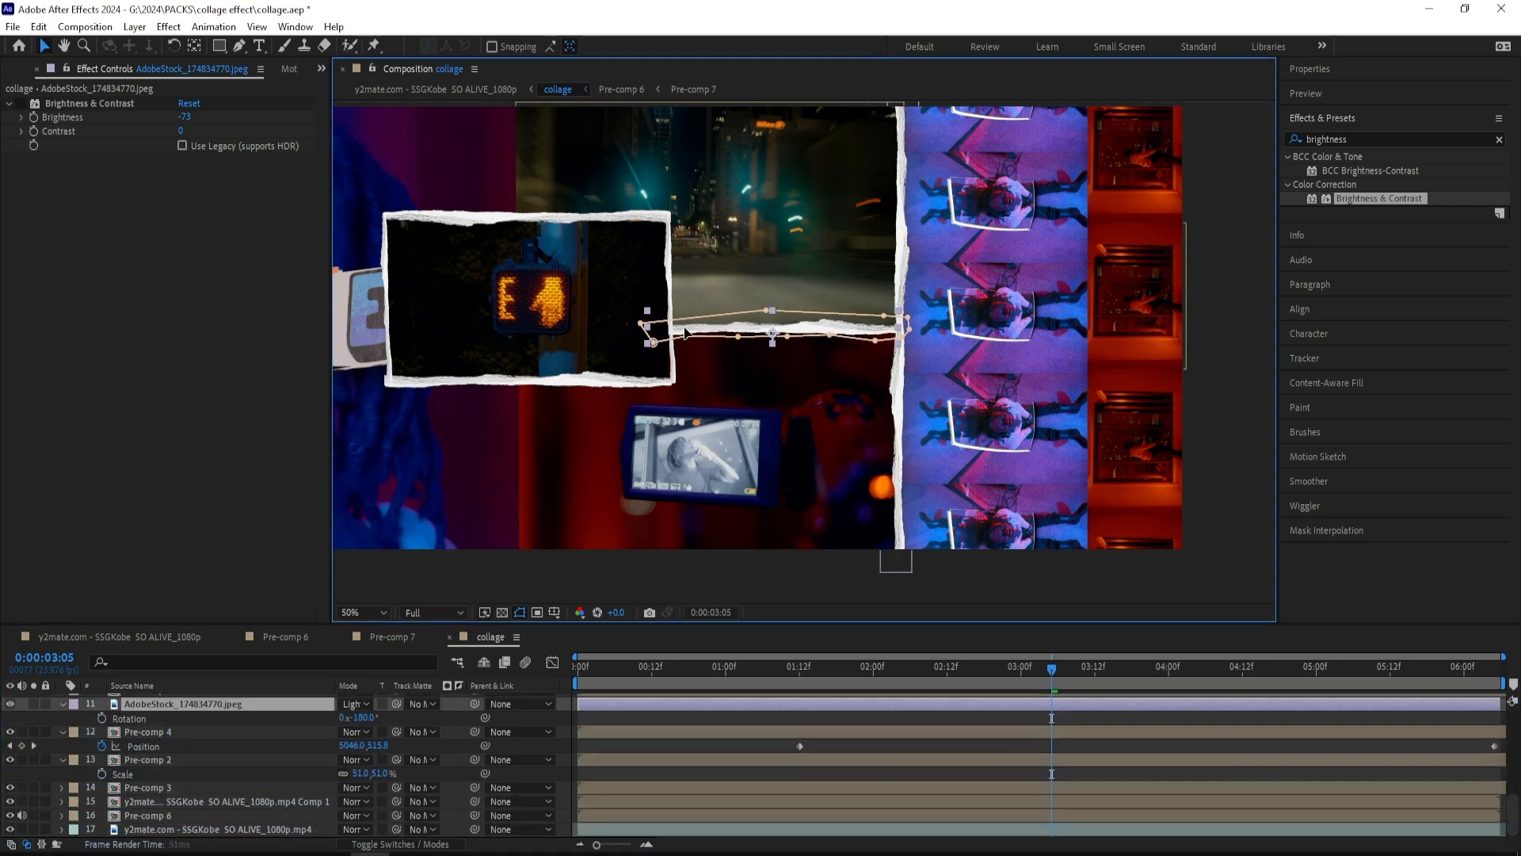
Step: Inspect the torn edges across the collage, from the magazine-letter title to the tiled columns at the far end
scroll(702, 357, down, 2)
click(1062, 498)
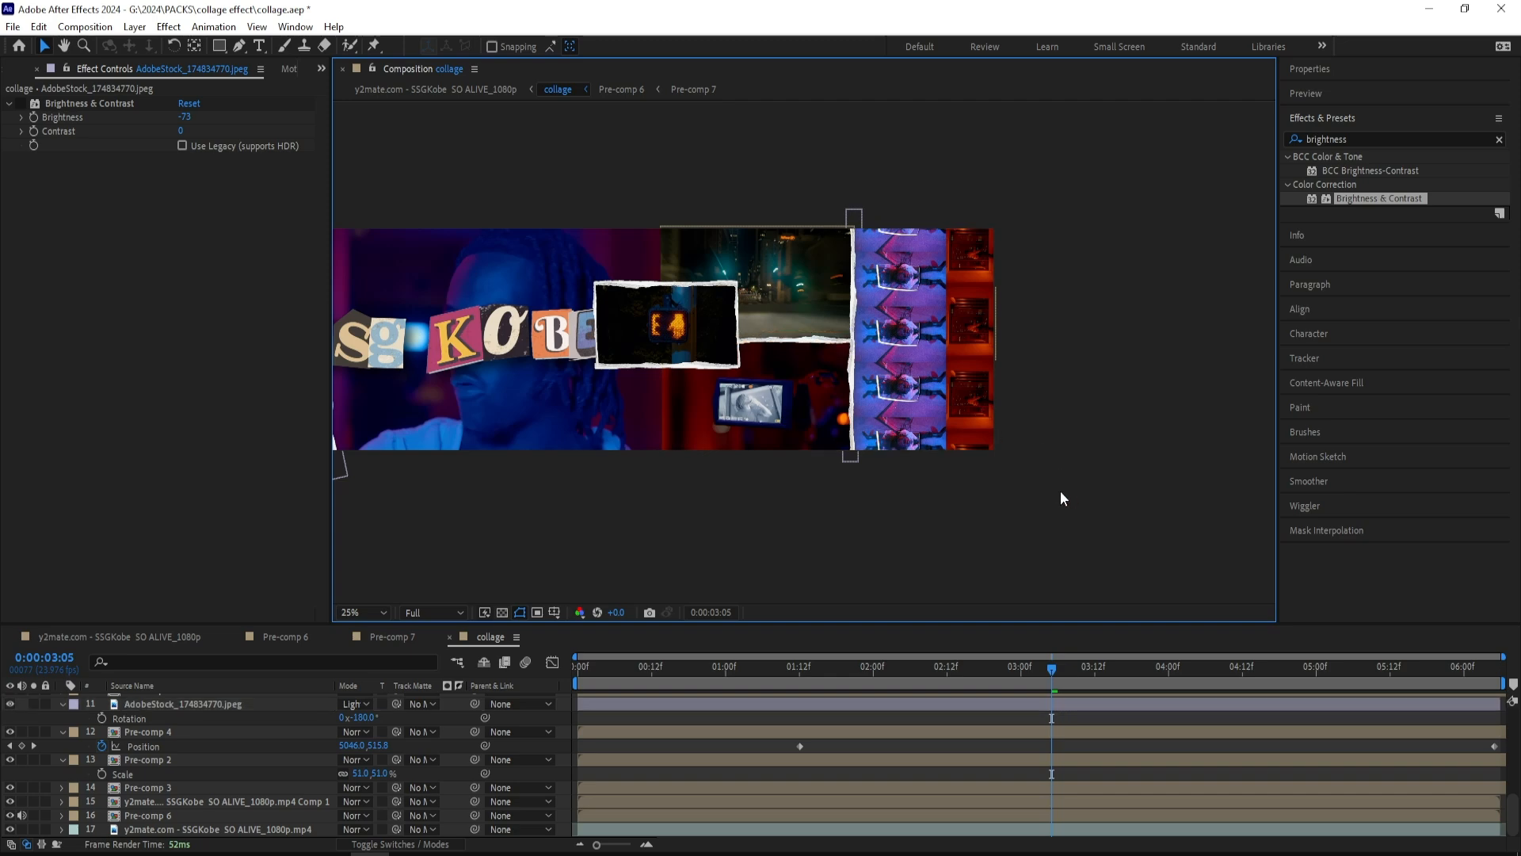
scroll(679, 335, up, 2)
drag(675, 332, 946, 202)
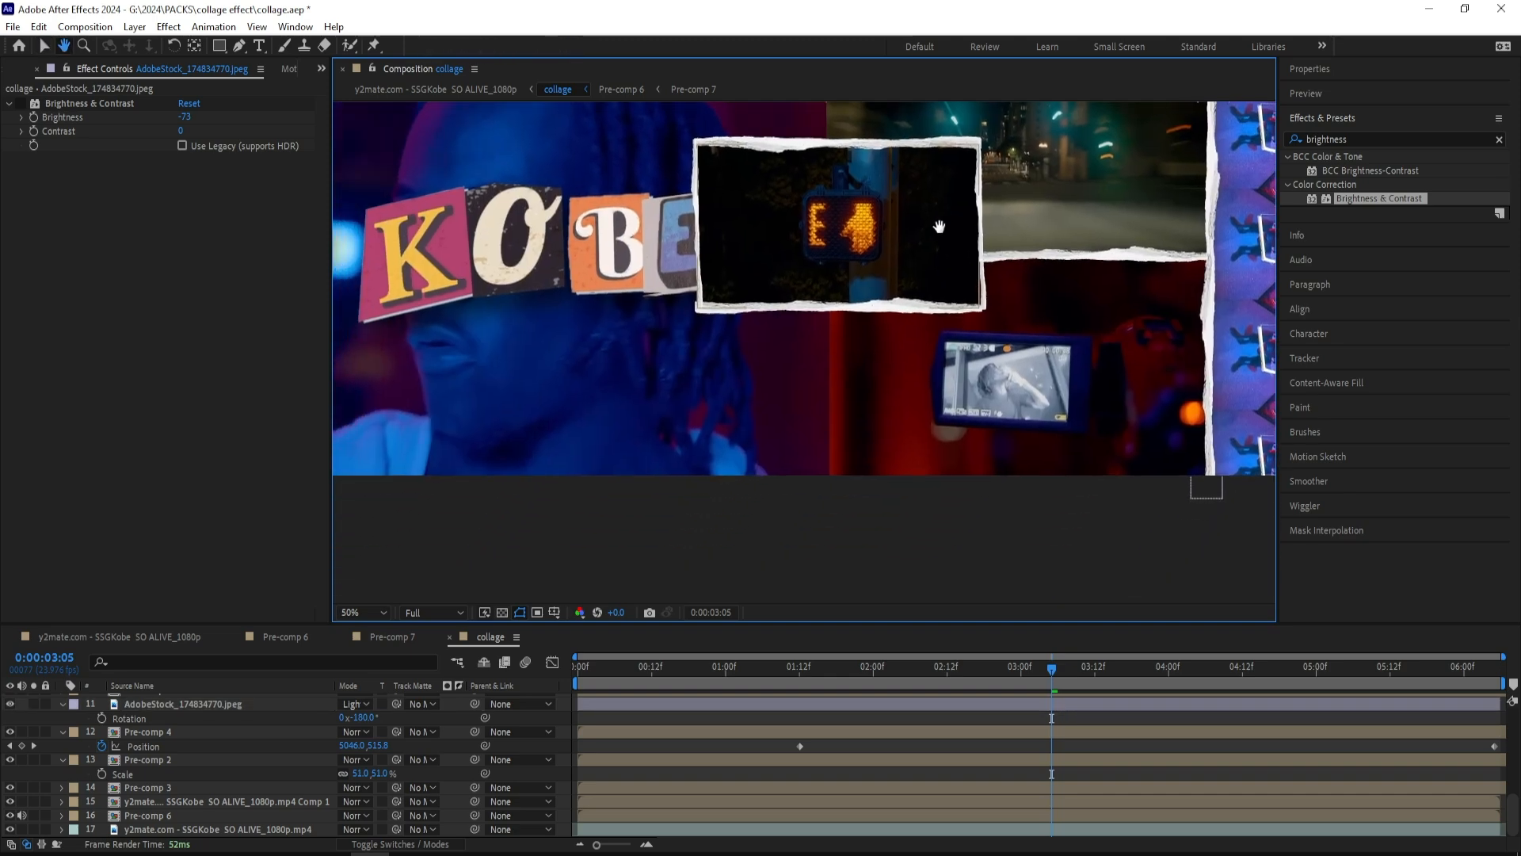
scroll(919, 268, down, 2)
drag(919, 268, 599, 312)
scroll(693, 362, up, 2)
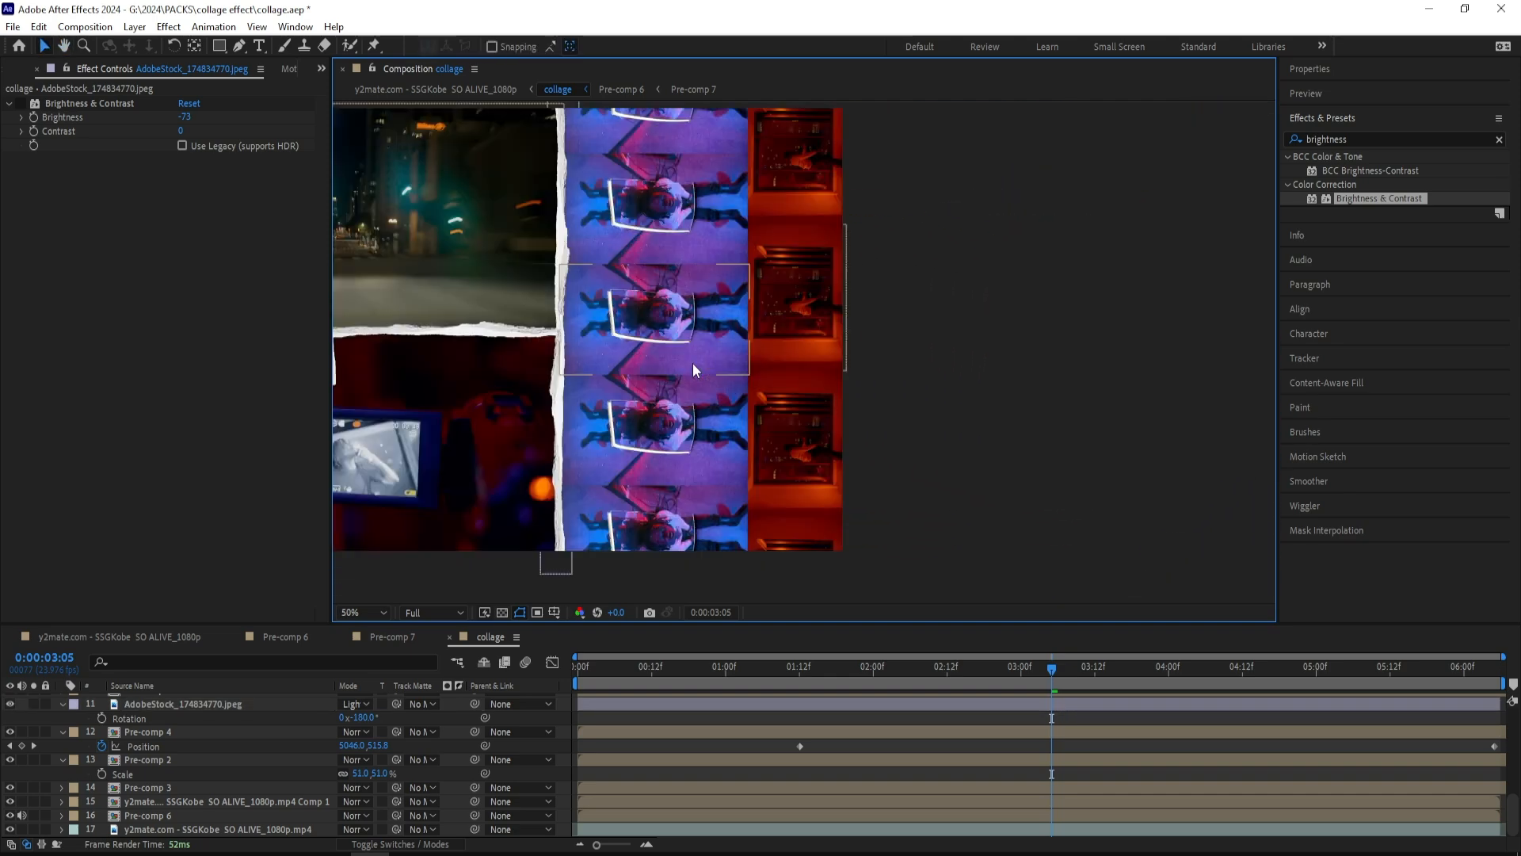
key(v)
click(1012, 700)
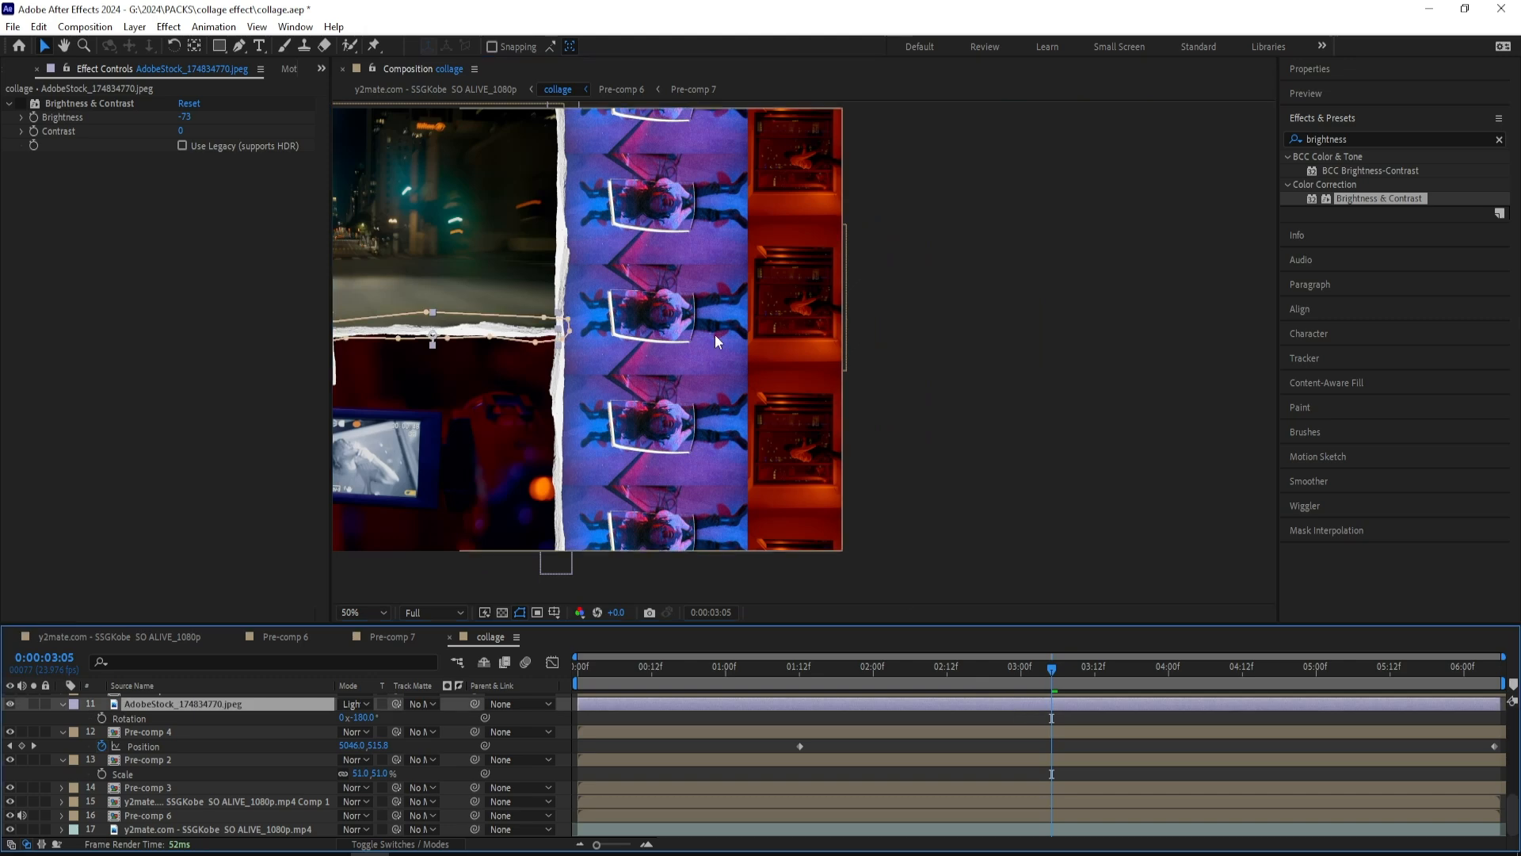
Step: Duplicate both strips on the purple column's left edge and place the copies along its border with the tiled red column
scroll(721, 277, up, 3)
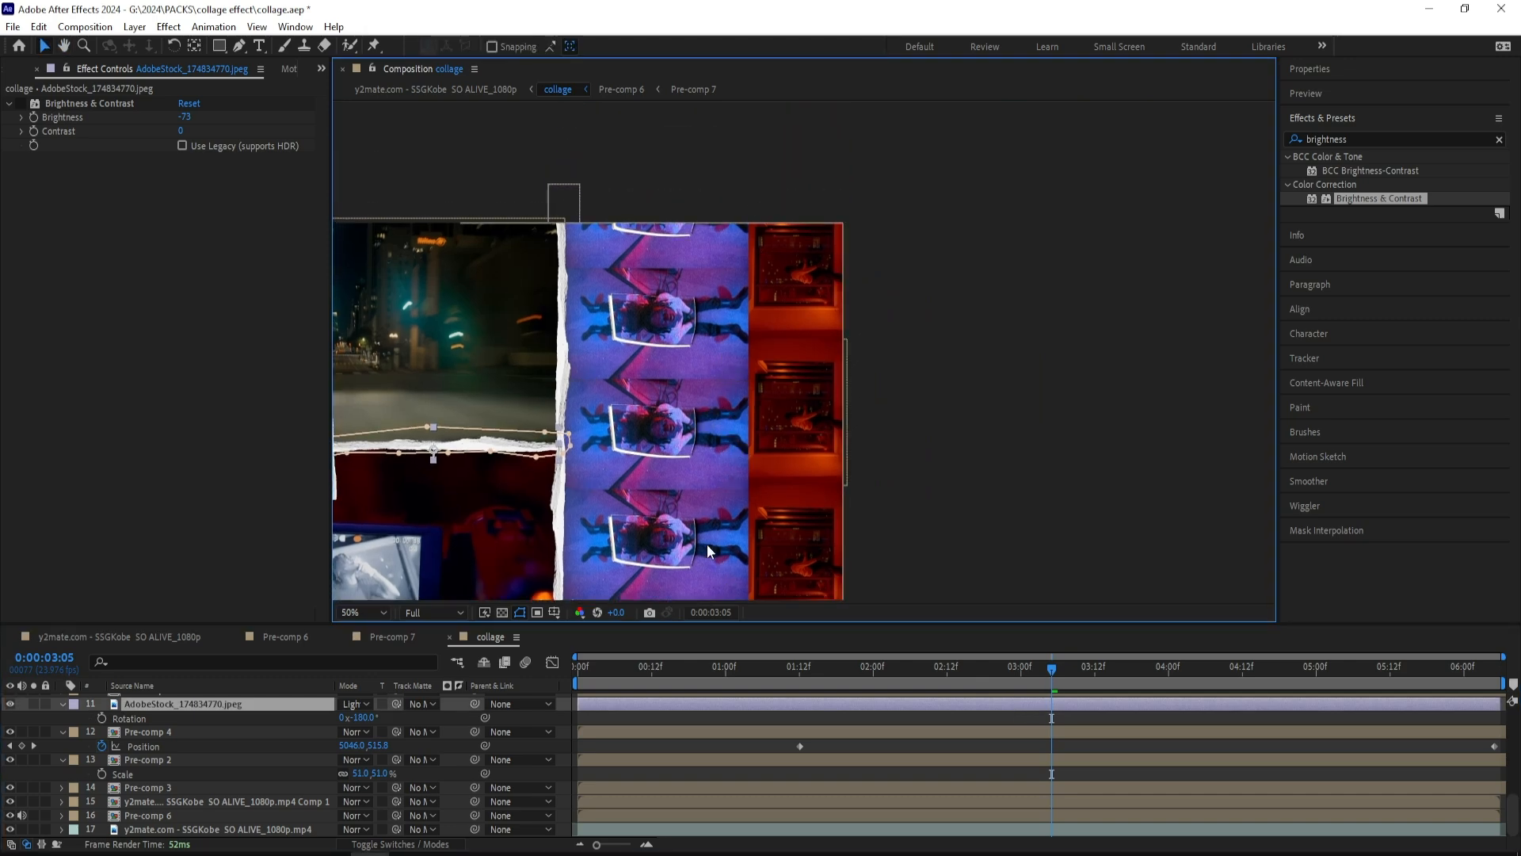
drag(706, 543, 805, 389)
scroll(303, 729, up, 6)
scroll(303, 729, up, 2)
click(654, 200)
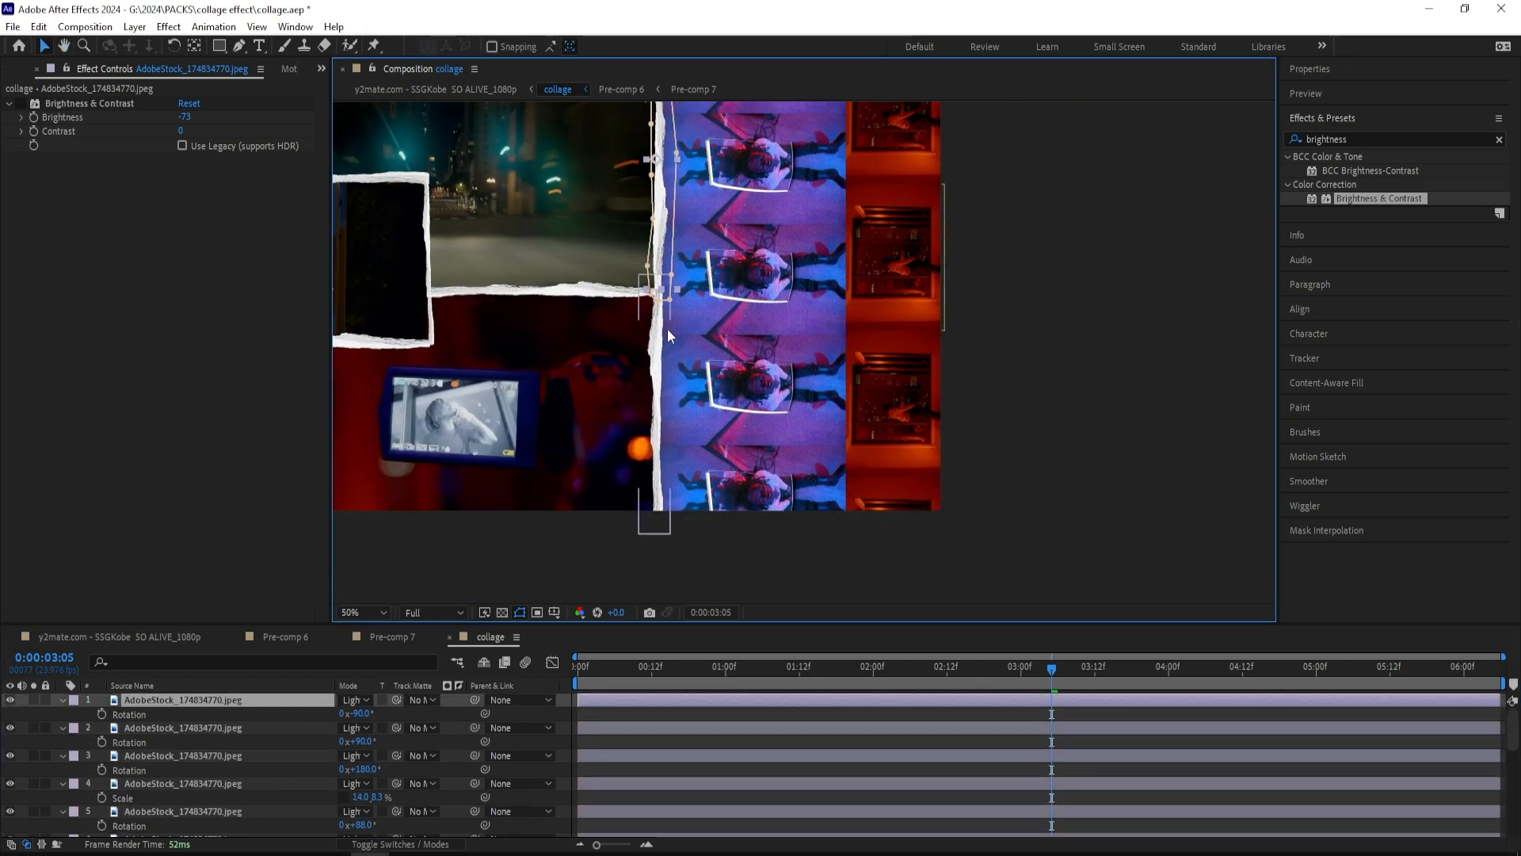
shift+click(664, 420)
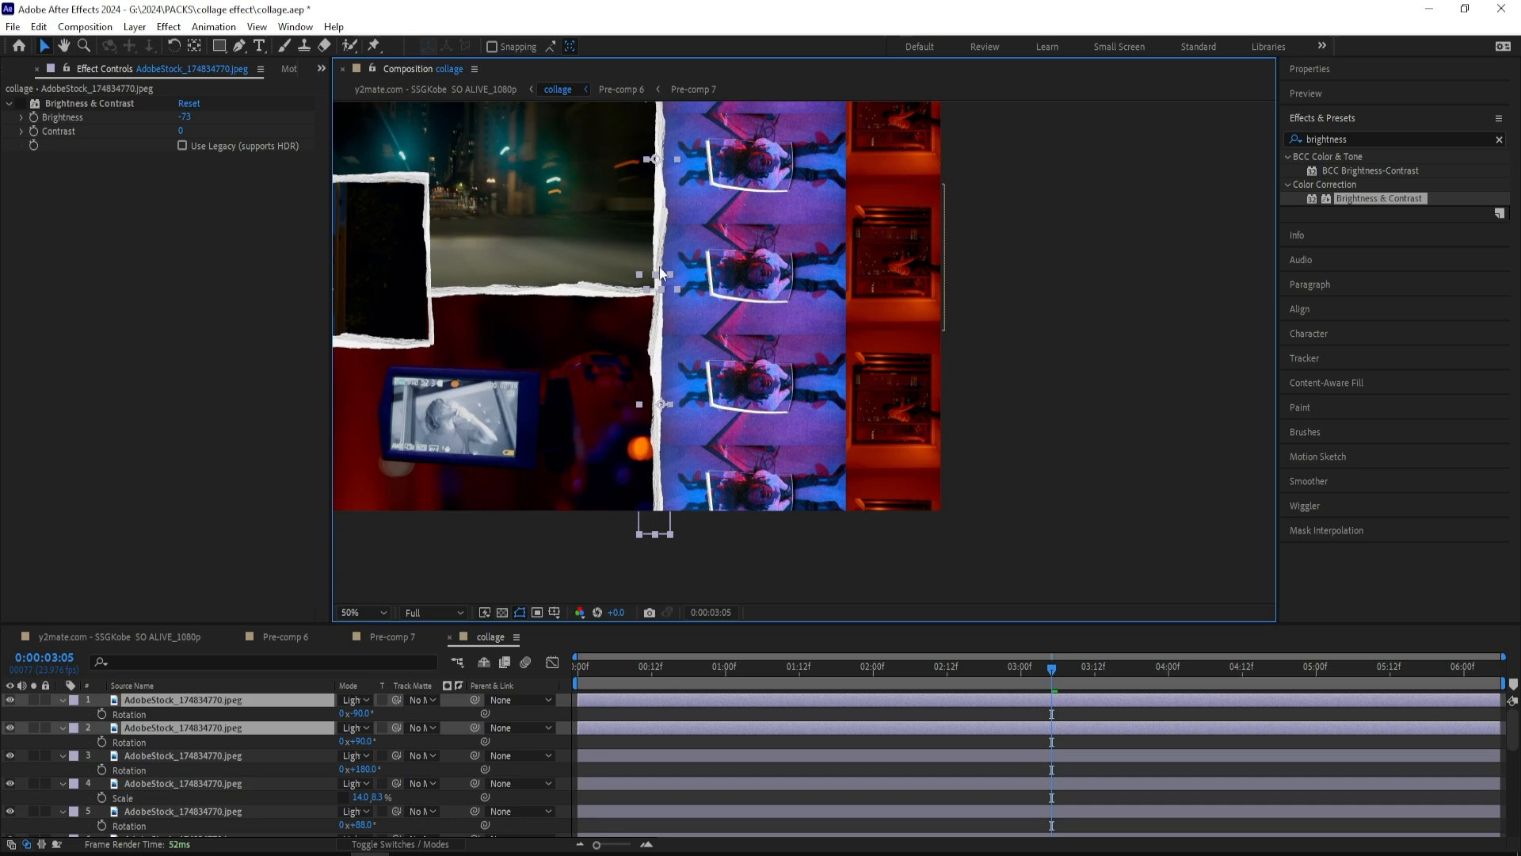
key(ctrl+d)
drag(663, 273, 847, 262)
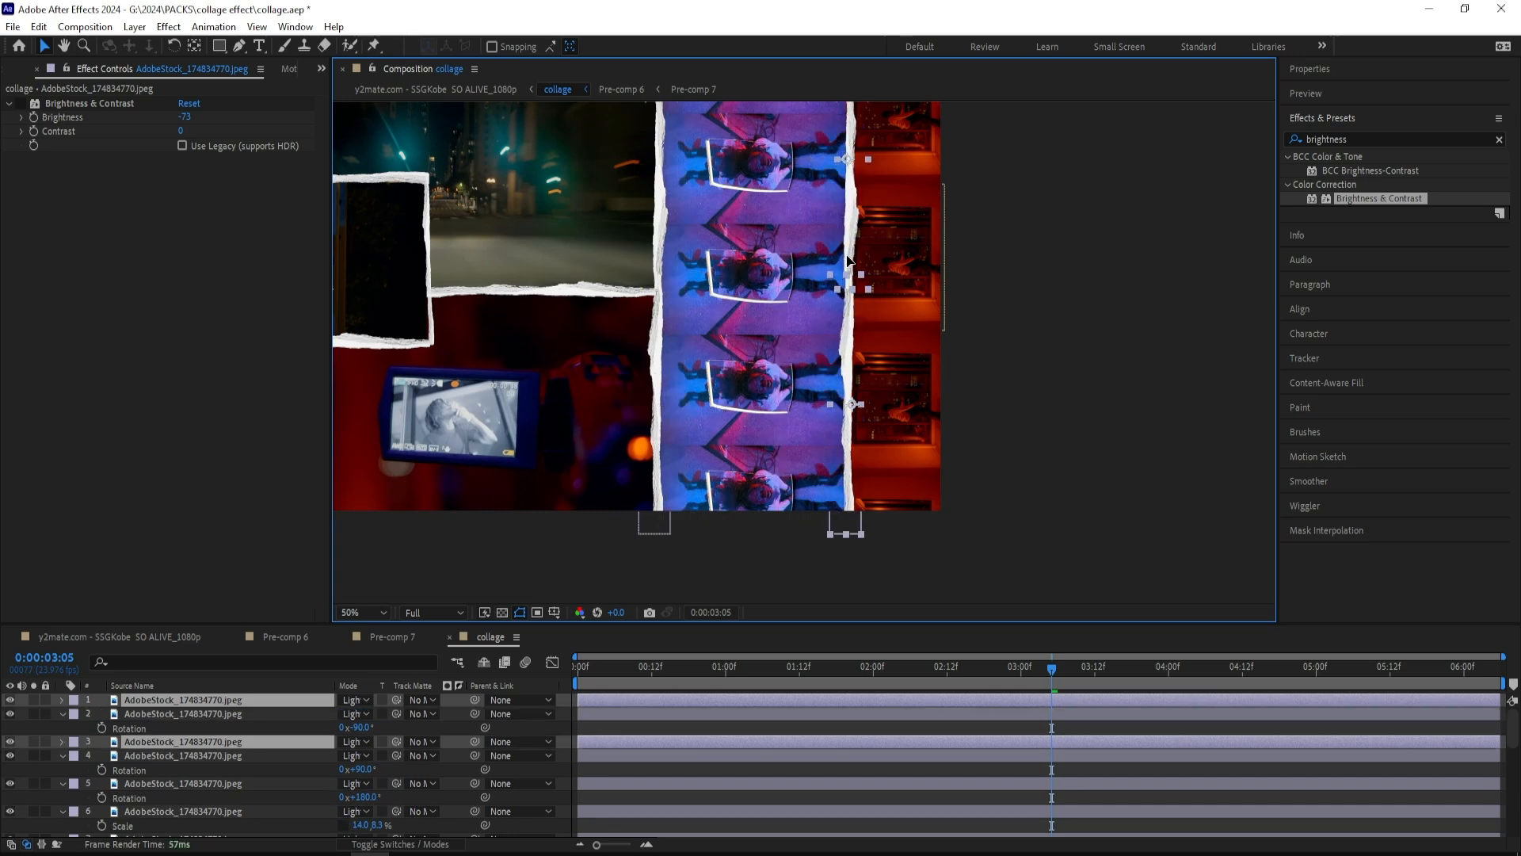
Step: Duplicate the strip pair again and place the copies along the portrait clip's border with the road and camcorder clips, behind the crosswalk-sign clip
key(comma)
drag(988, 316, 1291, 337)
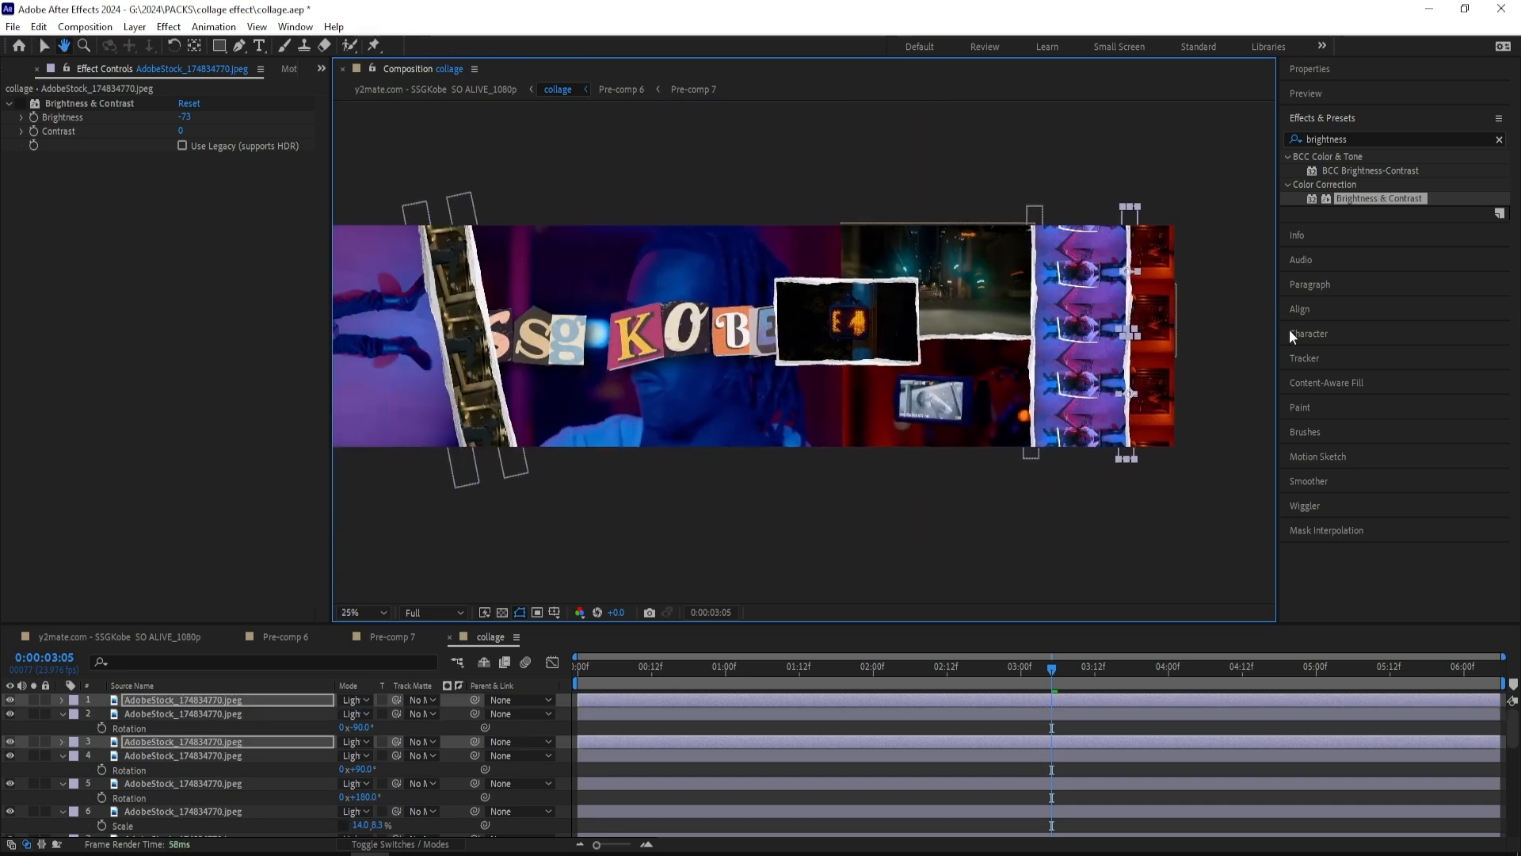
drag(995, 459, 750, 465)
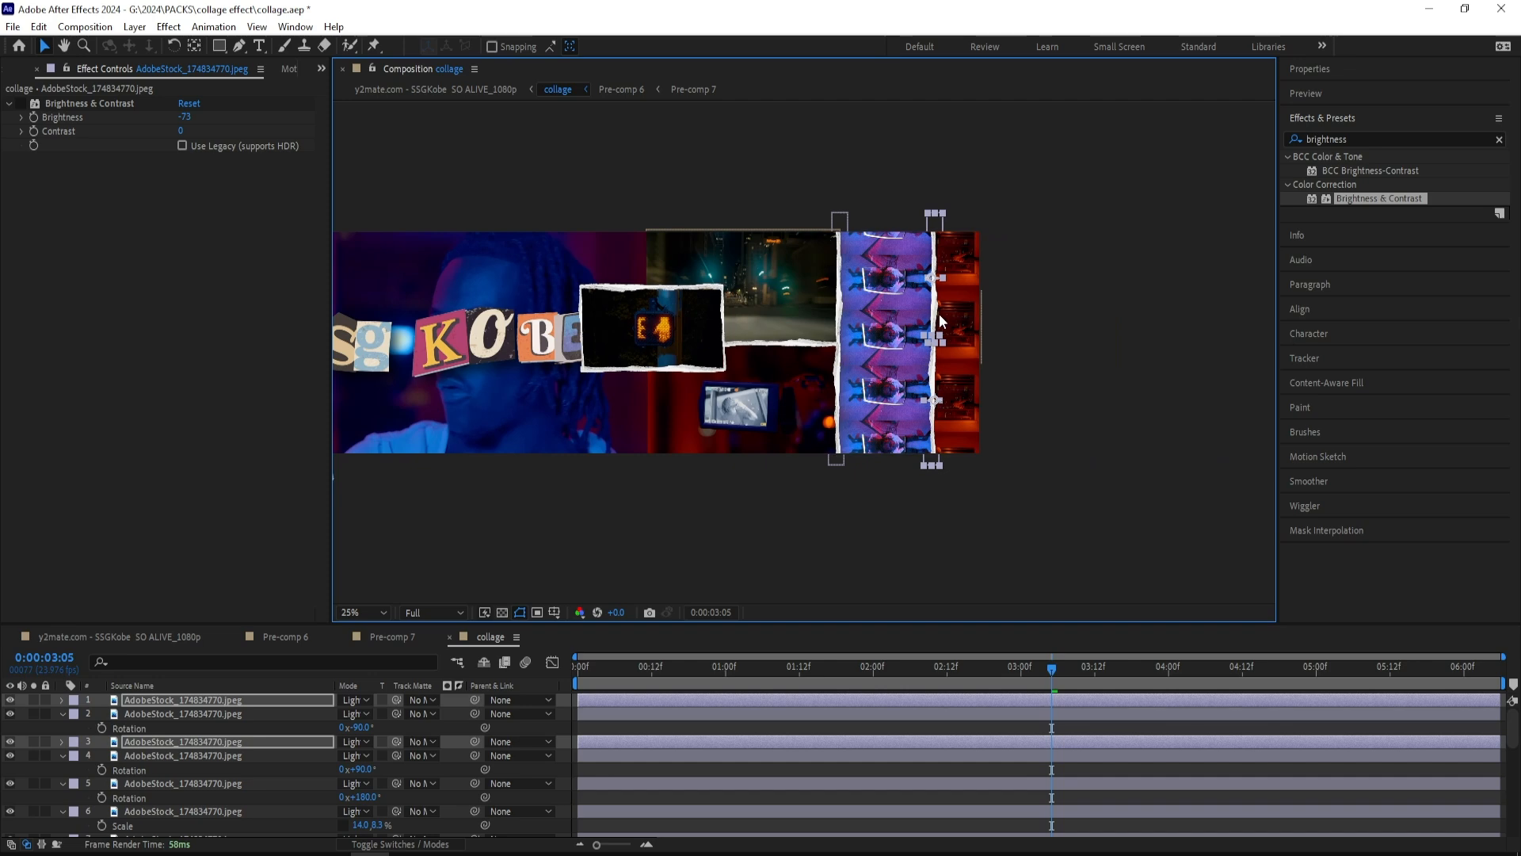
key(ctrl+d)
key(period)
drag(1068, 278, 671, 258)
scroll(169, 832, down, 1)
scroll(169, 831, down, 5)
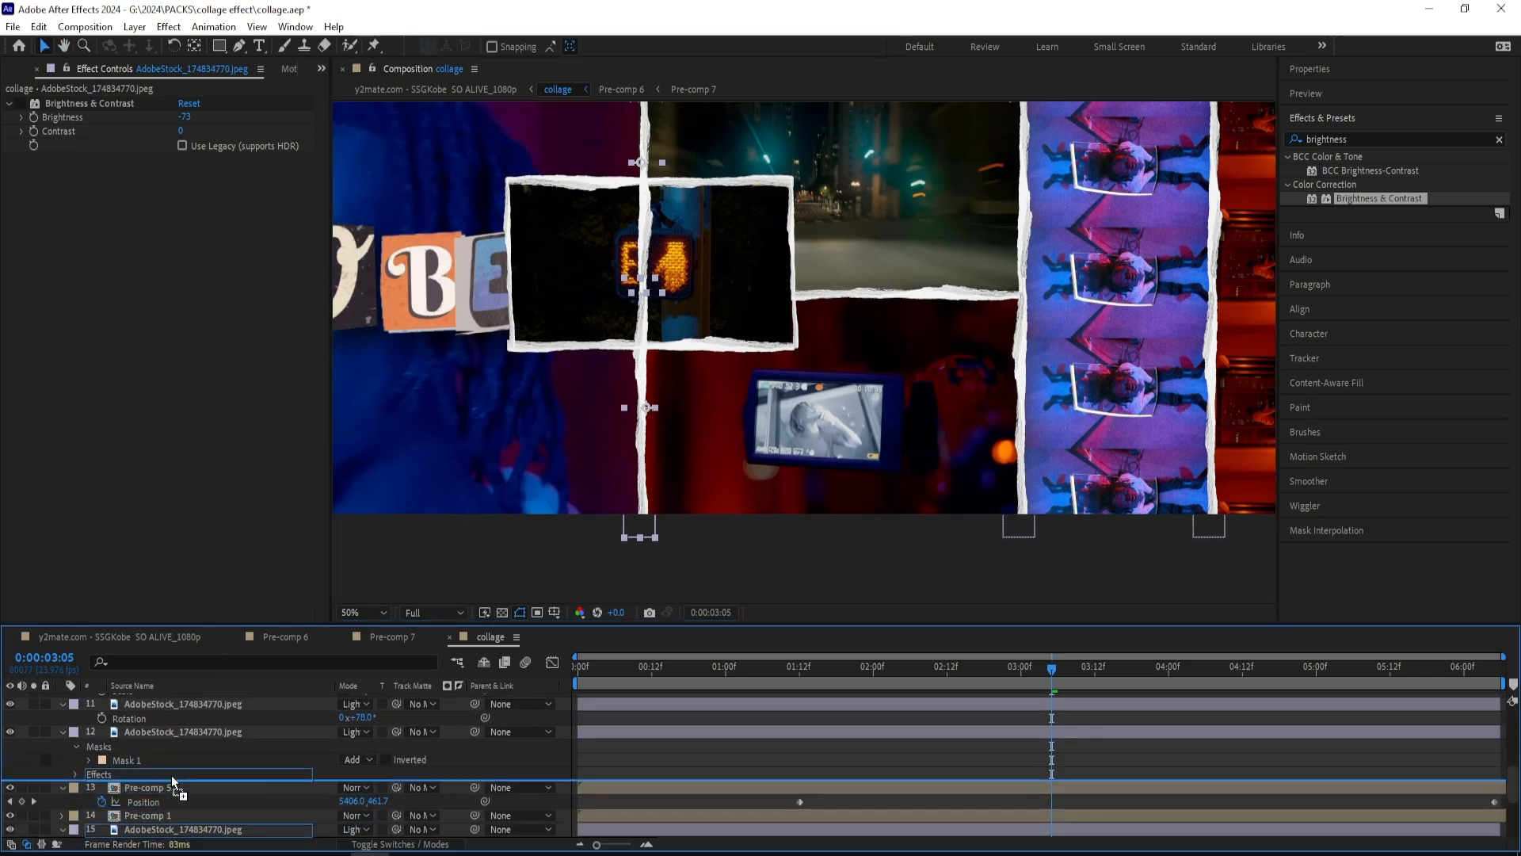
scroll(574, 411, down, 2)
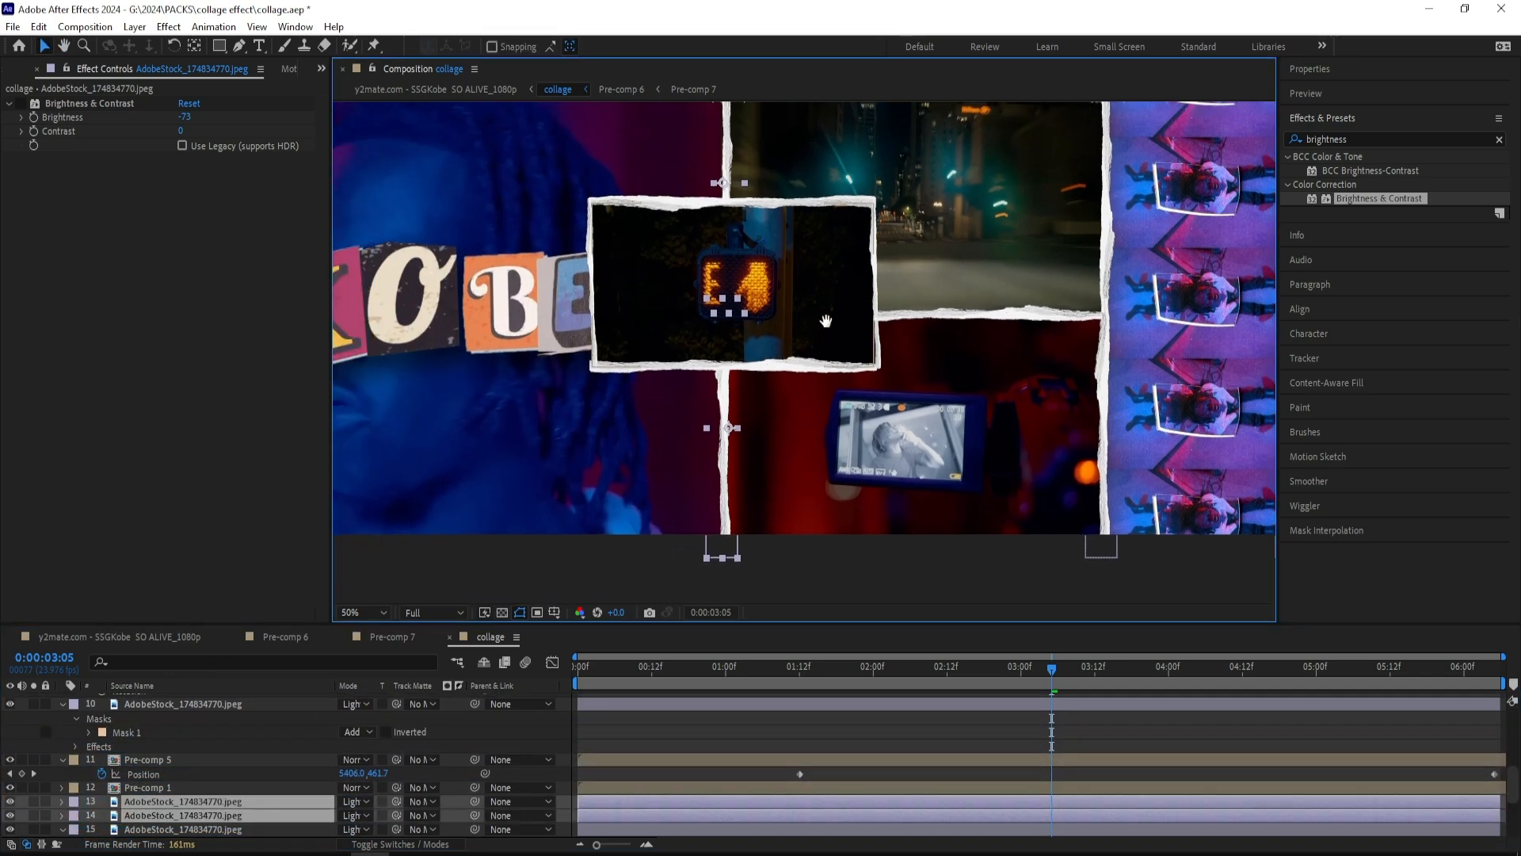
Step: Review the whole collage and its torn-paper borders at different magnifications
drag(507, 353, 773, 334)
scroll(772, 335, down, 1)
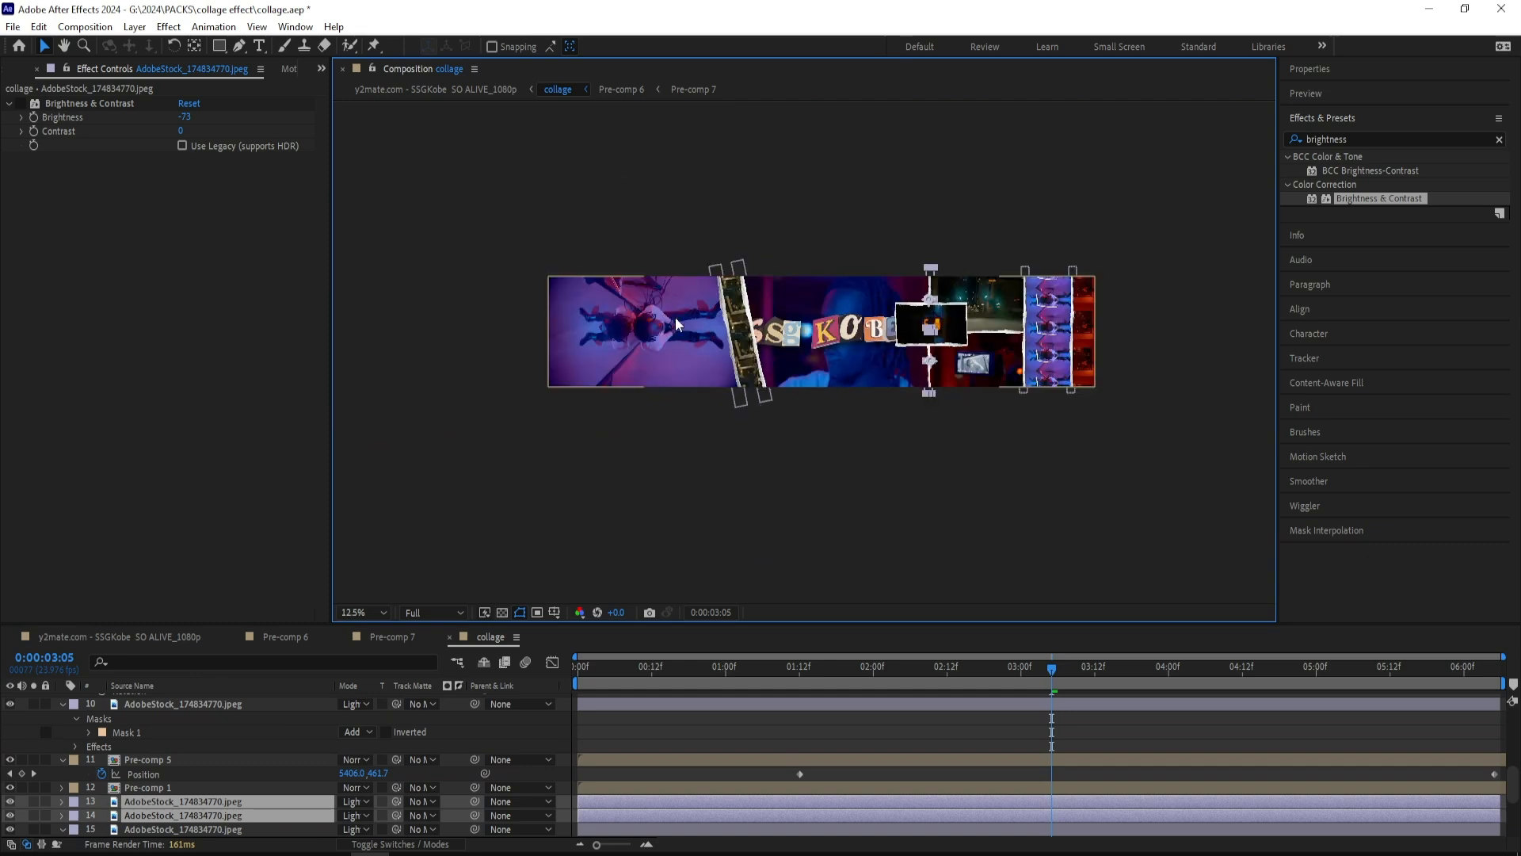
scroll(903, 319, up, 1)
drag(1079, 412, 791, 461)
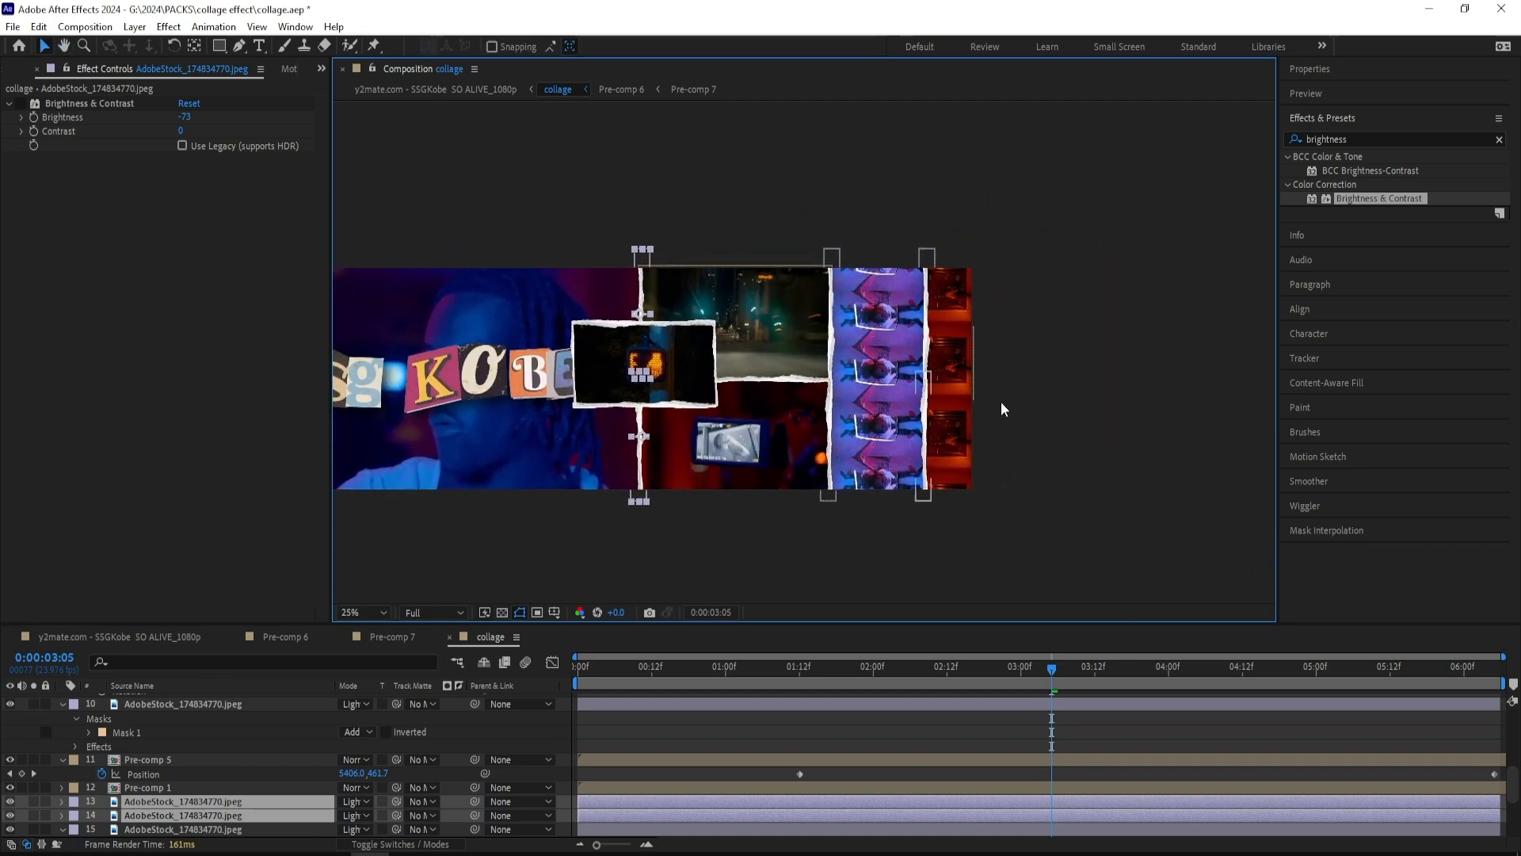
click(1002, 407)
scroll(801, 338, up, 1)
mouse_move(1045, 328)
mouse_down()
mouse_move(1170, 274)
mouse_move(1040, 308)
mouse_up()
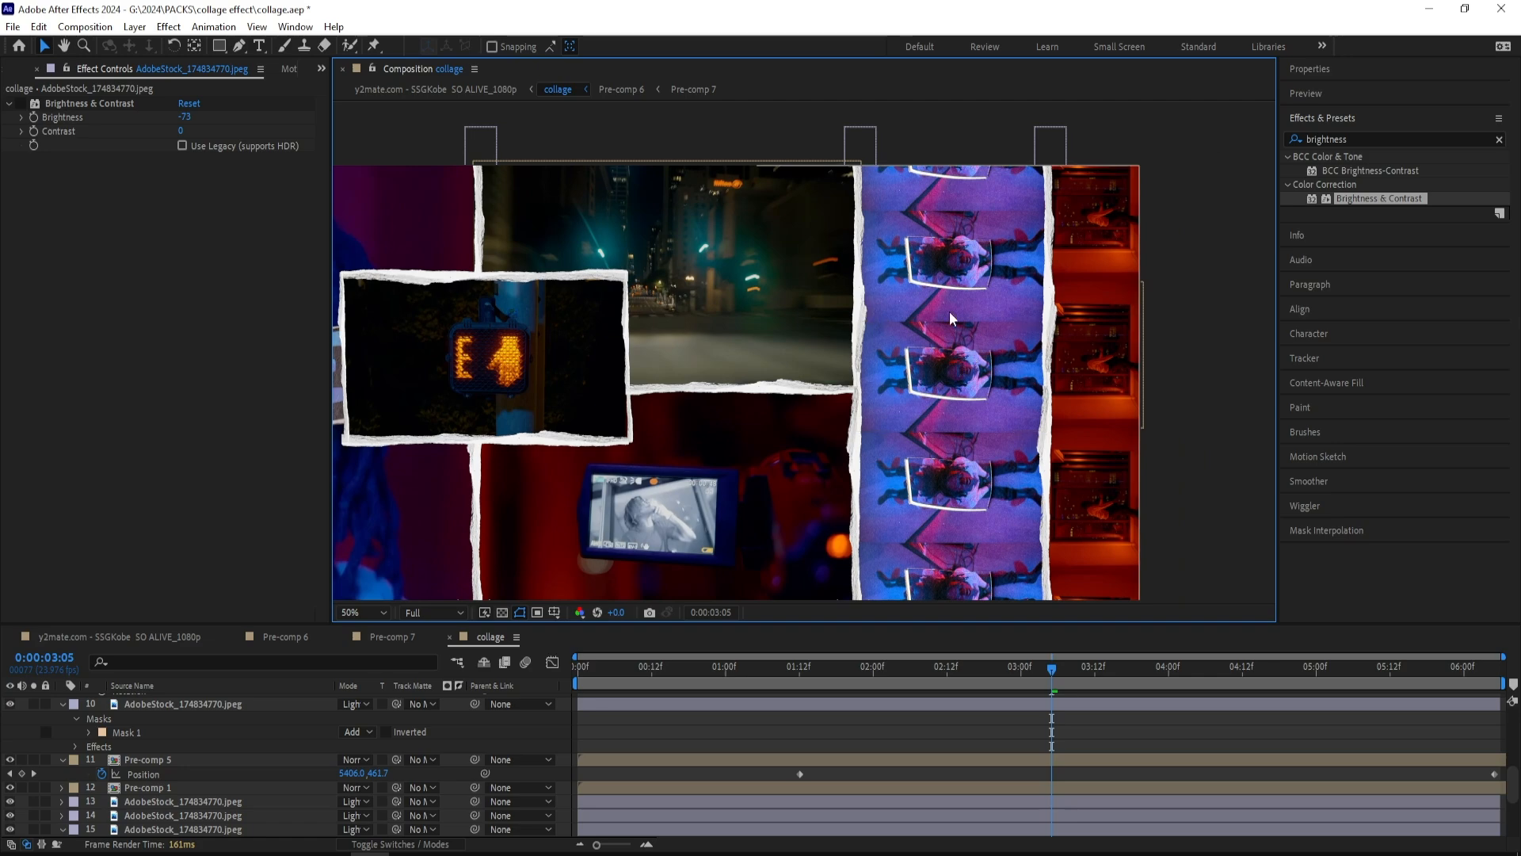
scroll(949, 311, down, 1)
scroll(962, 310, up, 1)
drag(396, 375, 0, 383)
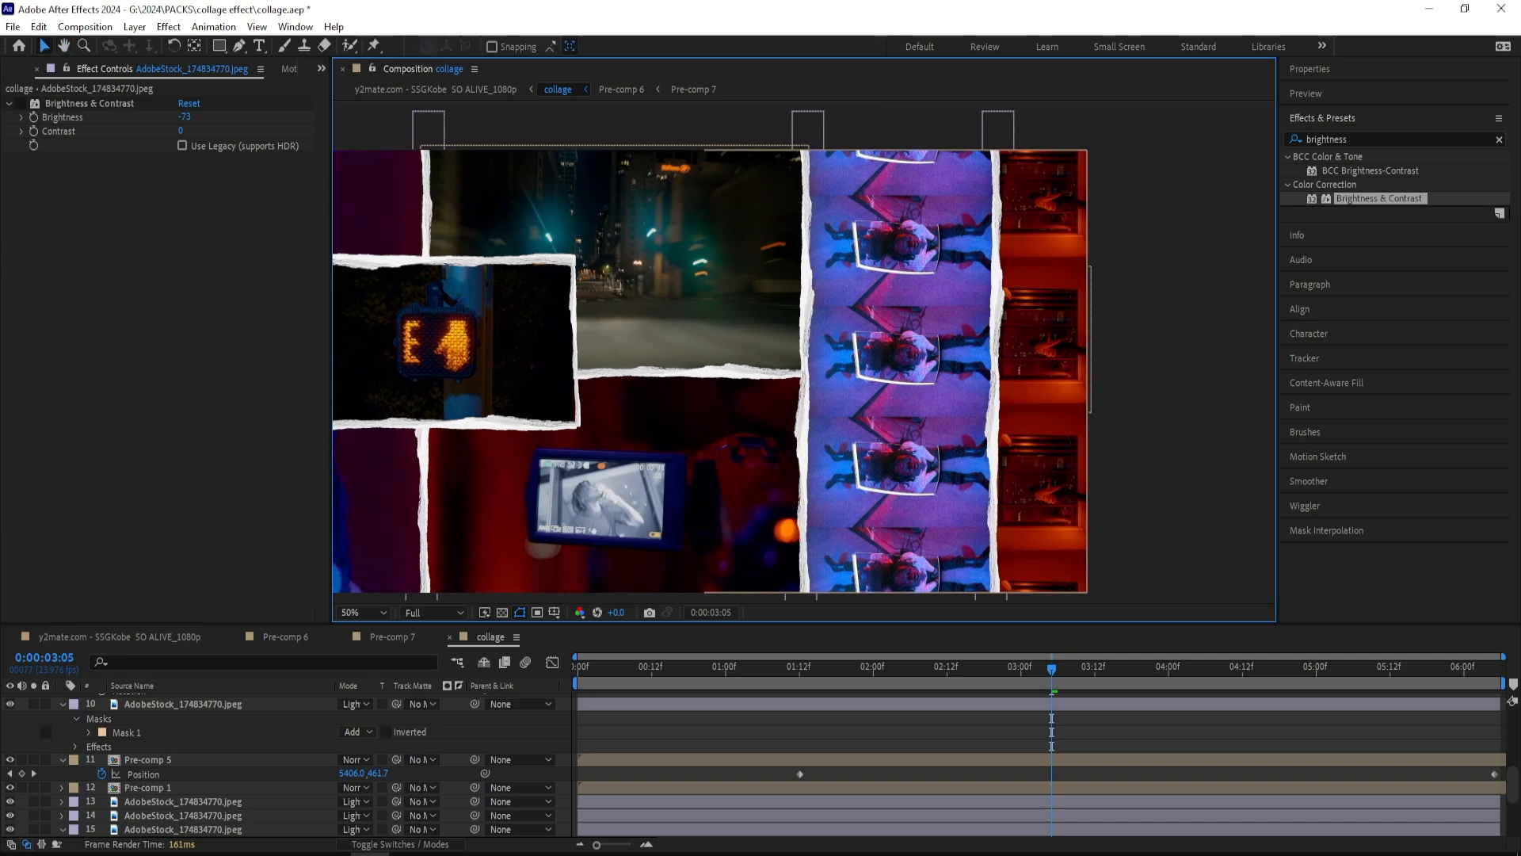
key(v)
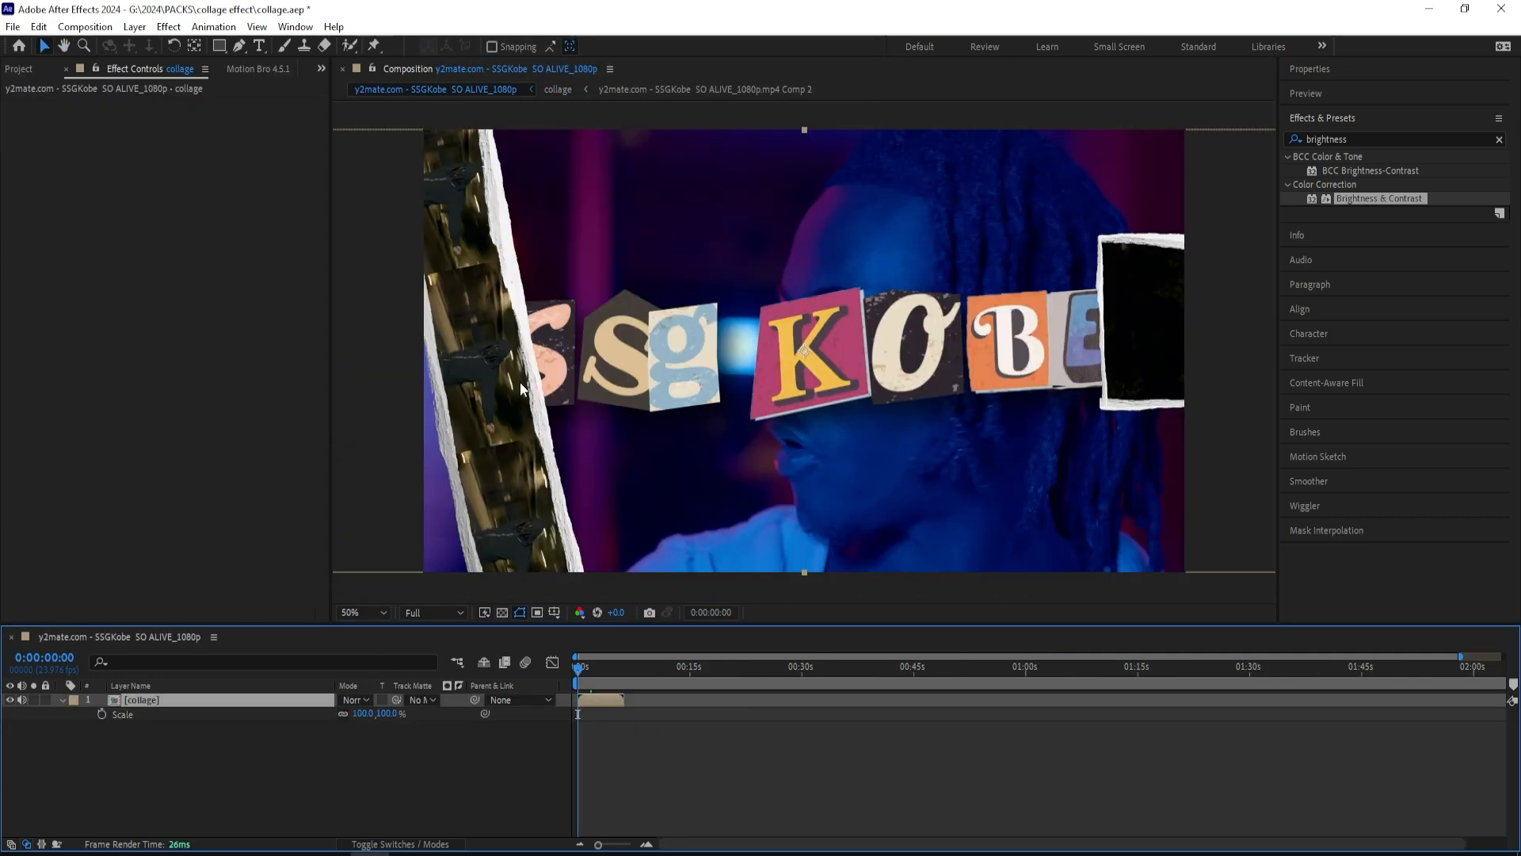
Step: In the main composition, align the collage layer's left end with the frame and move its anchor point to the layer's left edge
drag(521, 388, 1231, 388)
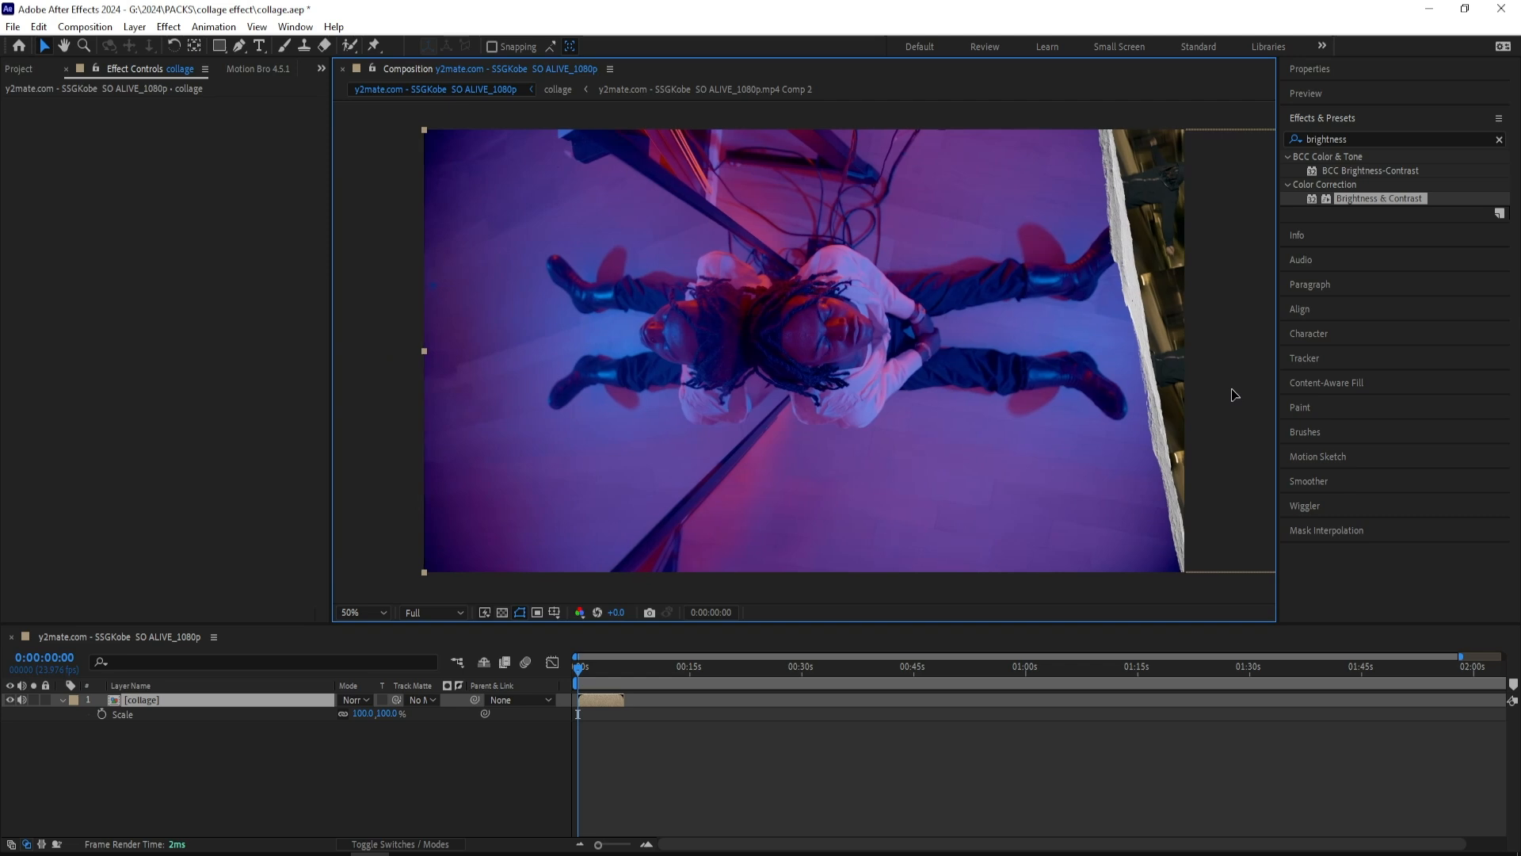
key(comma)
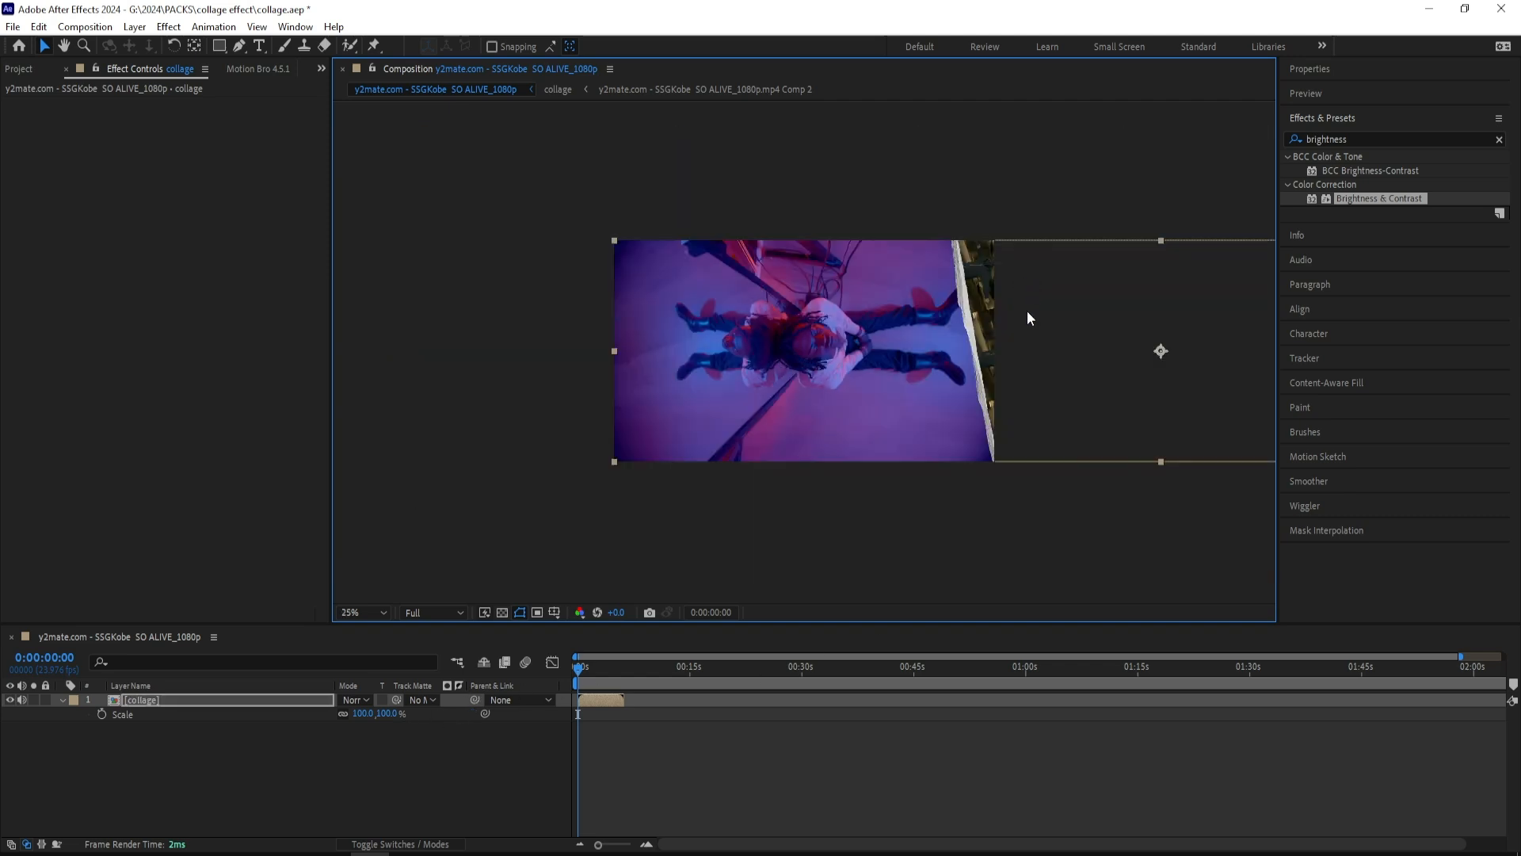
drag(1170, 352, 1023, 348)
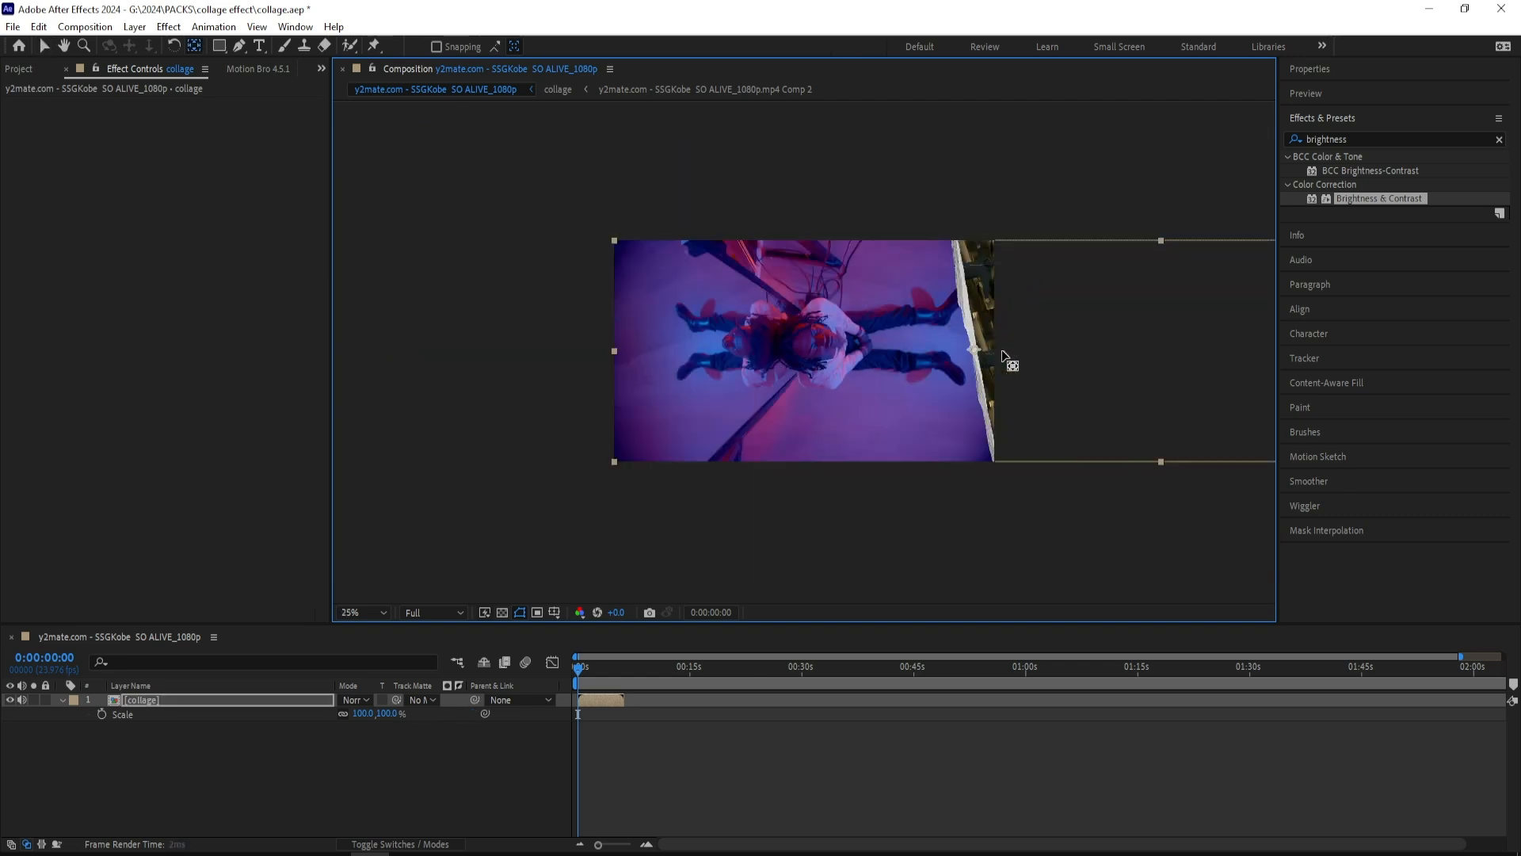
drag(1123, 361, 734, 385)
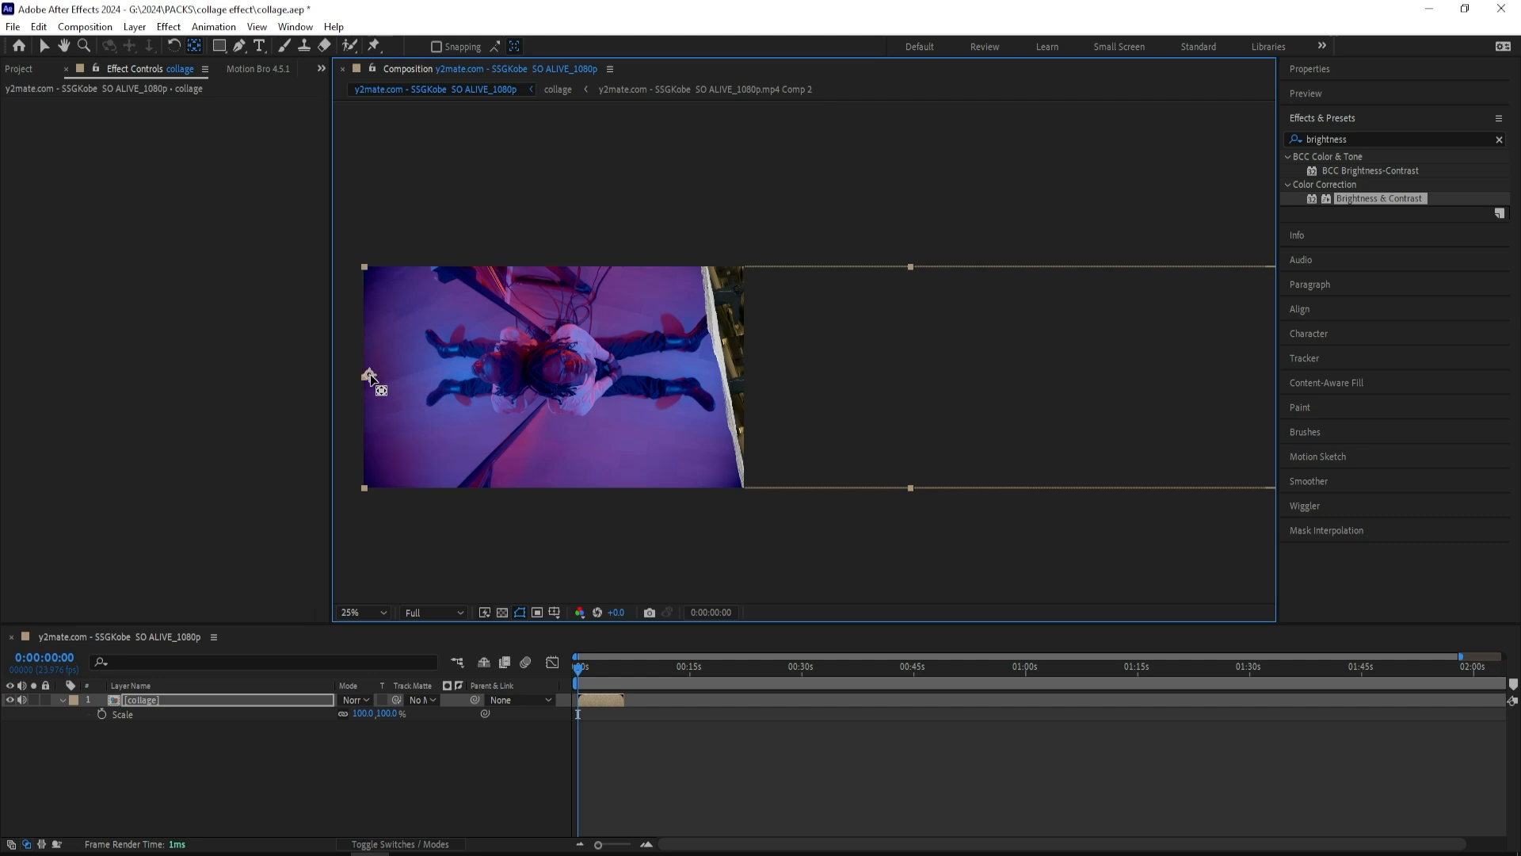
key(v)
drag(373, 376, 588, 343)
Step: Set the collage layer's scale to 120%
key(a)
key(shift+p)
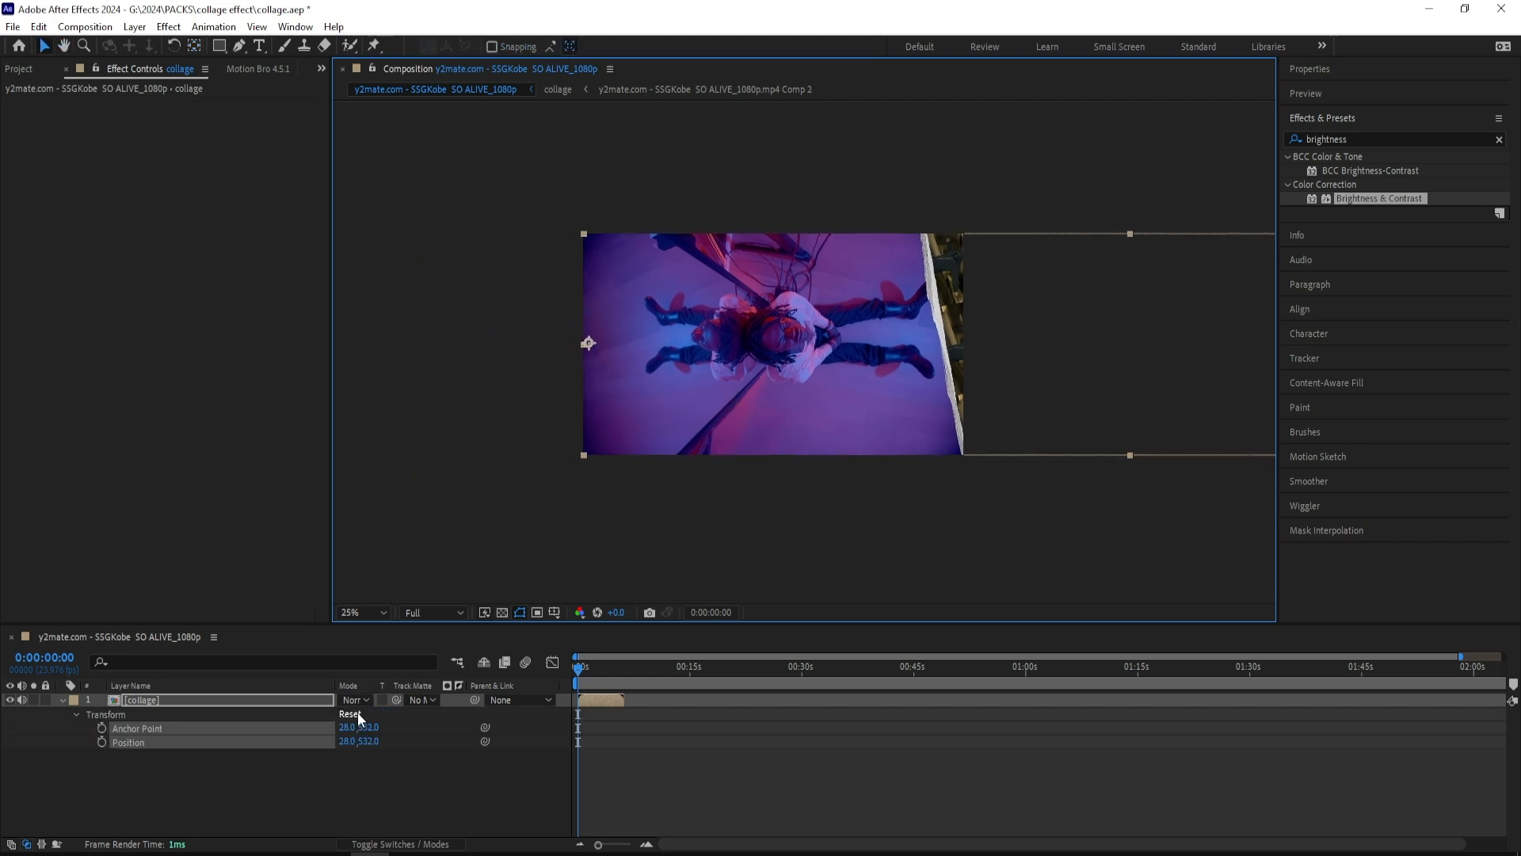
key(s)
click(357, 713)
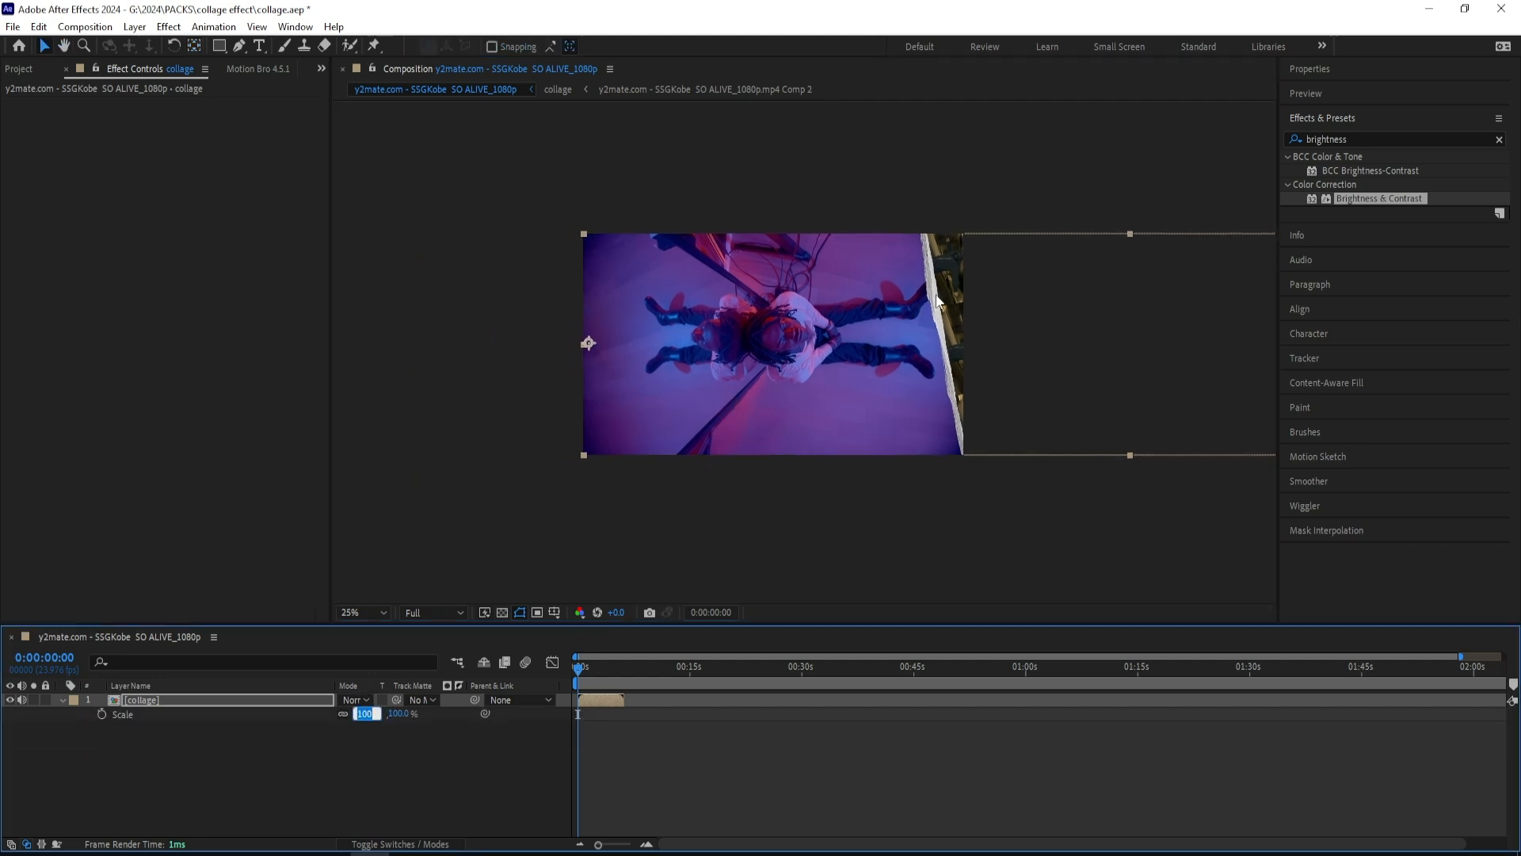
key(period)
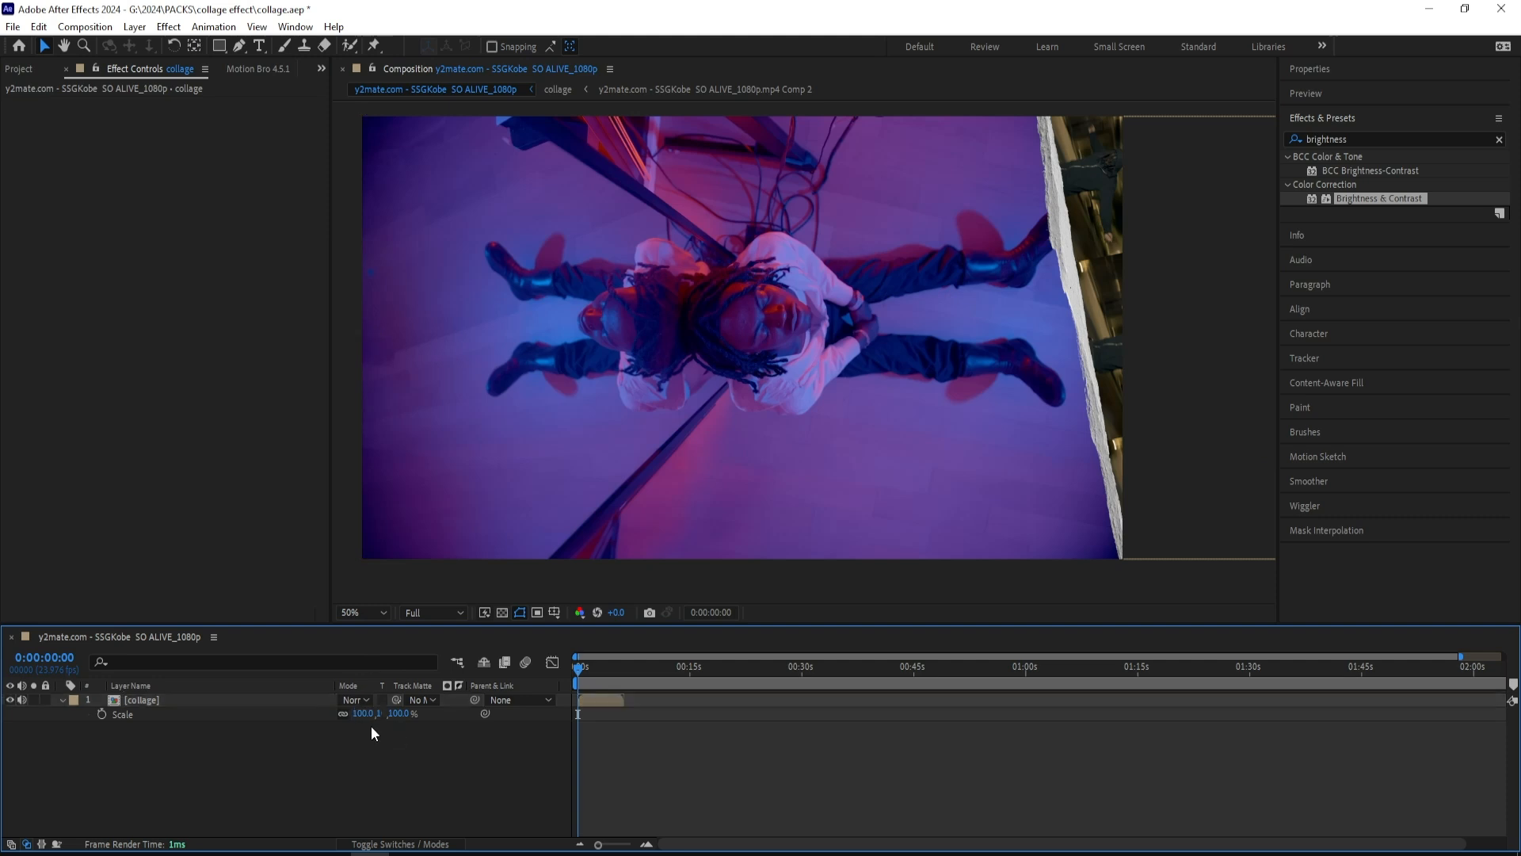
drag(366, 714, 382, 715)
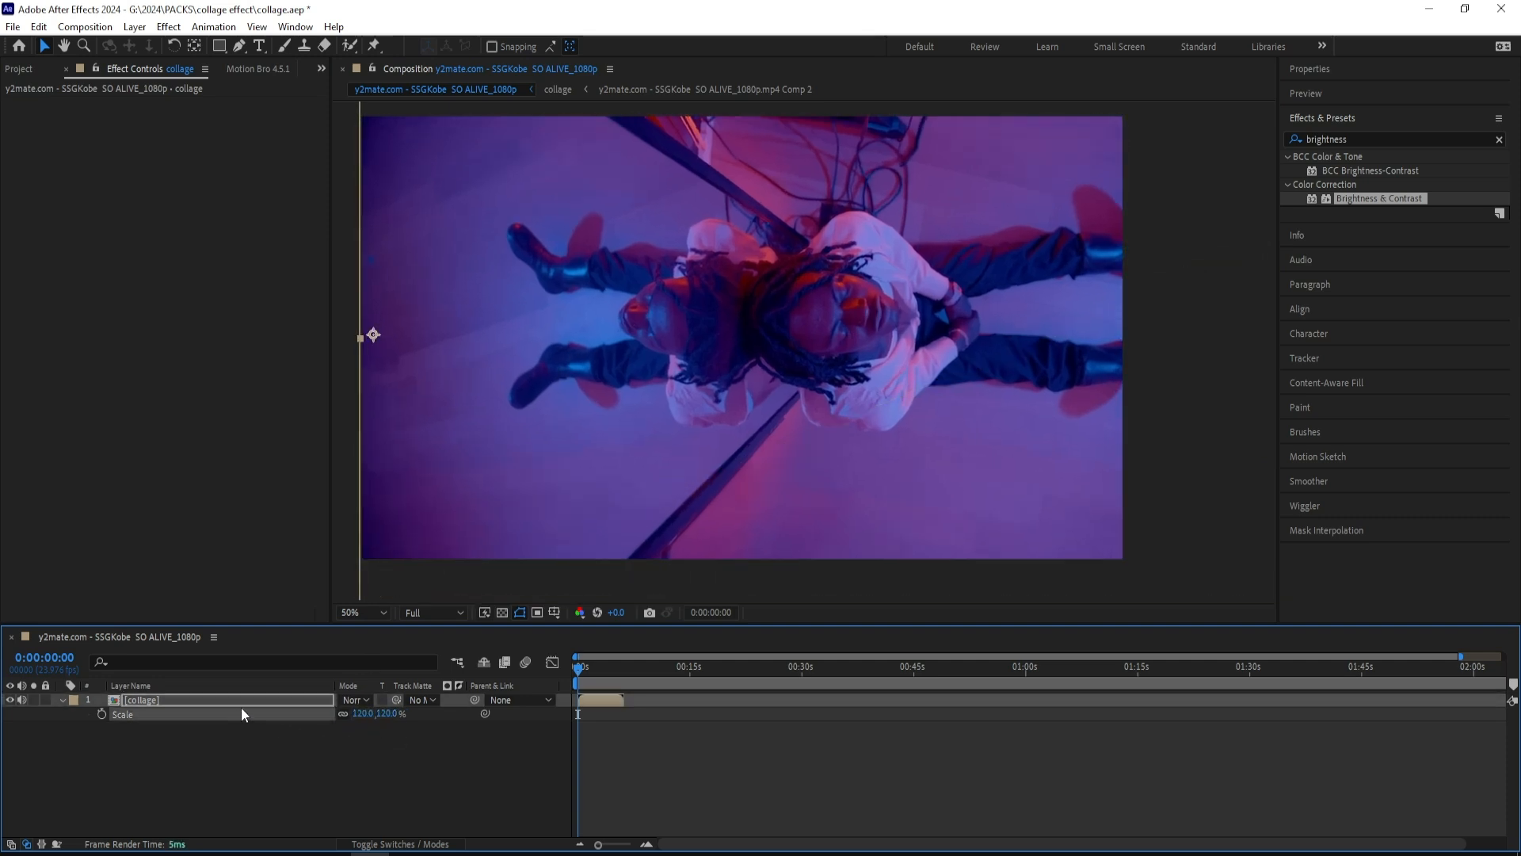
Step: Keyframe the collage layer's position from the start to 0:00:06:05, ending at about -4210, 532 so the collage slides left
key(p)
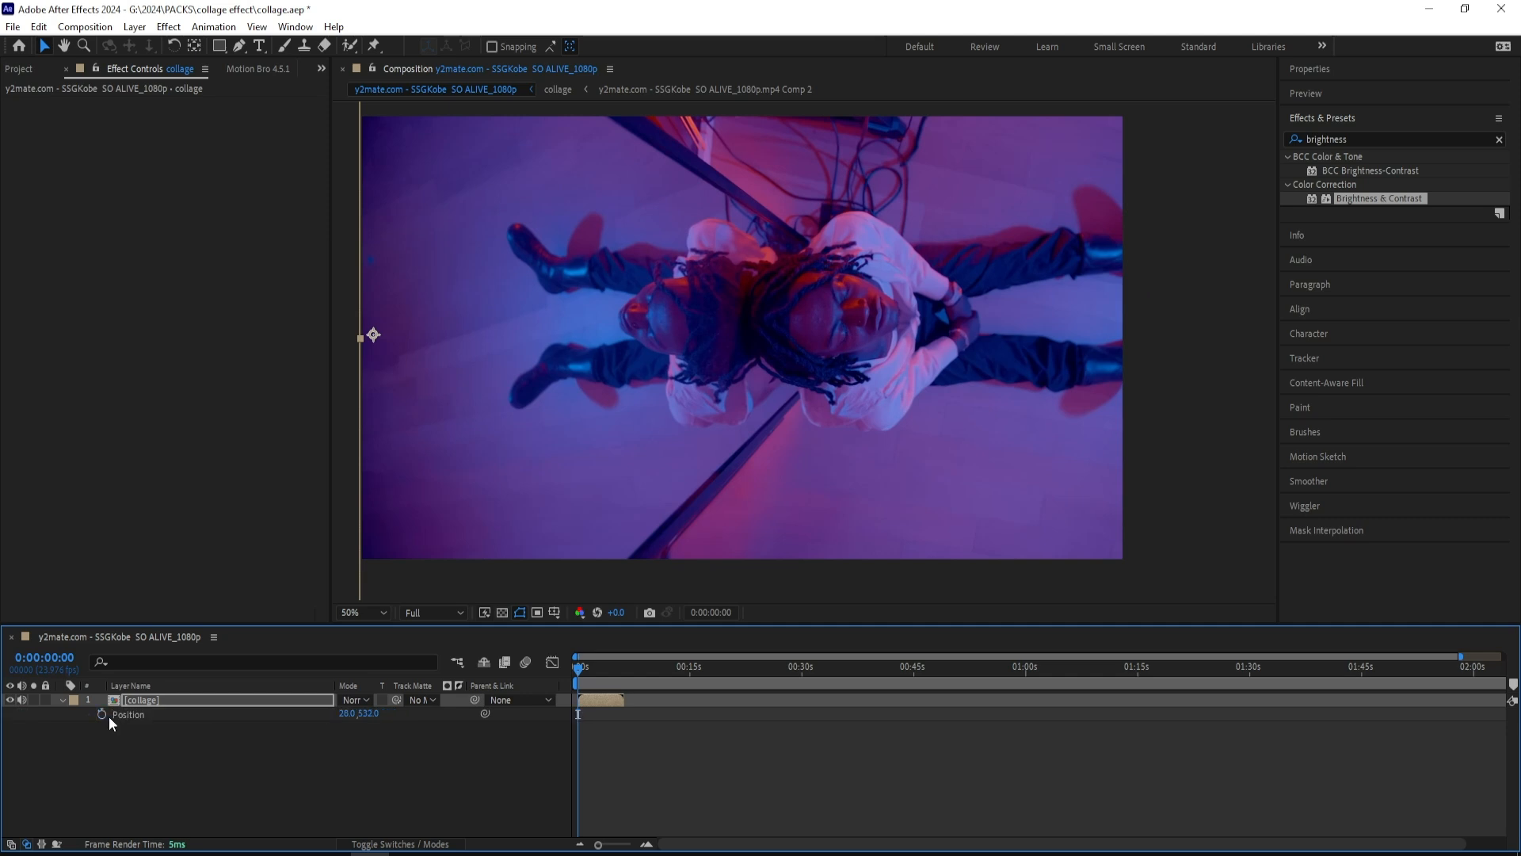
click(652, 843)
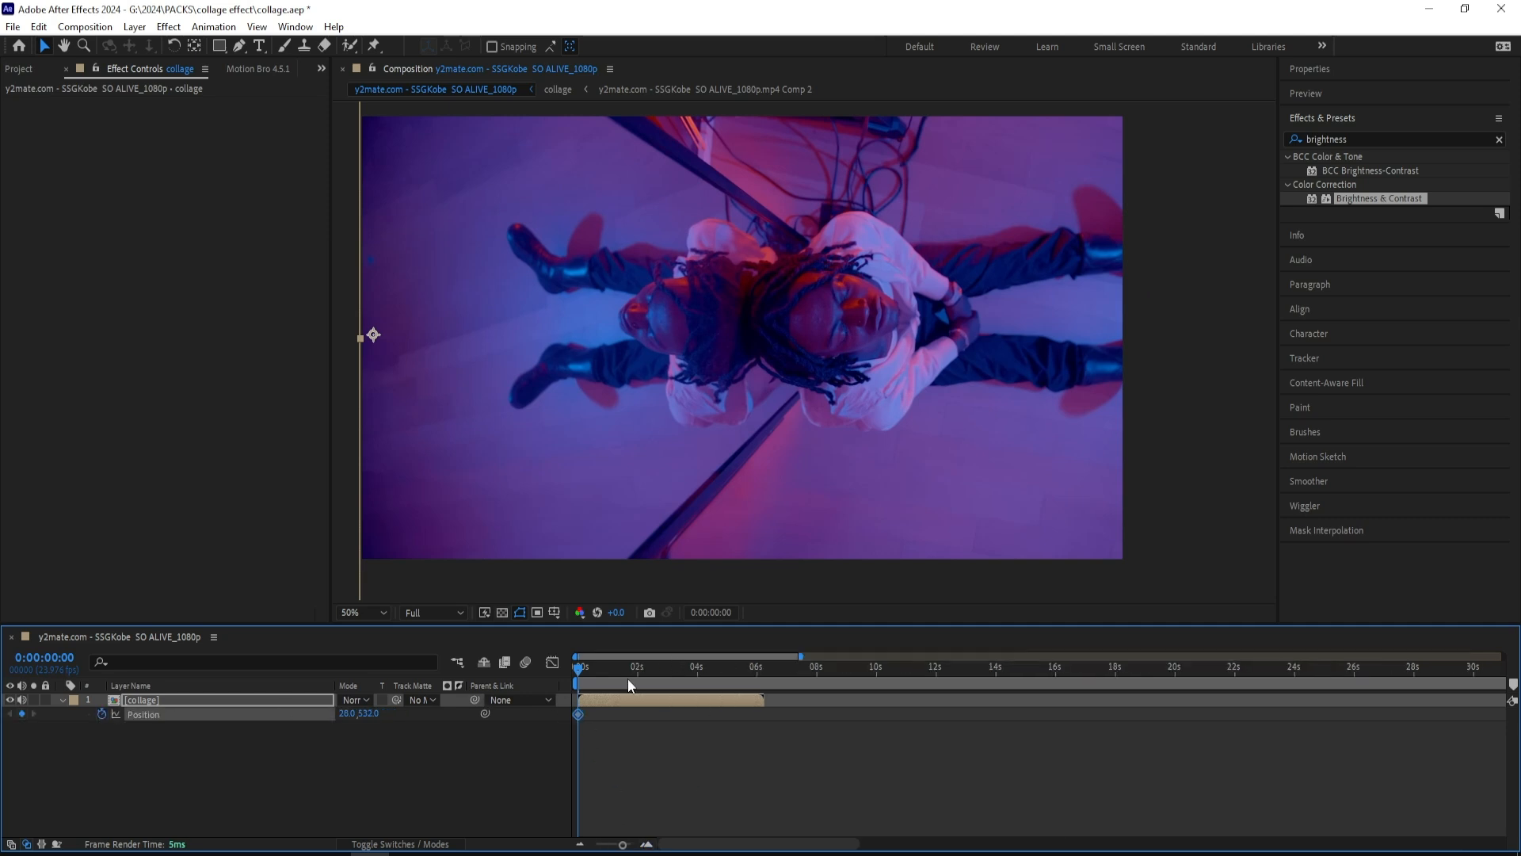
drag(630, 673, 734, 667)
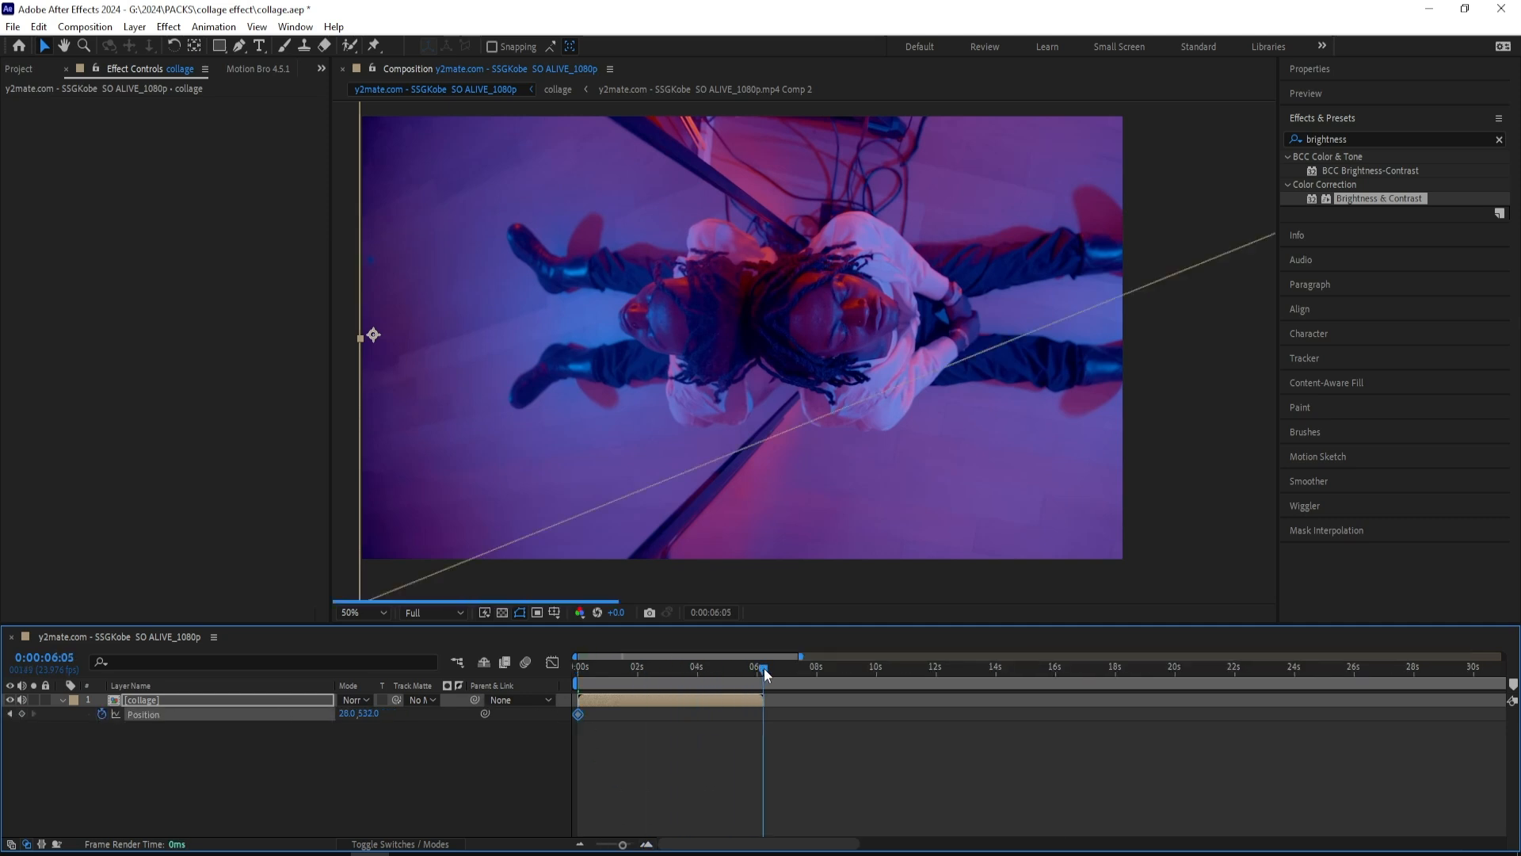
scroll(852, 336, down, 2)
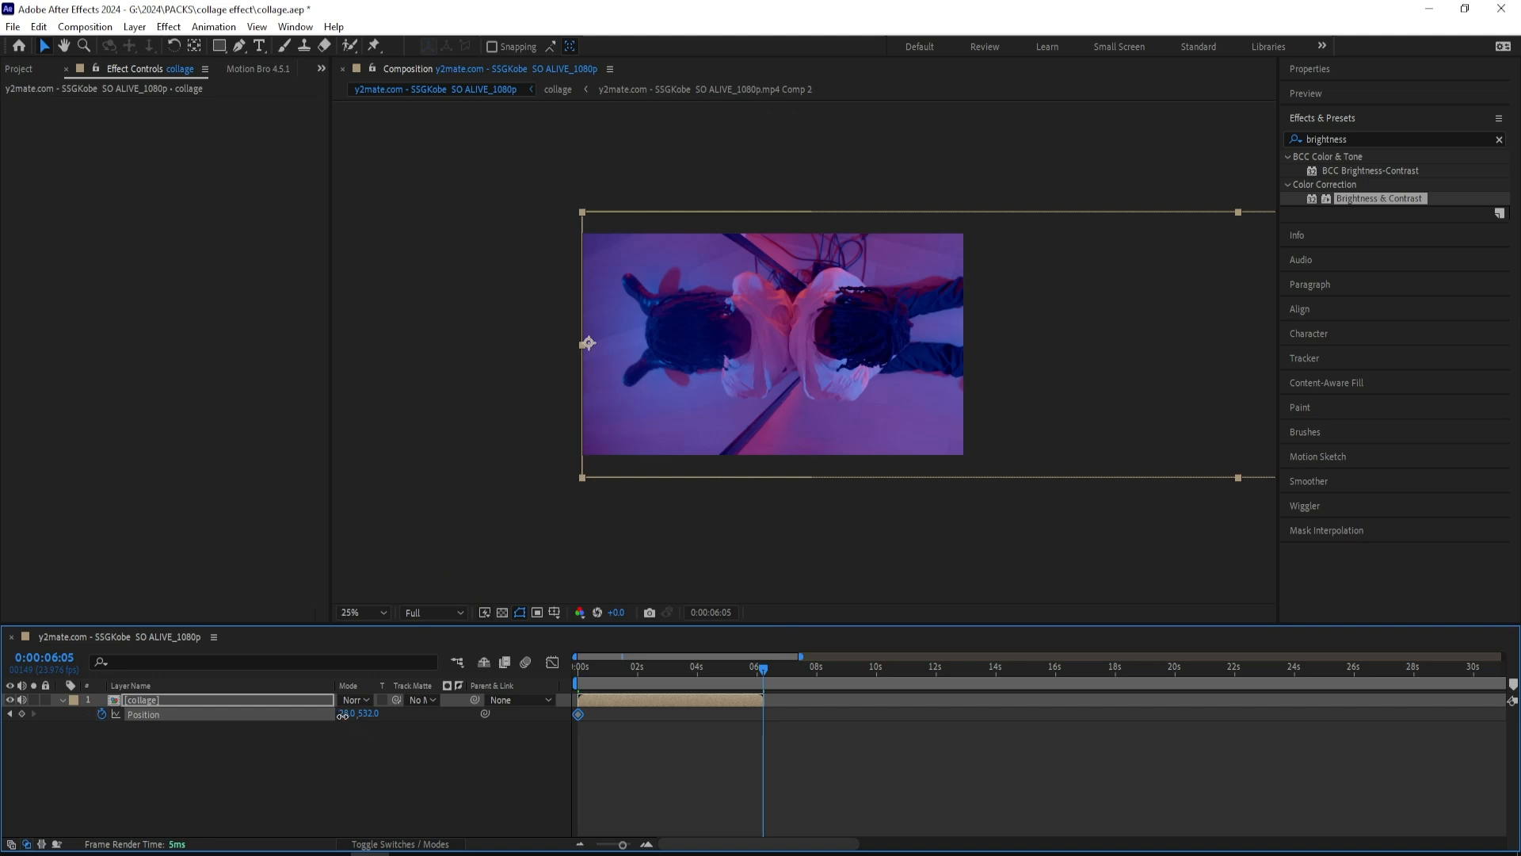
drag(342, 715, 190, 715)
drag(783, 349, 176, 349)
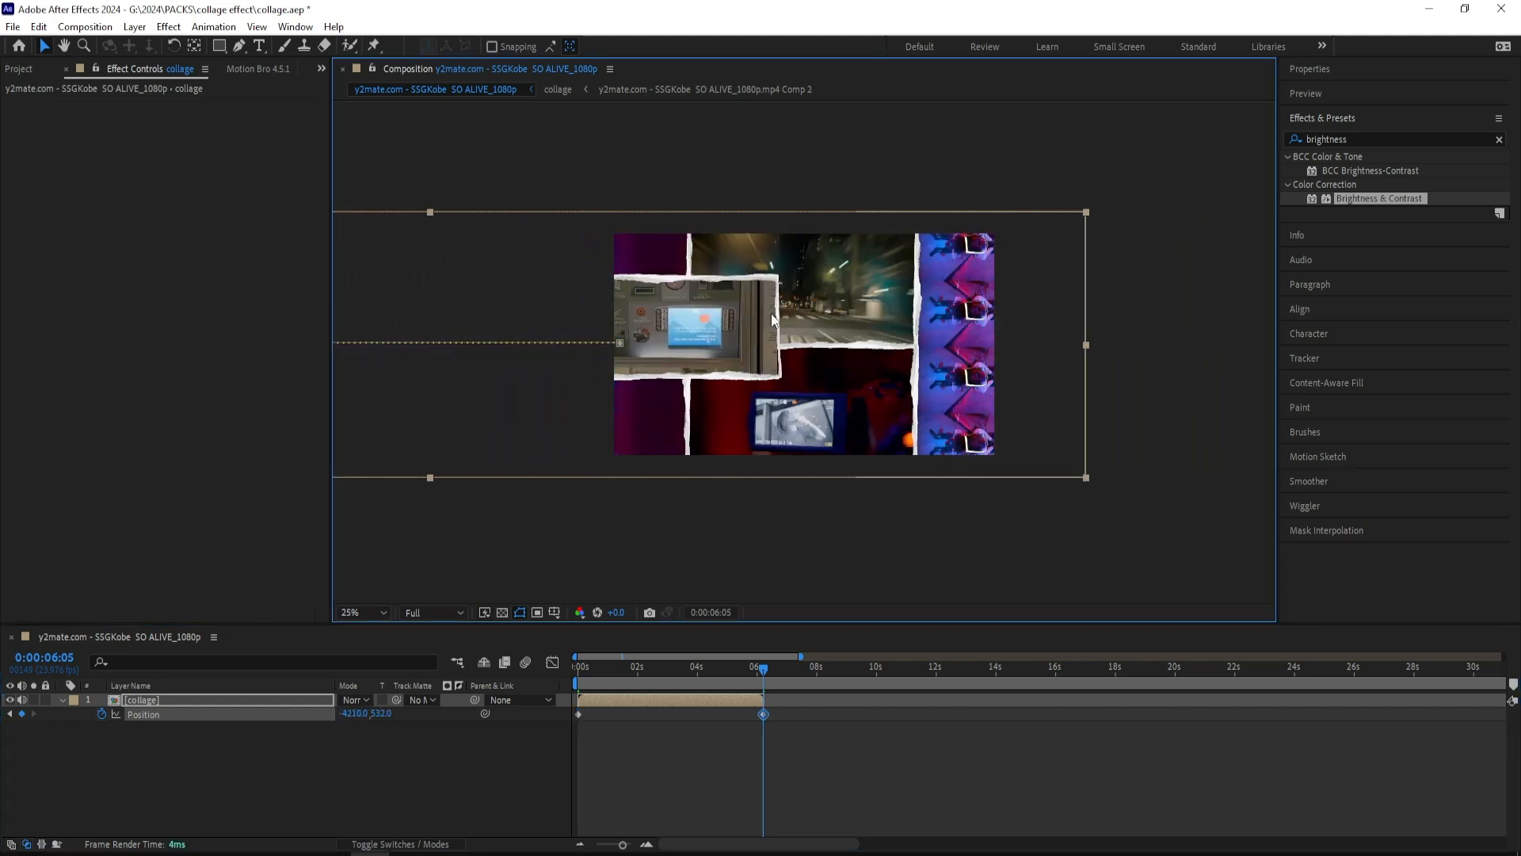
Step: Keyframe the collage layer's scale down to 112% at 0:00:06:05 and nudge the layer slightly left
key(s)
drag(385, 715, 380, 714)
click(444, 741)
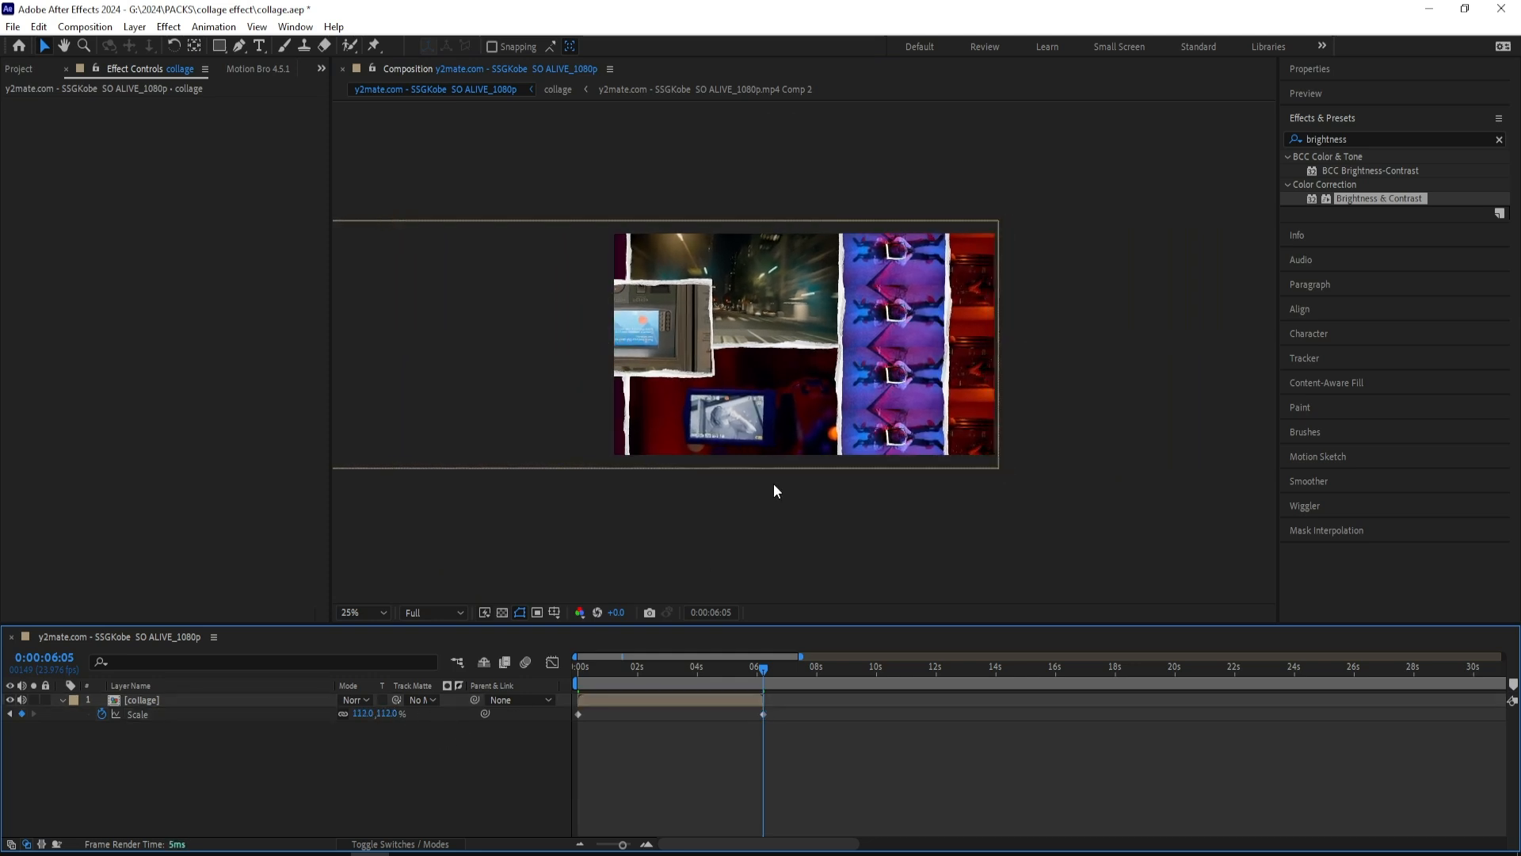
click(846, 407)
drag(837, 408, 833, 408)
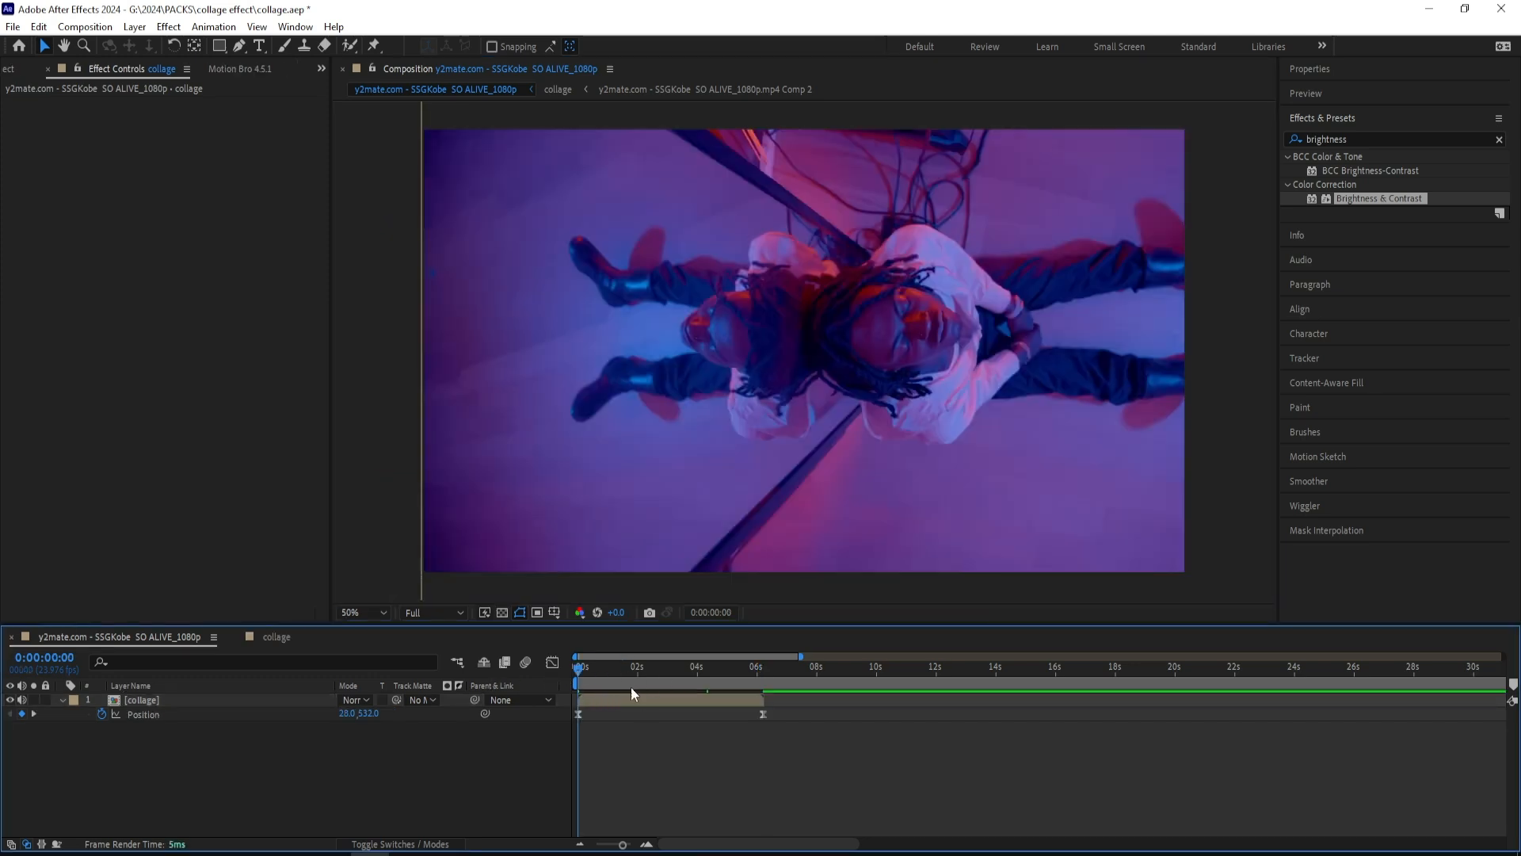
Step: Move the collage layer's second scale keyframe to just under 3 seconds
click(600, 697)
key(s)
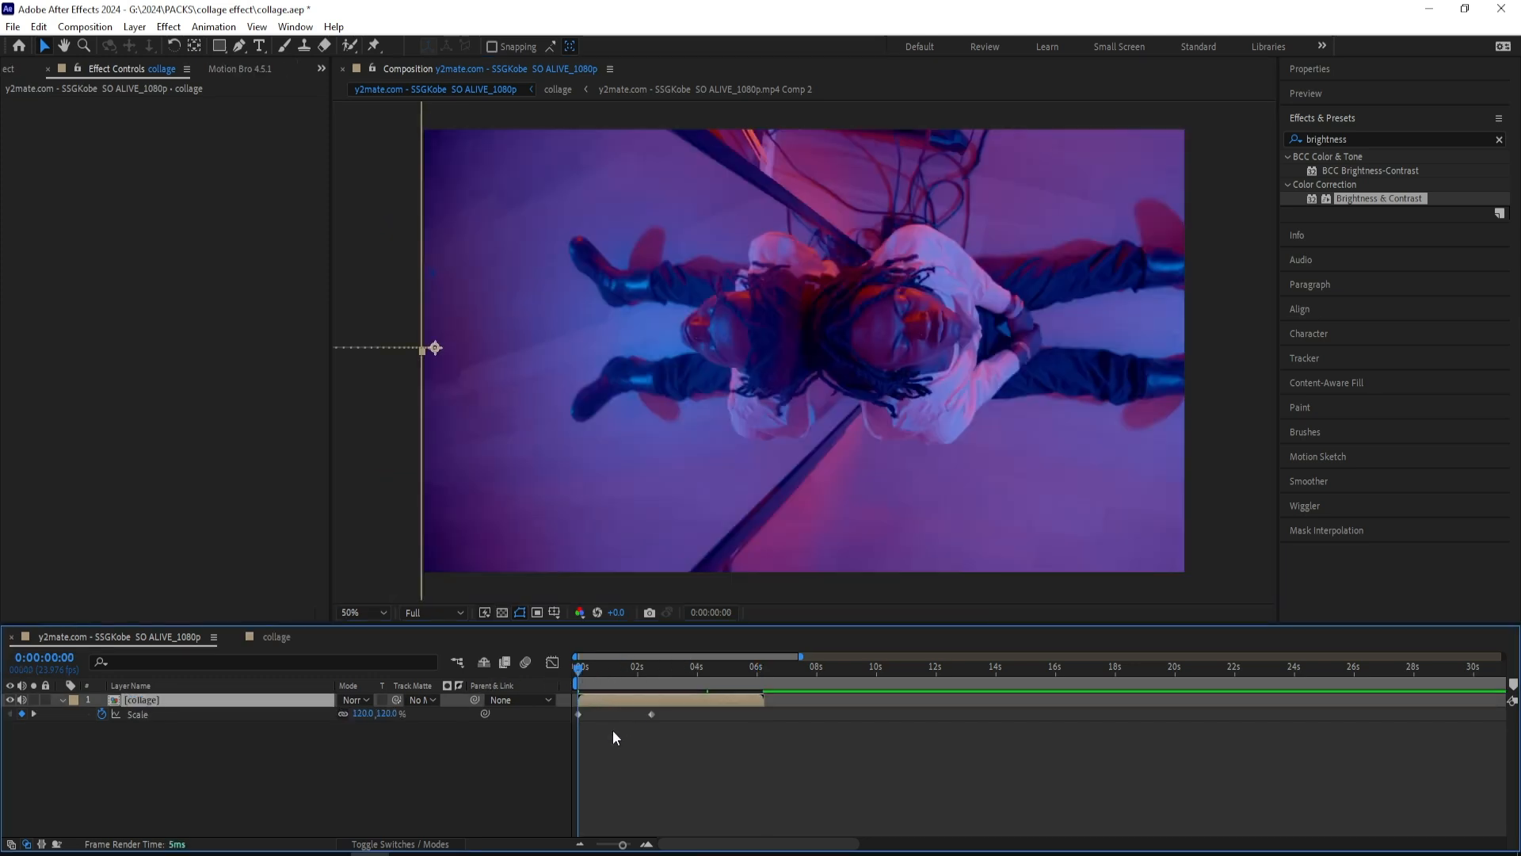
drag(651, 714, 668, 717)
Step: Preview the collage's slide and zoom animation, and save the project
key(space)
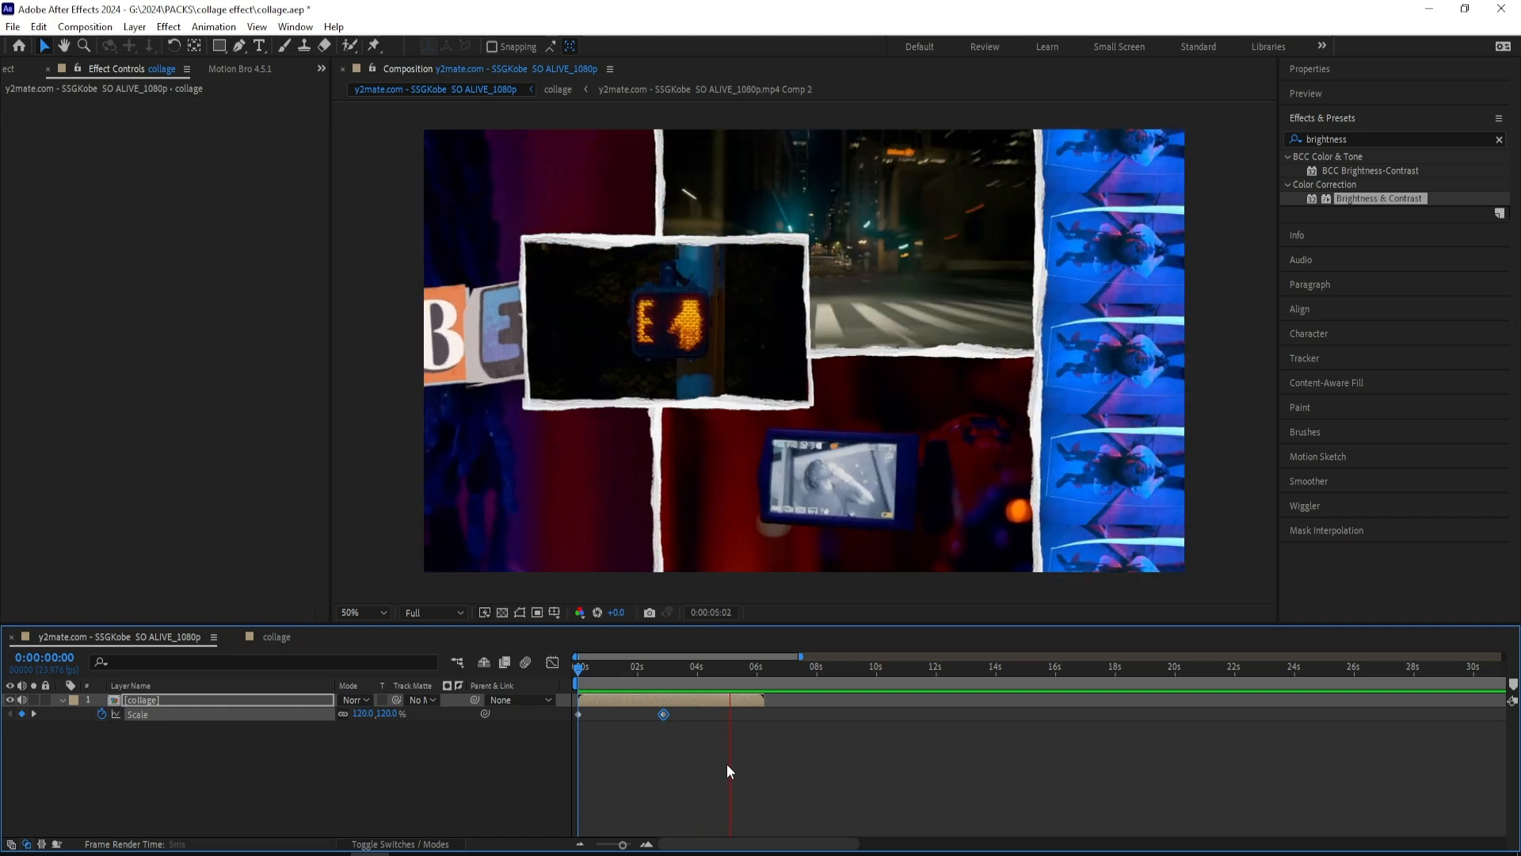
key(space)
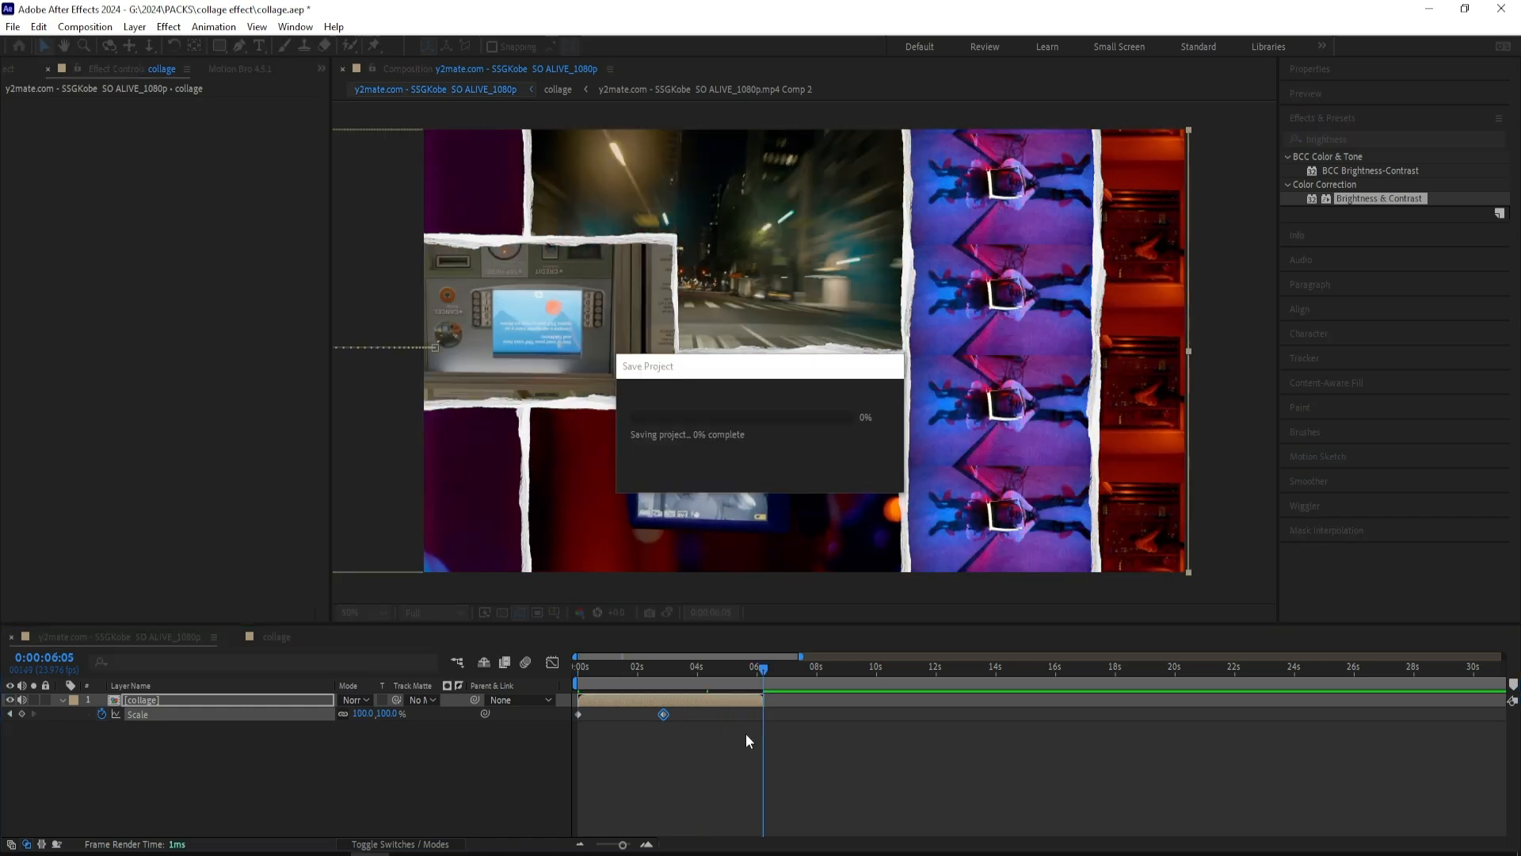
key(ctrl+s)
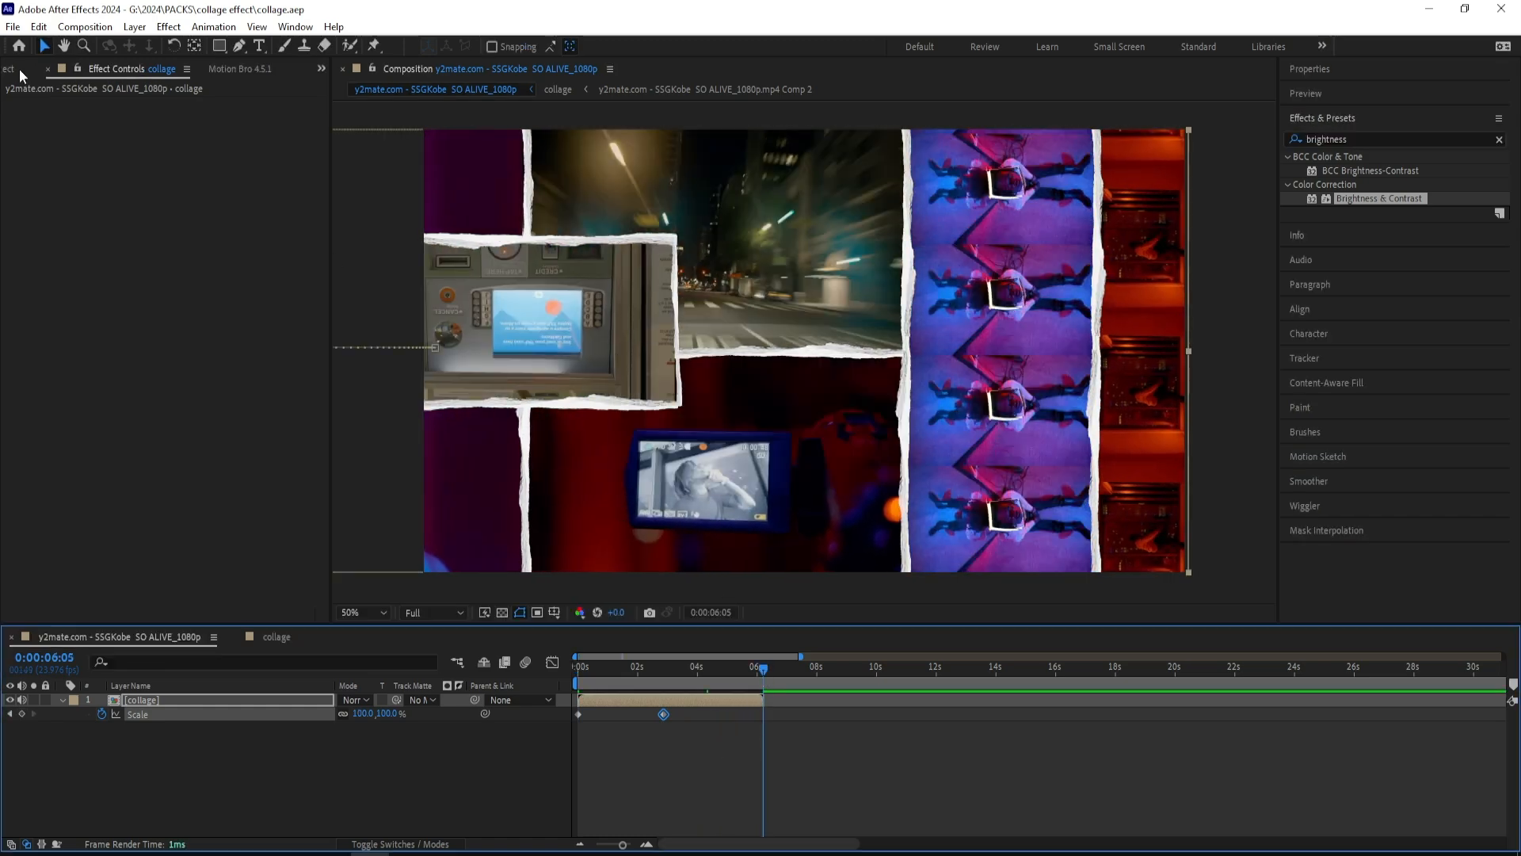
Step: Set the collage composition's duration to 0:00:10:06 in its composition settings
click(21, 73)
right_click(63, 499)
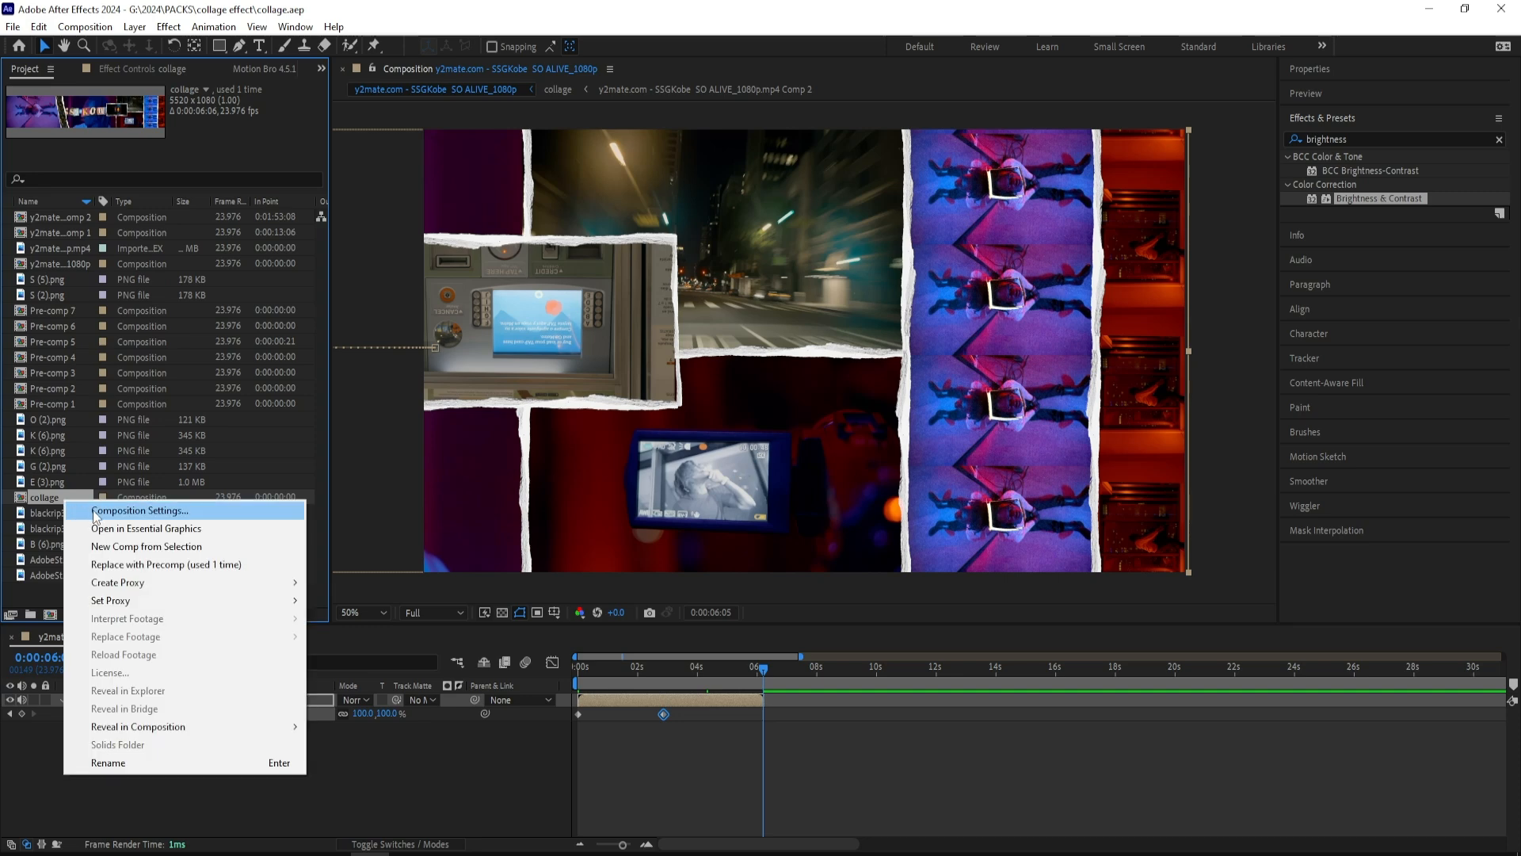
click(119, 507)
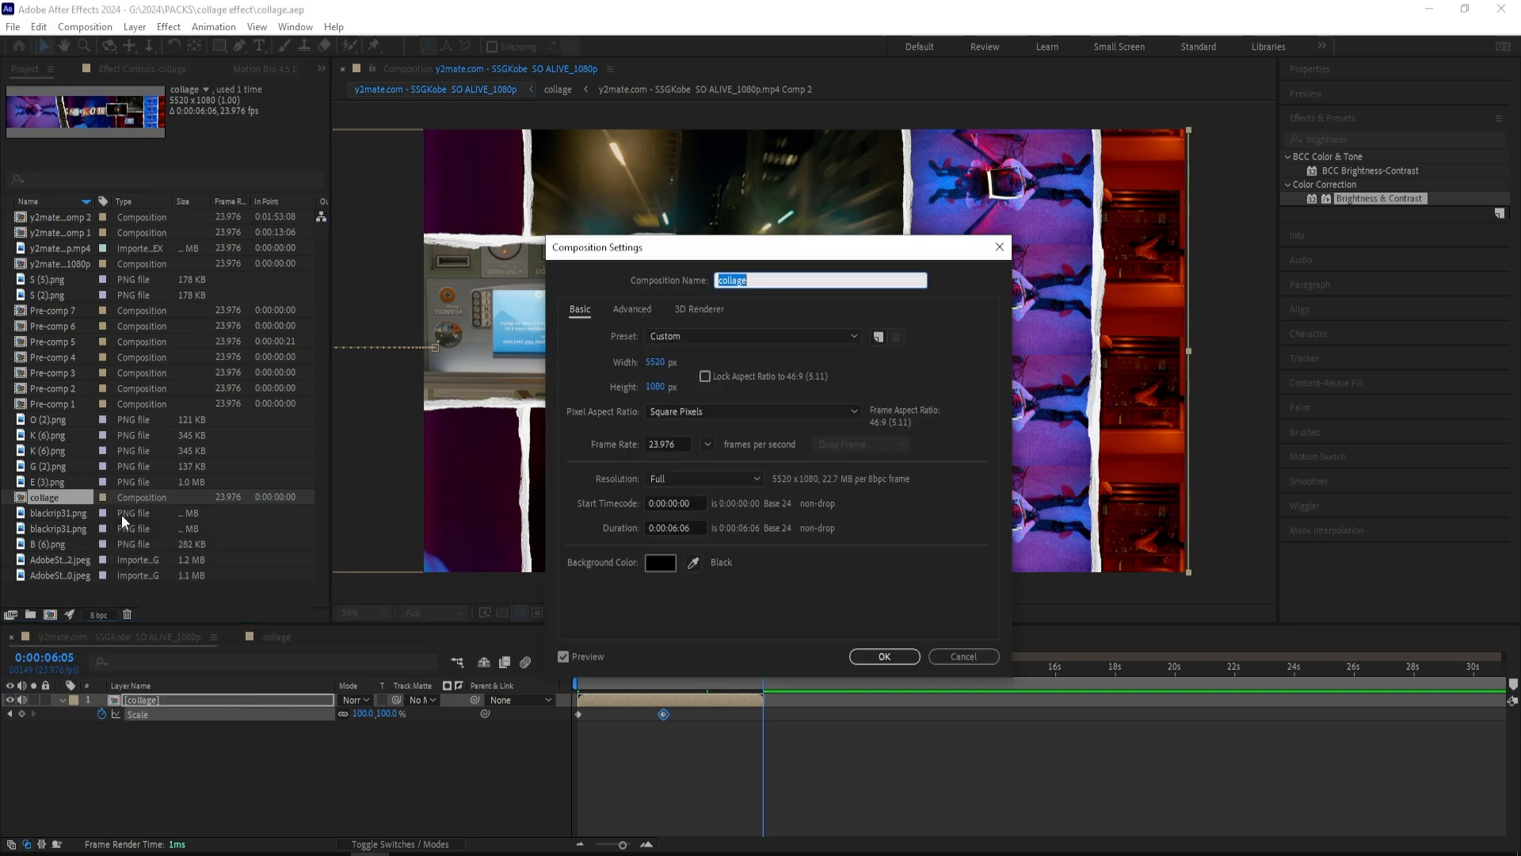
click(675, 528)
key(BackSpace)
key(BackSpace)
text(10)
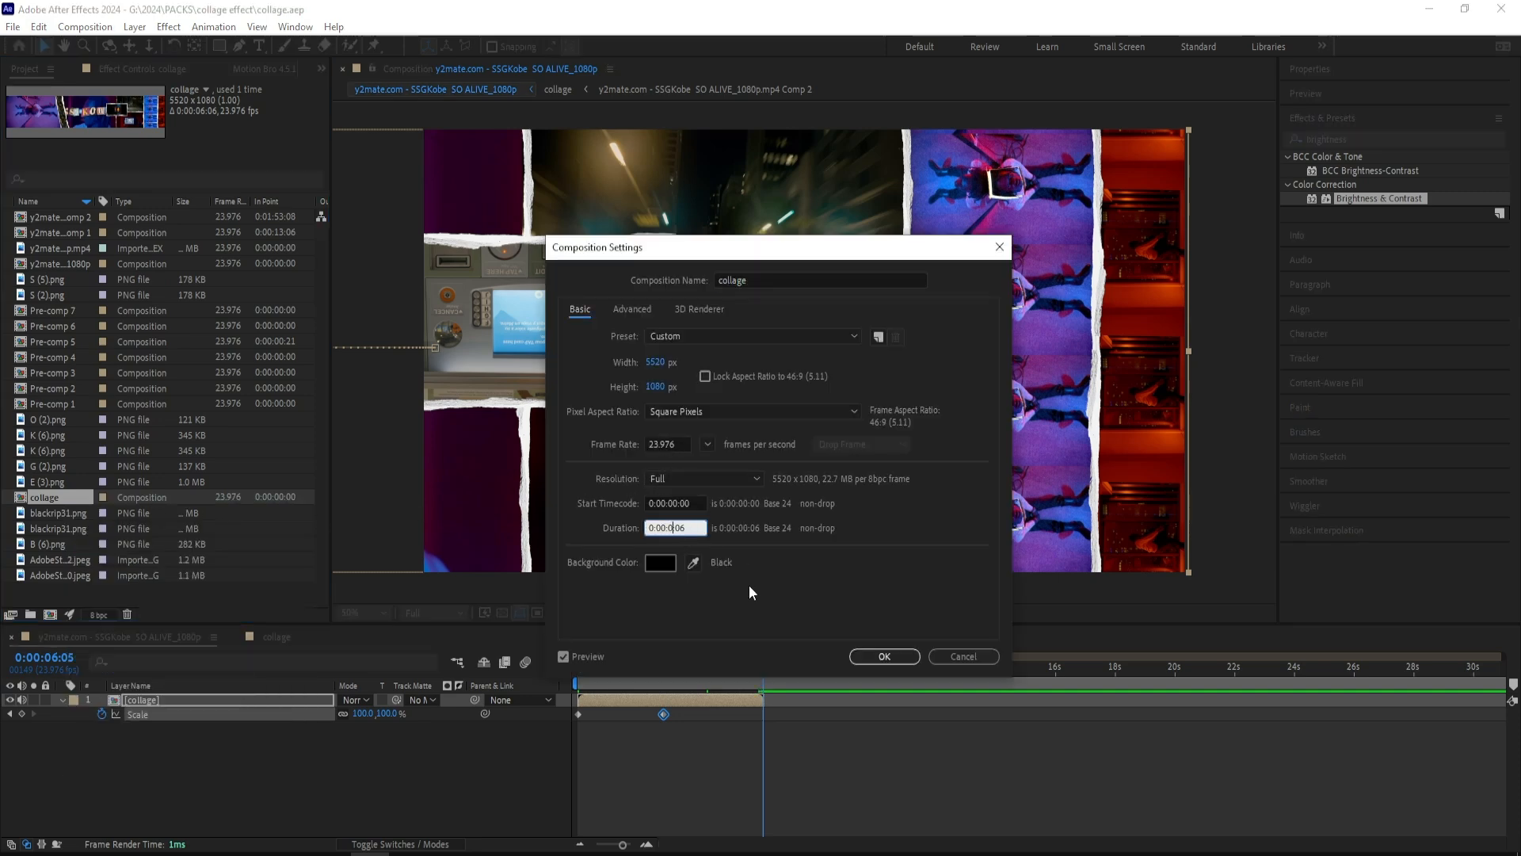
key(Return)
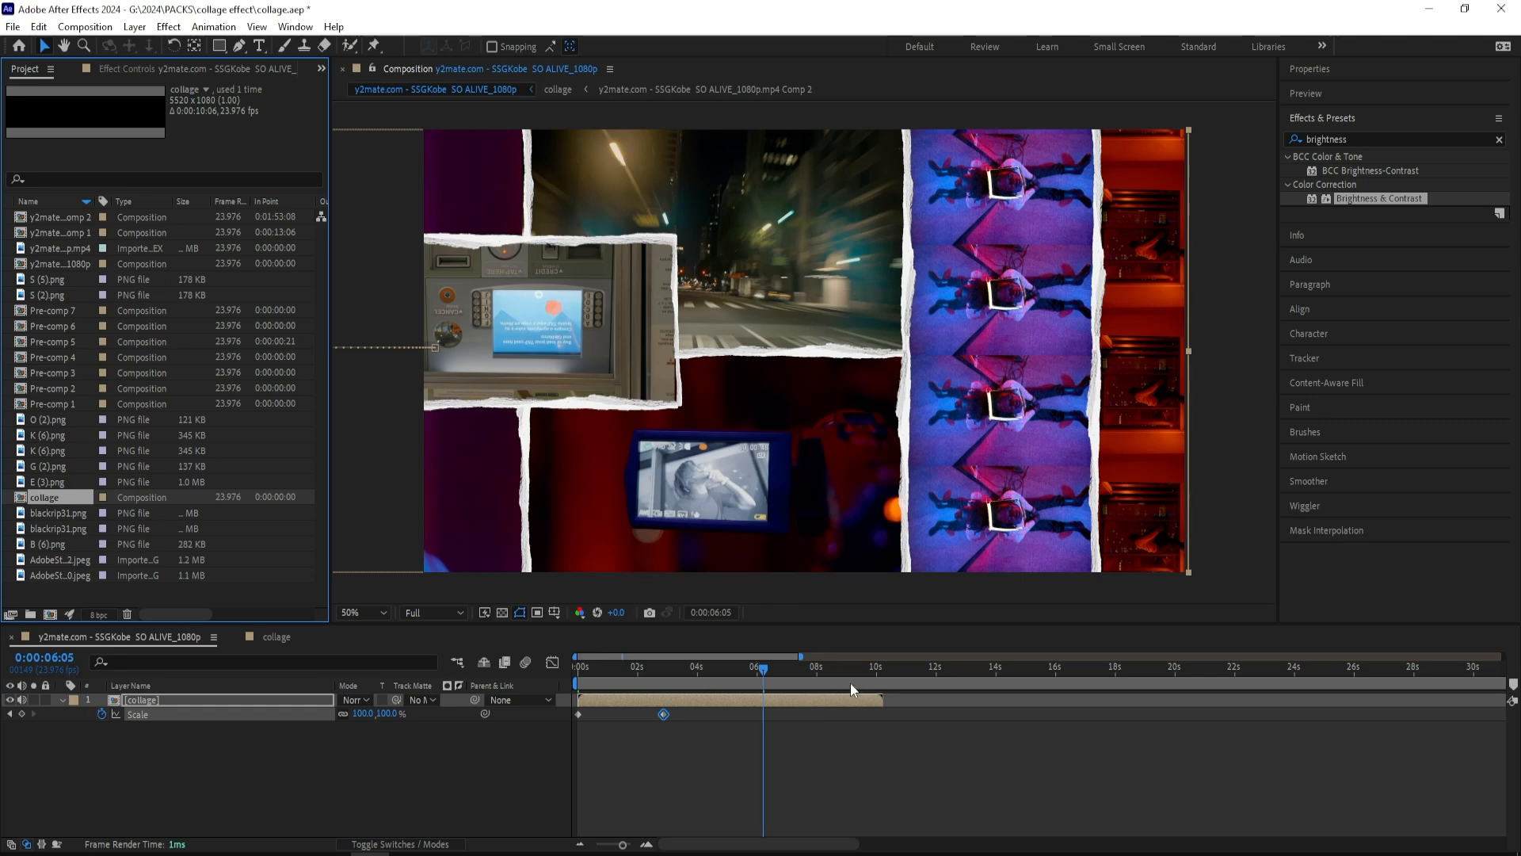
Step: Check where the layers end inside the collage composition and return to its composition settings
drag(846, 672, 877, 669)
double_click(878, 697)
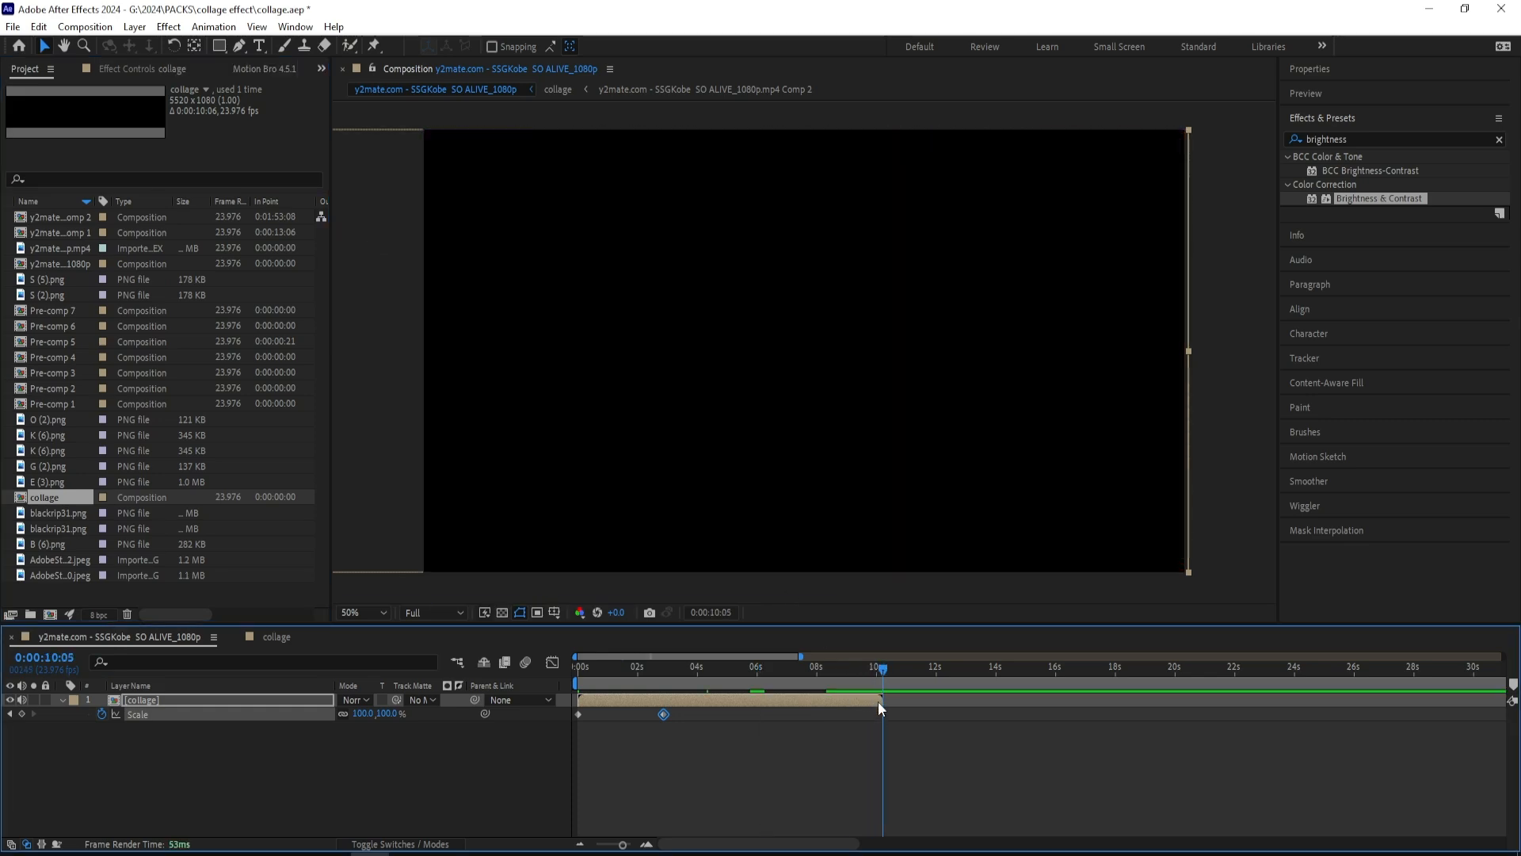
click(900, 815)
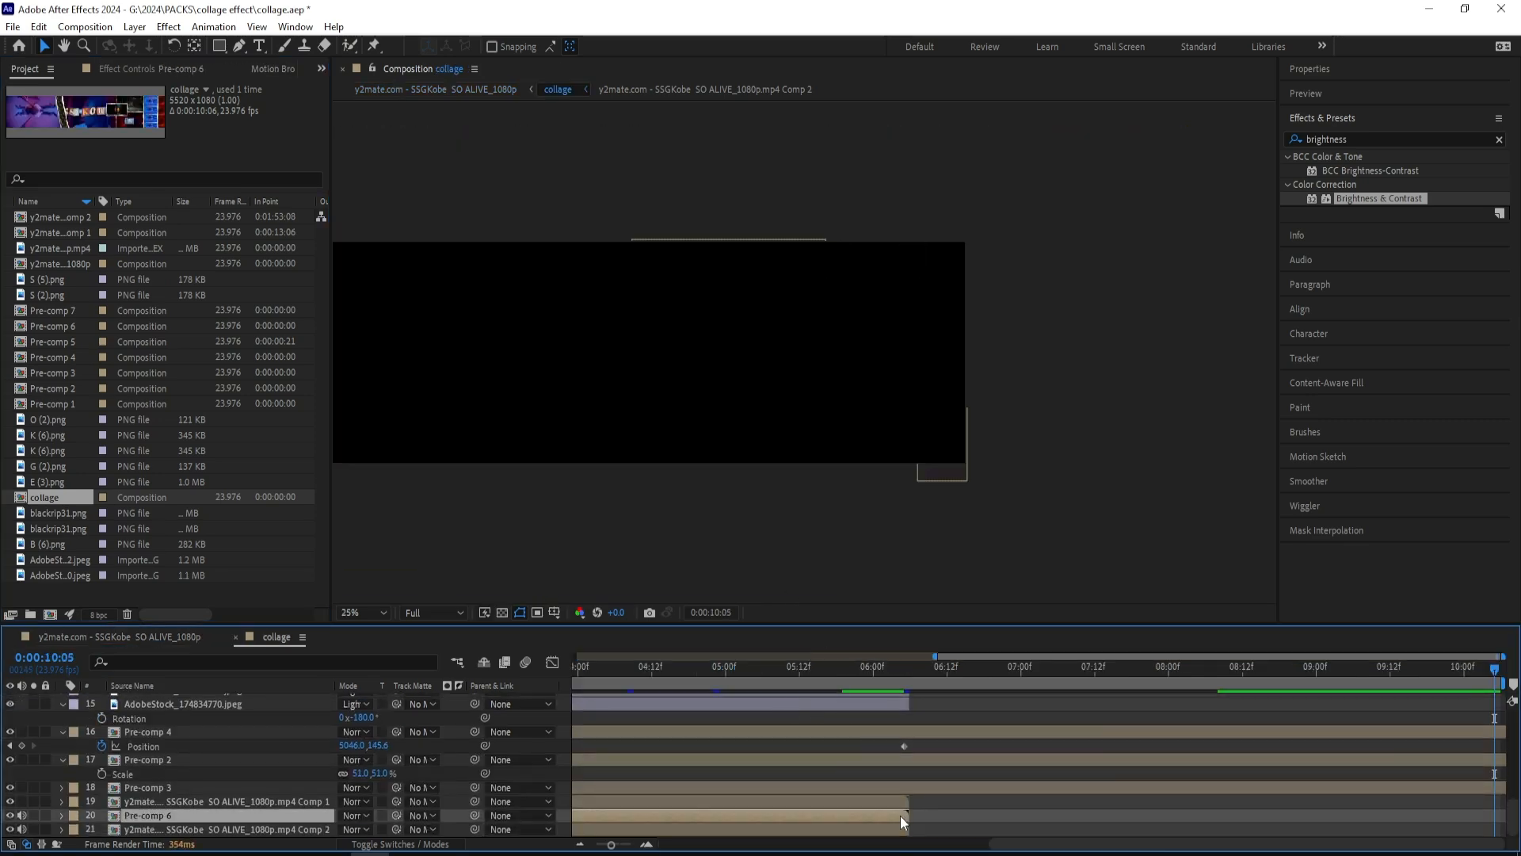
click(892, 668)
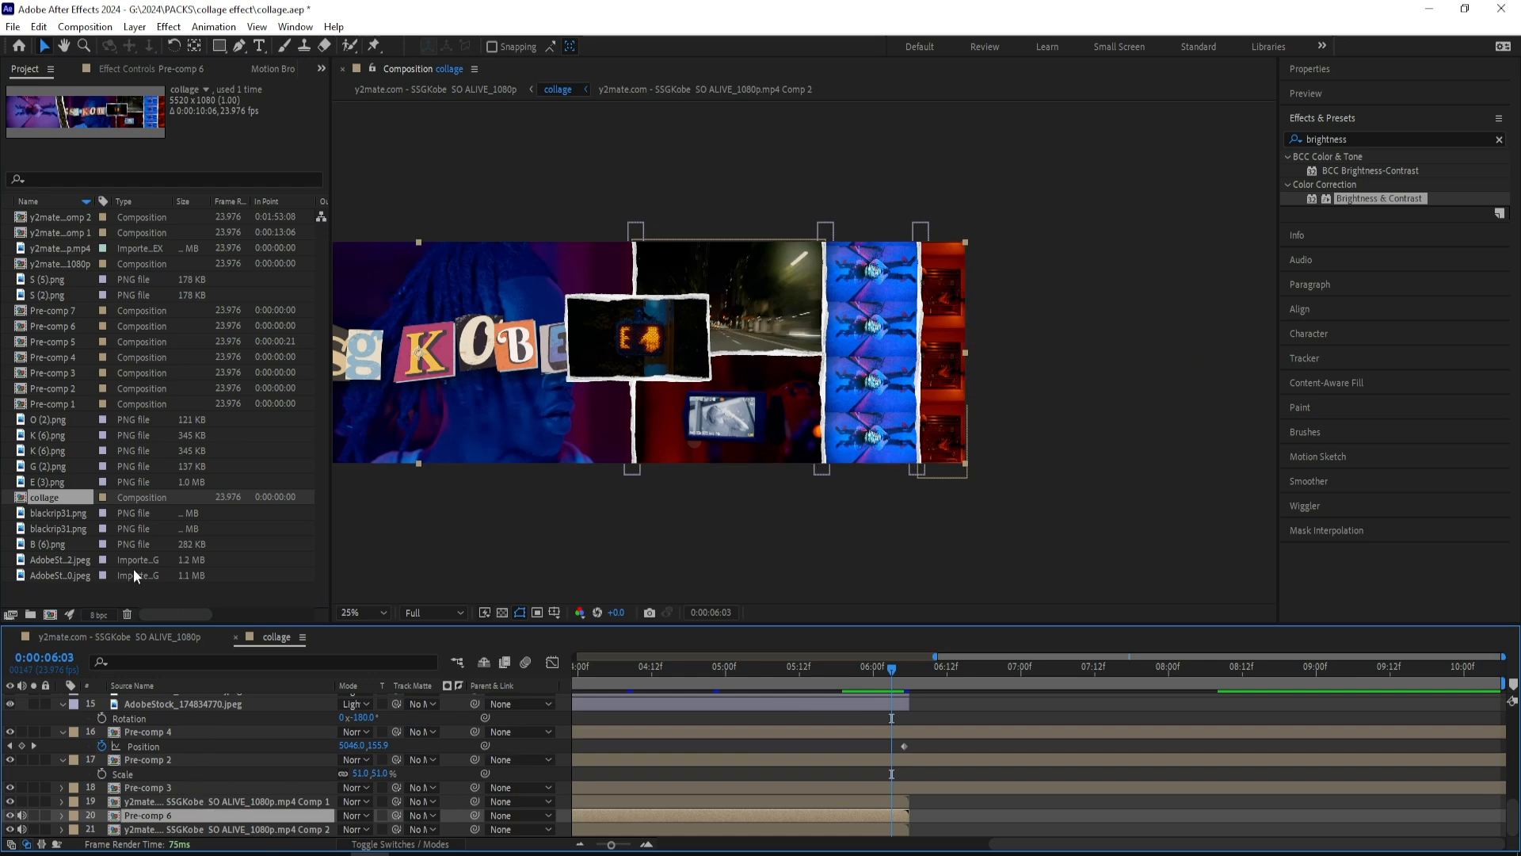
right_click(69, 496)
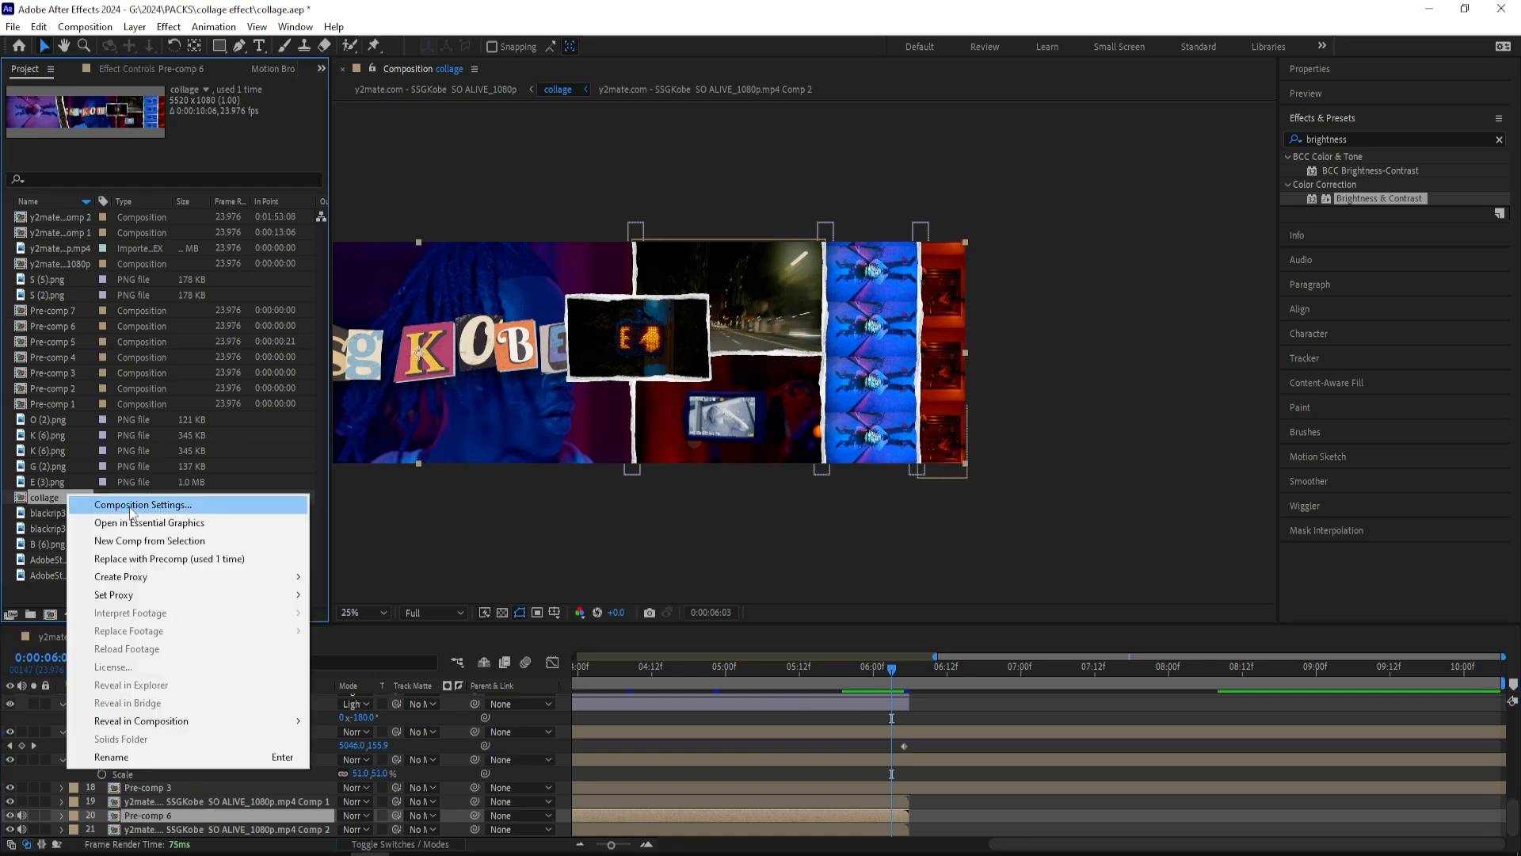